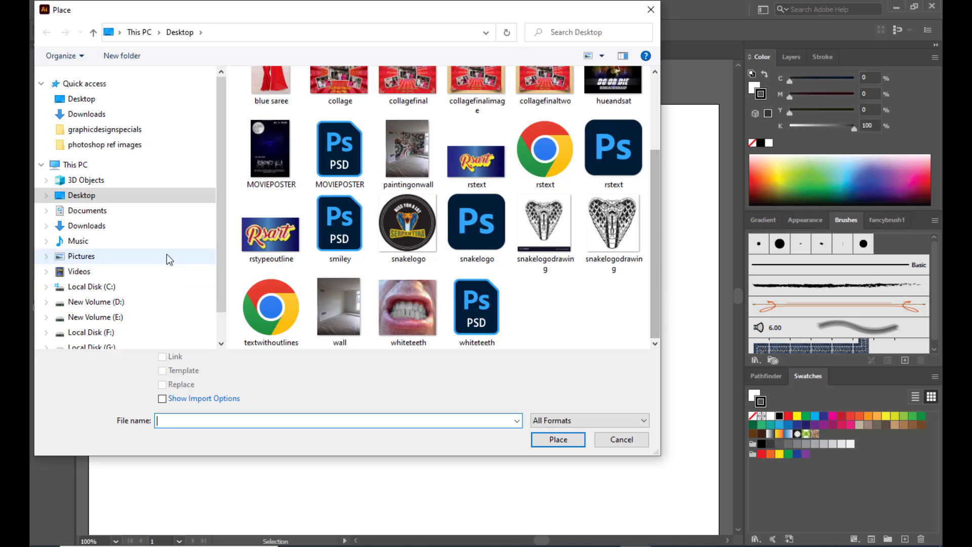
Place the linked smiley Photoshop file on the artboard and move the portrait towards the middle
click(352, 226)
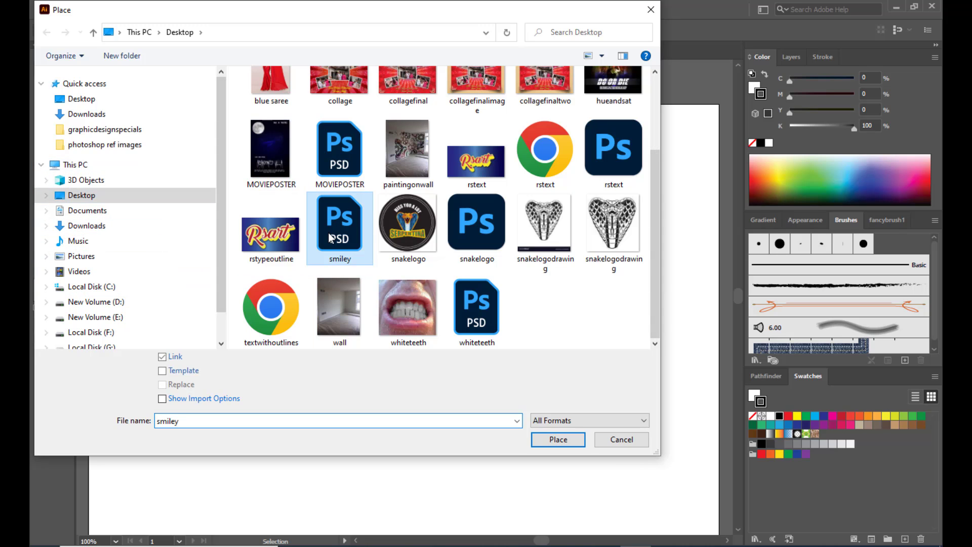
click(534, 440)
click(397, 295)
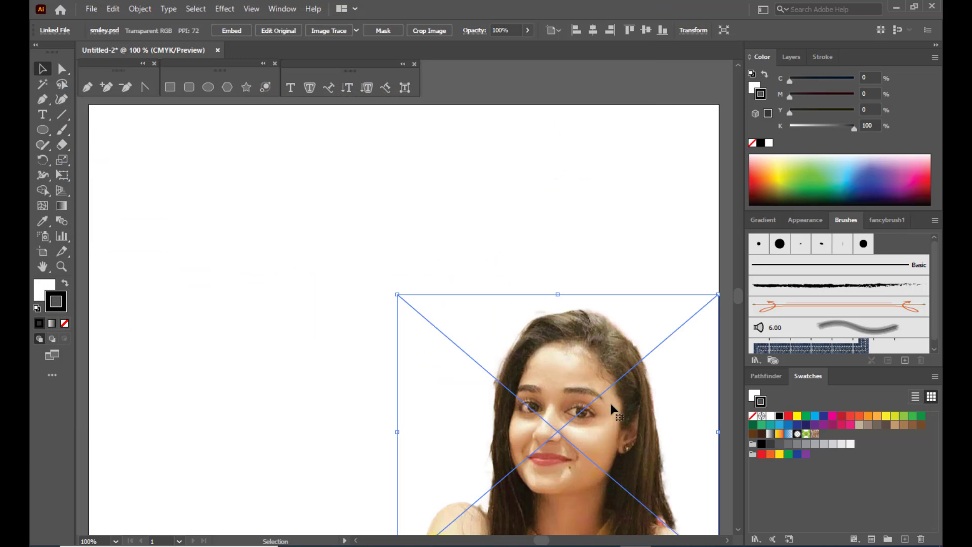
drag(614, 404, 463, 291)
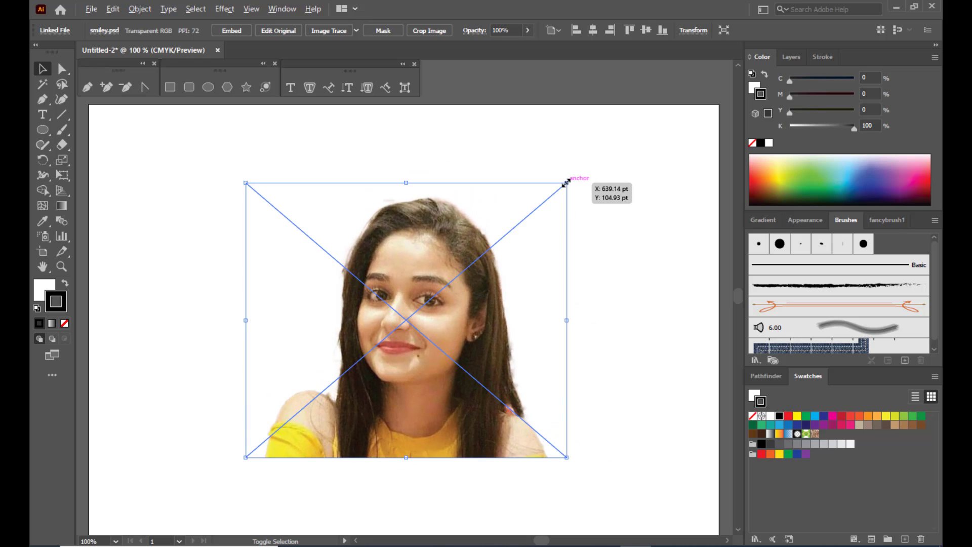
Enlarge the placed portrait proportionally until it nearly fills the artboard's height
drag(566, 182, 635, 137)
drag(478, 241, 473, 244)
drag(613, 142, 624, 133)
drag(498, 238, 474, 236)
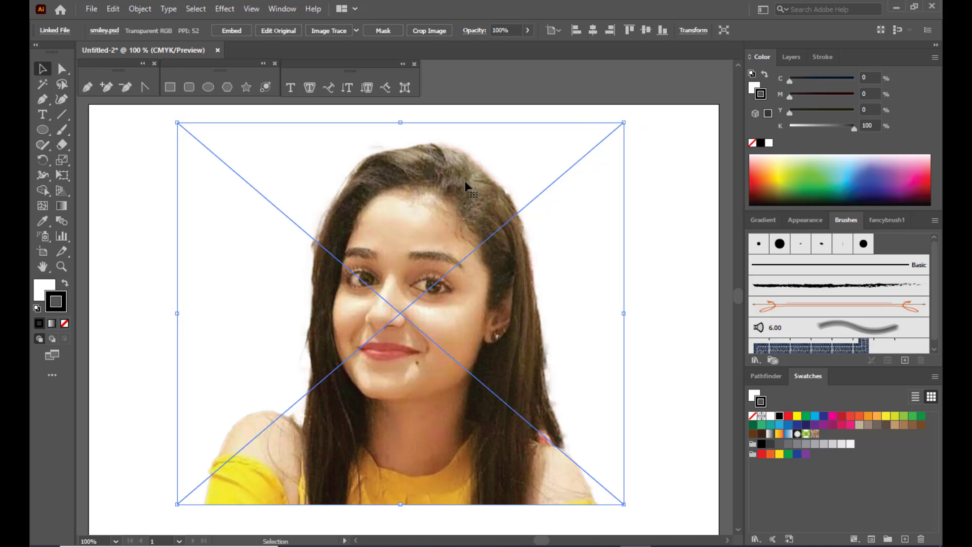
drag(465, 184, 451, 190)
key(ctrl+minus)
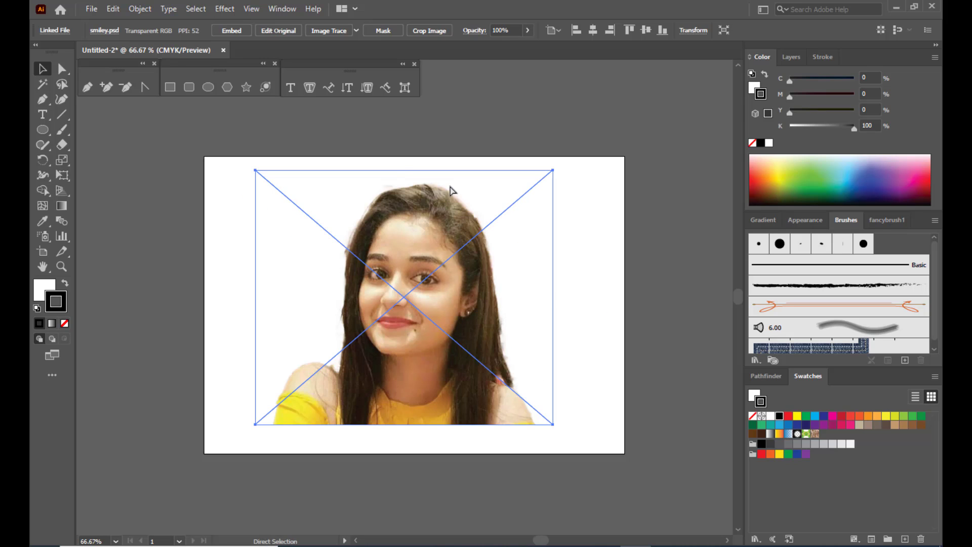
drag(437, 230, 437, 229)
drag(553, 170, 562, 162)
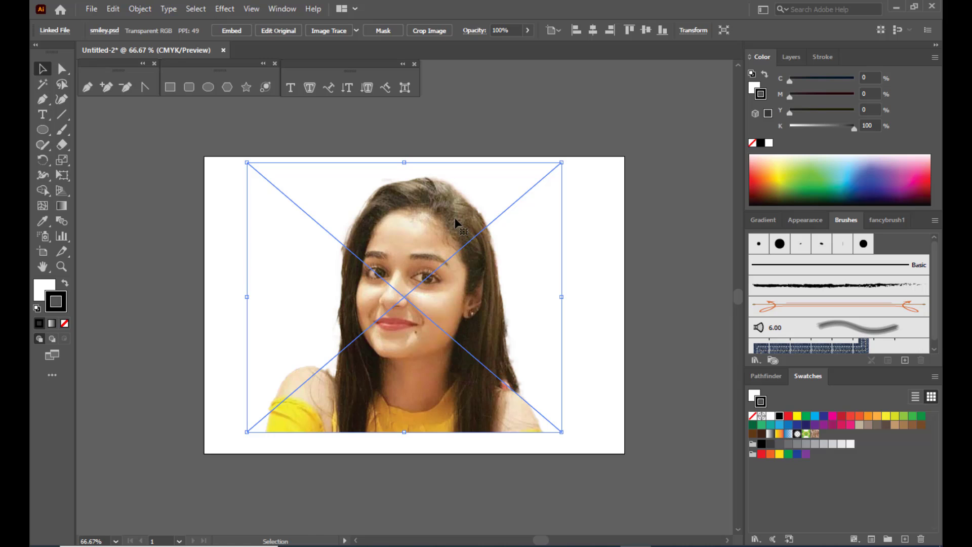
Reposition the portrait and align it to the artboard's horizontal and vertical centre
drag(452, 219, 427, 201)
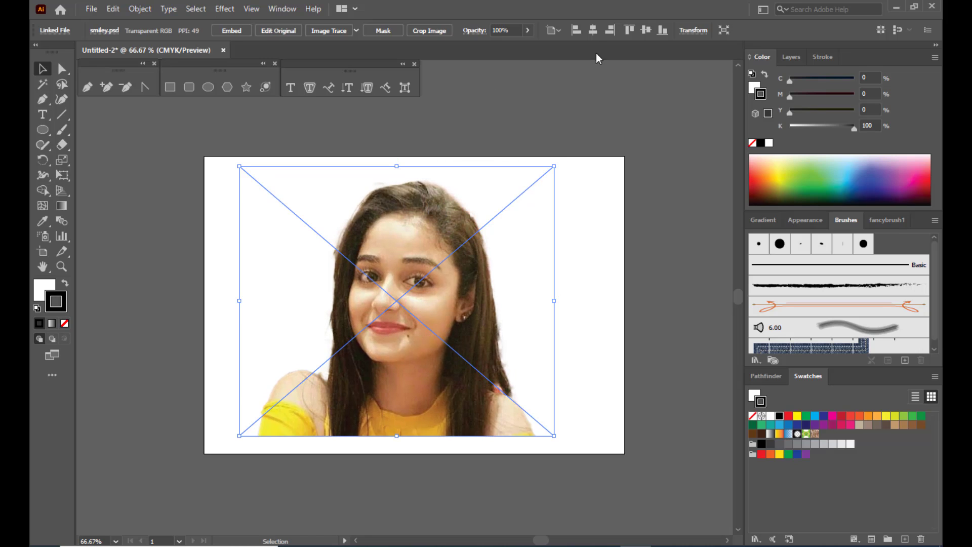
click(593, 30)
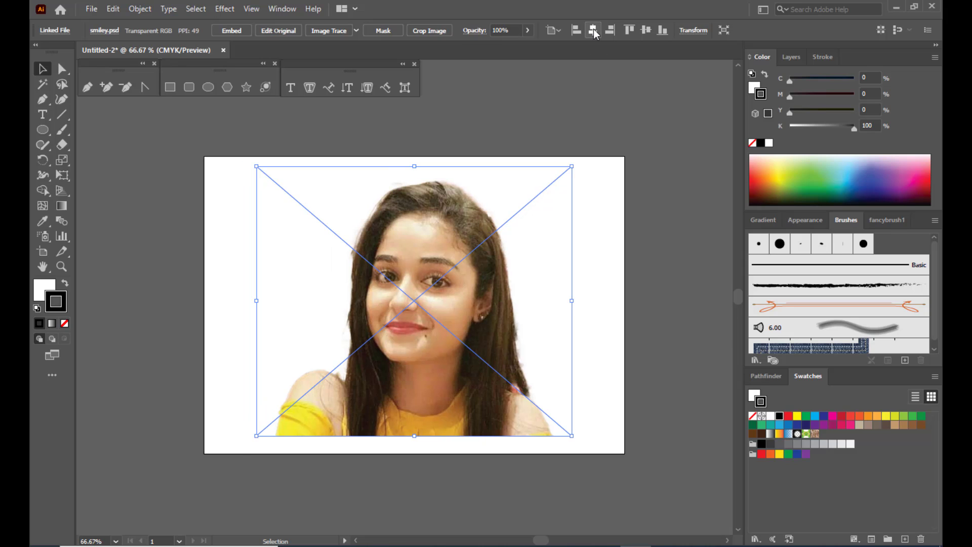
click(646, 30)
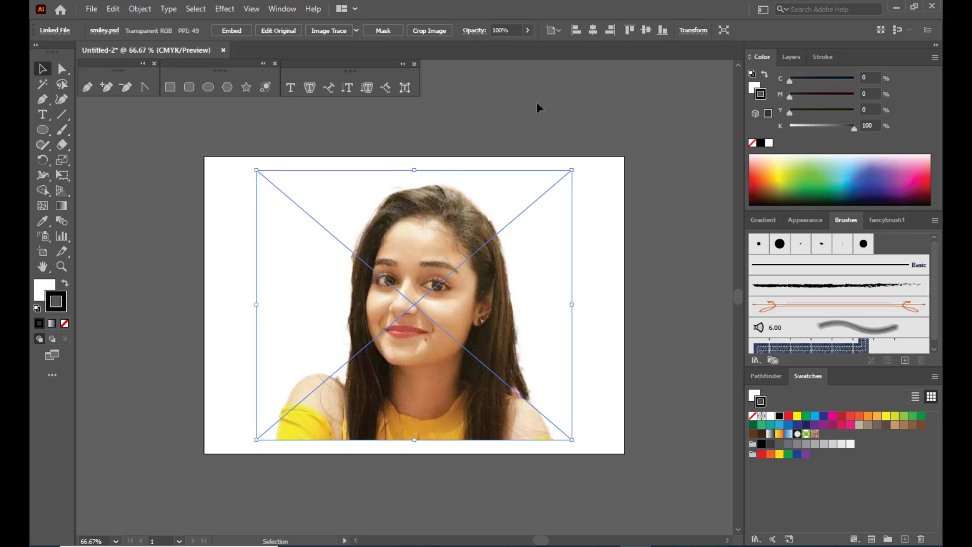
Lock the layer holding the portrait and rename it as reference
click(791, 58)
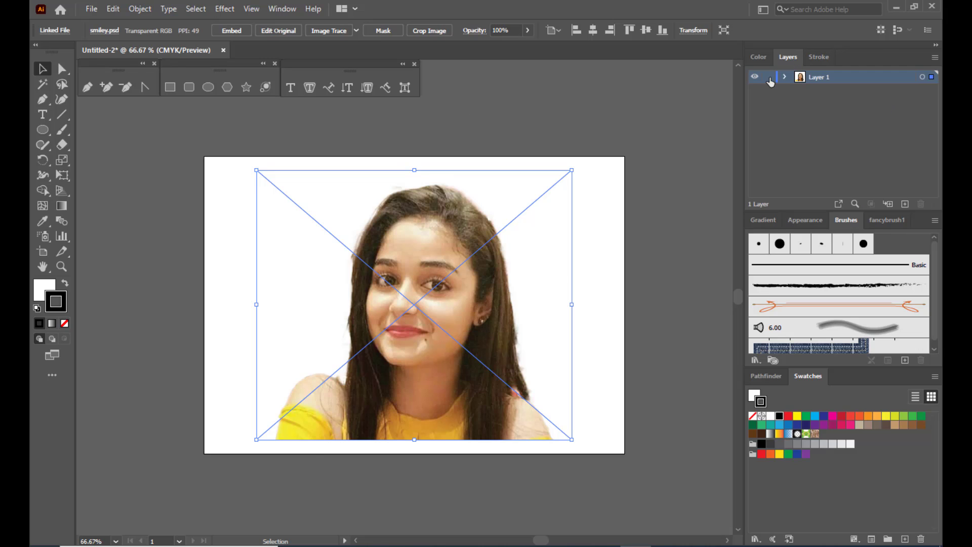
click(768, 77)
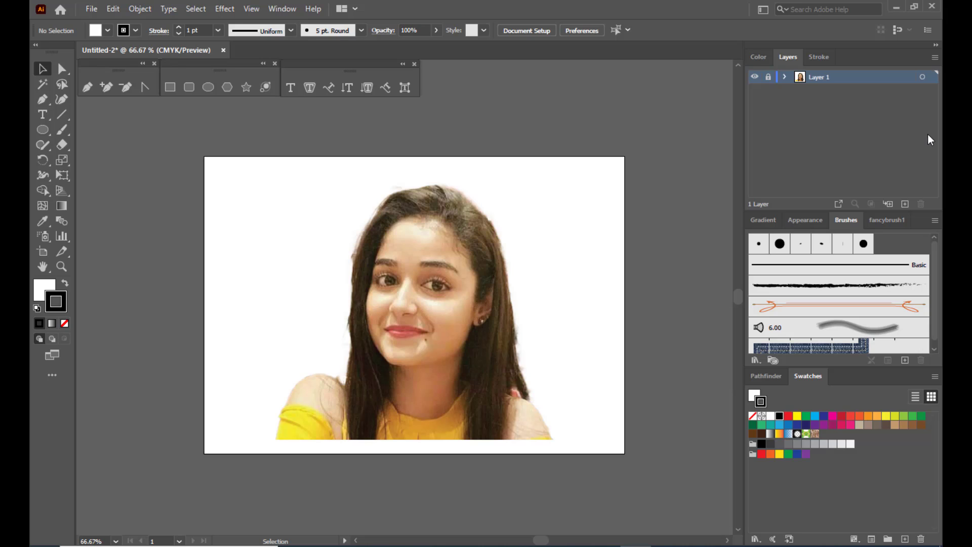
double_click(823, 77)
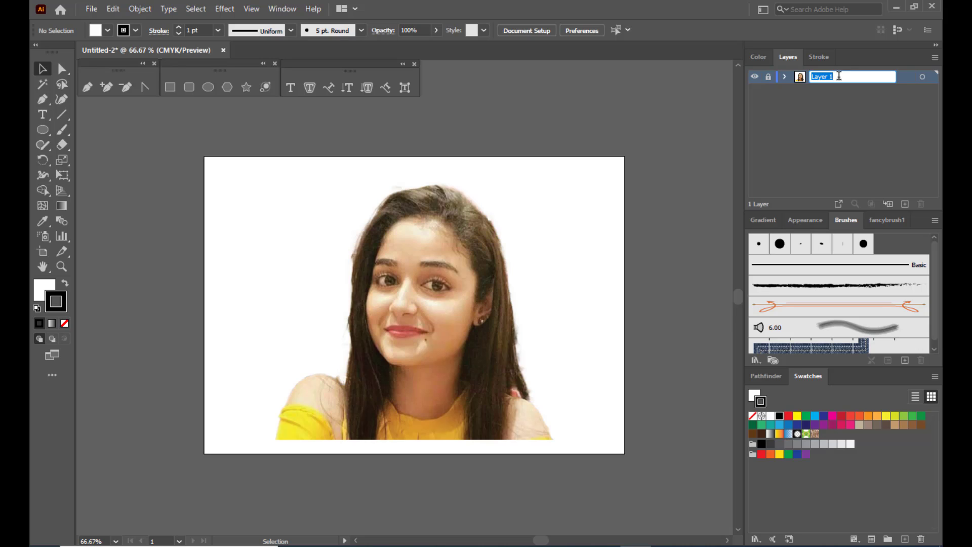
text(reference)
key(Return)
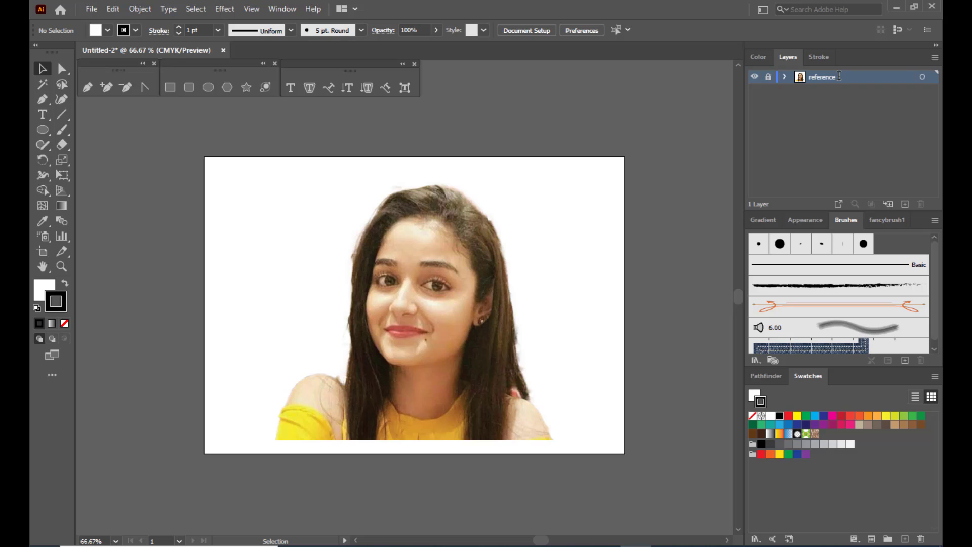
Add a new layer above the reference layer, set the fill to none and make the black stroke active
click(904, 204)
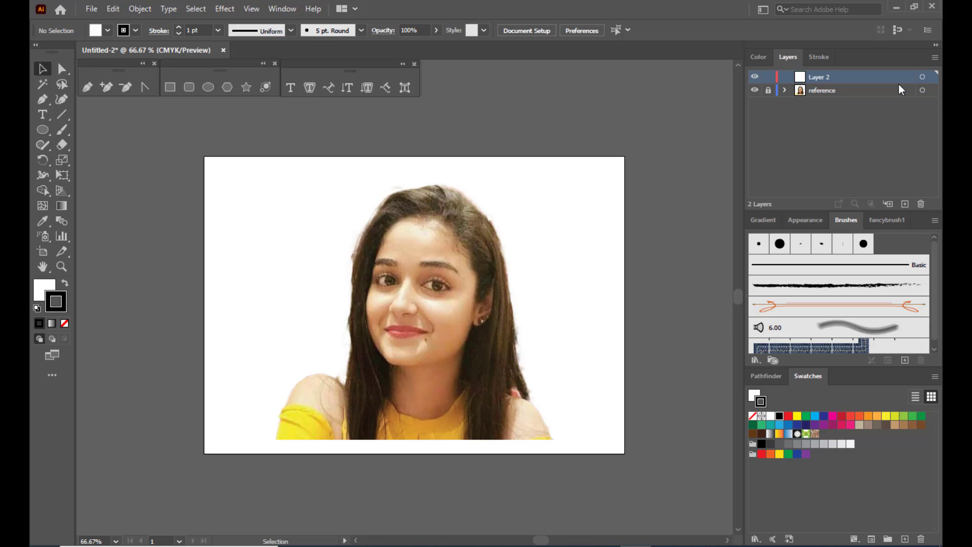
click(46, 287)
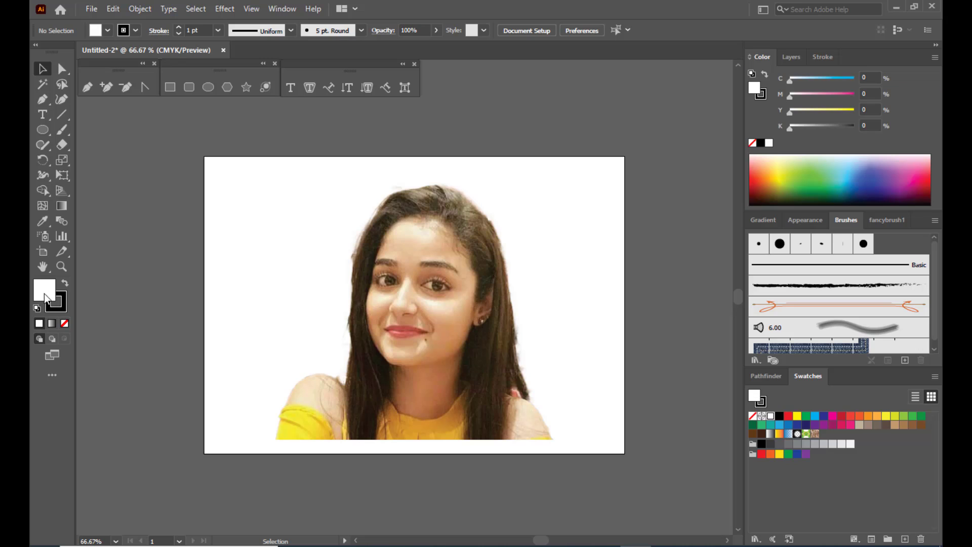
click(65, 323)
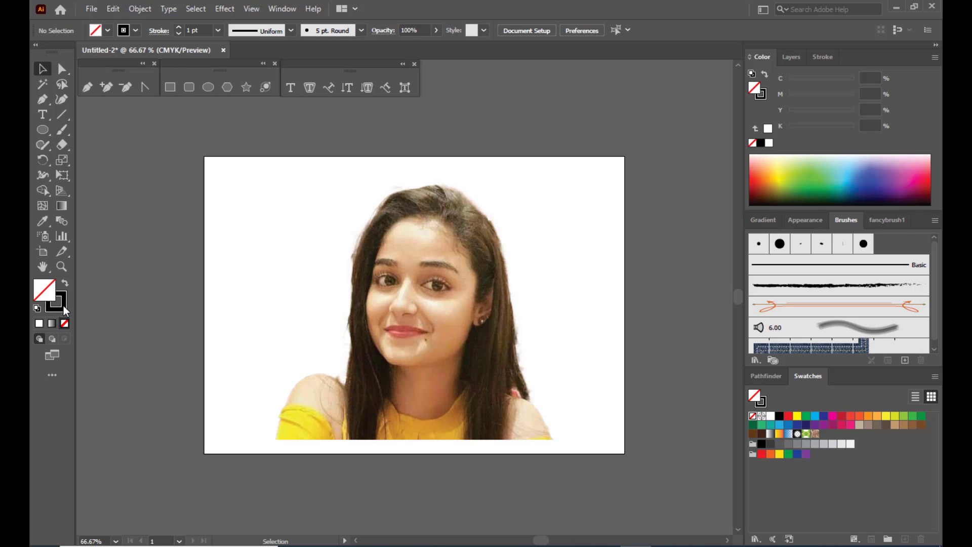
click(63, 306)
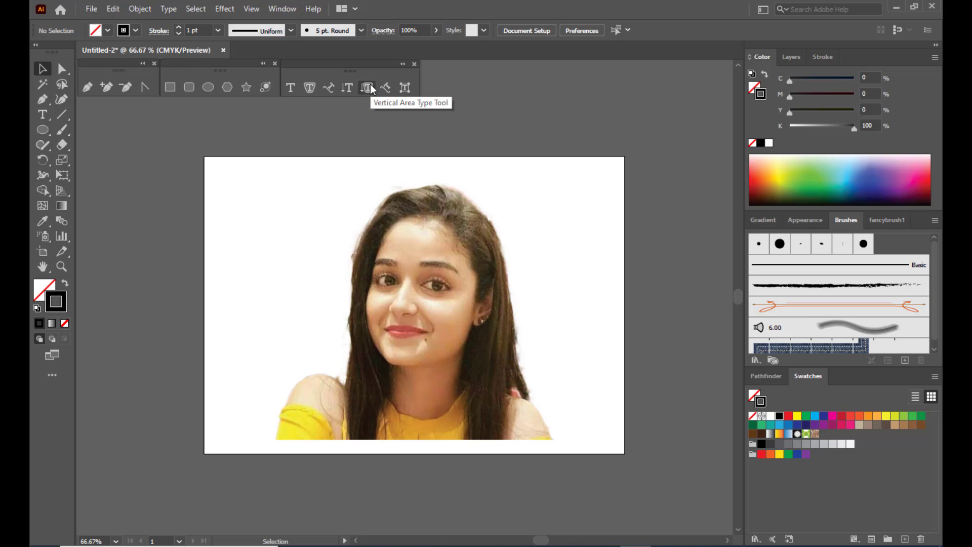
Rename the new empty layer as tracing
click(785, 57)
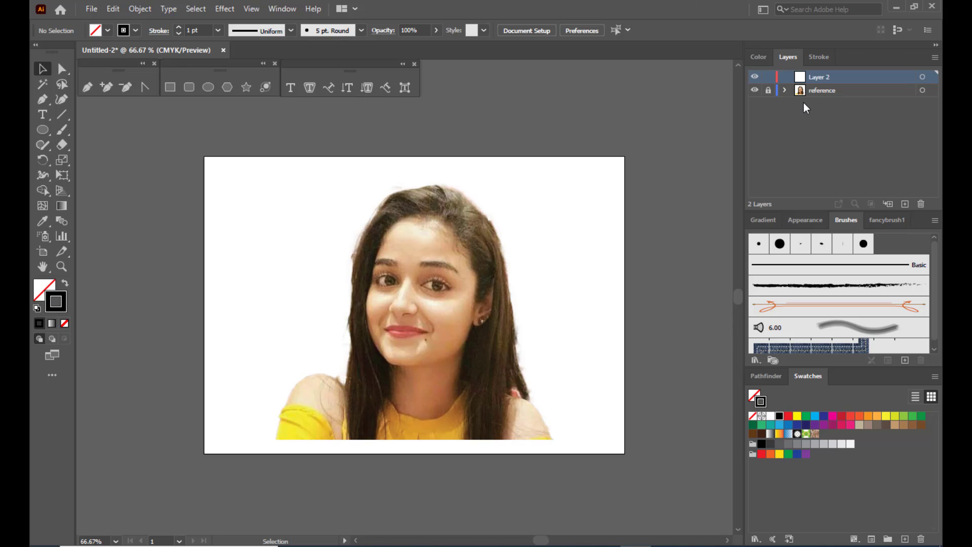
double_click(824, 77)
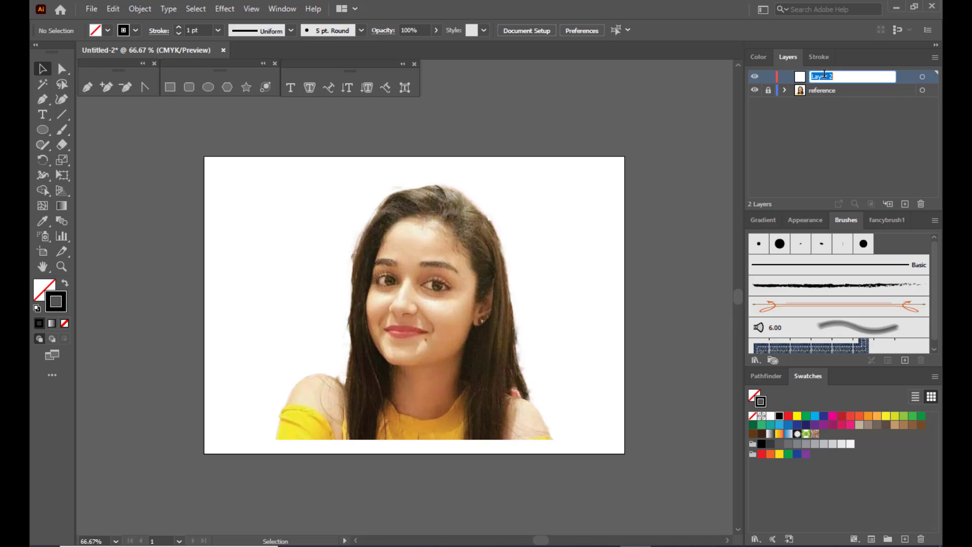
text(tracing)
key(Return)
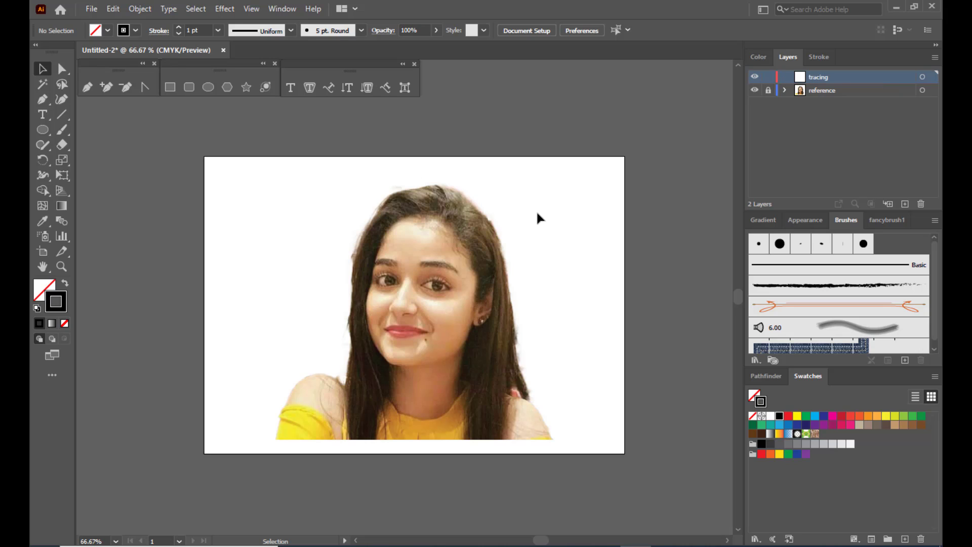
Trace the eye on the right side of the photo as a closed outline with the Pen tool
key(ctrl+plus)
scroll(540, 210, down, 2)
scroll(543, 207, up, 1)
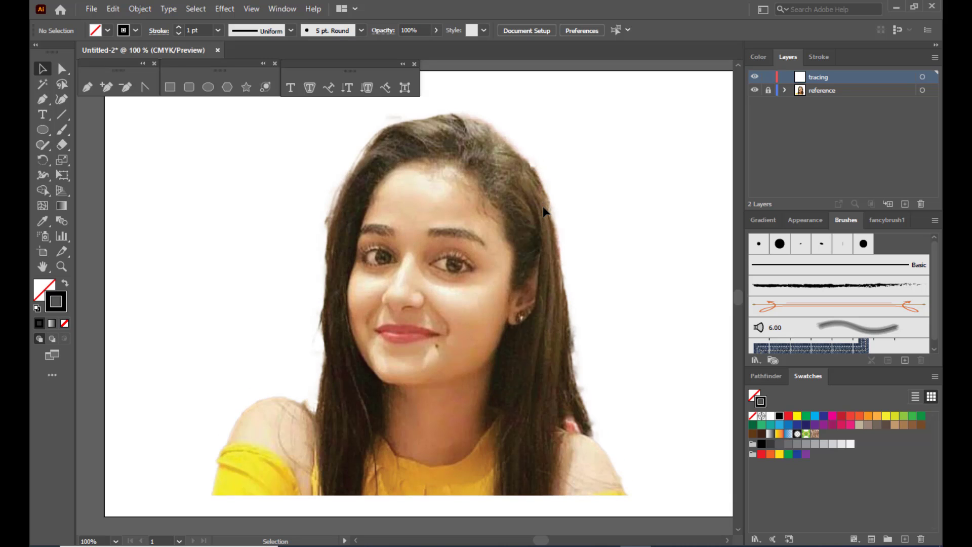
key(ctrl+plus)
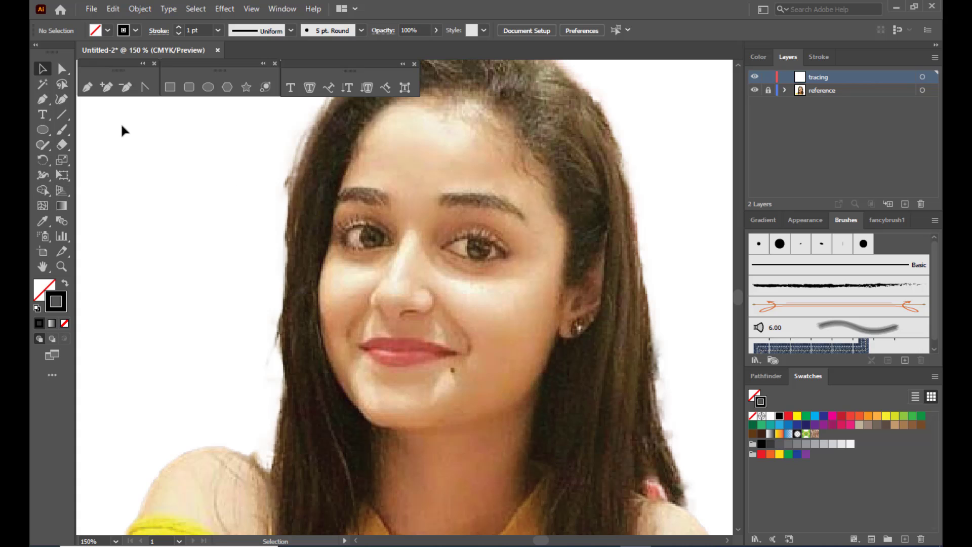
click(85, 90)
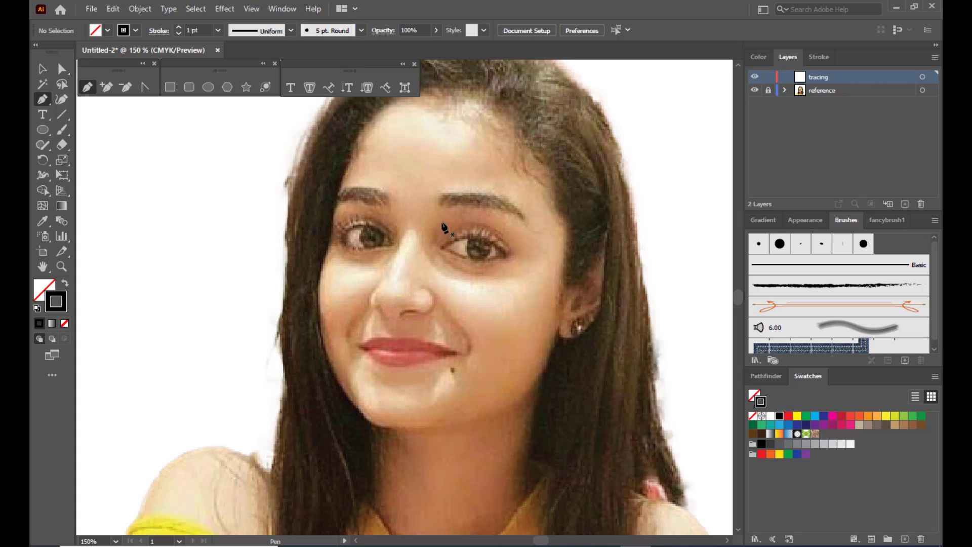
scroll(452, 172, down, 2)
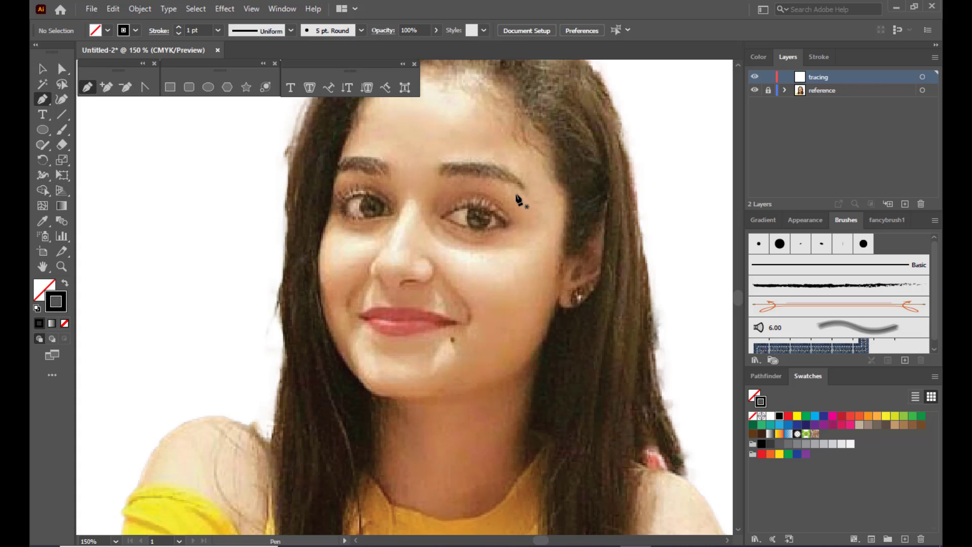
key(ctrl+plus)
scroll(521, 199, up, 5)
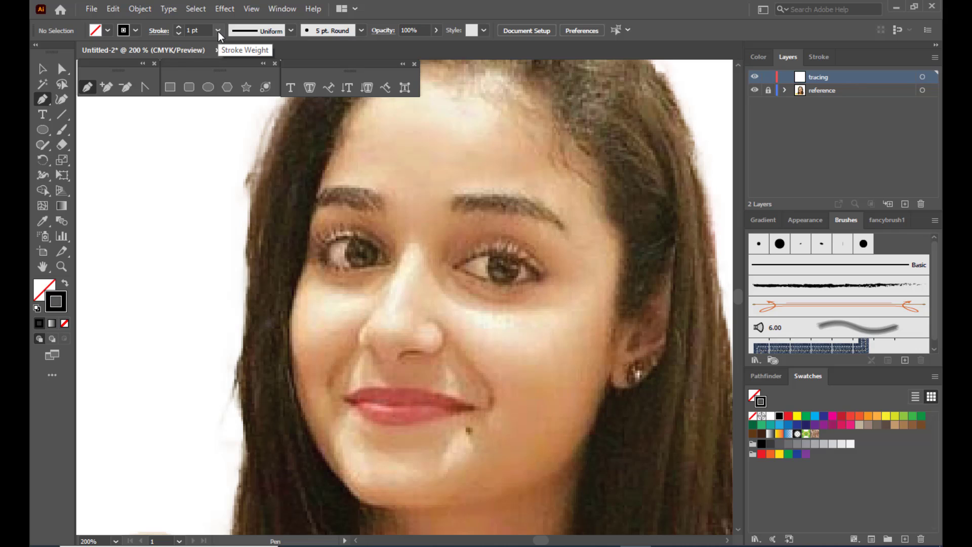
click(455, 268)
drag(496, 253, 512, 290)
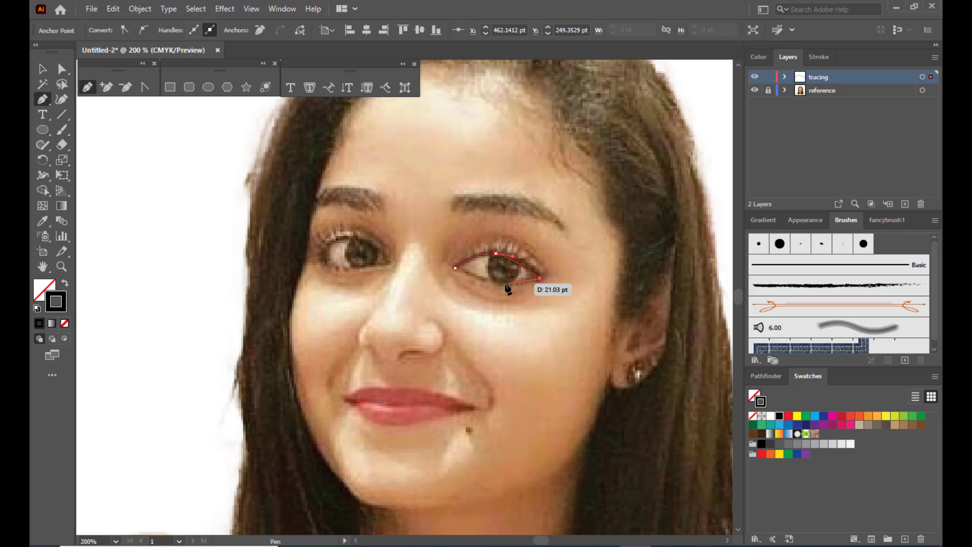
click(455, 268)
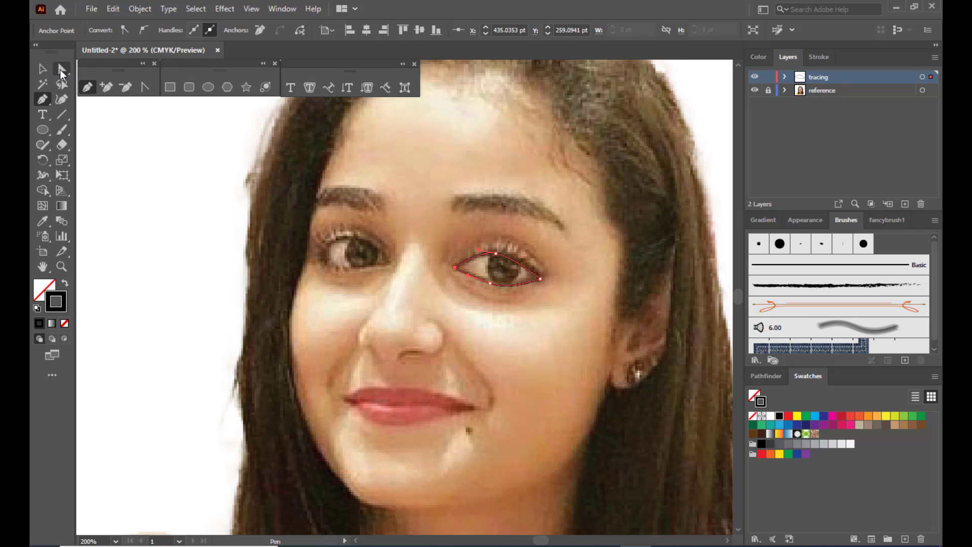
Reshape the upper curve of the traced right-hand eye outline with the Direct Selection tool to follow the lid
click(61, 71)
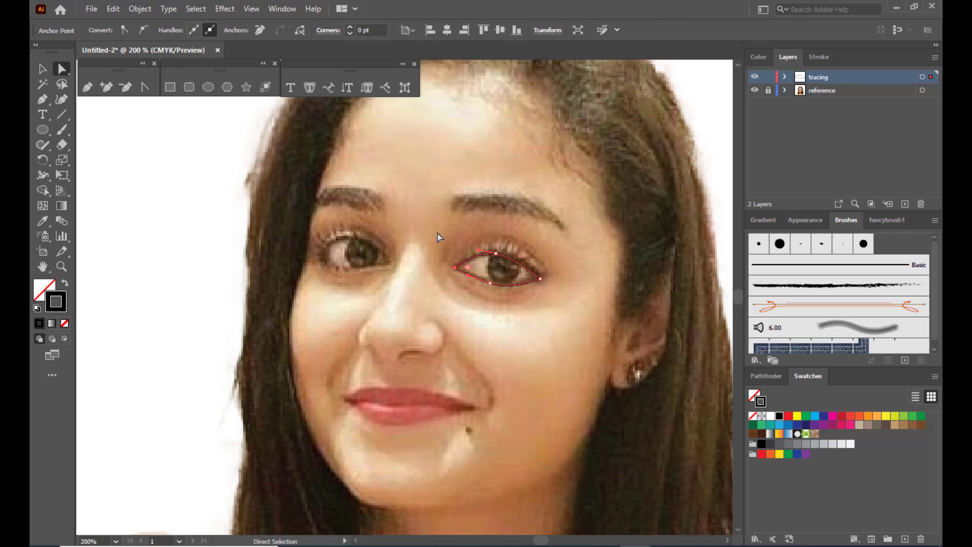
click(495, 253)
click(496, 253)
drag(513, 257, 521, 254)
click(588, 262)
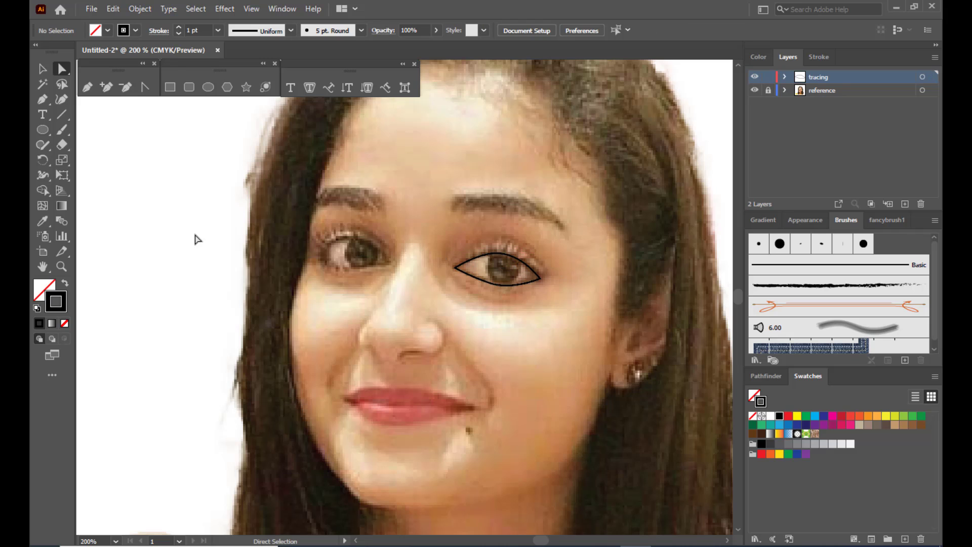
Trace the eye on the left side of the photo as a closed outline with the Pen tool
click(87, 87)
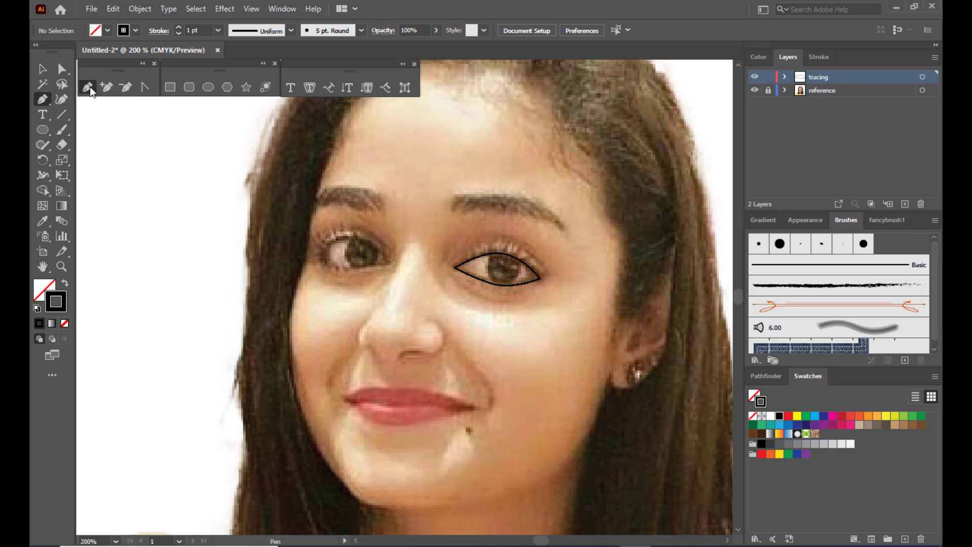
click(318, 255)
drag(345, 238, 320, 259)
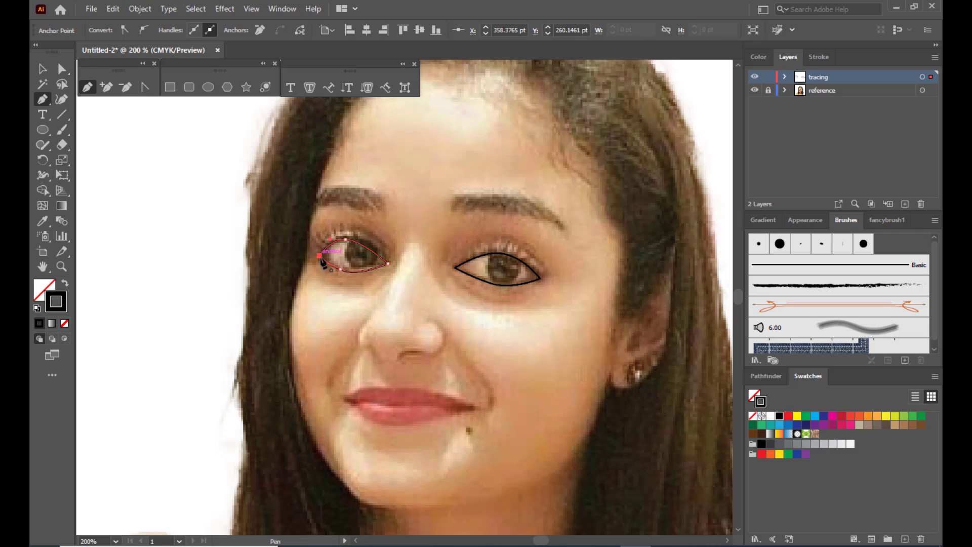
Refine the upper and lower curves of the left-hand eye outline with the Direct Selection tool to match the photo
key(a)
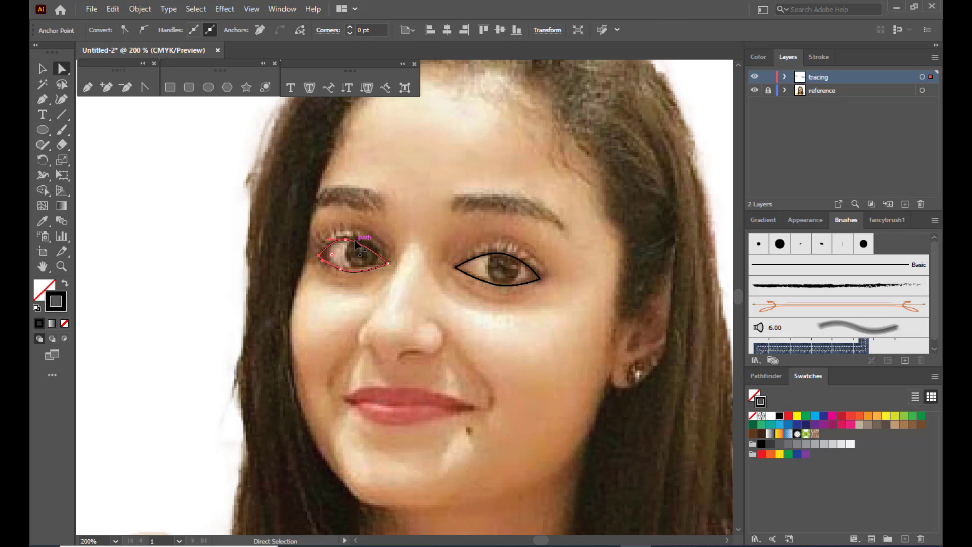
click(357, 244)
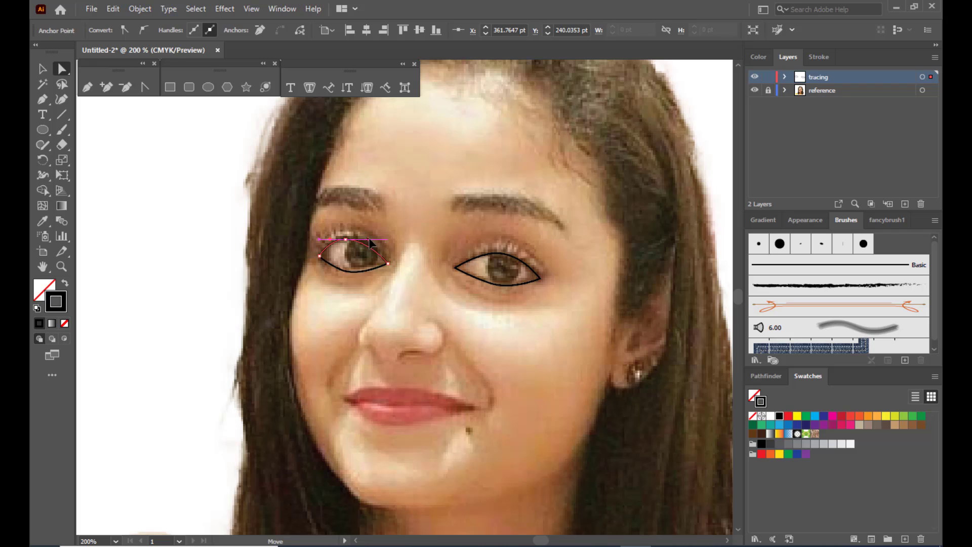
click(339, 270)
drag(356, 277, 342, 267)
click(445, 170)
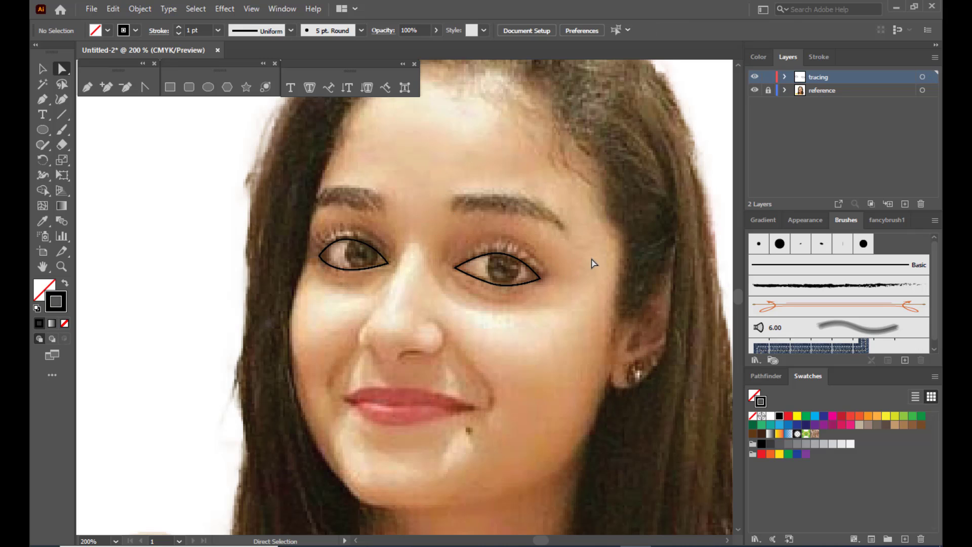
scroll(546, 279, down, 4)
scroll(577, 235, up, 3)
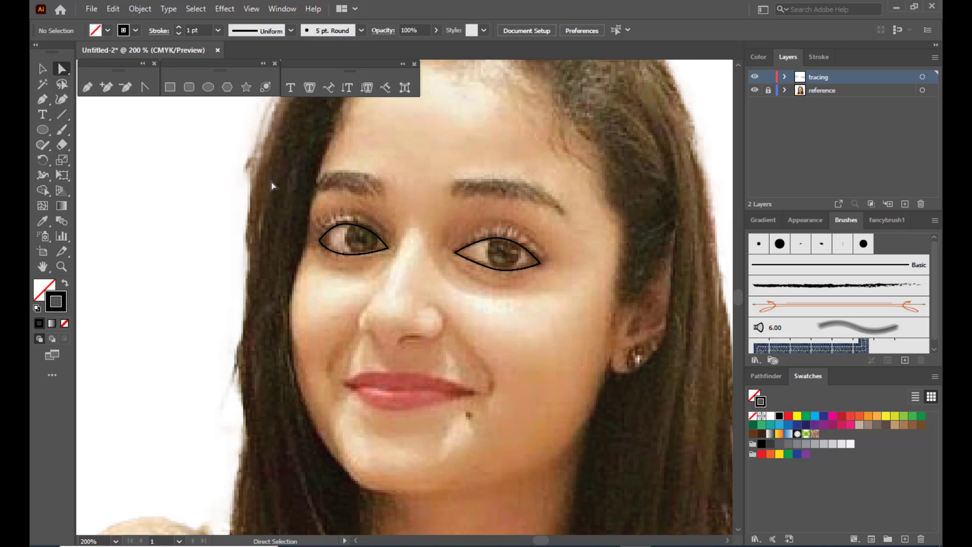
Trace the eyelid crease above the right-hand eye as an open Pen tool curve and adjust its peak with Direct Selection
click(93, 86)
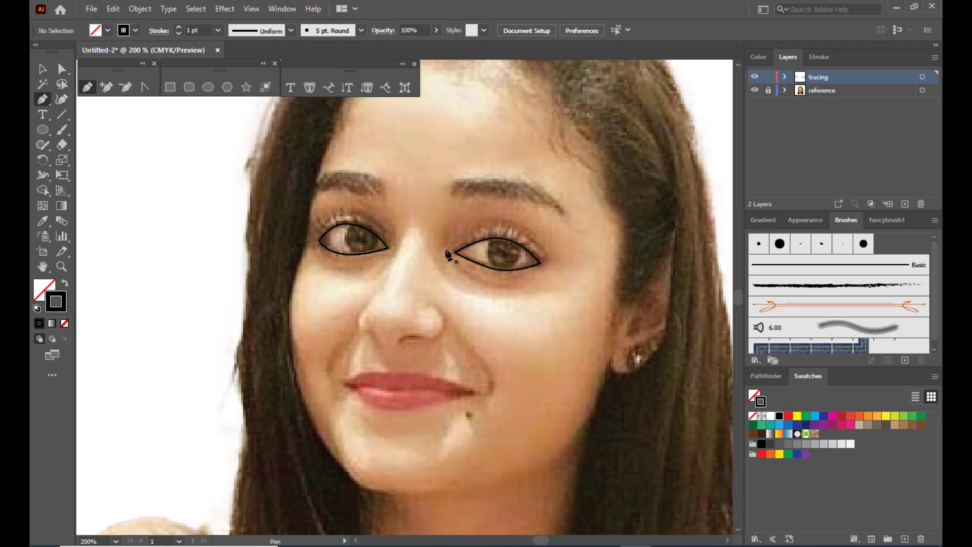
click(455, 238)
drag(497, 221, 510, 222)
click(542, 248)
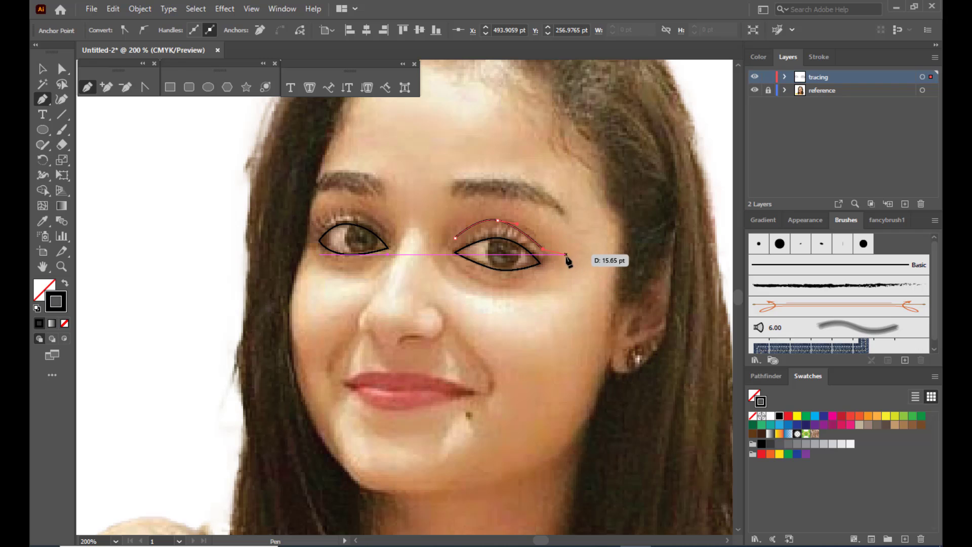
click(61, 69)
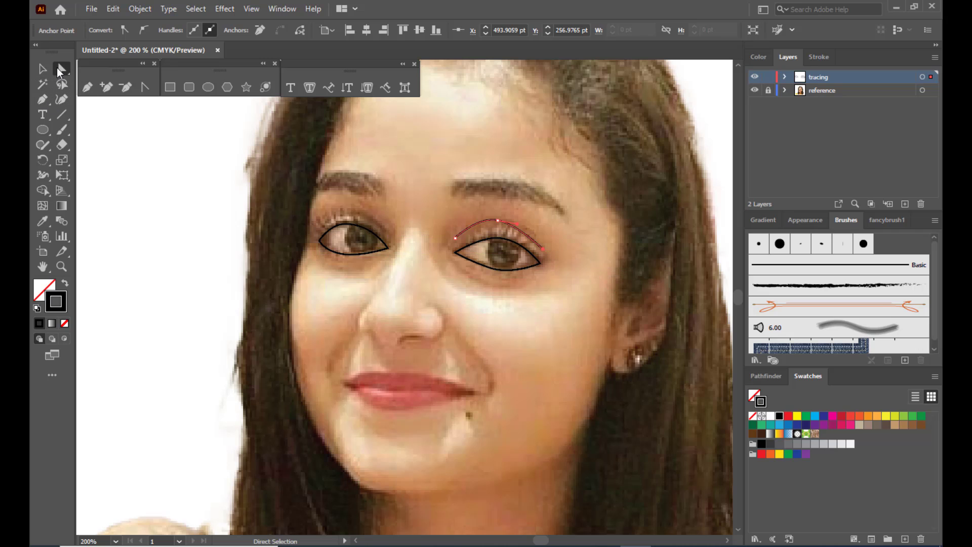
drag(499, 221, 473, 223)
click(497, 222)
click(548, 228)
Trace the eyelid crease above the left-hand eye as an open Pen tool curve and smooth it with Direct Selection
click(88, 87)
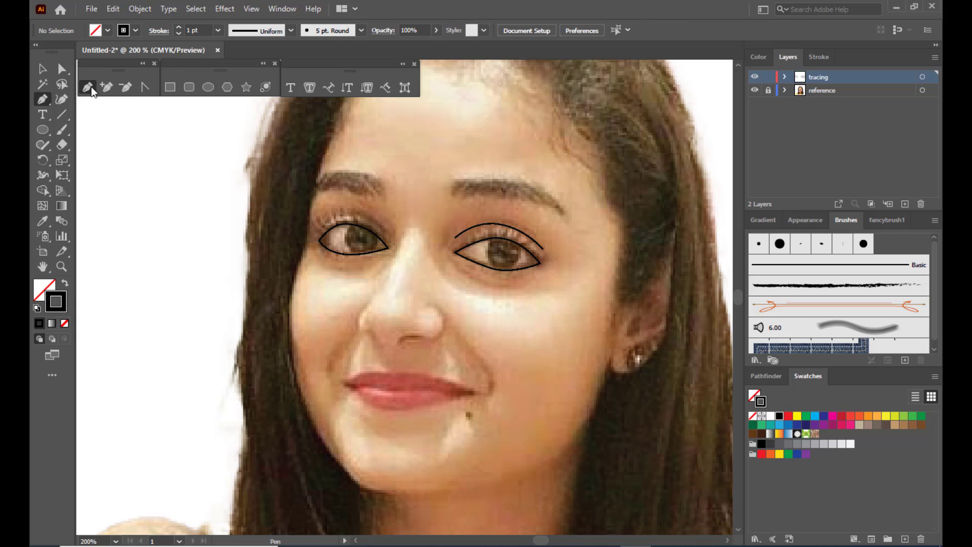
click(315, 224)
click(329, 212)
click(343, 211)
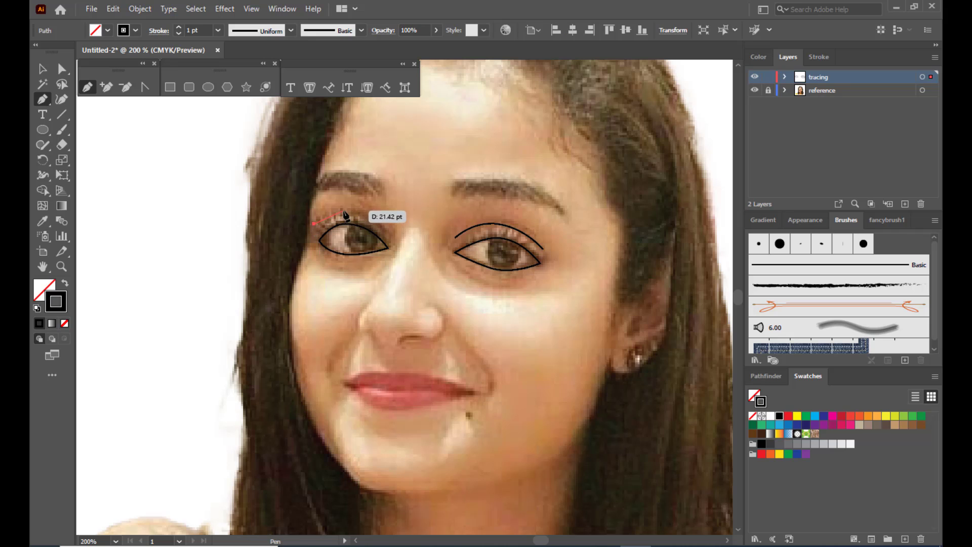
click(359, 209)
drag(358, 209, 363, 209)
click(388, 234)
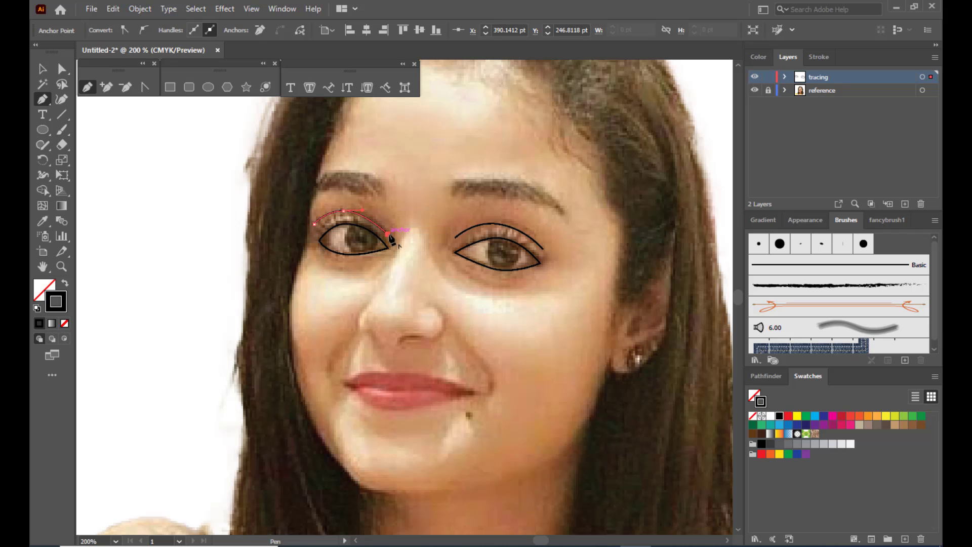
click(62, 69)
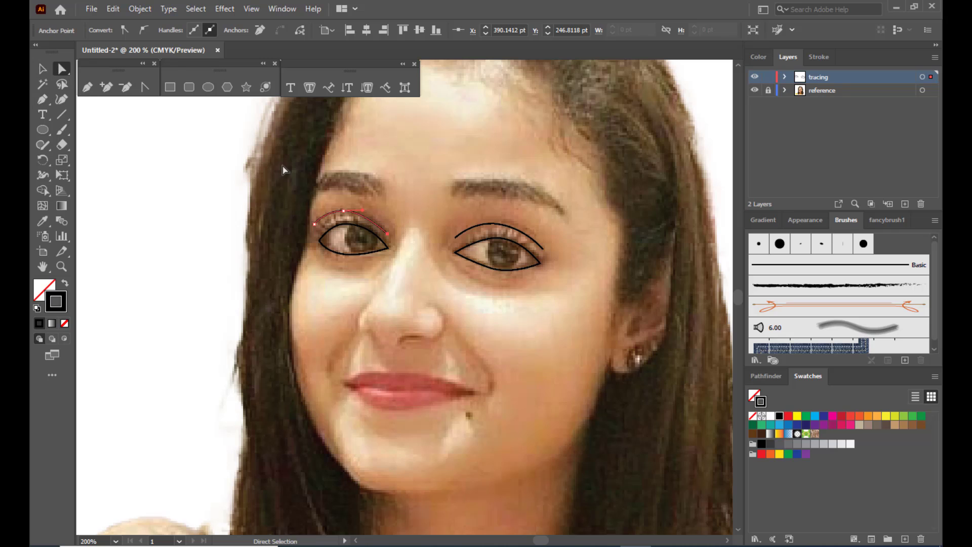
click(363, 210)
click(418, 200)
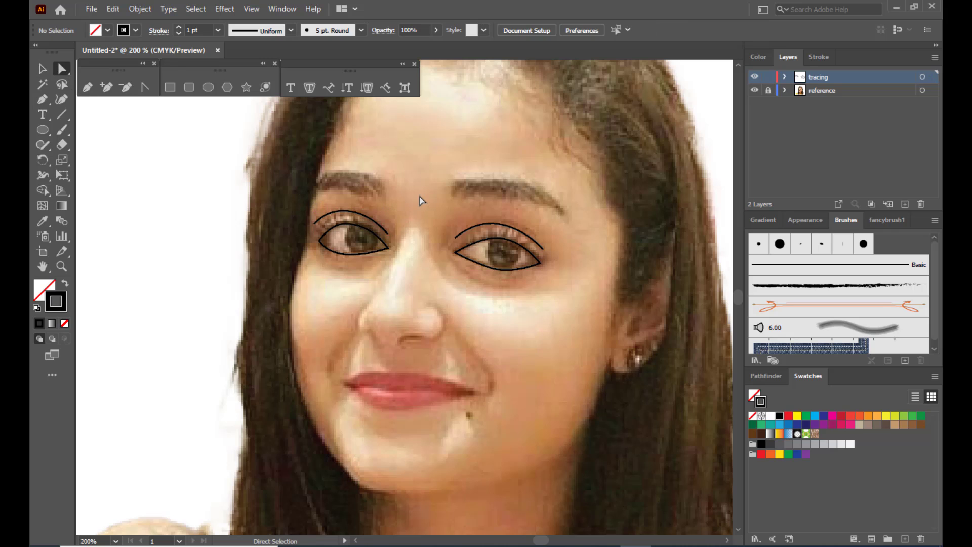
Draw an open curved line beneath the right-hand eye with the Pen tool, following the lower lid fold
click(87, 88)
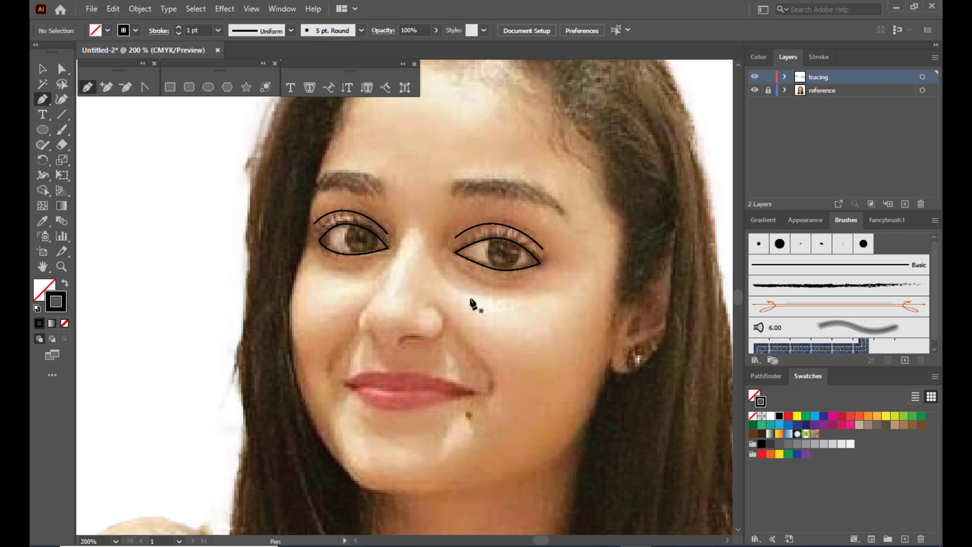
click(451, 262)
drag(493, 285, 515, 287)
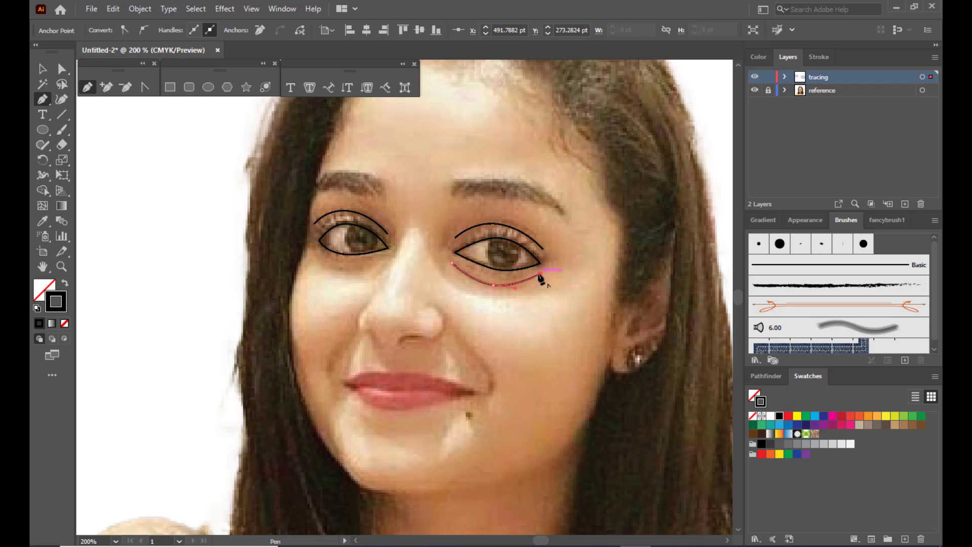
key(a)
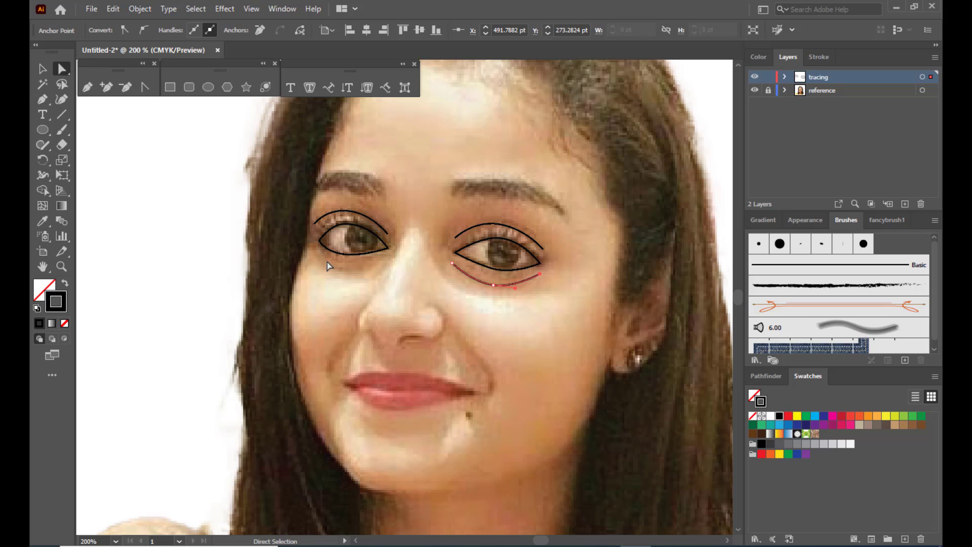
Draw an open curved line beneath the left-hand eye with the Pen tool, following the lower lid fold
click(87, 87)
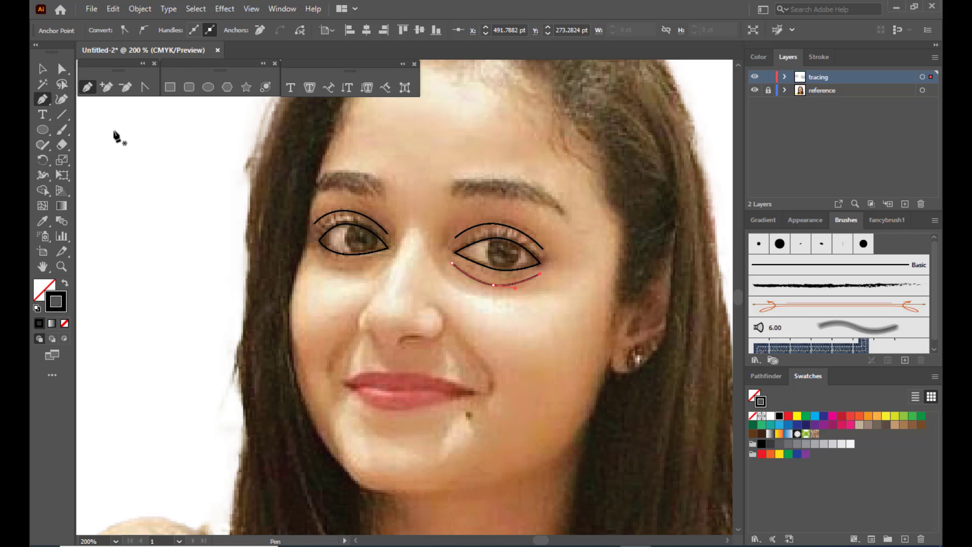
click(314, 255)
drag(345, 270, 361, 268)
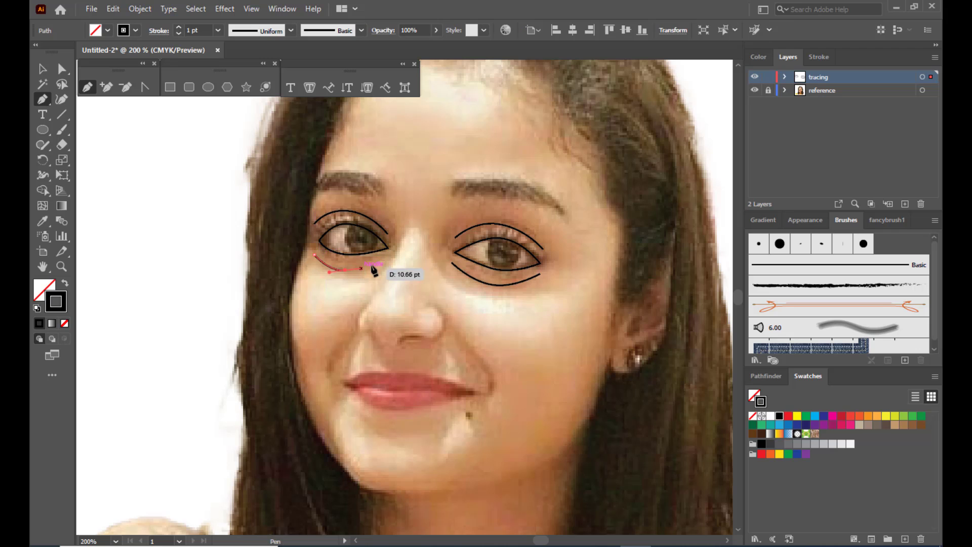
click(382, 262)
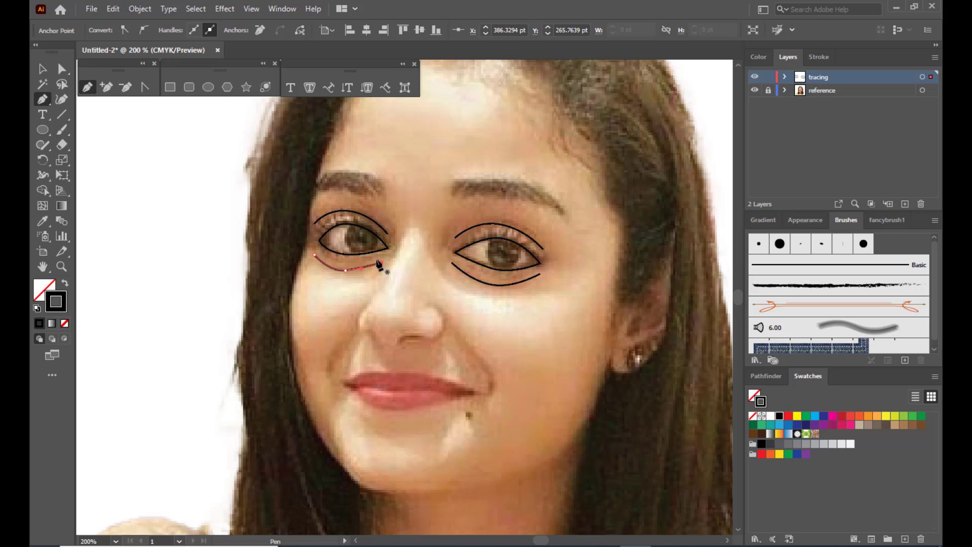
Adjust the middle and end anchors of the line beneath the right-hand eye with the Direct Selection tool
click(61, 68)
click(491, 287)
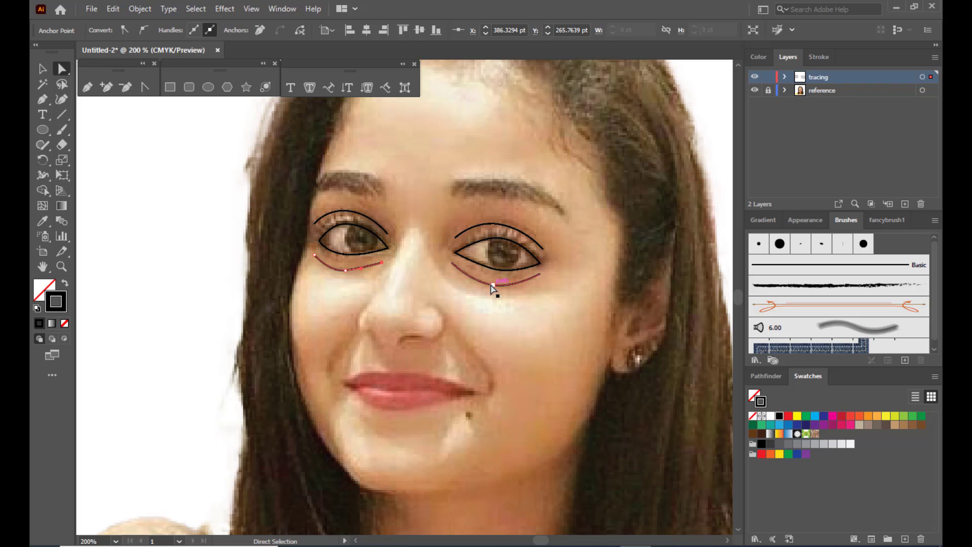
drag(539, 276, 535, 280)
mouse_move(454, 264)
mouse_down()
mouse_move(497, 281)
mouse_move(454, 262)
mouse_up()
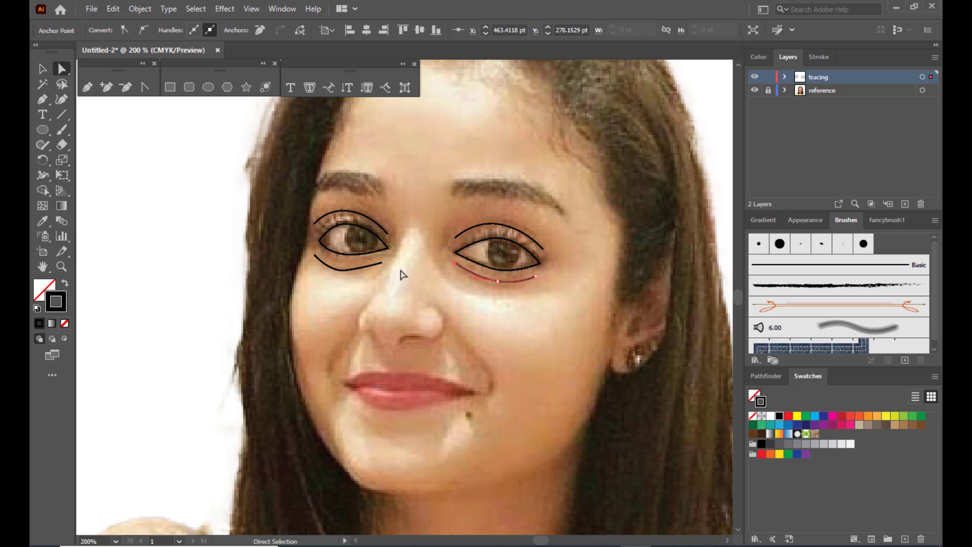
Adjust the middle and end anchors of the line beneath the left-hand eye with the Direct Selection tool
click(339, 274)
drag(346, 272, 378, 267)
drag(314, 256, 316, 260)
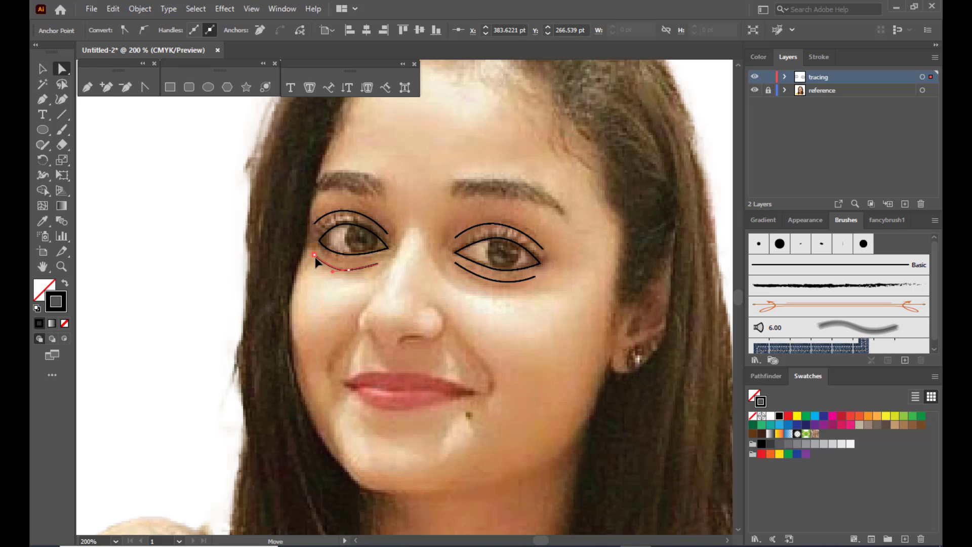
click(446, 160)
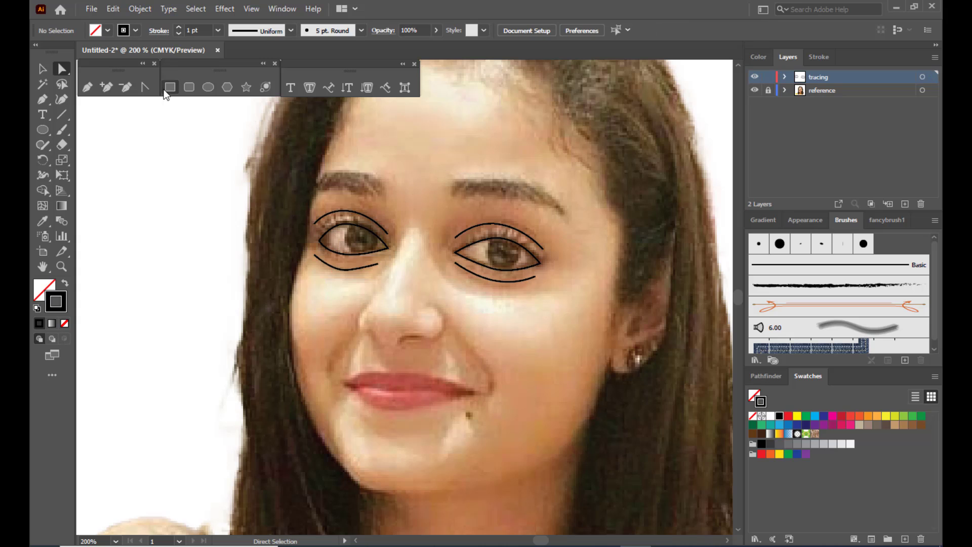
Trace the eyebrow on the right side of the photo as a closed outline with the Pen tool
click(87, 87)
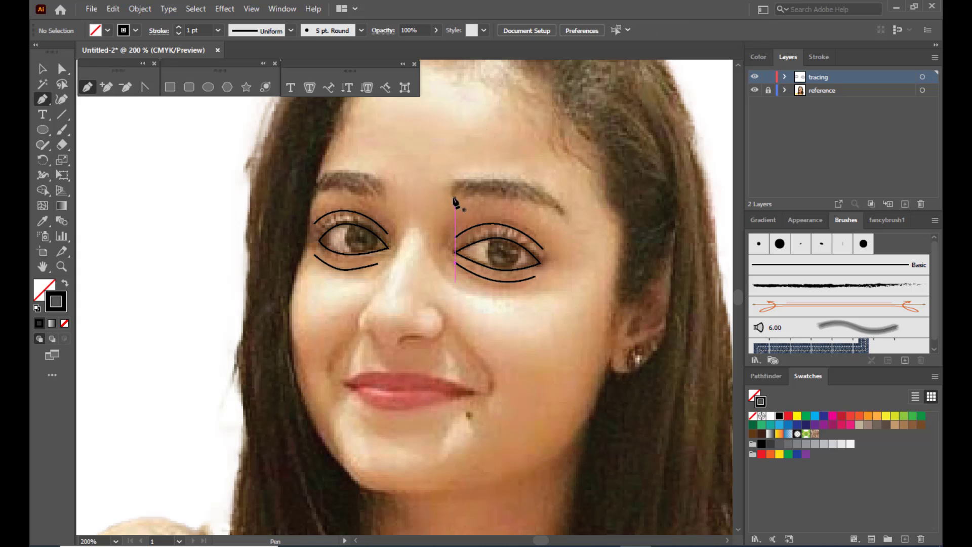
drag(450, 189, 552, 212)
click(495, 196)
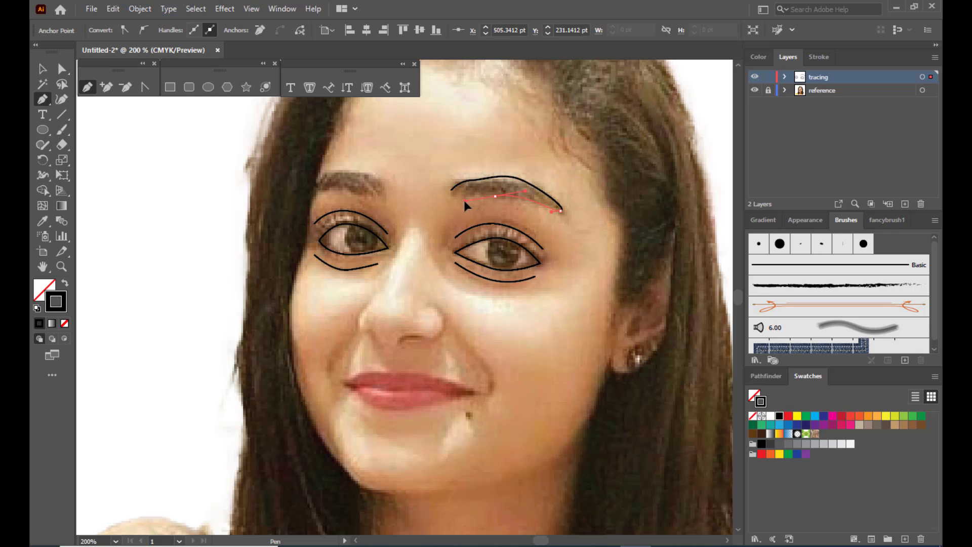
drag(465, 200, 452, 196)
click(451, 190)
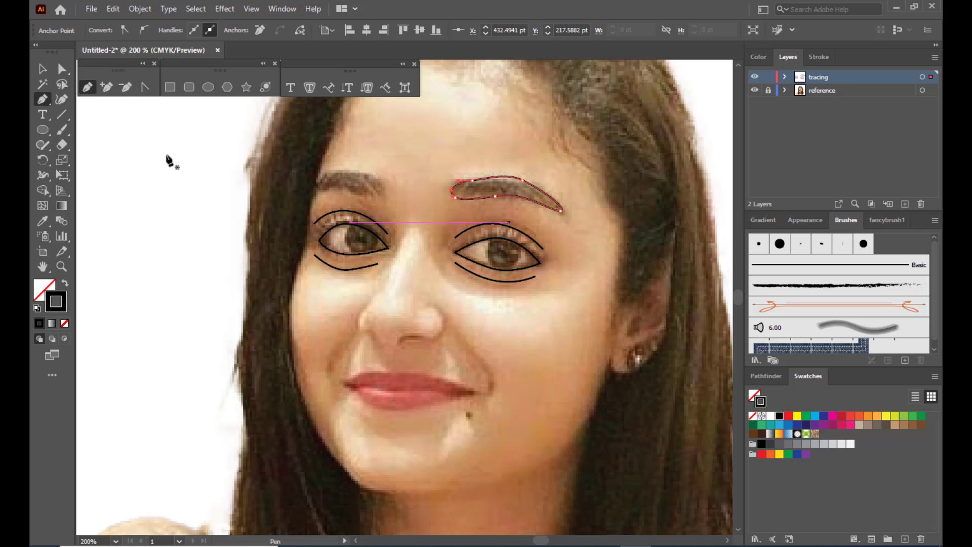
Reshape the upper curve of the right-hand eyebrow outline with the Direct Selection tool to follow the brow
click(65, 70)
click(472, 180)
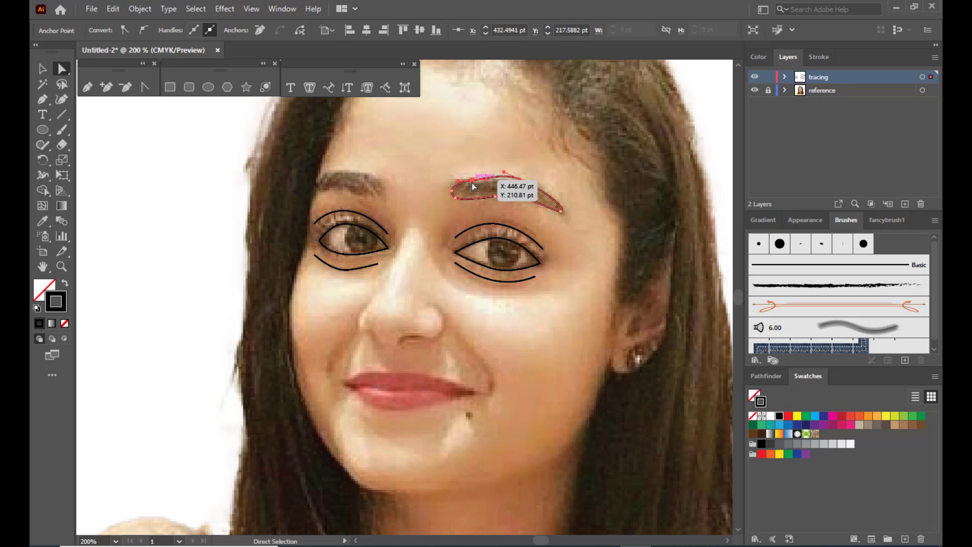
drag(458, 181, 524, 188)
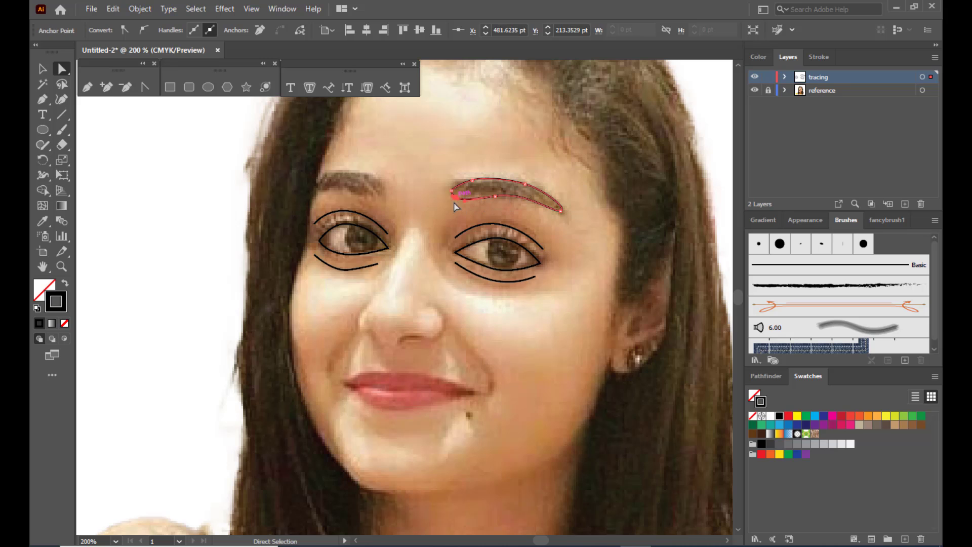
click(217, 170)
Trace the left-hand eyebrow as a closed Pen tool outline and refine its curve with the Direct Selection tool
click(87, 87)
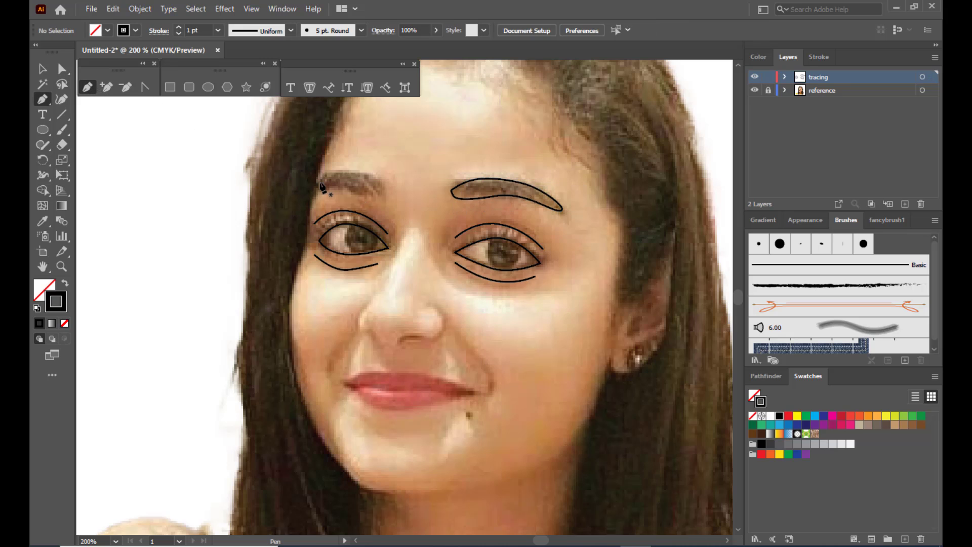
mouse_move(317, 181)
mouse_down()
mouse_move(376, 177)
mouse_move(363, 195)
mouse_move(325, 190)
mouse_up()
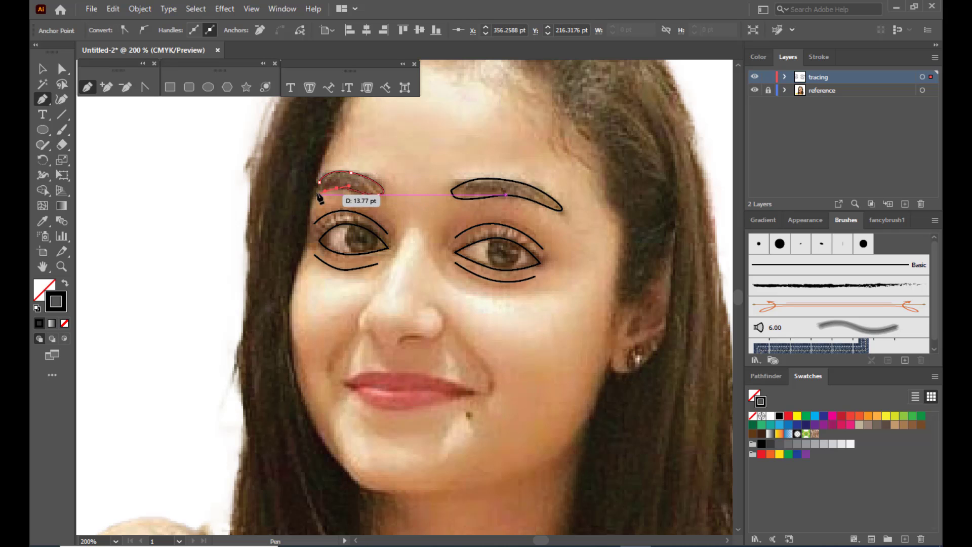
click(318, 182)
click(61, 70)
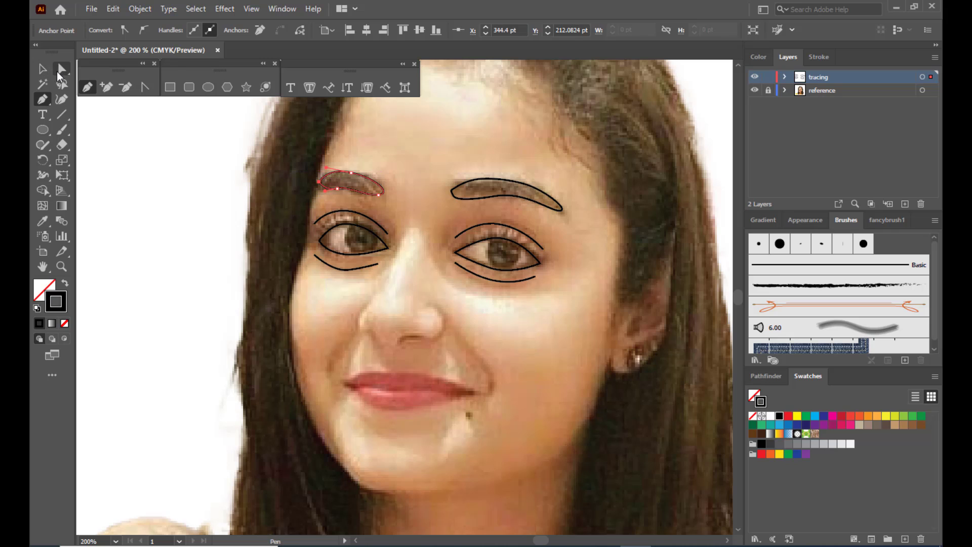
drag(333, 189, 333, 173)
click(447, 159)
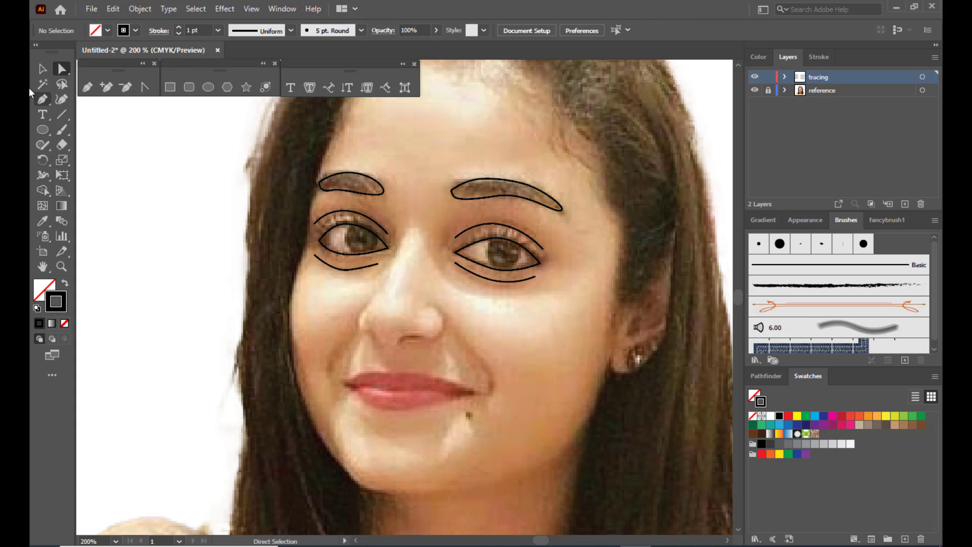
Swap the fill and stroke of the right-hand eyebrow outline to make it solid black without a stroke
click(43, 69)
click(472, 194)
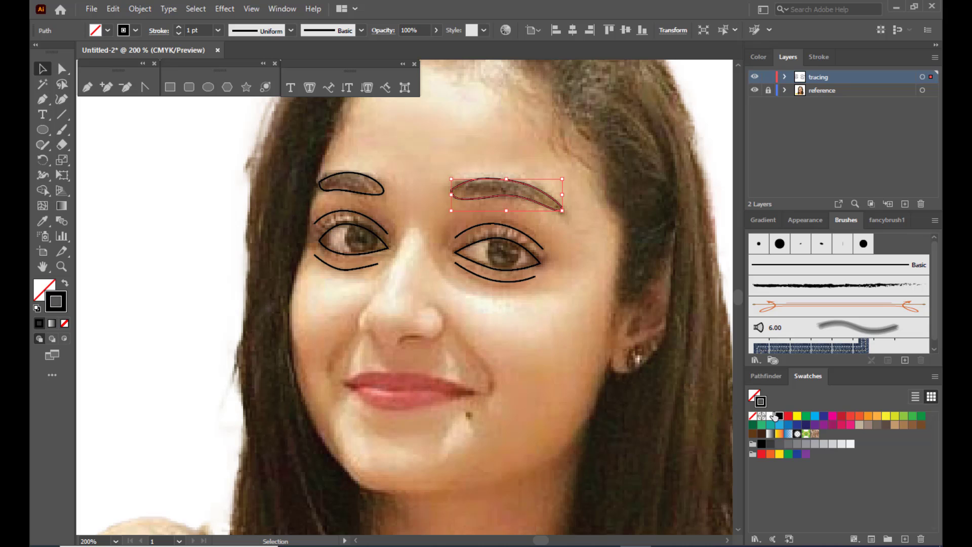
click(66, 284)
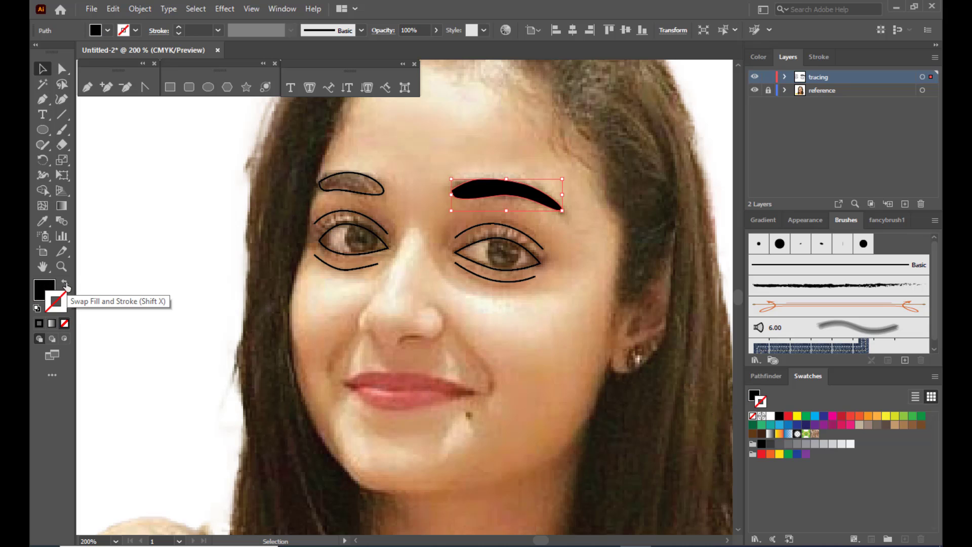
Swap the fill and stroke of the left-hand eyebrow outline to make it solid black without a stroke
click(347, 180)
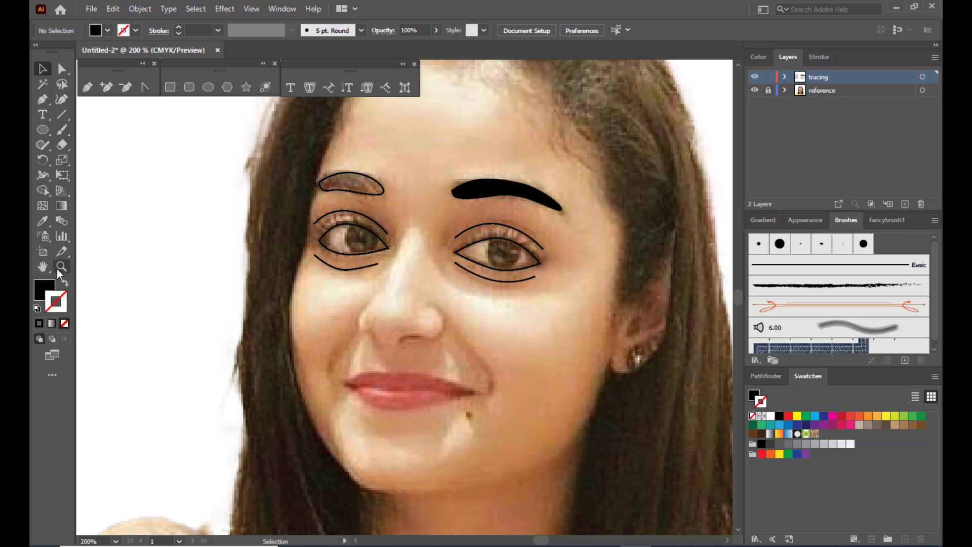
click(65, 285)
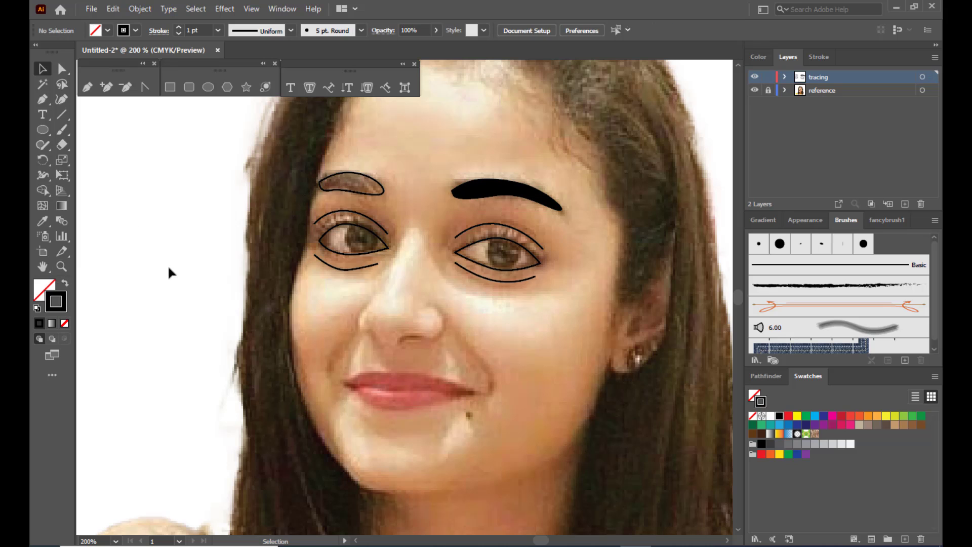
click(346, 192)
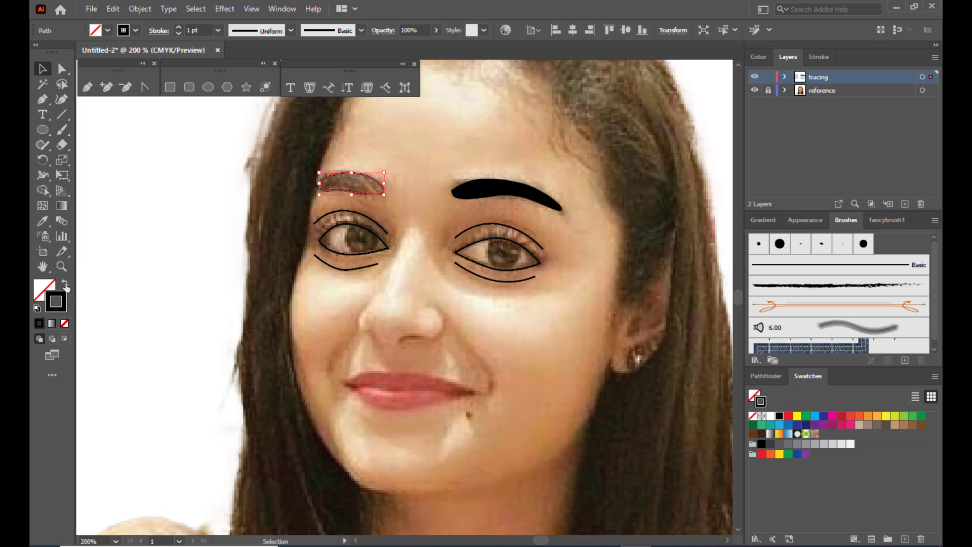
click(65, 285)
click(127, 290)
click(348, 187)
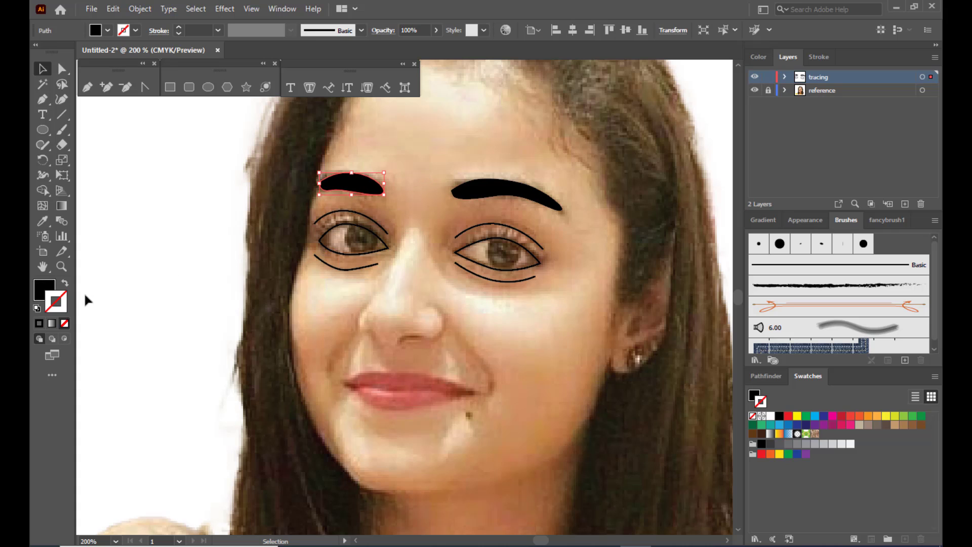
click(154, 306)
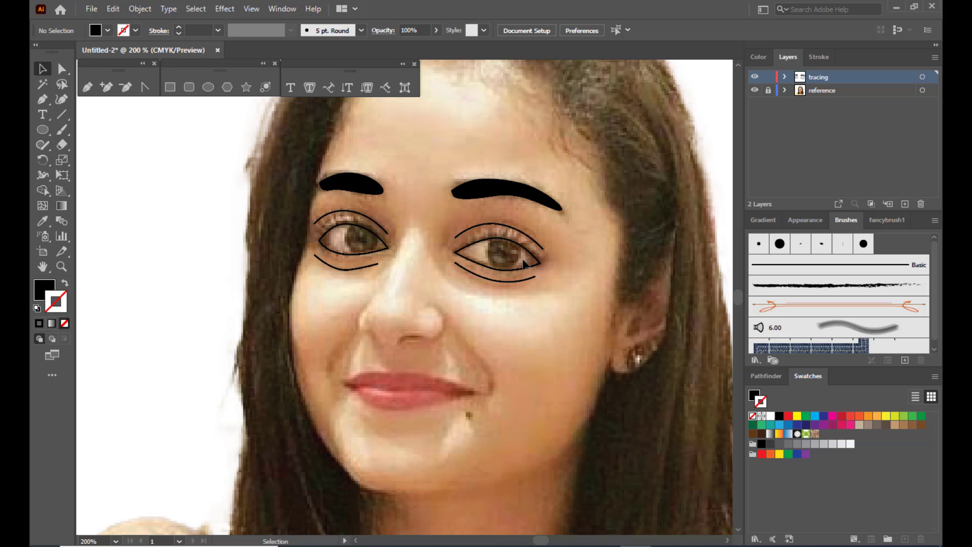
scroll(444, 210, down, 3)
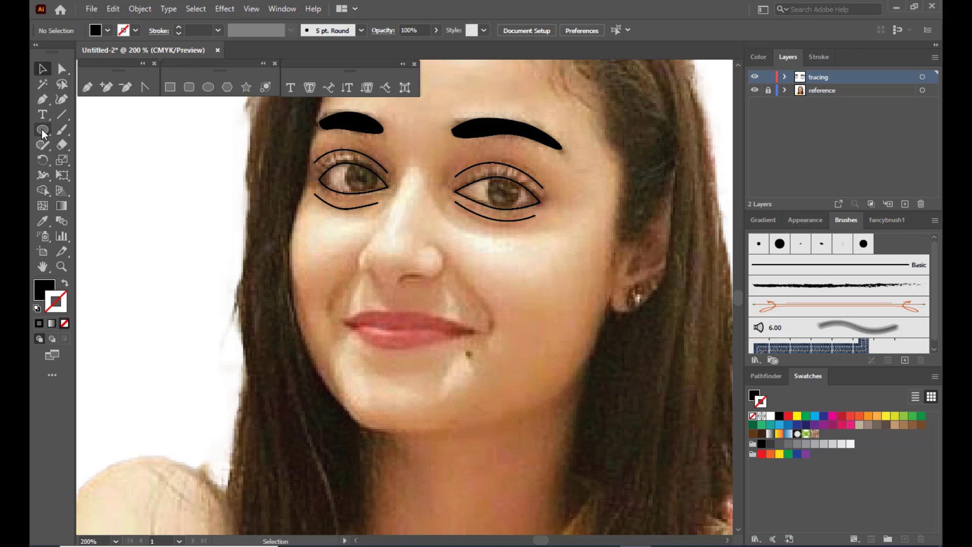
Trace the smile lines on both sides of the mouth with the Pen tool, swapping fill and stroke so they are unfilled black strokes
click(88, 90)
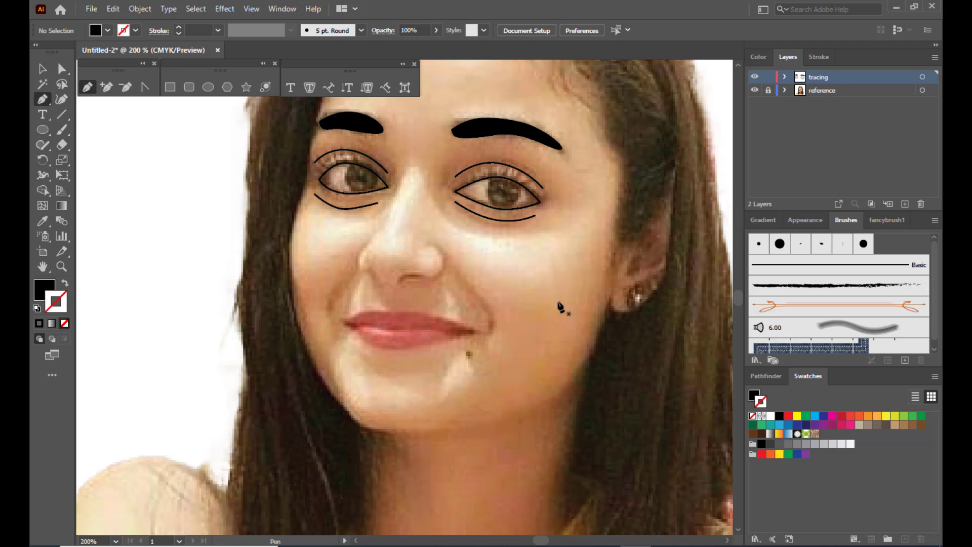
click(450, 265)
click(485, 307)
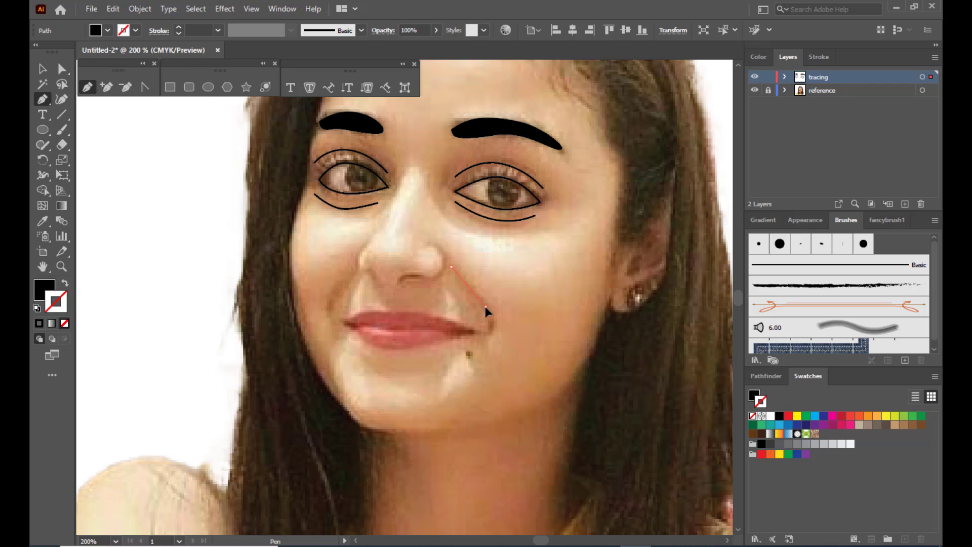
drag(489, 335, 489, 339)
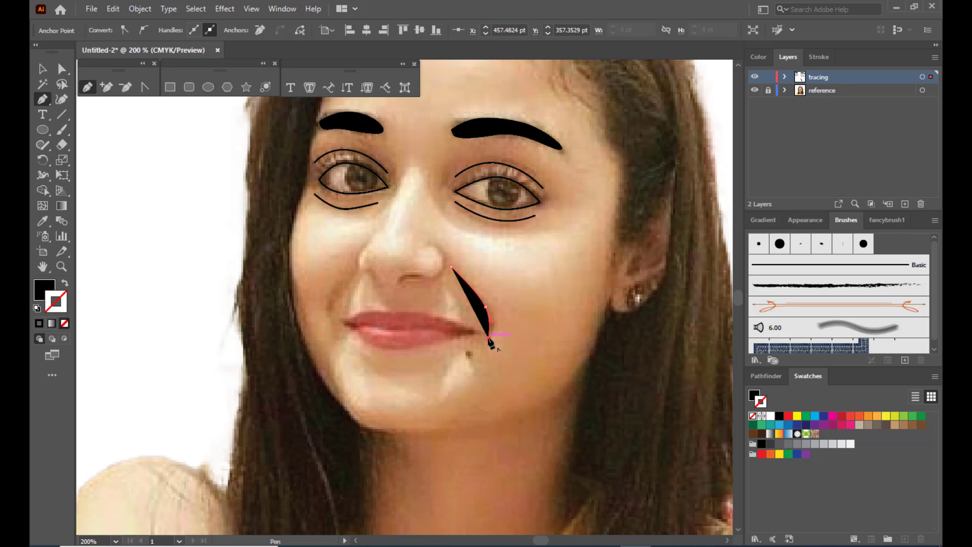
click(65, 284)
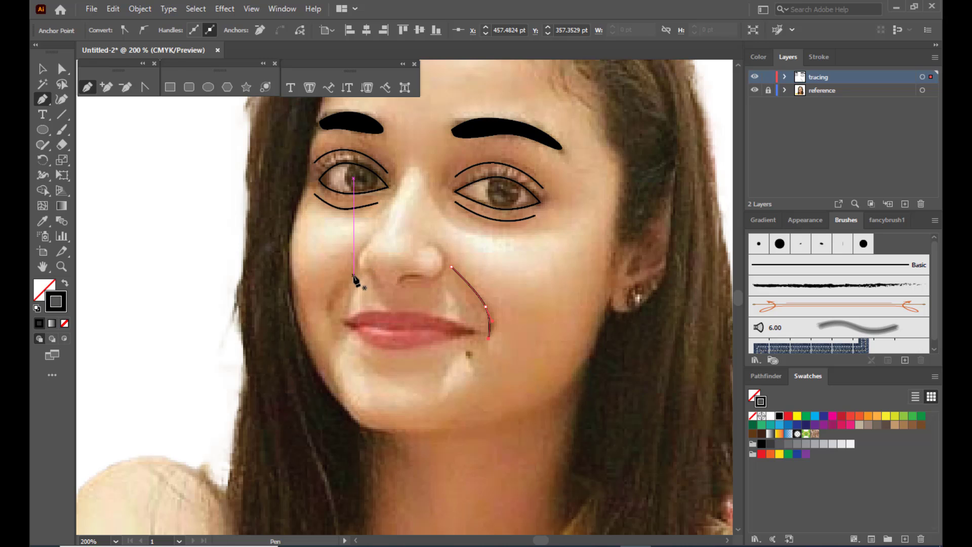
drag(351, 265, 329, 319)
click(333, 338)
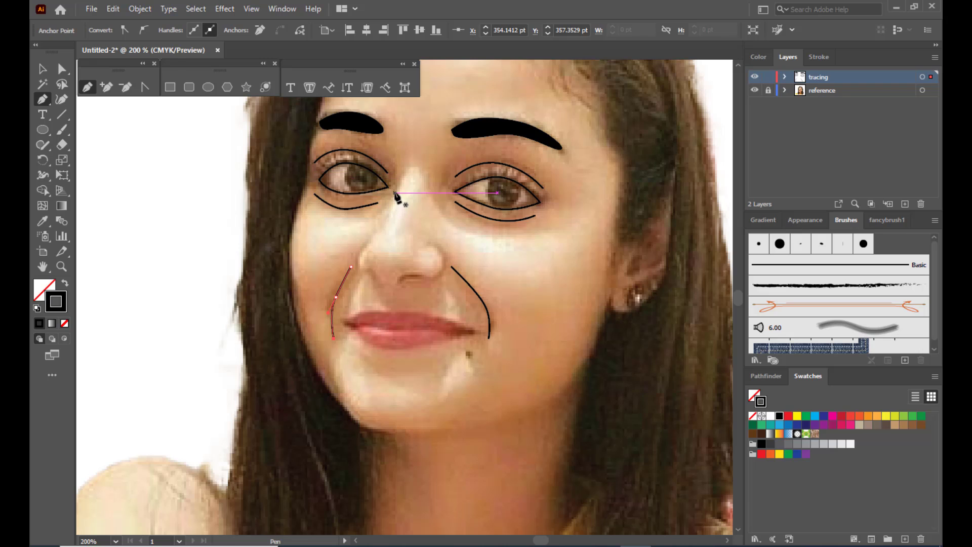
Trace the lower nose as one open Pen tool path from the left-hand wing around the tip and nostril to the right-hand wing
drag(367, 243, 428, 273)
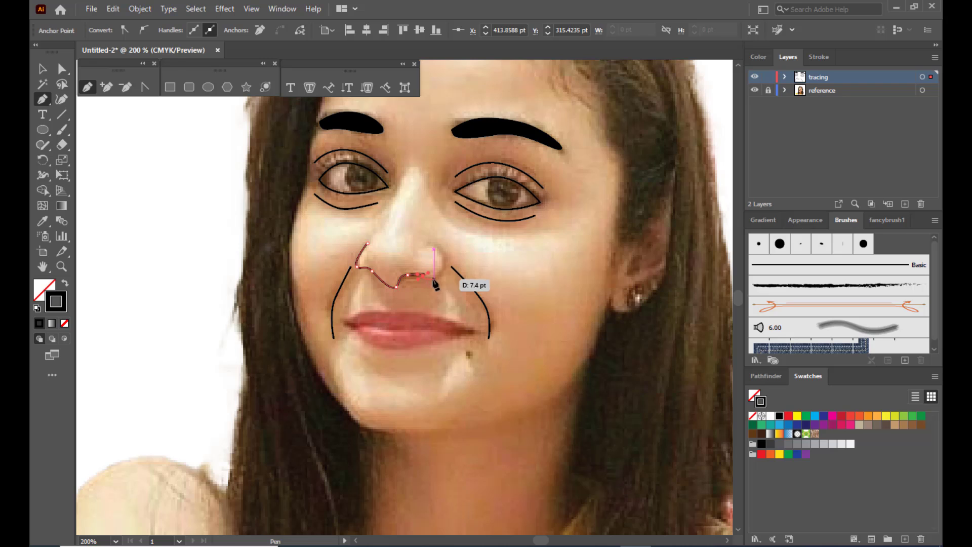
click(408, 281)
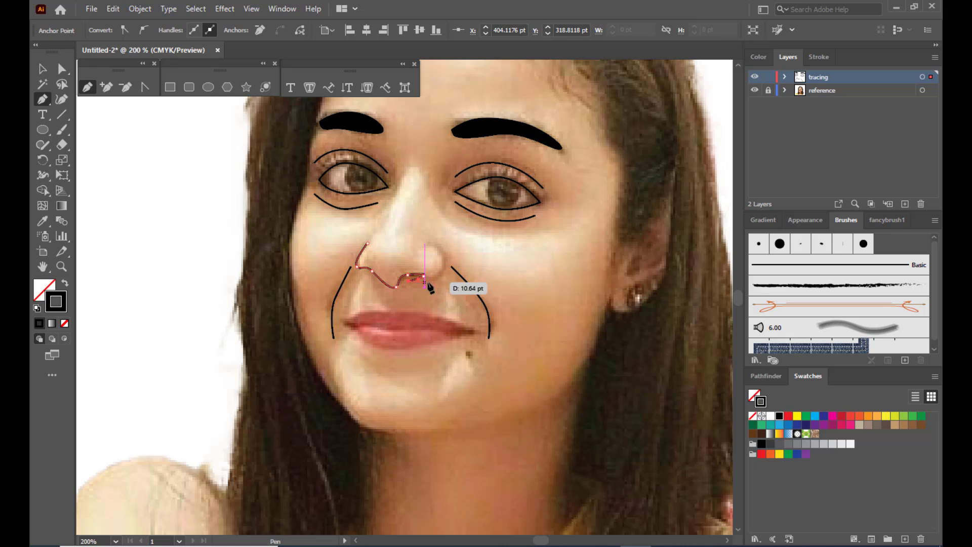
click(430, 281)
drag(441, 278, 445, 257)
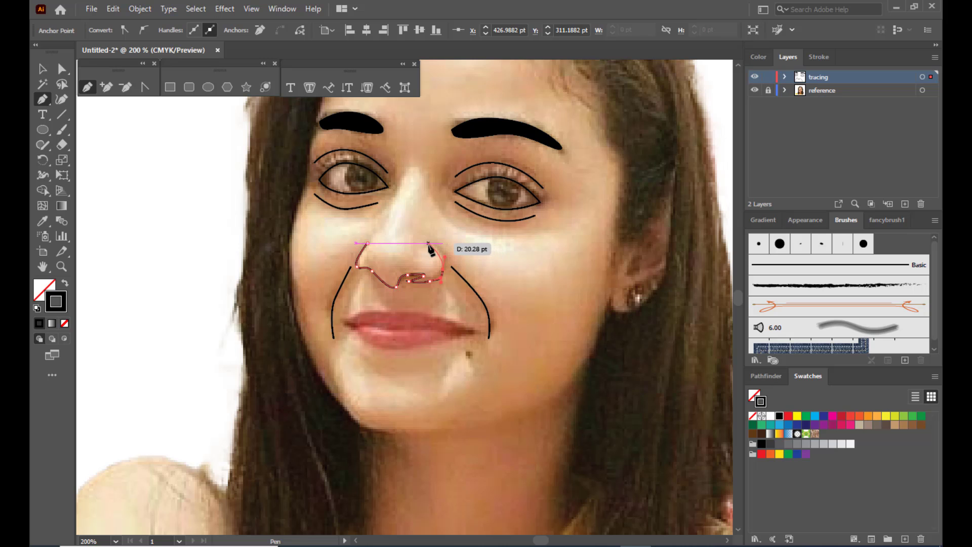
click(428, 243)
key(Escape)
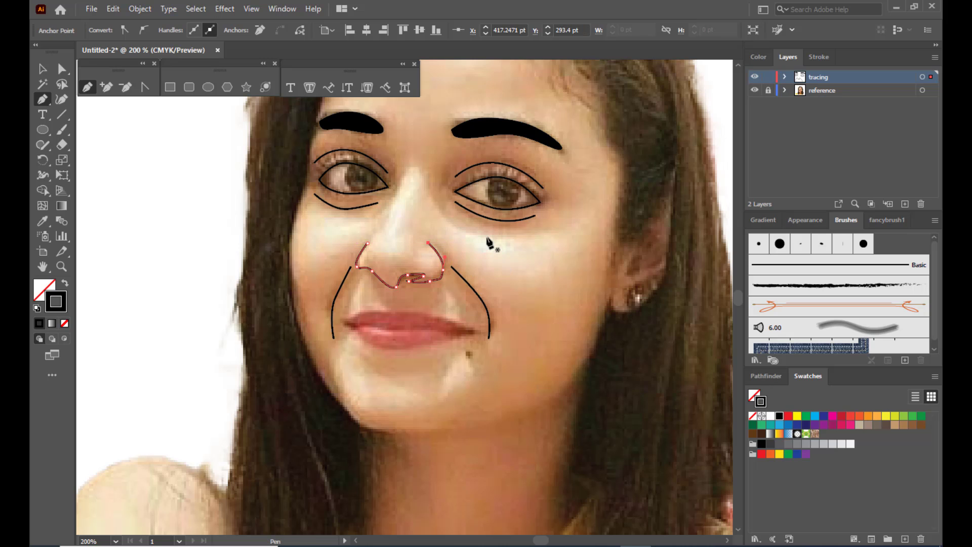
Reshape the right-hand nose wing and its lower edge with the Direct Selection tool to follow the photo
key(ctrl+plus)
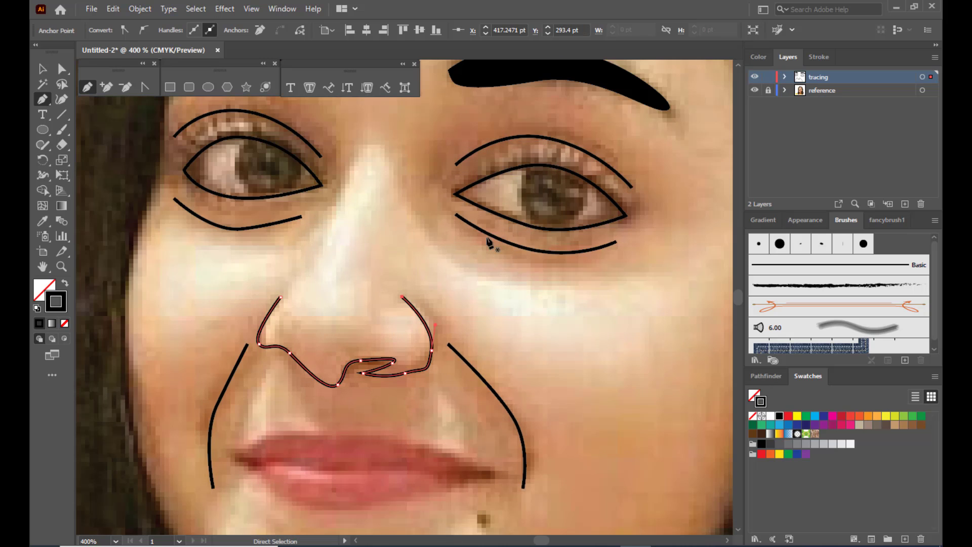
click(61, 69)
click(431, 350)
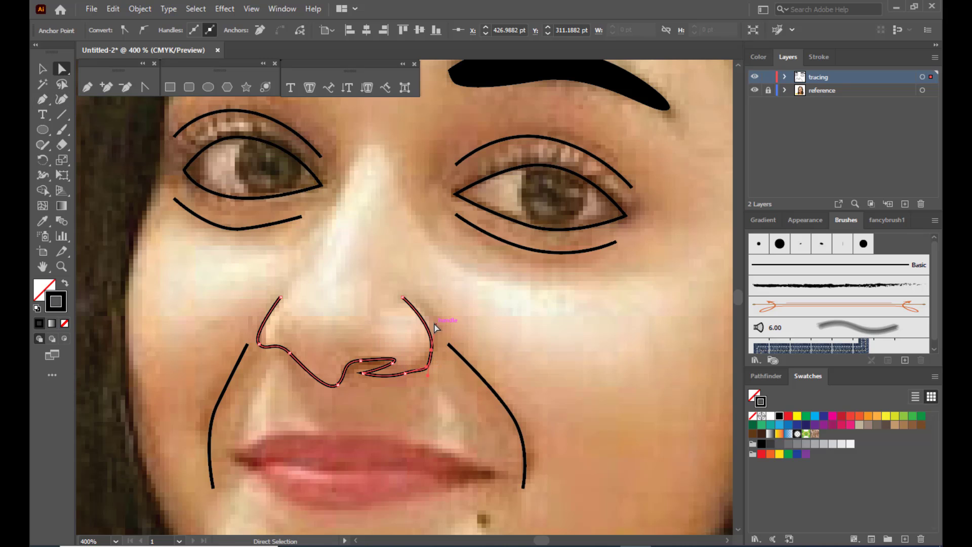
drag(434, 324, 431, 359)
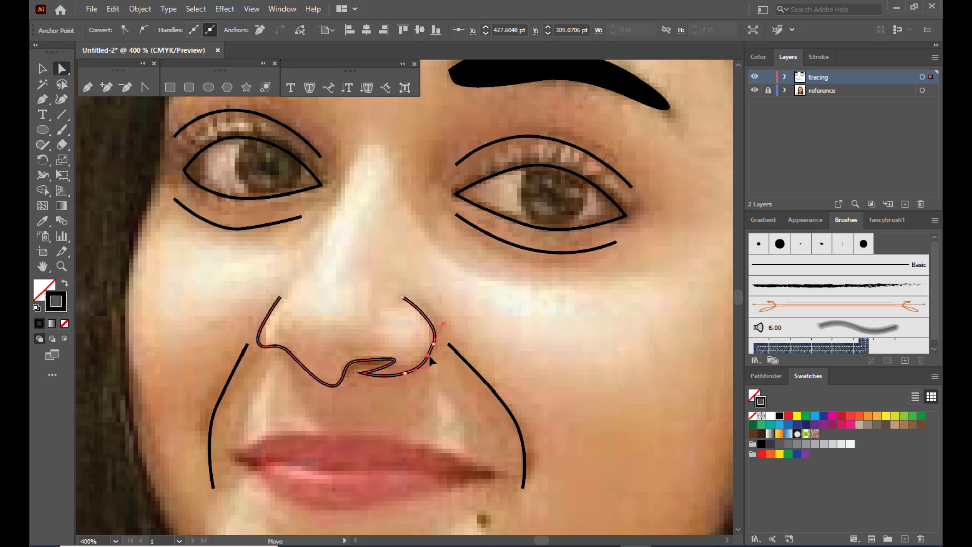
drag(443, 323, 434, 322)
click(405, 374)
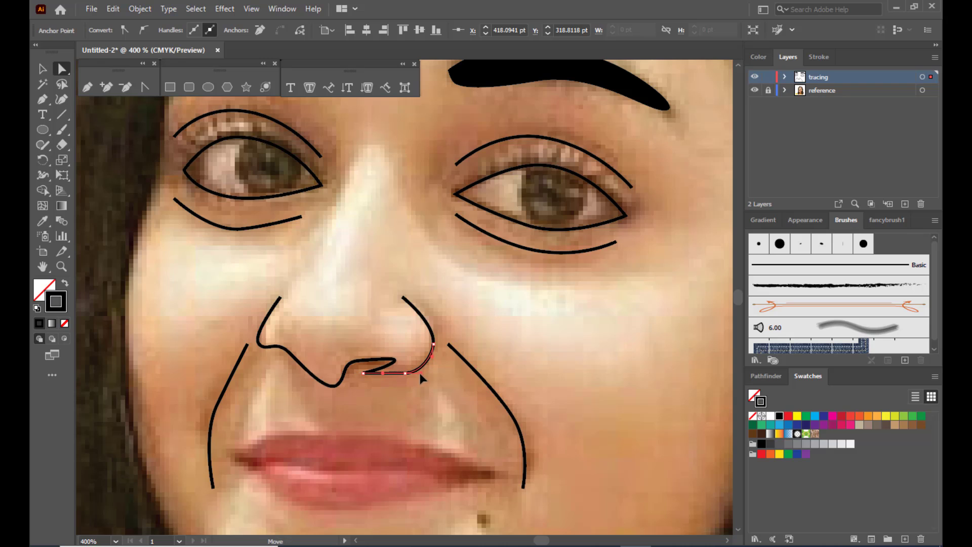
mouse_move(421, 371)
mouse_down()
mouse_move(390, 382)
mouse_move(390, 353)
mouse_move(360, 365)
mouse_up()
Round the nostril loop and smooth the curves of the nose tip and left-hand wing with the Direct Selection tool
click(392, 362)
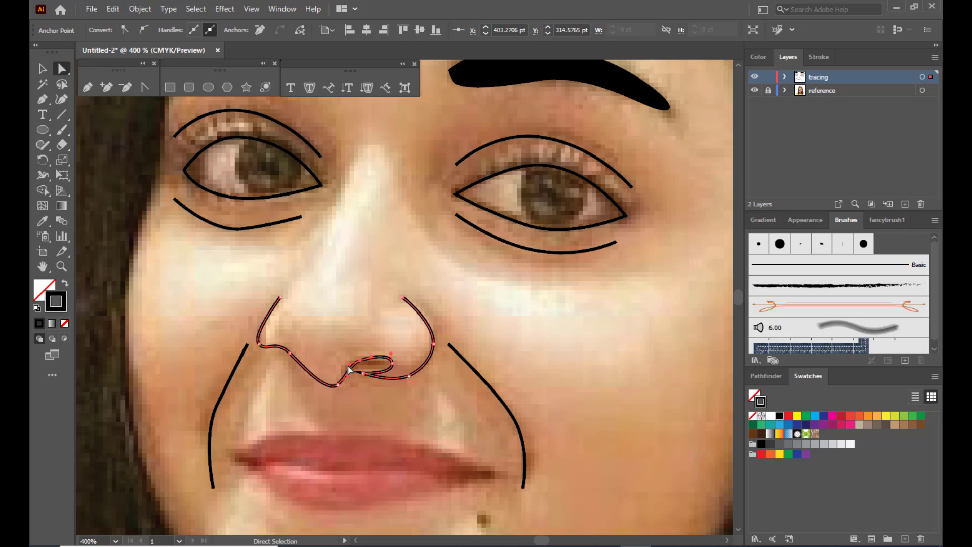
drag(334, 385, 290, 356)
click(289, 352)
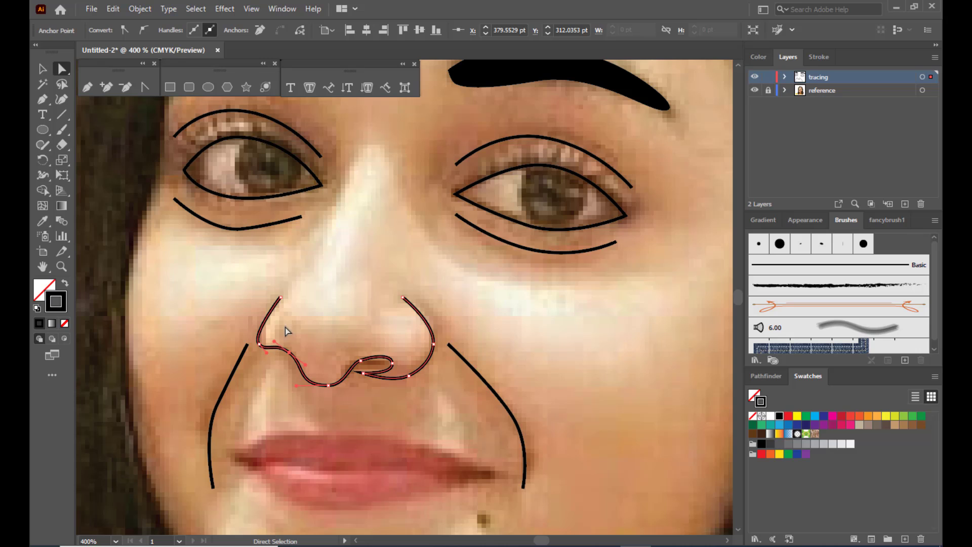
drag(260, 347, 258, 337)
click(325, 261)
Trace the nose bridge as an open Pen tool curve from between the eyes down towards the nose tip
scroll(333, 259, up, 1)
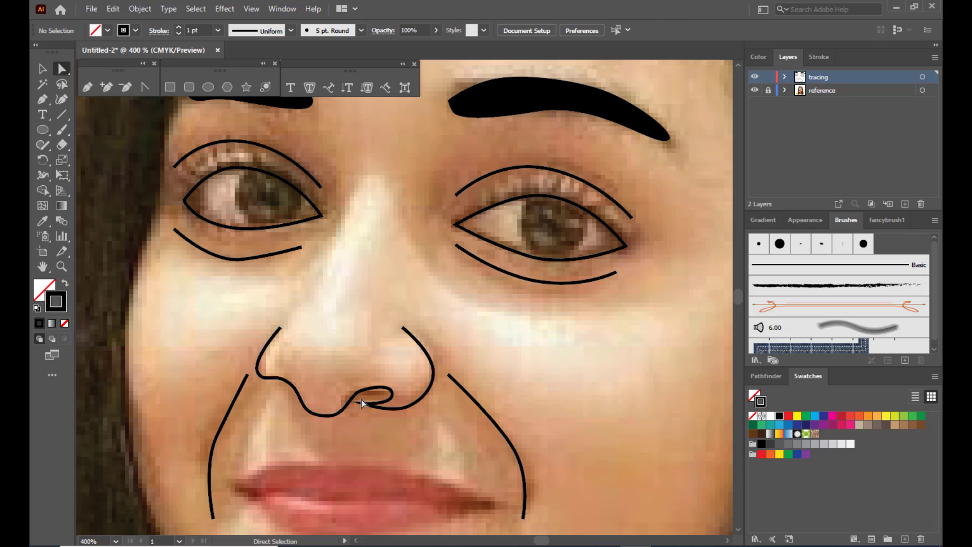
click(89, 87)
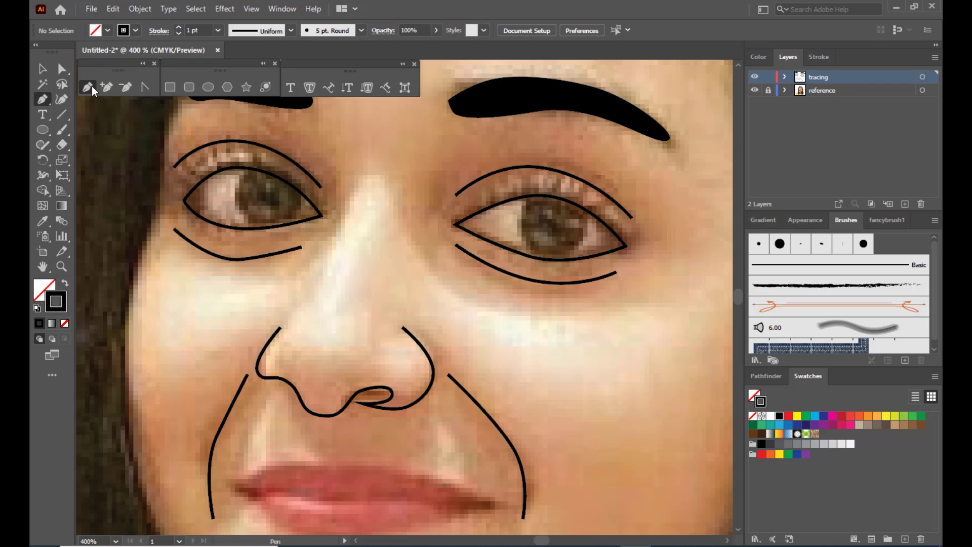
click(360, 173)
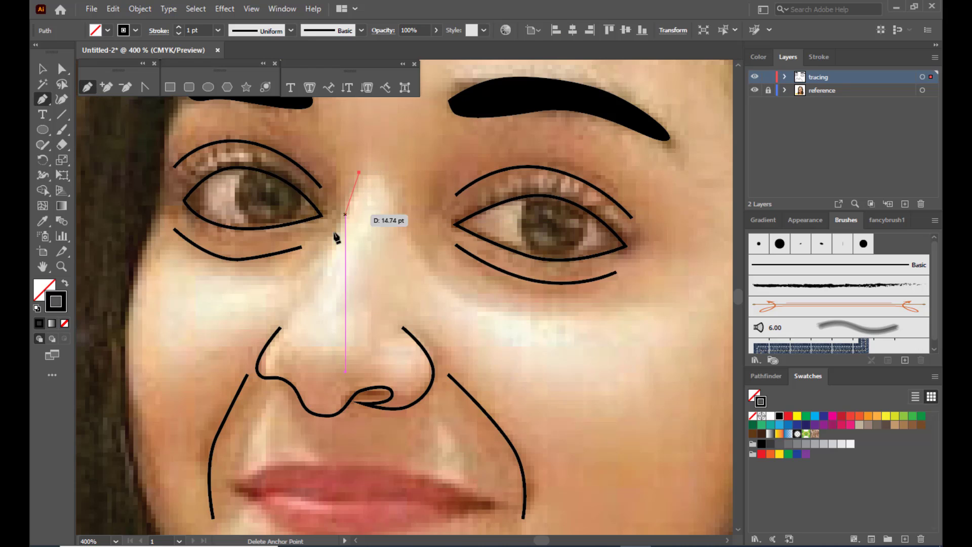
click(320, 293)
drag(317, 321, 315, 322)
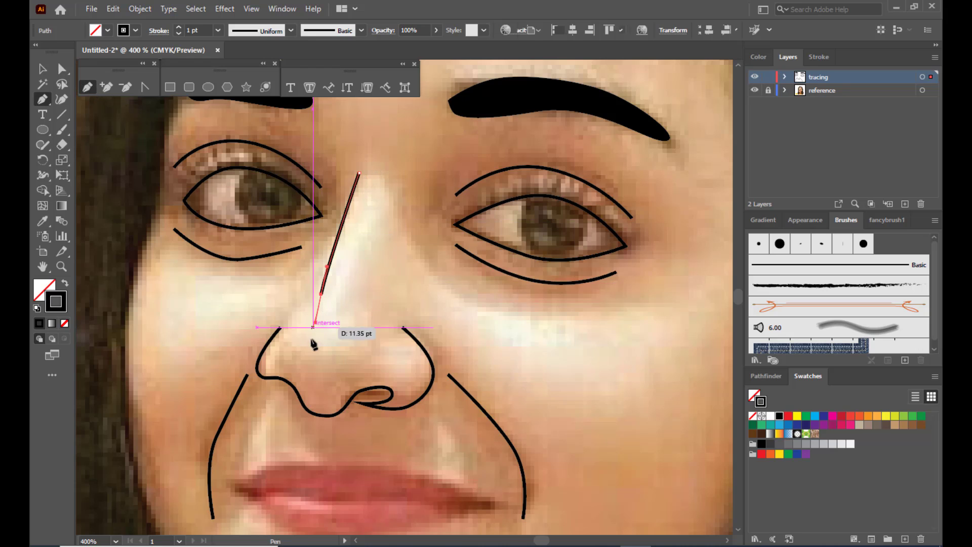
drag(310, 367, 318, 384)
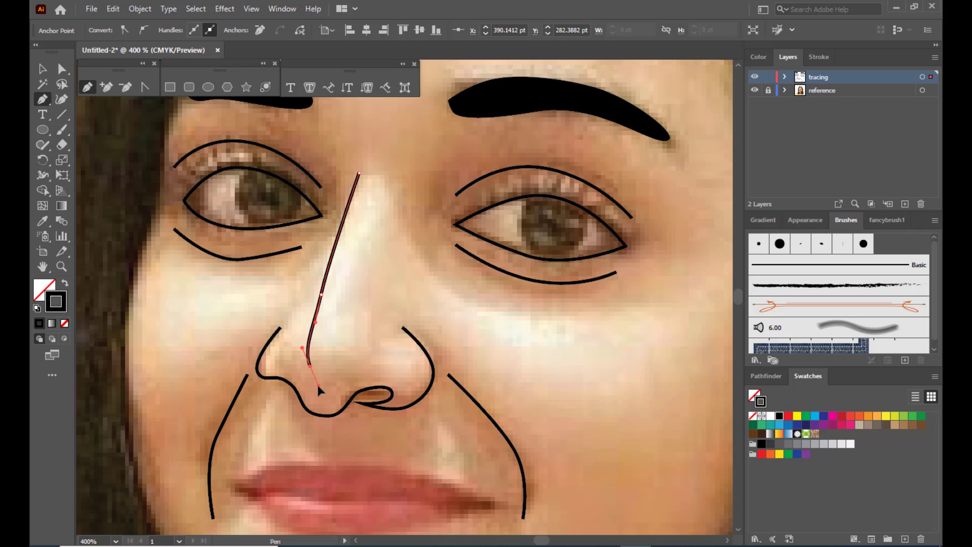
Refine the nose bridge line with the Direct Selection tool, smoothing its curve and extending both ends slightly
click(61, 69)
click(321, 294)
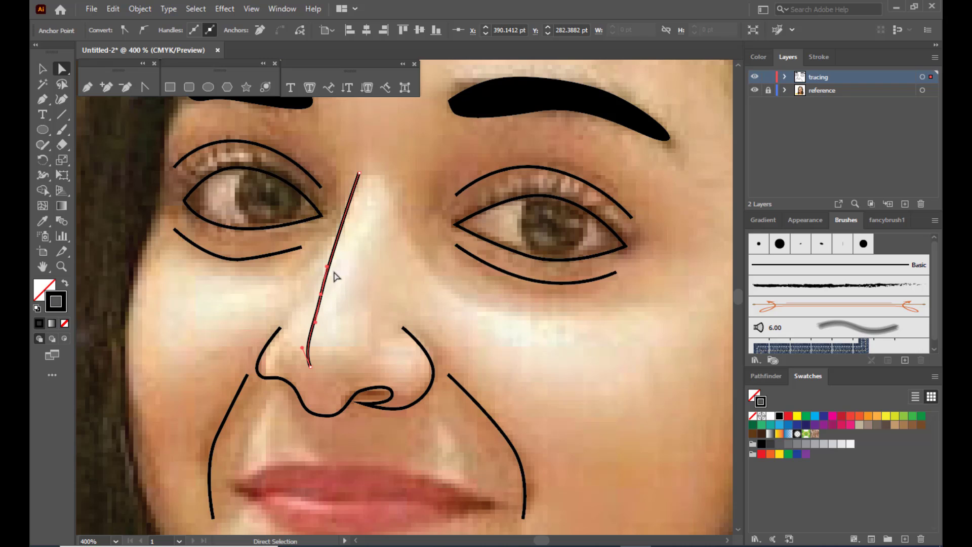
drag(327, 267, 336, 260)
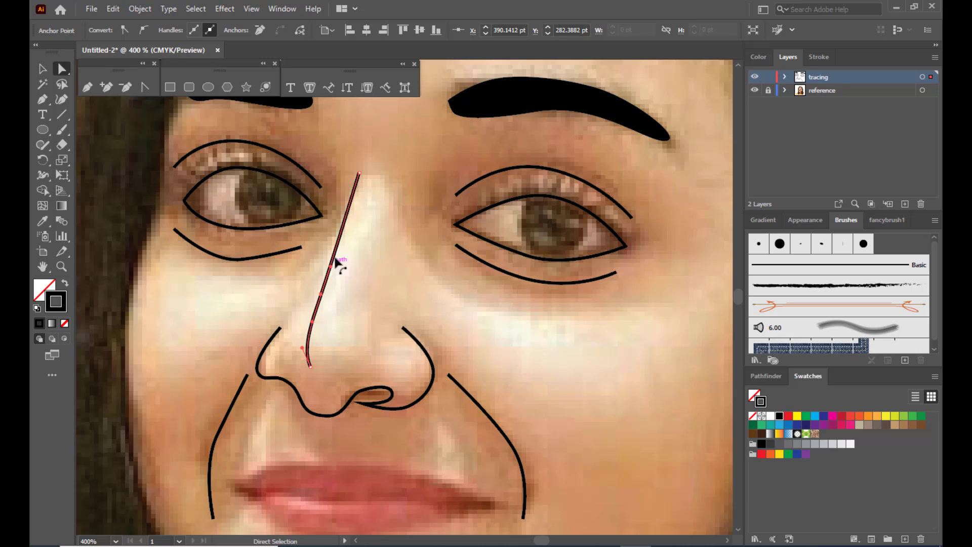
drag(359, 174, 362, 166)
drag(311, 368, 296, 346)
click(392, 248)
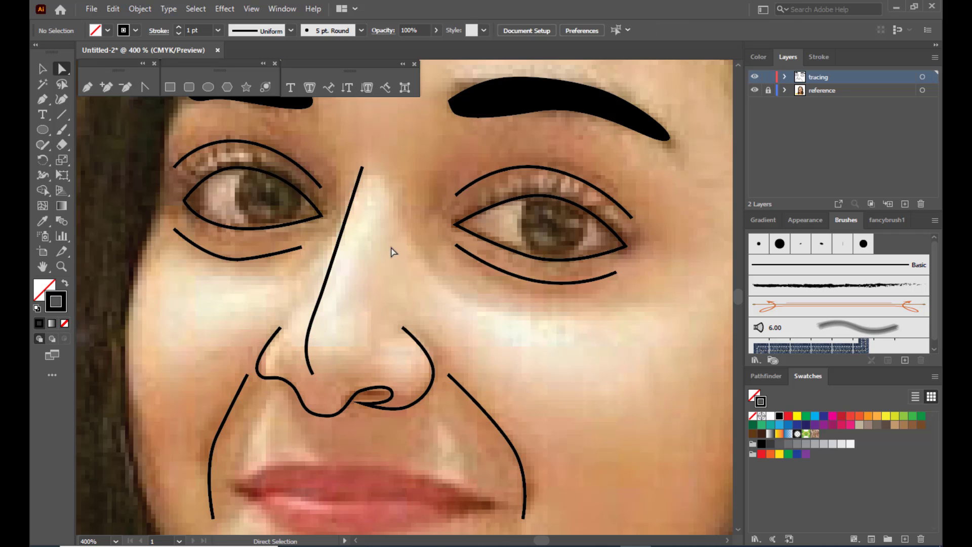
Trace the outer contour of the lips as a closed Pen tool outline starting and ending at the left-hand mouth corner
scroll(421, 208, down, 2)
scroll(421, 208, down, 2)
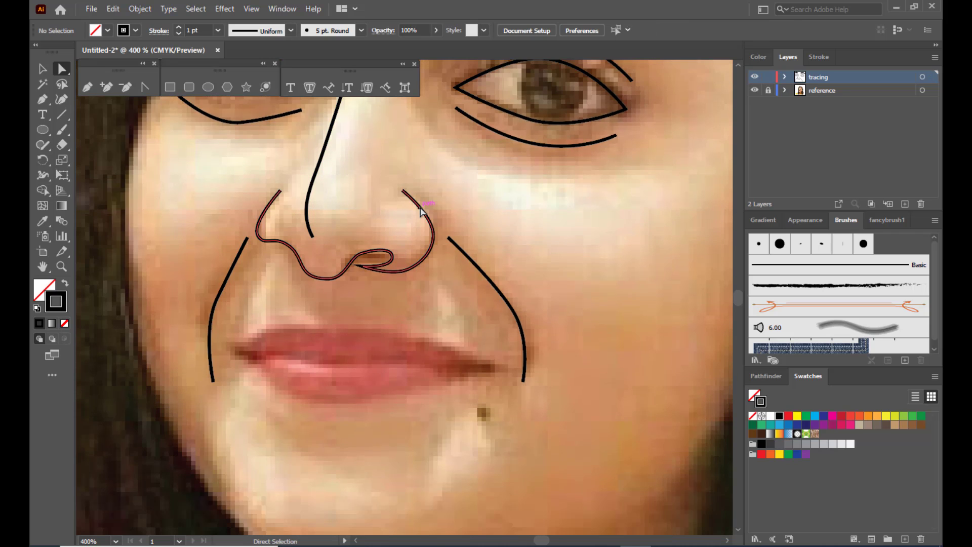
click(87, 88)
click(233, 350)
click(263, 329)
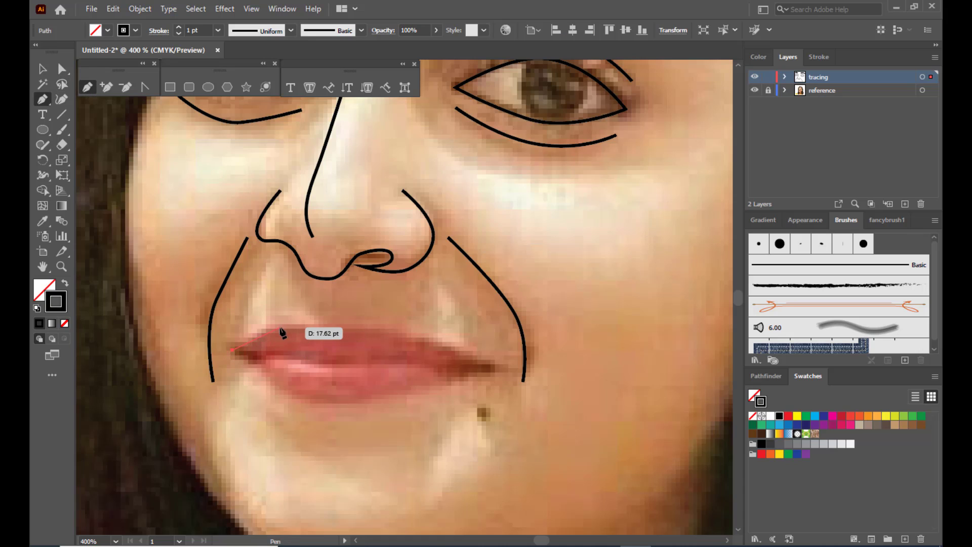
click(286, 328)
click(350, 328)
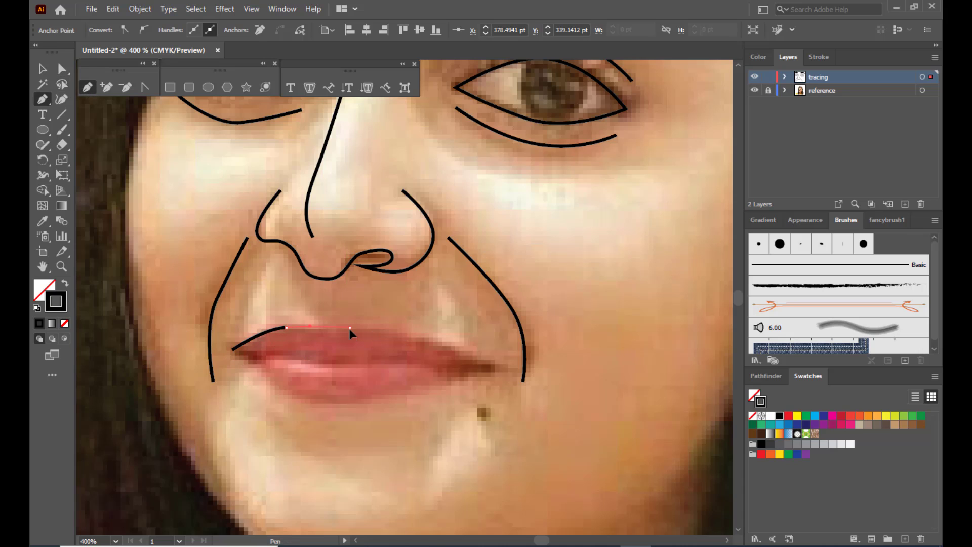
drag(430, 341, 454, 344)
click(496, 370)
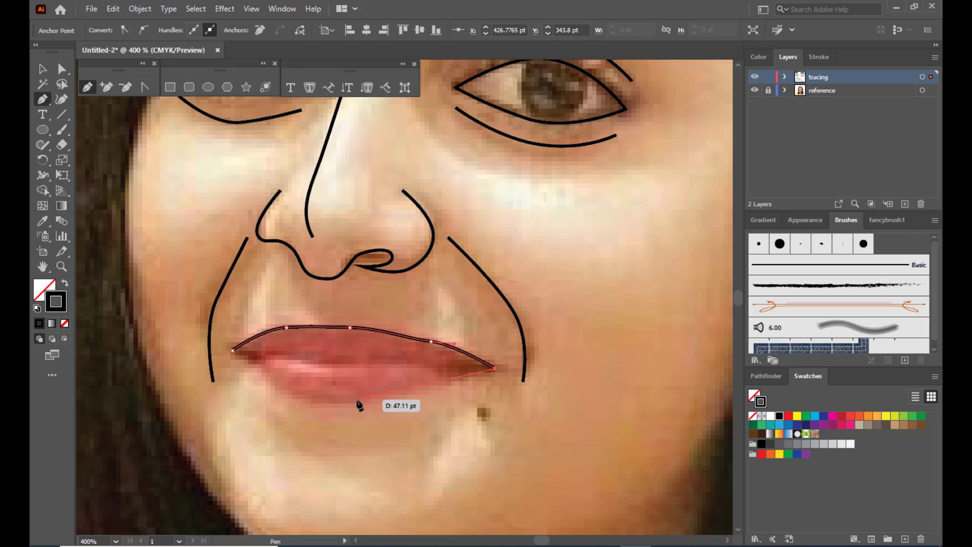
drag(345, 401, 315, 403)
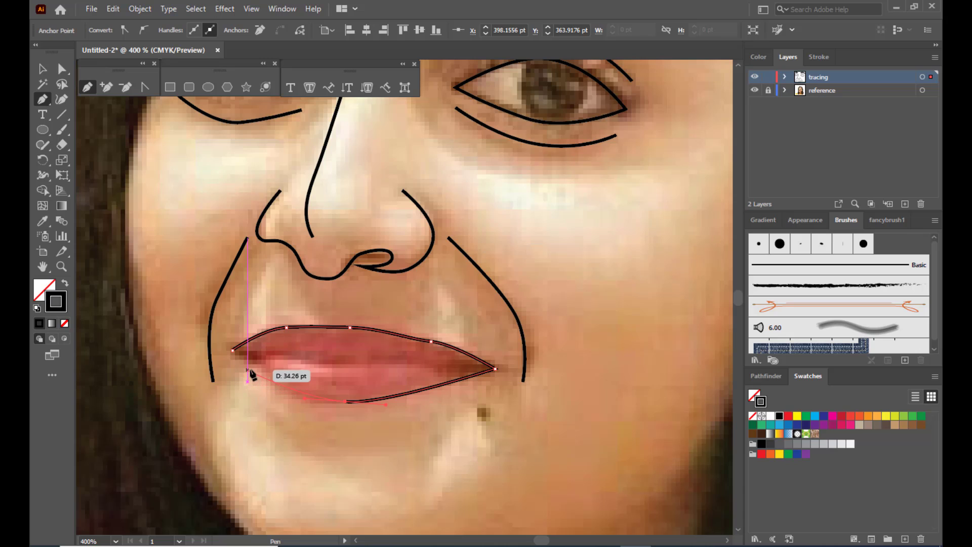
click(233, 350)
click(232, 350)
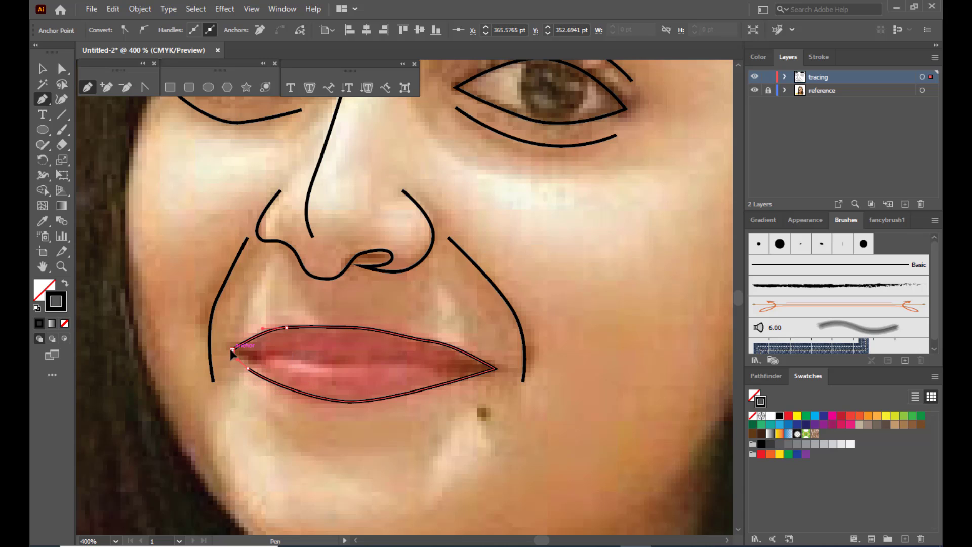
Smooth the right-hand part of the upper lip edge and round the lower lip curve with the Direct Selection tool
click(63, 69)
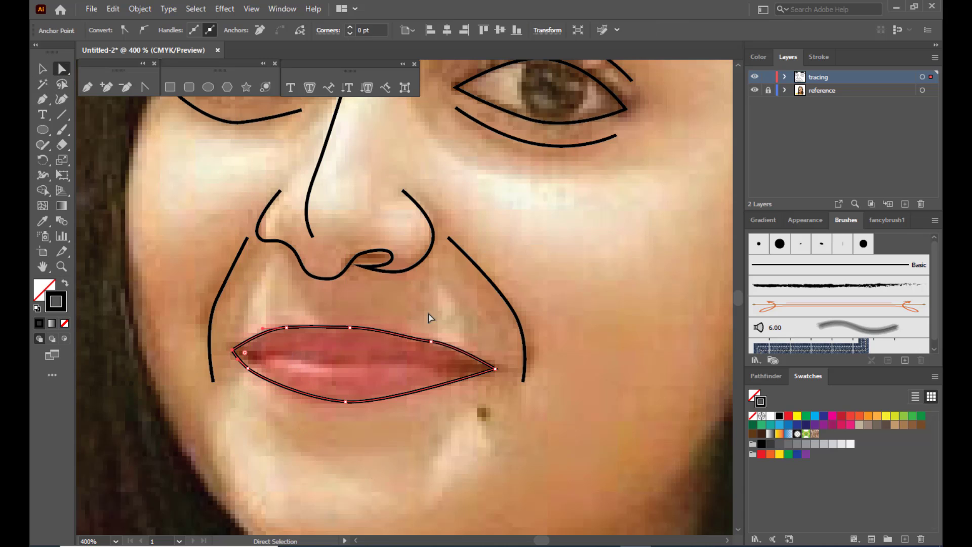
click(352, 327)
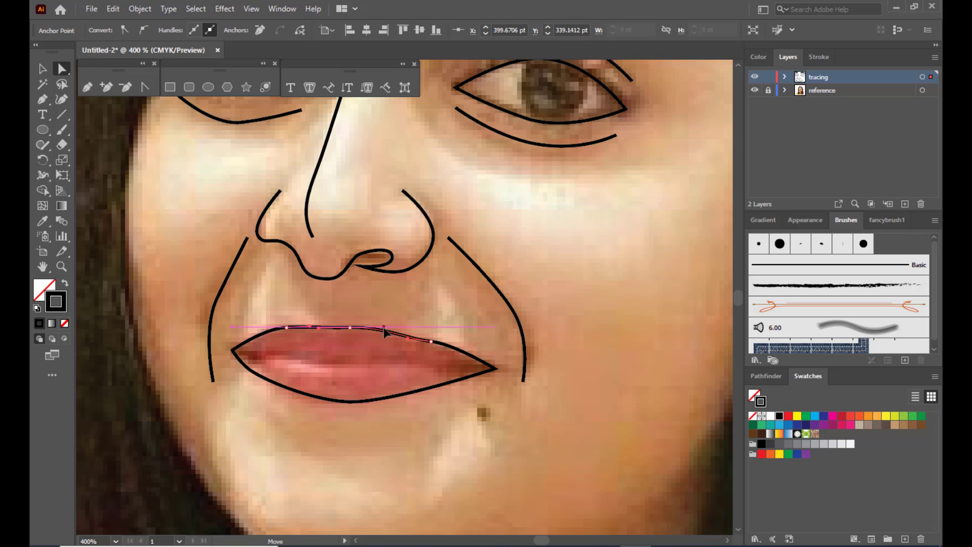
click(453, 346)
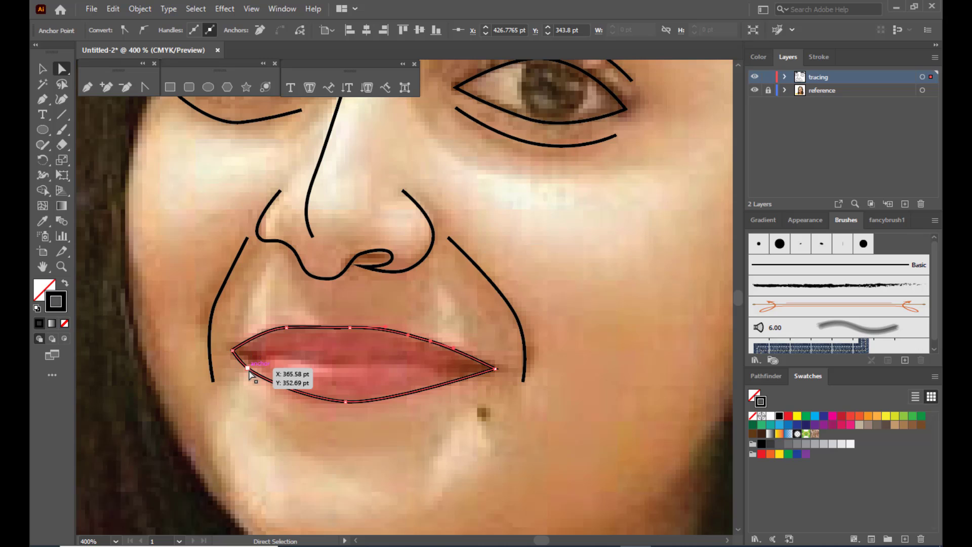
click(346, 401)
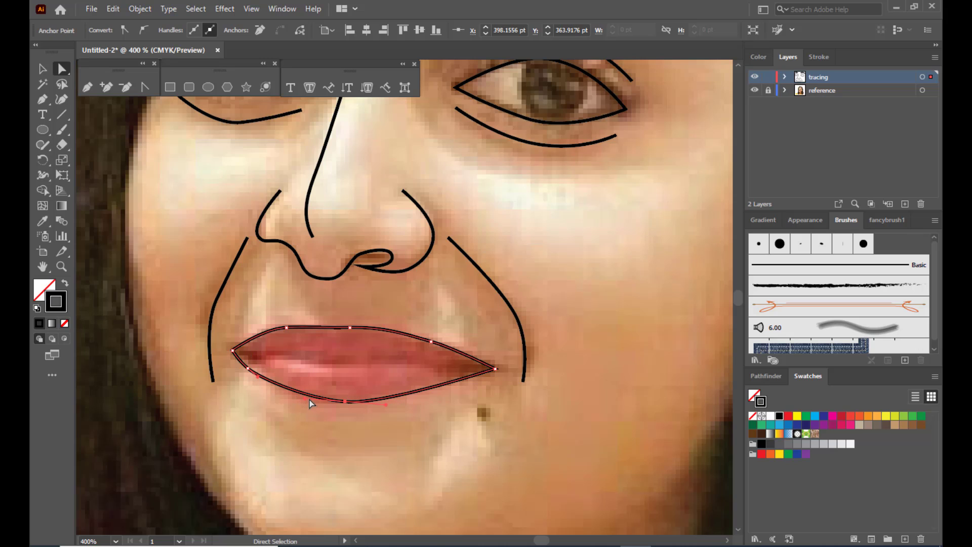
drag(304, 398, 294, 401)
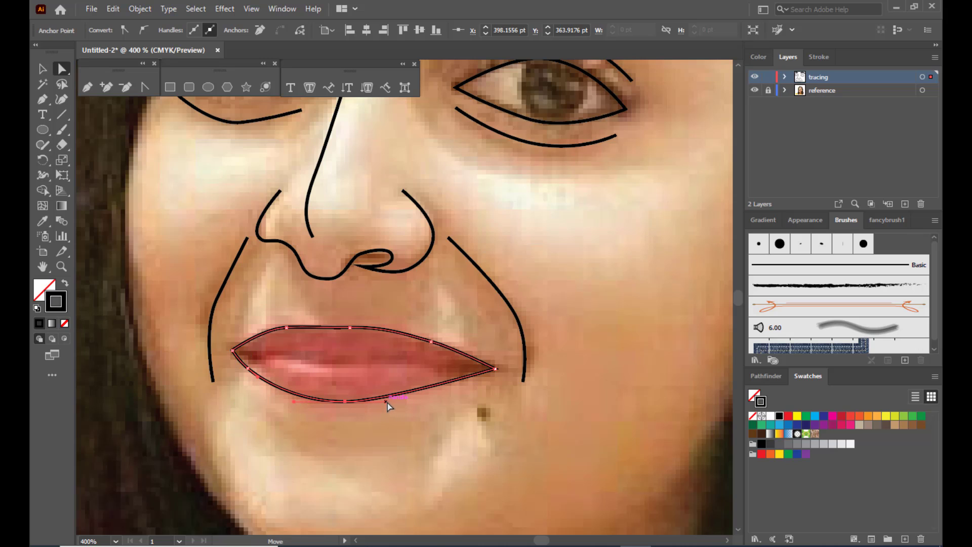
drag(386, 401, 392, 402)
Even out the upper lip edge by shifting its middle and left-hand anchor points slightly, then deselect the lip outline
drag(350, 329, 341, 327)
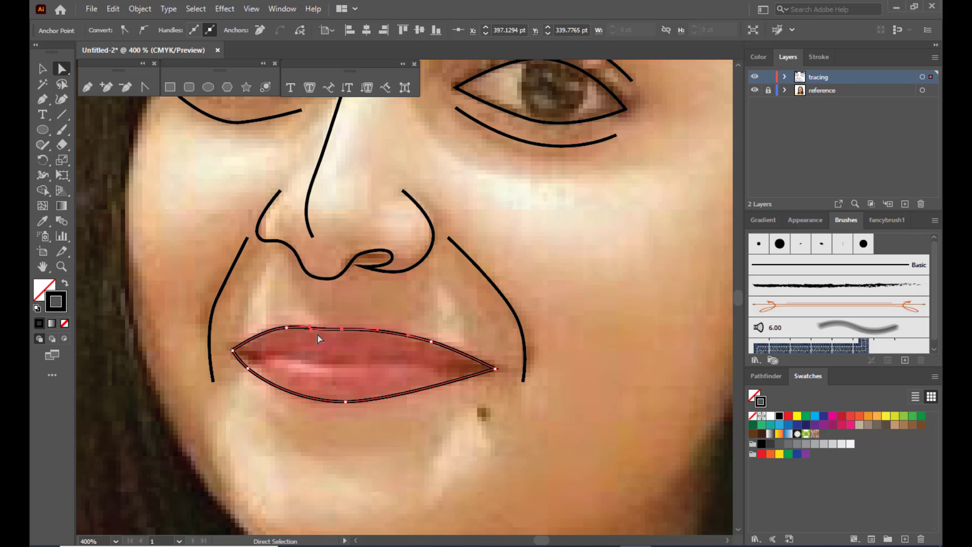
click(287, 327)
drag(262, 330, 281, 330)
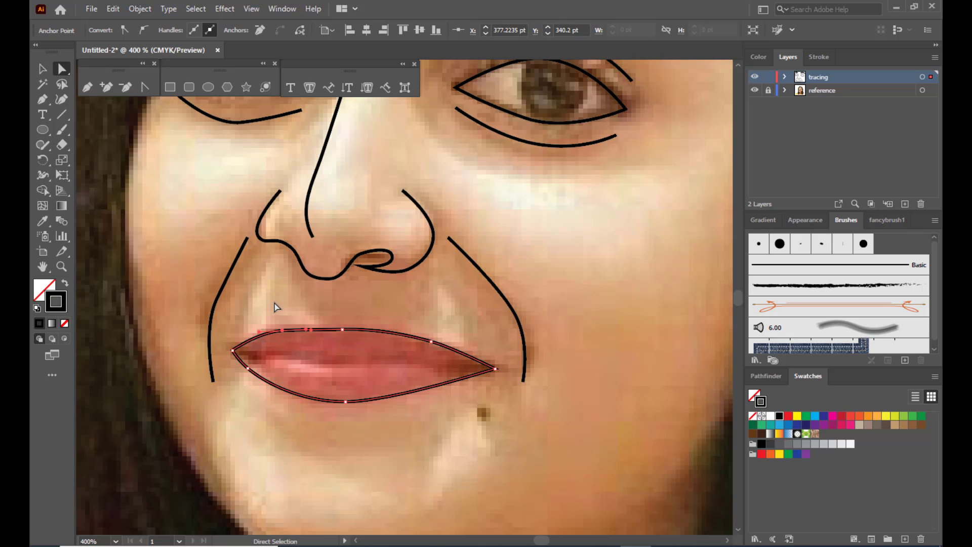
click(449, 332)
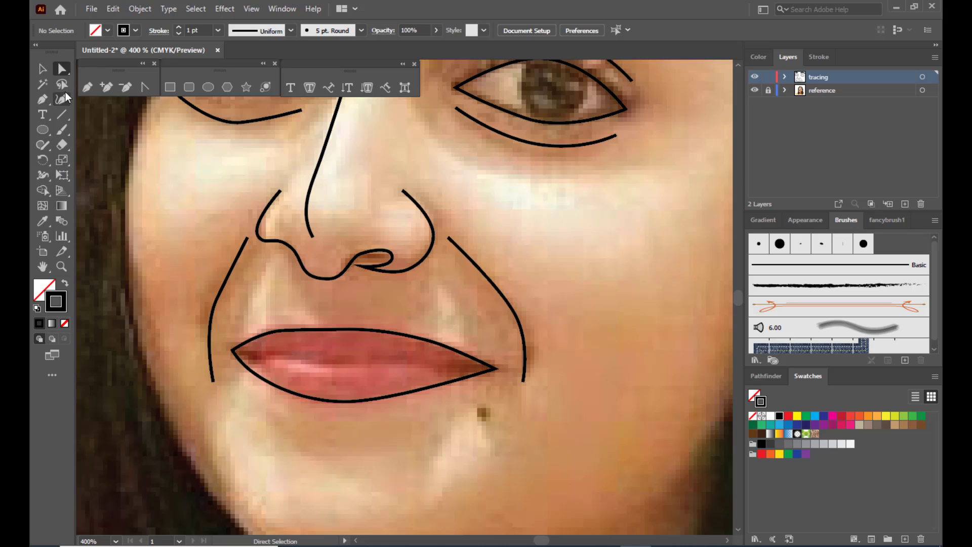
Trace the parting line between the lips as an open Pen tool curve from the left-hand to the right-hand mouth corner
click(88, 87)
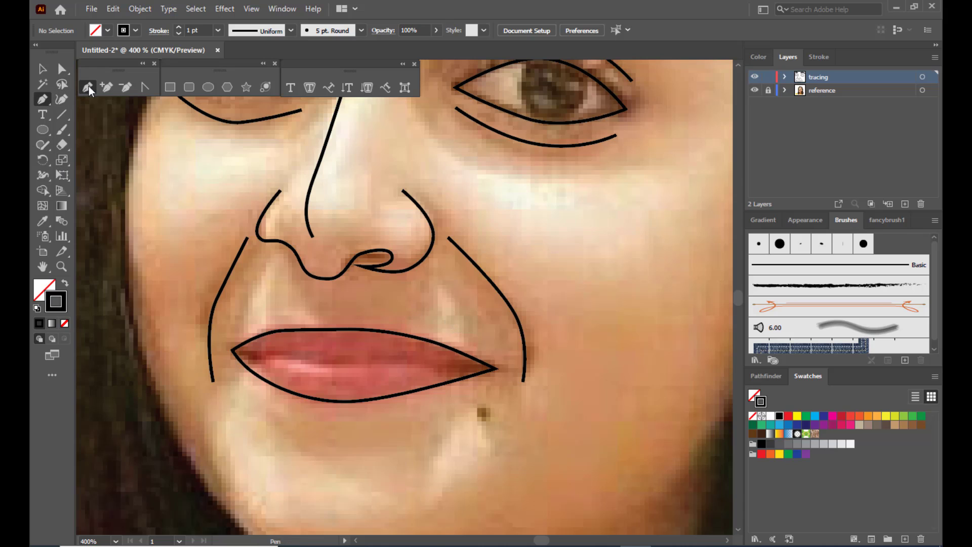
click(237, 352)
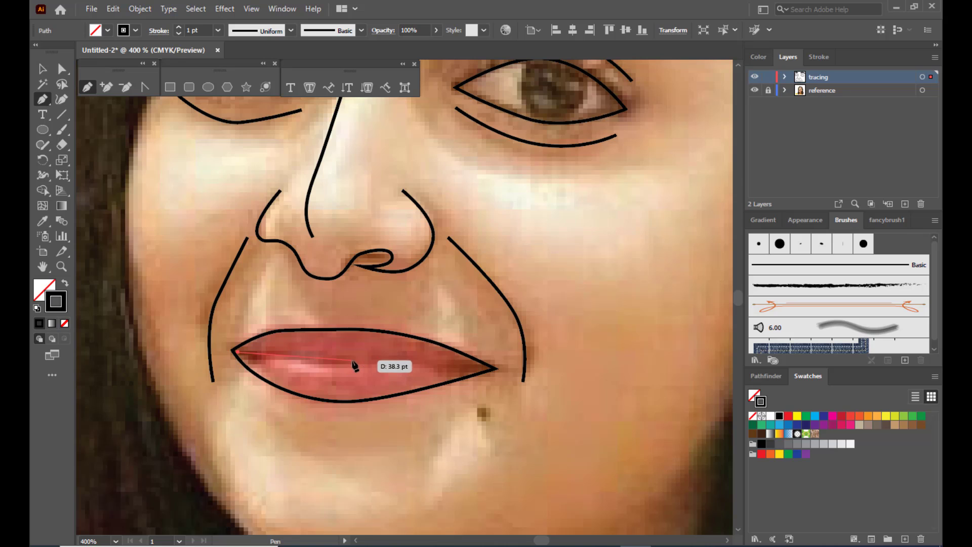
drag(352, 359, 457, 364)
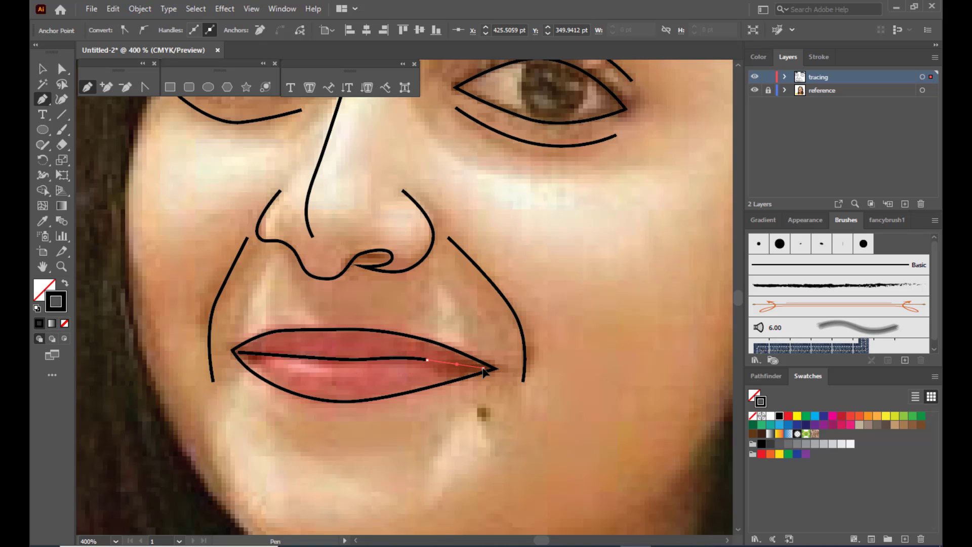
click(483, 368)
click(42, 68)
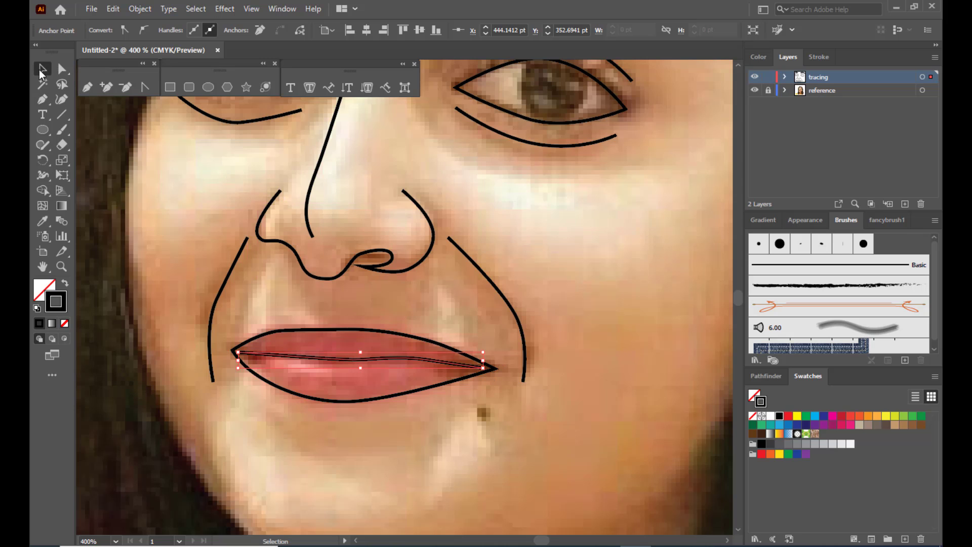
click(523, 180)
Create a new layer above the tracing layer and name it "face"
key(ctrl+minus)
key(ctrl+minus)
key(ctrl+minus)
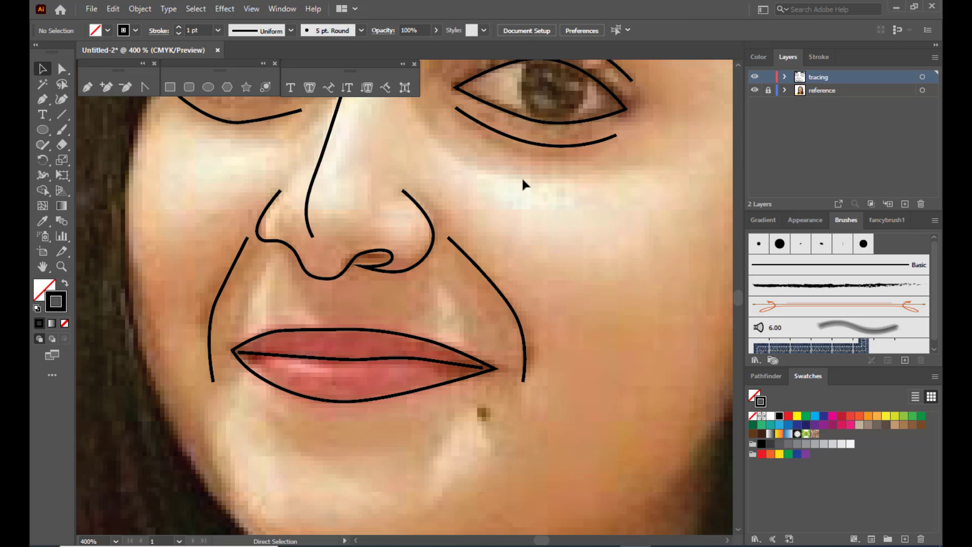
key(ctrl+minus)
key(ctrl+plus)
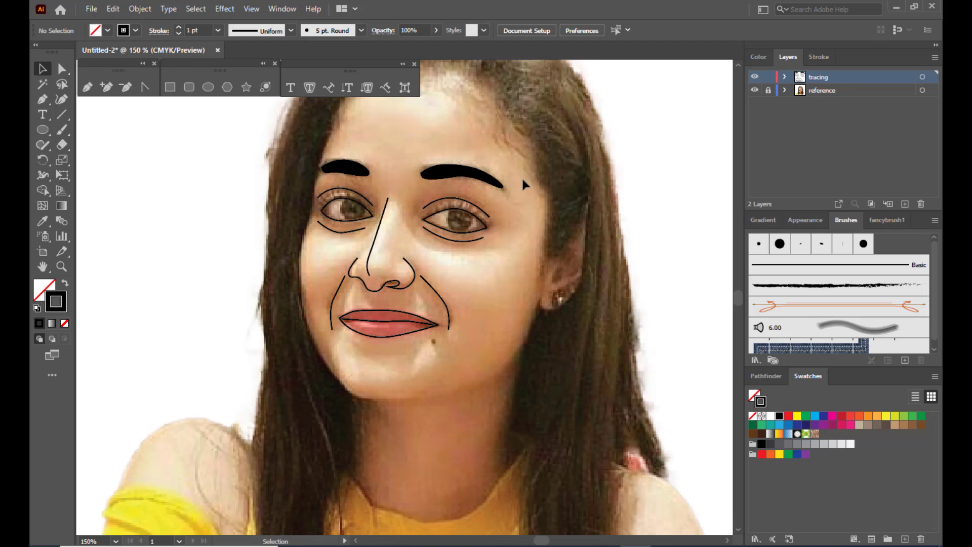
scroll(522, 180, up, 2)
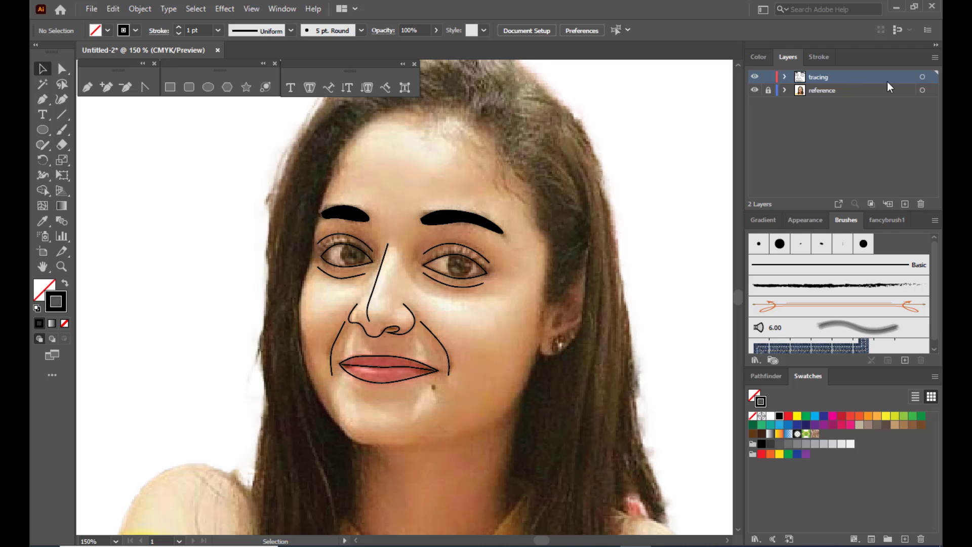
click(904, 205)
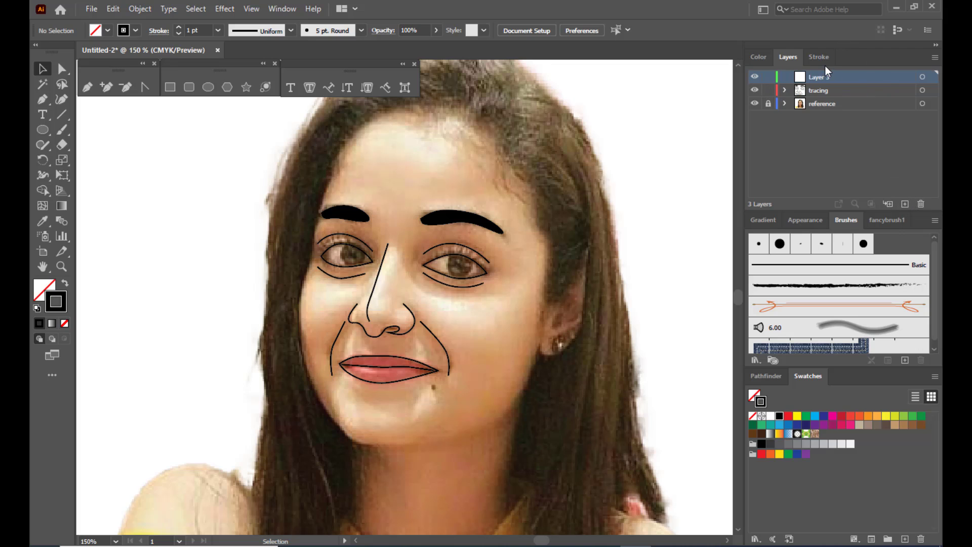
double_click(819, 75)
text(face)
key(Return)
Trace the face contour with the Pen tool from the upper left-hand hairline down the cheek and around the chin to the right-hand jaw
key(backslash)
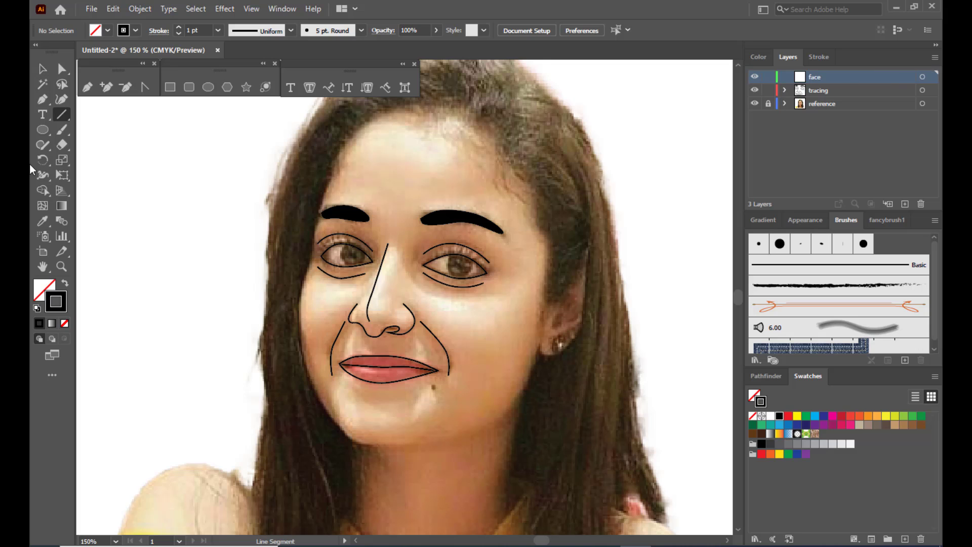
click(87, 87)
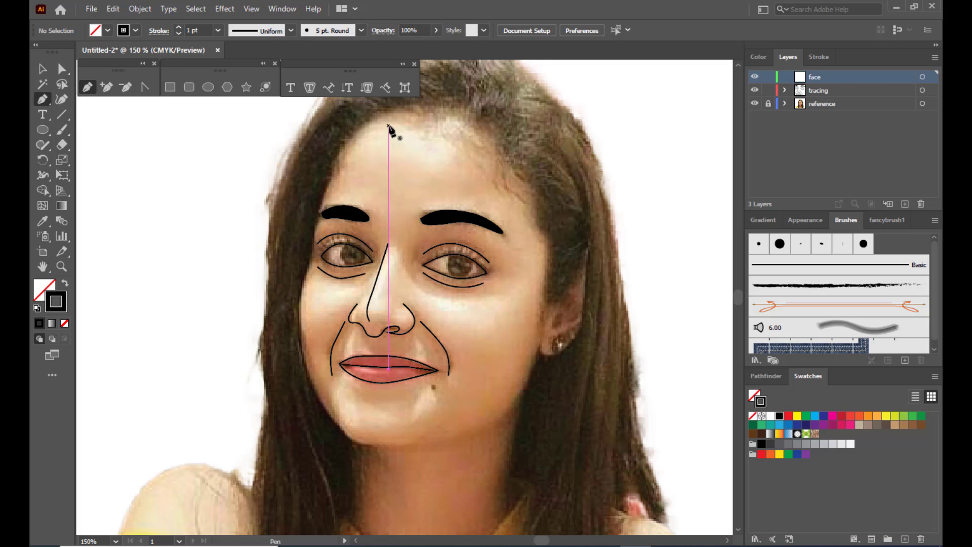
click(370, 114)
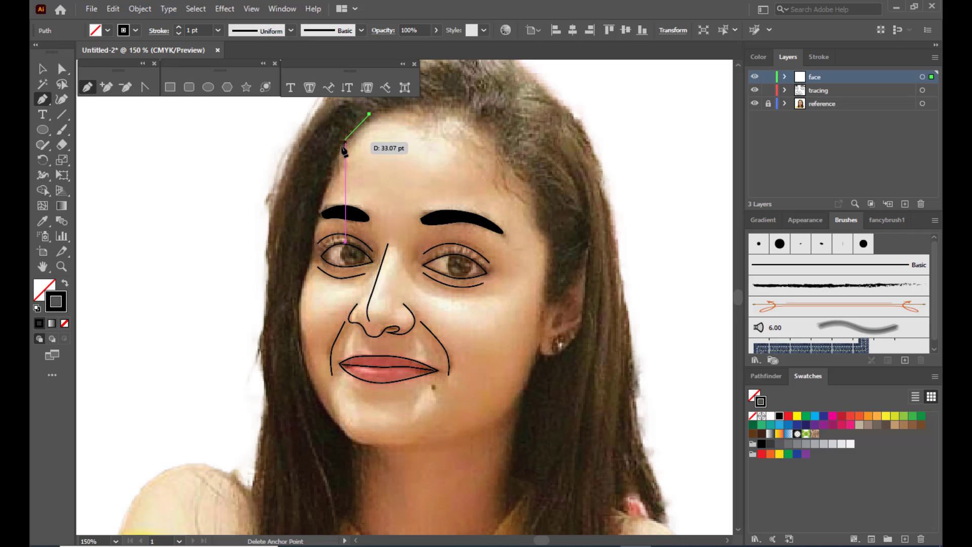
click(342, 136)
click(334, 161)
click(325, 186)
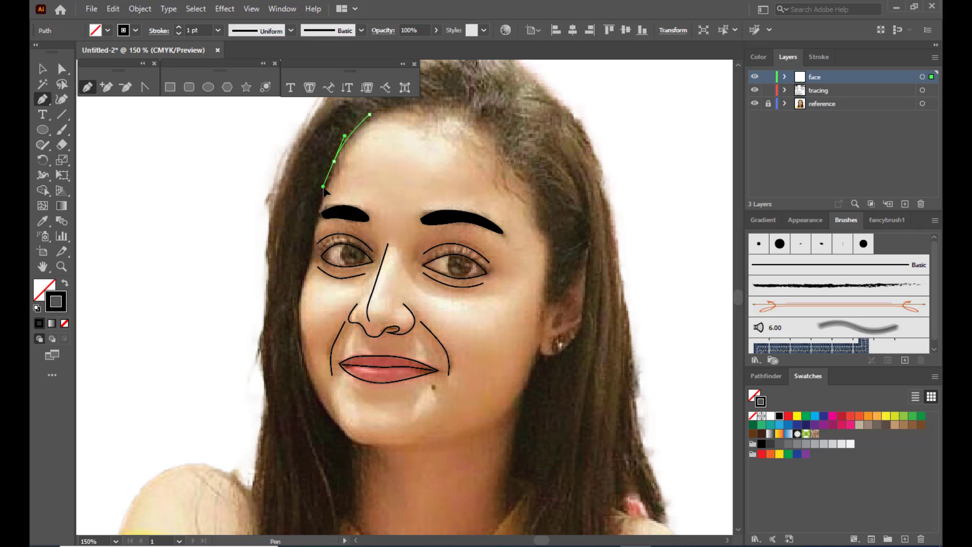
drag(313, 230, 314, 244)
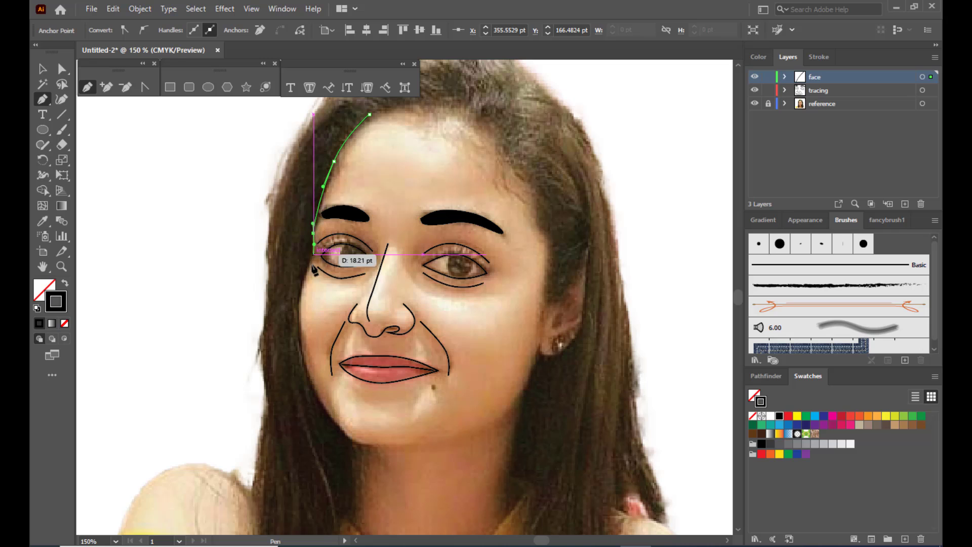
drag(303, 282, 299, 297)
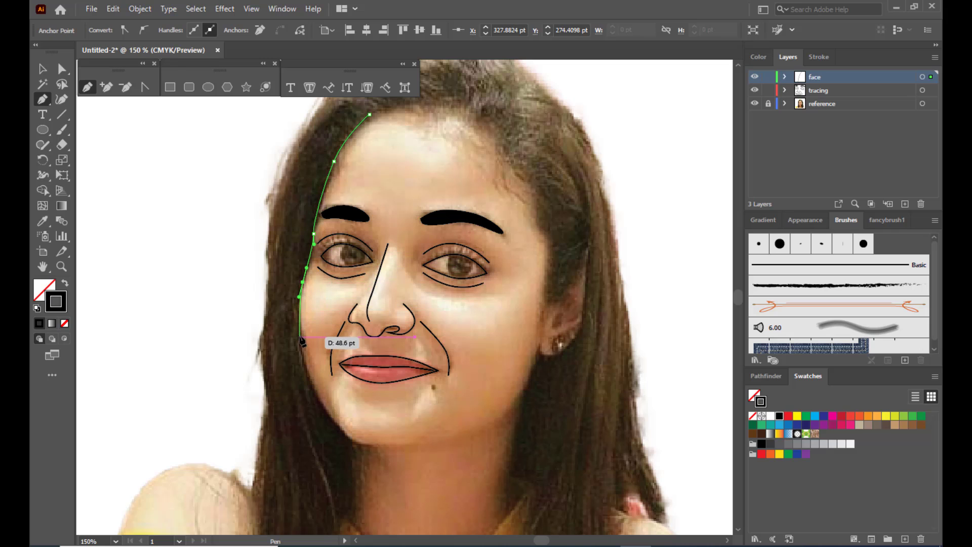
drag(300, 343, 304, 358)
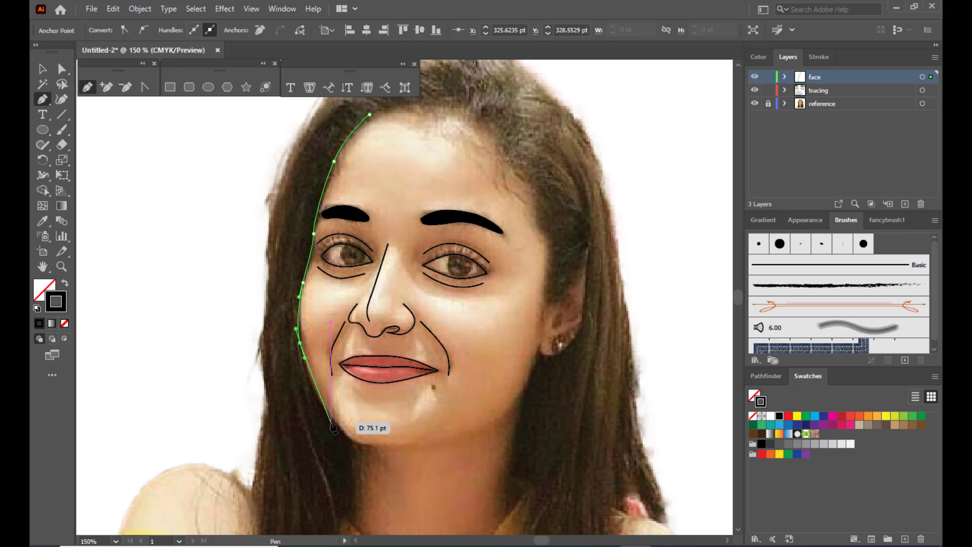
drag(341, 429, 360, 442)
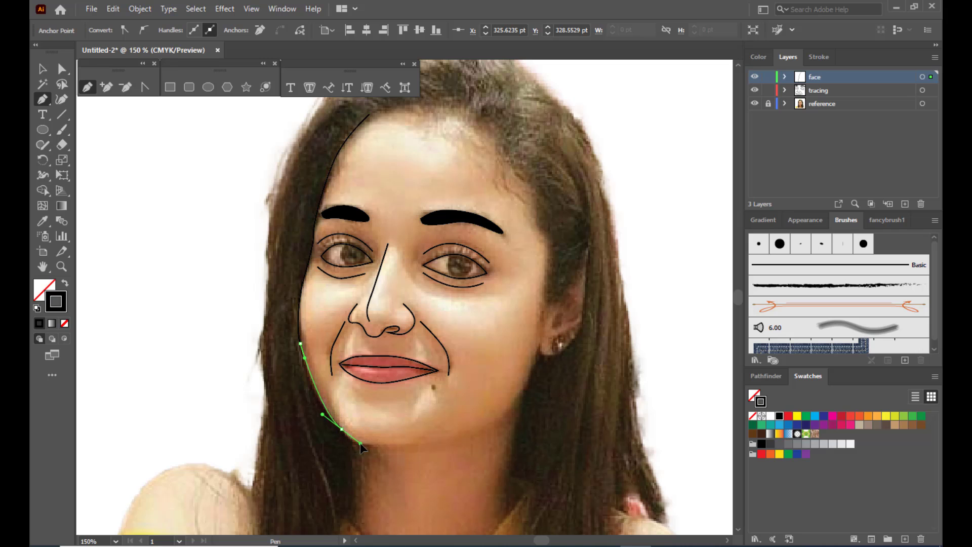
drag(453, 441, 483, 430)
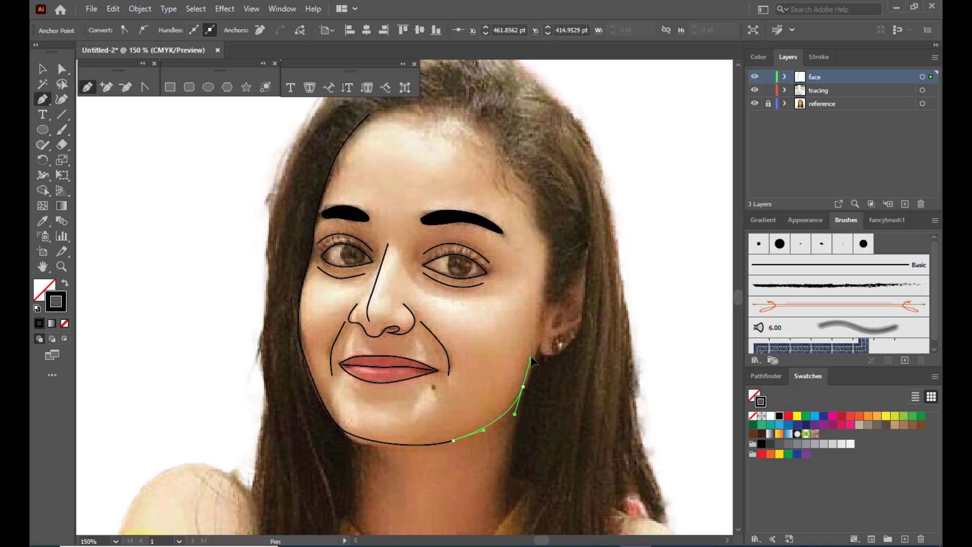
Continue the face contour around the ear and up along the right-hand hairline, closing the path across the forehead
drag(537, 349, 565, 349)
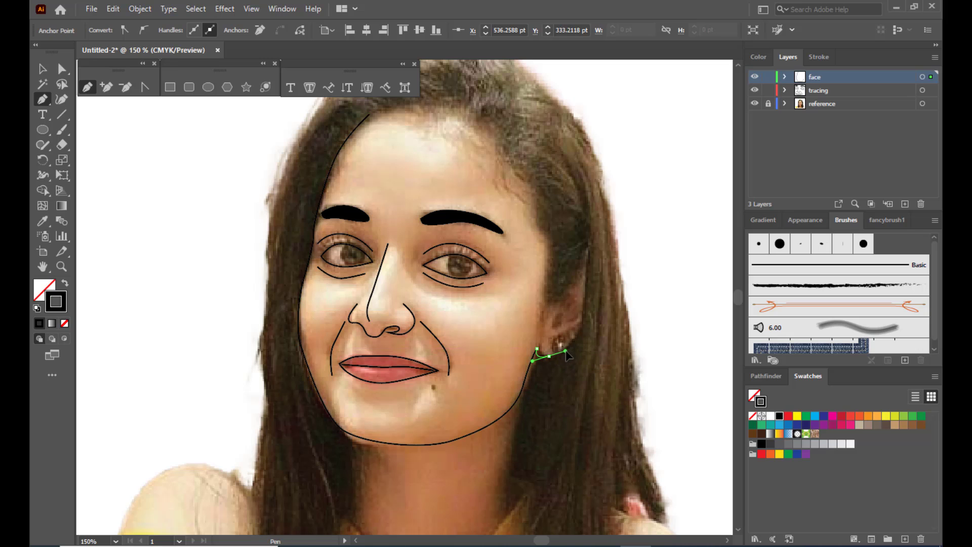
drag(584, 314, 587, 294)
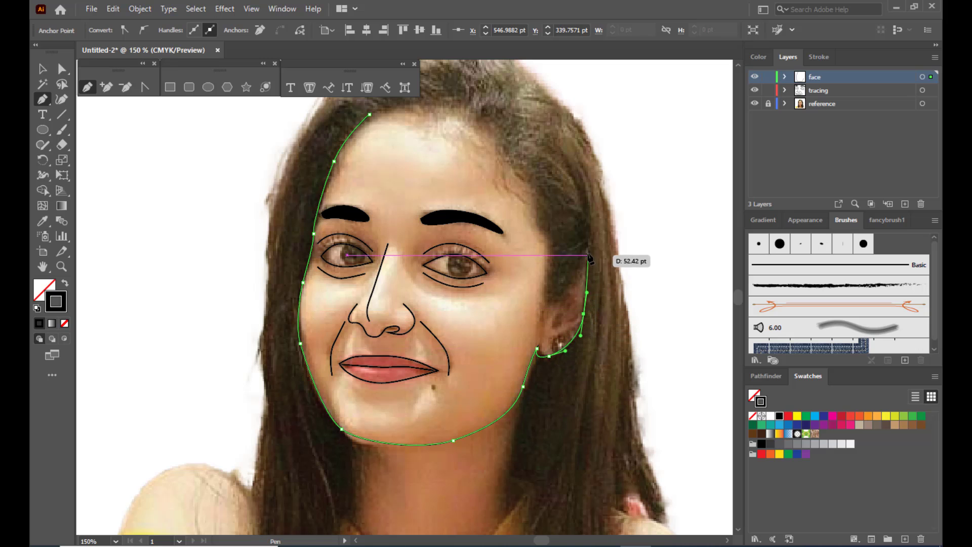
click(587, 249)
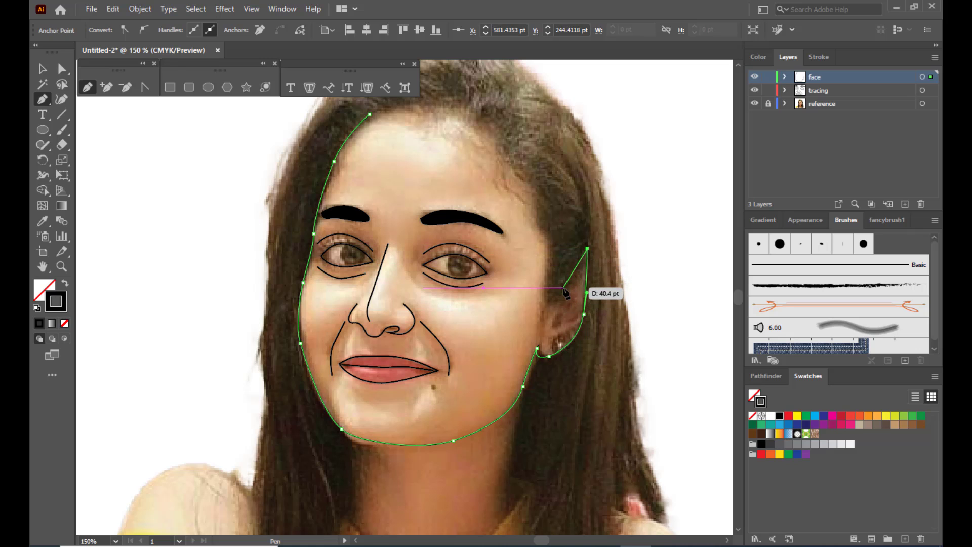
drag(557, 265, 548, 231)
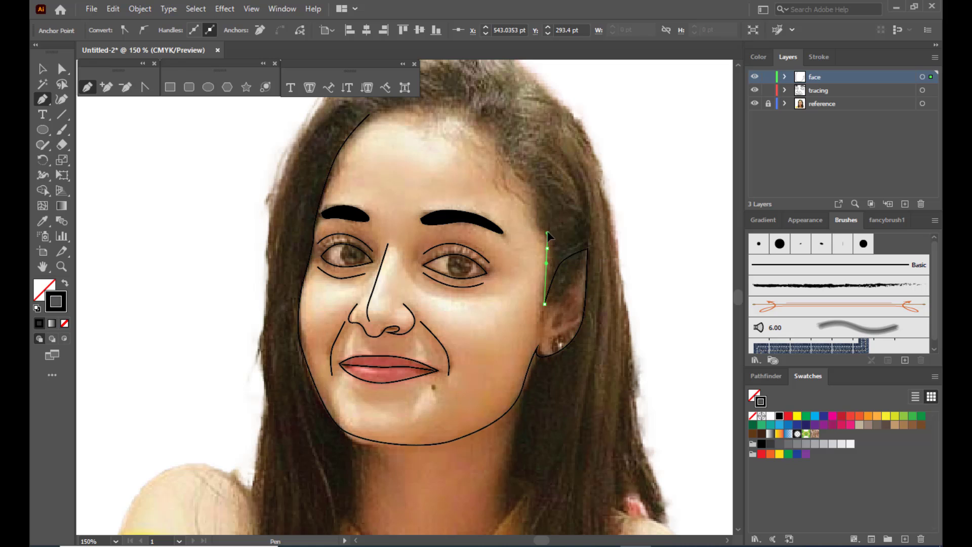
drag(535, 190, 376, 125)
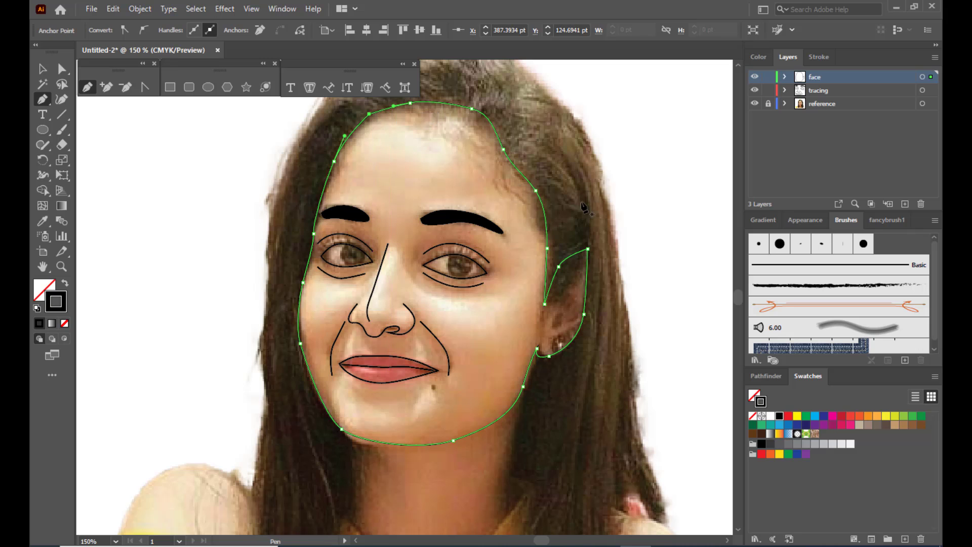
Smooth the upper right-hand forehead curve of the face contour by moving its anchor point with the Direct Selection tool
key(a)
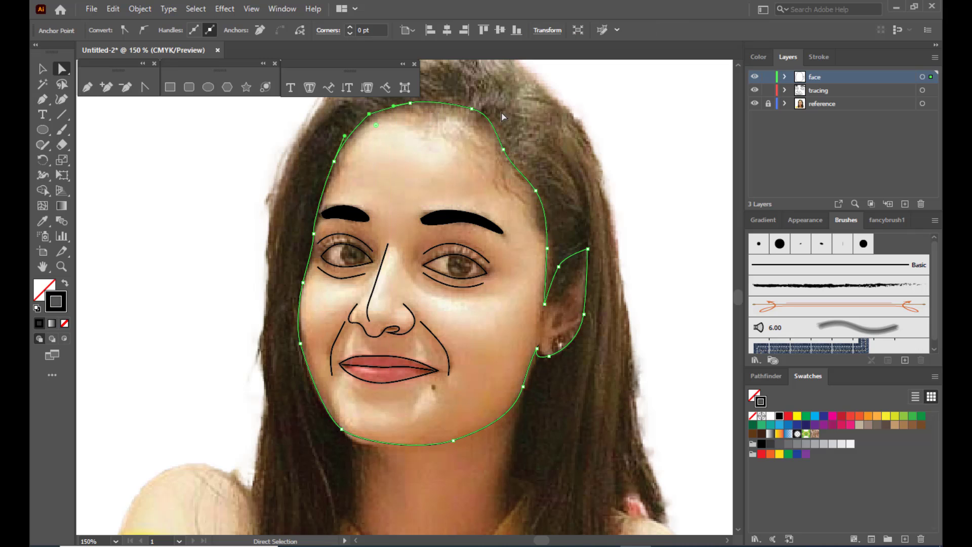
click(471, 108)
drag(490, 114, 465, 112)
click(485, 96)
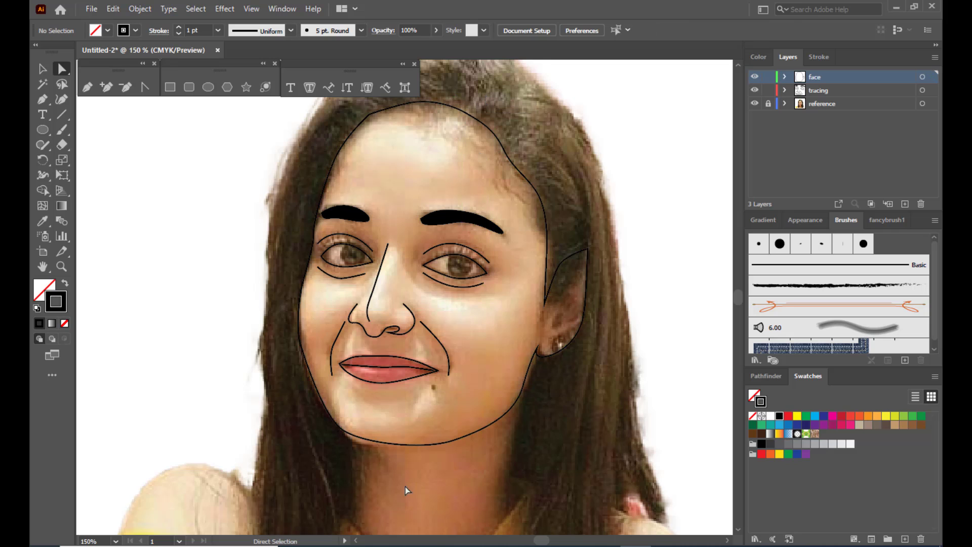
Refine the left-hand jaw and chin curve of the face contour by moving its anchor point and adjusting the direction handles
click(356, 437)
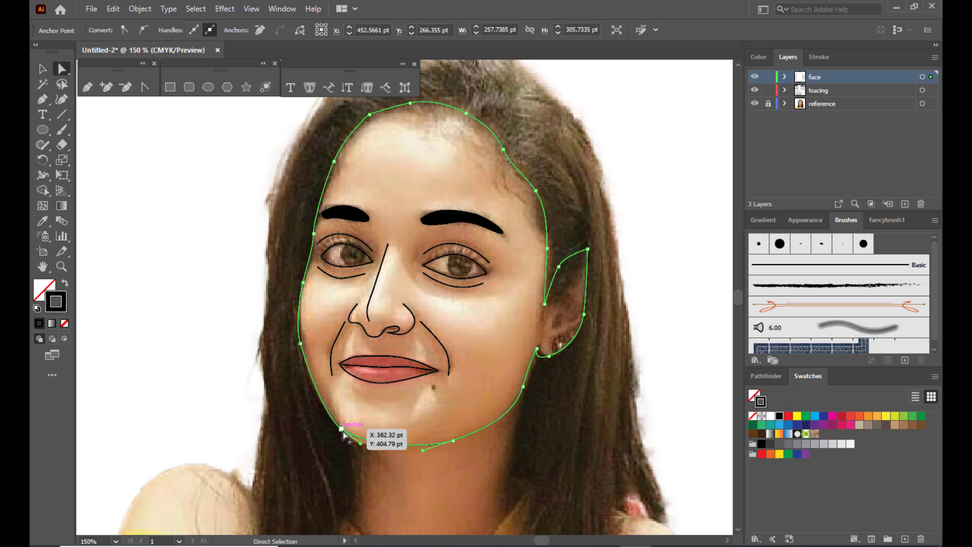
drag(342, 429, 372, 451)
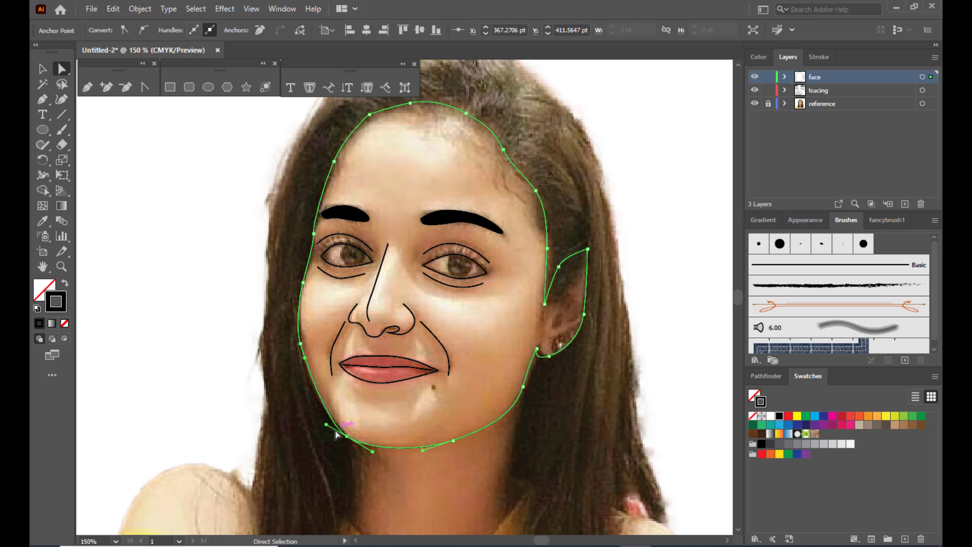
drag(326, 425, 330, 424)
drag(304, 358, 305, 368)
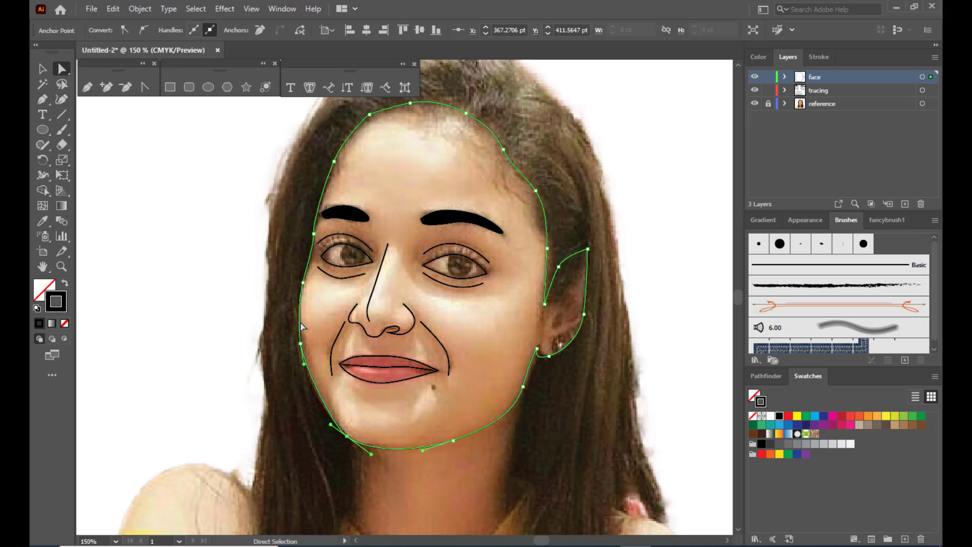
Fill the face contour with the light brown skin-tone swatch and leave it without a stroke
click(189, 234)
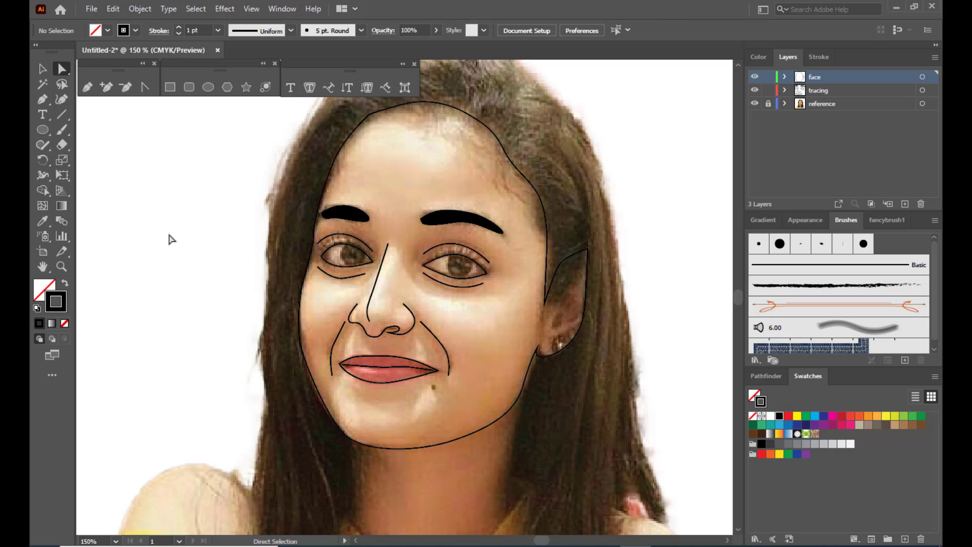
click(41, 69)
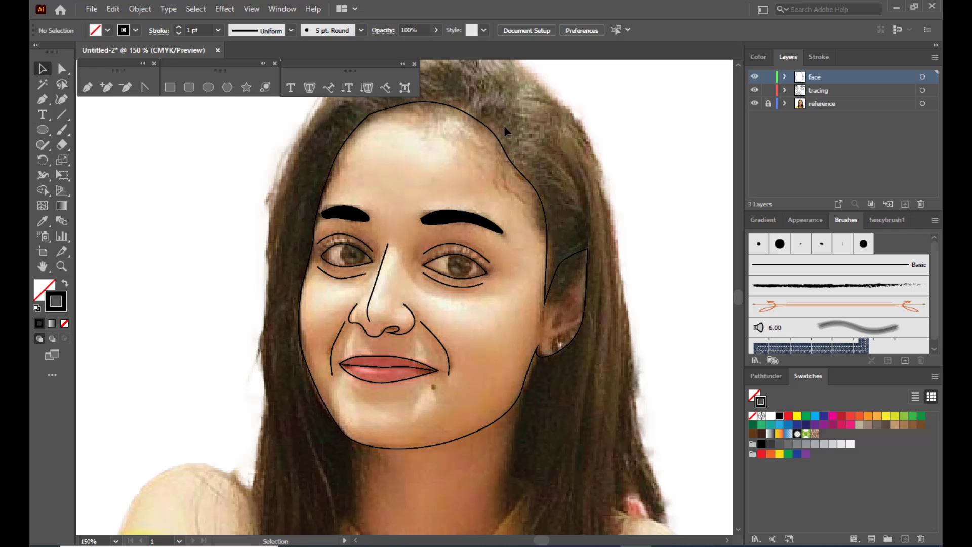
click(488, 122)
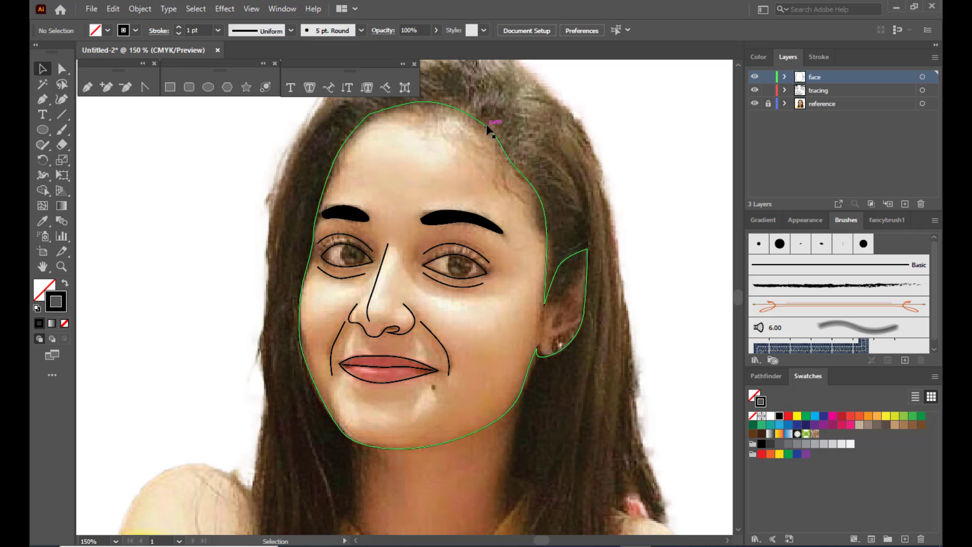
click(41, 221)
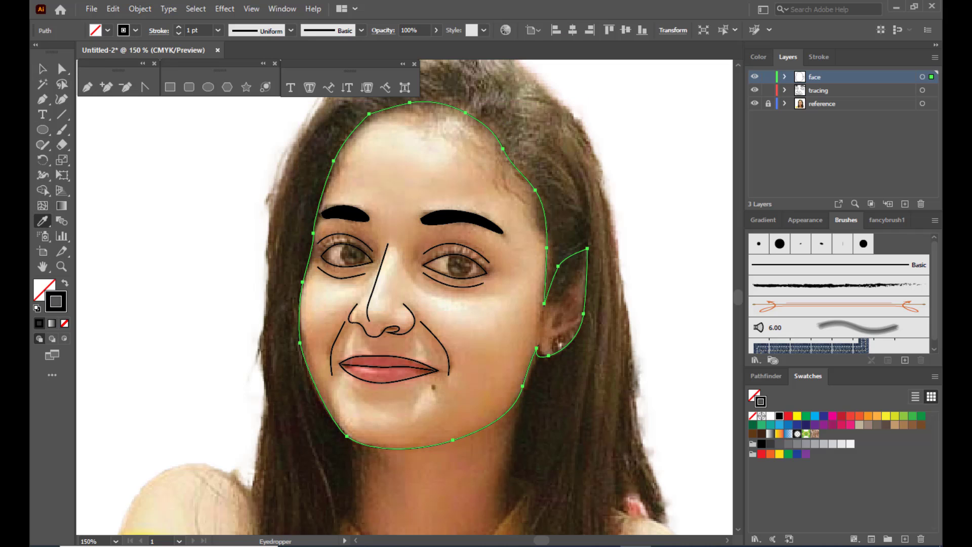
click(895, 428)
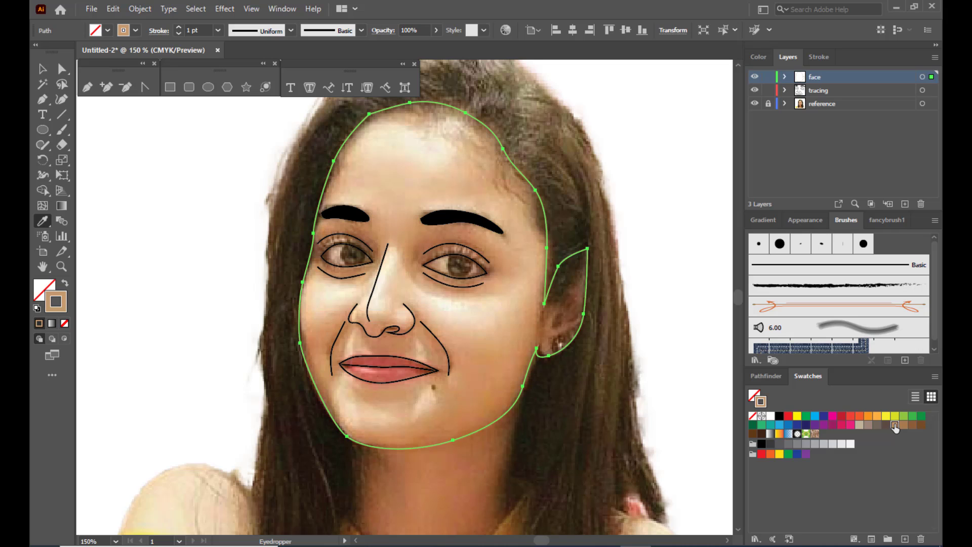
click(66, 285)
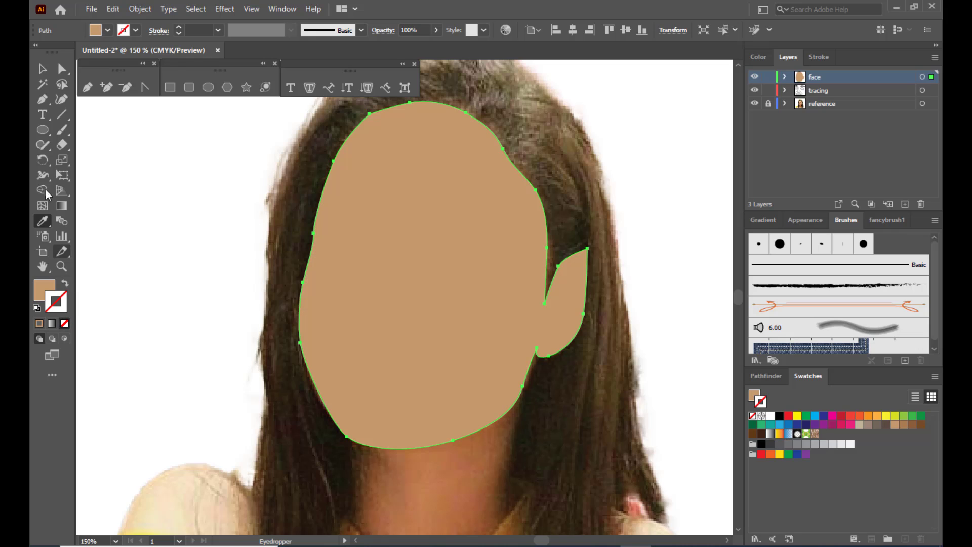
Move the face layer below the tracing layer so the facial features sit above the filled face
click(43, 69)
click(165, 179)
click(446, 193)
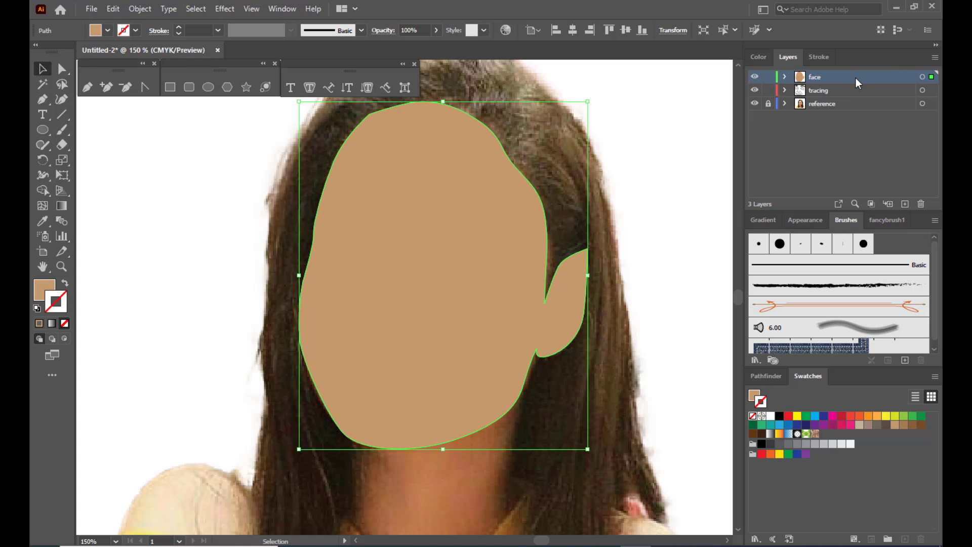
drag(856, 79, 850, 99)
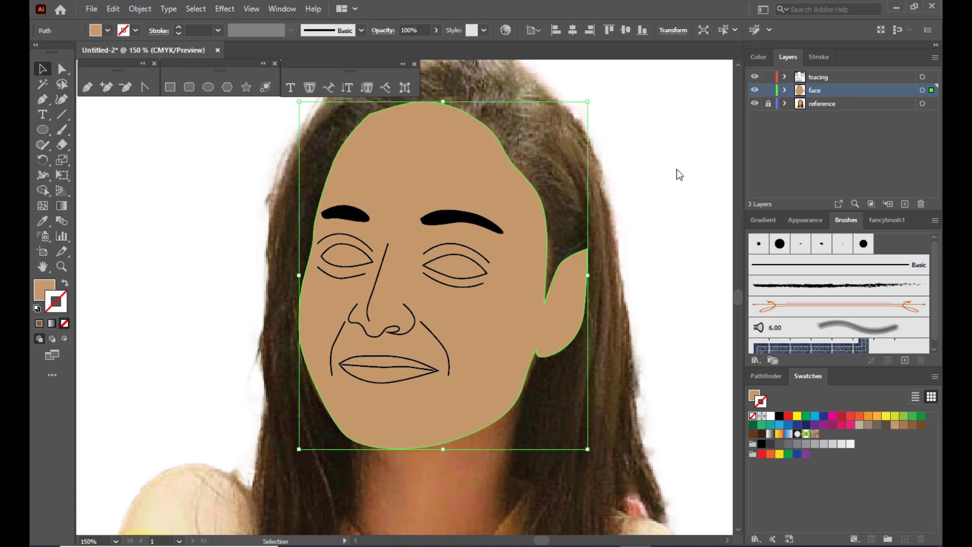
click(123, 201)
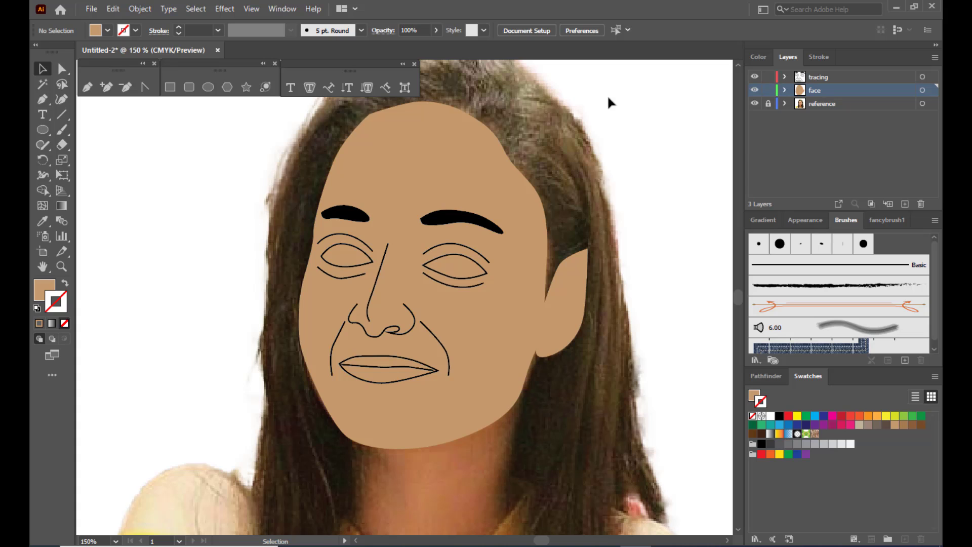
Reduce the filled face shape's opacity to 58% and lock the face layer
click(423, 143)
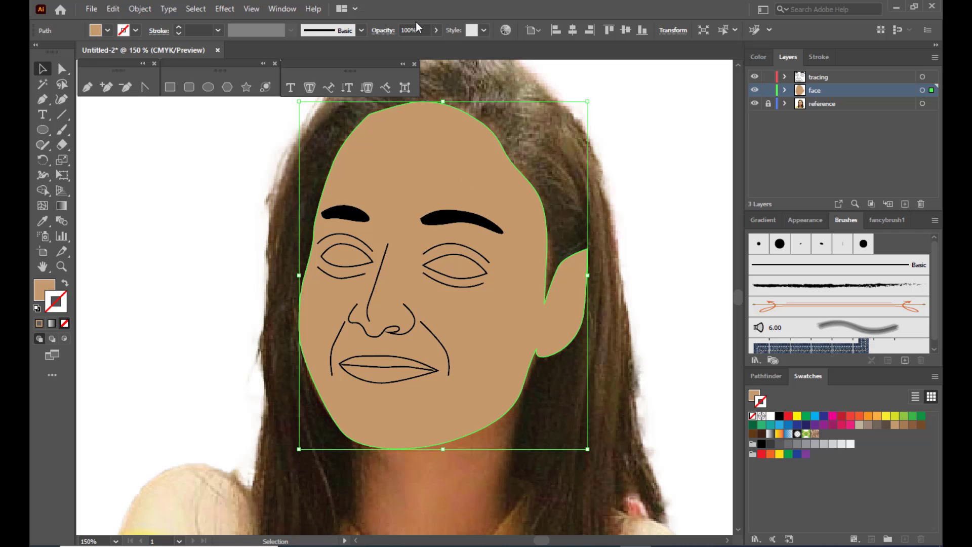
click(435, 30)
drag(430, 47, 415, 50)
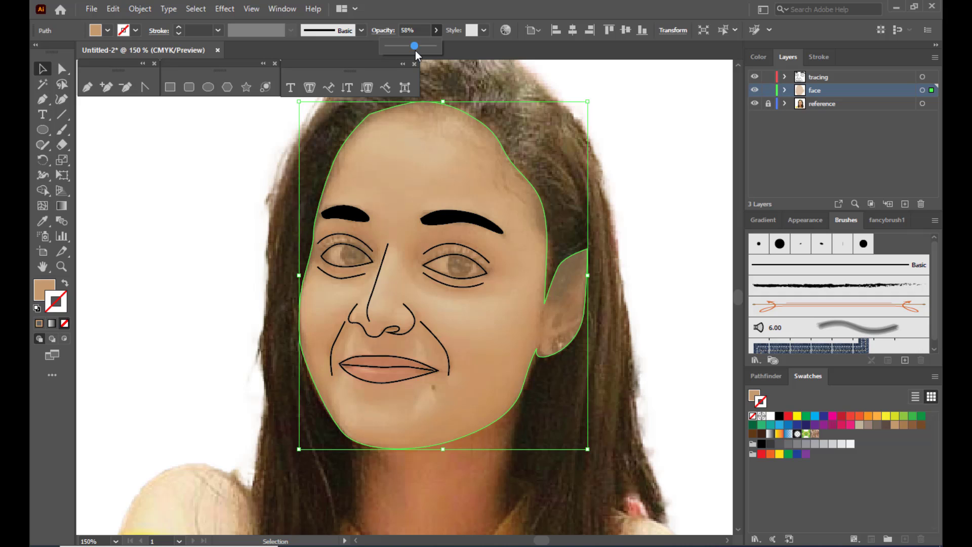
click(769, 89)
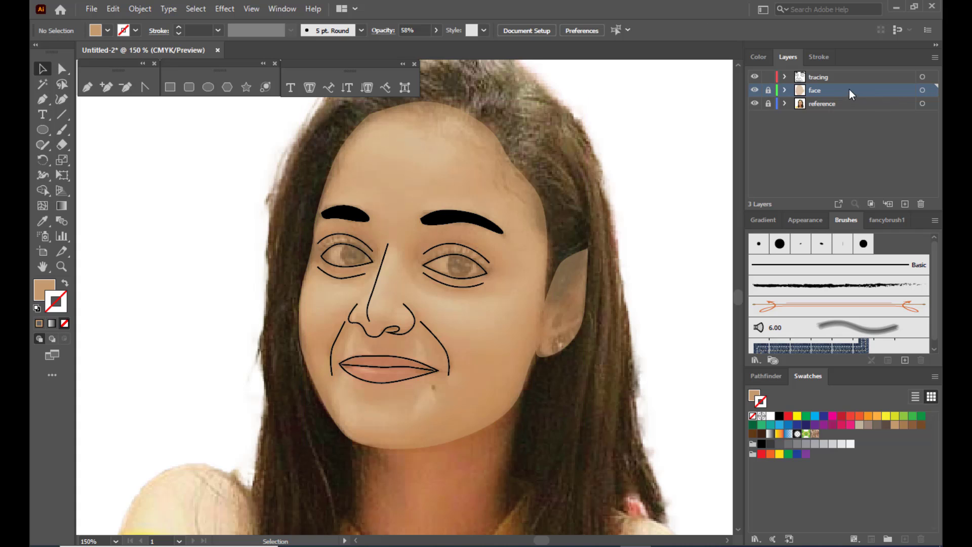
Add a new layer above the face layer and name it neck
scroll(496, 272, down, 2)
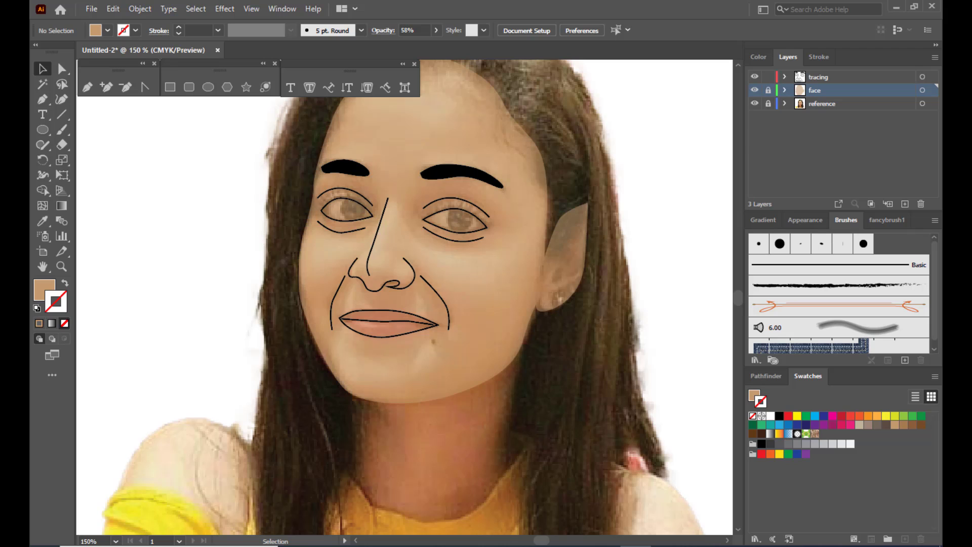
key(ctrl+minus)
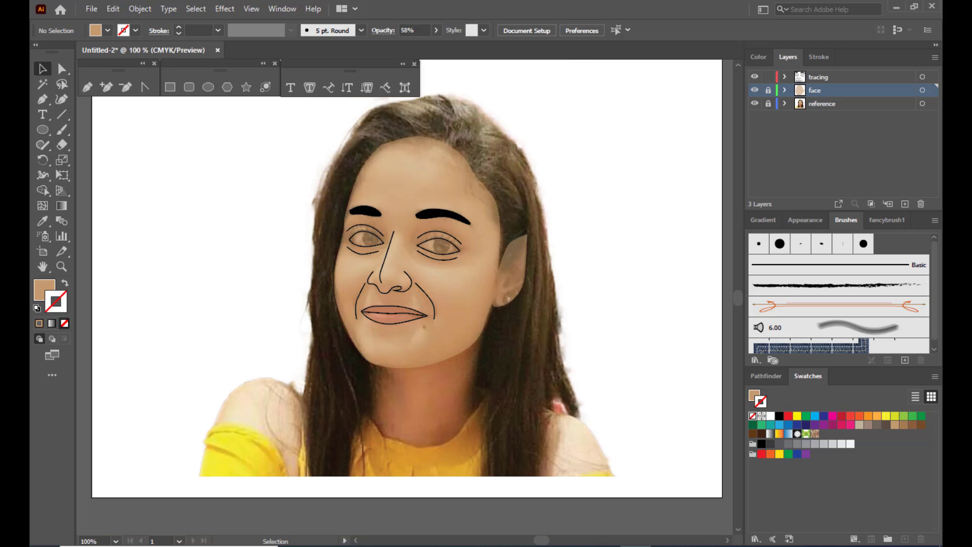
scroll(491, 200, up, 2)
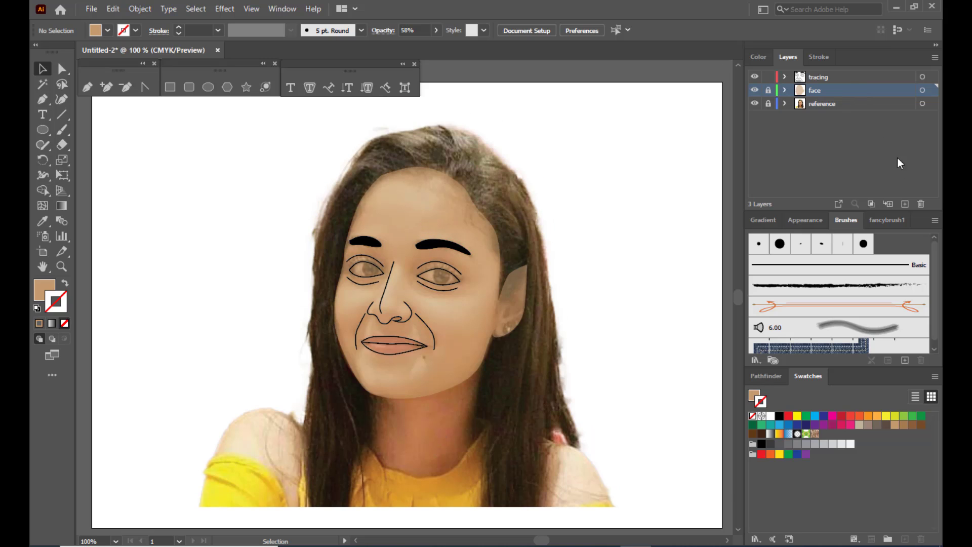
click(904, 204)
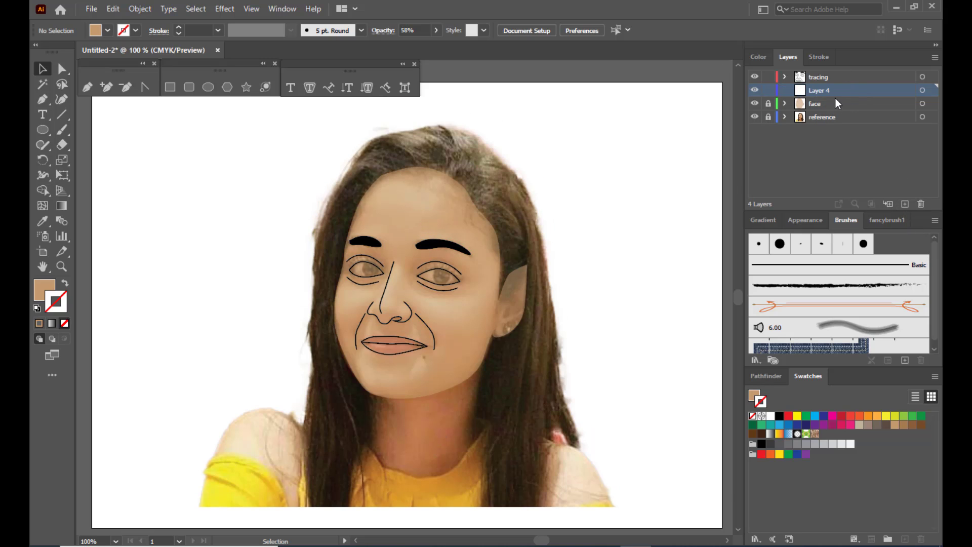
double_click(820, 89)
text(neck)
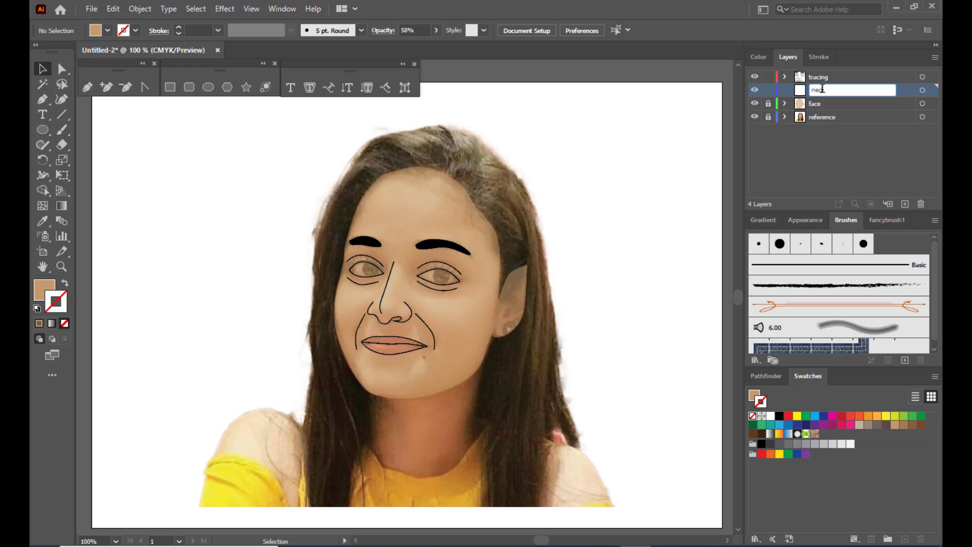
key(Return)
Draw a closed, skin-tone filled neck shape with the Pen tool, following the neck sides, the collar curve and the chin line
scroll(507, 362, down, 5)
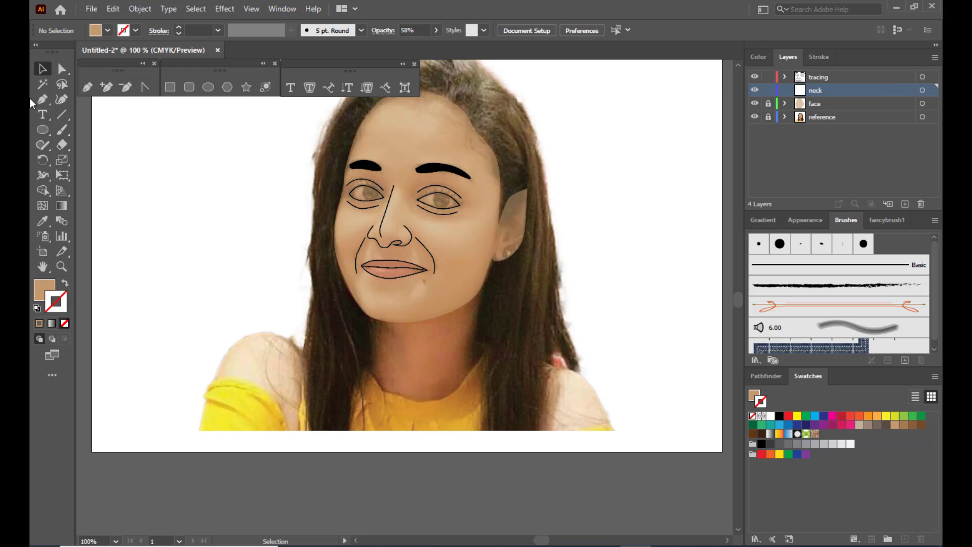
click(87, 88)
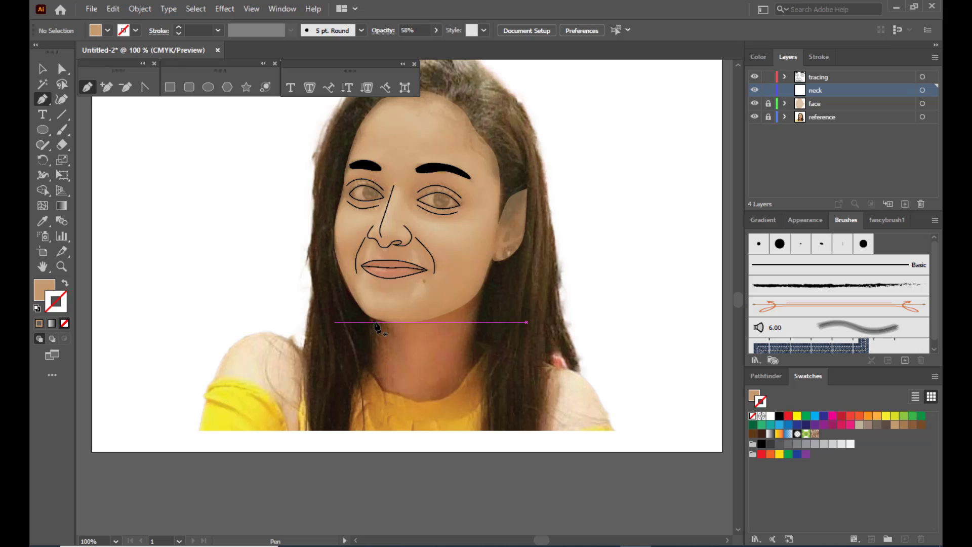
click(372, 318)
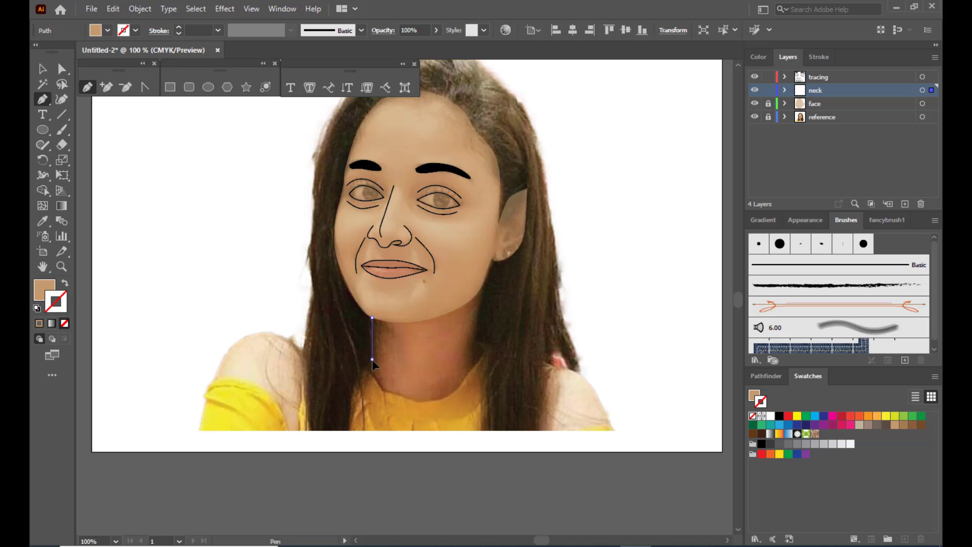
click(370, 361)
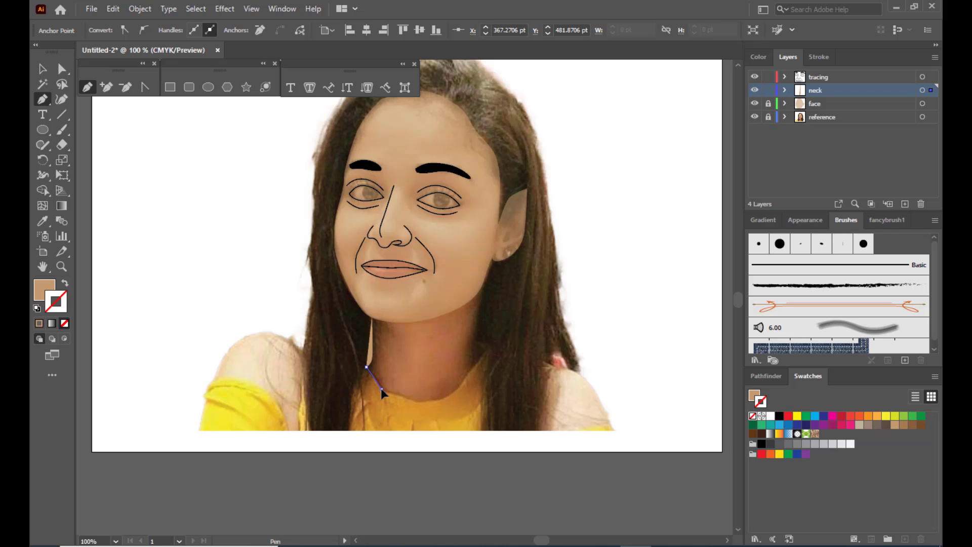
drag(381, 388, 436, 401)
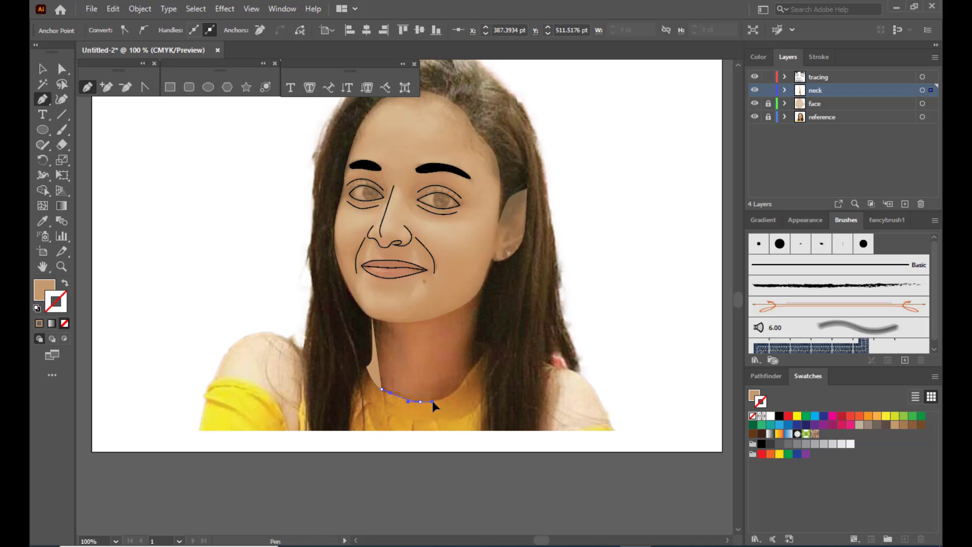
click(481, 349)
drag(476, 314, 414, 325)
click(481, 286)
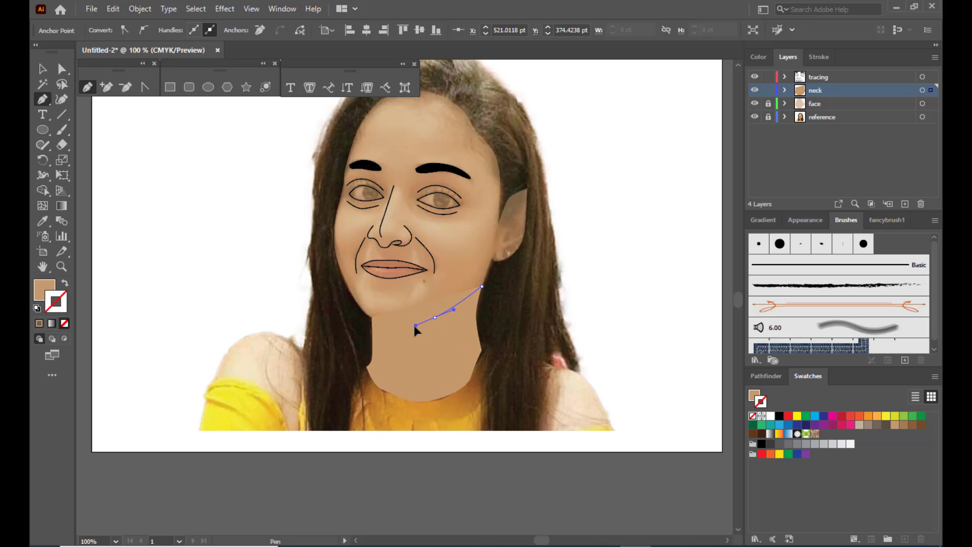
click(372, 317)
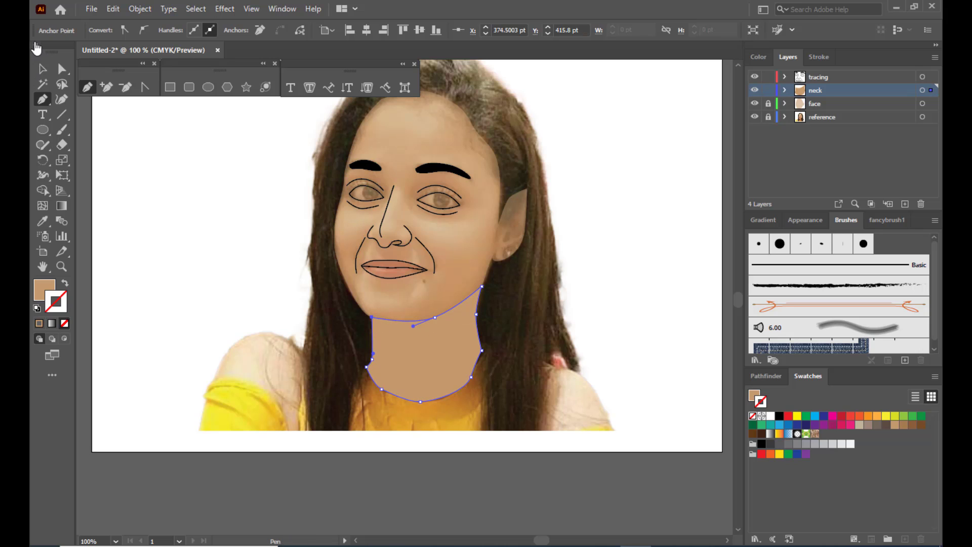
Fit the neck shape's upper edge to the chin line by moving its anchor points with the Direct Selection tool
click(62, 68)
mouse_move(438, 319)
mouse_down()
mouse_move(436, 328)
mouse_move(434, 318)
mouse_up()
drag(371, 318, 366, 315)
mouse_move(435, 319)
mouse_down()
mouse_move(430, 328)
mouse_move(430, 318)
mouse_up()
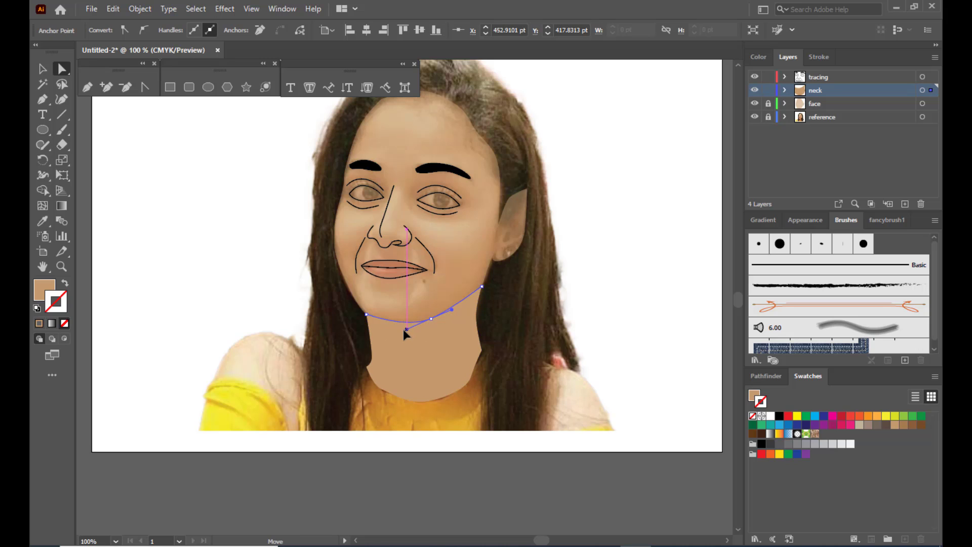
Refine the neck shape's collar curve and left-hand side by adjusting the lower direction handle and the side anchor point
click(482, 351)
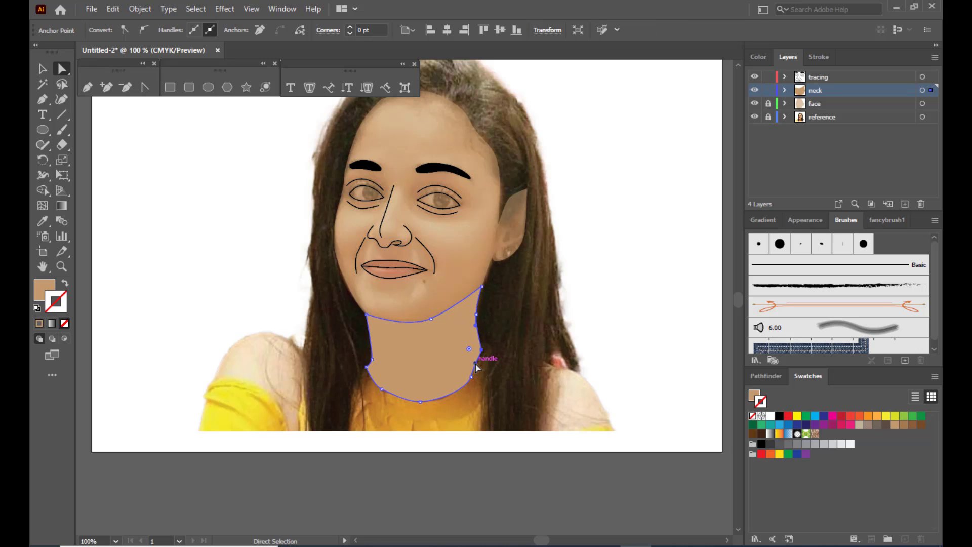
click(420, 402)
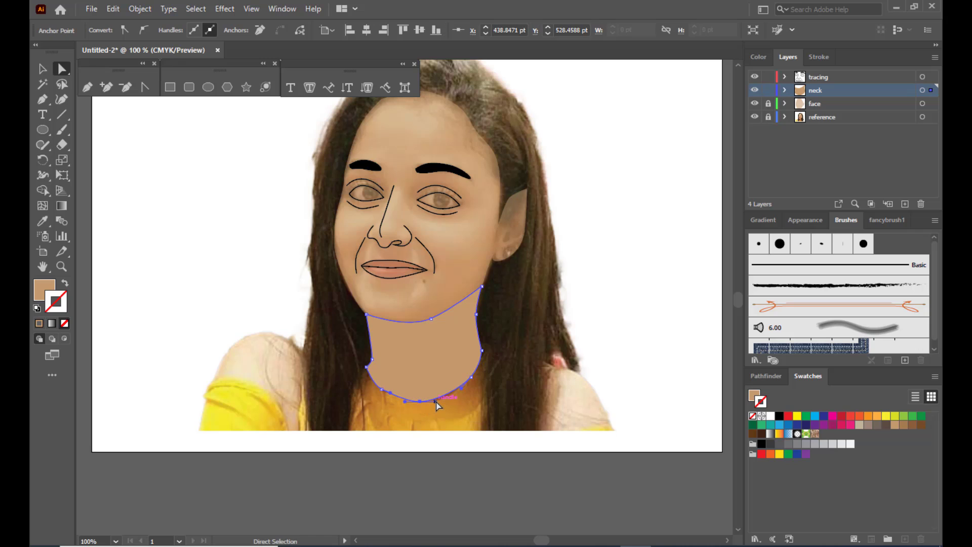
drag(435, 401, 442, 403)
drag(372, 359, 375, 363)
Move the neck layer below the face layer and lock it
click(43, 67)
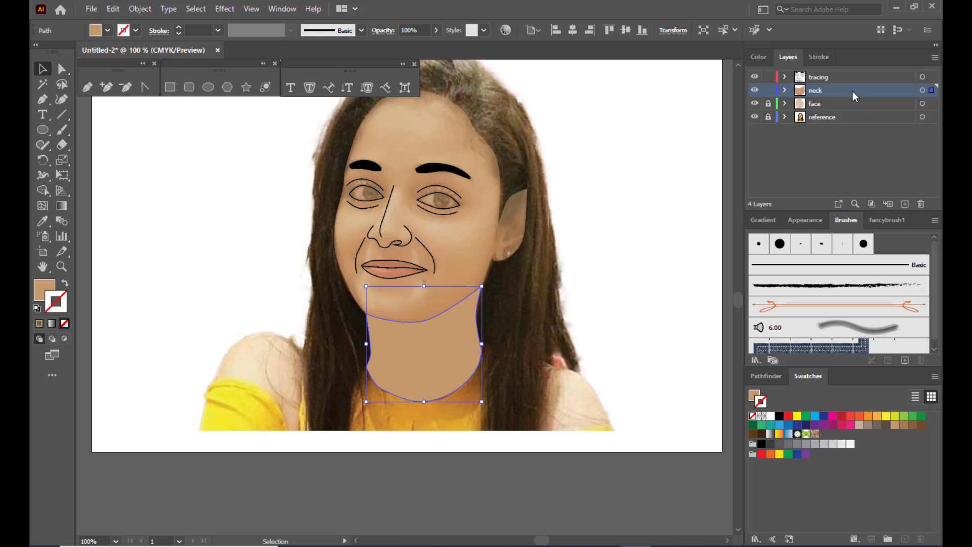
drag(852, 91, 849, 111)
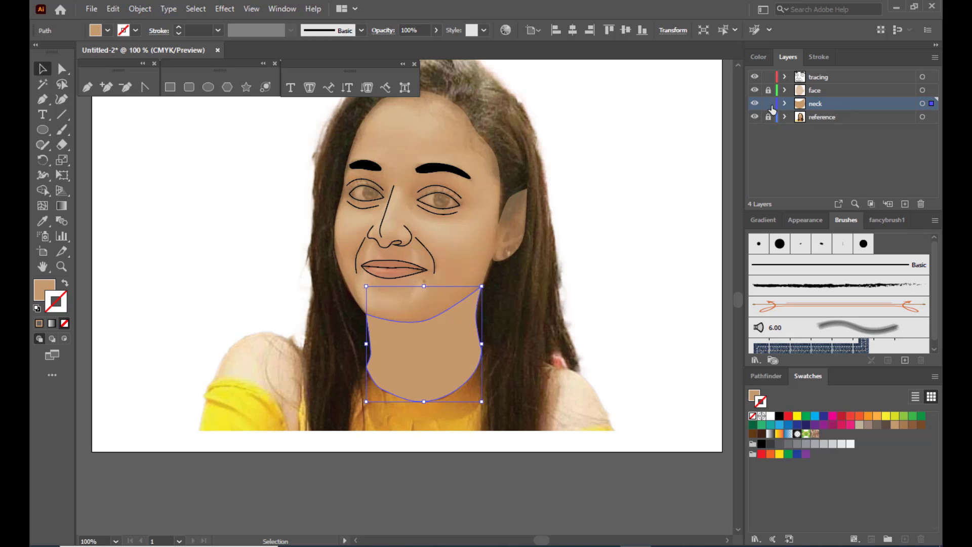
click(768, 104)
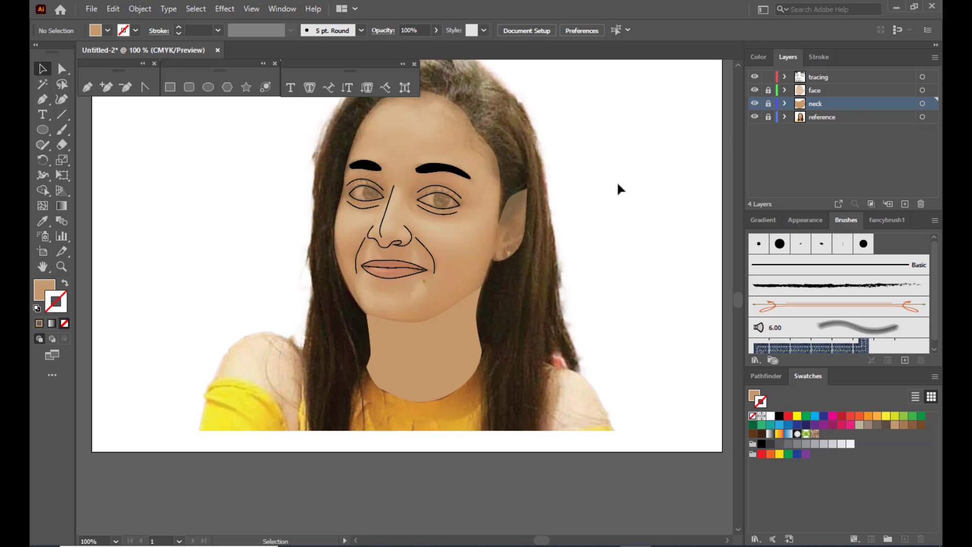
Add a new layer above the tracing layer
scroll(620, 180, up, 2)
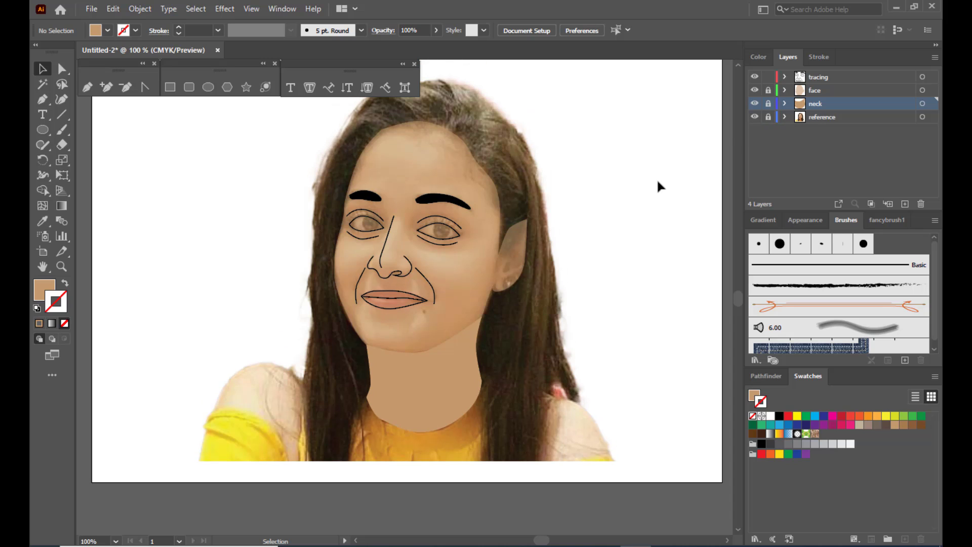
key(ctrl+minus)
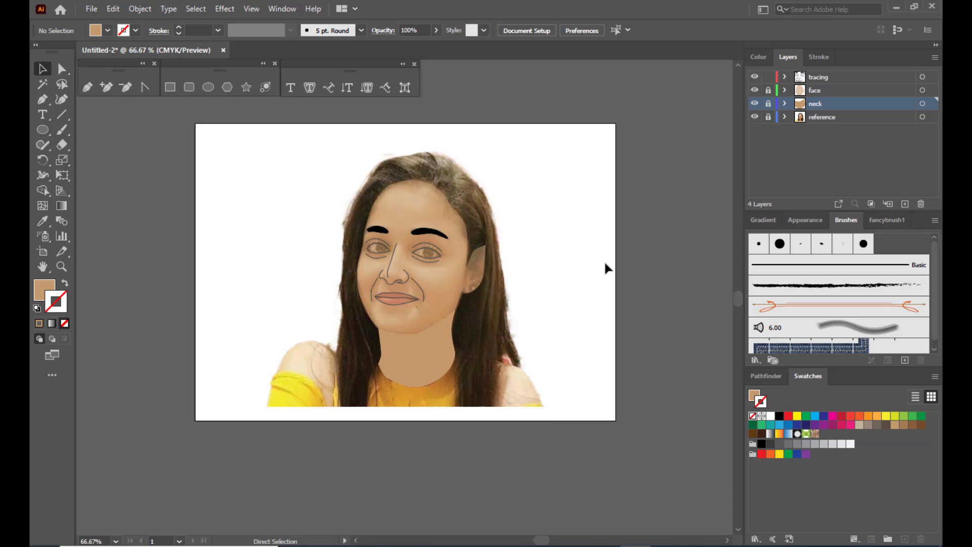
key(ctrl+plus)
scroll(513, 129, up, 2)
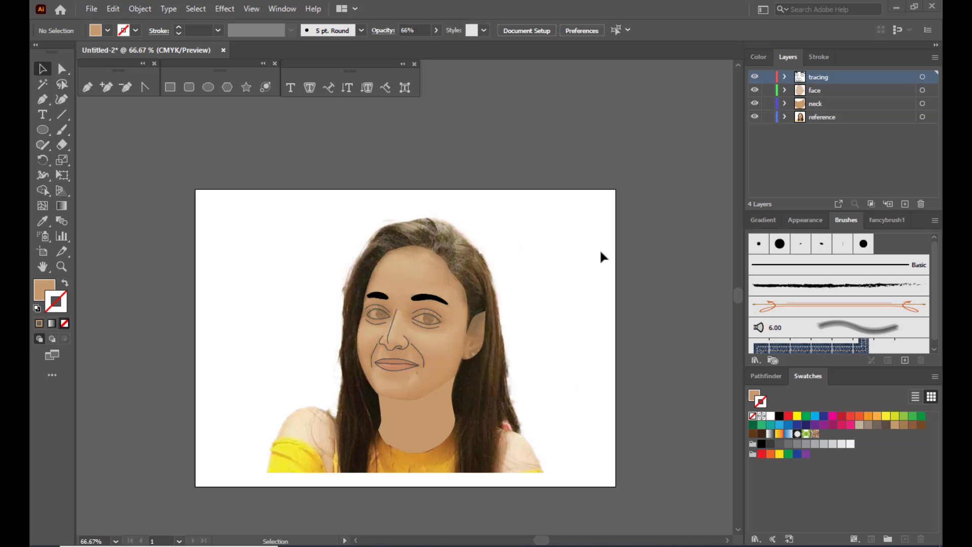
scroll(497, 223, up, 2)
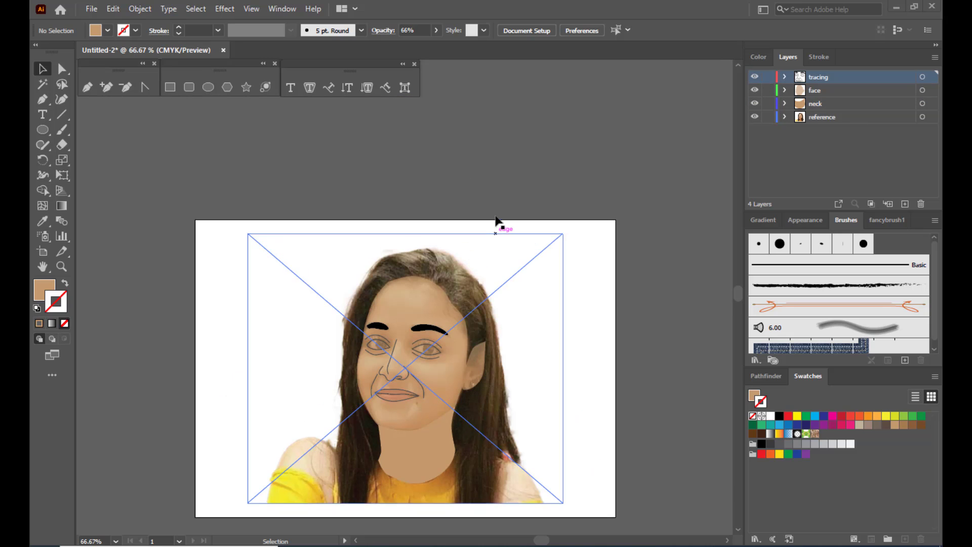
scroll(497, 221, down, 4)
click(905, 204)
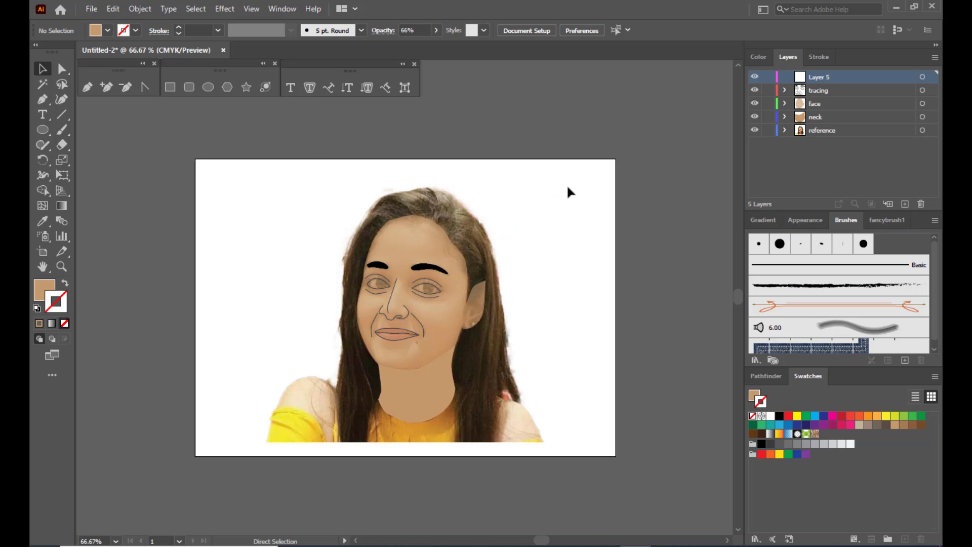
Rename the new empty layer above the tracing layer to hair
key(ctrl+1)
double_click(823, 76)
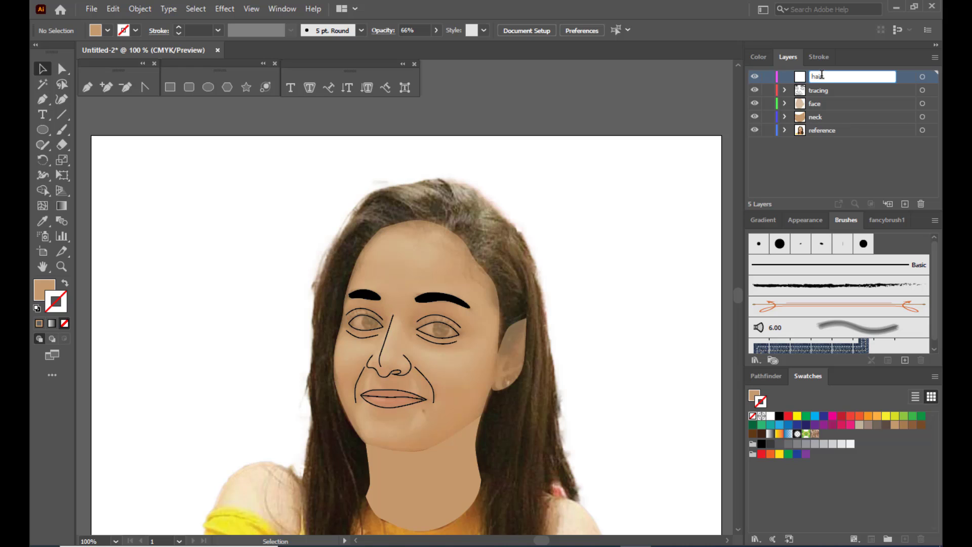
text(hair)
key(Return)
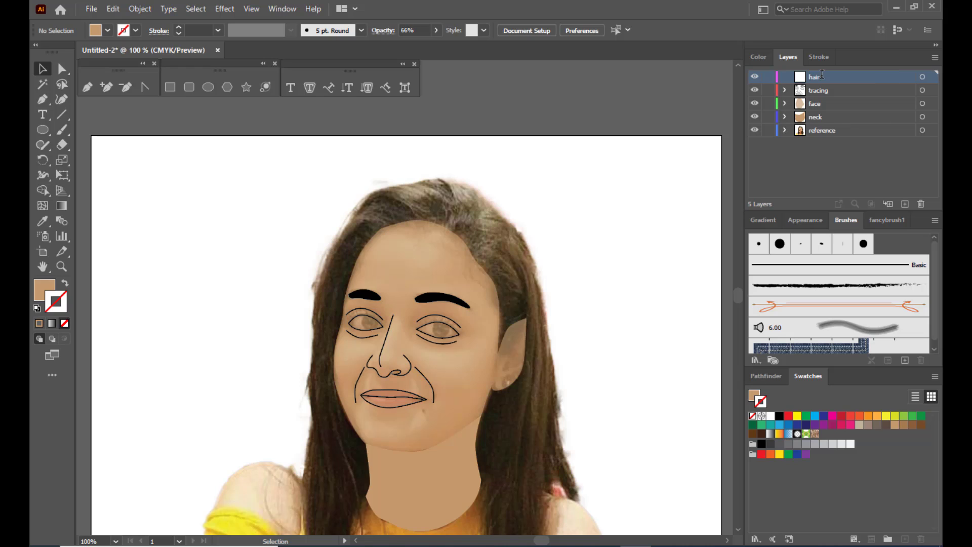
Set the fill to black without a stroke for the Pen tool, and lock the tracing, face, neck and reference layers
key(ctrl+minus)
key(ctrl+equal)
scroll(697, 201, down, 1)
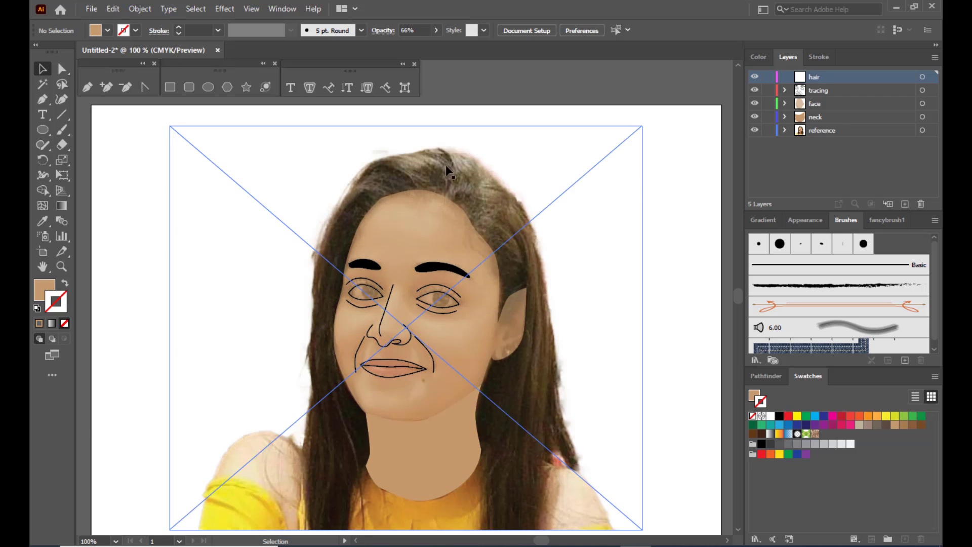
click(87, 88)
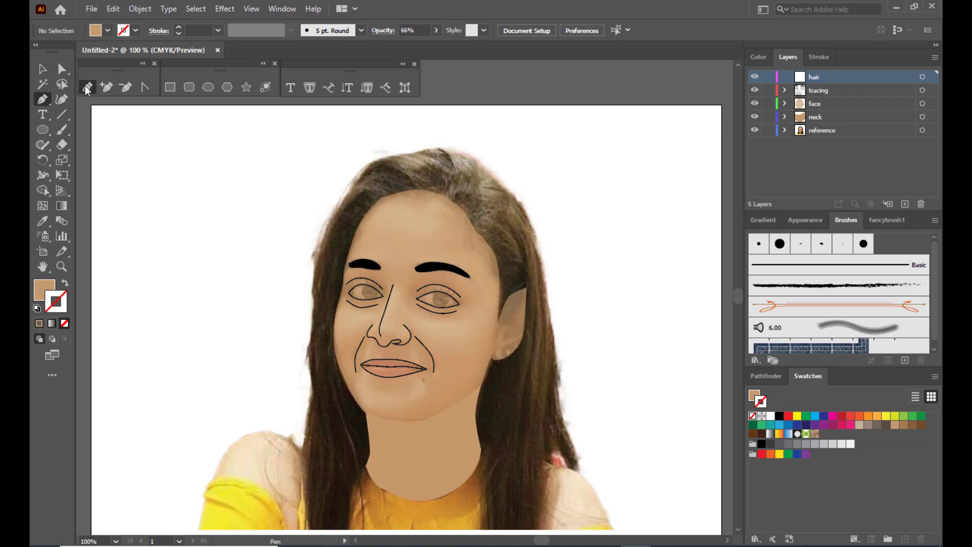
click(41, 281)
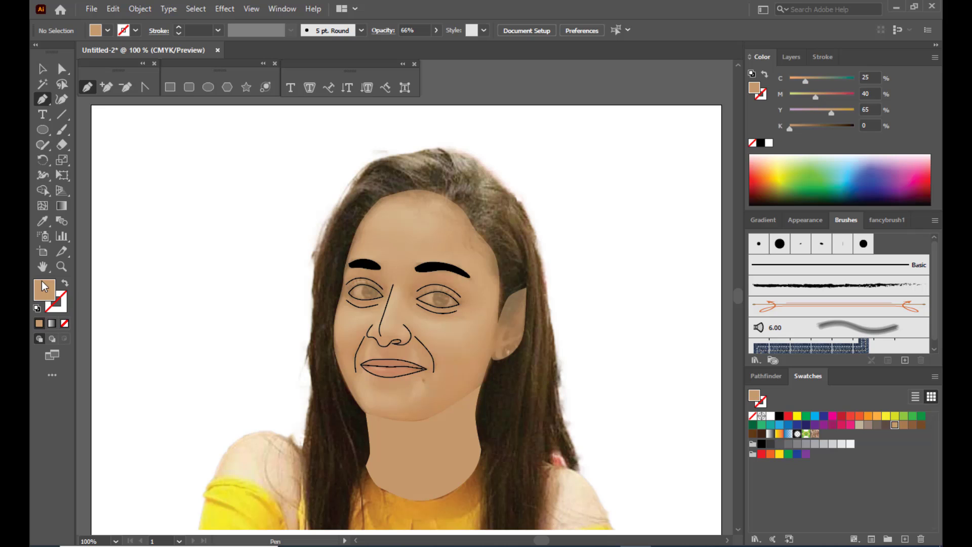
click(760, 143)
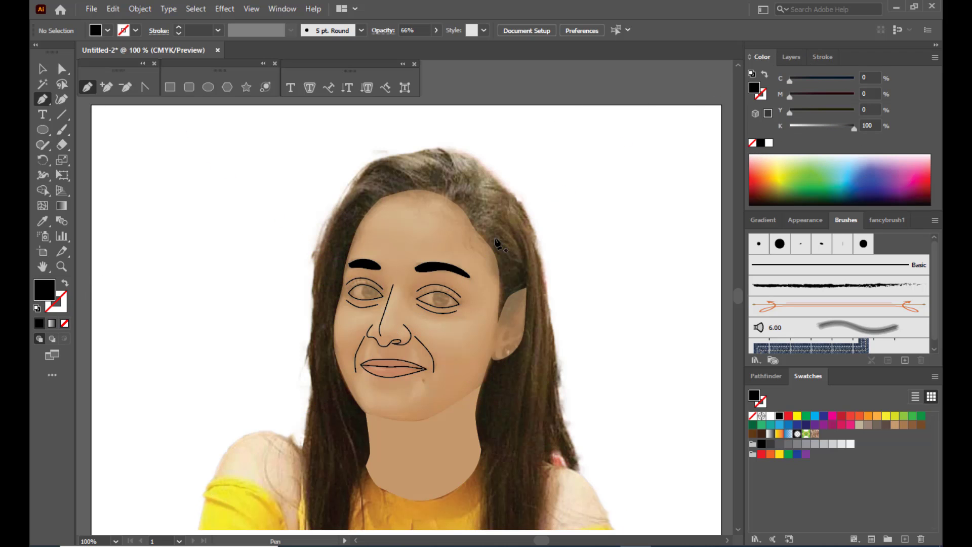
click(784, 58)
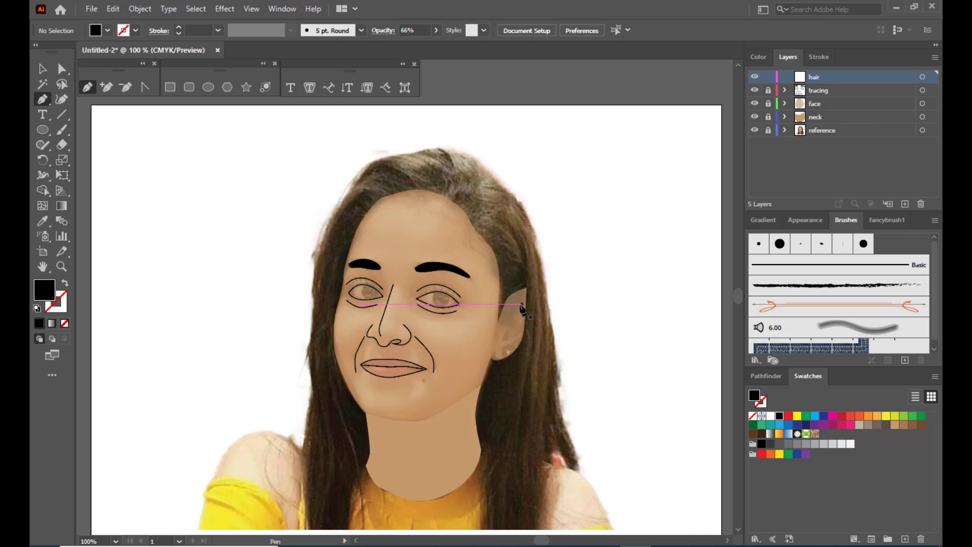
Start the hair shape with the Pen tool around the ear, down along the neck to the photo's lower edge and up to the shoulder
click(498, 320)
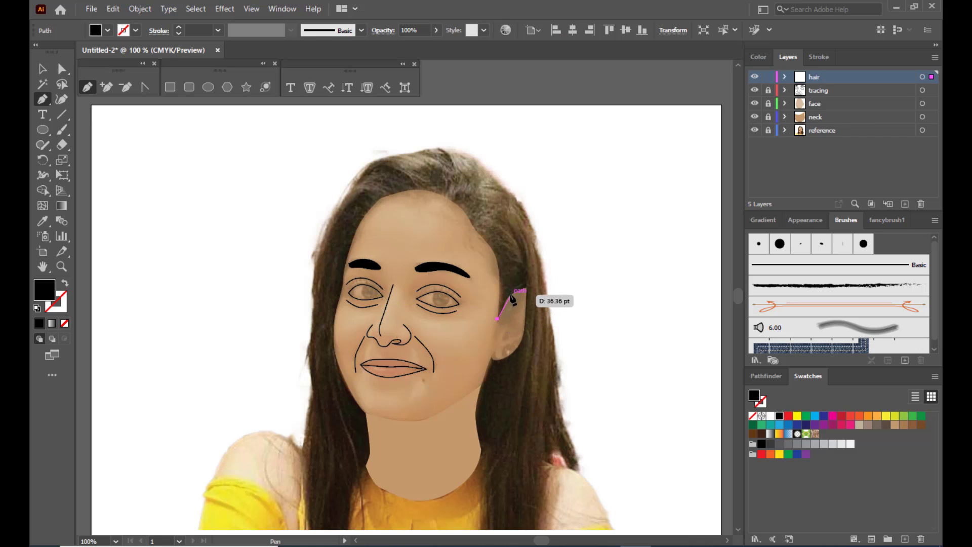
drag(510, 294, 516, 291)
click(527, 288)
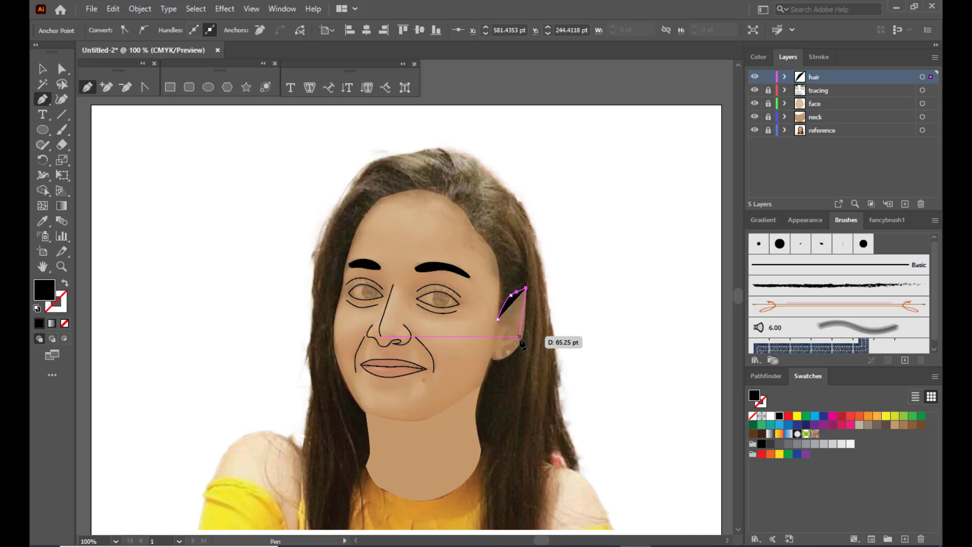
drag(520, 342, 482, 465)
click(481, 529)
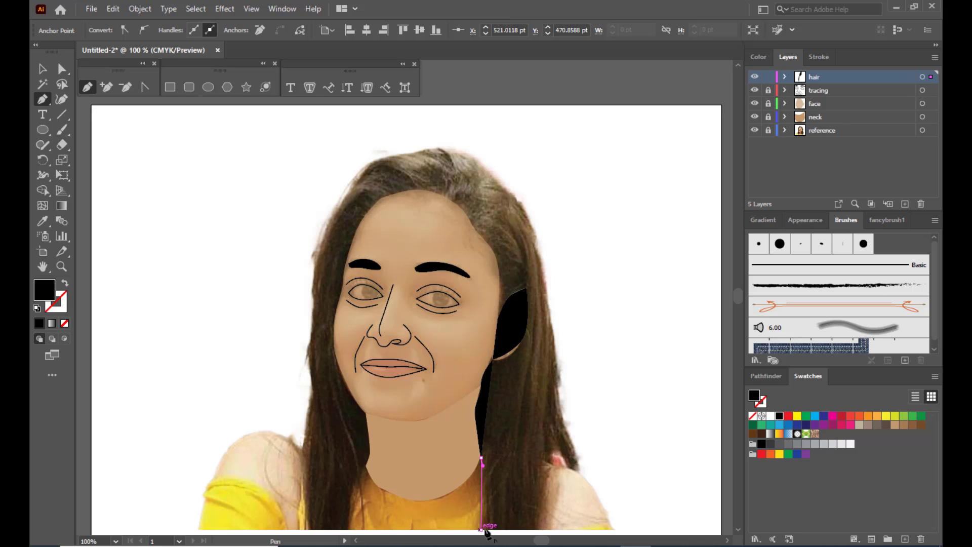
click(539, 530)
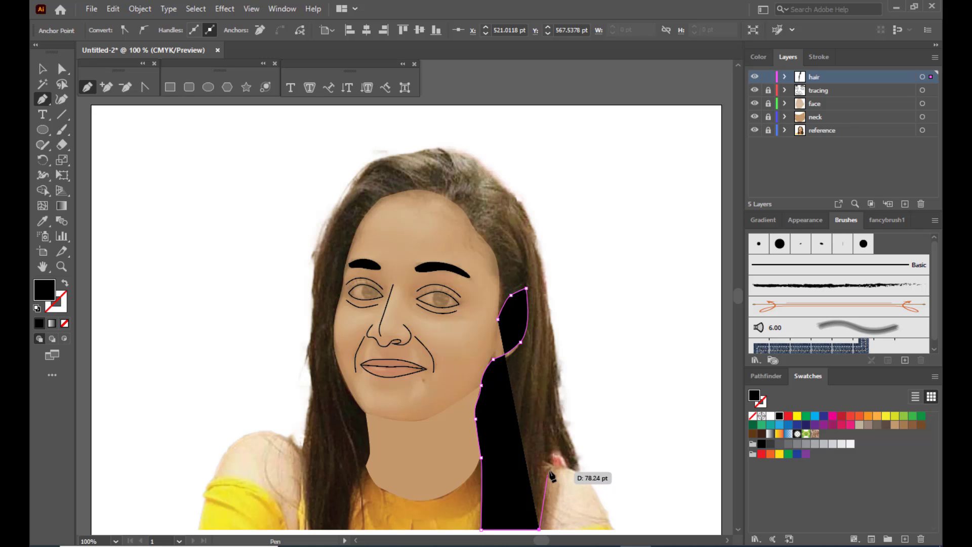
drag(550, 467, 559, 458)
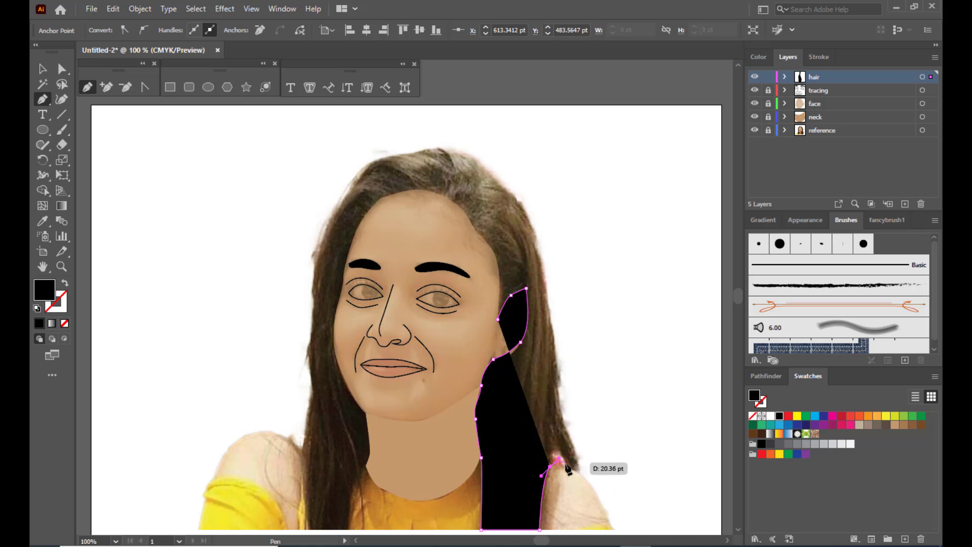
click(568, 465)
Continue the hair outline from the shoulder tip over the crown and down the opposite side to the photo's lower edge
click(582, 462)
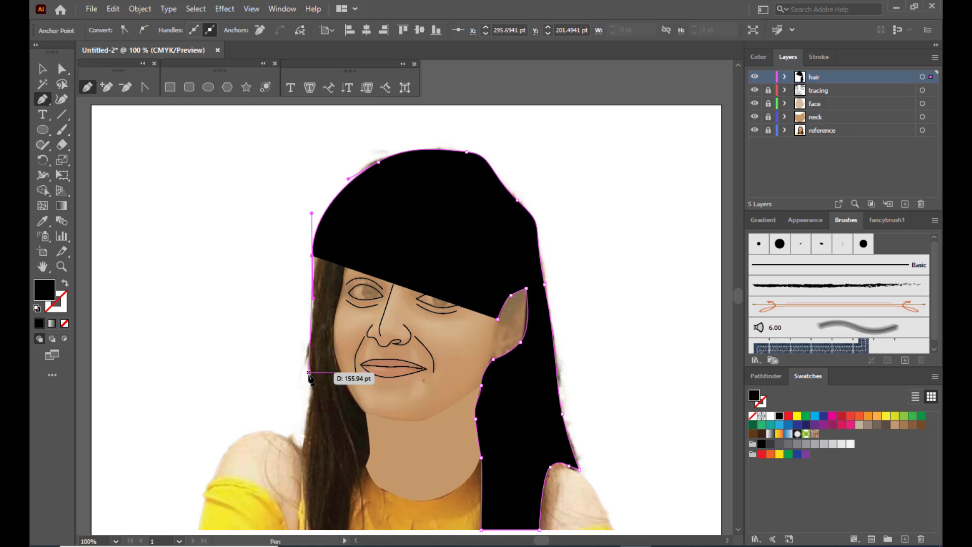
click(312, 406)
drag(304, 437, 299, 455)
scroll(302, 456, down, 2)
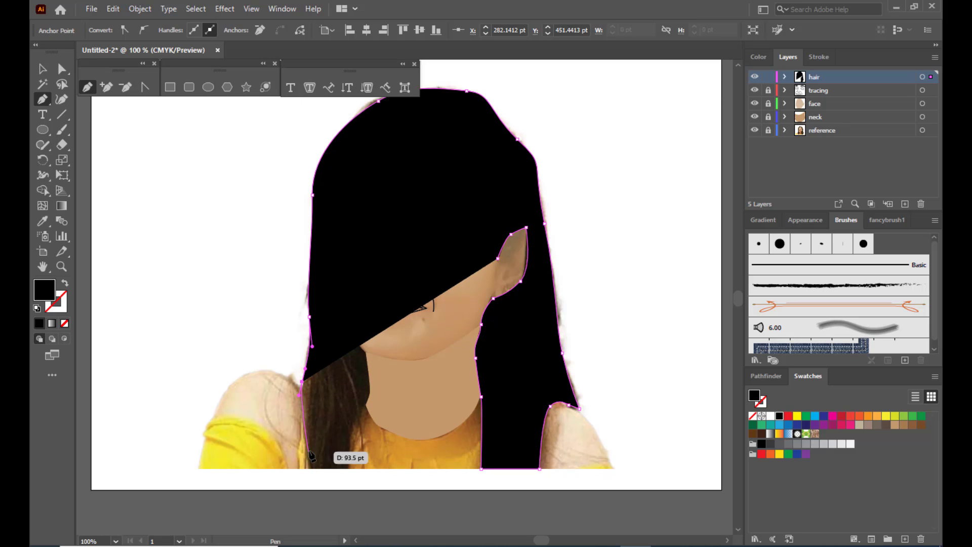
click(304, 448)
click(309, 468)
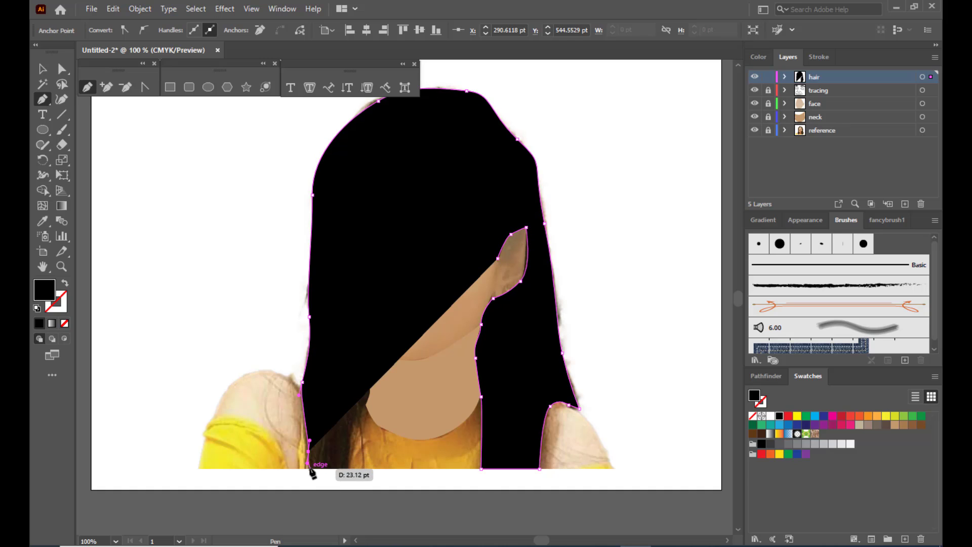
click(348, 469)
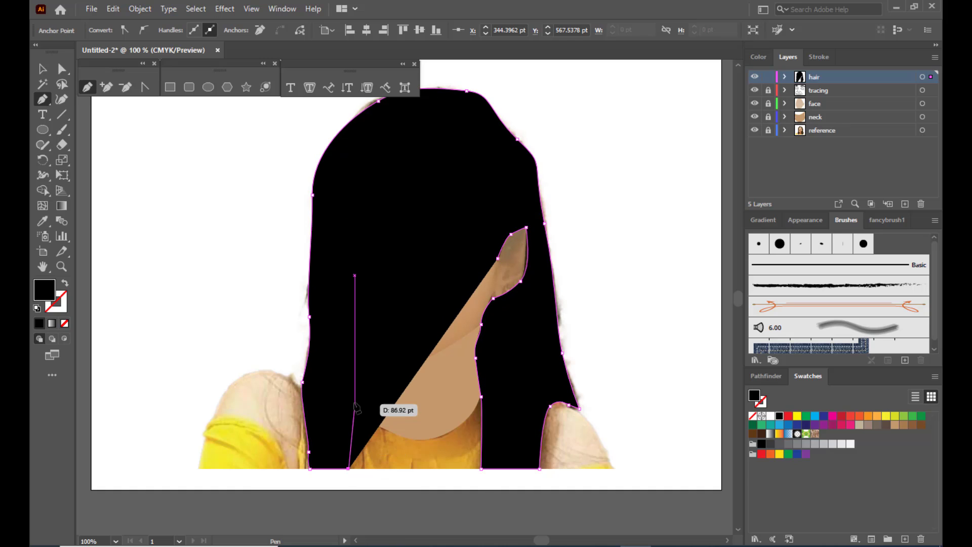
Trace the hair's inner edge up past the neck, cheek and forehead hairline, and close the path at the ear
drag(354, 384, 365, 369)
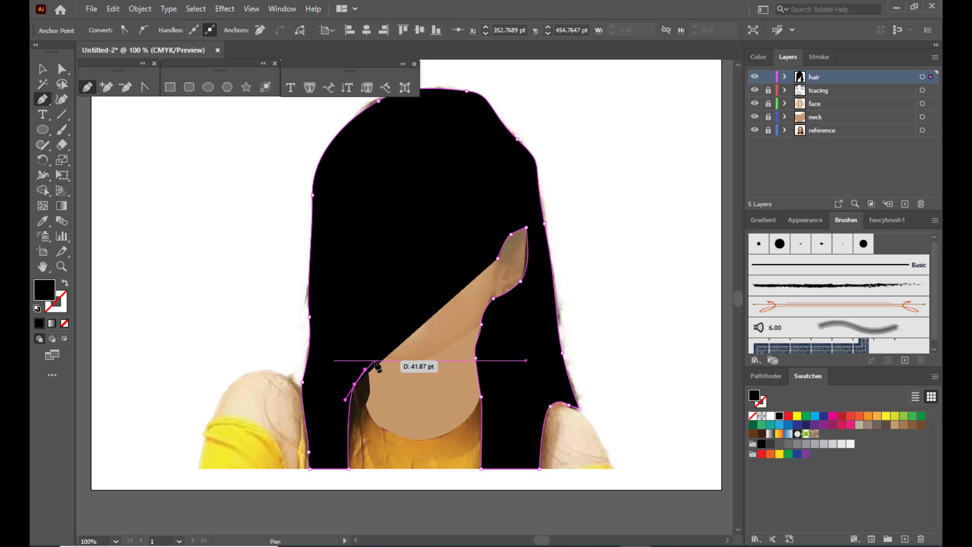
click(374, 358)
drag(339, 304, 333, 278)
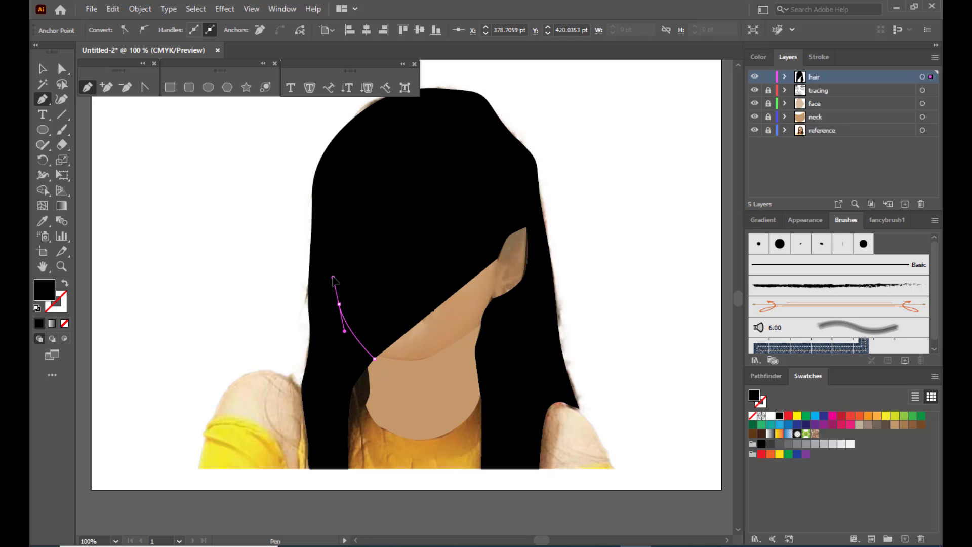
drag(334, 202, 475, 158)
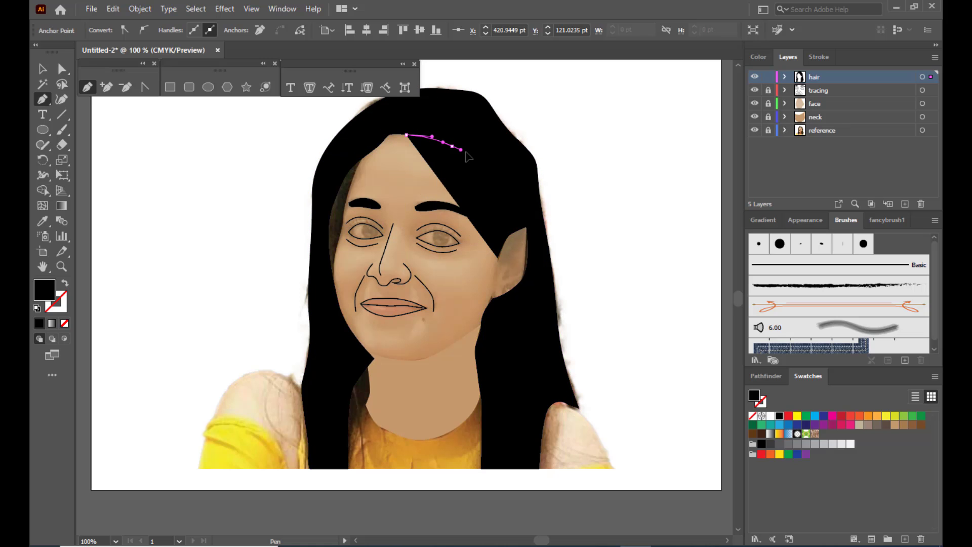
drag(489, 197, 484, 221)
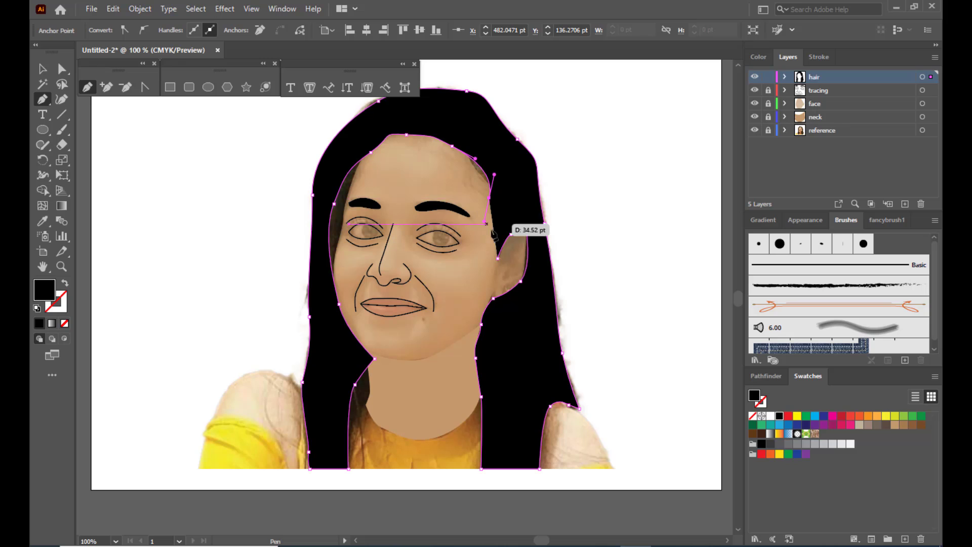
click(497, 258)
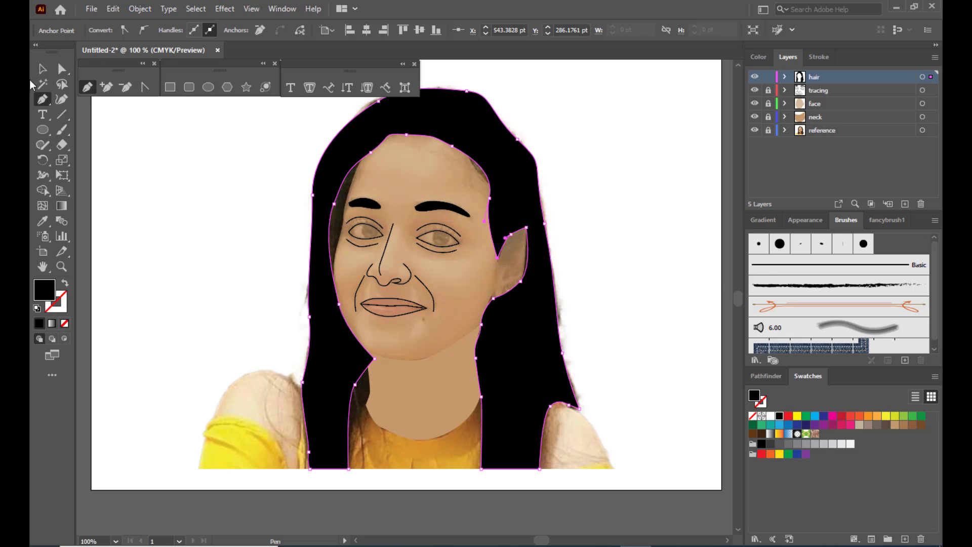
Fit the hair's inner edge to the temple and forehead by adjusting its anchor points and handles with the Direct Selection tool
click(61, 69)
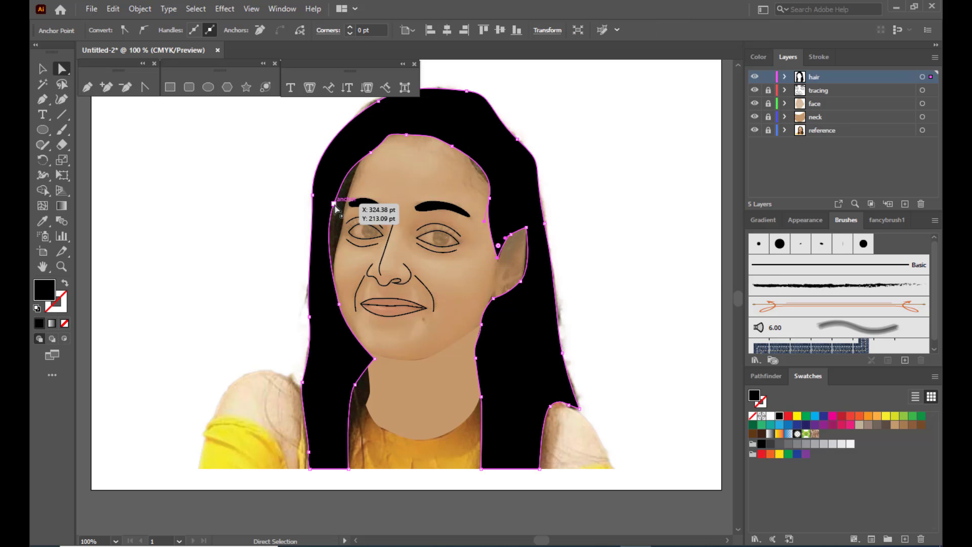
drag(333, 204, 347, 205)
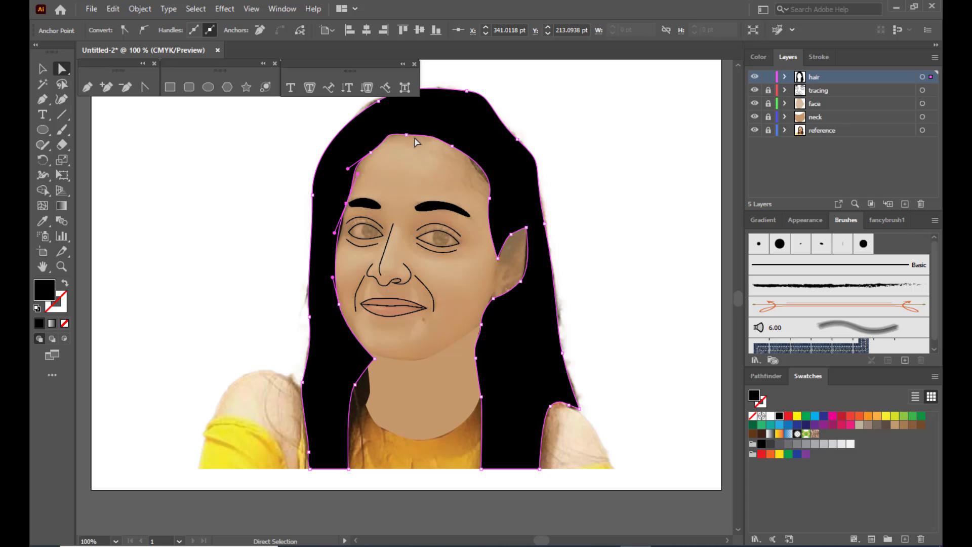
drag(408, 134, 480, 173)
click(371, 153)
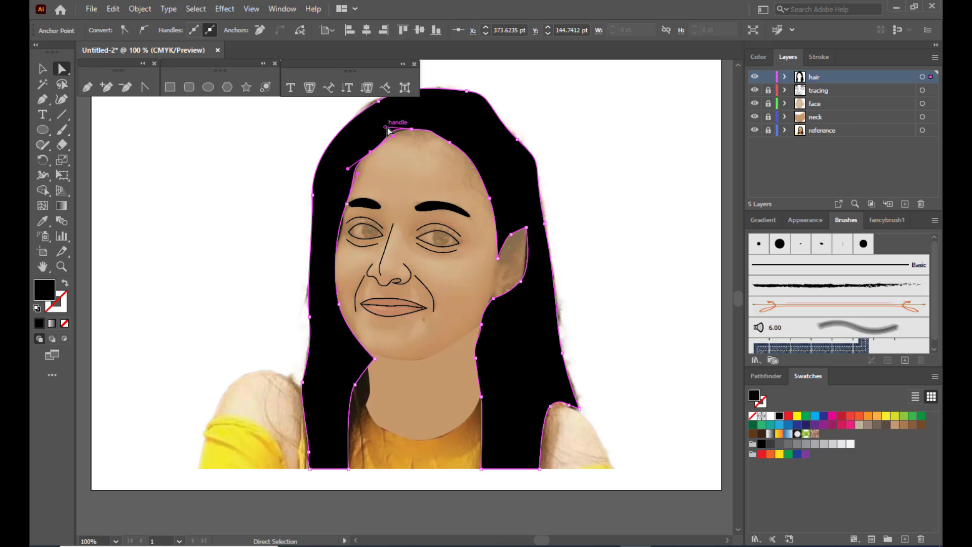
drag(387, 127, 415, 133)
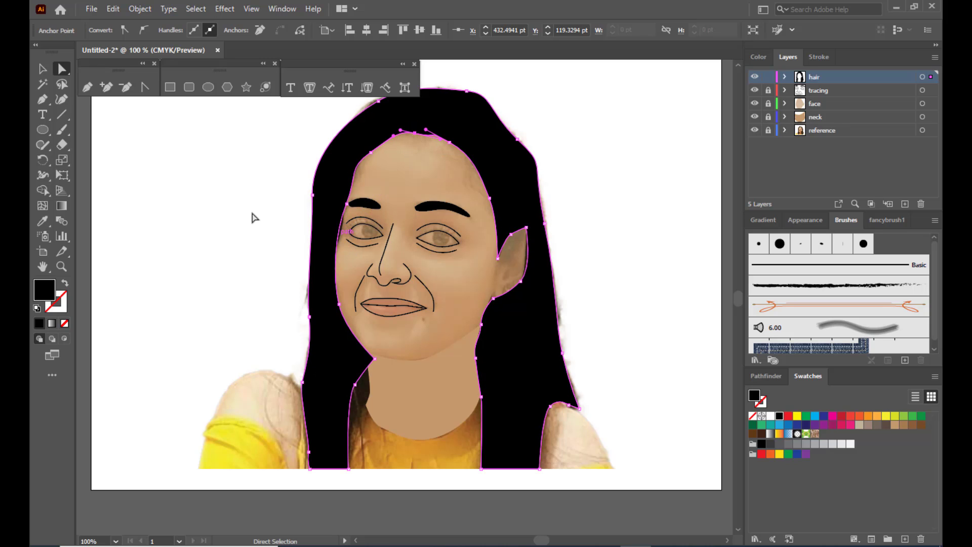
Add an anchor point to the hair's inner edge beside the left-hand eye, then fit that edge to the face and neck
click(106, 86)
click(338, 226)
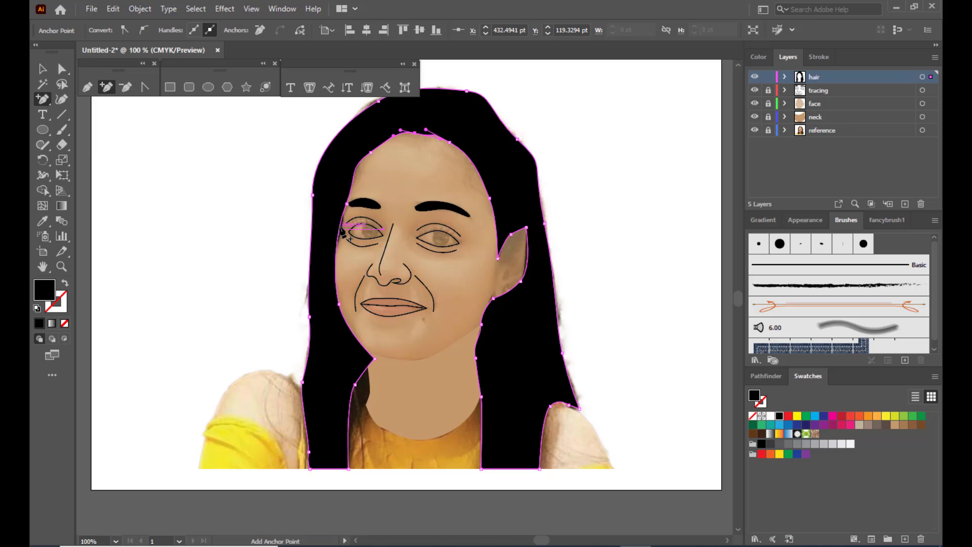
click(62, 68)
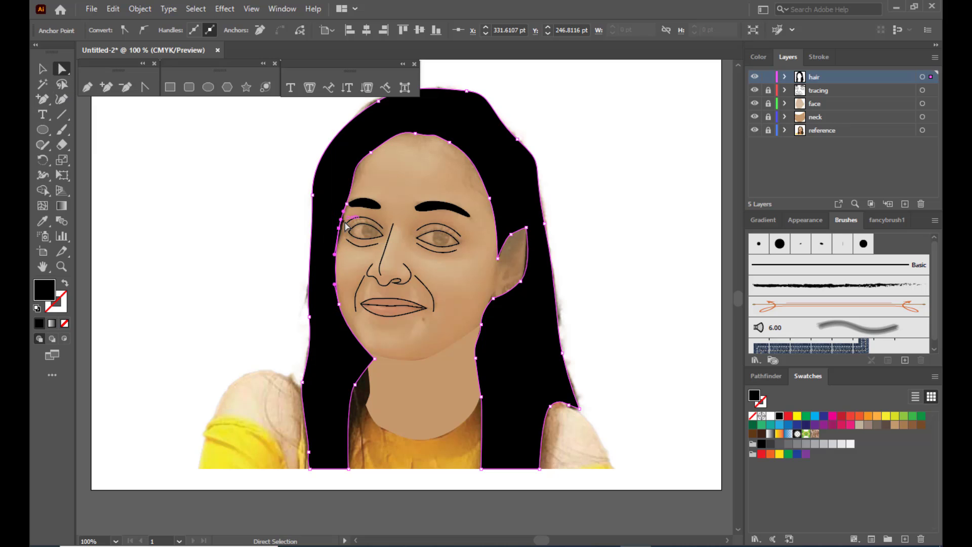
drag(340, 228, 343, 234)
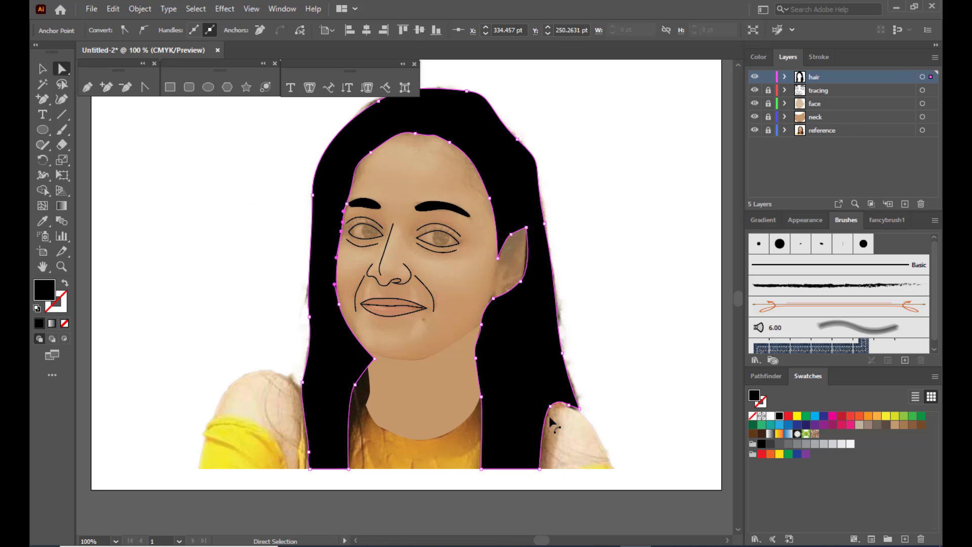
drag(354, 384, 366, 407)
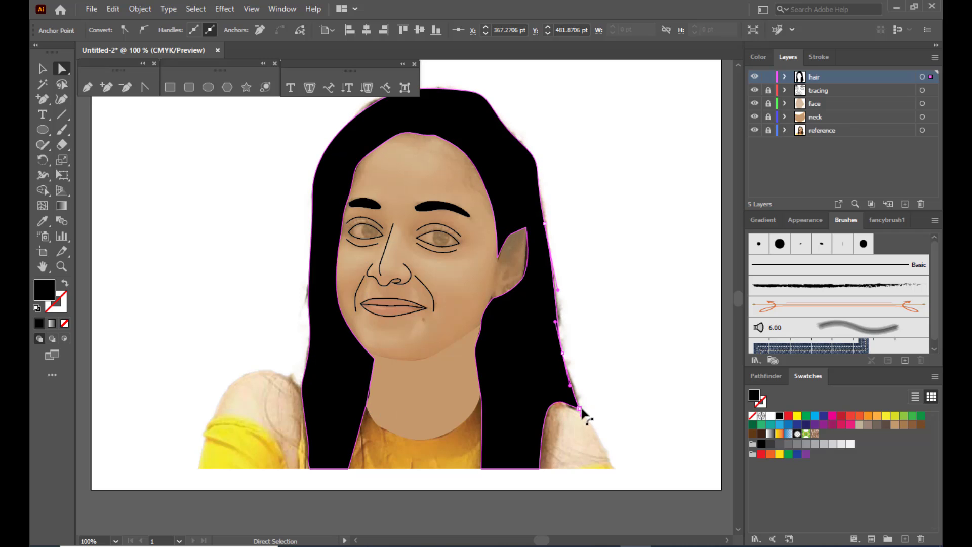
click(597, 385)
Smooth the crown of the hair shape by moving its upper anchor points and handles to match the photo
scroll(436, 173, up, 1)
click(435, 169)
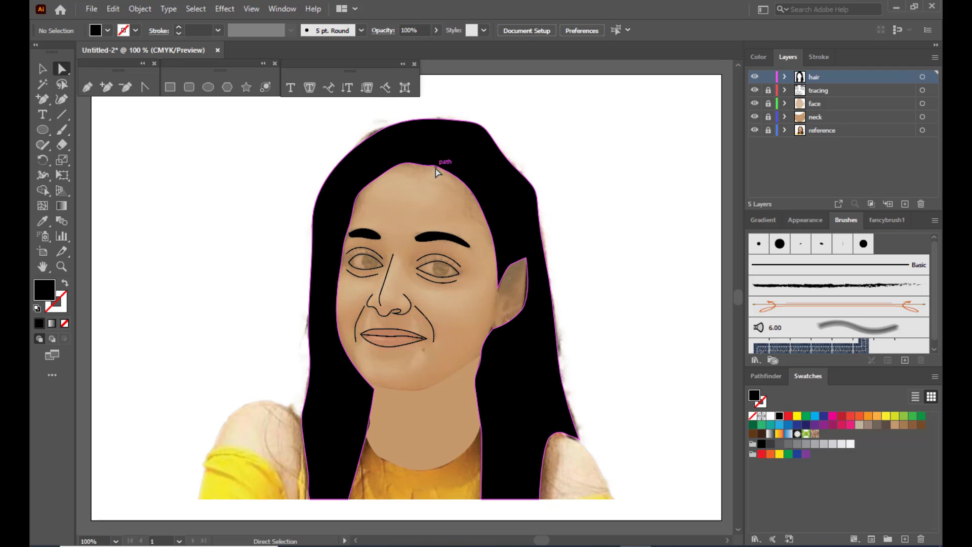
click(376, 133)
drag(378, 131, 375, 130)
drag(464, 122, 486, 140)
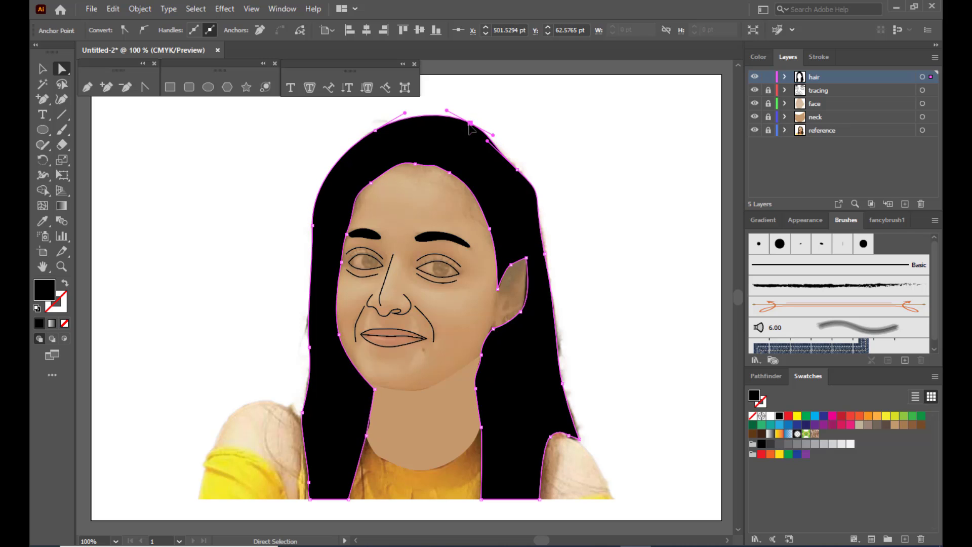
click(597, 166)
Add a new layer above the hair layer and name it body
scroll(597, 166, down, 2)
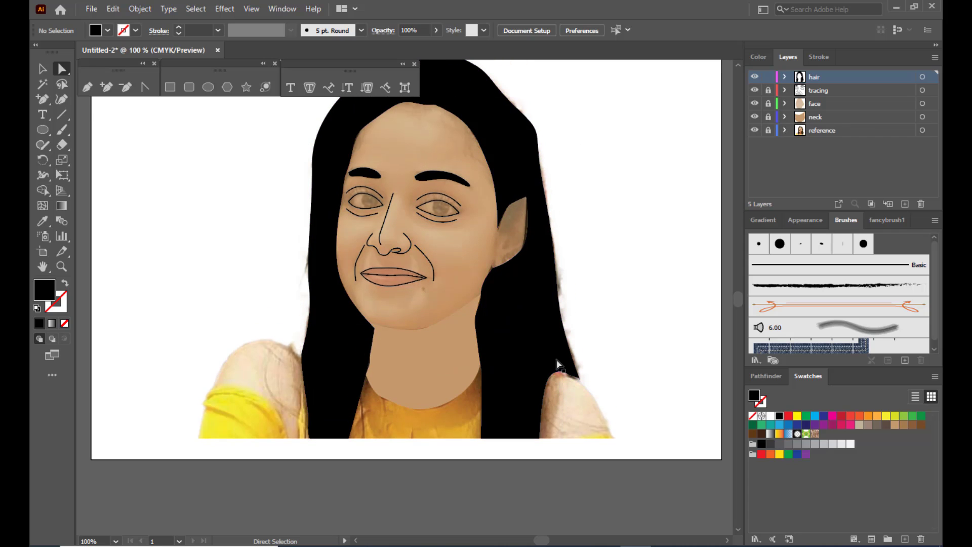
click(905, 203)
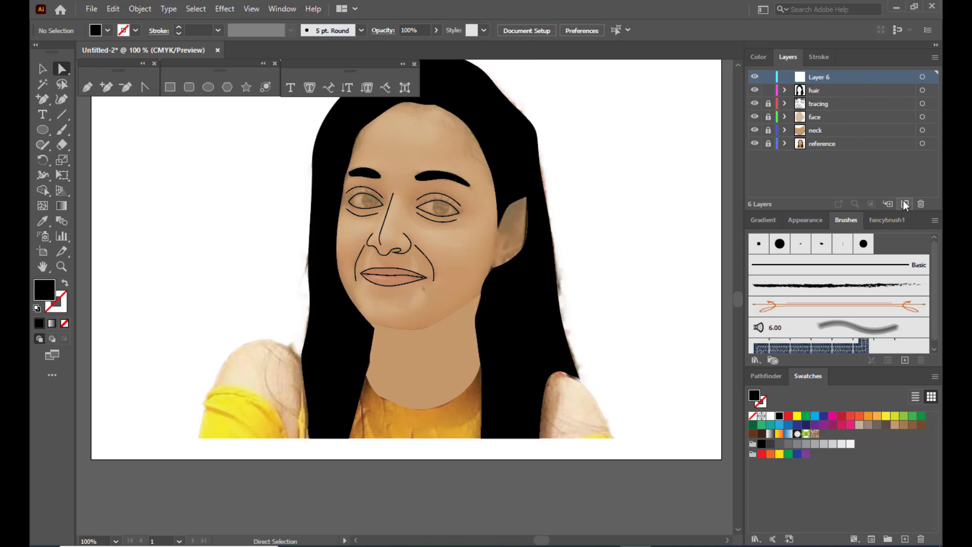
double_click(821, 76)
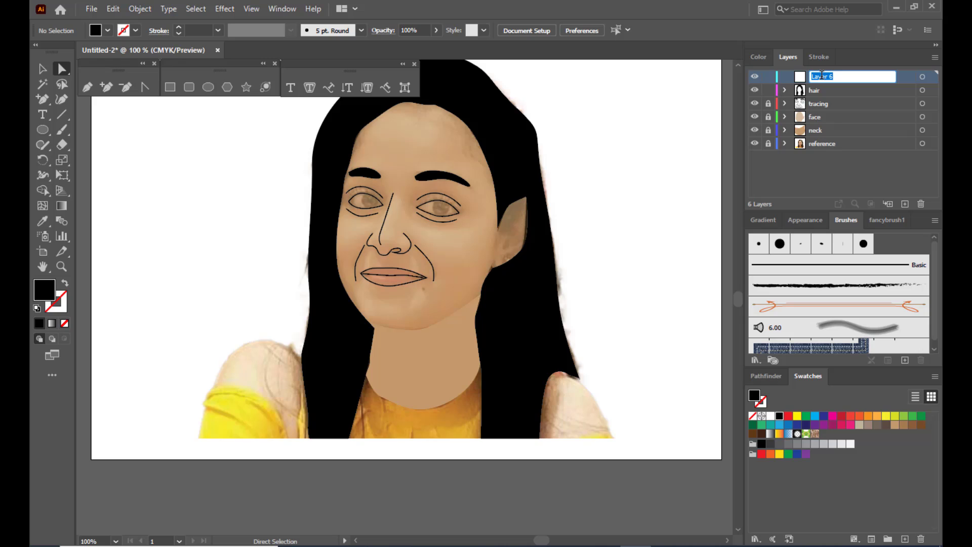
text(body)
key(Return)
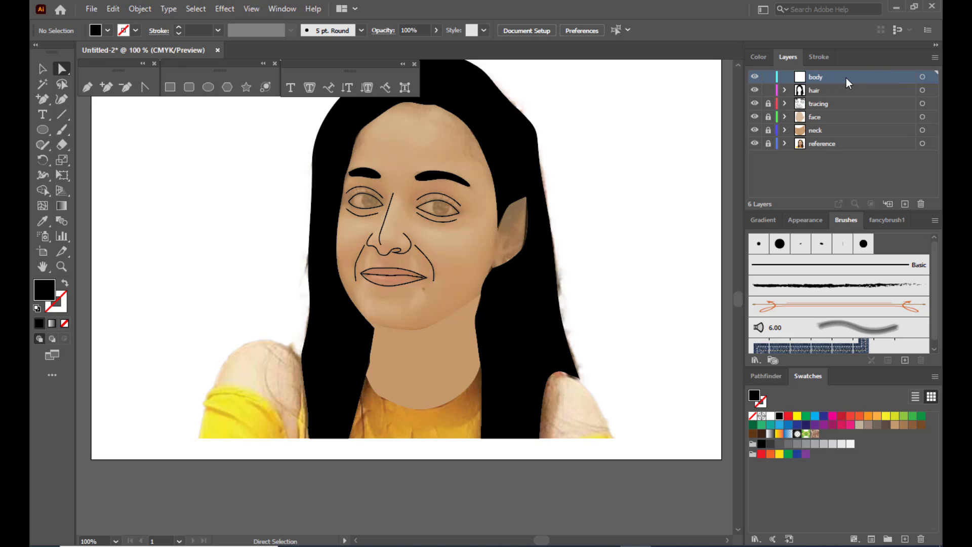
Move the body layer below hair, then start the body outline with the Pen tool over the left-hand shoulder to the neck
drag(852, 77, 848, 104)
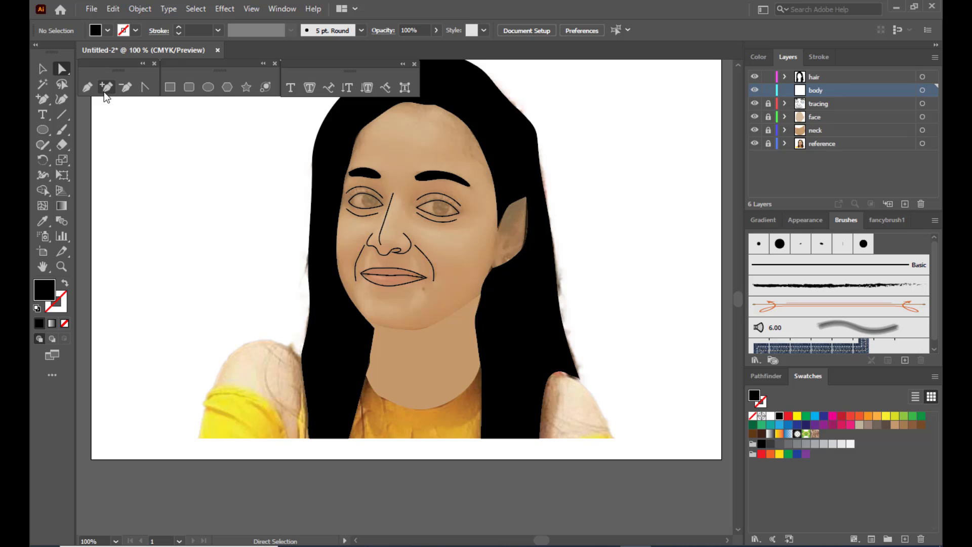
click(87, 88)
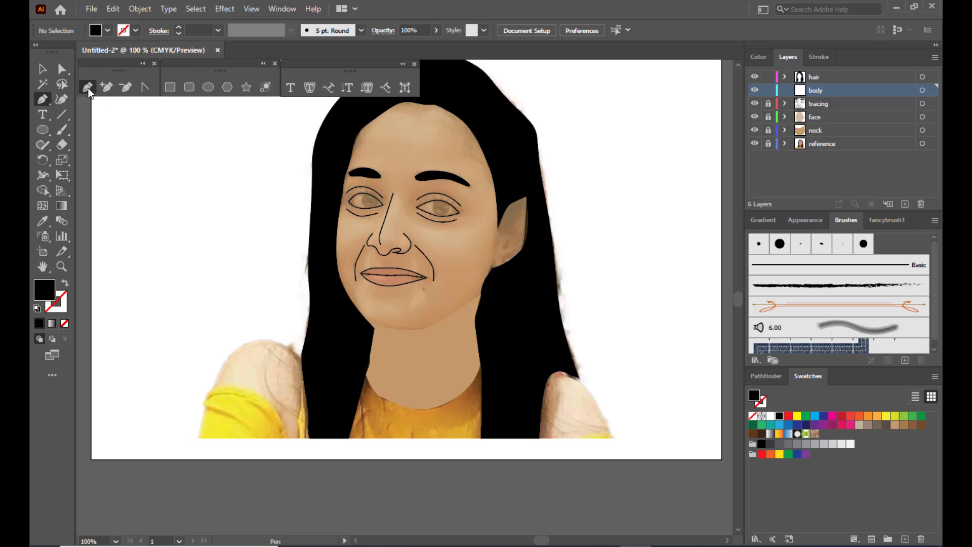
click(196, 437)
drag(231, 350, 340, 350)
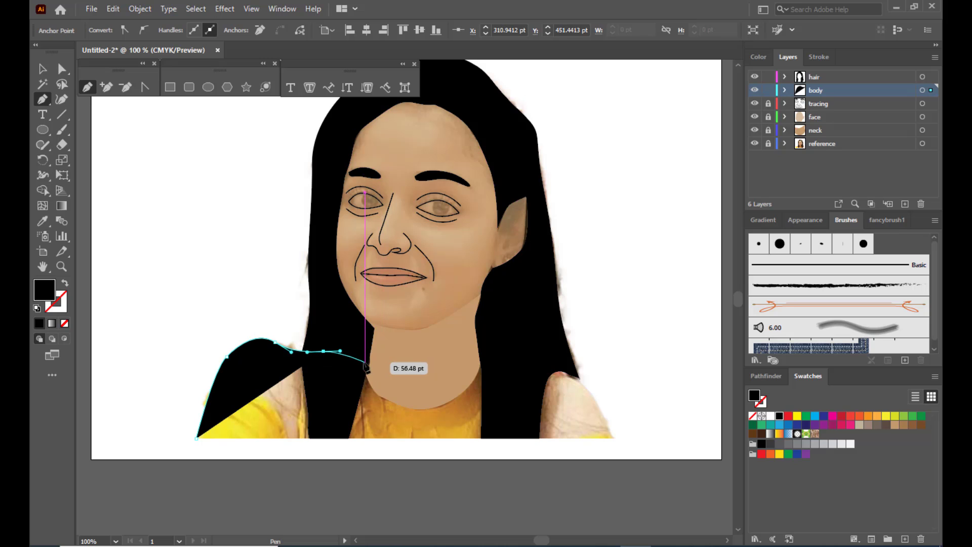
click(367, 365)
Continue the body outline along the neckline and over the right-hand shoulder, and close it along the photo's lower edge
drag(377, 395, 396, 403)
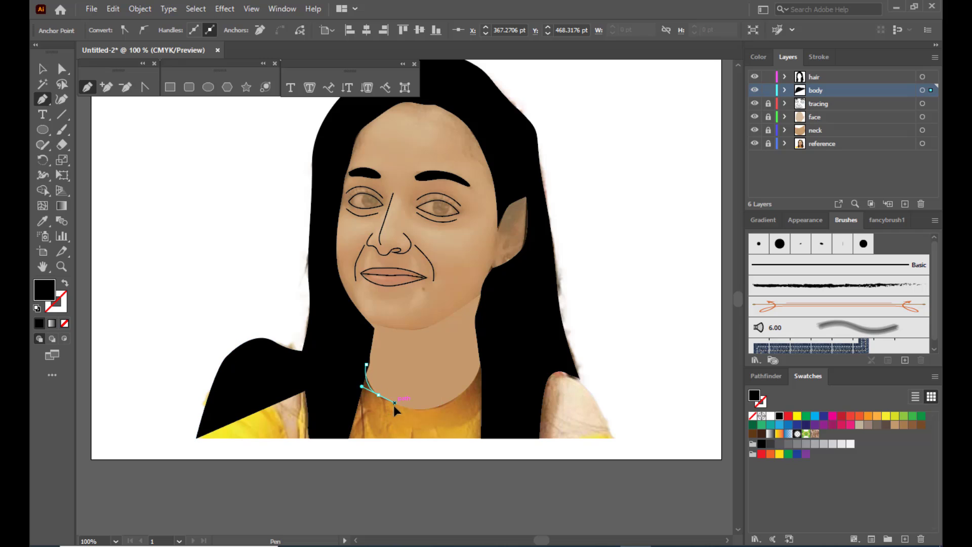
click(448, 402)
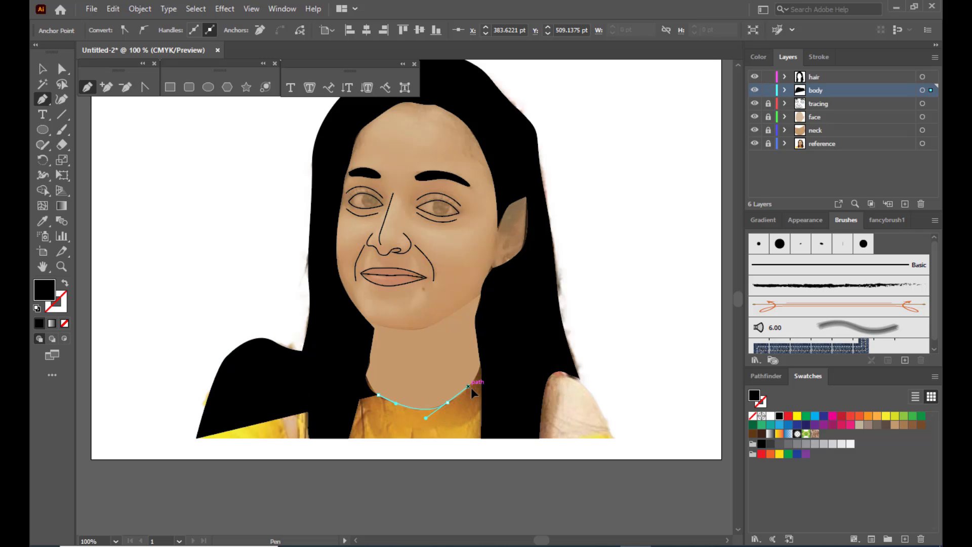
drag(470, 389, 471, 388)
click(480, 364)
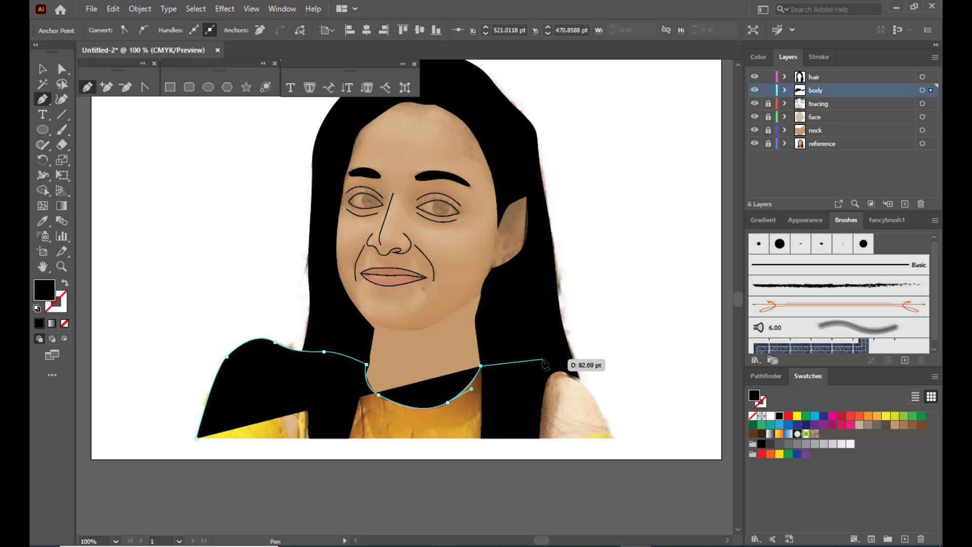
drag(543, 360, 561, 368)
drag(598, 402, 607, 422)
click(612, 437)
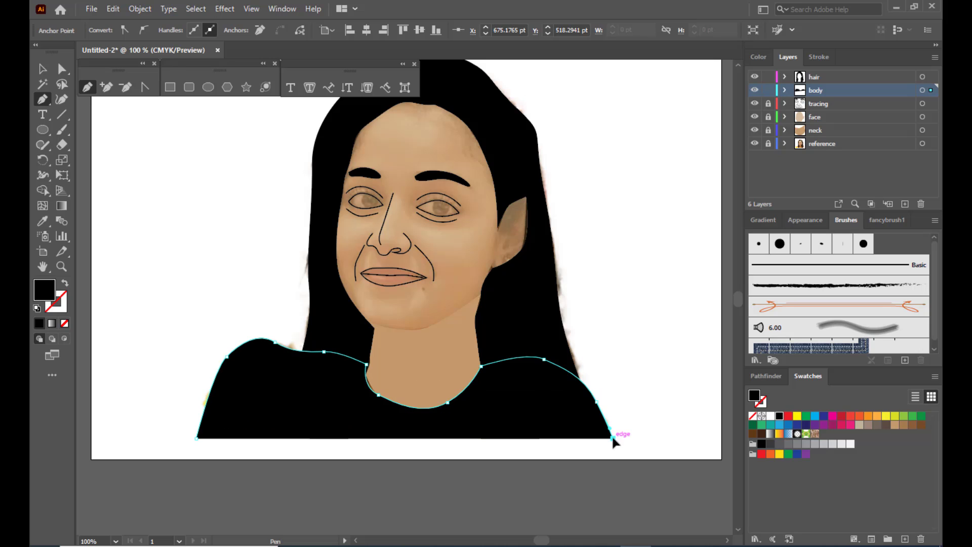
click(197, 438)
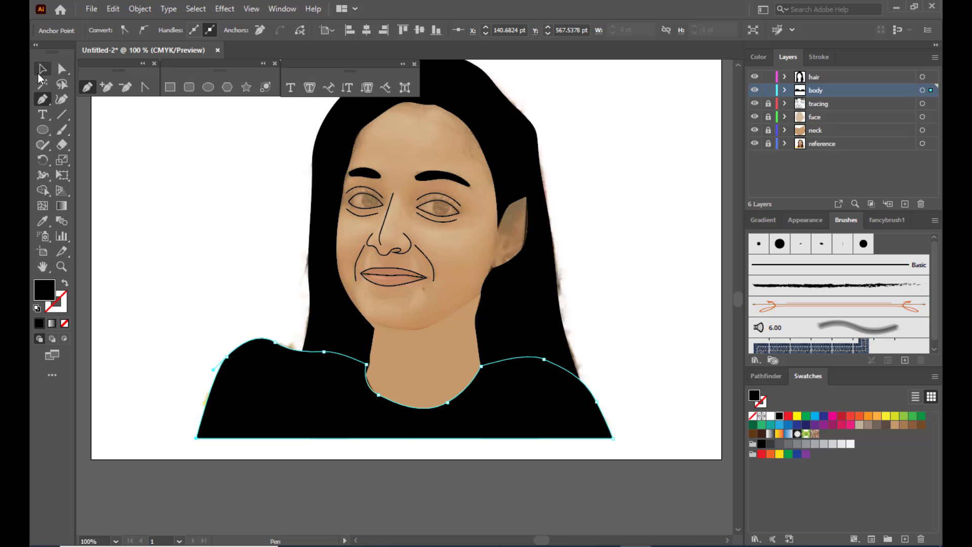
Fill the body shape with the yellow swatch and deselect it
click(42, 70)
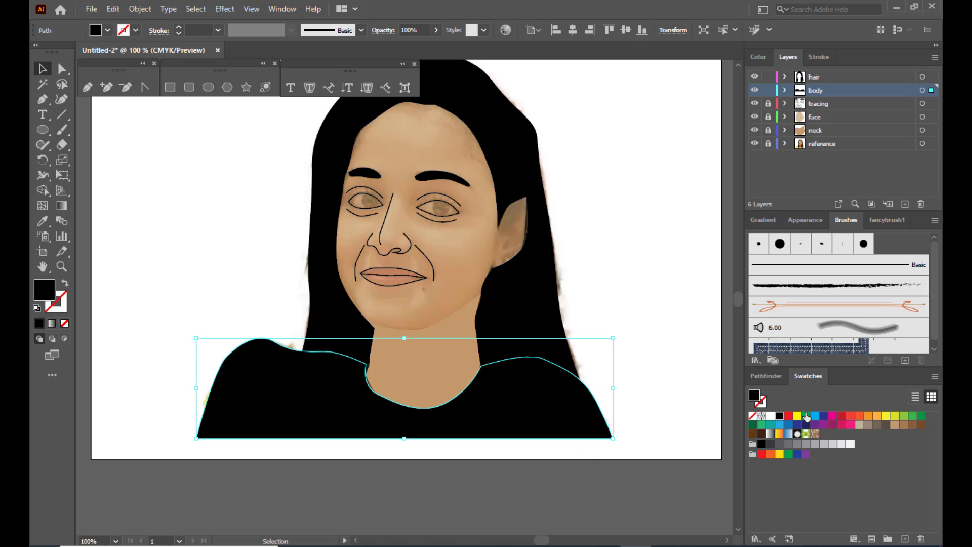
click(796, 415)
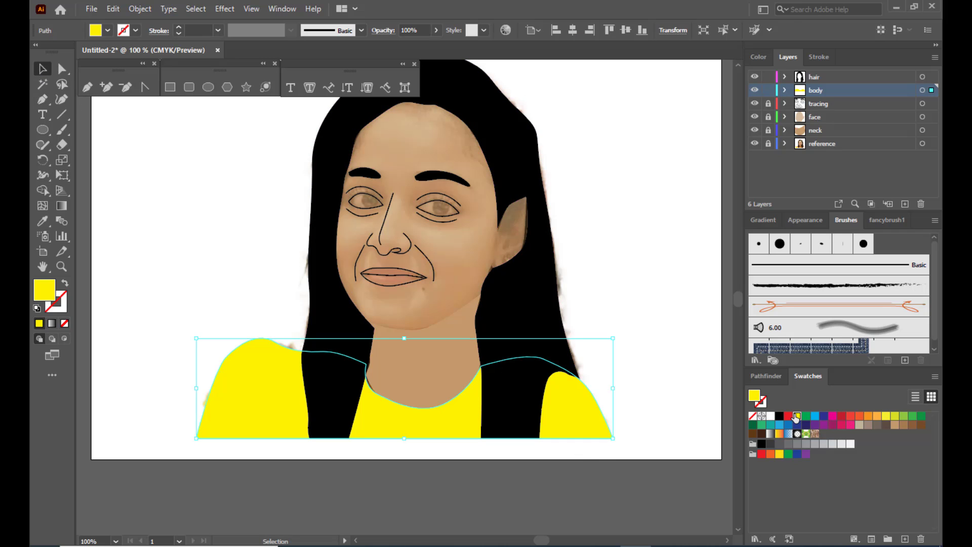
click(226, 262)
click(398, 419)
click(596, 292)
Reshape the top of the left-hand shoulder by adjusting the body shape's curve with the Direct Selection tool
click(62, 69)
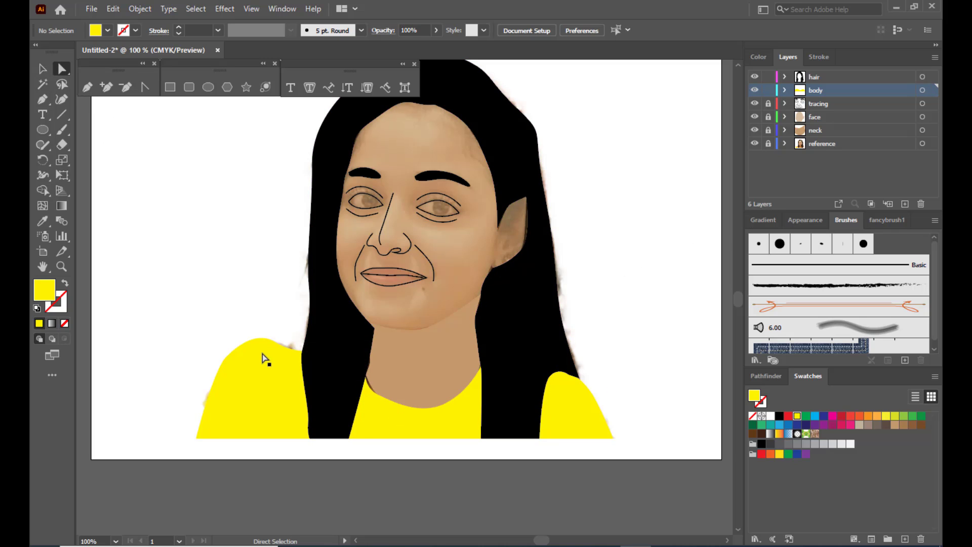
click(272, 342)
drag(273, 344, 255, 340)
click(324, 351)
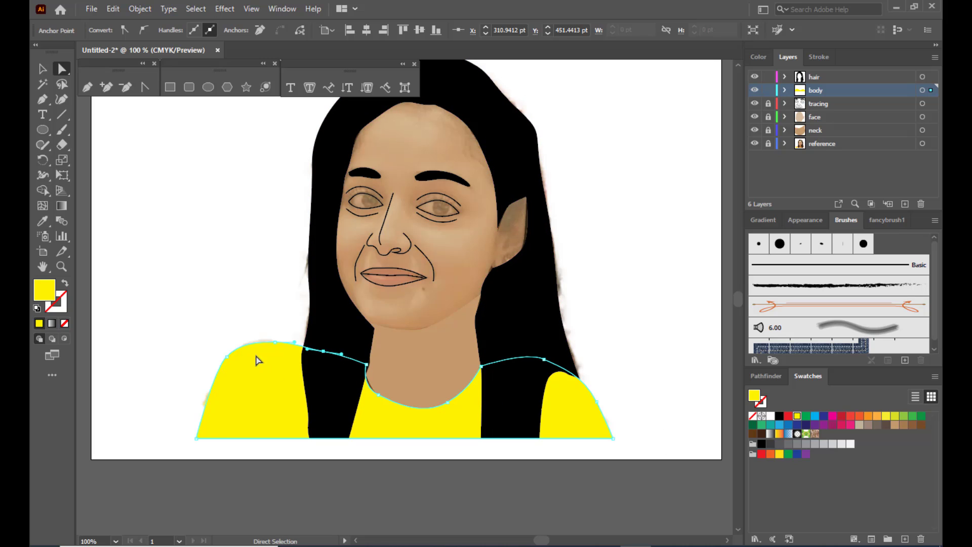
click(226, 356)
click(202, 302)
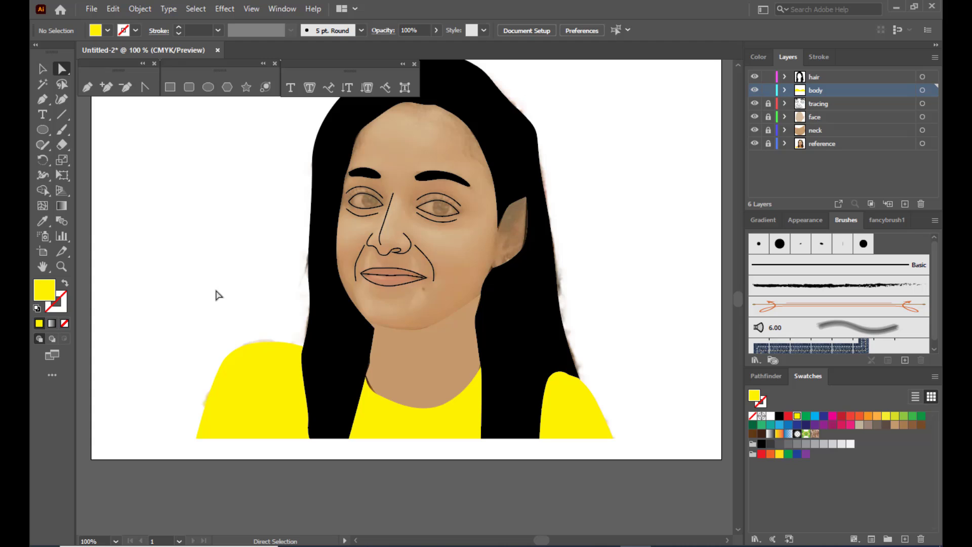
Unlock the tracing, face, neck and reference layers and set the face shape's opacity to 100%
drag(768, 115, 767, 149)
click(446, 145)
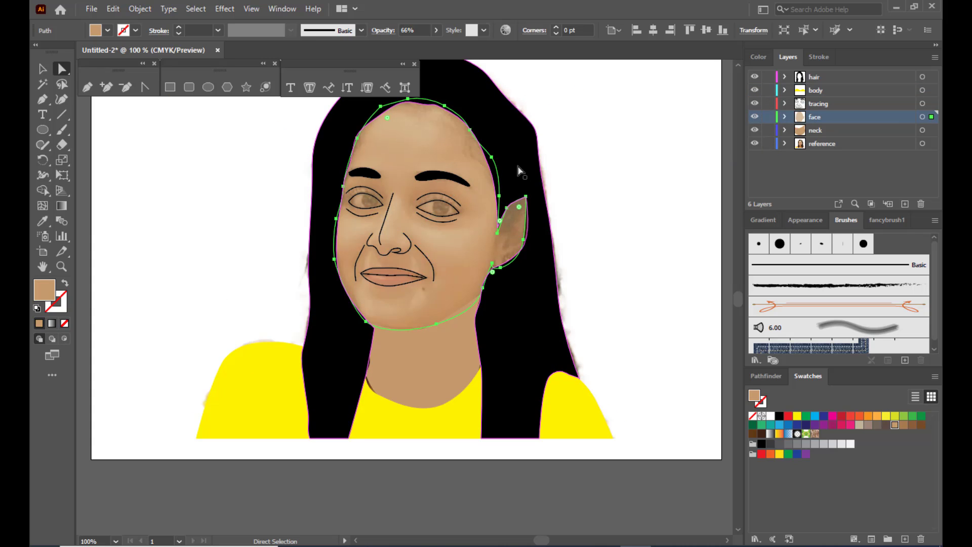
scroll(458, 101, up, 2)
click(436, 31)
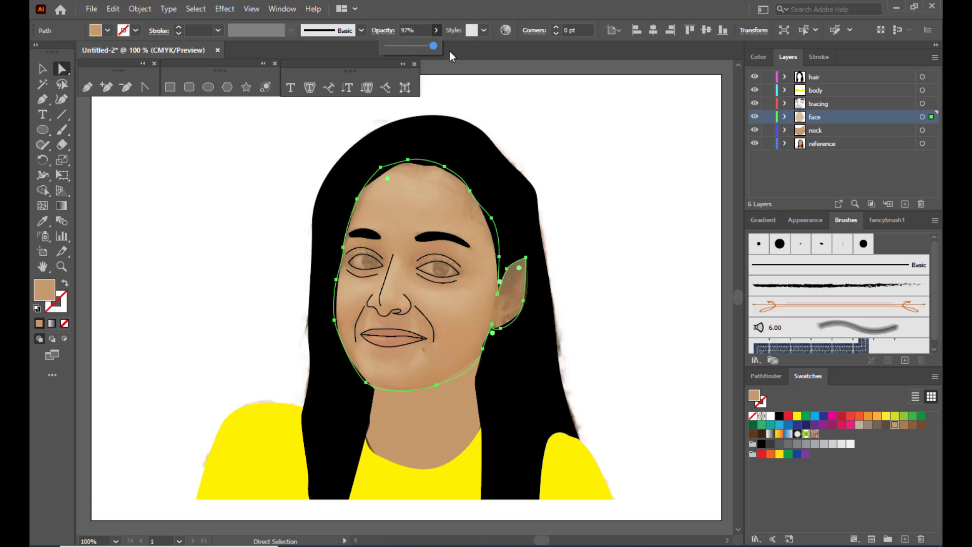
drag(450, 51, 457, 54)
click(613, 125)
click(684, 215)
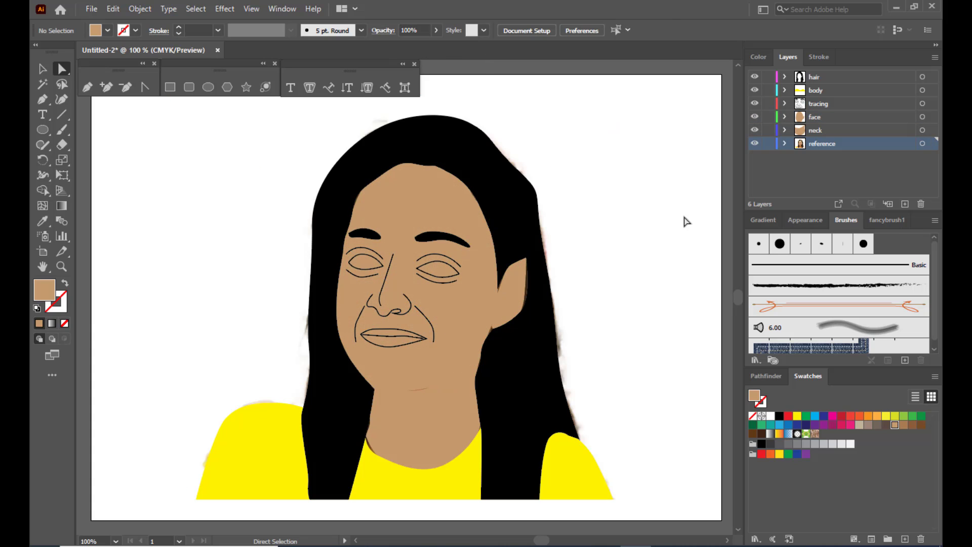
click(436, 432)
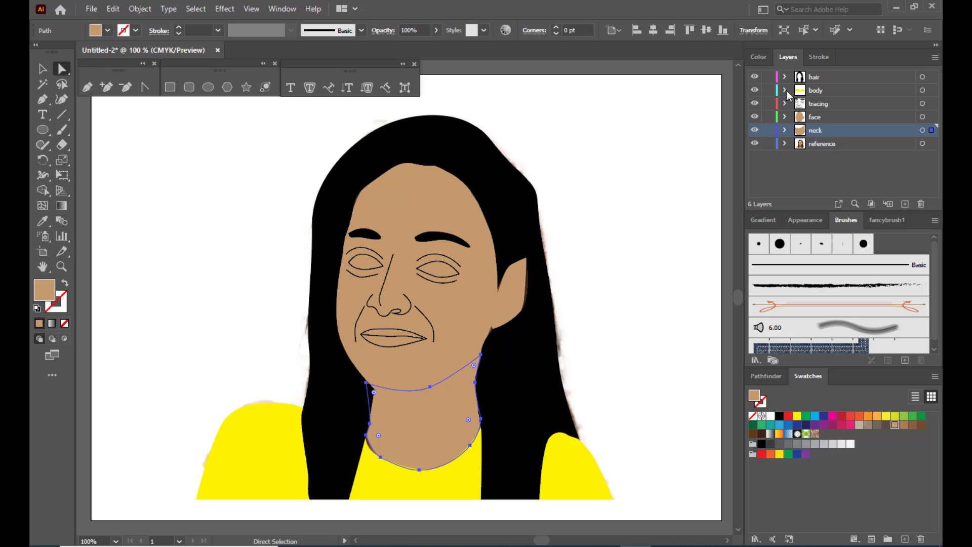
click(673, 190)
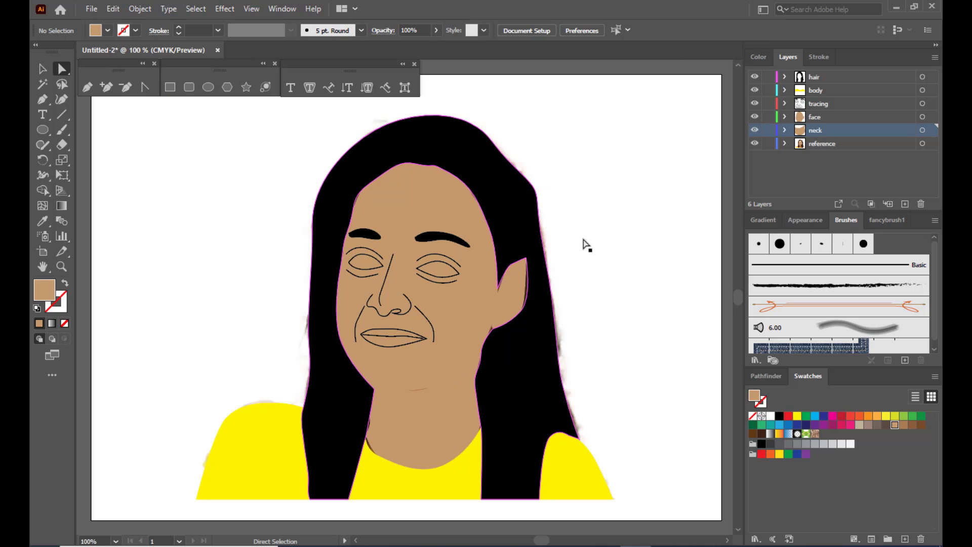
click(407, 373)
click(629, 241)
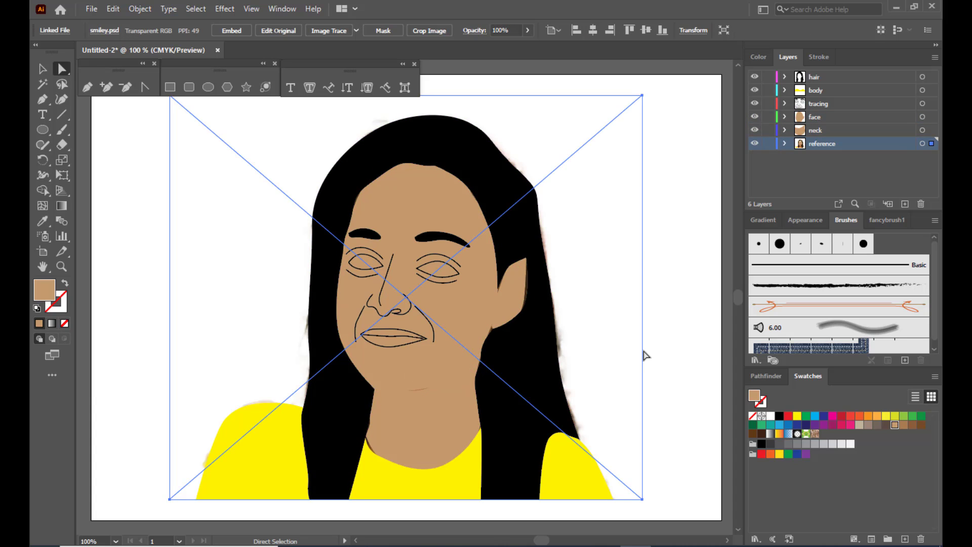
click(90, 267)
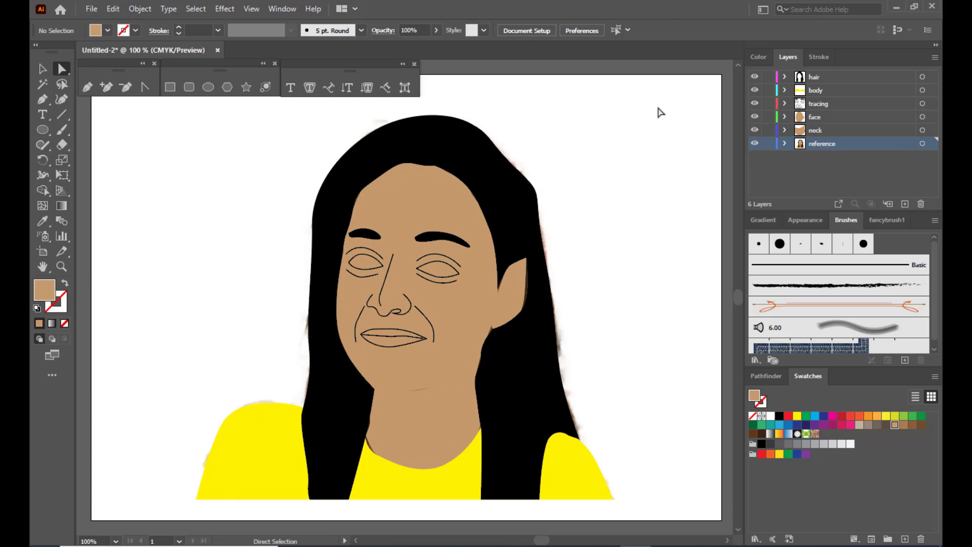
scroll(660, 108, down, 2)
scroll(660, 109, up, 2)
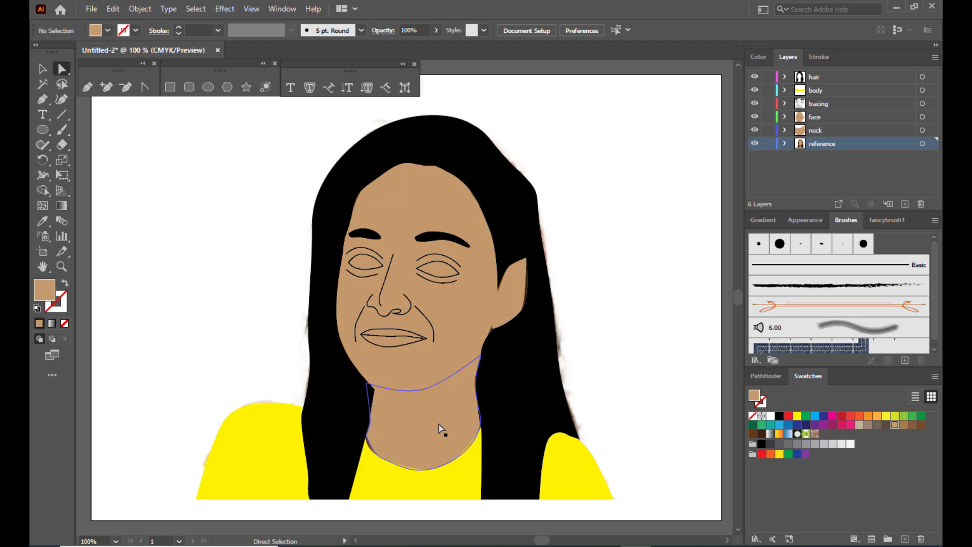
Give the face shape a dark brown stroke with colour #352824
click(412, 366)
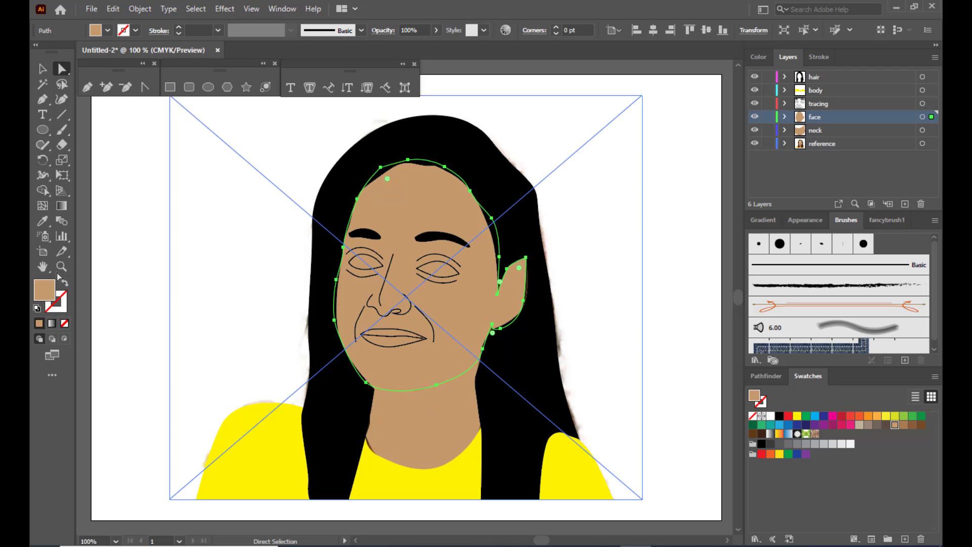
click(66, 307)
double_click(62, 307)
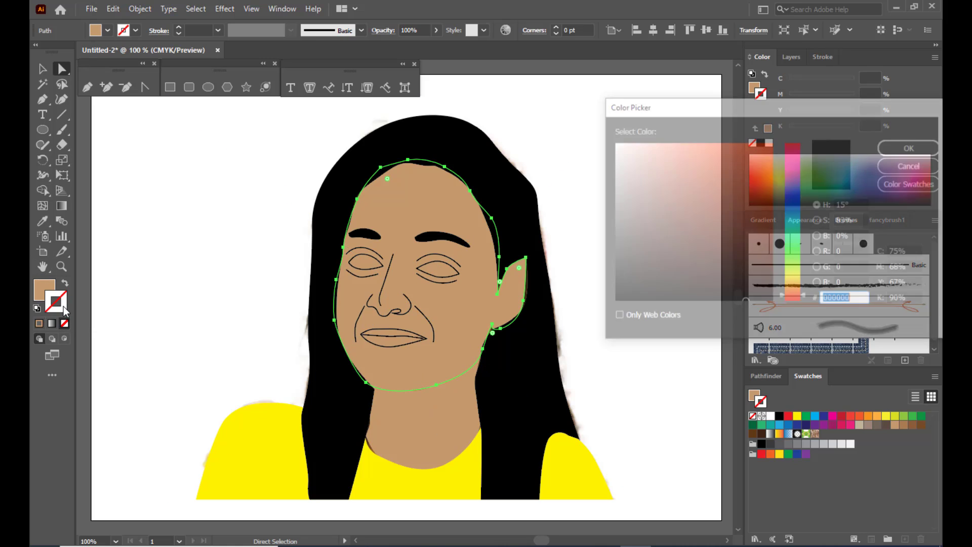
click(664, 268)
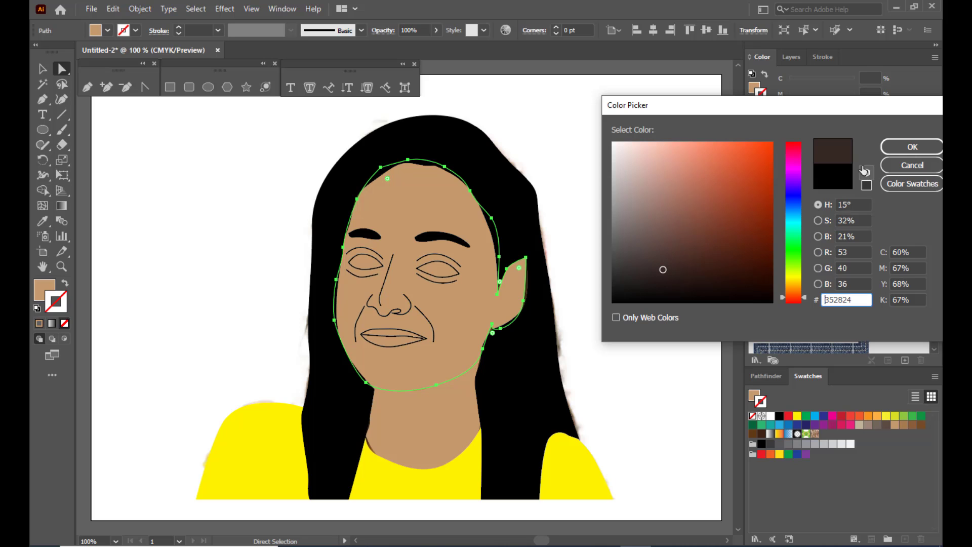
click(903, 148)
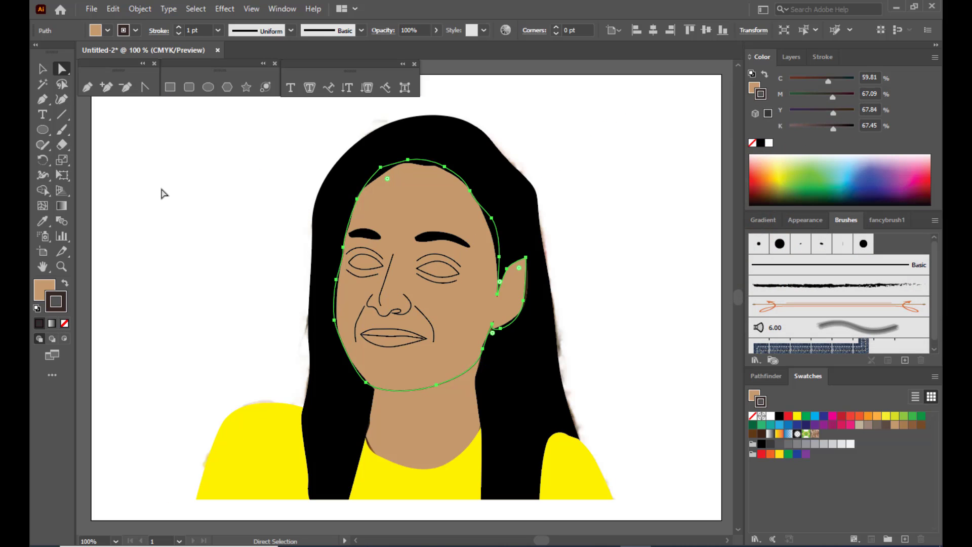
click(160, 191)
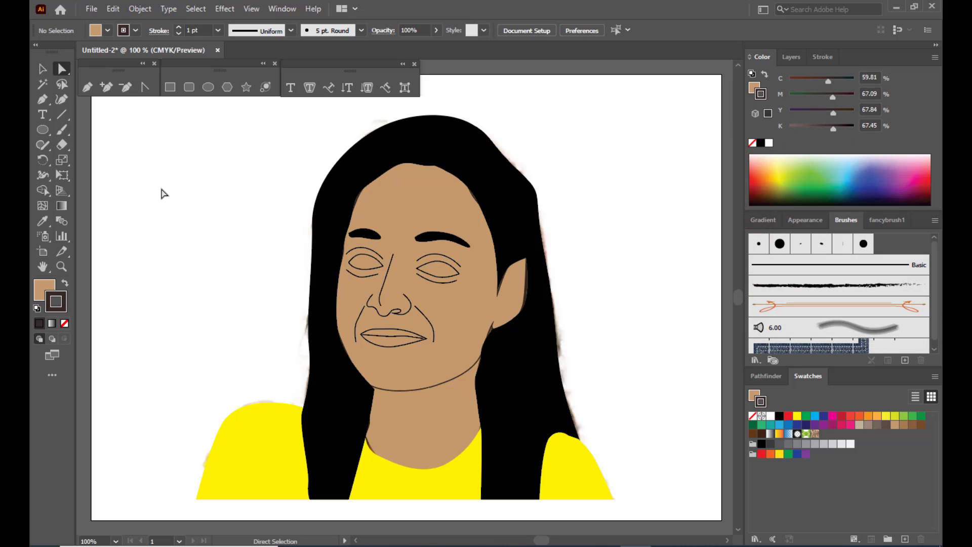
Lock the face layer and clear the selection
click(791, 57)
key(v)
click(278, 194)
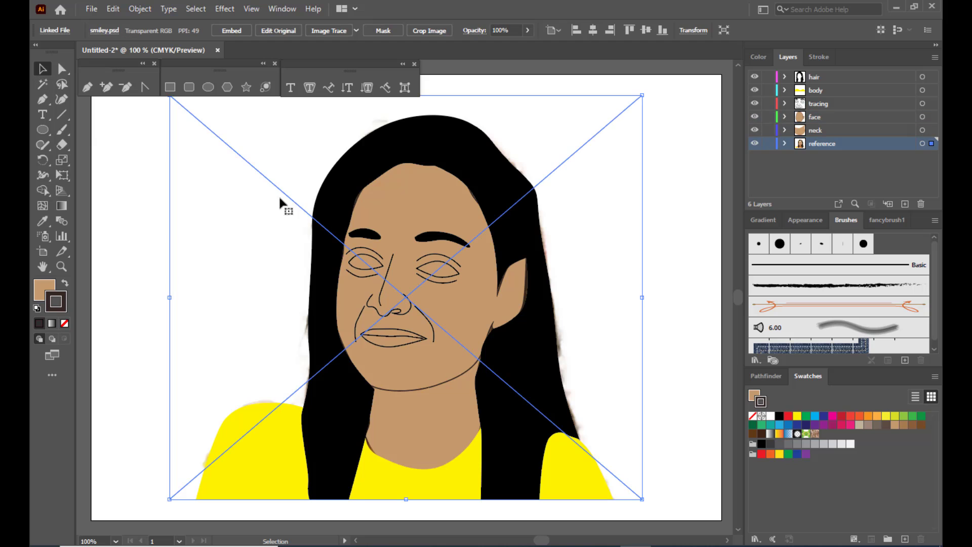
key(a)
click(825, 117)
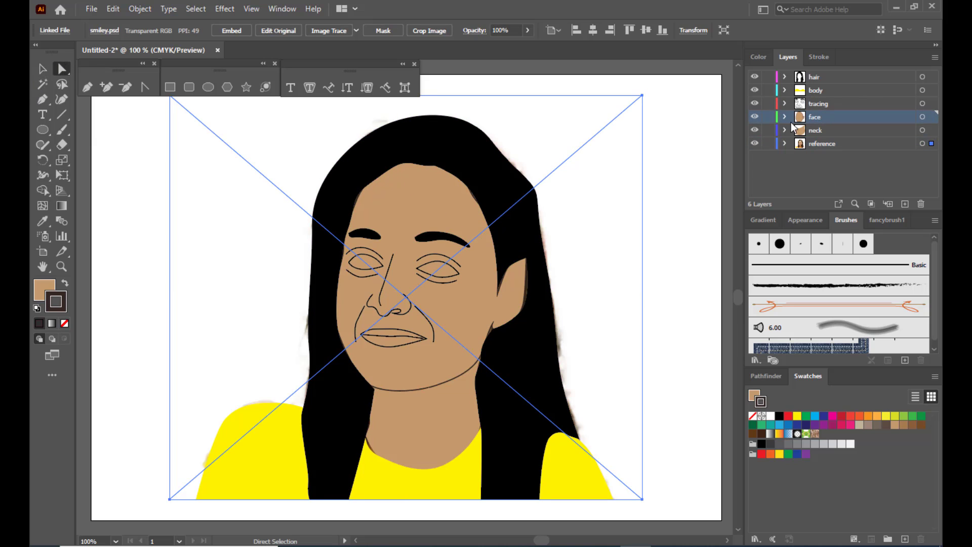
click(768, 117)
click(678, 158)
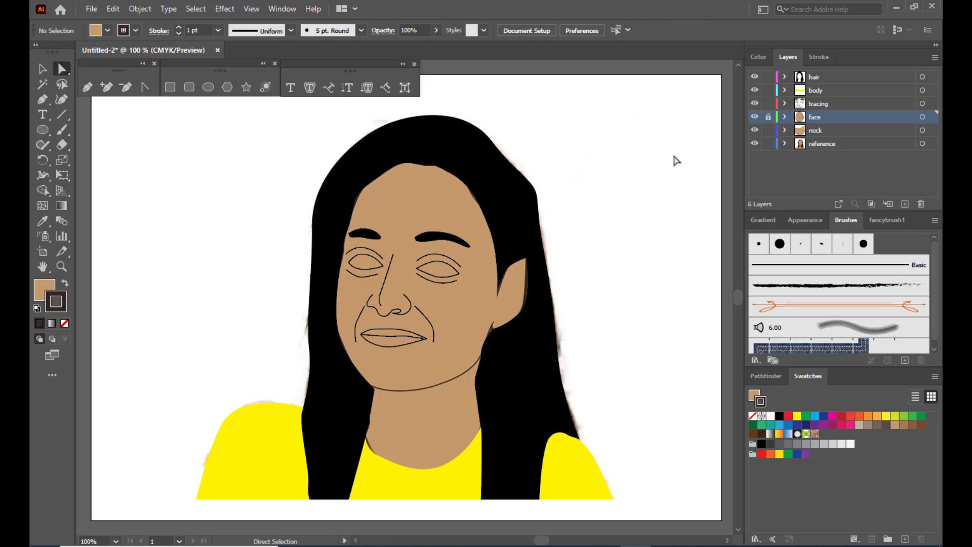
Apply the elliptical width profile, tapered at both ends, to the right-hand eye outline and lock the reference layer
click(45, 72)
click(429, 262)
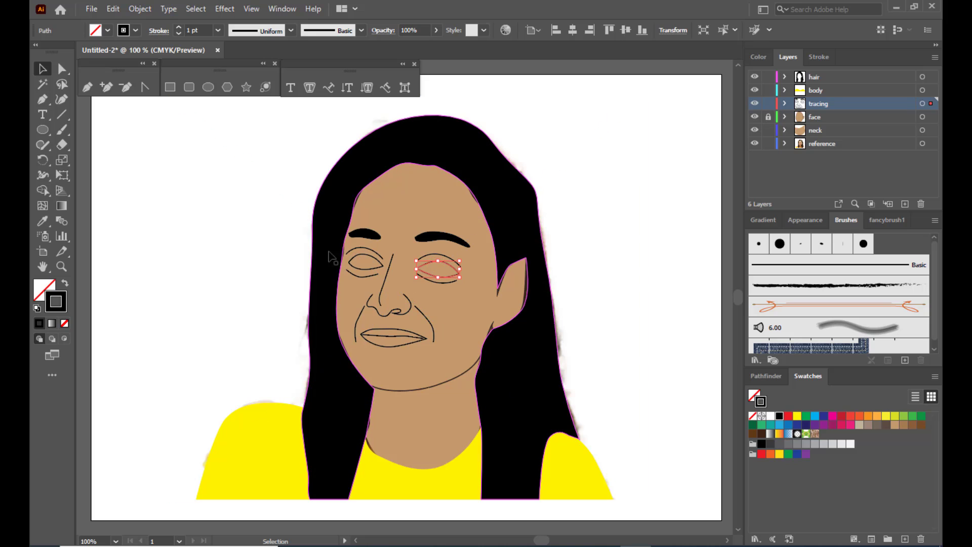
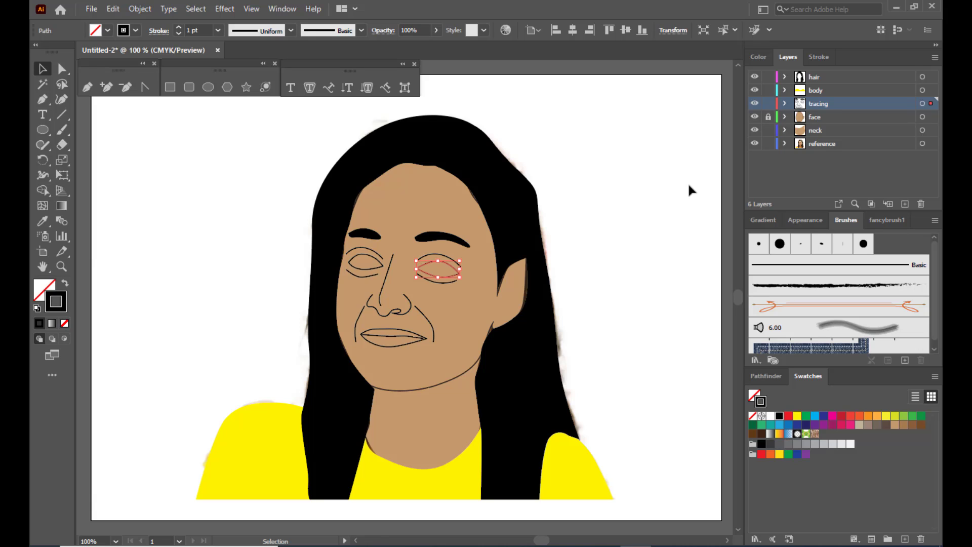
click(683, 188)
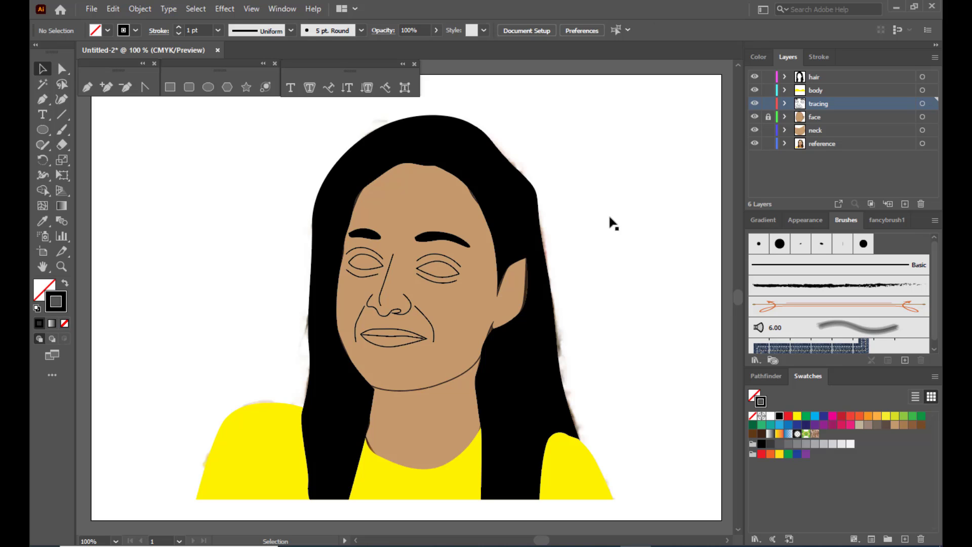
click(438, 265)
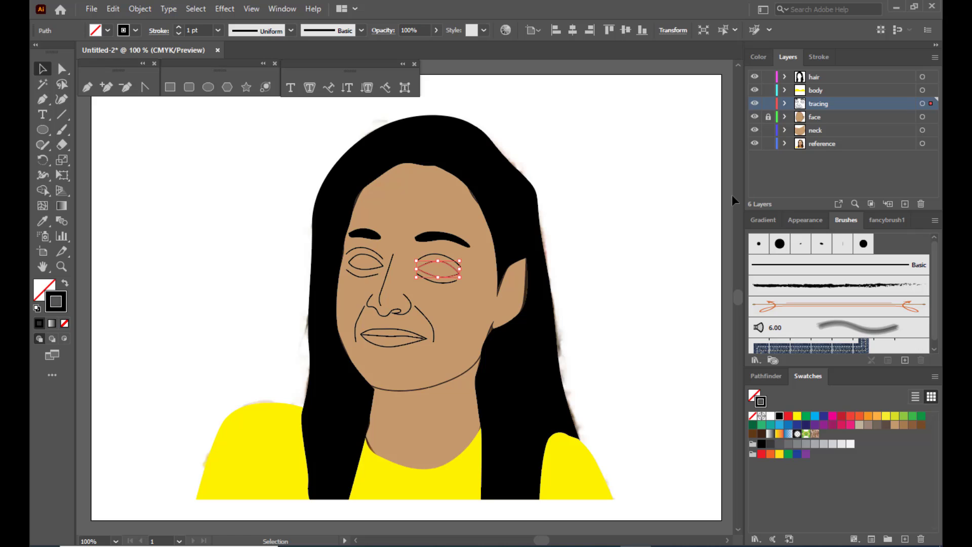
key(ctrl+equal)
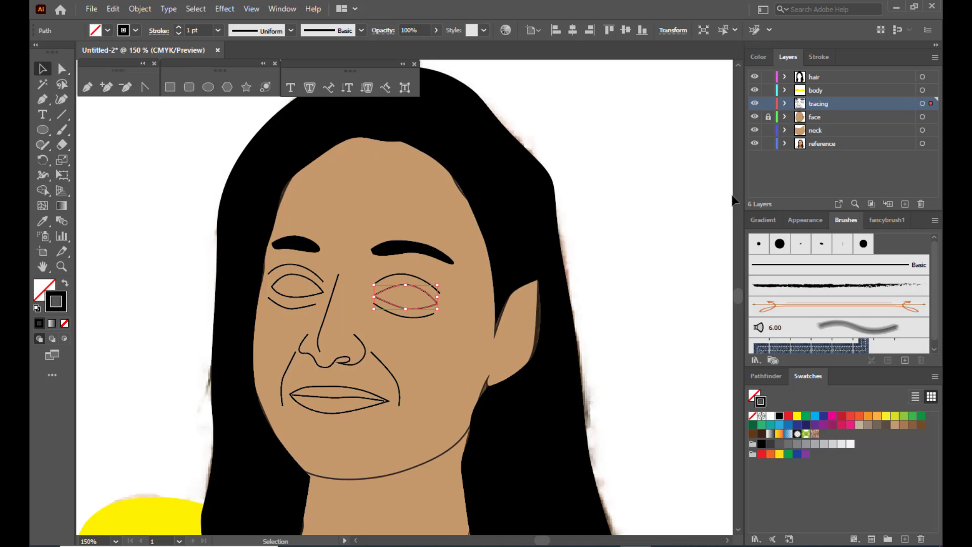
click(290, 30)
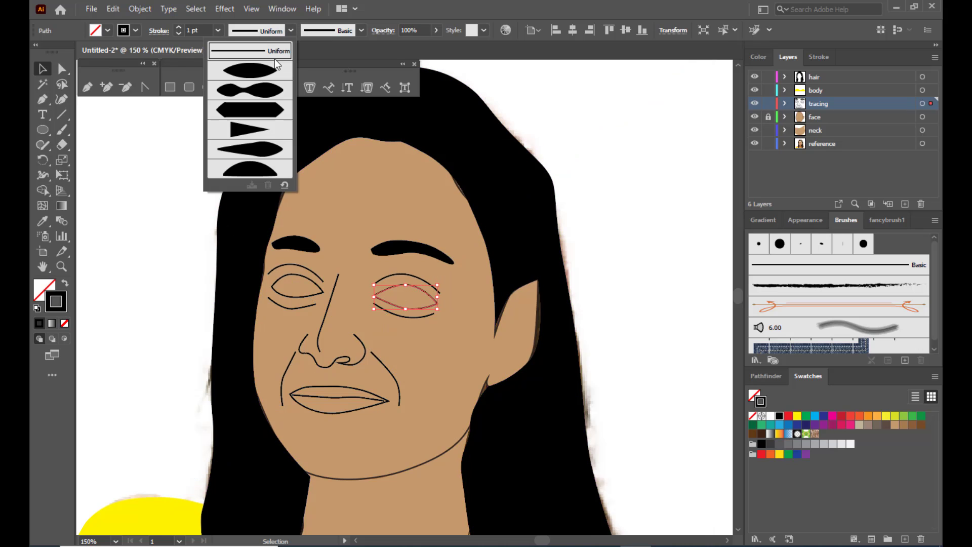
click(244, 71)
click(614, 143)
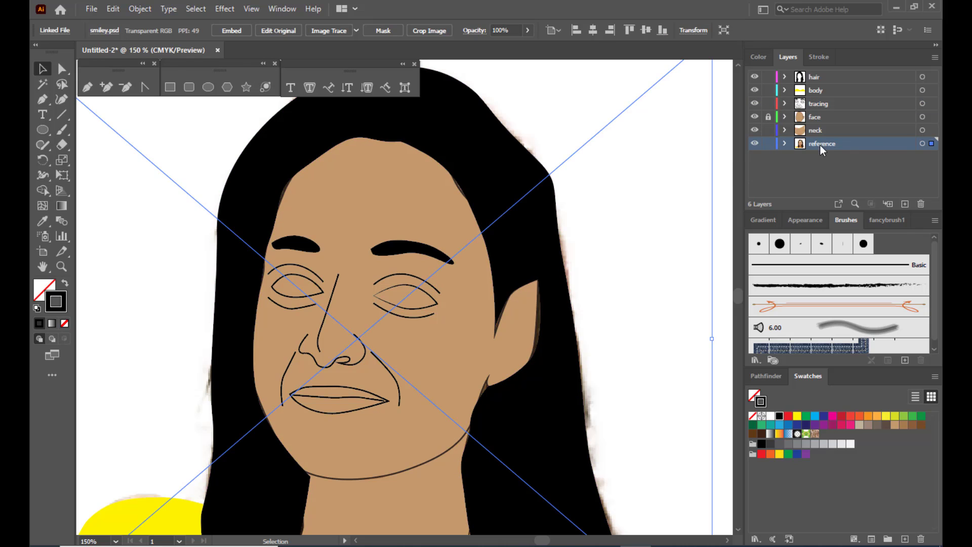
click(769, 144)
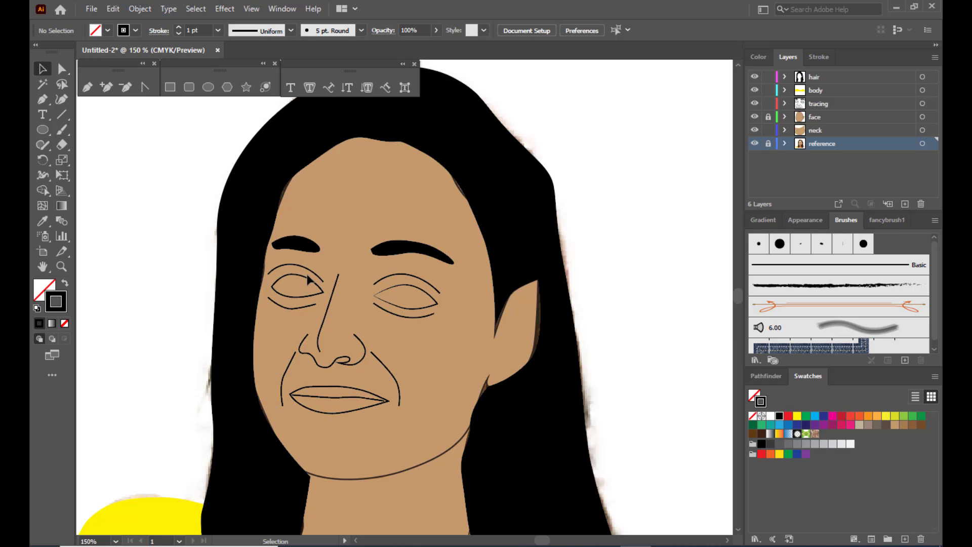
Give the left-hand eye outline the elliptical variable width profile that tapers at both ends
click(289, 277)
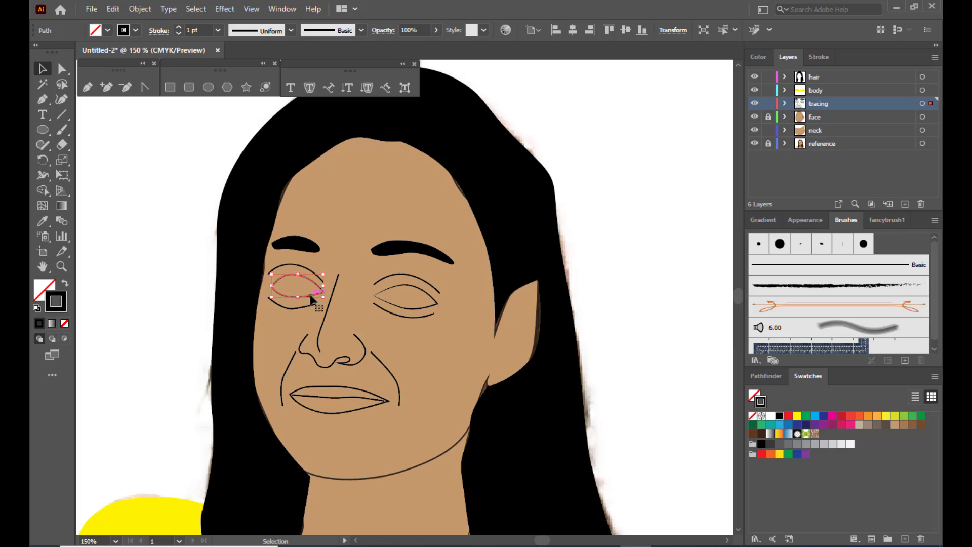
click(291, 31)
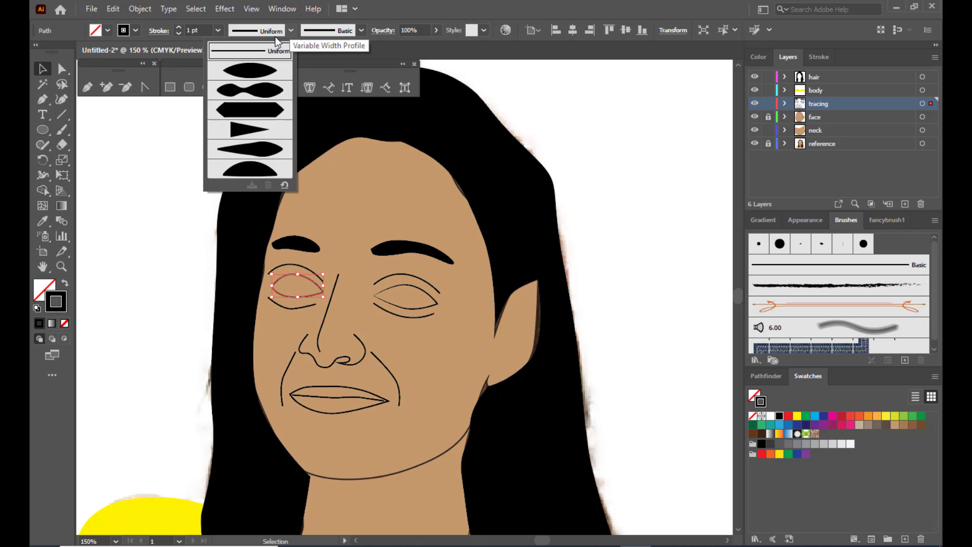
click(242, 73)
click(603, 106)
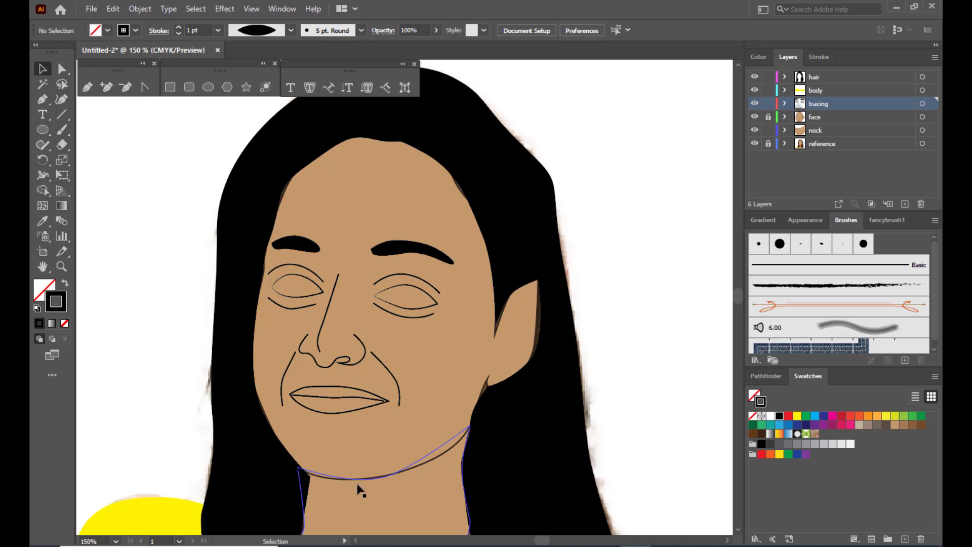
Apply the elliptical tapered width profile to the nose bridge line and the crease under the left-hand eye
click(326, 318)
click(291, 30)
click(248, 74)
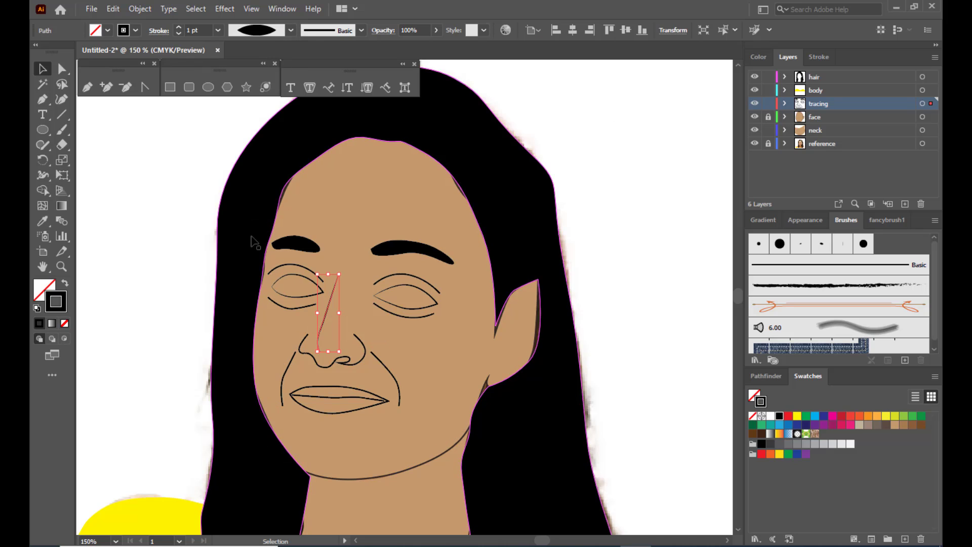
click(281, 304)
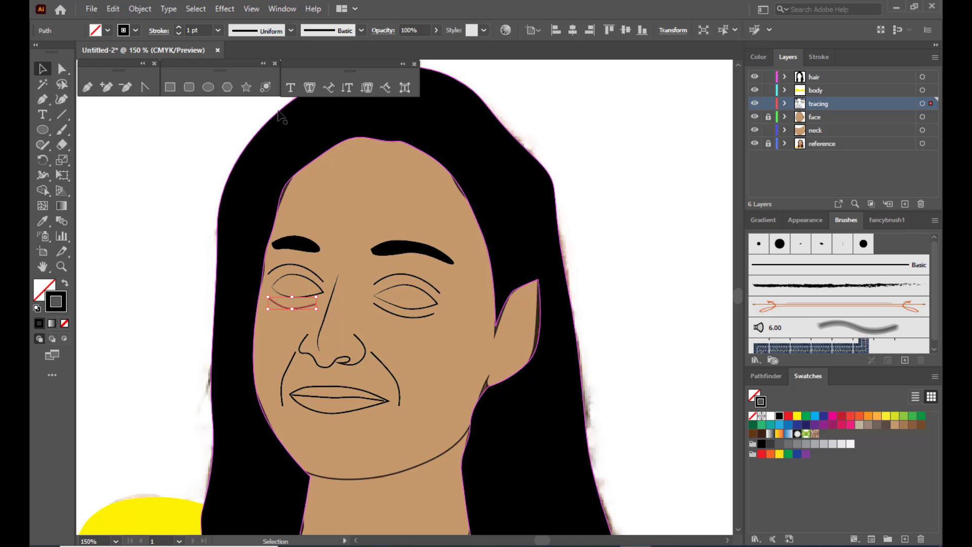
click(291, 30)
click(238, 63)
click(555, 310)
Give the right-hand smile line the double-bulge width profile and the left-hand smile line the elliptical tapered profile
click(395, 393)
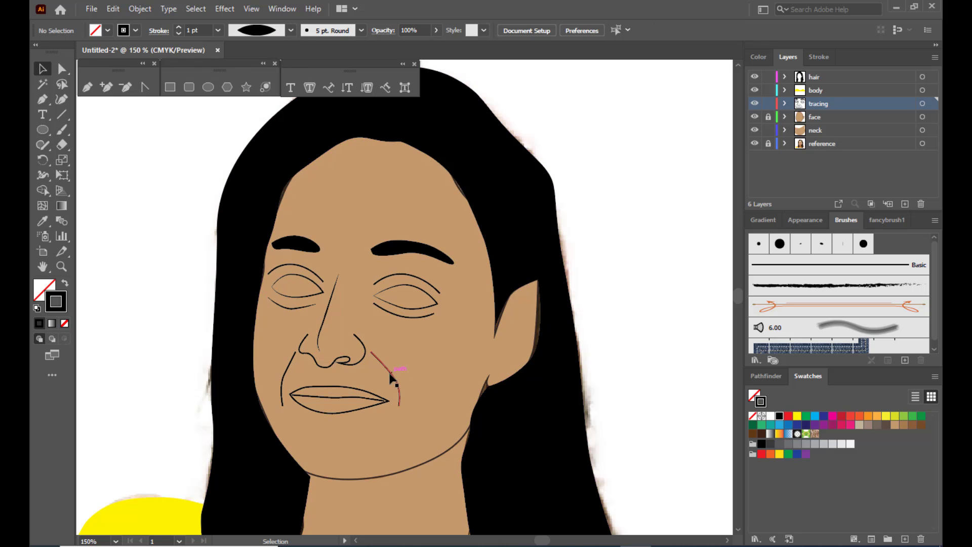
click(291, 30)
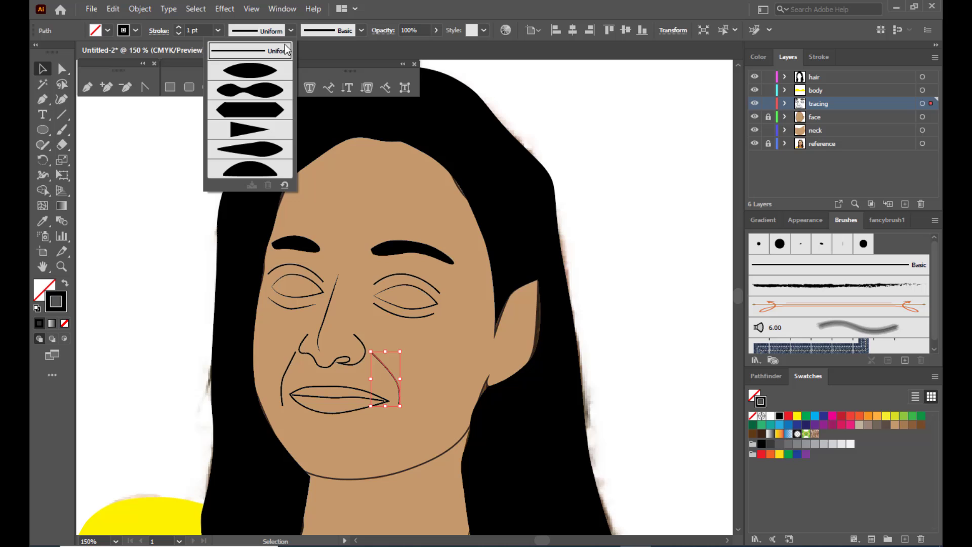
click(261, 100)
click(145, 229)
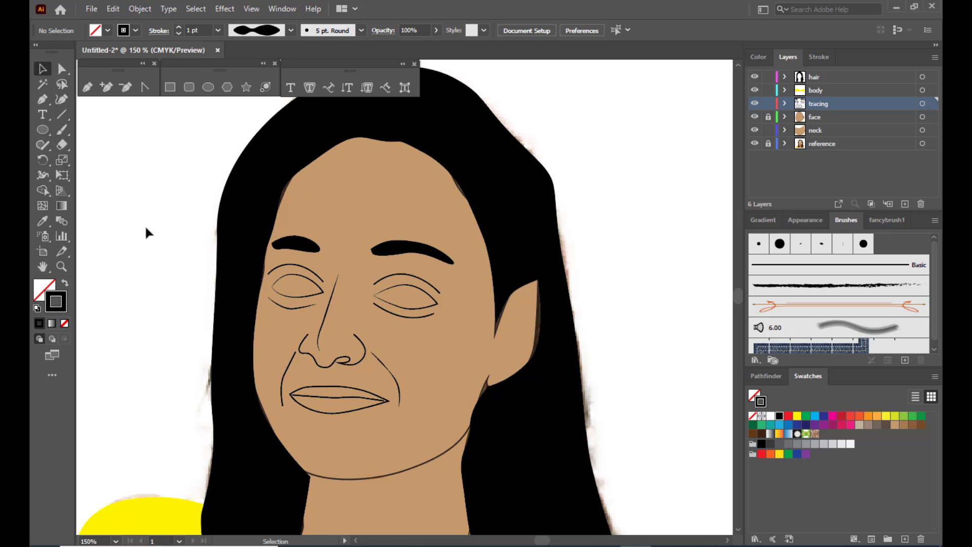
click(285, 374)
click(291, 30)
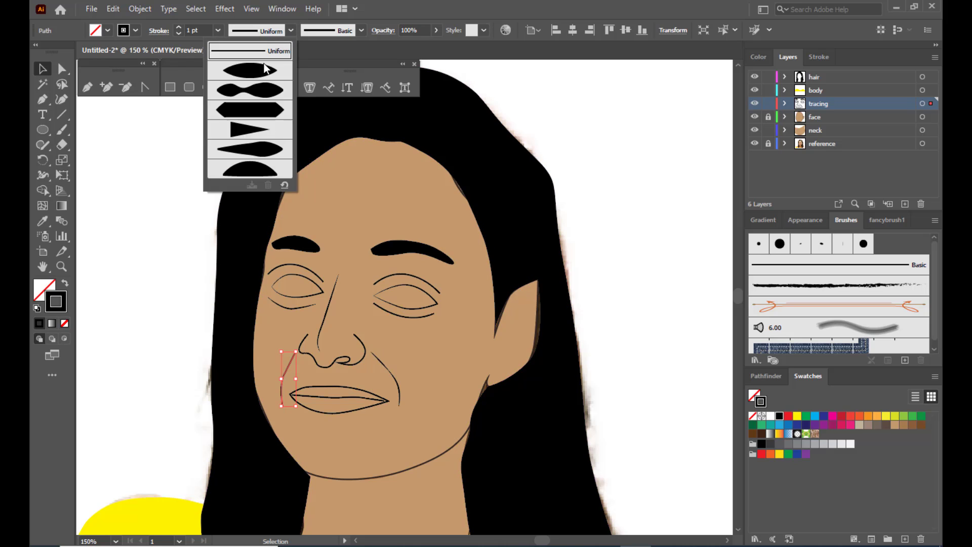
click(263, 63)
click(186, 350)
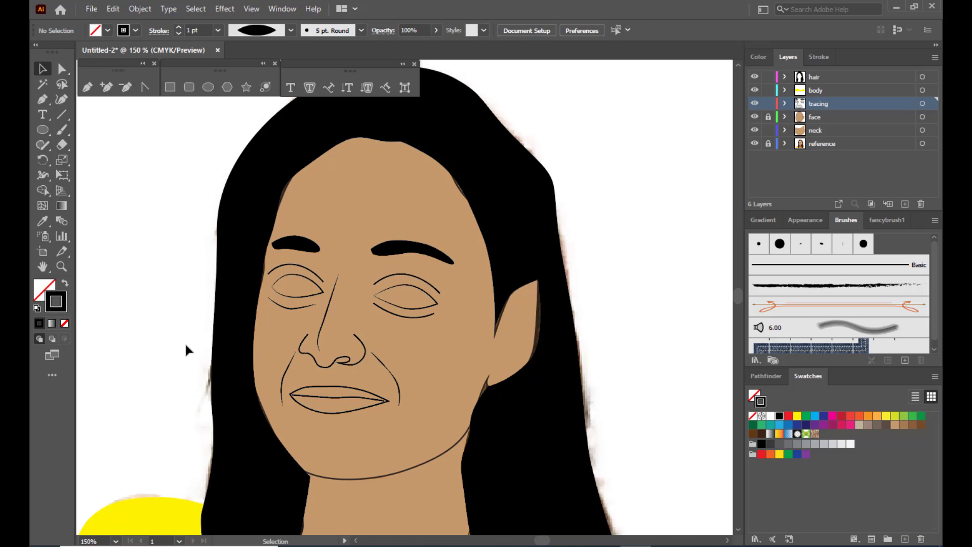
Apply the elliptical tapered width profile to the nostril line at the base of the nose
click(322, 367)
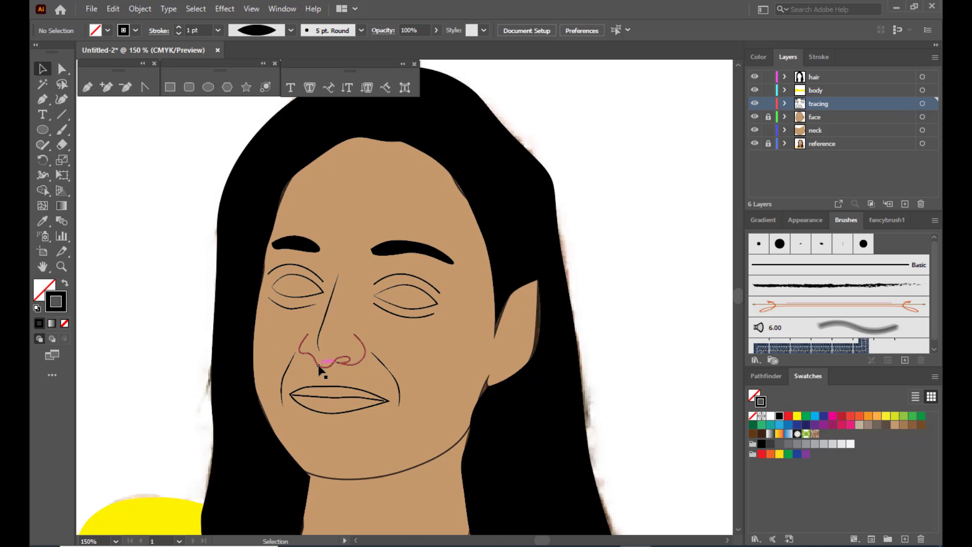
click(290, 30)
click(248, 72)
click(111, 231)
Apply the elliptical tapered width profile to the lip outline and to the line between the lips
click(354, 396)
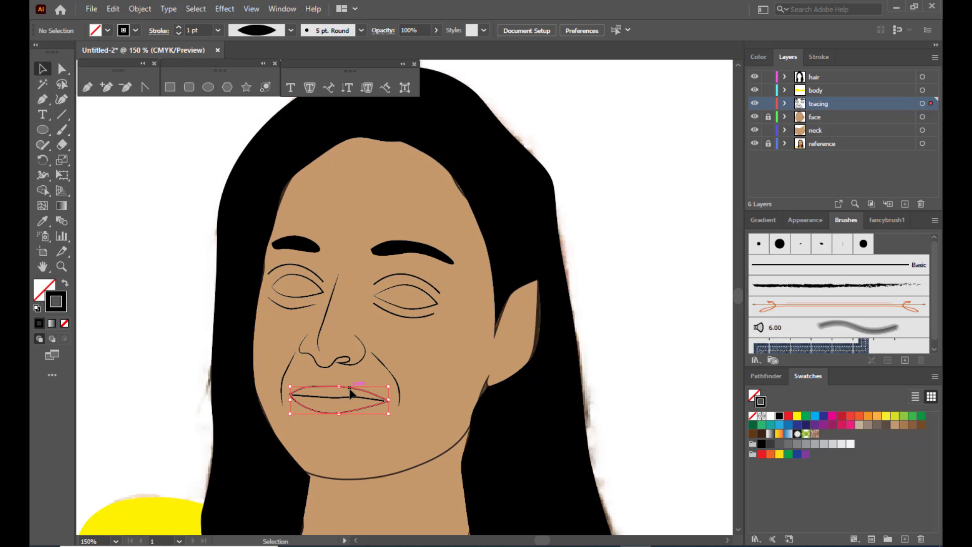
click(289, 30)
click(244, 75)
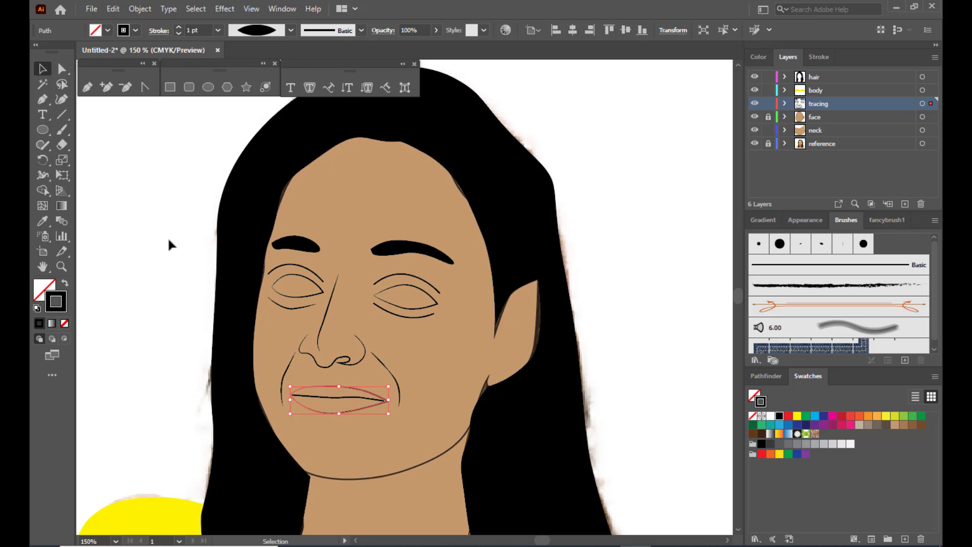
click(168, 236)
click(330, 400)
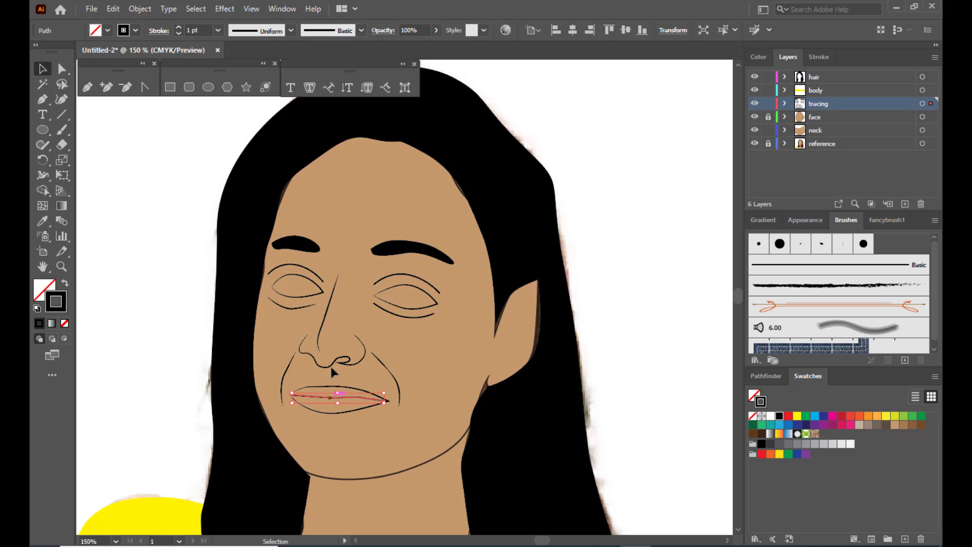
click(289, 30)
click(259, 71)
click(150, 177)
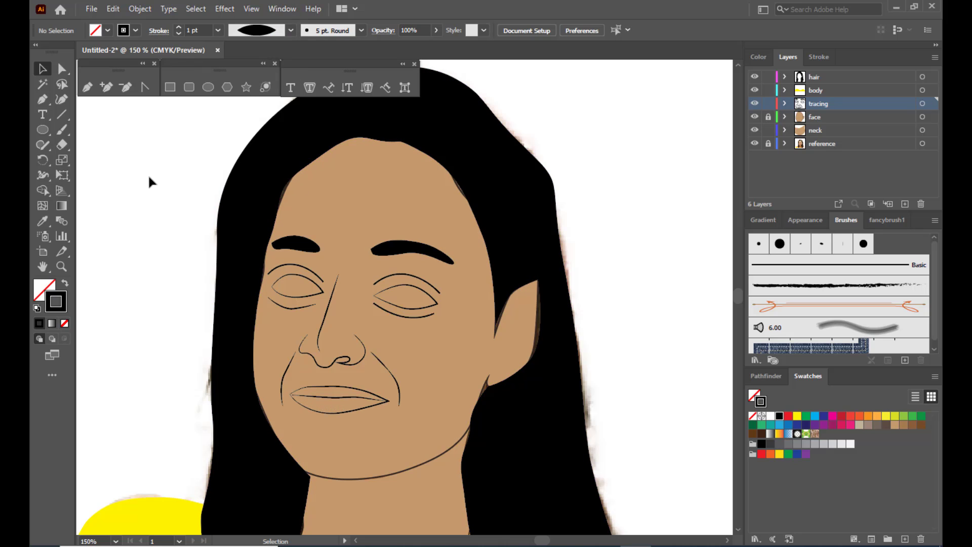
Unlock the face layer, give the face shape's stroke the elliptical tapered width profile, and lock the layer again
scroll(147, 174, down, 5)
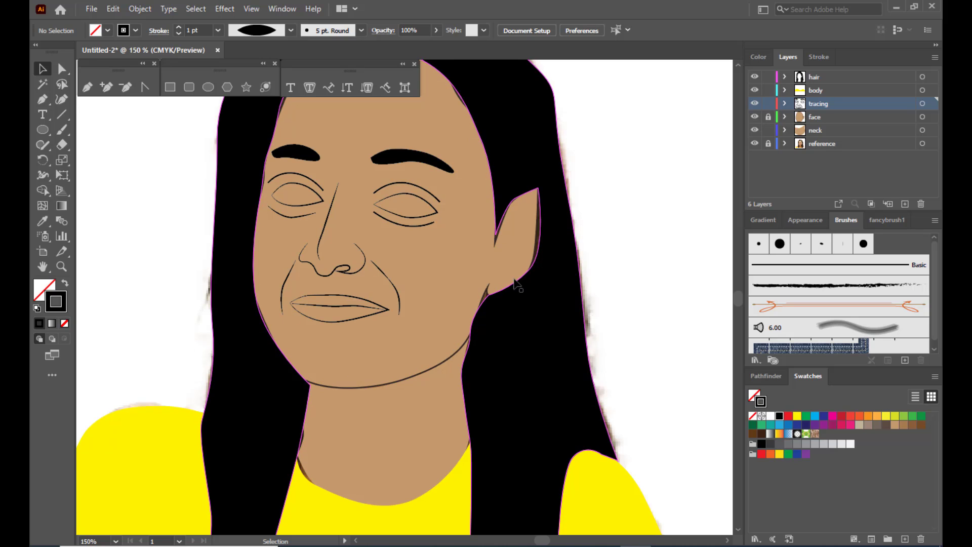
click(768, 117)
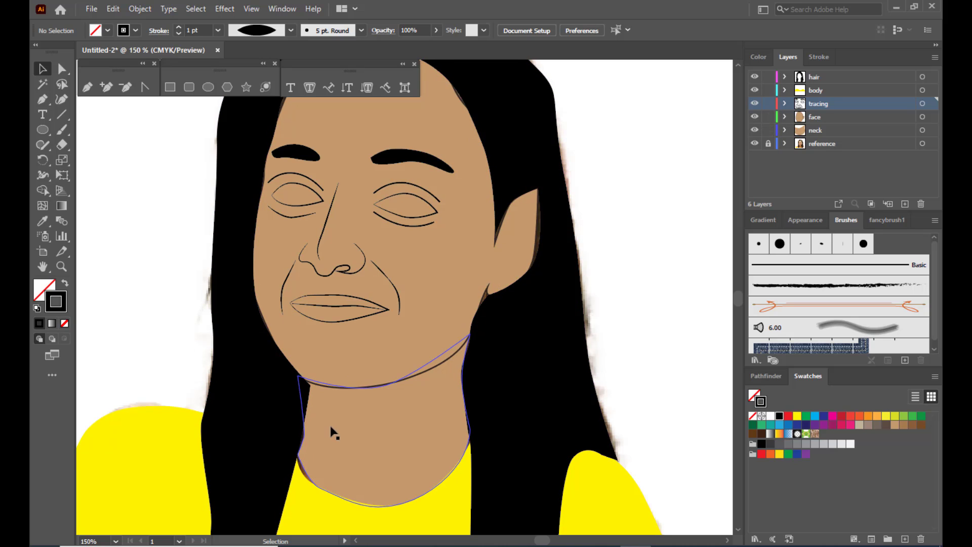
click(358, 387)
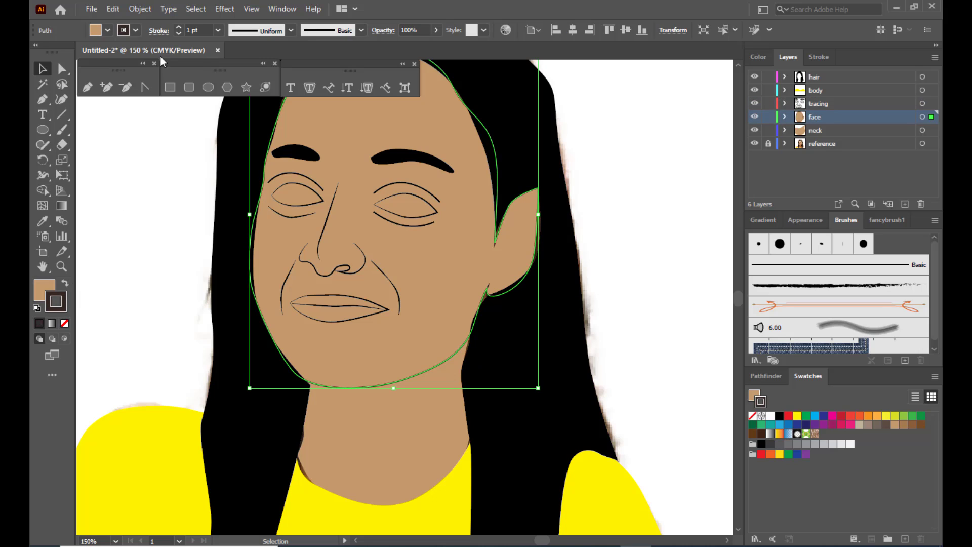
click(281, 32)
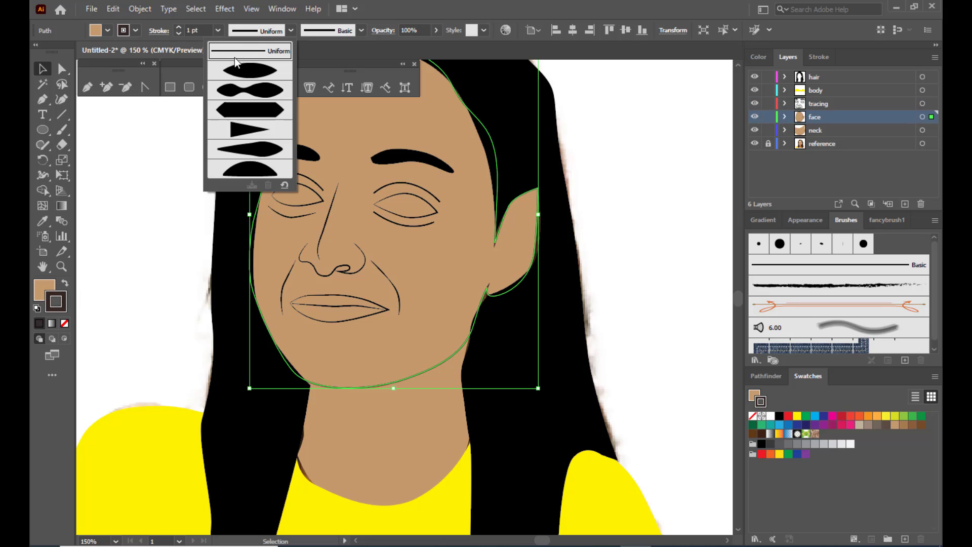
click(234, 68)
click(117, 234)
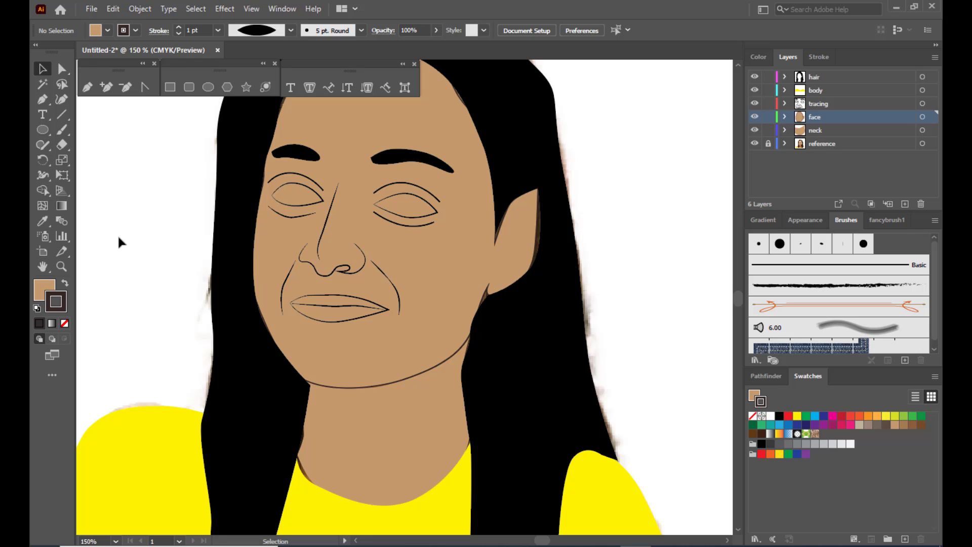
click(768, 117)
Fill the right-hand eye shape with white
key(ctrl+minus)
key(ctrl+minus)
key(ctrl+plus)
key(ctrl+plus)
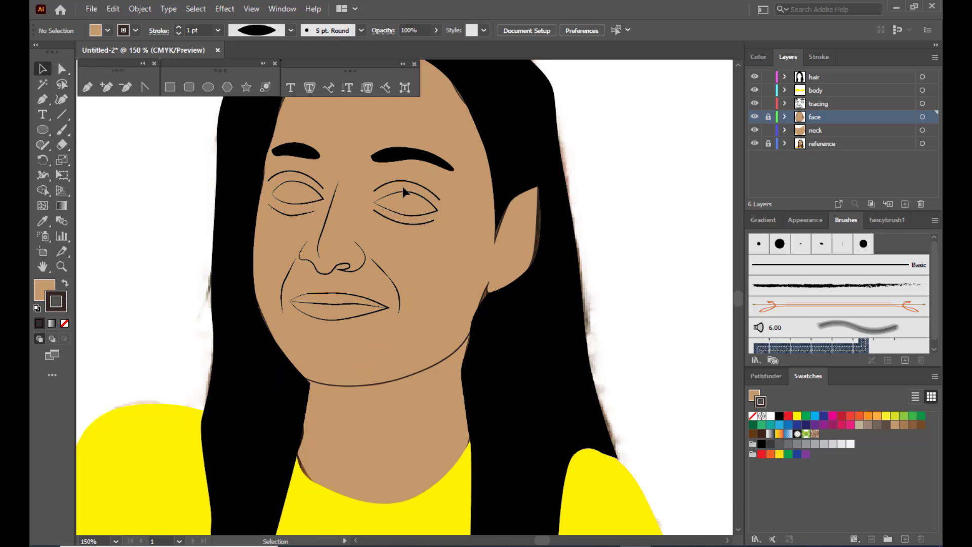
click(401, 187)
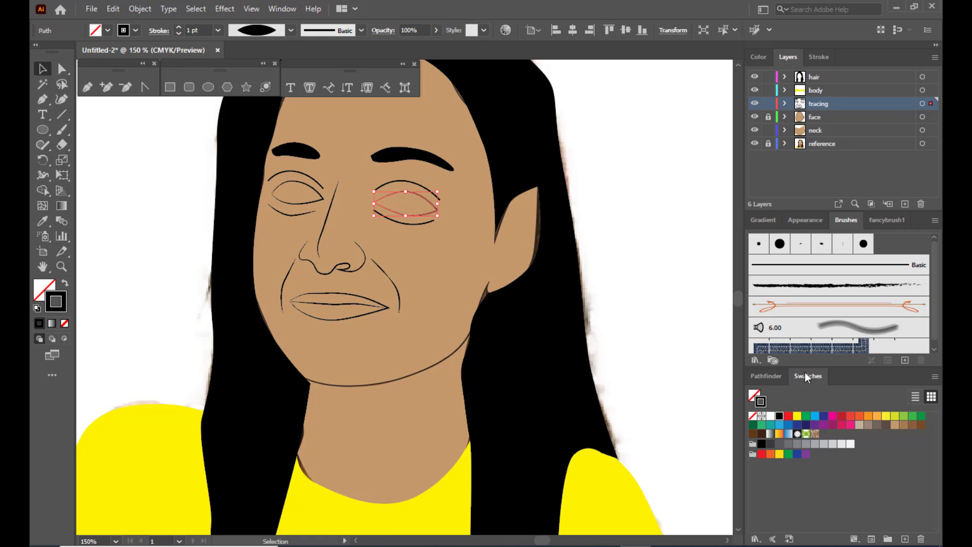
click(44, 289)
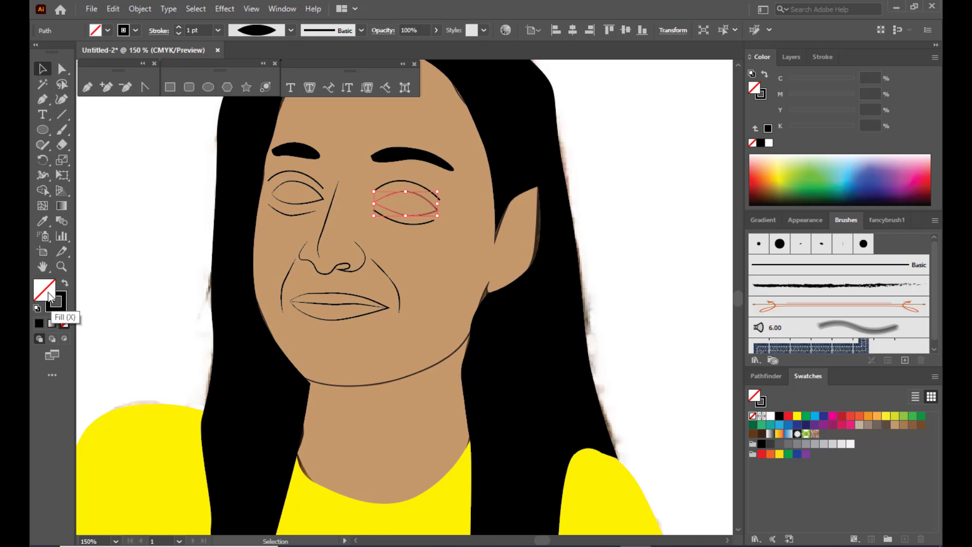
click(769, 143)
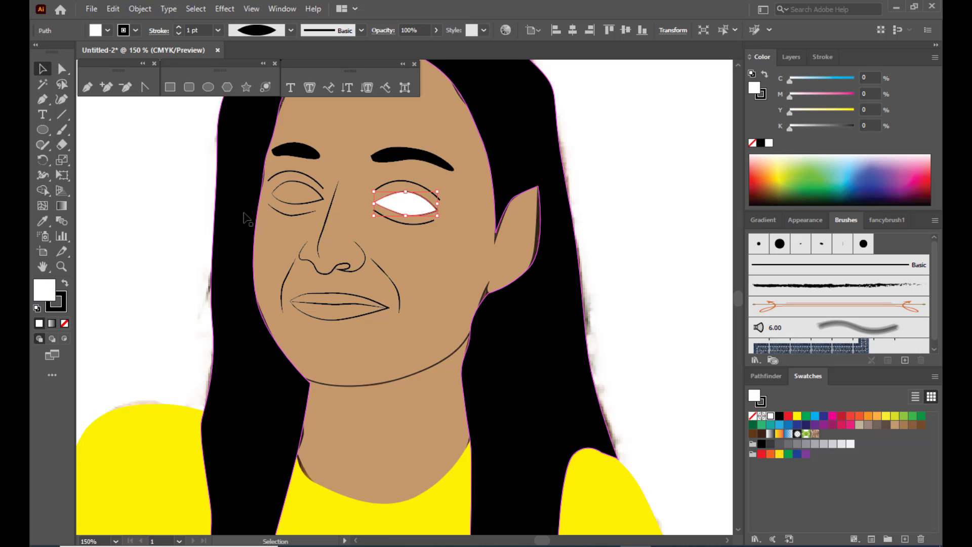
Fill the left-hand eye shape with white and clear the selection
click(282, 186)
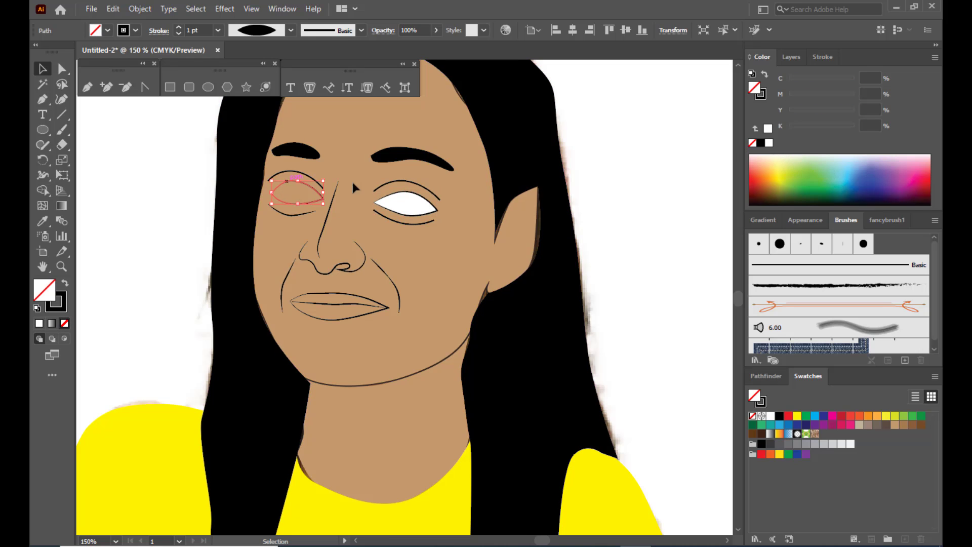
click(769, 143)
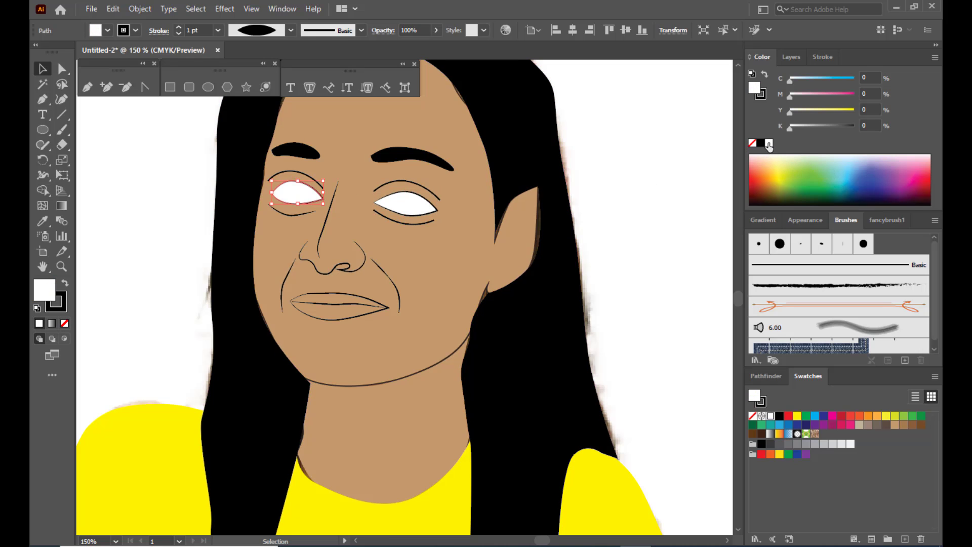
click(101, 149)
key(ctrl+minus)
key(ctrl+minus)
key(ctrl+minus)
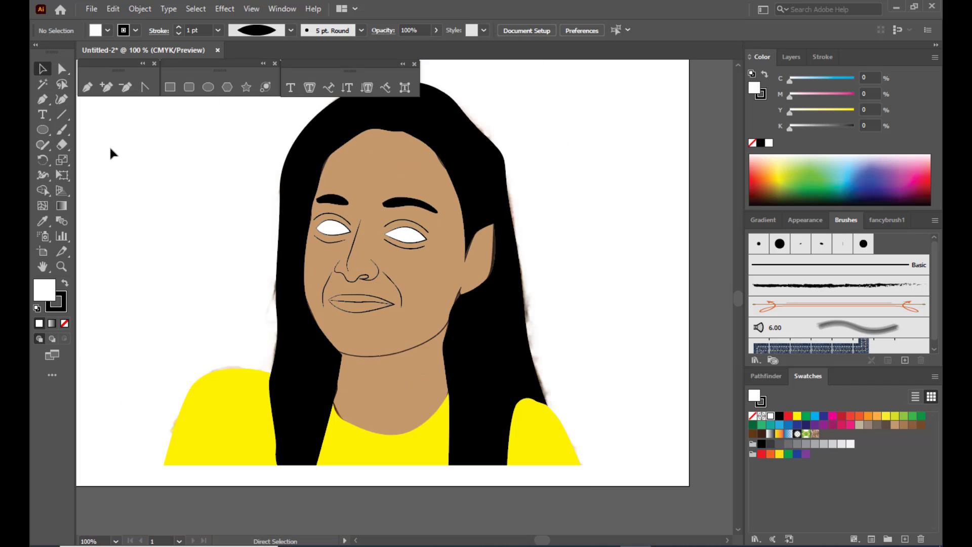
Examine the portrait's face, checking the eyes, eyebrows, nose and lips up close
key(ctrl+plus)
key(ctrl+plus)
key(ctrl+plus)
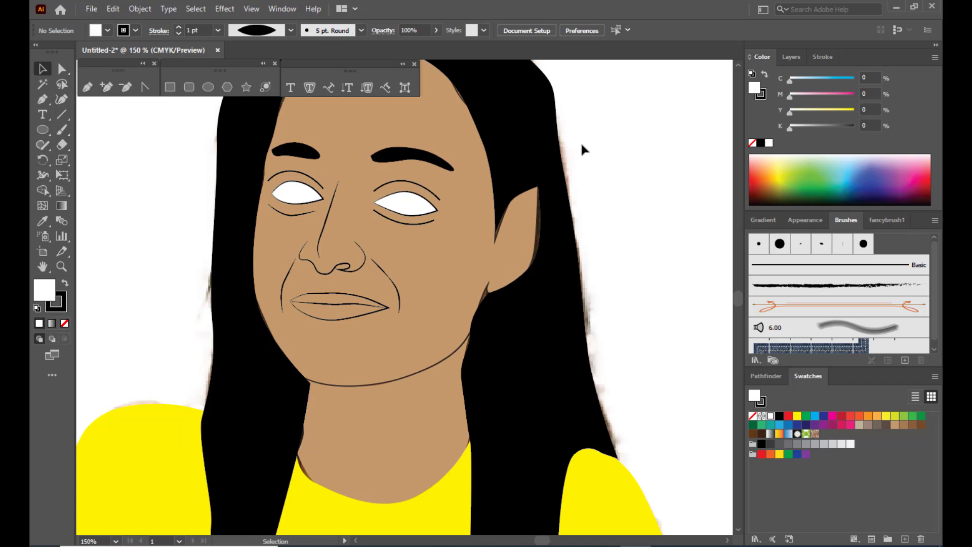
scroll(675, 141, up, 5)
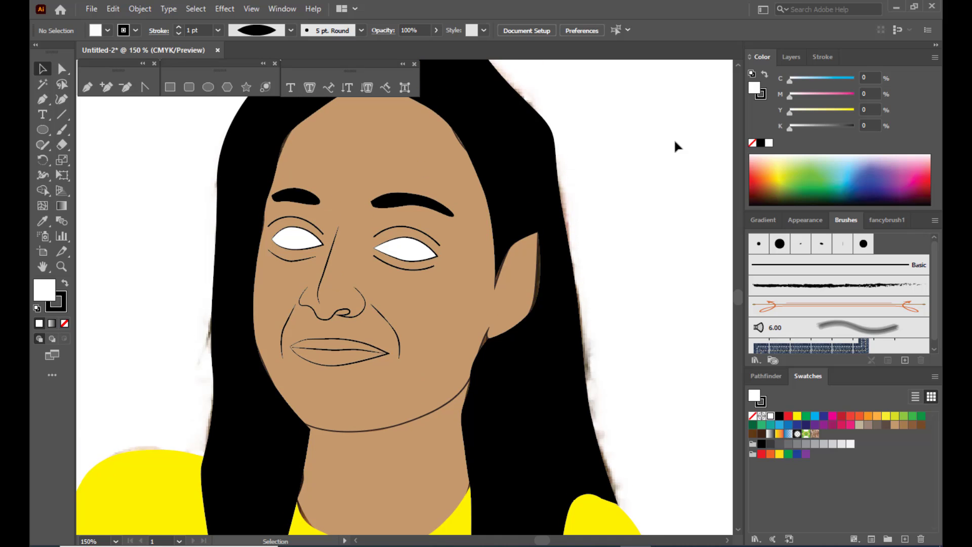
scroll(674, 141, down, 2)
scroll(674, 141, up, 3)
scroll(675, 142, down, 1)
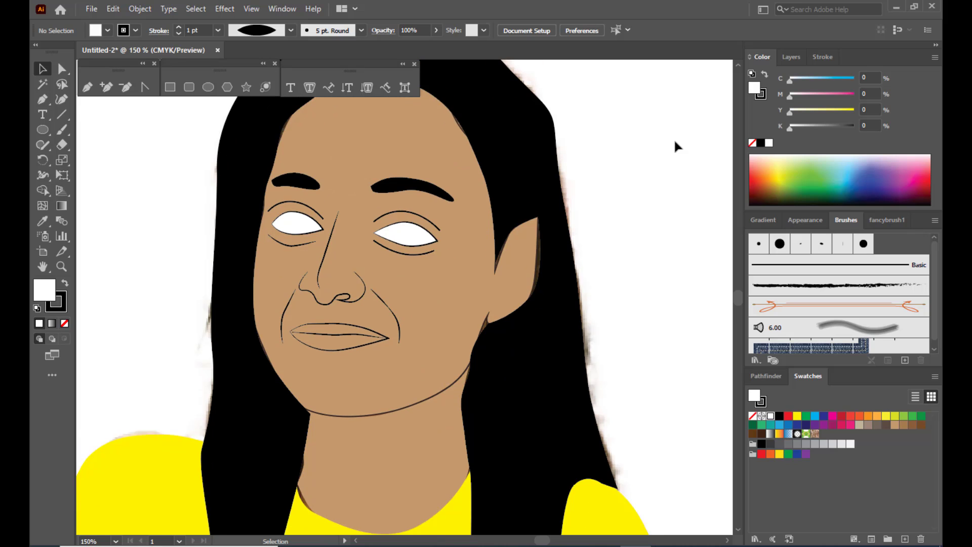
scroll(675, 141, up, 2)
key(ctrl+plus)
key(ctrl+plus)
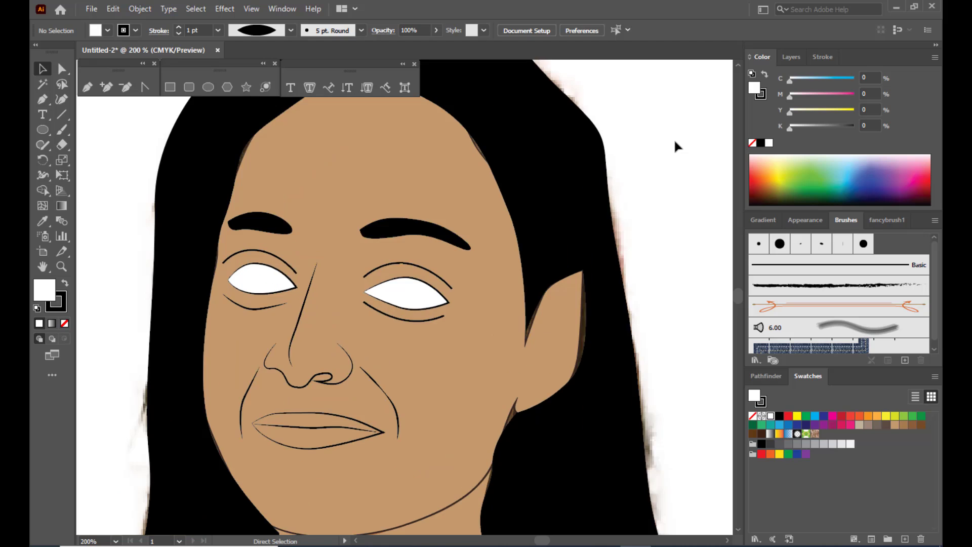
key(ctrl+minus)
key(ctrl+minus)
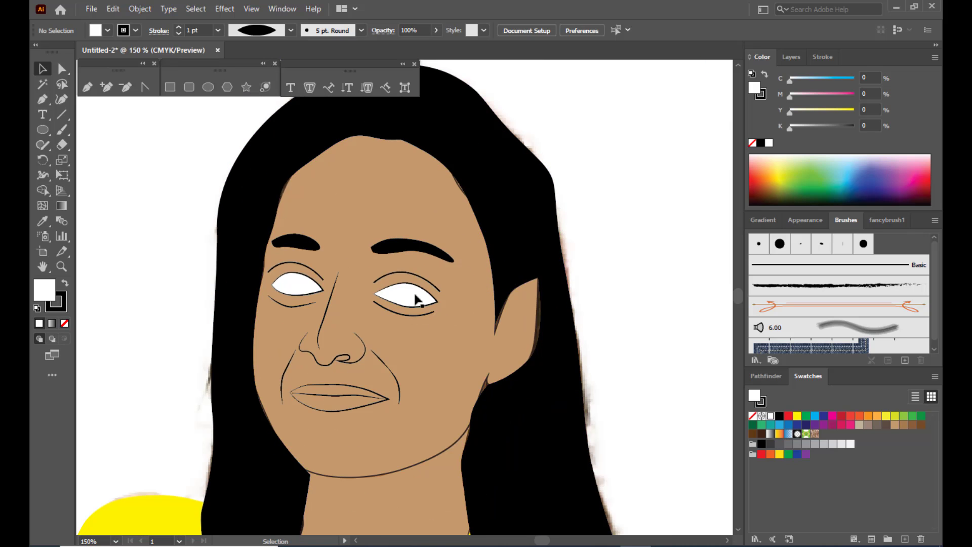
Apply the elliptical tapered width profile to the upper eyelid lines of both eyes and clear the selection
click(306, 266)
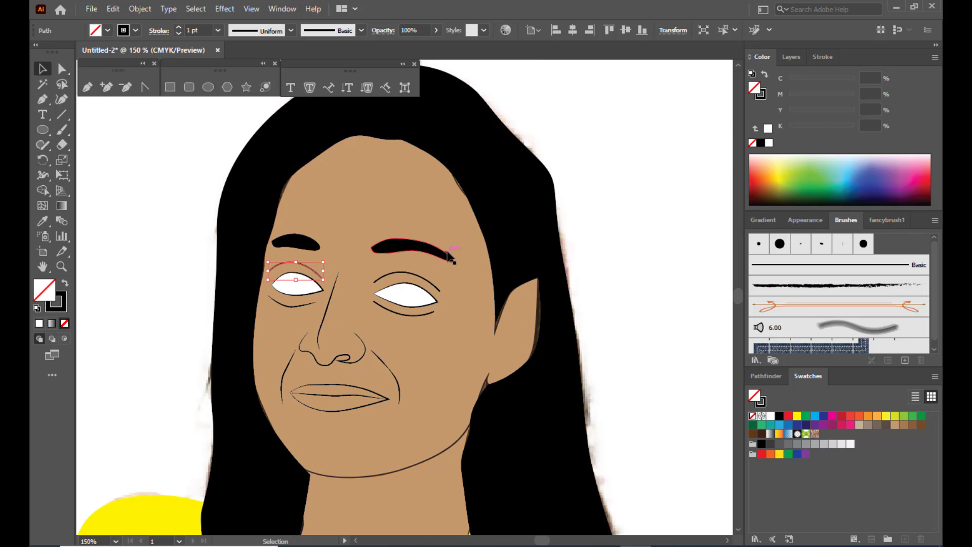
click(291, 31)
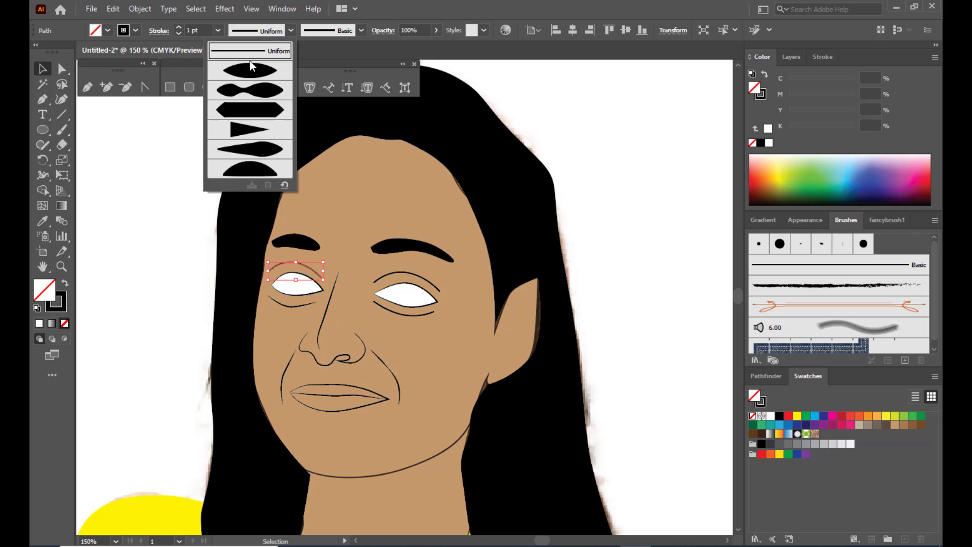
click(245, 72)
click(419, 280)
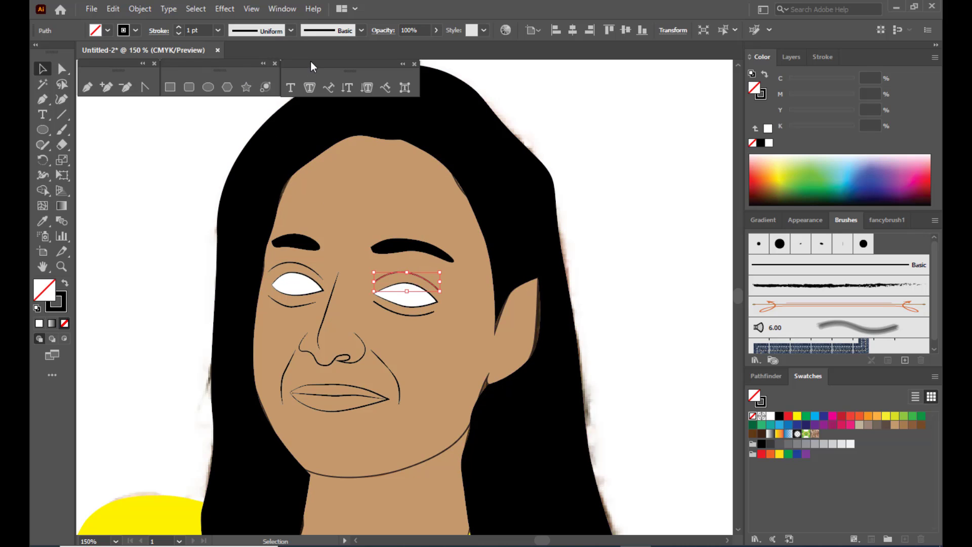
click(292, 31)
click(248, 69)
click(125, 239)
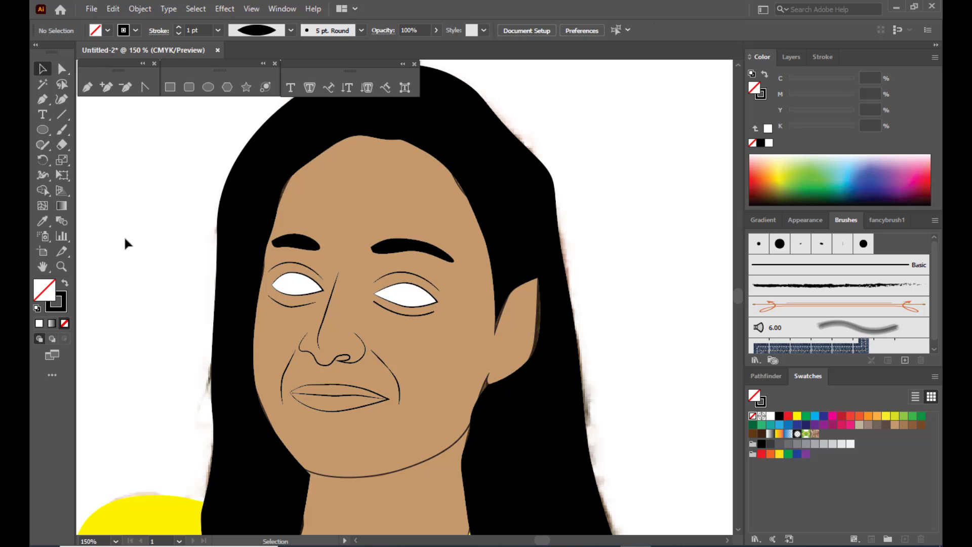
Move the upper eyelid line of each eye slightly down, closer to the white eye shape
click(298, 262)
key(ctrl+=)
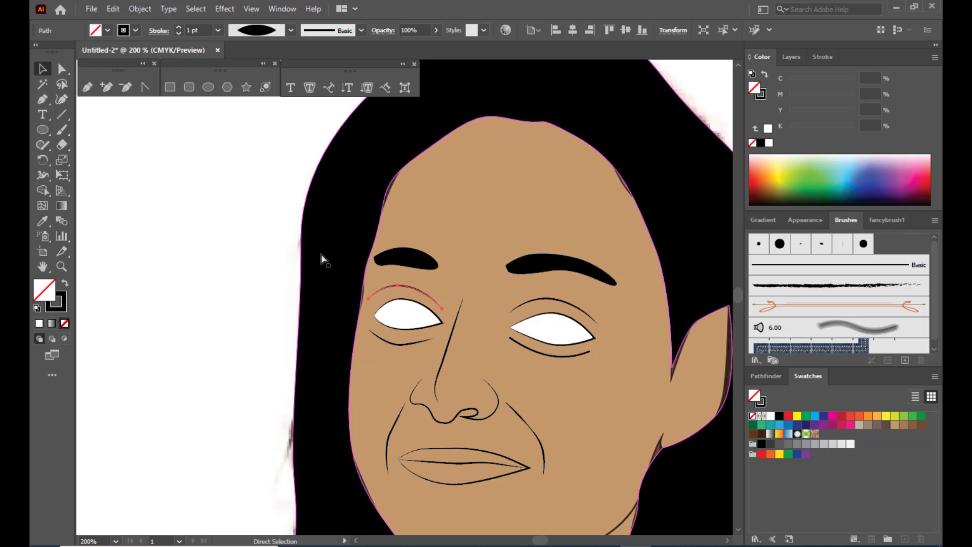
key(ctrl+=)
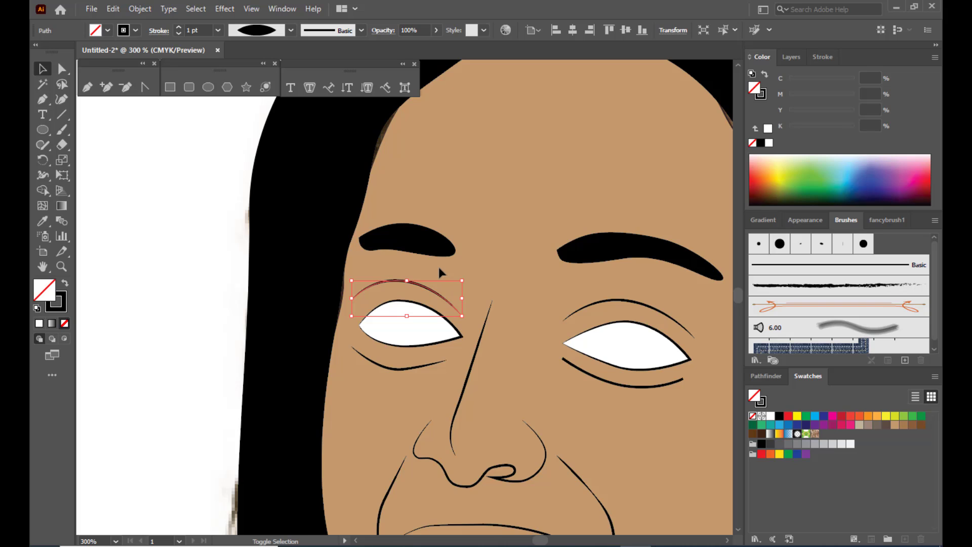
key(shift+Down)
key(shift+Up)
mouse_move(419, 288)
mouse_down()
mouse_move(424, 297)
mouse_move(428, 289)
mouse_up()
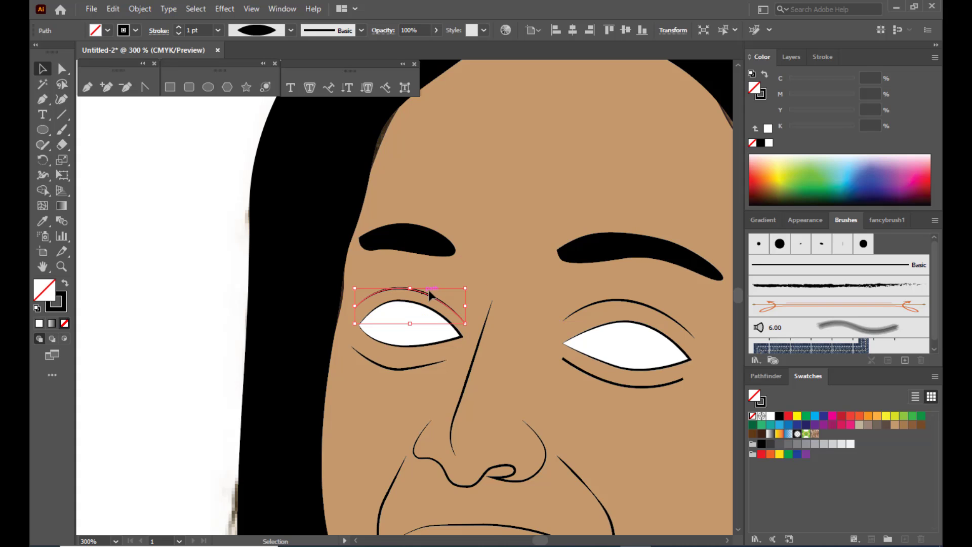
click(640, 303)
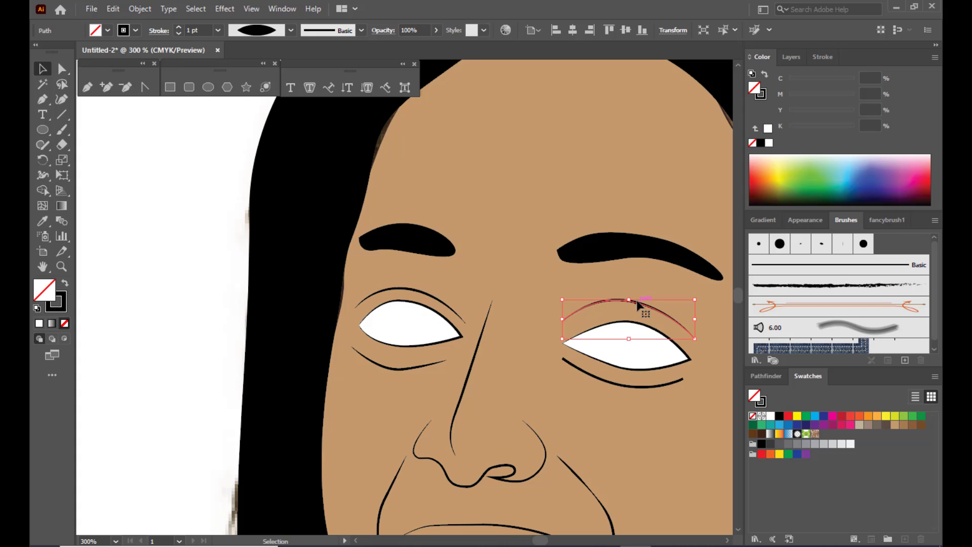
drag(636, 303, 638, 310)
click(192, 243)
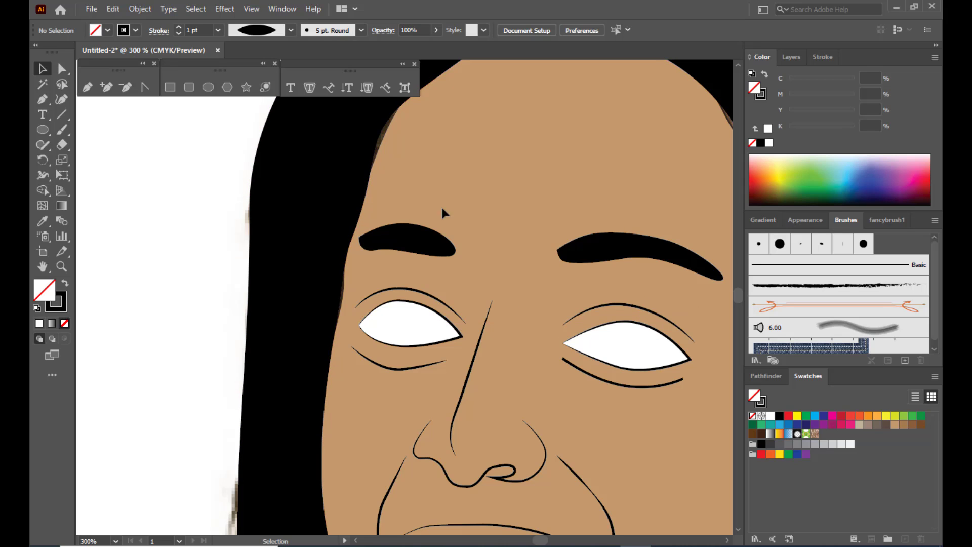
Move both eyebrows together slightly down toward the eyes and clear the selection
click(431, 234)
shift+click(660, 253)
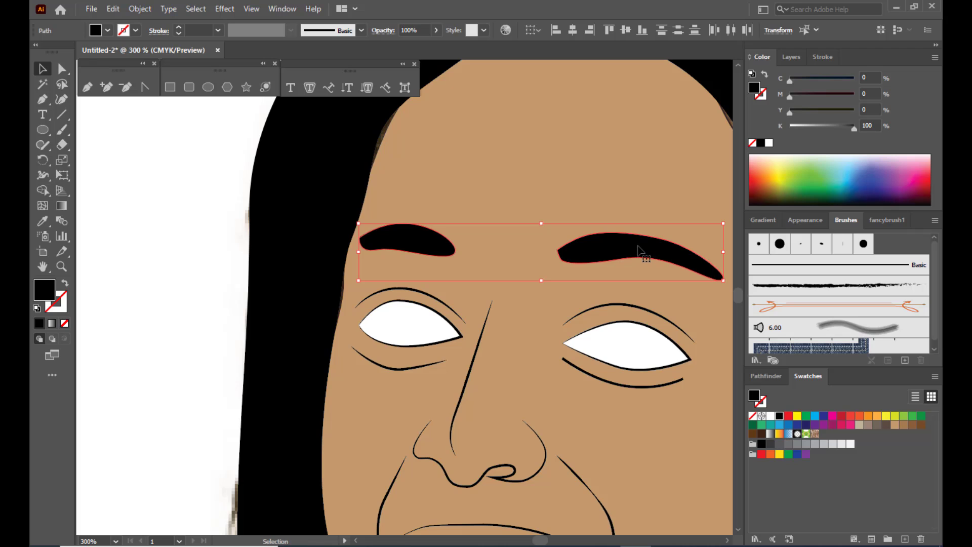
drag(637, 249, 637, 259)
click(168, 189)
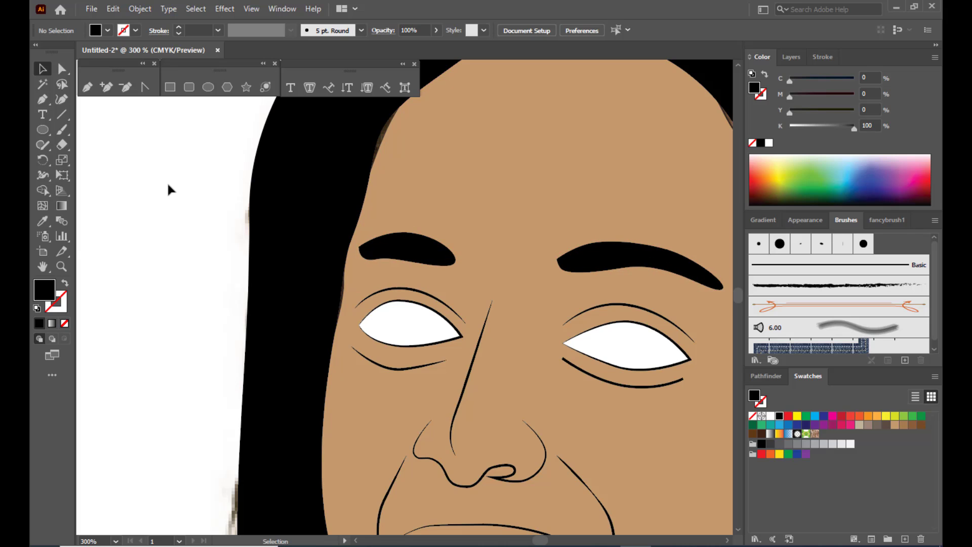
Draw a black-filled circle with no stroke as the iris of the right-hand eye
key(ctrl+minus)
key(ctrl+minus)
key(ctrl+minus)
key(ctrl+minus)
key(ctrl+equal)
key(ctrl+equal)
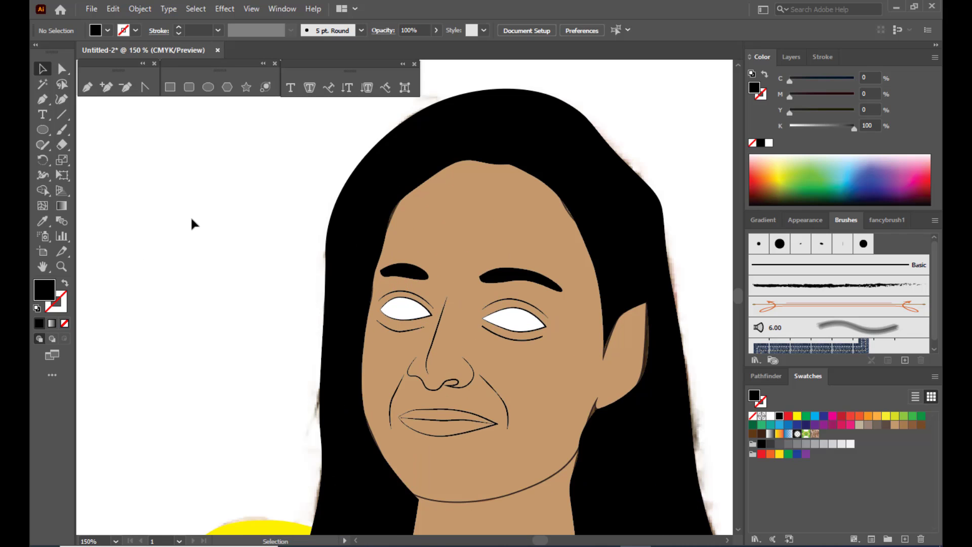
click(208, 87)
mouse_move(241, 273)
mouse_down()
mouse_move(266, 301)
mouse_move(498, 320)
mouse_move(529, 308)
mouse_up()
click(43, 69)
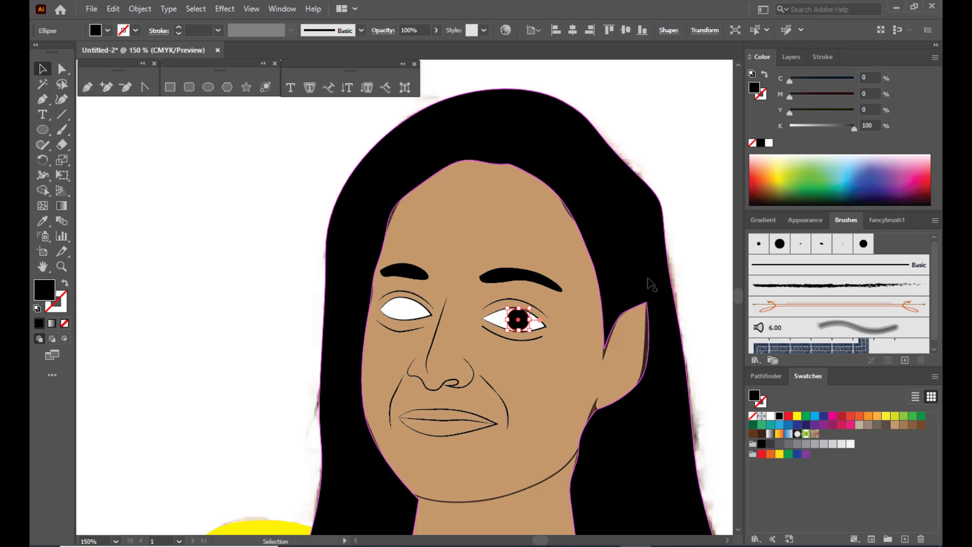
Nudge the black iris three increments left within the right-hand eye and clear the selection
key(Left)
key(Left)
key(Left)
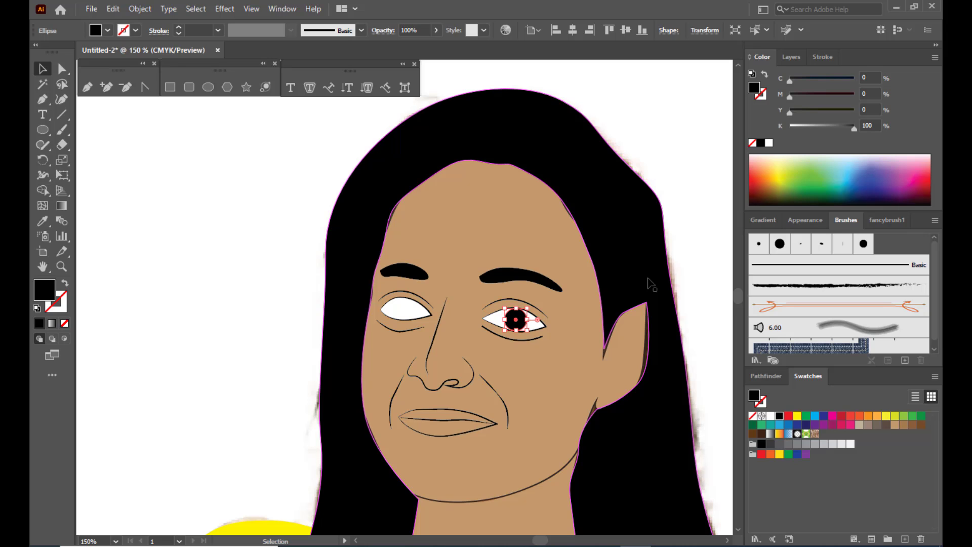
click(685, 227)
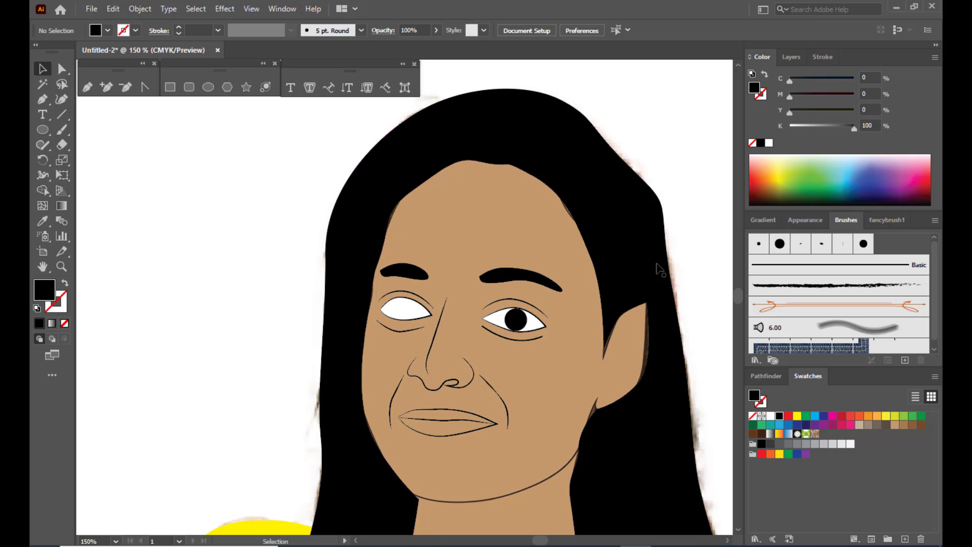
Duplicate the black iris circle into the left-hand eye and clear the selection
click(519, 326)
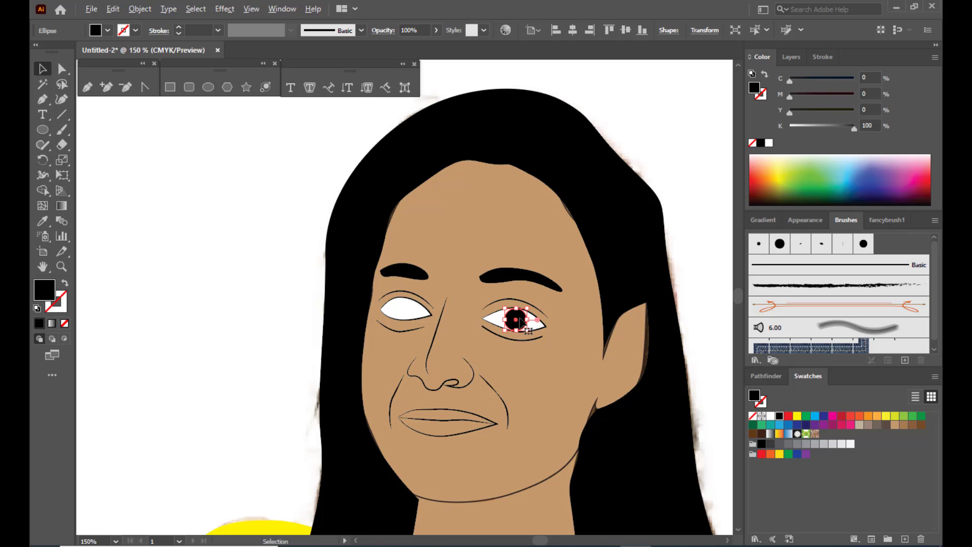
drag(520, 325, 416, 313)
click(236, 291)
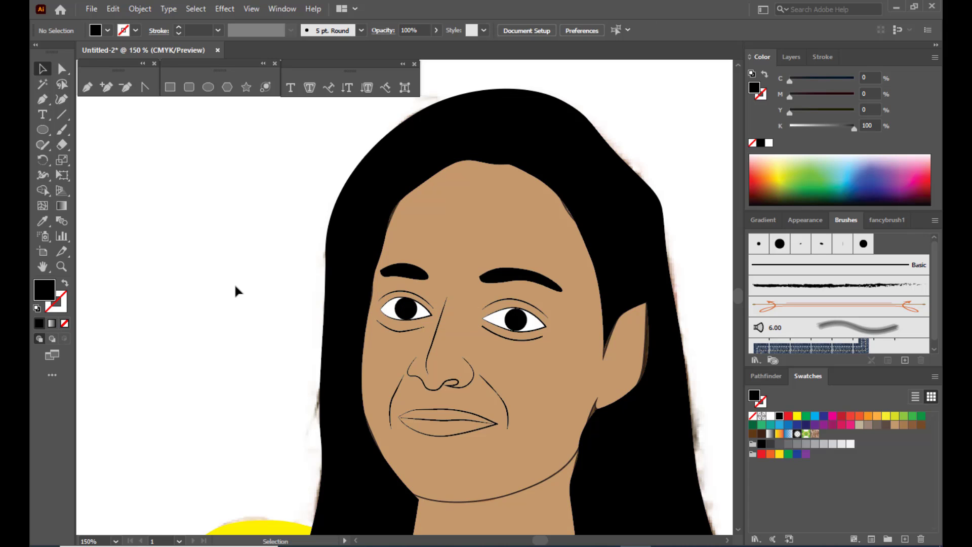
Review the whole portrait, checking how the eyes look against the rest of the face
key(ctrl+minus)
key(ctrl+minus)
key(ctrl+minus)
key(ctrl+minus)
key(ctrl+equal)
key(ctrl+equal)
key(ctrl+equal)
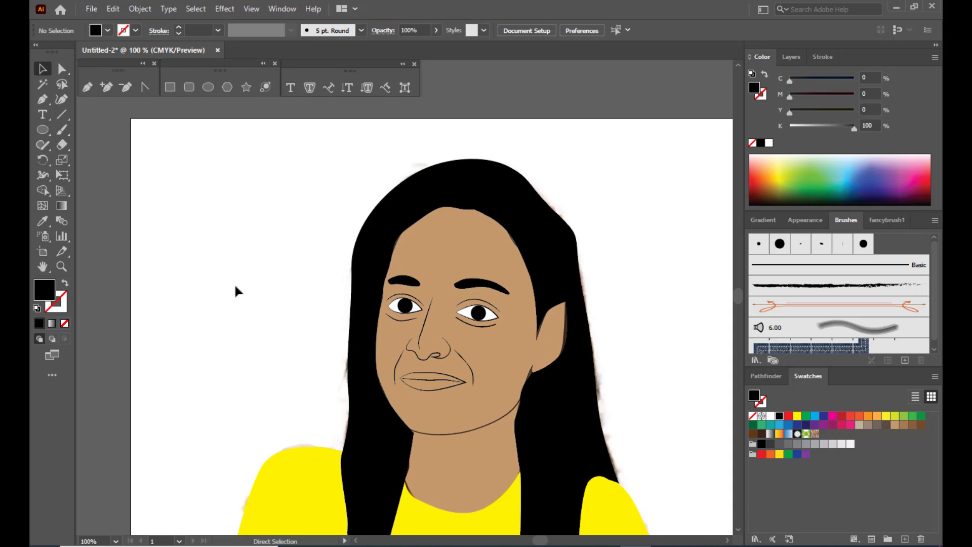
key(ctrl+equal)
scroll(283, 259, down, 3)
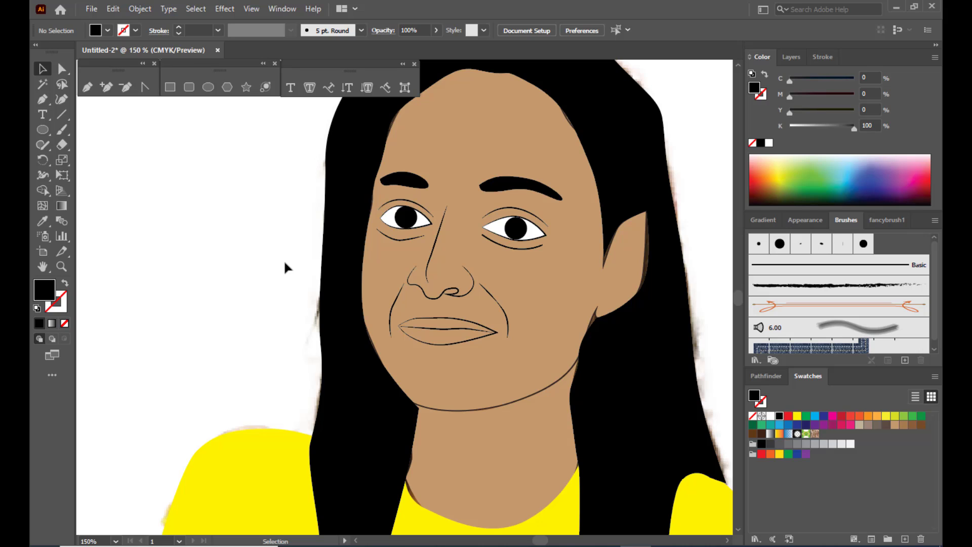
Fill the lip outline with red, about C 11, M 100, Y 100, K 2, and clear the selection
click(447, 323)
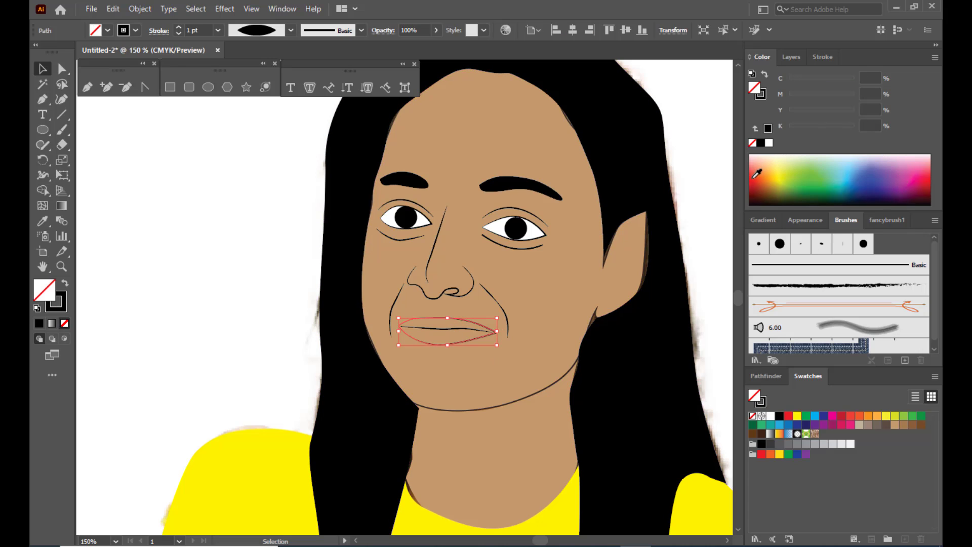
click(758, 177)
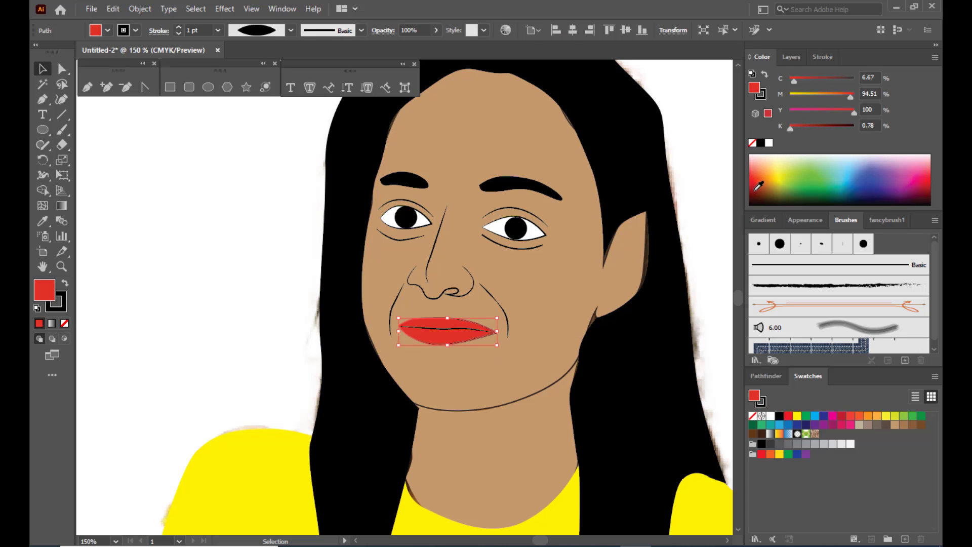
click(757, 189)
click(759, 176)
click(759, 173)
click(759, 181)
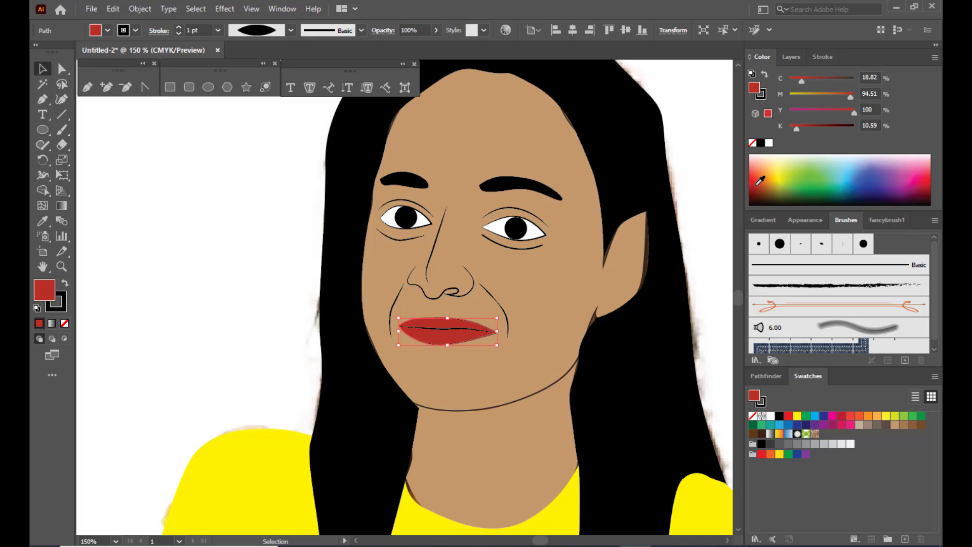
click(926, 177)
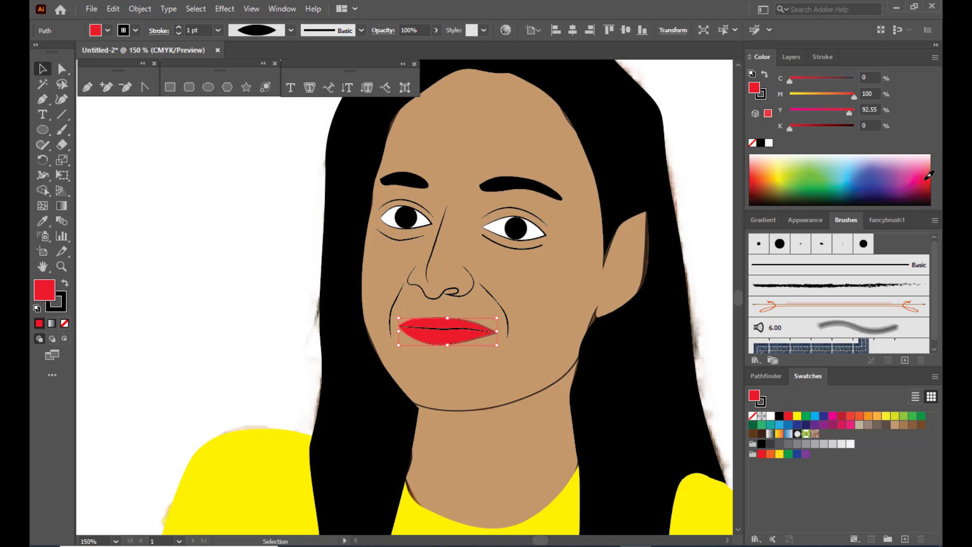
click(758, 175)
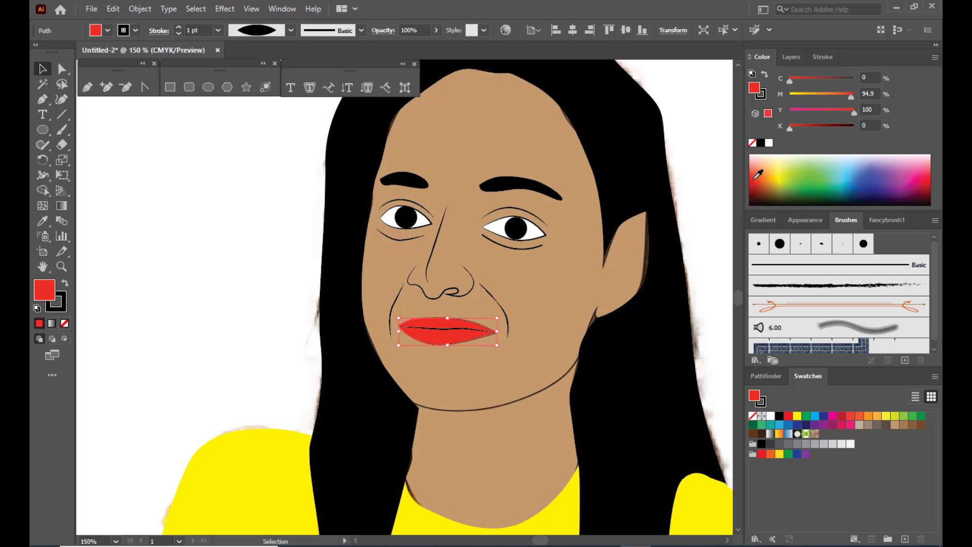
click(757, 173)
click(755, 178)
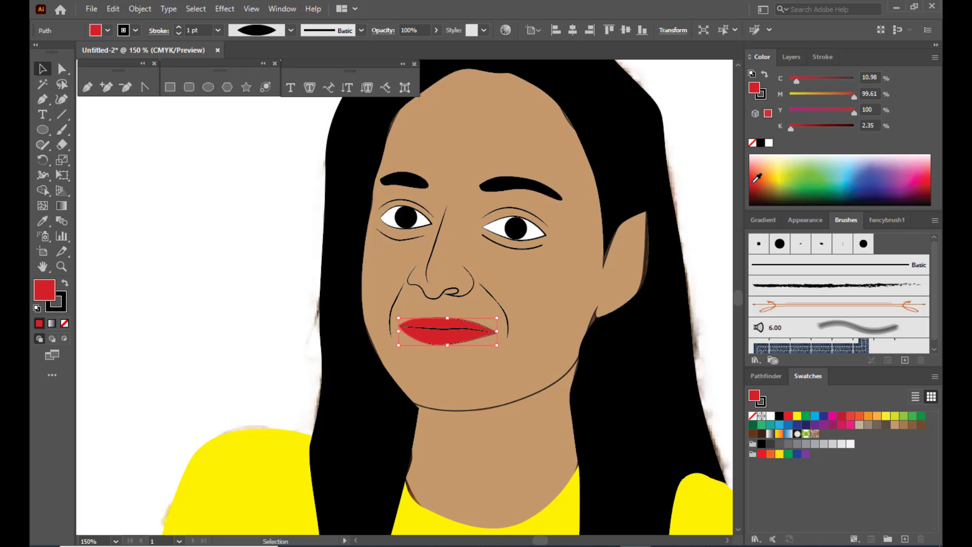
click(161, 203)
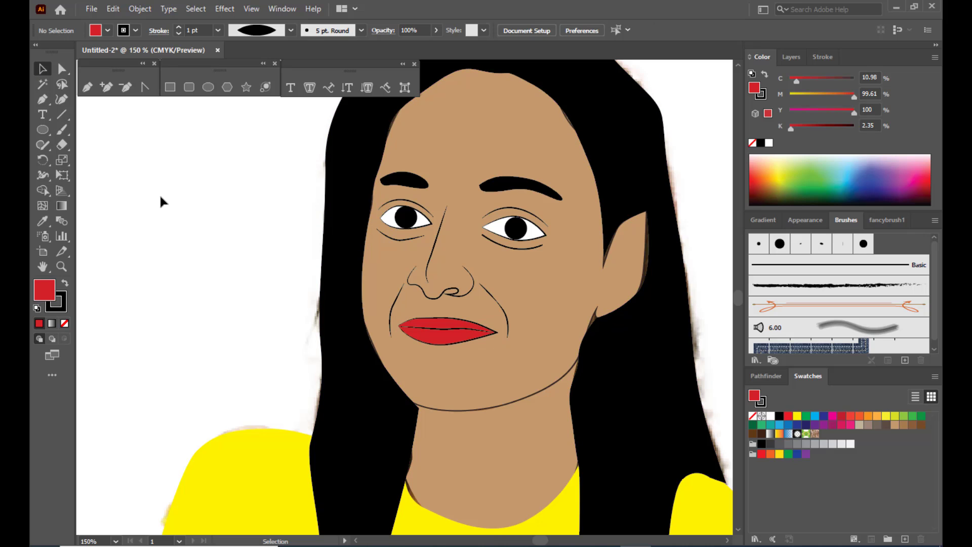
Rename the empty Layer 7 as eyebrows
key(ctrl+minus)
key(ctrl+minus)
key(ctrl+minus)
key(ctrl+plus)
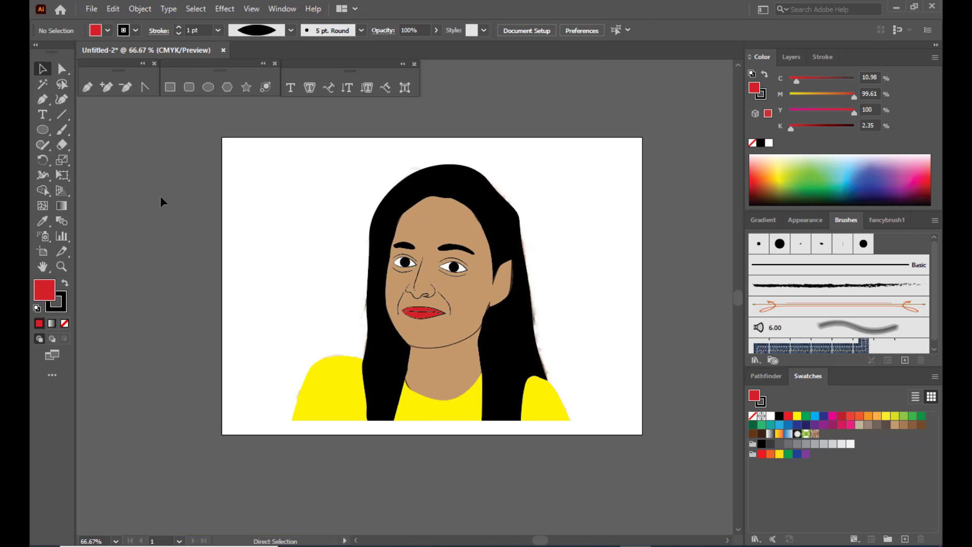
key(ctrl+plus)
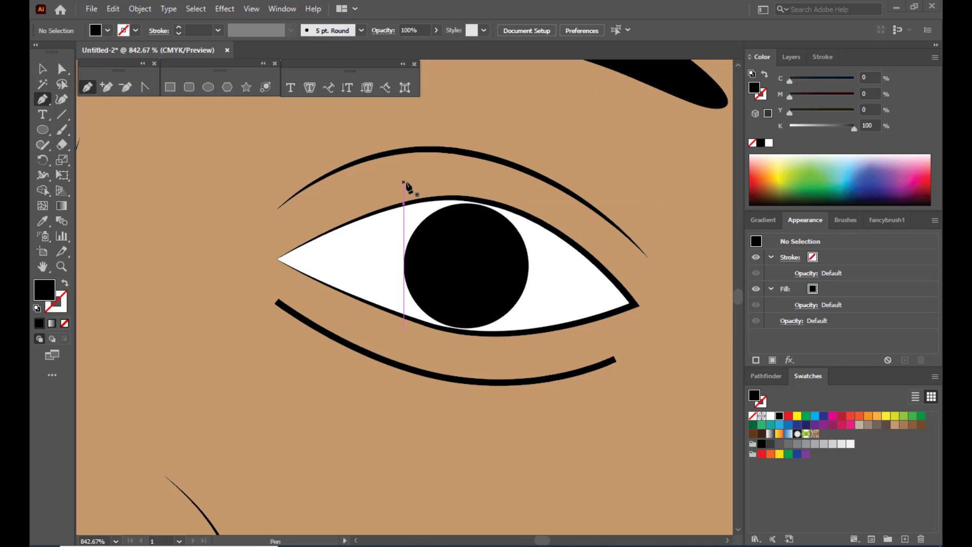
click(789, 57)
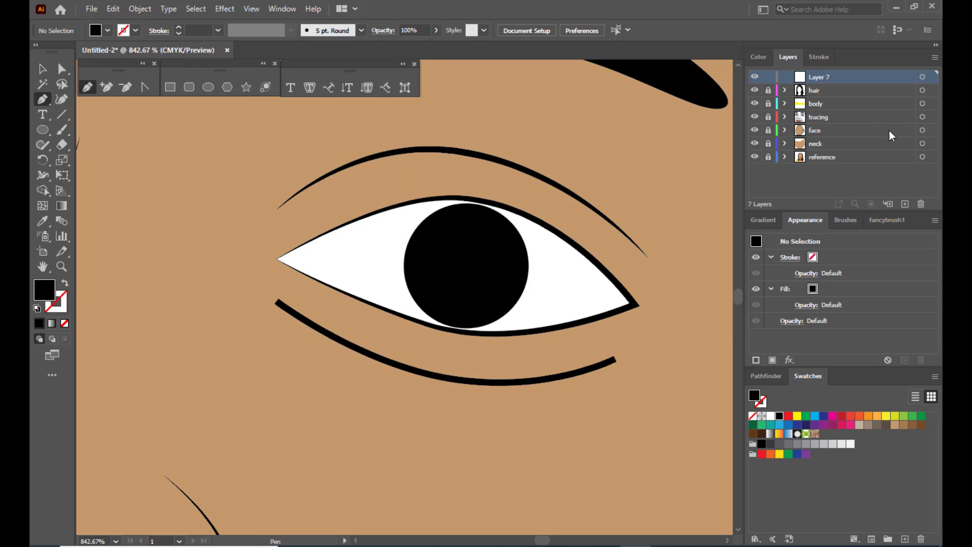
double_click(822, 77)
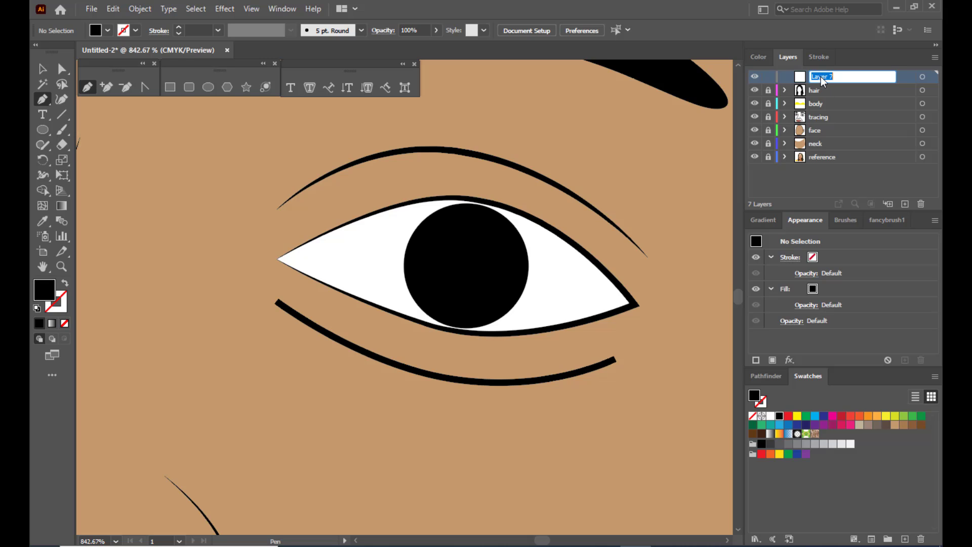
text(eyebrows)
key(Return)
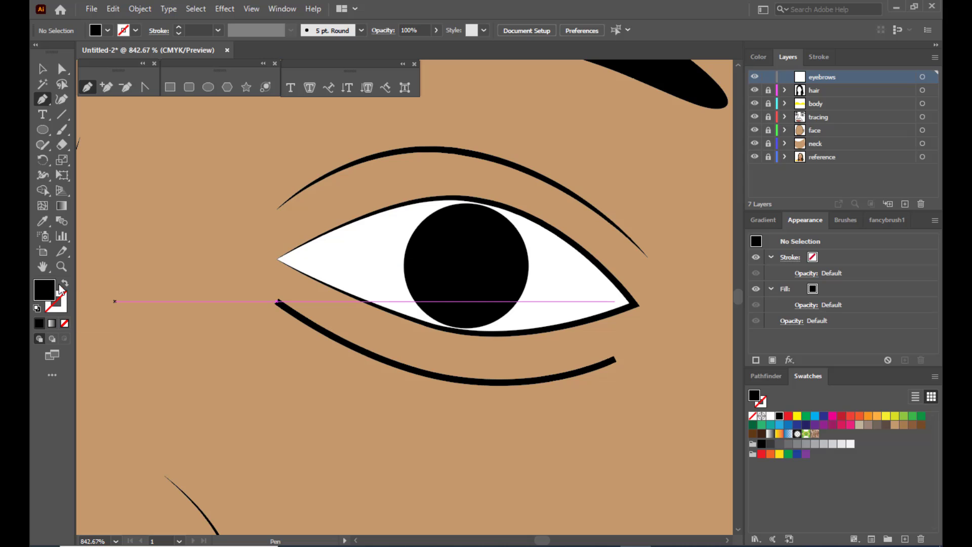
Draw a closed black cluster of five pointed lashes, about 13 pt wide, above the right-hand eye's iris with the Pen tool
click(404, 195)
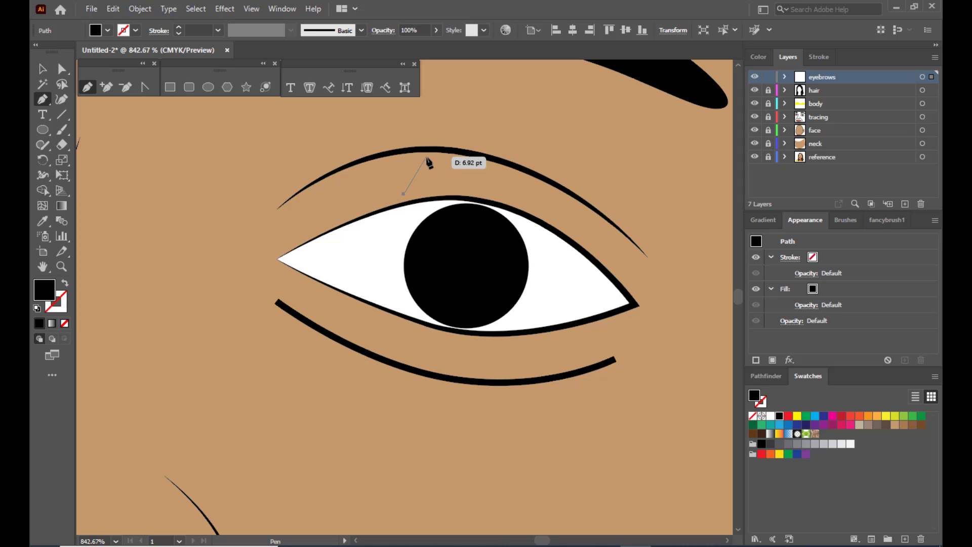
click(424, 159)
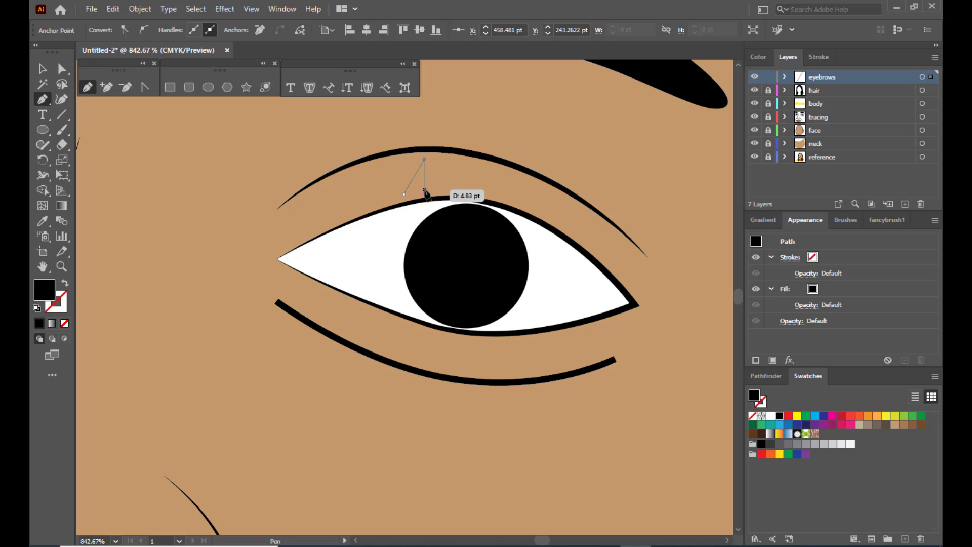
drag(424, 191, 446, 189)
click(445, 154)
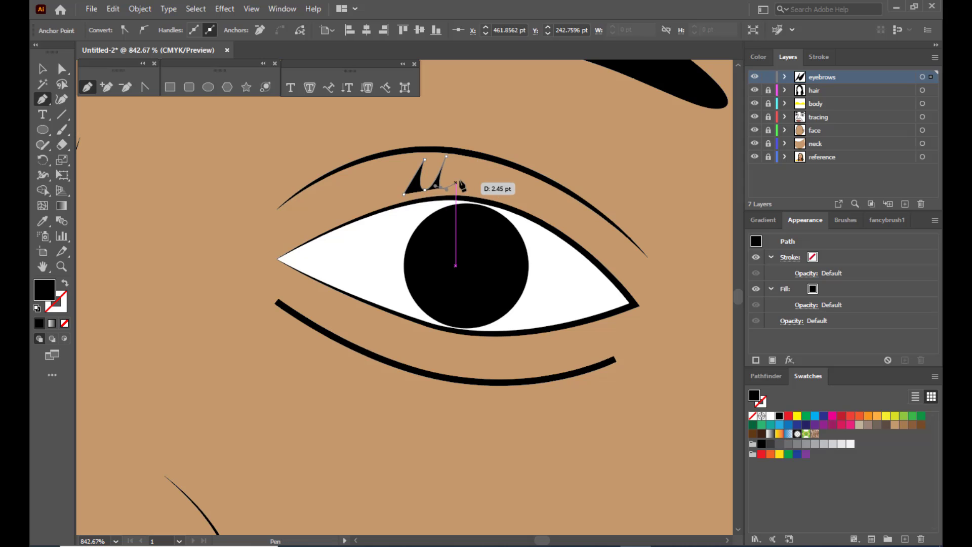
click(455, 166)
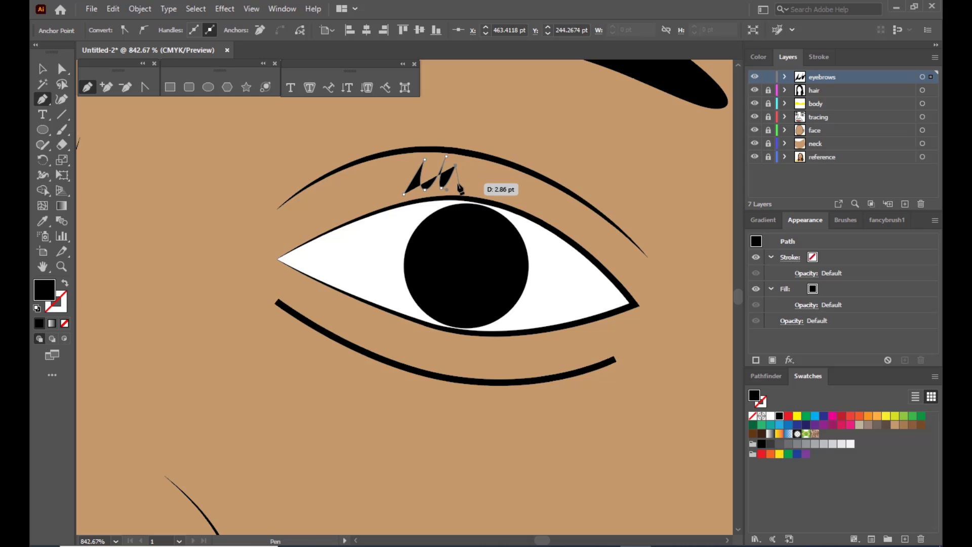
drag(456, 185, 481, 175)
click(479, 172)
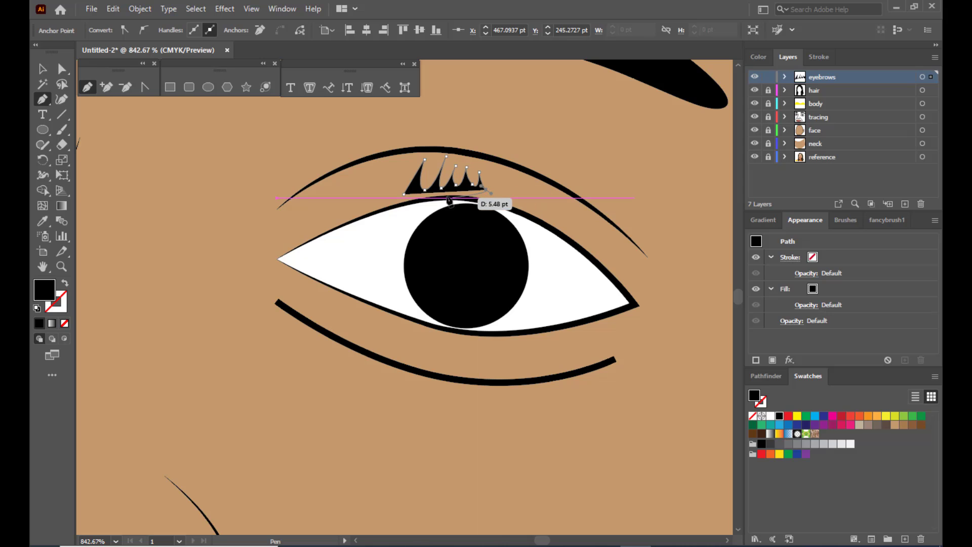
click(403, 193)
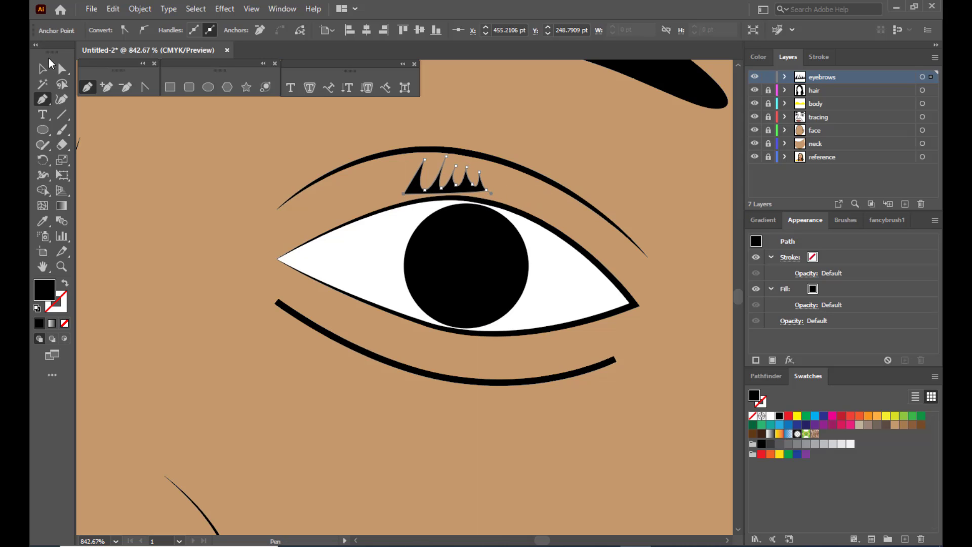
Move the five-pointed lash cluster slightly right and down onto the right-hand eye's upper lid line
click(61, 70)
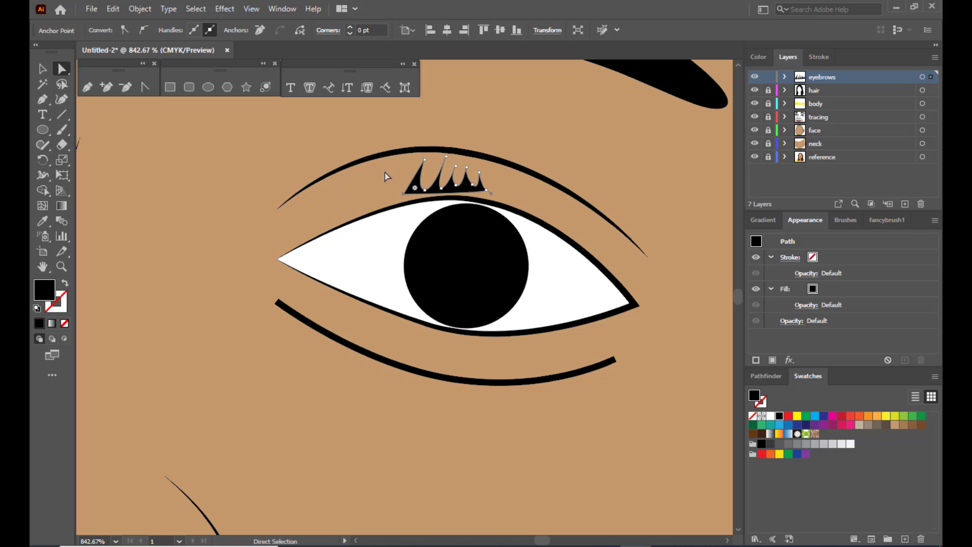
click(61, 267)
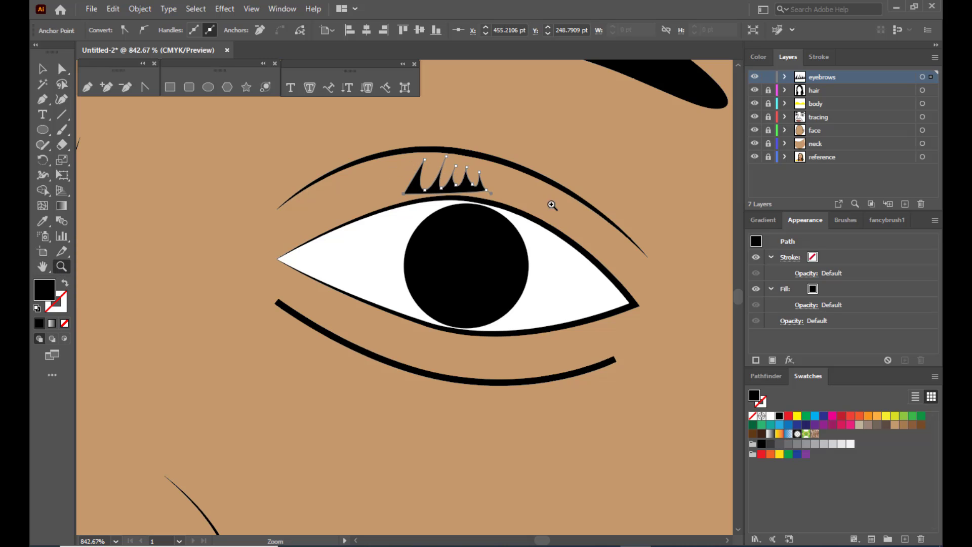
click(475, 172)
click(61, 69)
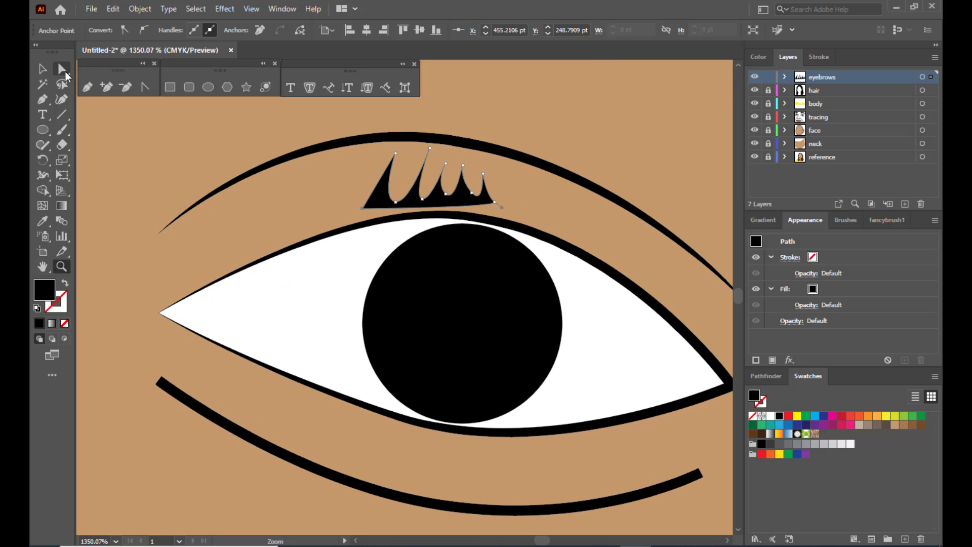
click(42, 69)
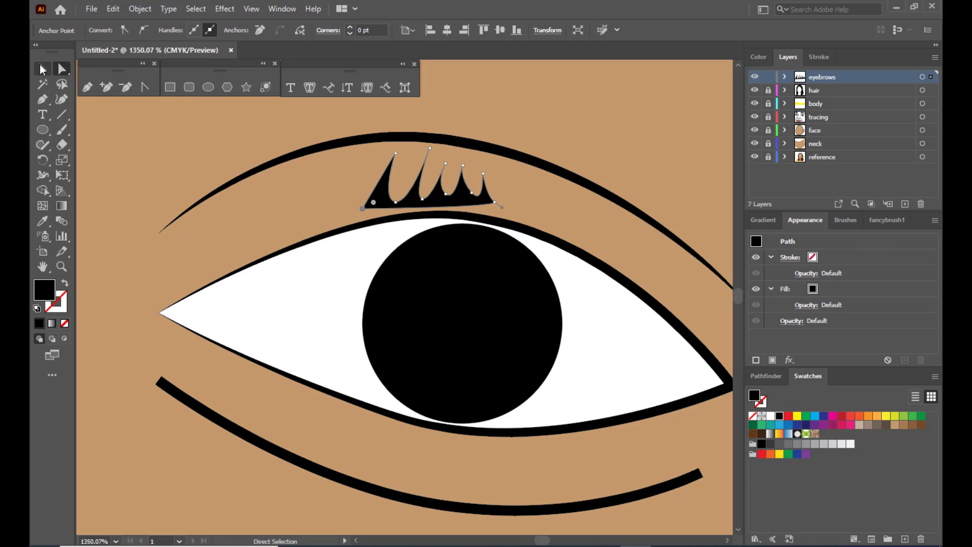
drag(491, 183, 510, 202)
Pull the lash cluster's outer base anchor down onto the lid line and deepen the notches between its outer lashes
click(61, 70)
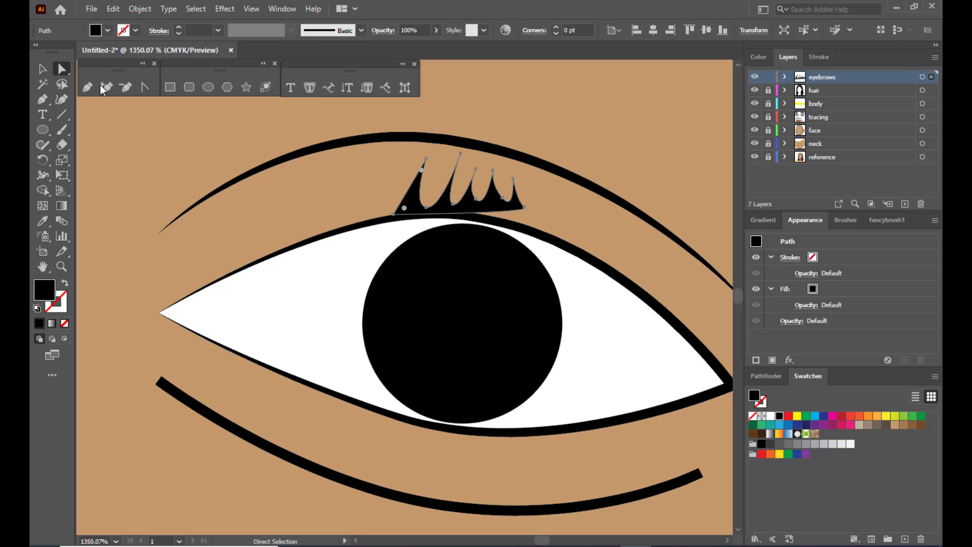
click(524, 208)
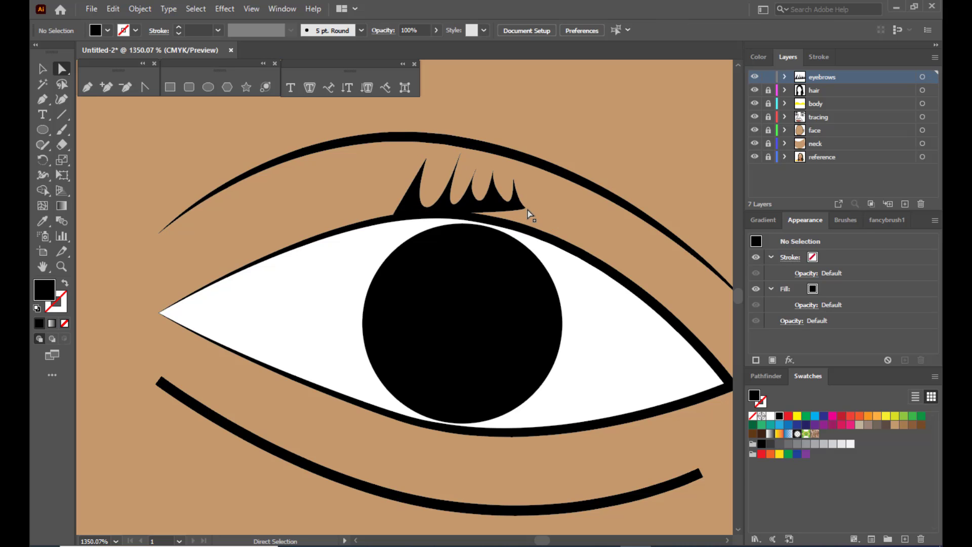
drag(526, 210, 524, 219)
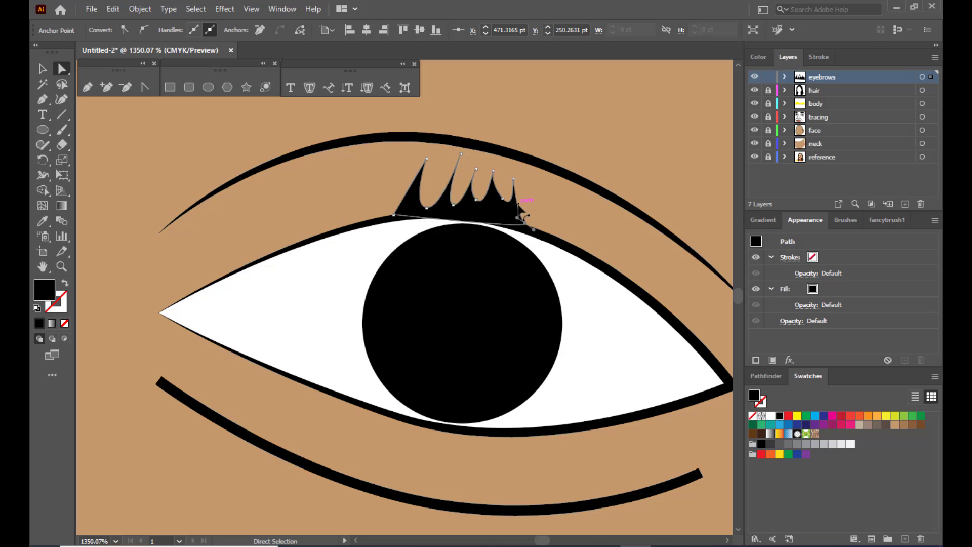
click(544, 242)
click(527, 228)
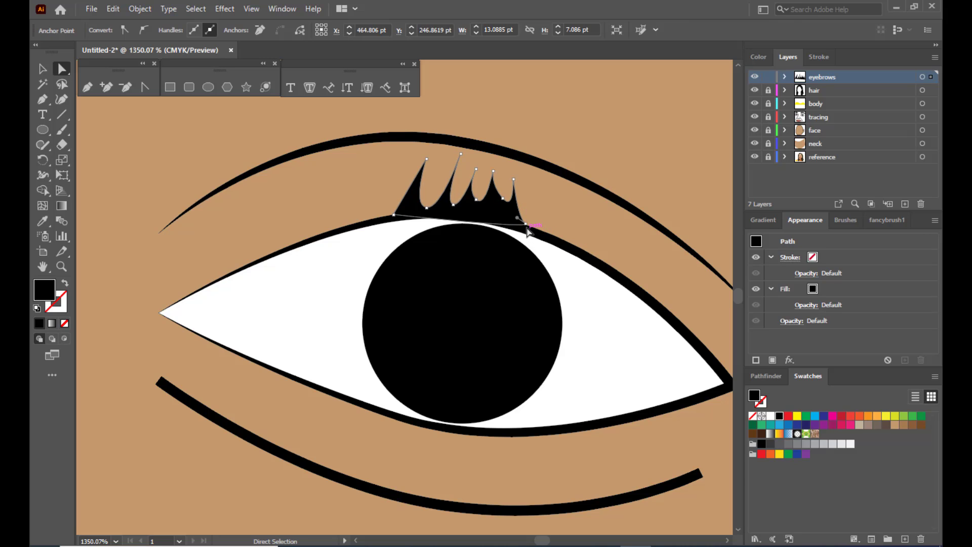
drag(527, 230, 533, 231)
click(514, 179)
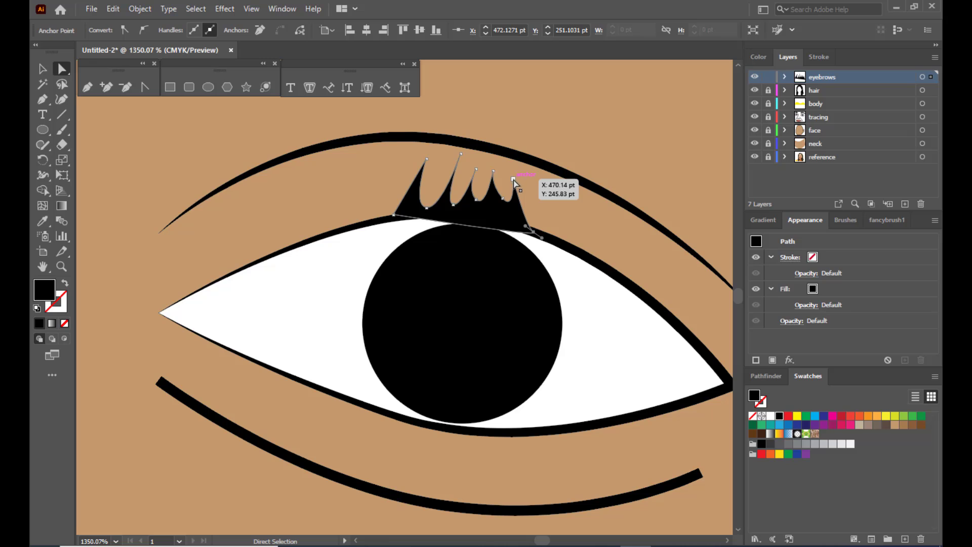
drag(503, 198, 478, 206)
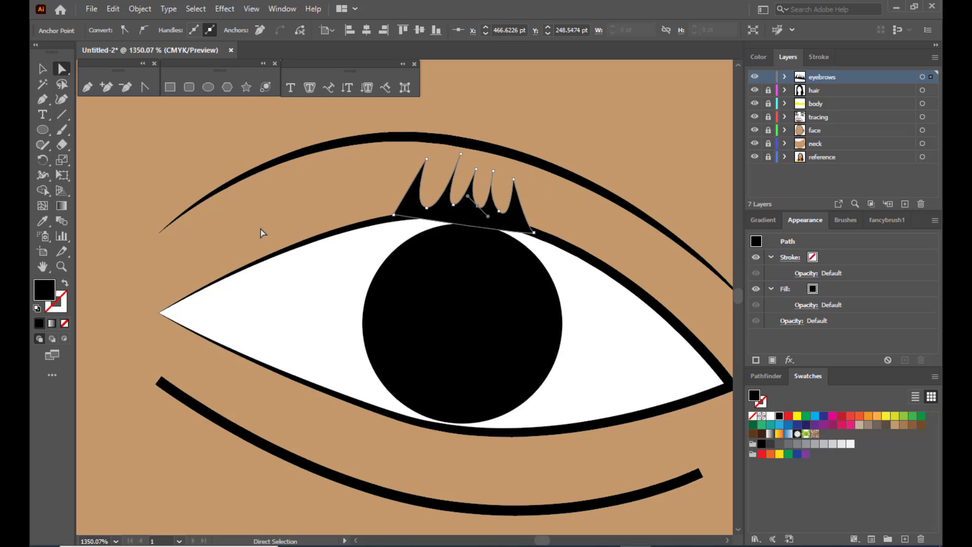
Add an anchor point midway along the lash cluster's base and raise it so the base follows the lid's curve
click(106, 87)
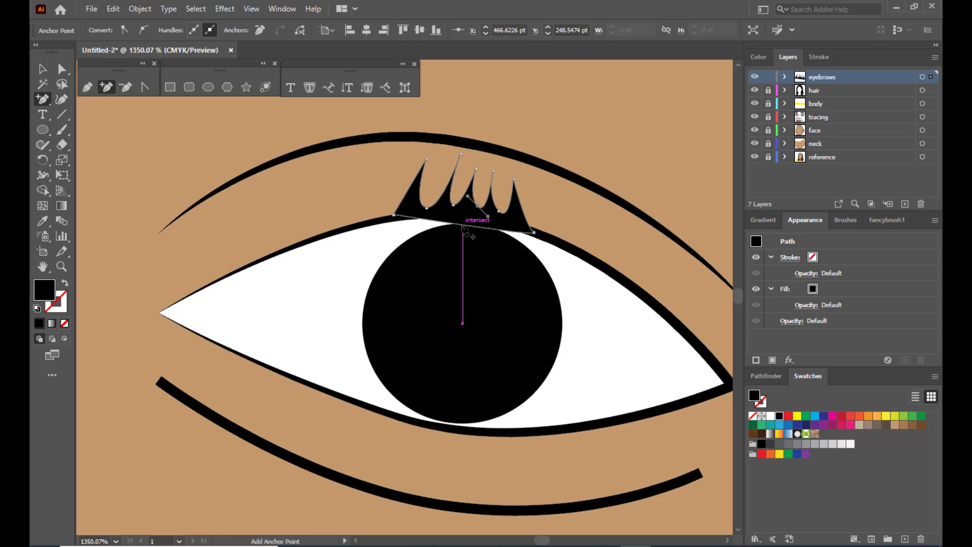
click(462, 223)
click(62, 69)
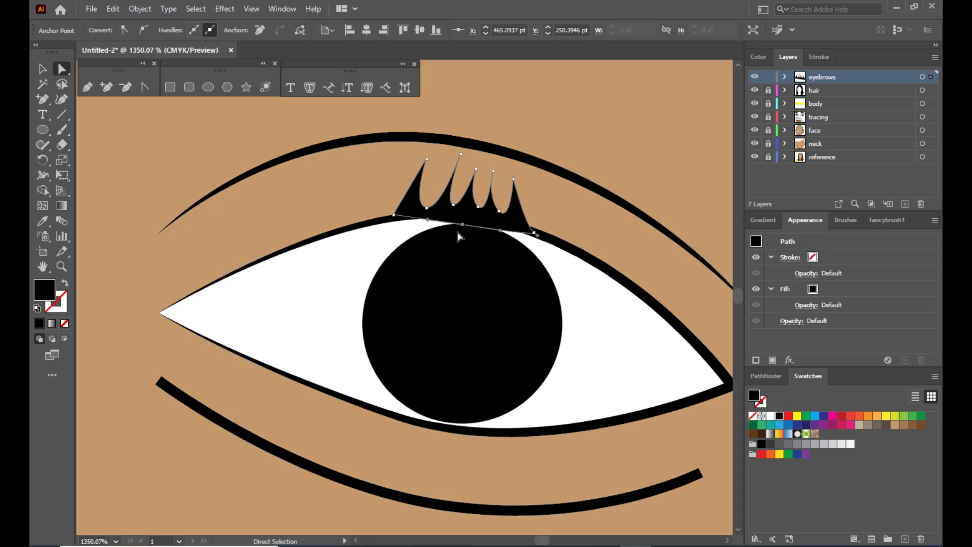
drag(462, 223, 466, 214)
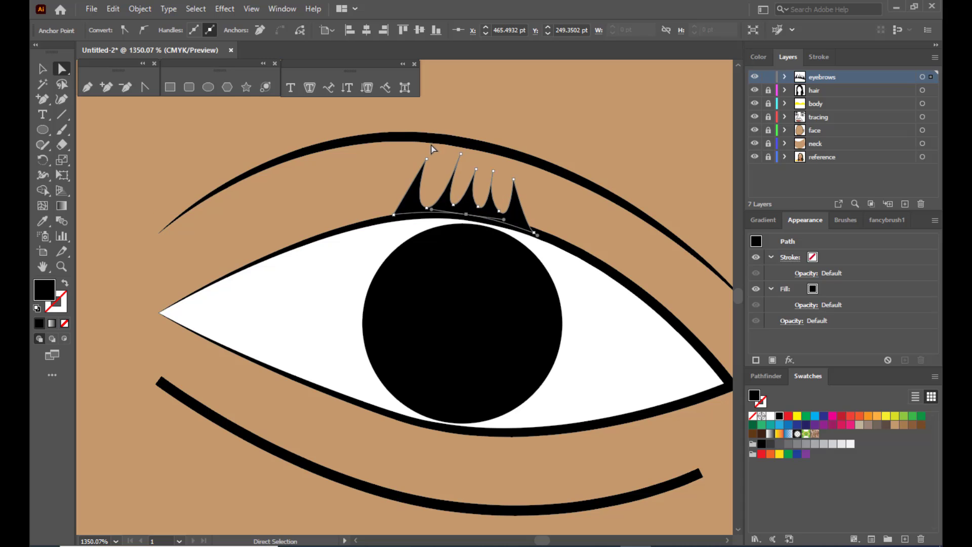
Reposition the lash tips and the first notch to vary the lash lengths, and clear the selection
mouse_move(426, 159)
mouse_down()
mouse_move(418, 160)
mouse_move(454, 154)
mouse_move(474, 172)
mouse_move(420, 160)
mouse_move(413, 170)
mouse_up()
drag(514, 180, 513, 200)
drag(456, 154, 448, 153)
drag(426, 208, 422, 208)
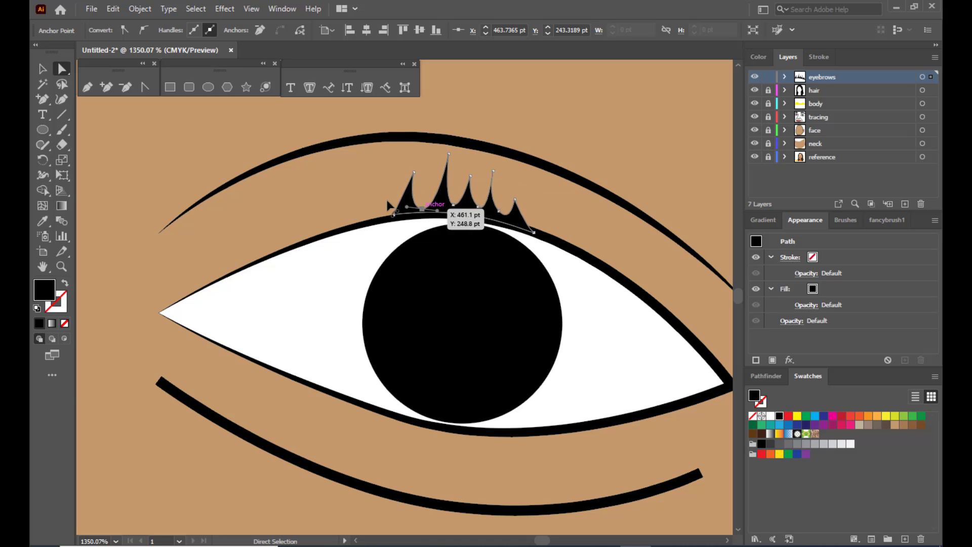
click(44, 71)
click(511, 99)
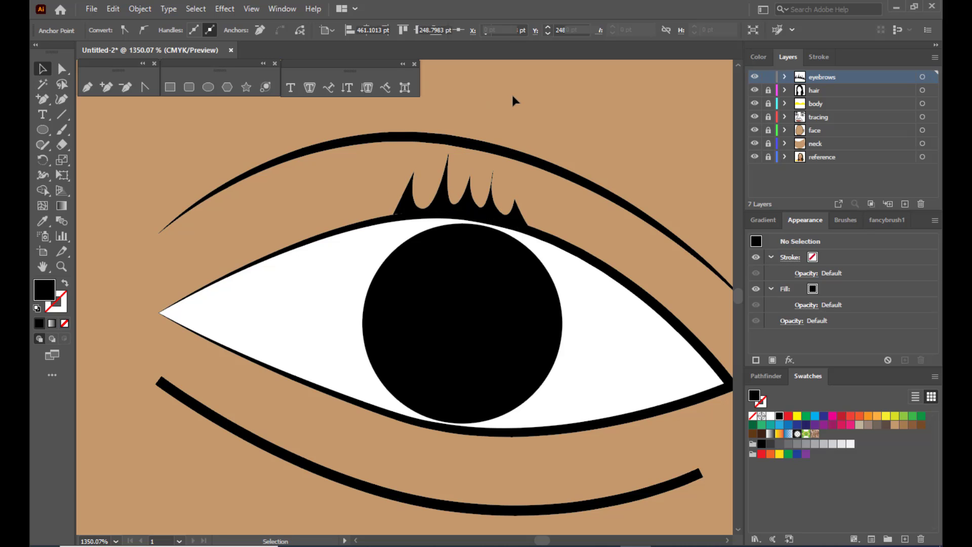
Examine the lash cluster from farther out and close up, checking how it sits on the upper lid line
key(ctrl+minus)
key(ctrl+minus)
key(ctrl+minus)
key(ctrl+minus)
key(ctrl+minus)
key(ctrl+minus)
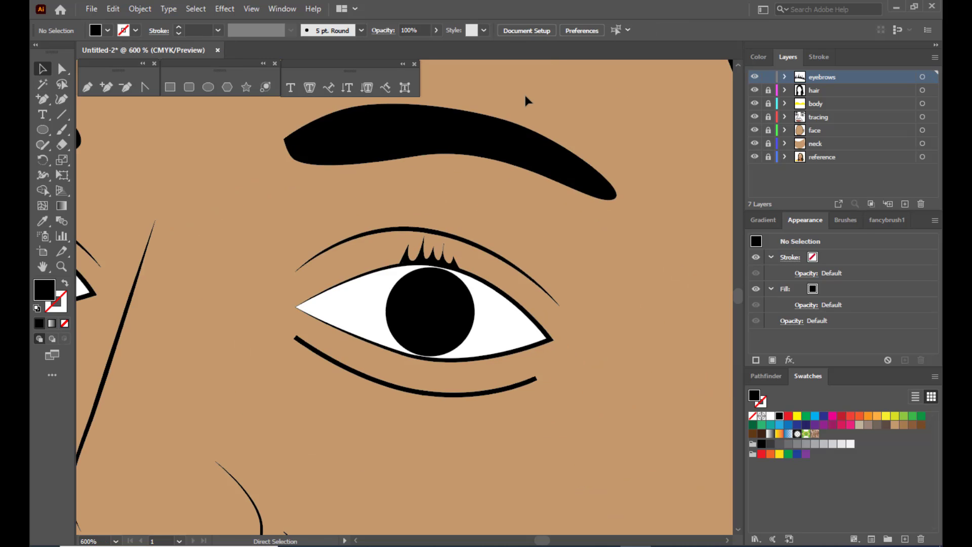
key(ctrl+plus)
key(ctrl+plus)
key(ctrl+plus)
key(ctrl+plus)
key(ctrl+plus)
key(ctrl+plus)
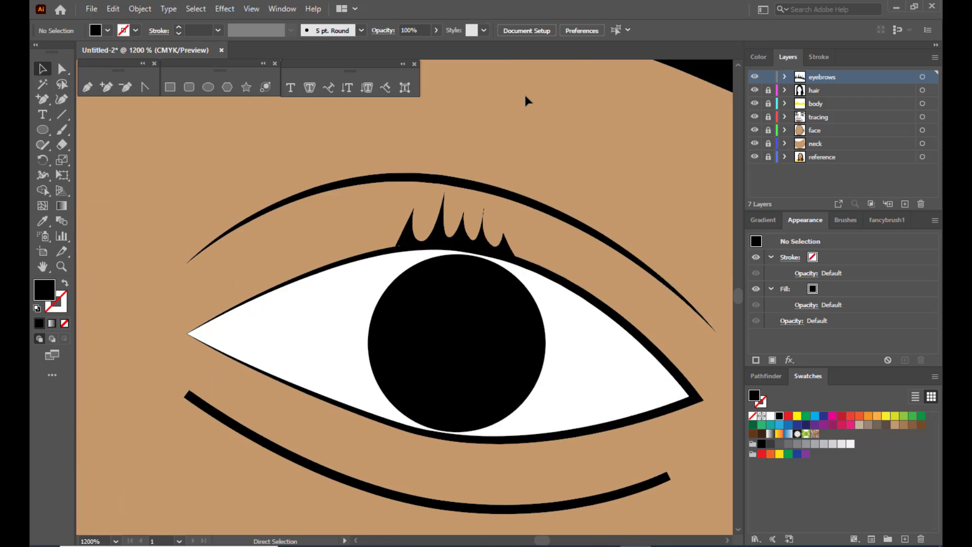
click(540, 227)
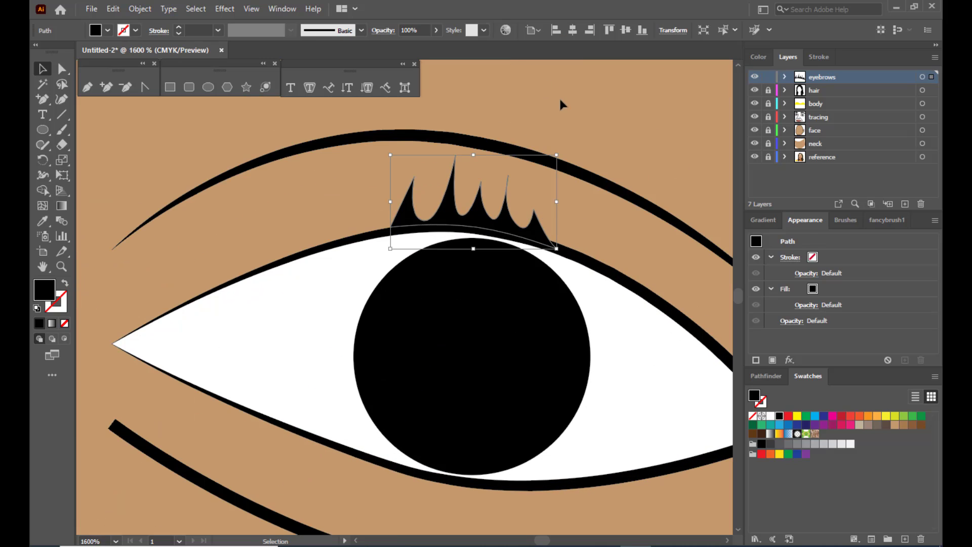
click(558, 96)
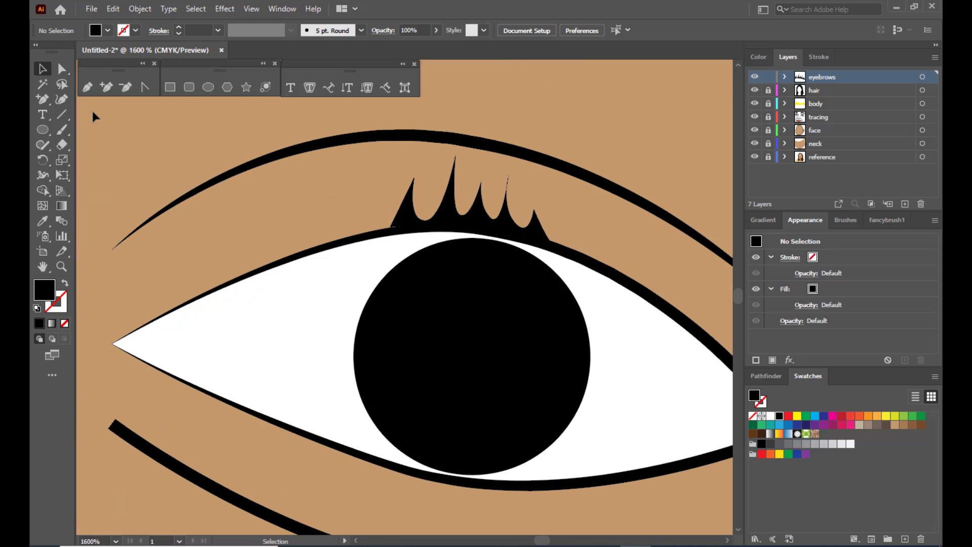
Draw a smaller closed black cluster of three lashes on the upper lid line, just outward of the first cluster
click(87, 86)
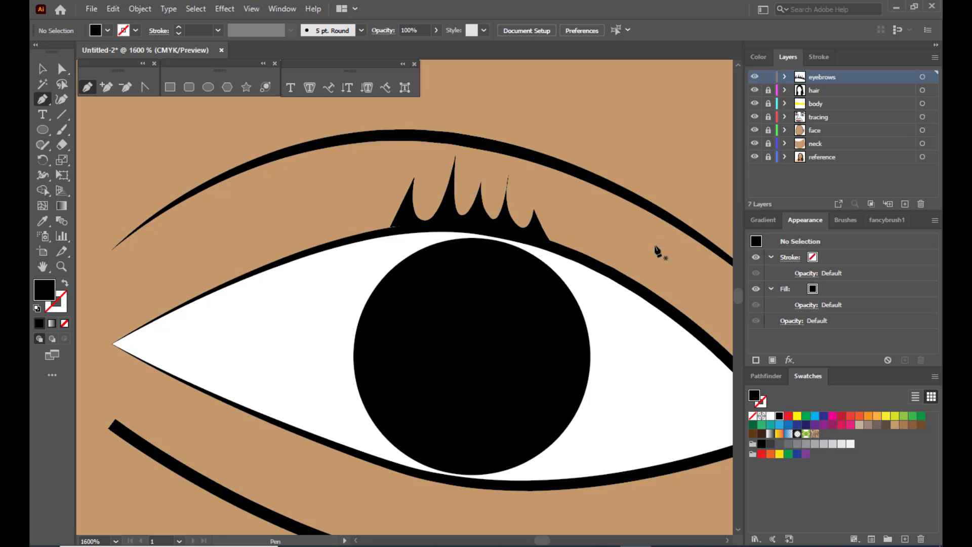
key(ctrl+minus)
key(ctrl+plus)
drag(556, 238, 590, 239)
click(573, 217)
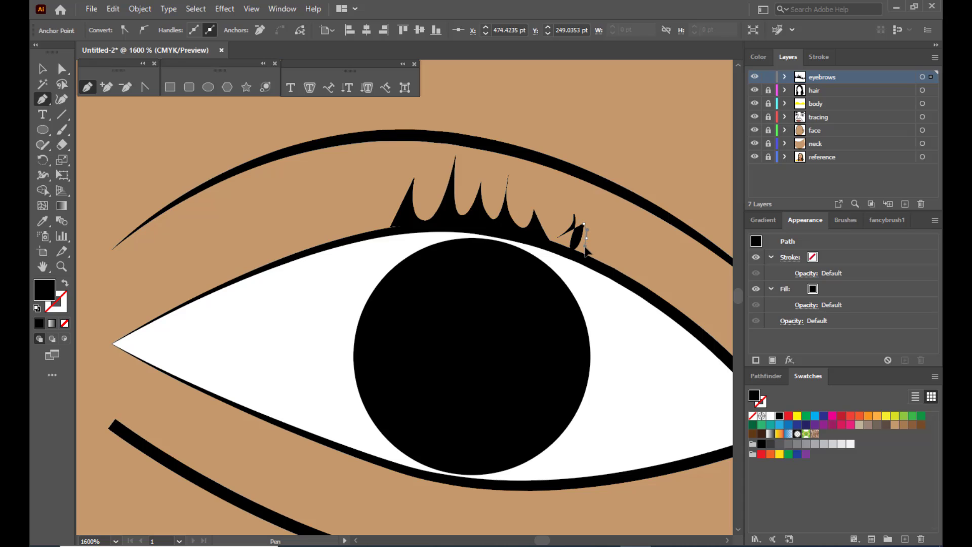
mouse_move(585, 250)
mouse_down()
mouse_move(596, 226)
mouse_move(599, 248)
mouse_up()
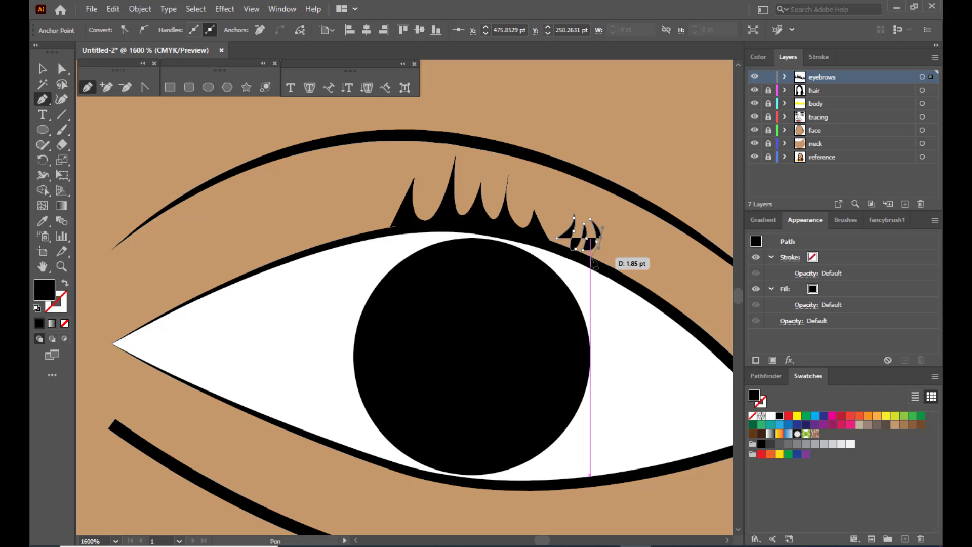
click(589, 258)
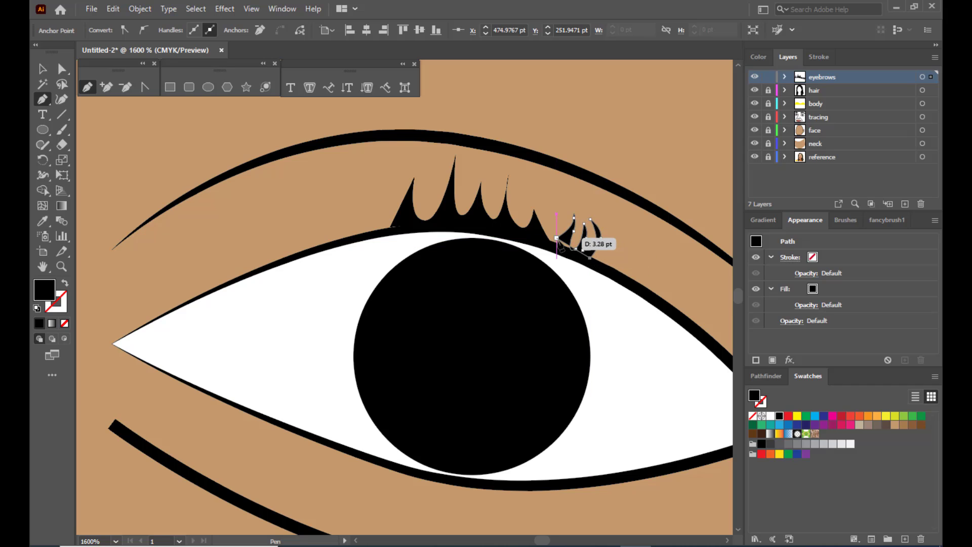
click(556, 238)
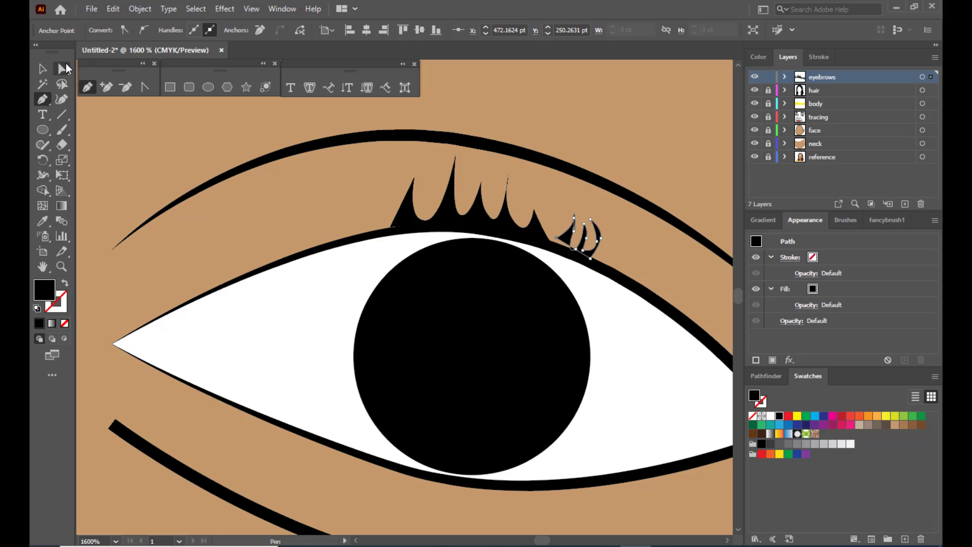
Move the small outer lash cluster's inner base corner down onto the upper lid line
click(62, 69)
key(ctrl+plus)
key(ctrl+plus)
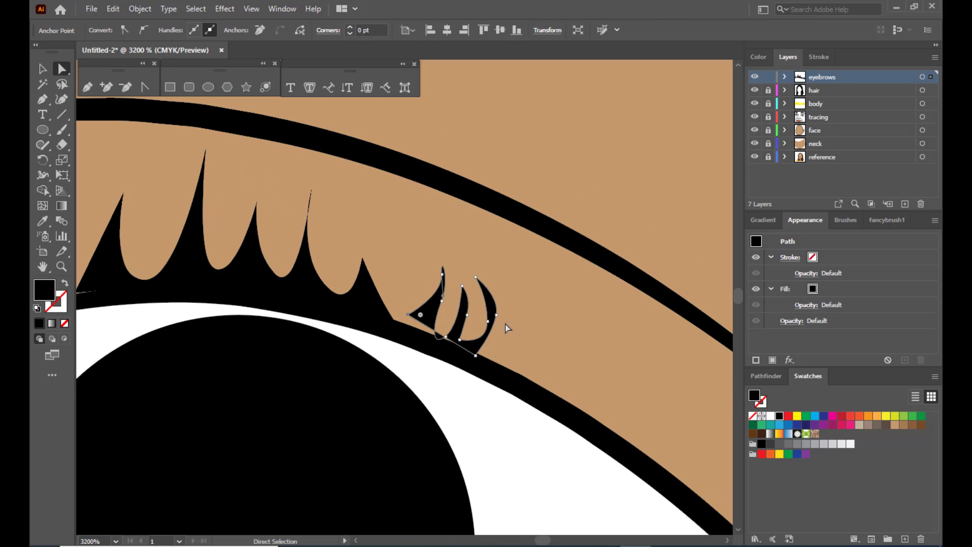
drag(407, 315, 402, 330)
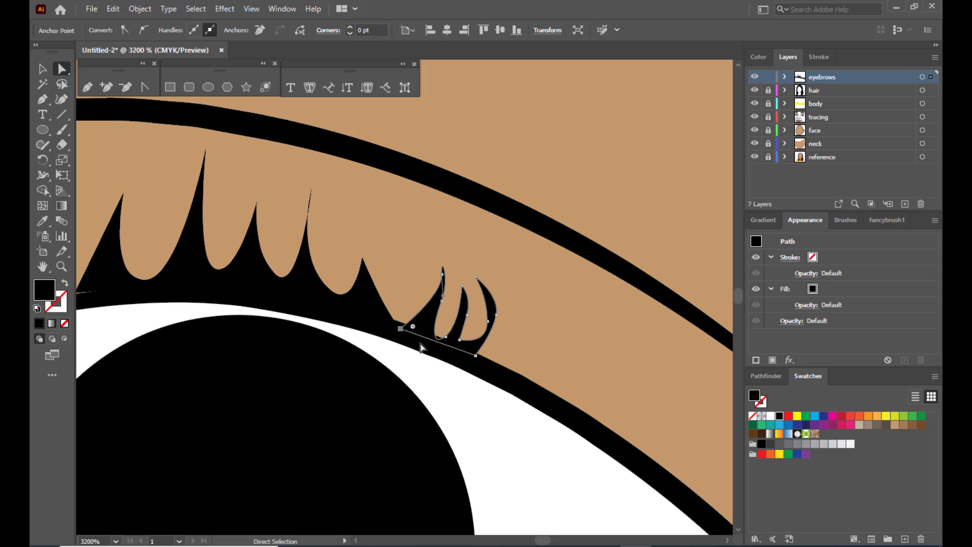
click(442, 300)
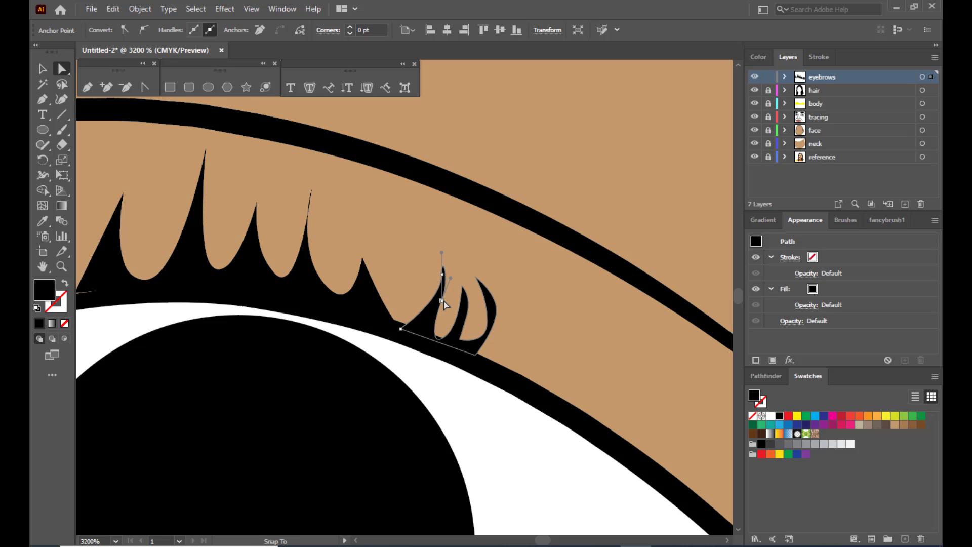
Shift the whole small lash cluster slightly down and outward so its base sits on the lid line, and clear the selection
click(461, 289)
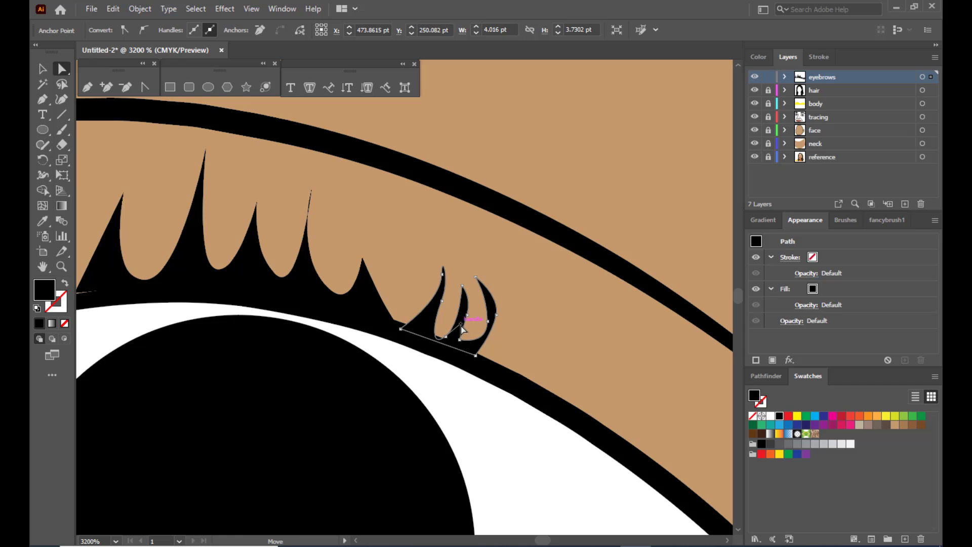
drag(467, 317, 489, 304)
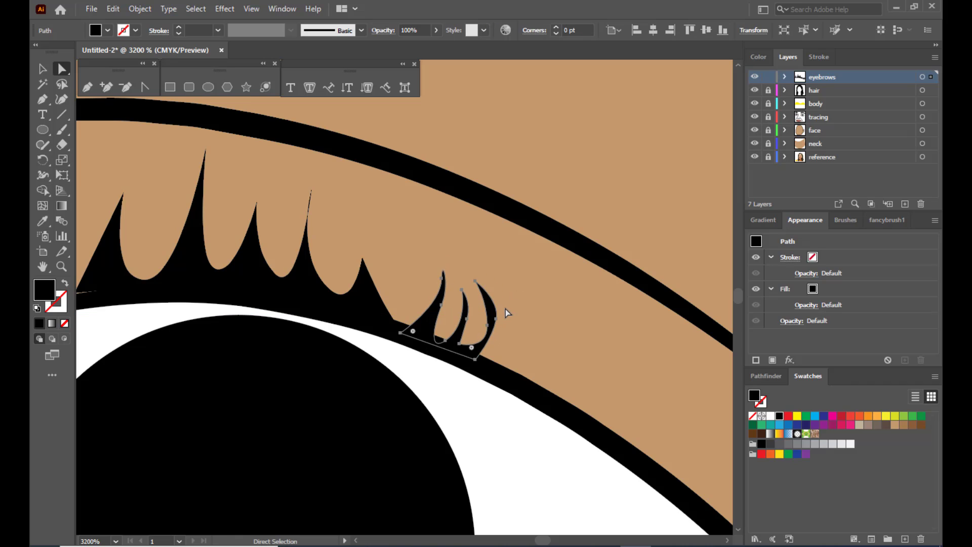
click(505, 310)
drag(472, 351, 476, 351)
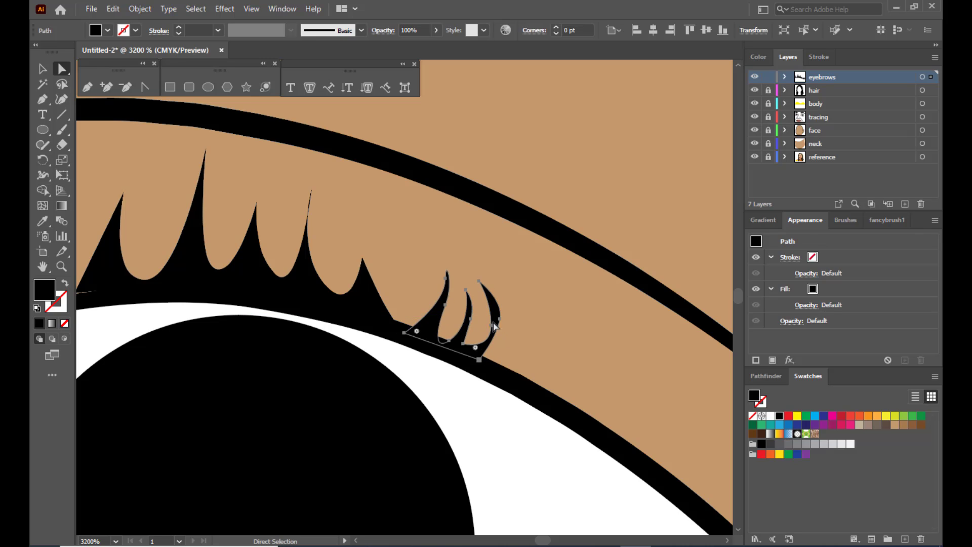
click(575, 161)
Place a copy of the small lash cluster on the upper lid line at the inner side of the main cluster
key(ctrl+minus)
key(ctrl+minus)
key(ctrl+minus)
key(ctrl+minus)
key(ctrl+minus)
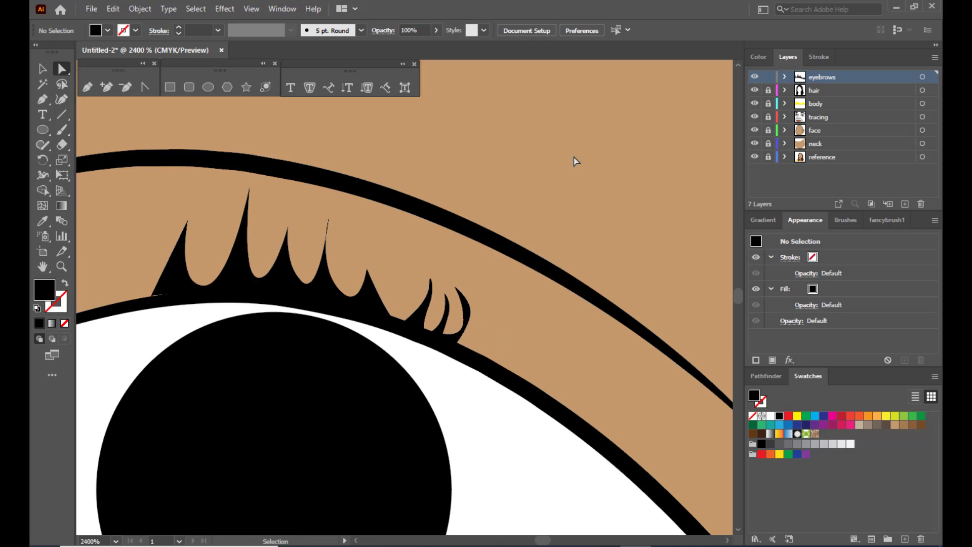
key(ctrl+equal)
key(ctrl+equal)
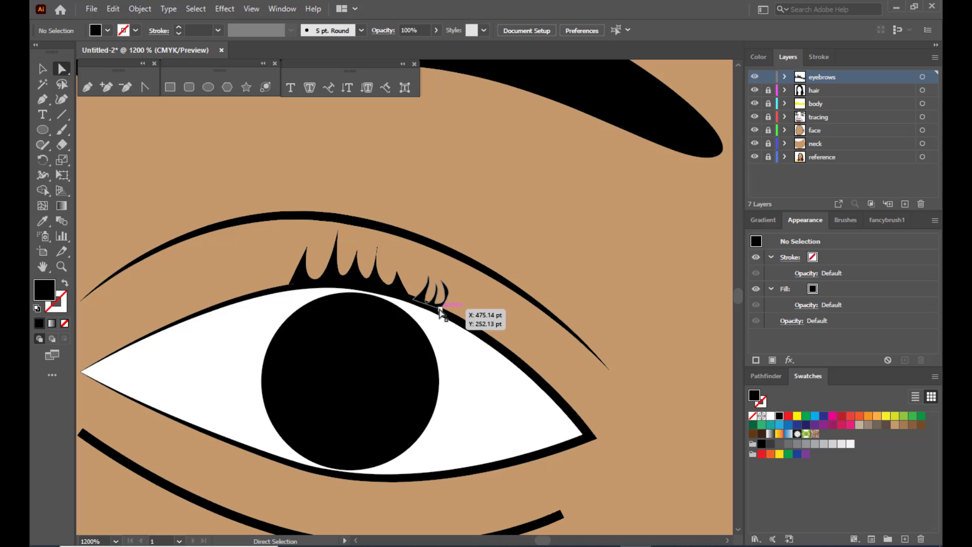
click(444, 296)
key(v)
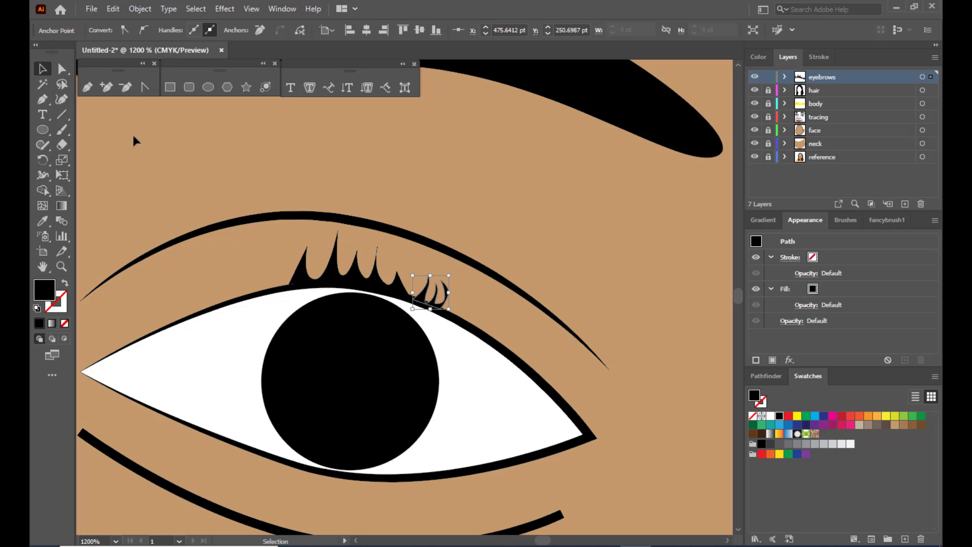
drag(420, 299, 256, 296)
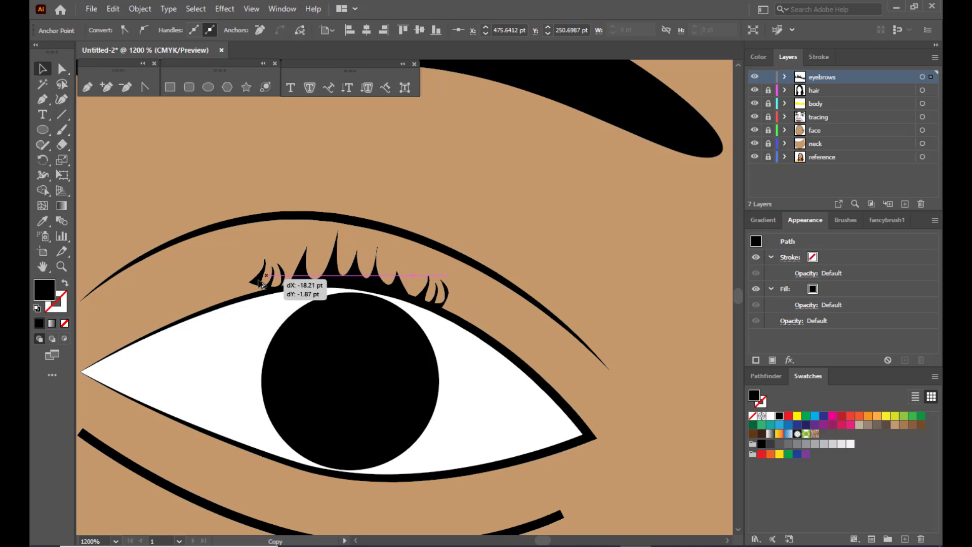
Reflect the copied lash cluster across the vertical axis, then shift and rotate it slightly to follow the lid line
right_click(257, 295)
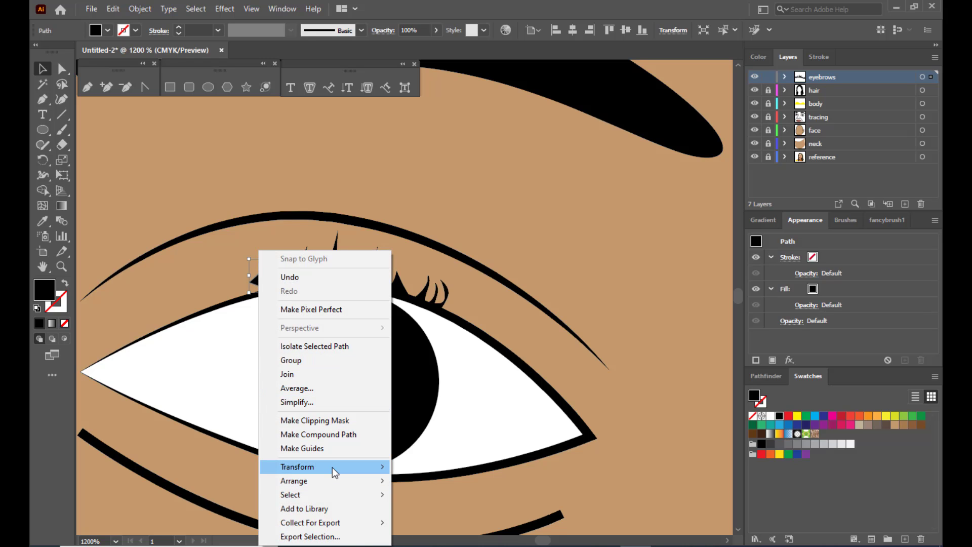
mouse_move(332, 466)
click(424, 402)
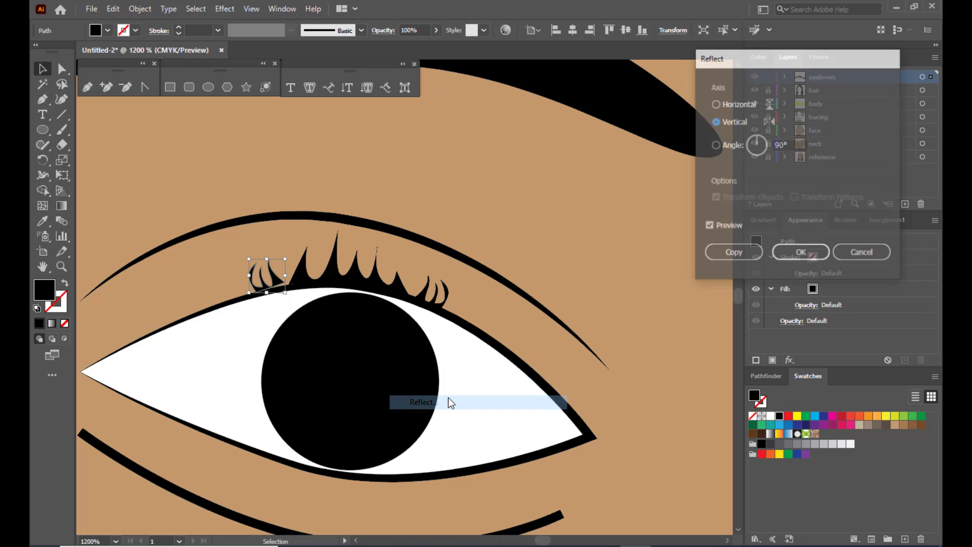
click(798, 252)
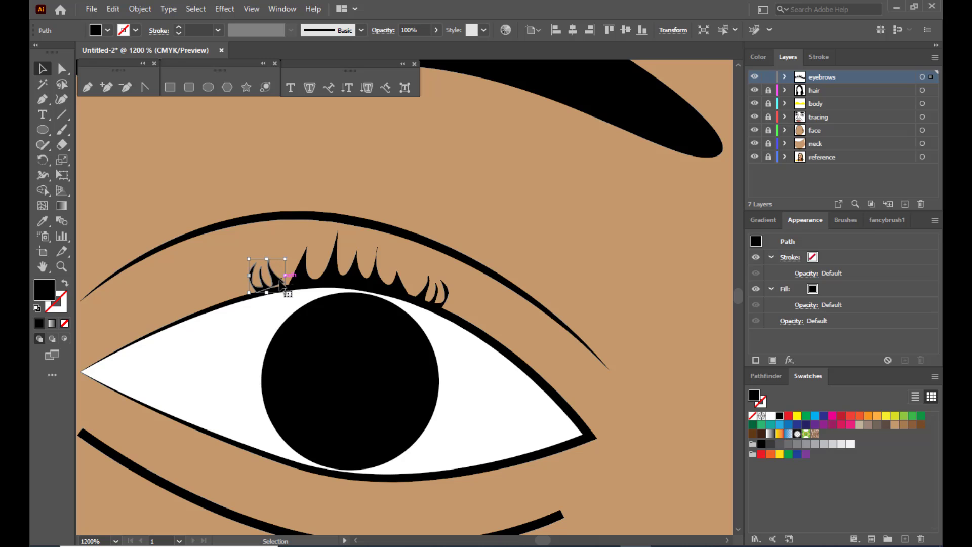
drag(277, 284, 278, 288)
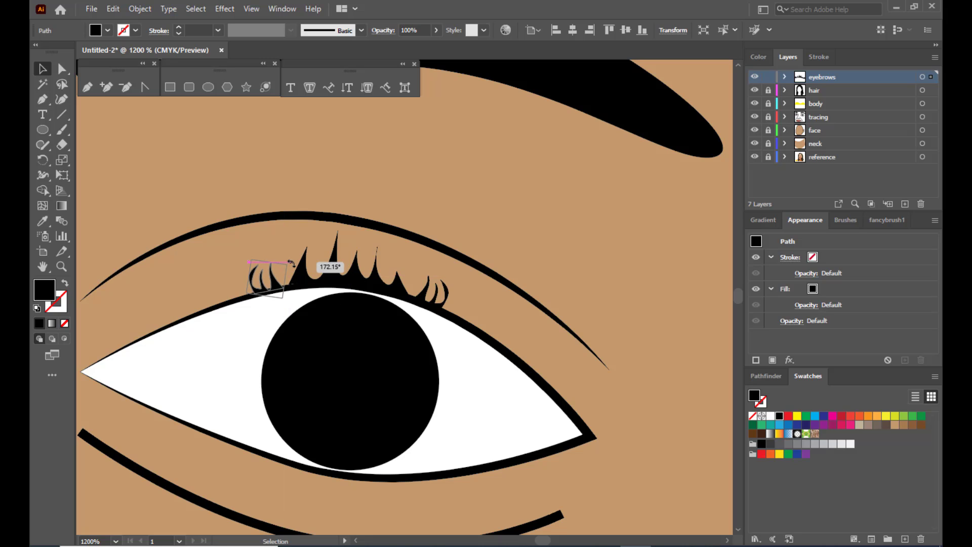
click(342, 161)
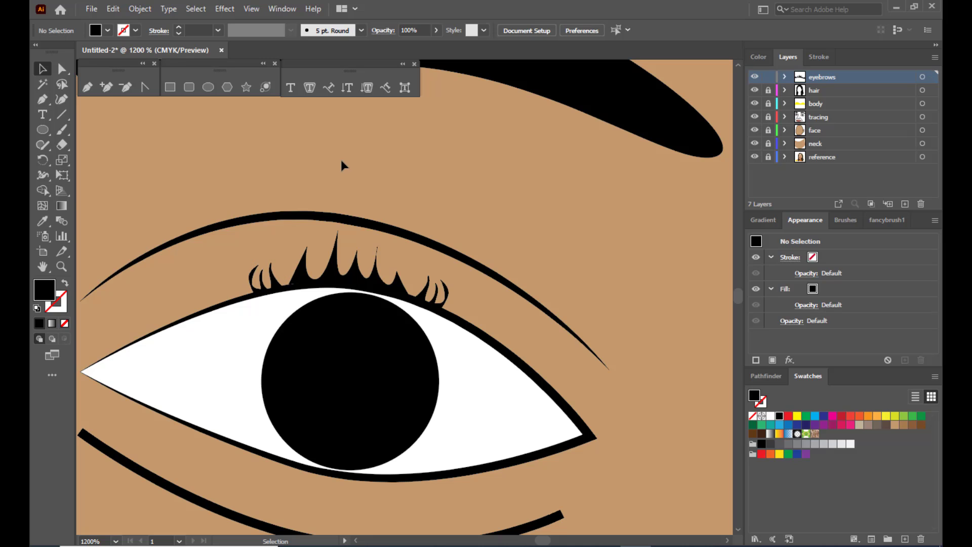
Select the main lash cluster and both small side clusters and group them
scroll(377, 164, down, 5)
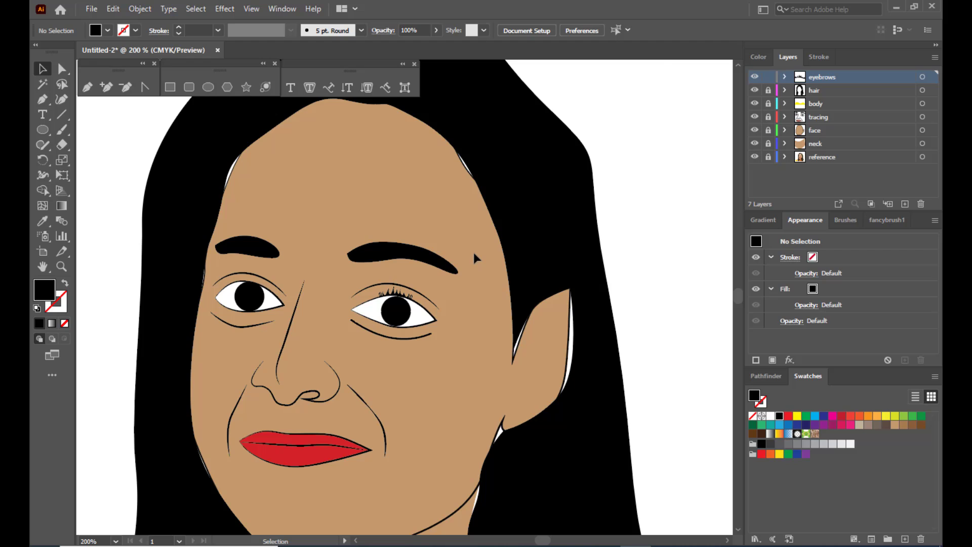
scroll(473, 252, up, 4)
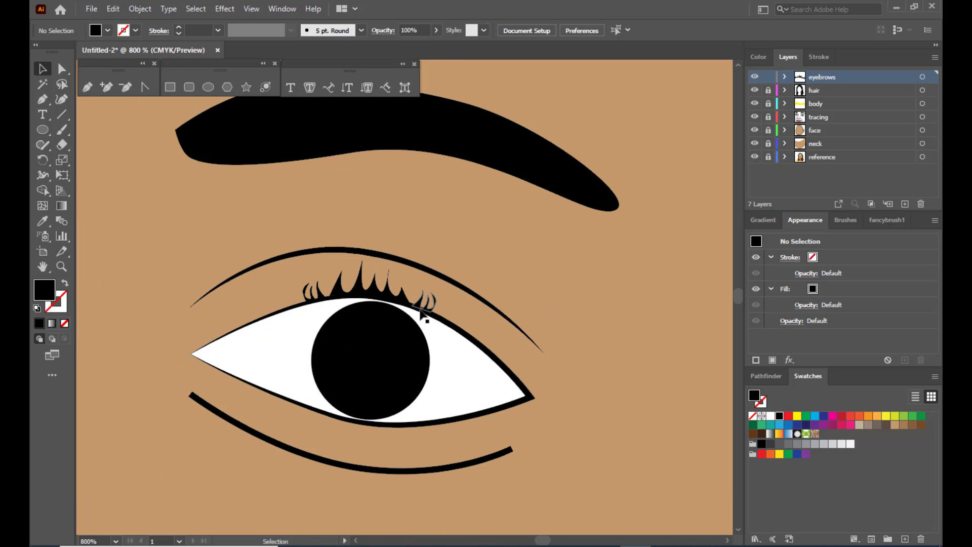
click(424, 304)
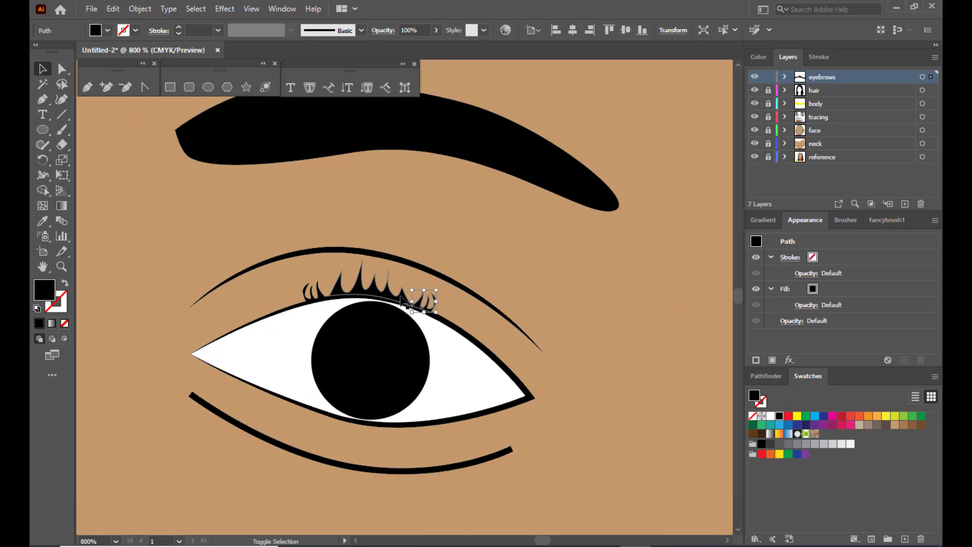
drag(326, 302, 324, 302)
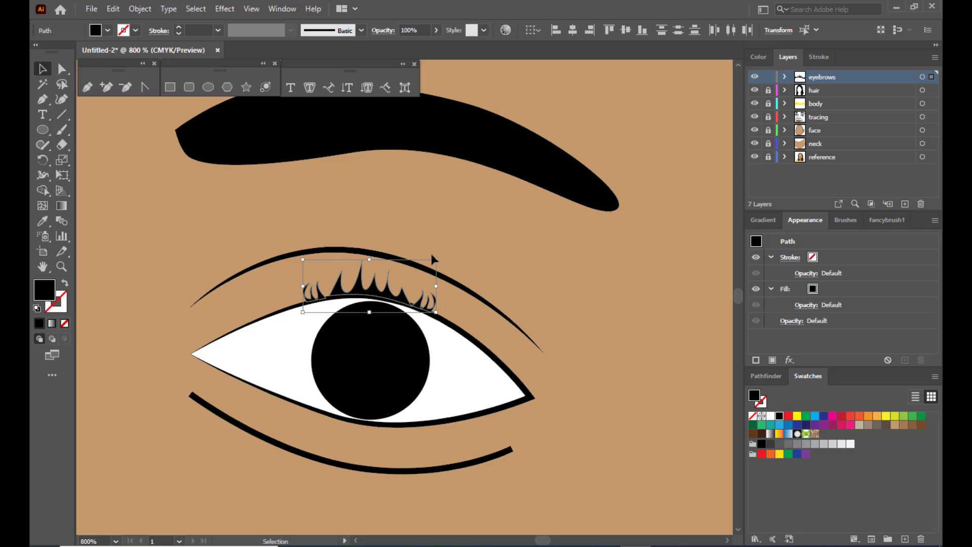
key(a)
key(ctrl+g)
key(v)
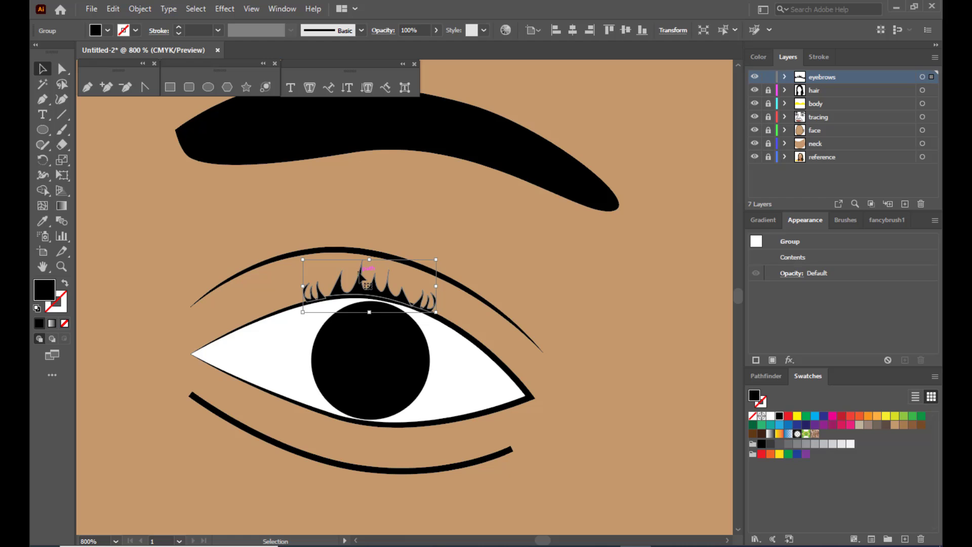
key(a)
key(ctrl+minus)
key(ctrl+minus)
key(ctrl+minus)
key(ctrl+minus)
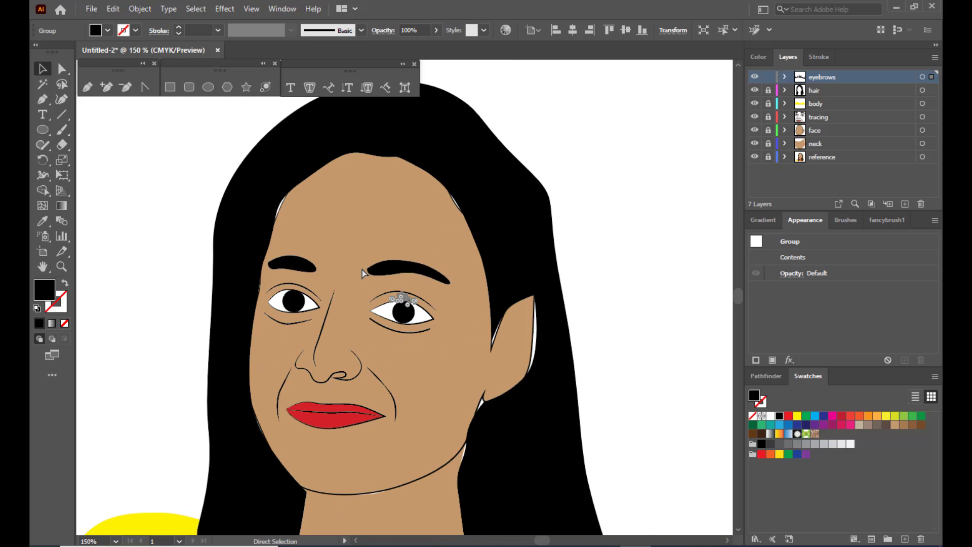
Duplicate the eyelash group from the eye nearer the ear onto the upper lid of the other eye
key(ctrl+plus)
key(ctrl+plus)
key(v)
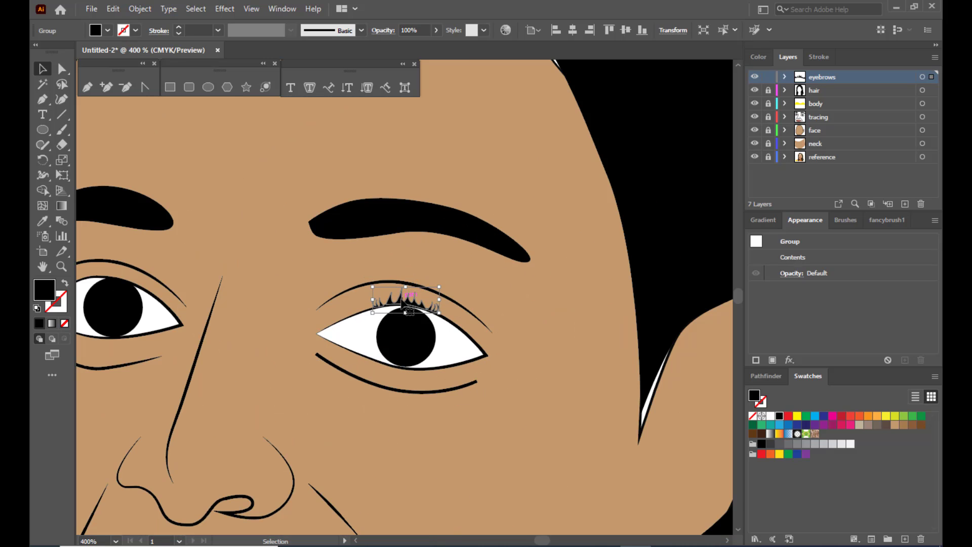
drag(410, 313, 113, 282)
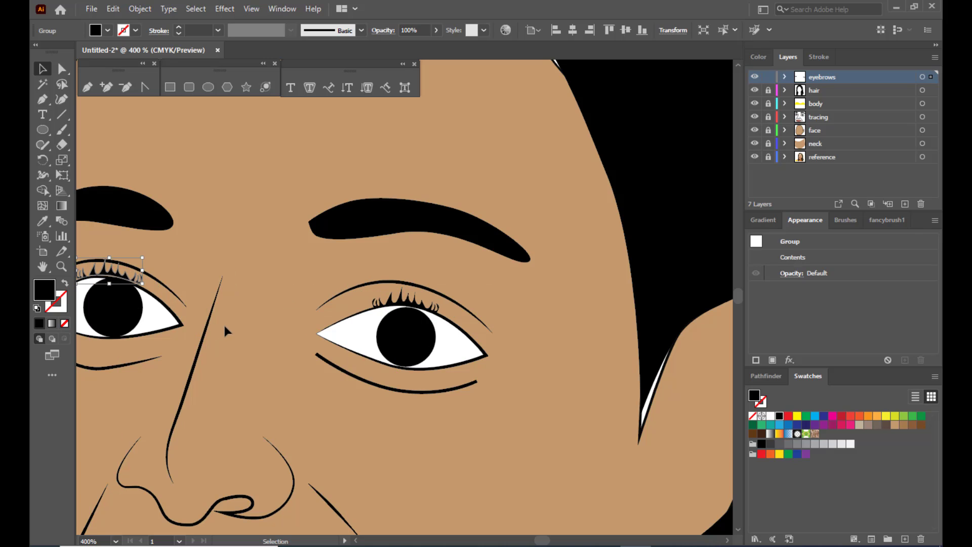
Move the duplicated eyelashes slightly down so their base sits on the upper eyelid line, and deselect them
key(space)
drag(228, 320, 630, 323)
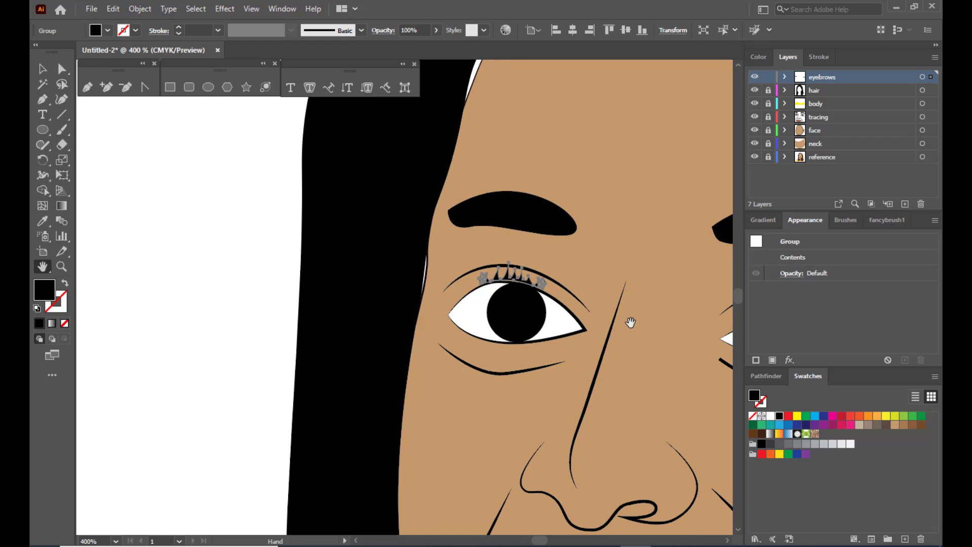
key(ctrl+plus)
key(ctrl+plus)
key(ctrl+plus)
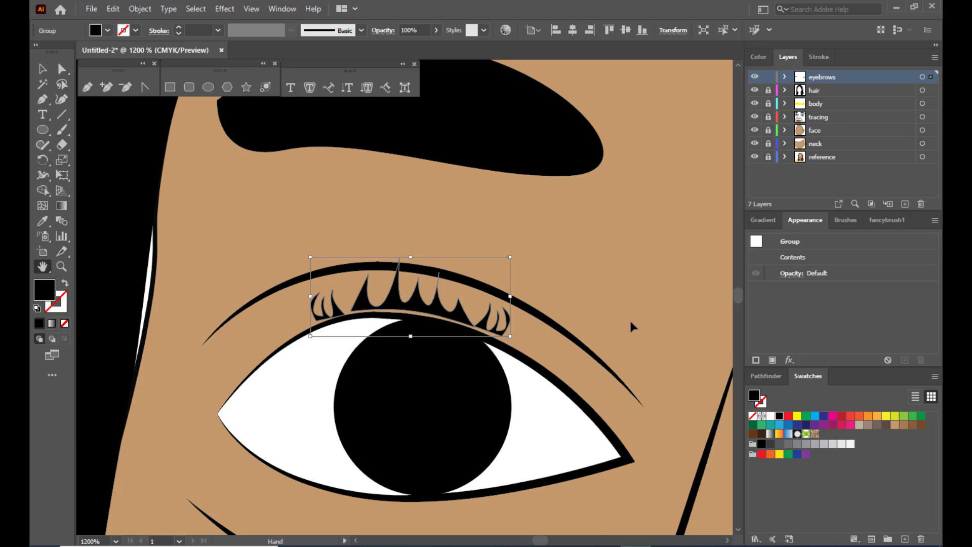
click(42, 68)
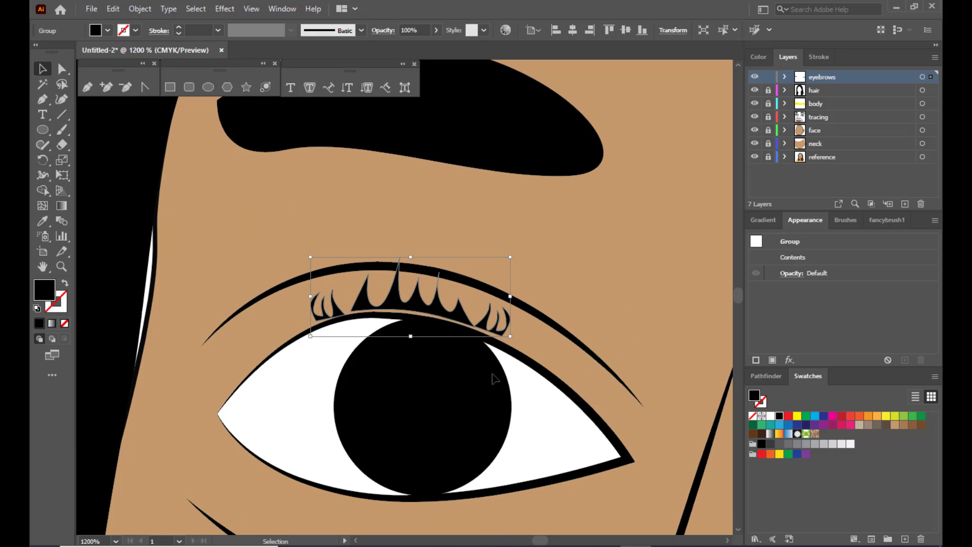
drag(426, 312, 426, 311)
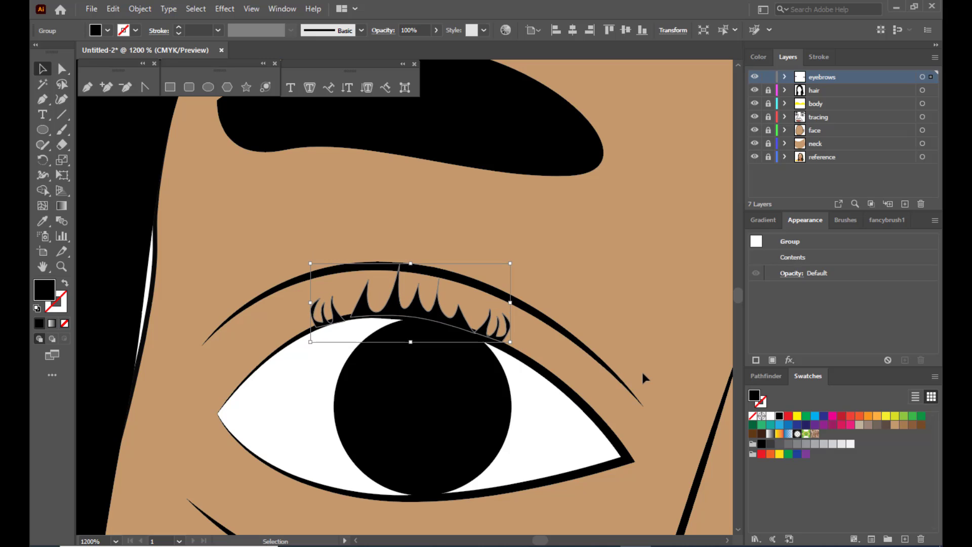
click(614, 245)
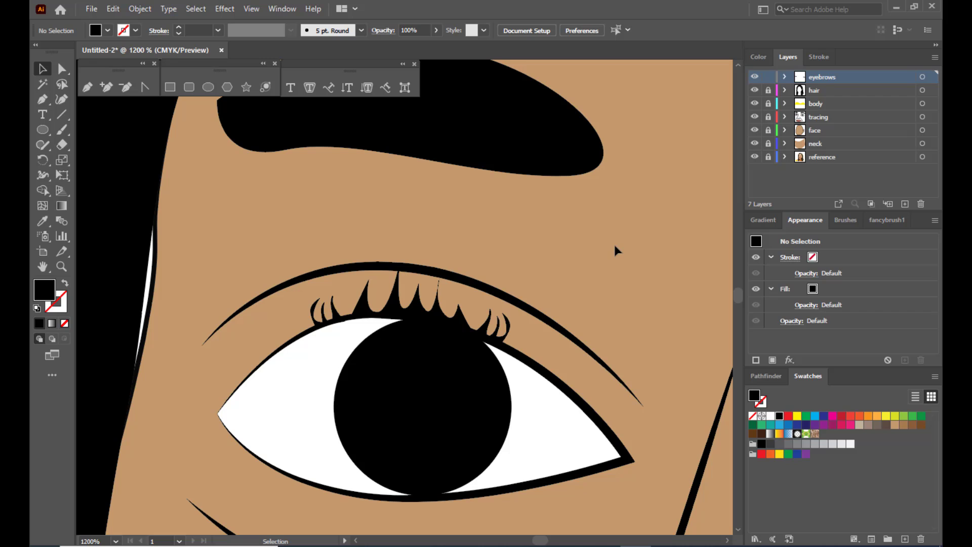
Examine how the eyelashes on both eyes look within the whole face
key(ctrl+minus)
key(ctrl+minus)
key(ctrl+minus)
key(ctrl+minus)
key(ctrl+minus)
key(ctrl+minus)
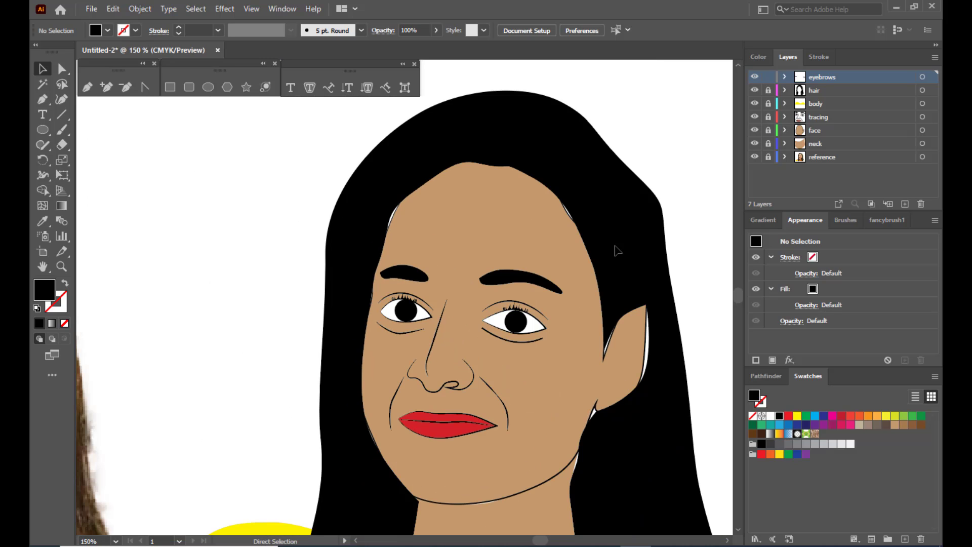
key(ctrl+plus)
key(ctrl+plus)
key(ctrl+minus)
key(ctrl+minus)
key(ctrl+plus)
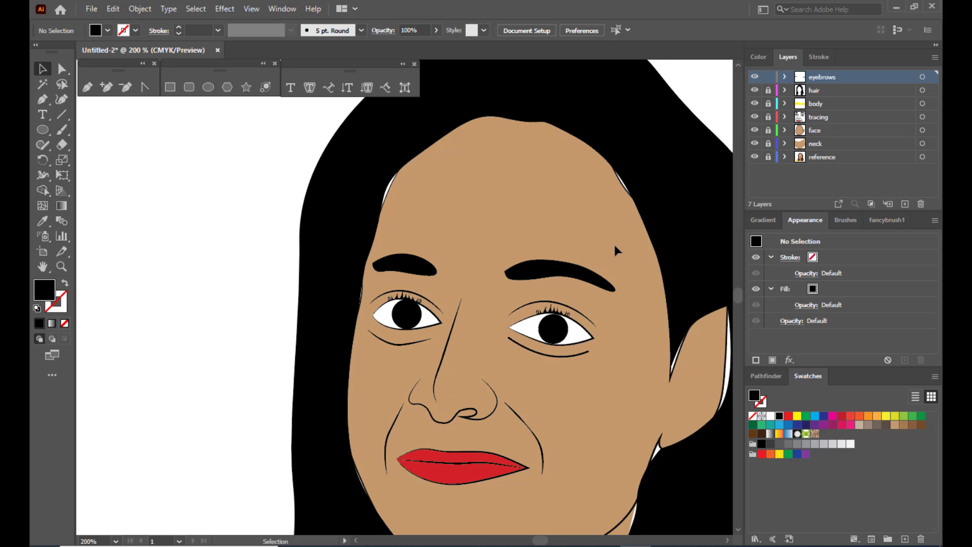
Unlock all layers and move the crease lines above both eyes slightly down, closer to the eyelashes
scroll(615, 245, down, 4)
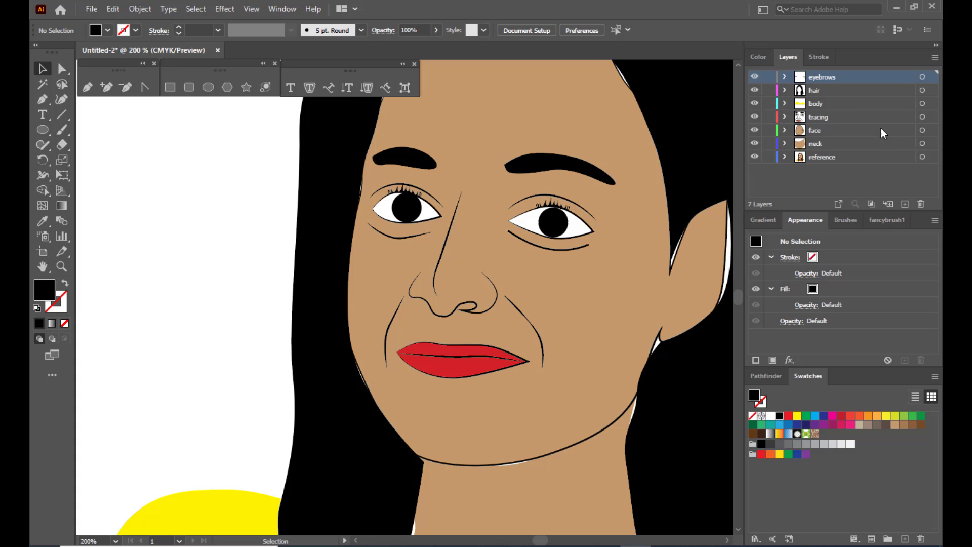
click(527, 203)
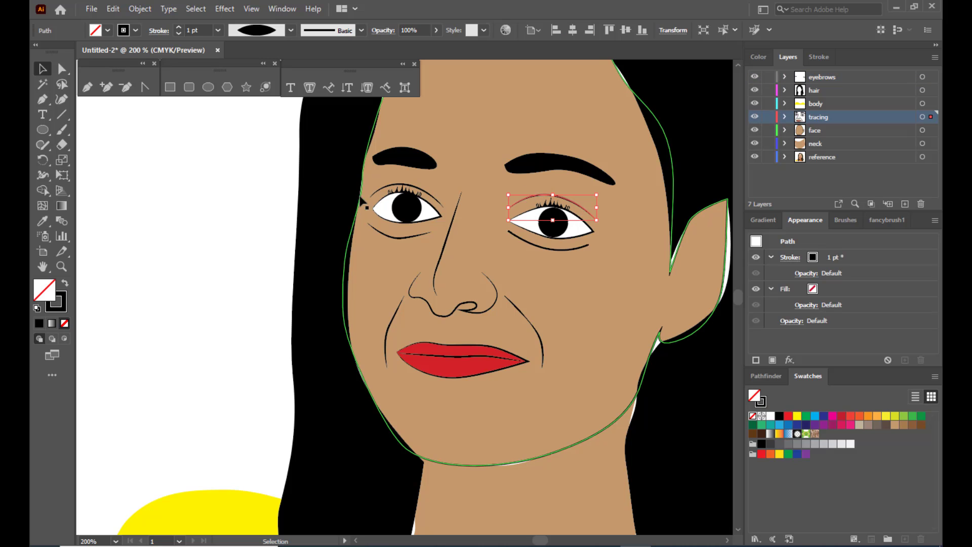
shift+click(380, 193)
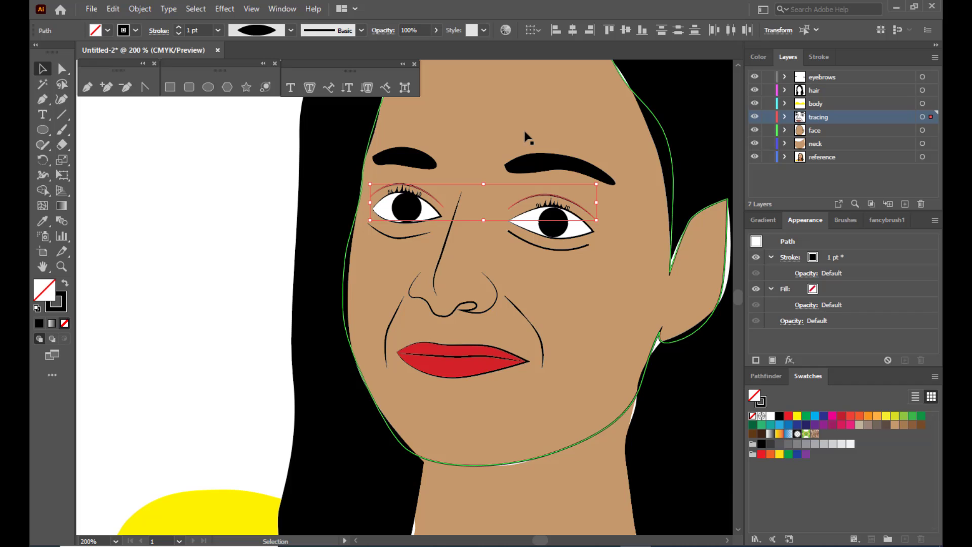
key(ctrl+equal)
key(ctrl+equal)
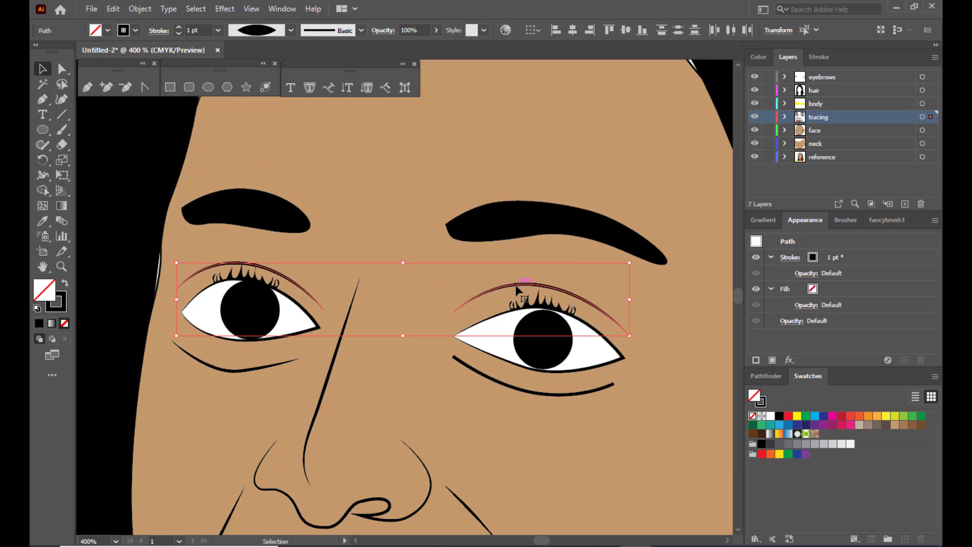
drag(515, 290, 517, 295)
key(ctrl+minus)
key(ctrl+minus)
key(ctrl+minus)
key(ctrl+minus)
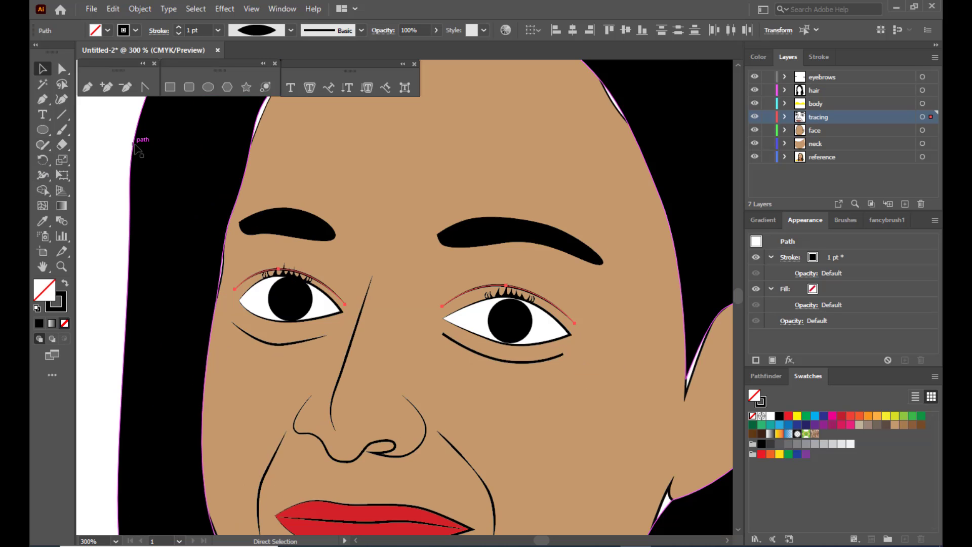
click(283, 135)
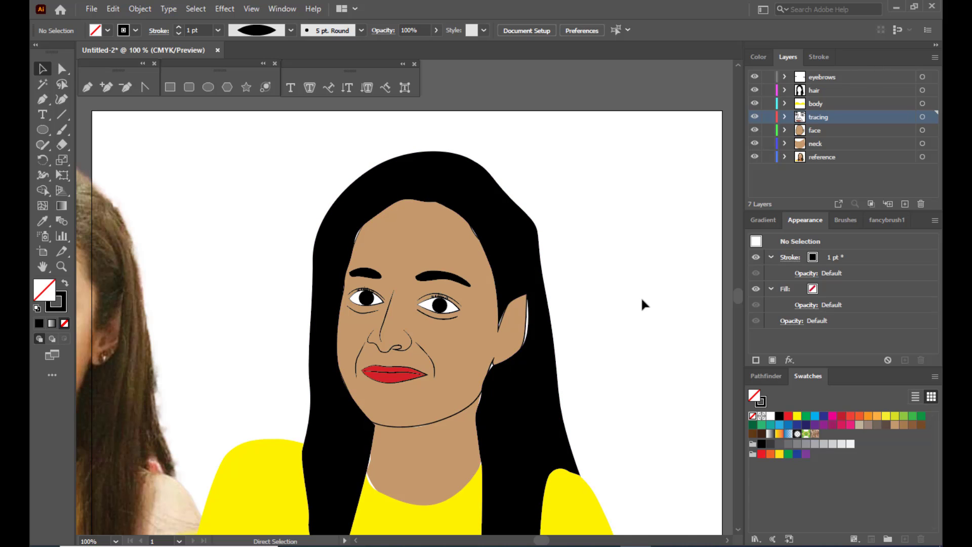
Reposition the face path's anchor points at the ear's outer edge, lobe and inner corner to close the white gaps beside the hair
key(ctrl+plus)
key(ctrl+plus)
click(42, 70)
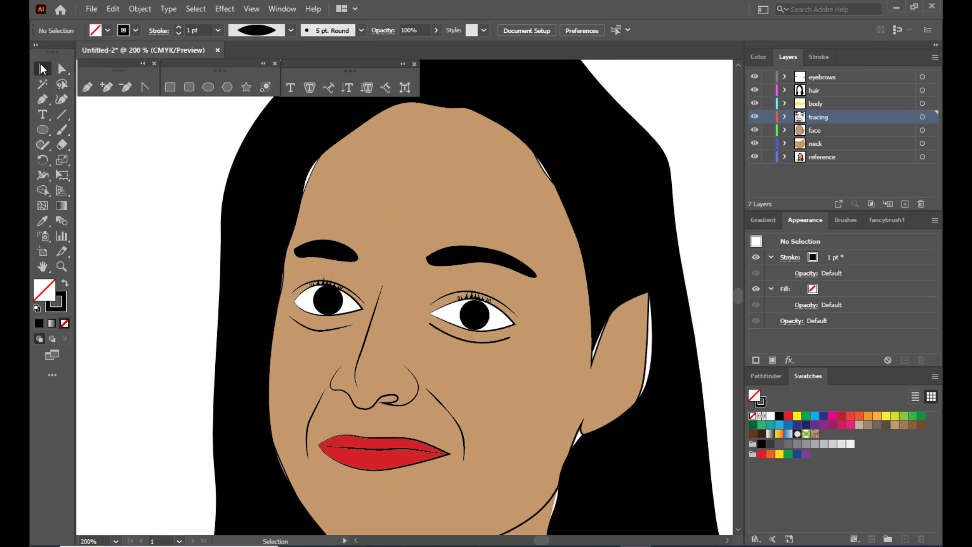
click(62, 69)
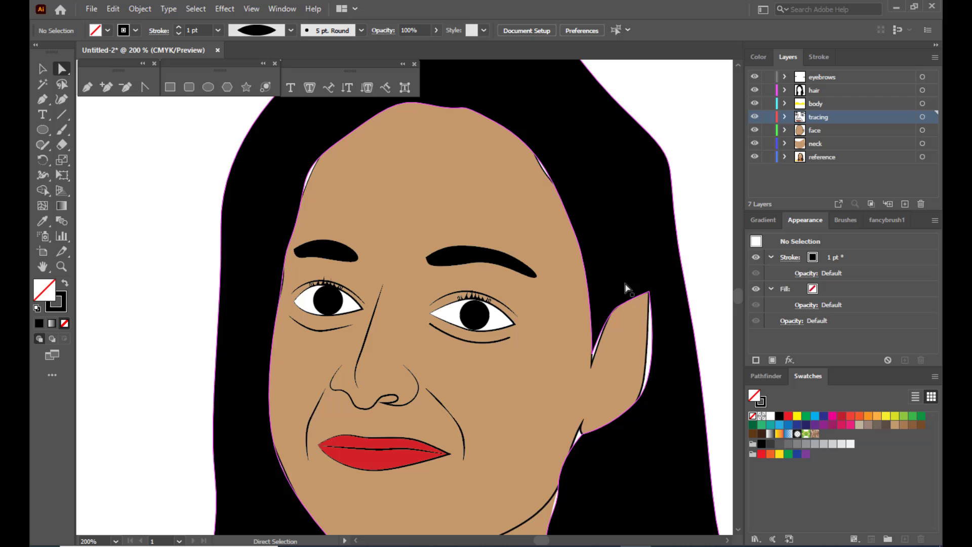
click(609, 321)
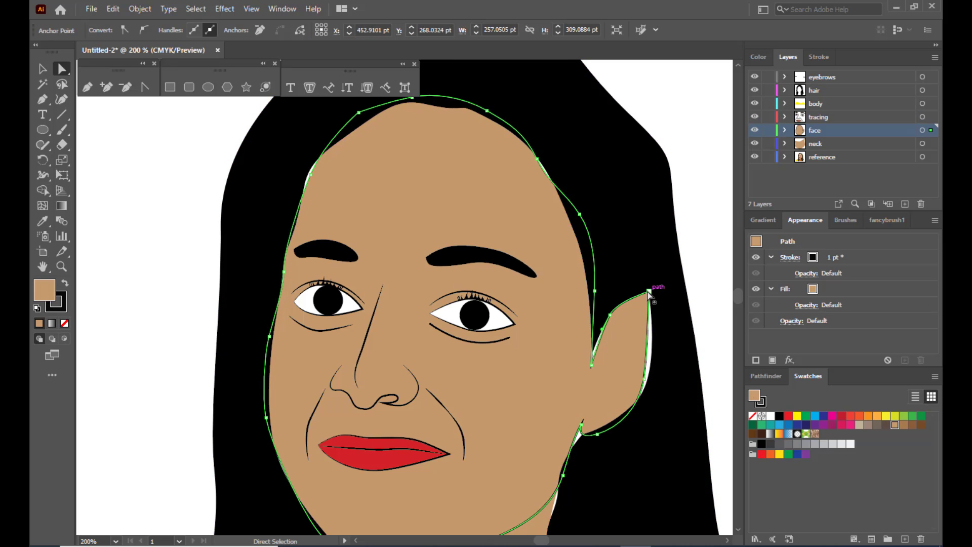
click(644, 378)
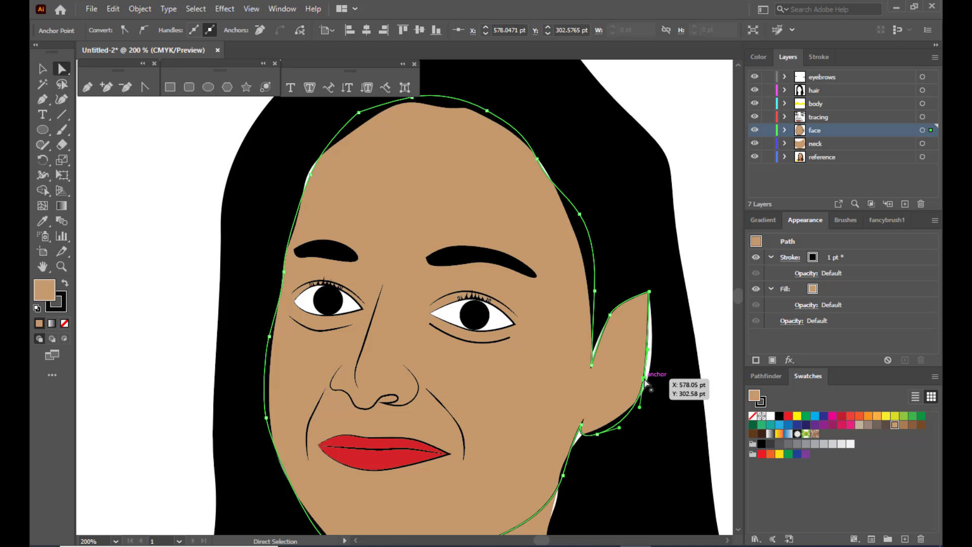
drag(645, 379, 649, 371)
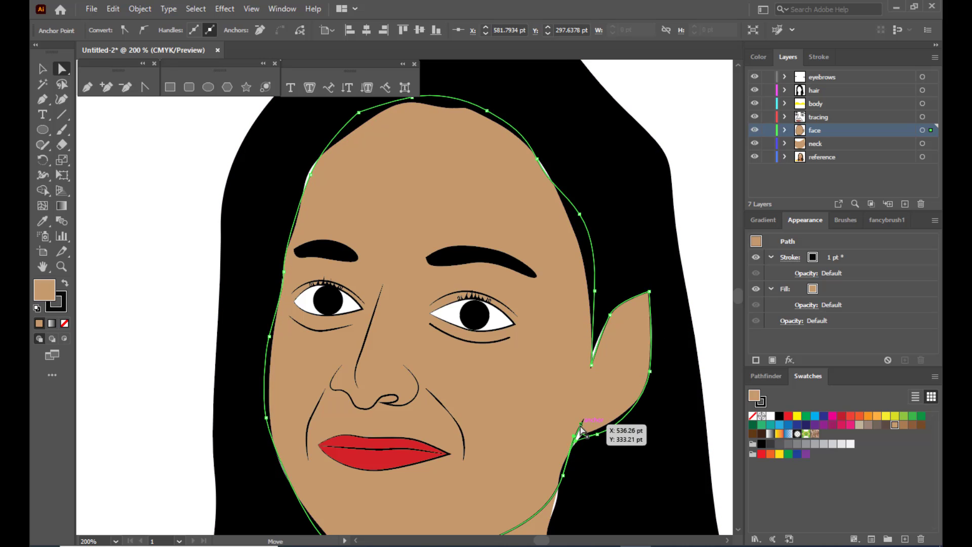
drag(580, 427, 581, 438)
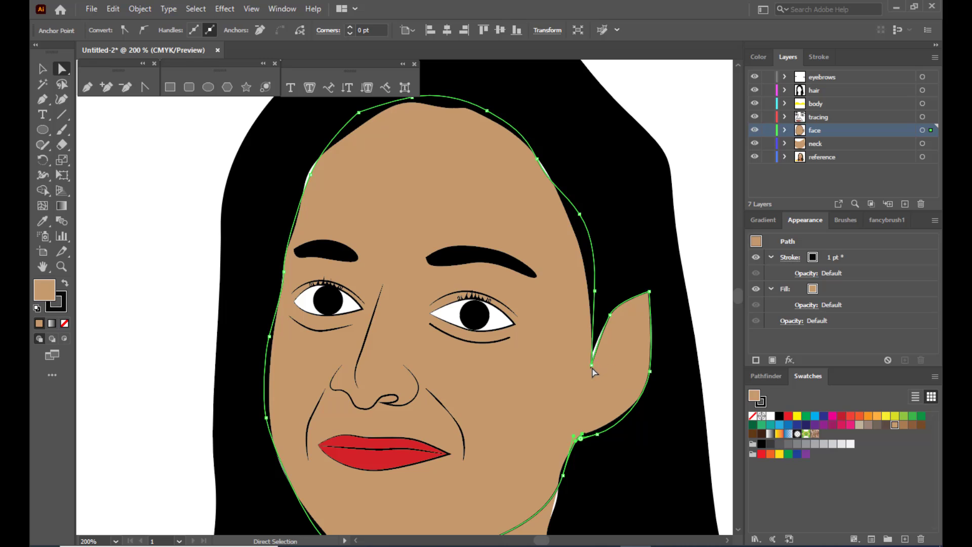
drag(591, 364, 591, 355)
Adjust the face path's anchor points on both sides of the forehead to cover the white gaps along the hairline
drag(547, 164, 553, 186)
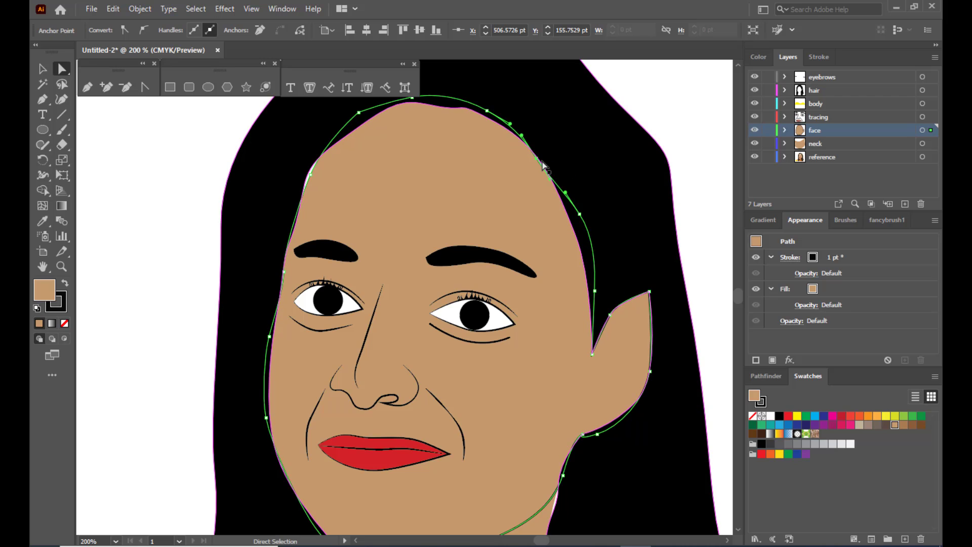
click(539, 164)
drag(539, 164, 543, 160)
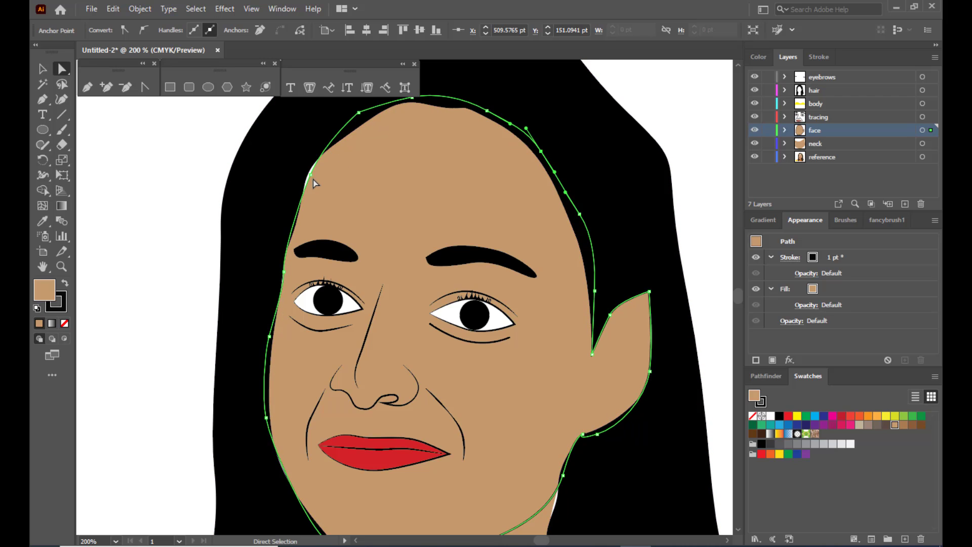
click(310, 175)
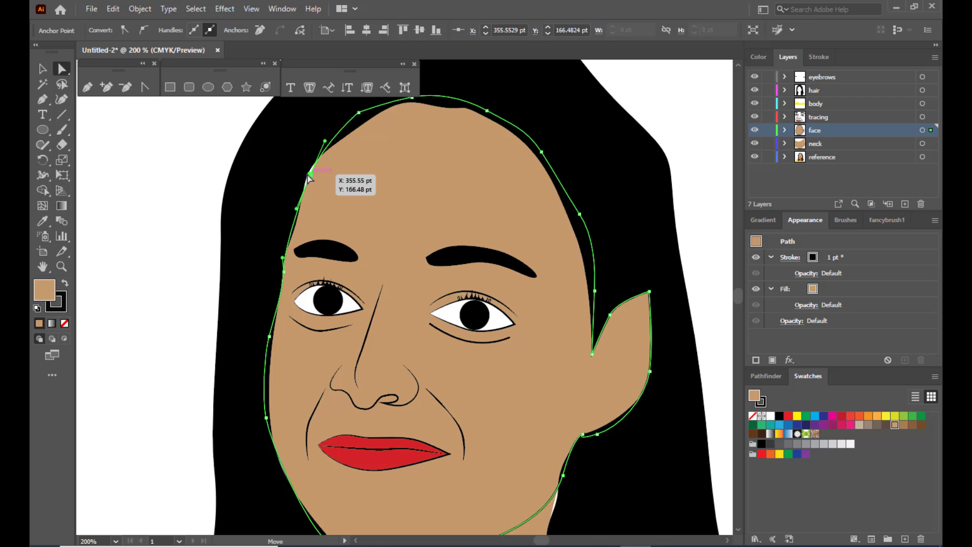
click(162, 186)
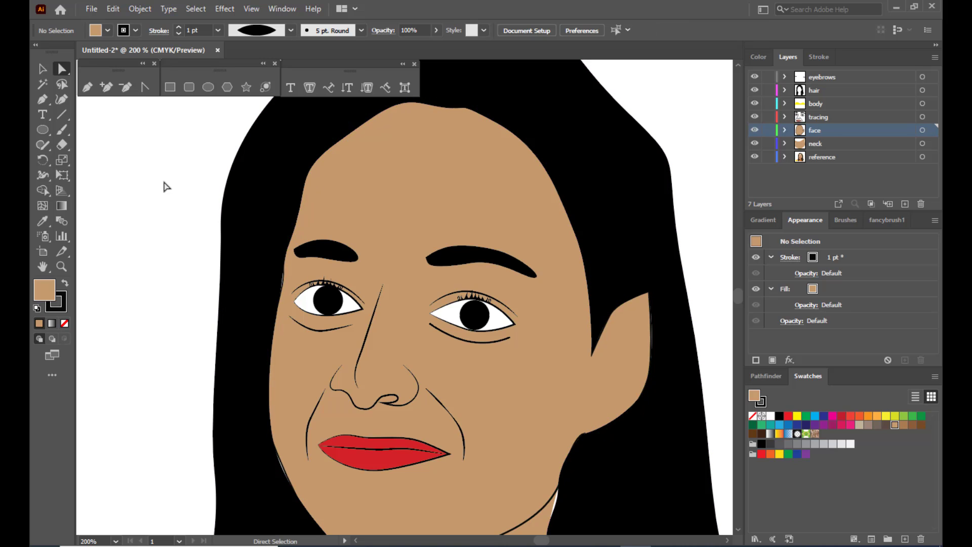
Pull the face path's anchor point at the jaw corner down and inward to lower the chin outline
key(ctrl+minus)
key(ctrl+minus)
key(ctrl+minus)
key(ctrl+plus)
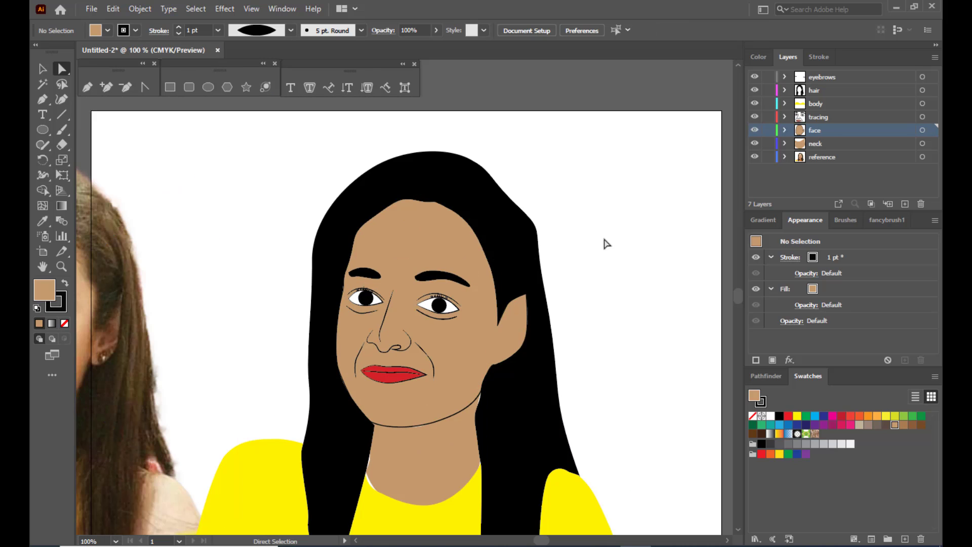
scroll(632, 231, down, 3)
click(441, 345)
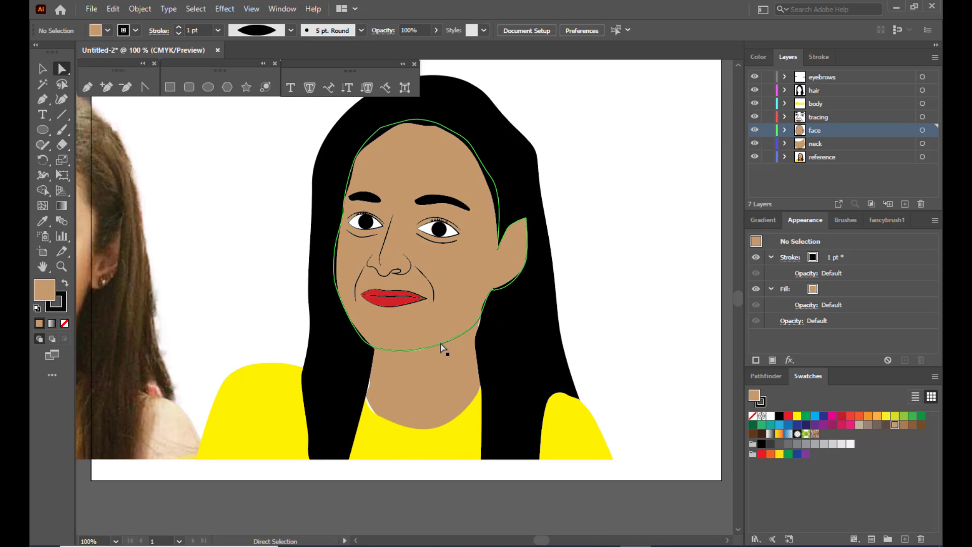
drag(366, 343, 386, 364)
click(191, 271)
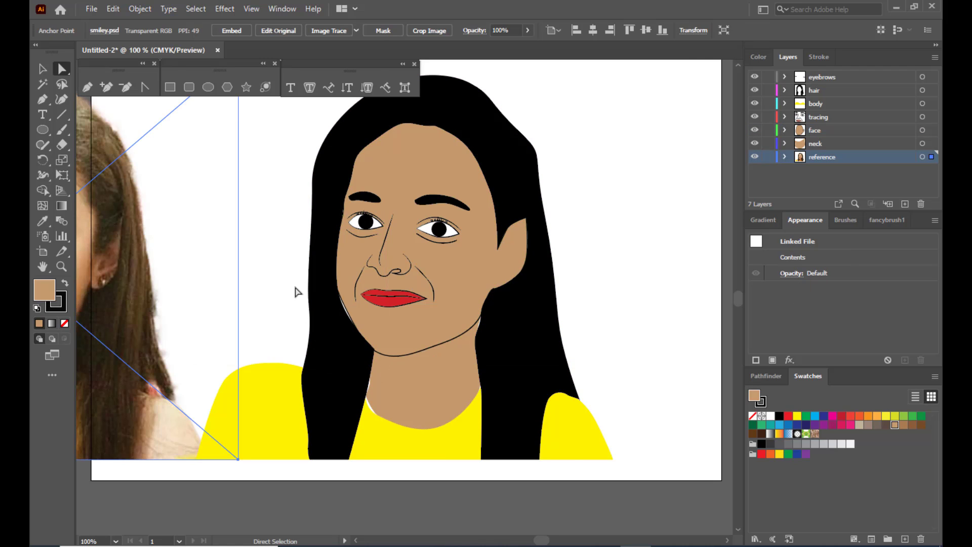
Add an anchor point on the face path's jaw edge and move it outward under the hair to cover the white gap
click(344, 314)
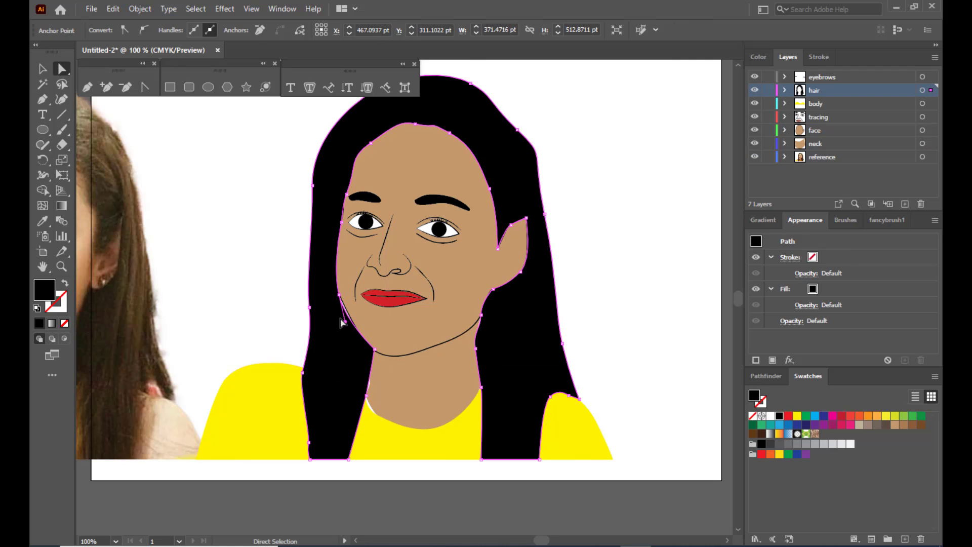
scroll(340, 322, up, 4)
click(373, 260)
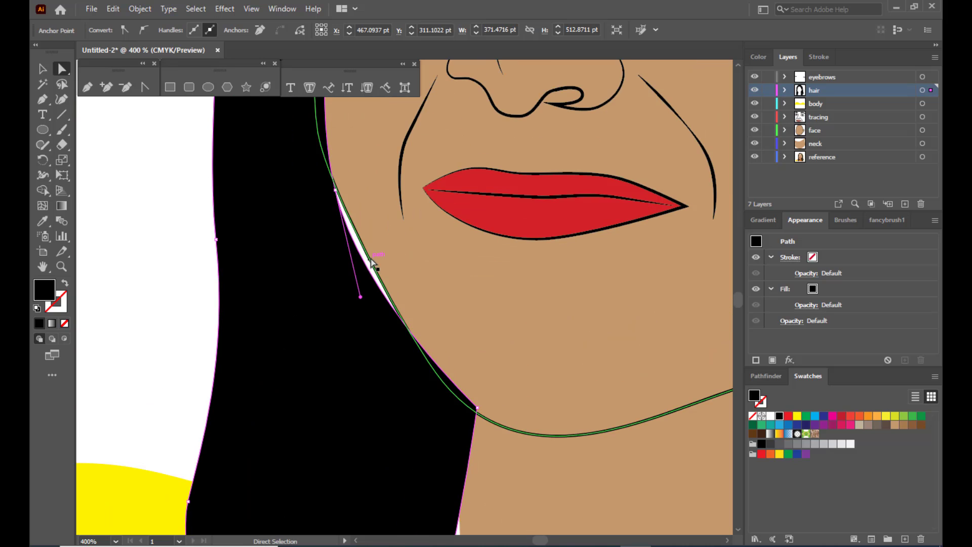
click(372, 262)
click(105, 87)
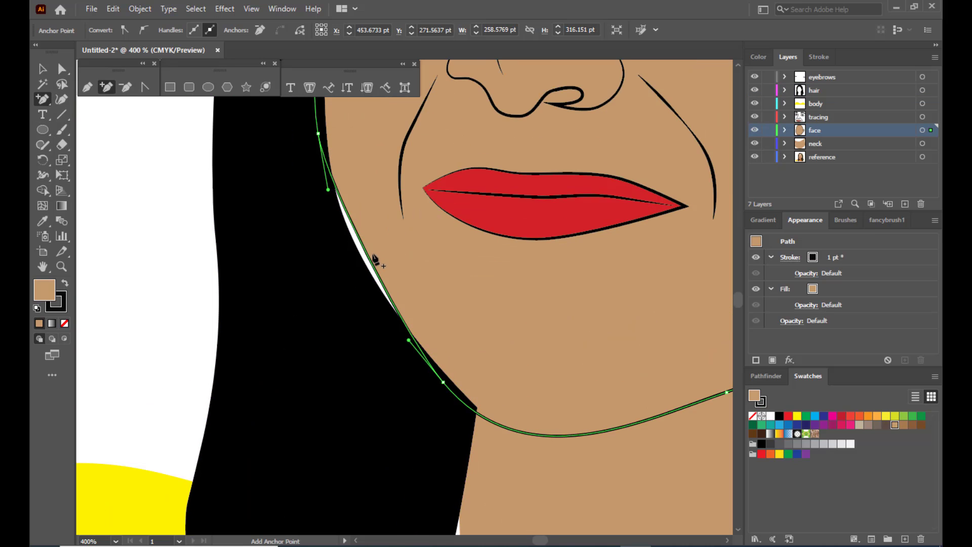
click(366, 253)
click(61, 69)
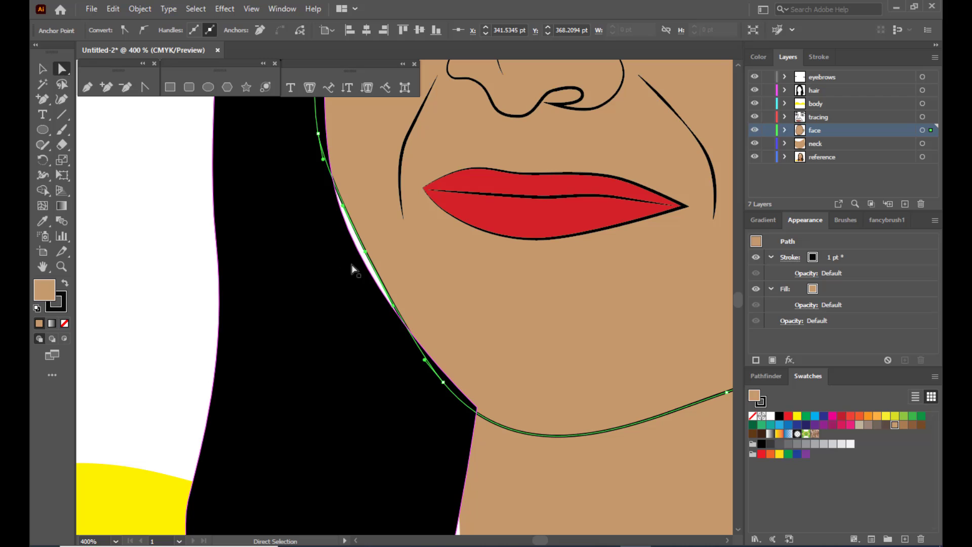
drag(365, 252, 359, 256)
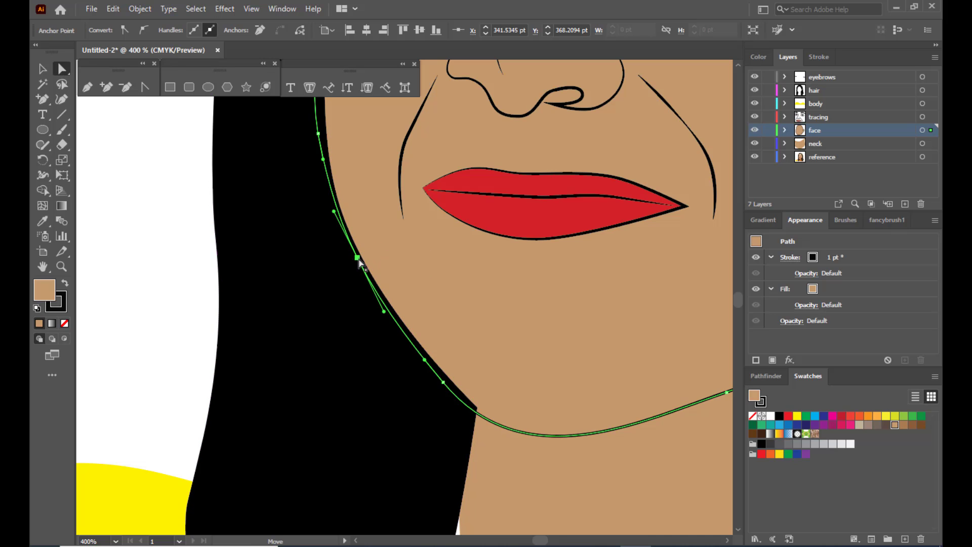
click(177, 225)
key(ctrl+minus)
key(ctrl+minus)
key(ctrl+minus)
key(ctrl+minus)
key(ctrl+minus)
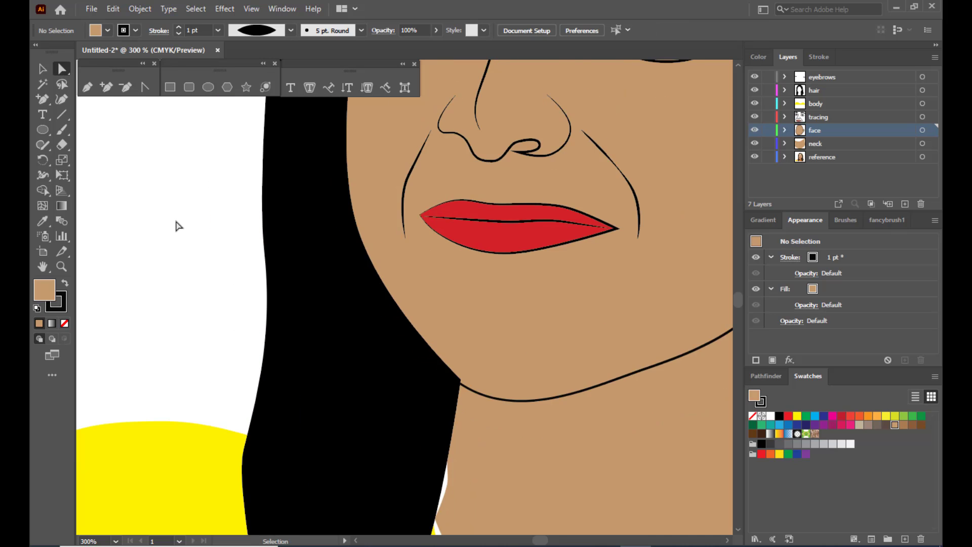
key(ctrl+equal)
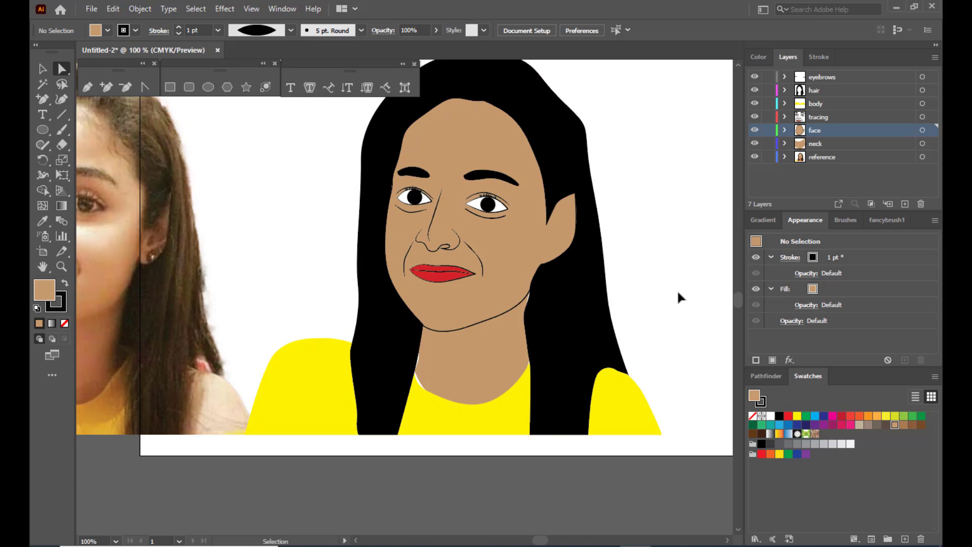
Move the neck path's lower anchor points beside the front hair strand outward under the hair to cover the white gap
key(ctrl+equal)
key(ctrl+equal)
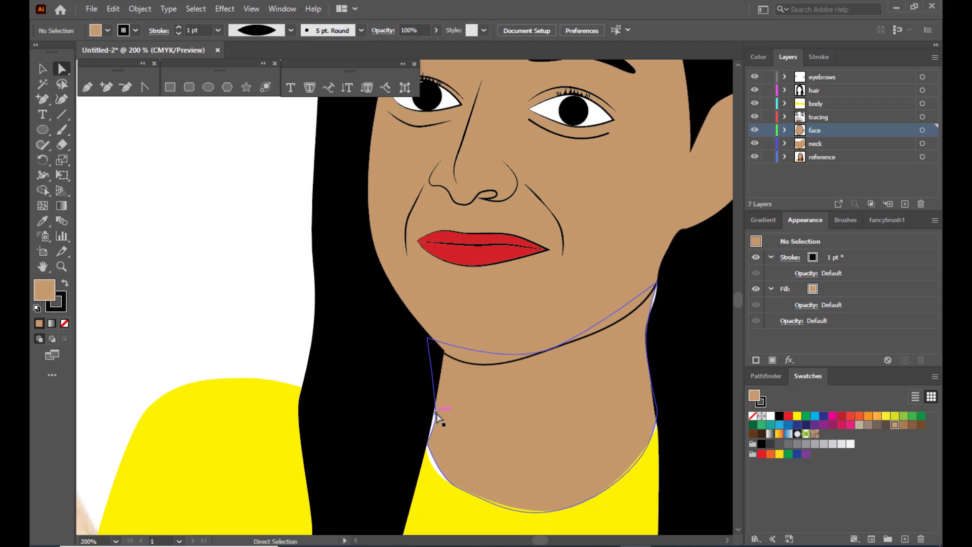
mouse_move(424, 443)
mouse_down()
mouse_move(417, 451)
mouse_move(428, 453)
mouse_move(418, 449)
mouse_up()
click(451, 428)
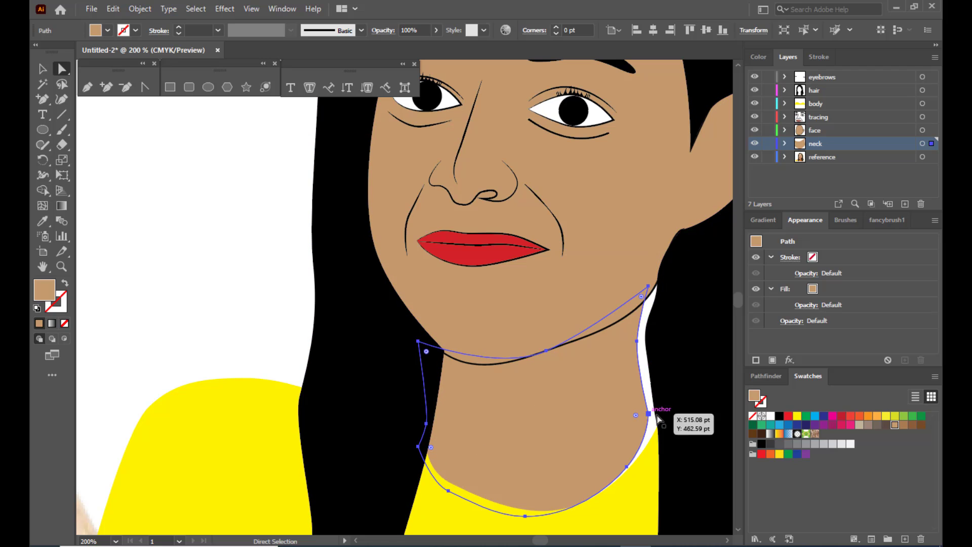
drag(649, 414, 658, 410)
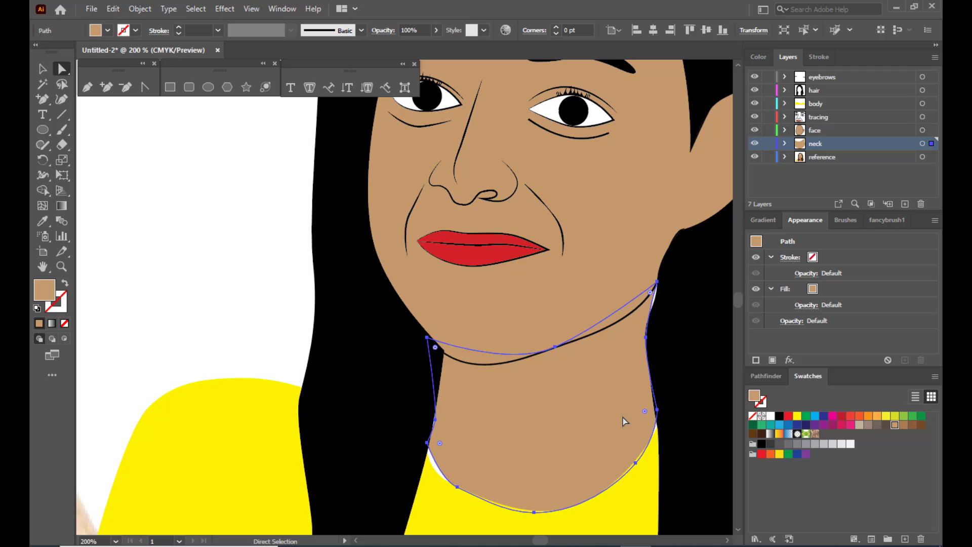
click(428, 443)
drag(428, 444, 426, 422)
click(240, 291)
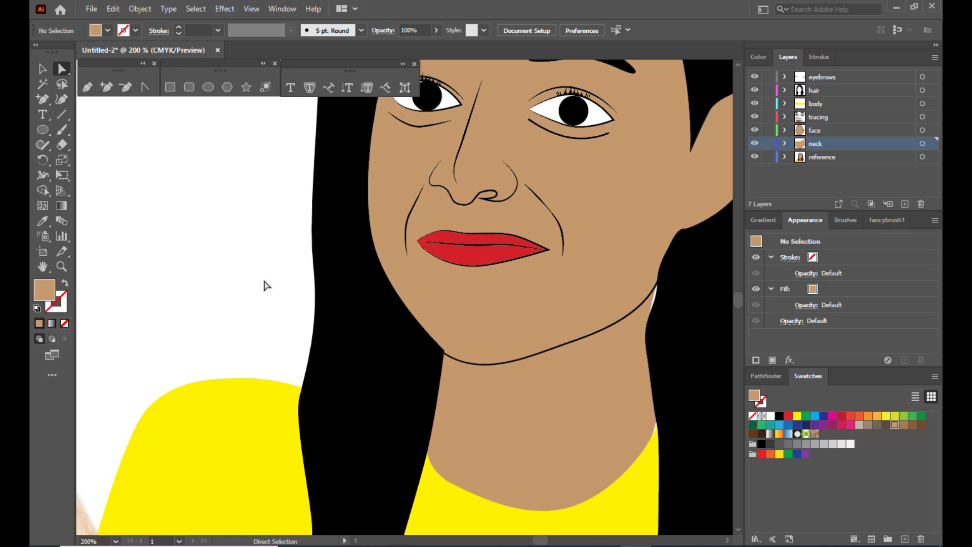
Move the neck path's top anchor point below the ear outward under the hair to close the white sliver at the jaw
click(649, 313)
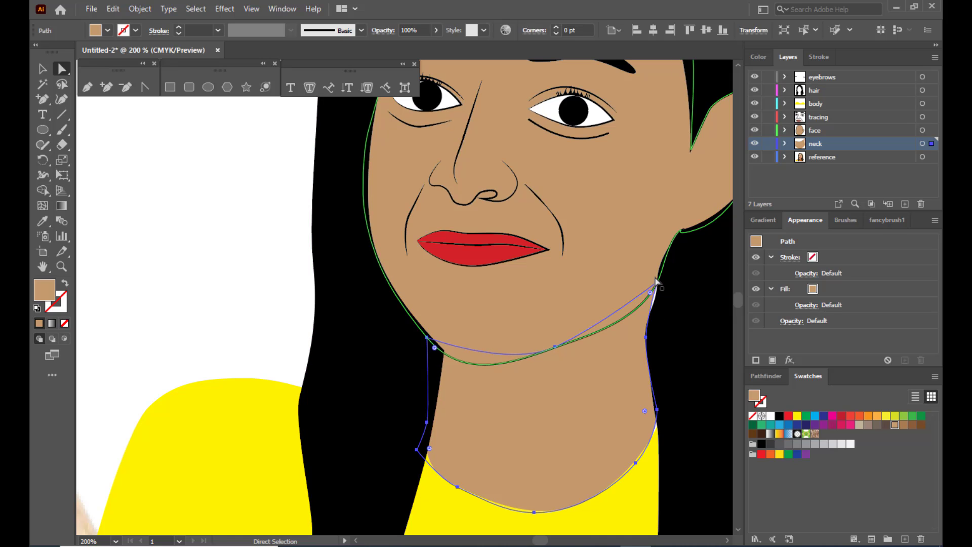
drag(655, 284, 661, 281)
click(247, 238)
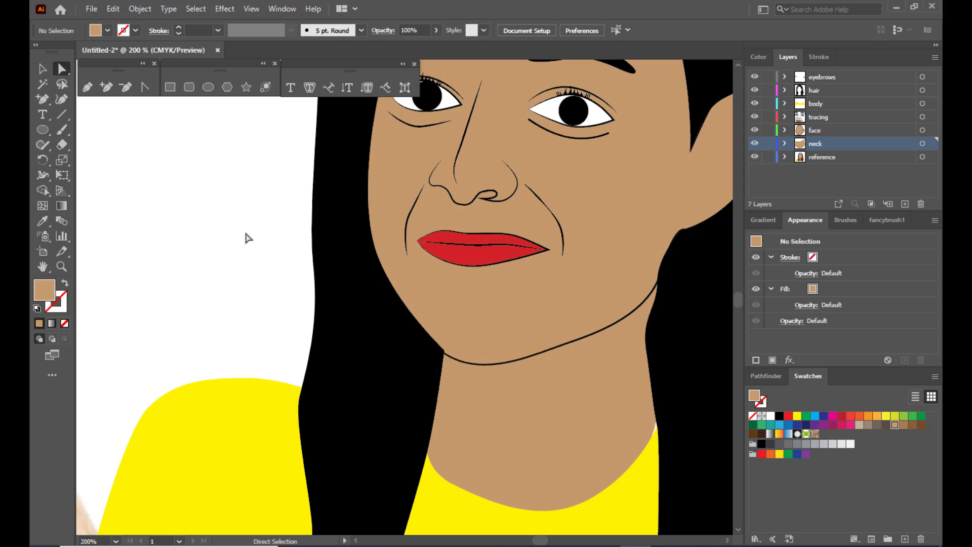
Raise the yellow body path's anchor point at the ear-side end of the neckline to close the white gap beside the hair
click(655, 456)
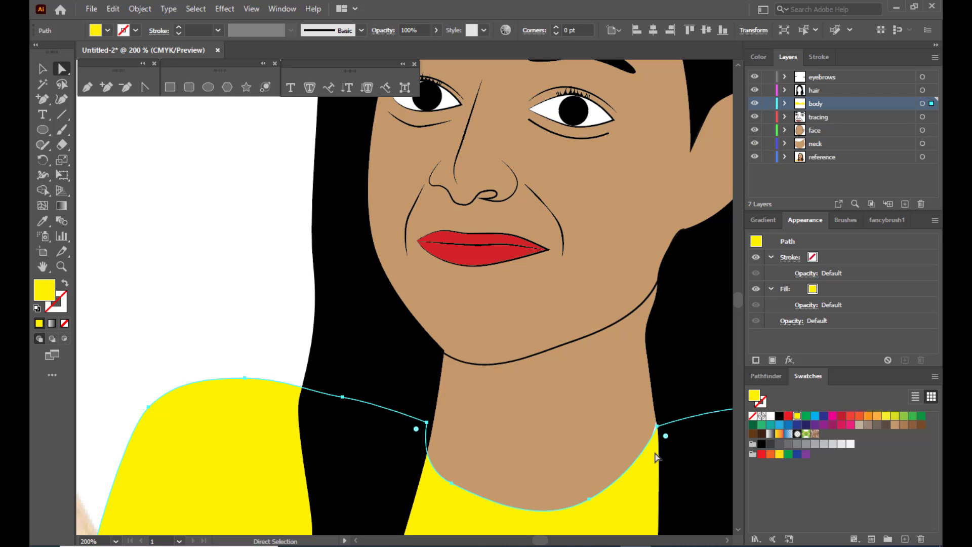
click(658, 427)
drag(657, 426, 656, 421)
click(198, 267)
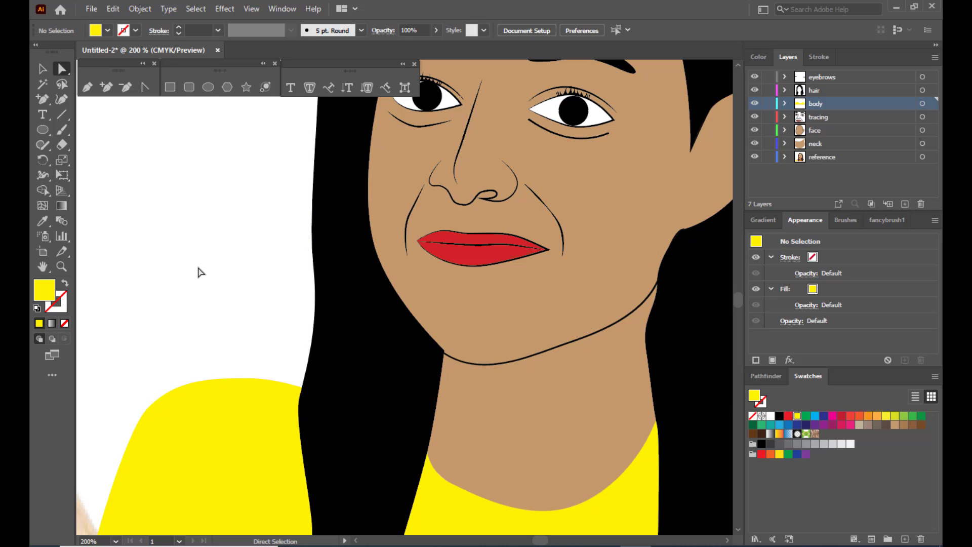
Create a new layer named shades above the eyebrows layer
key(ctrl+minus)
key(ctrl+minus)
key(ctrl+minus)
key(ctrl+minus)
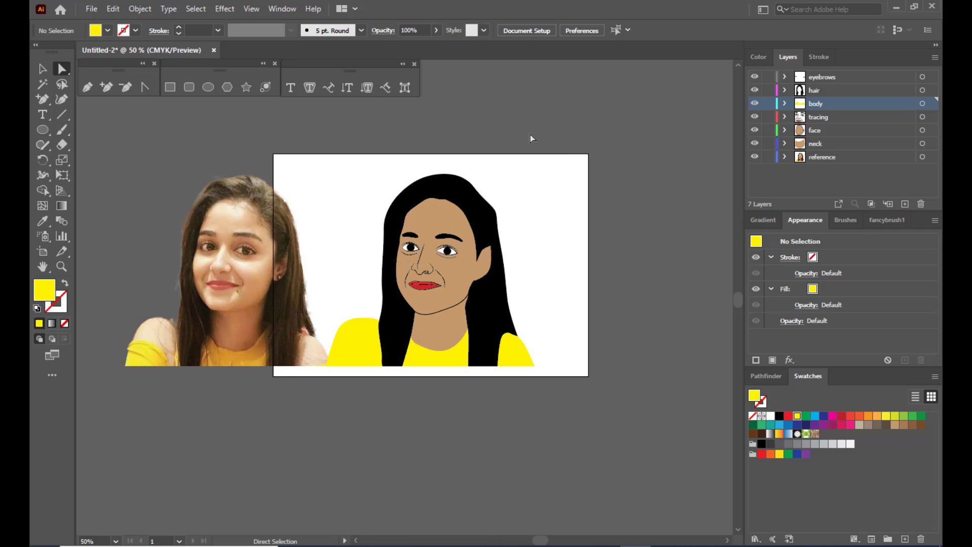
key(ctrl+1)
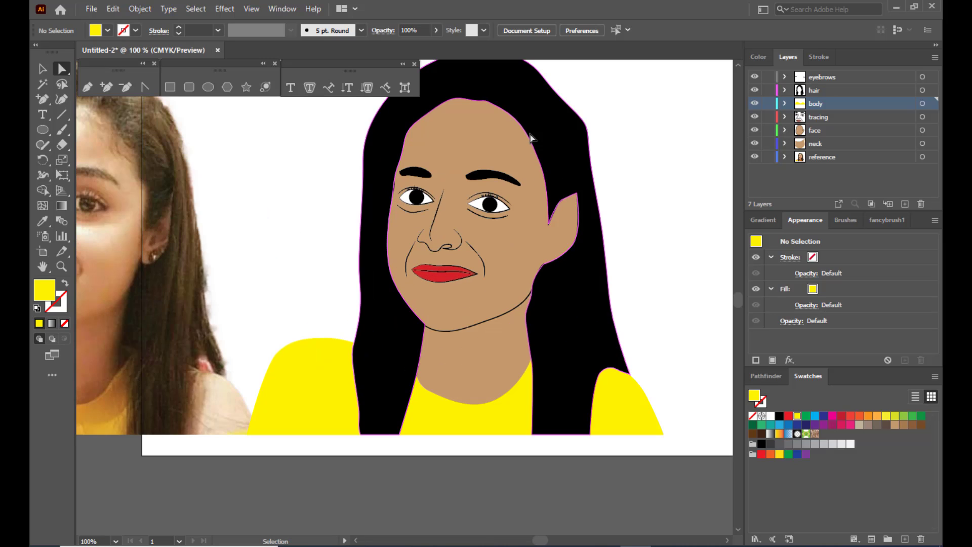
key(ctrl+minus)
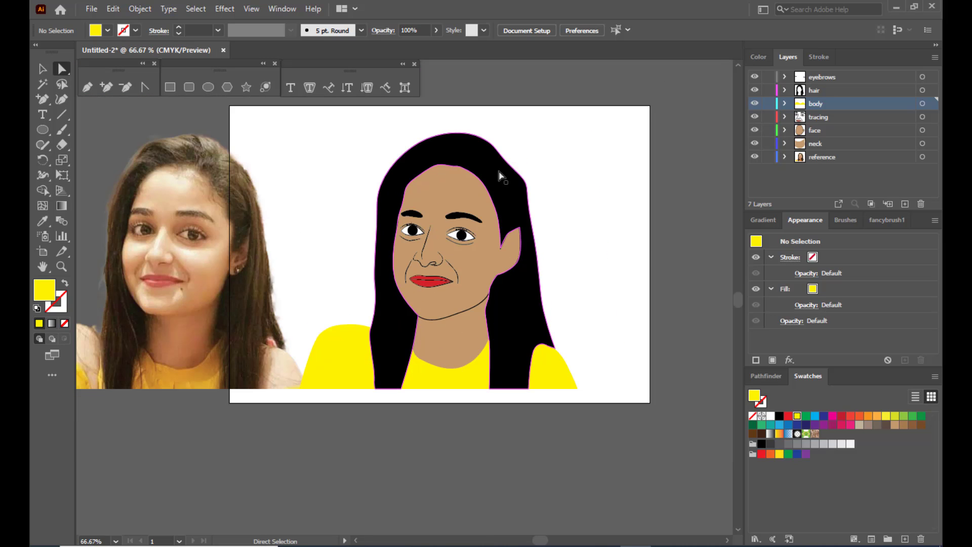
scroll(501, 175, up, 1)
click(844, 78)
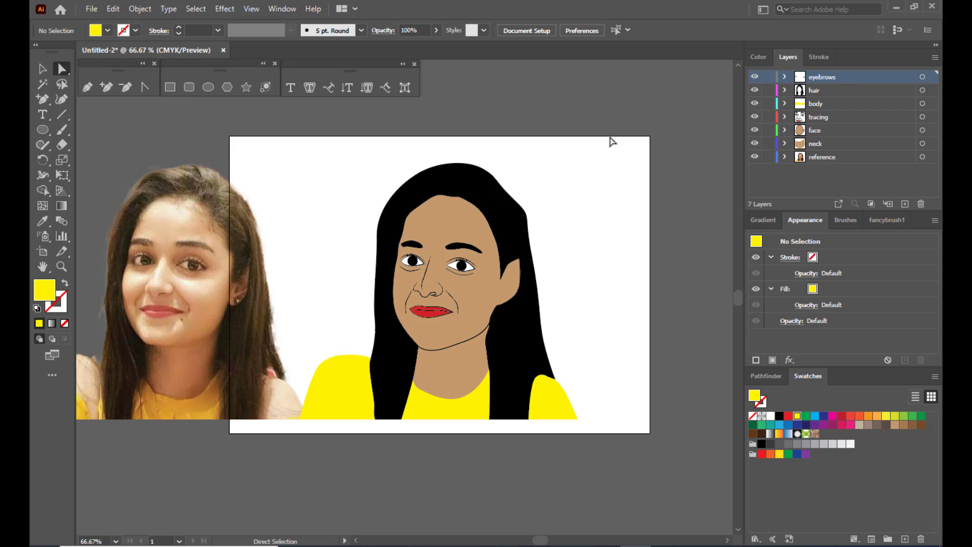
click(905, 204)
double_click(819, 78)
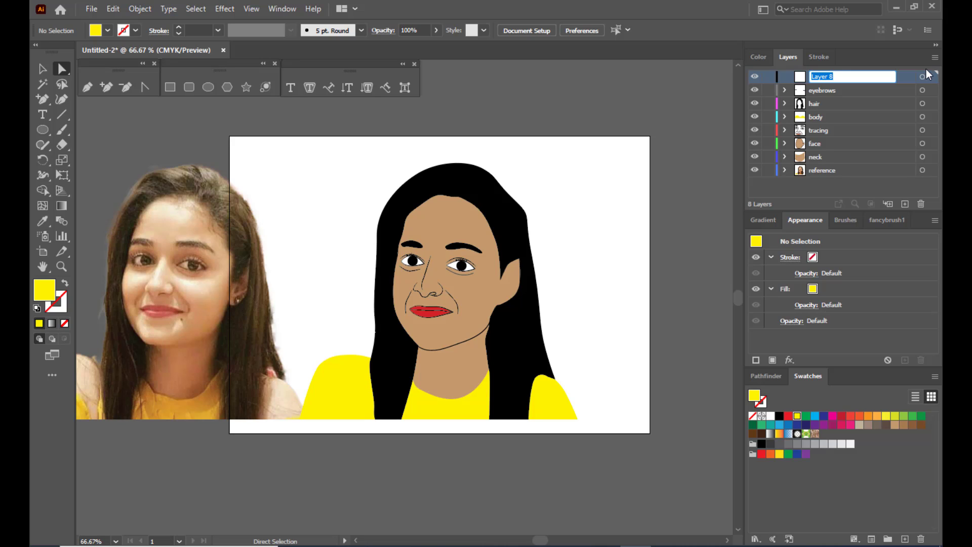
text(shades)
key(Return)
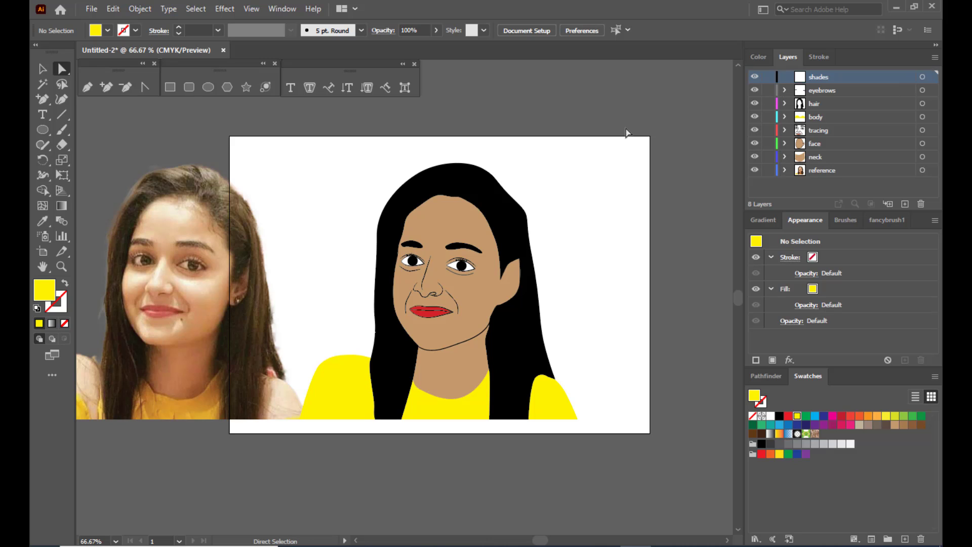
Examine the reference photo against the flat portrait to compare the light and shaded areas of the face
key(ctrl+equal)
key(ctrl+equal)
key(ctrl+minus)
key(ctrl+minus)
key(ctrl+equal)
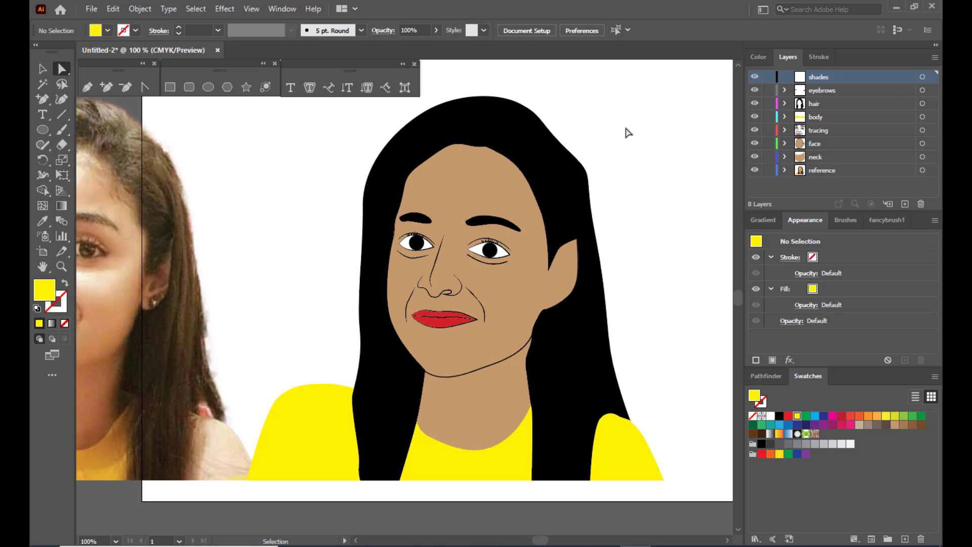
key(h)
drag(372, 233, 572, 214)
drag(361, 278, 404, 307)
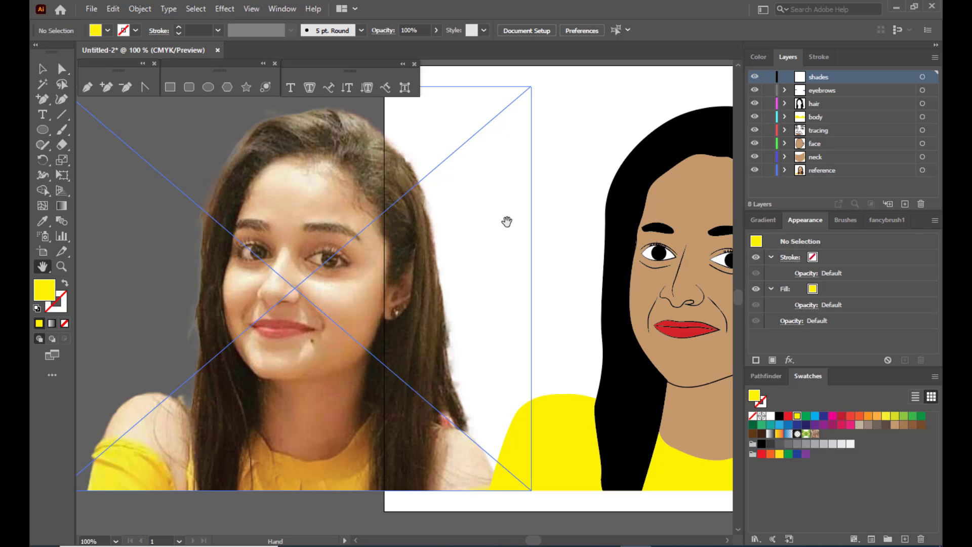
drag(505, 220, 273, 200)
drag(354, 211, 388, 233)
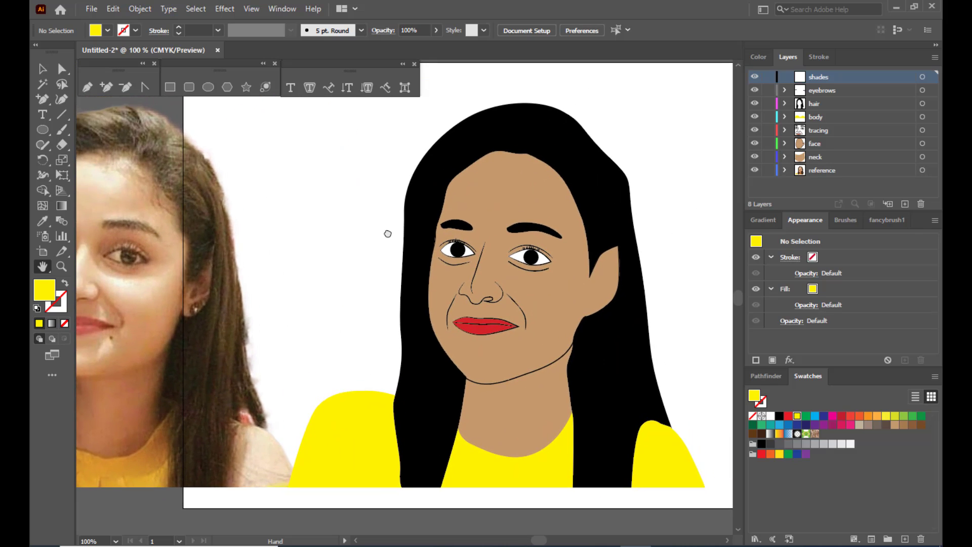
key(ctrl+minus)
key(ctrl+minus)
key(ctrl+plus)
key(ctrl+plus)
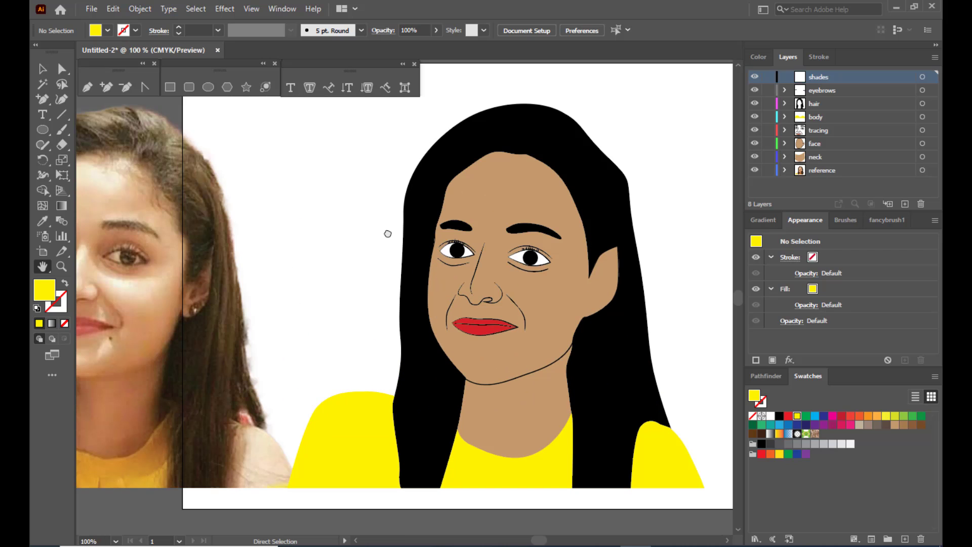
drag(350, 241, 389, 233)
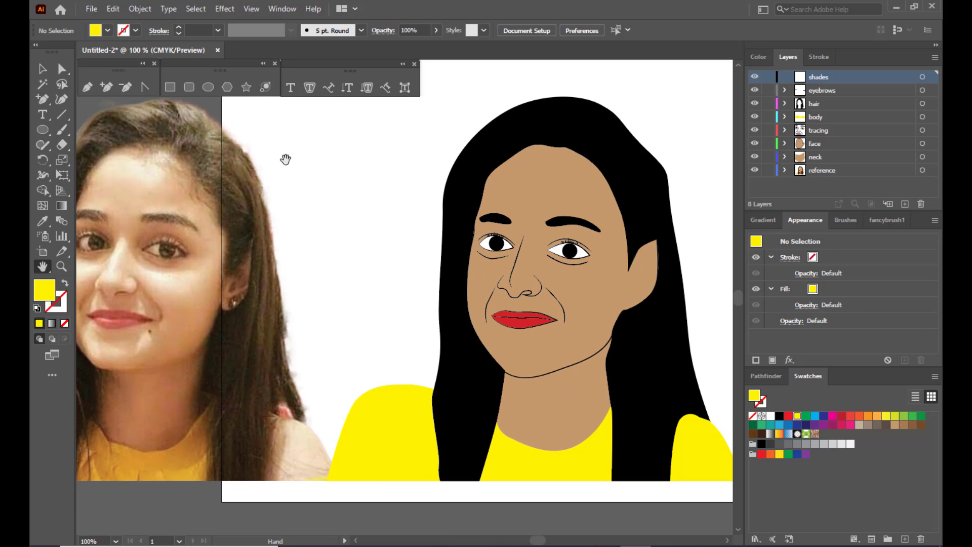
drag(427, 201, 349, 193)
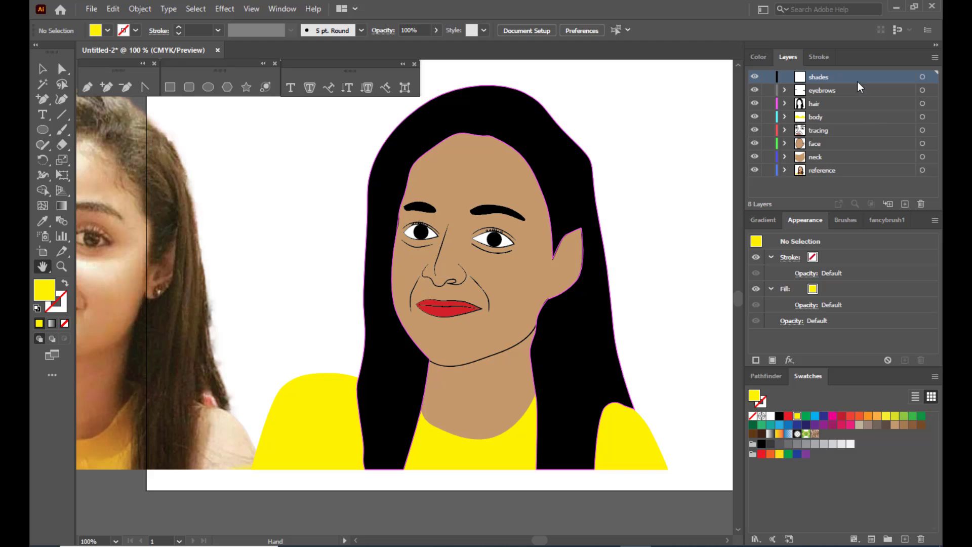
drag(326, 229, 399, 215)
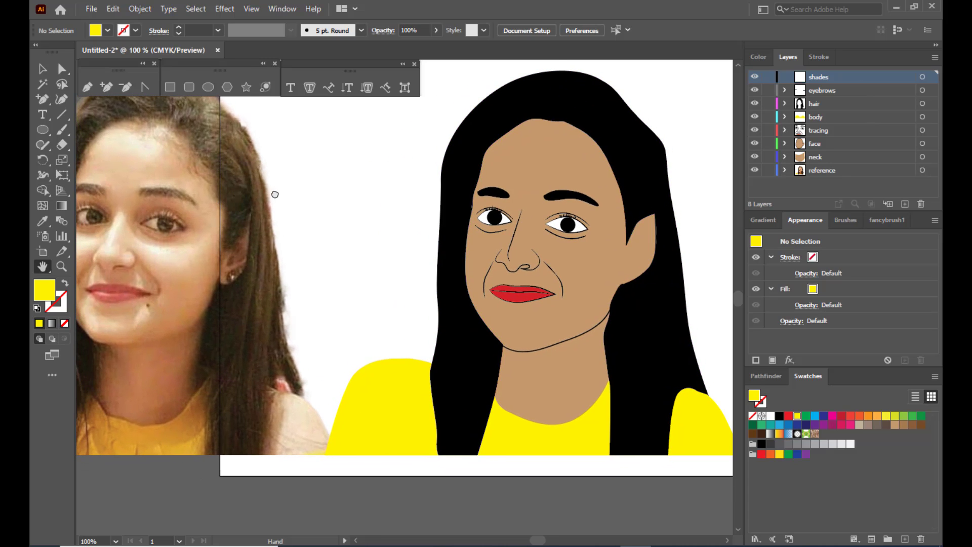
drag(271, 195, 285, 197)
Lock all layers below shades, from eyebrows down to reference
click(88, 88)
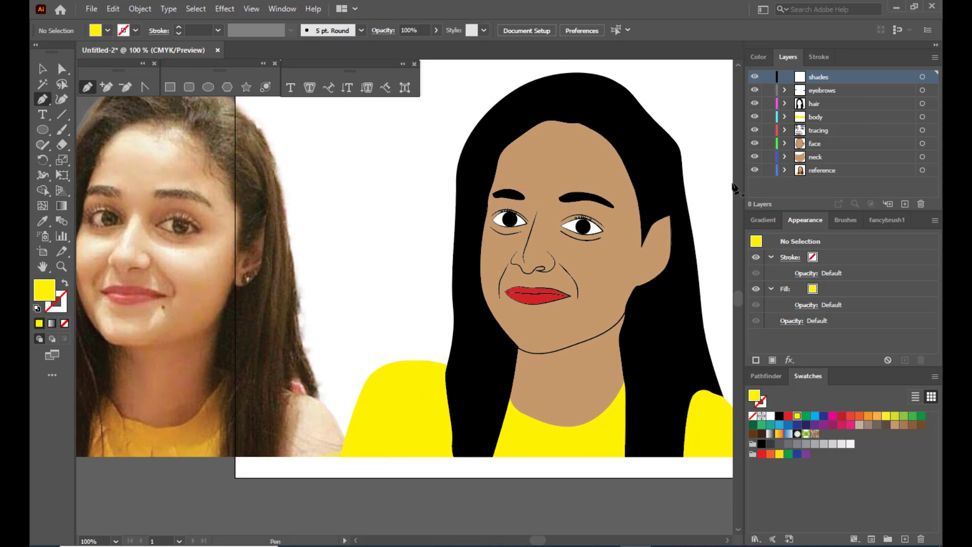
key(ctrl+plus)
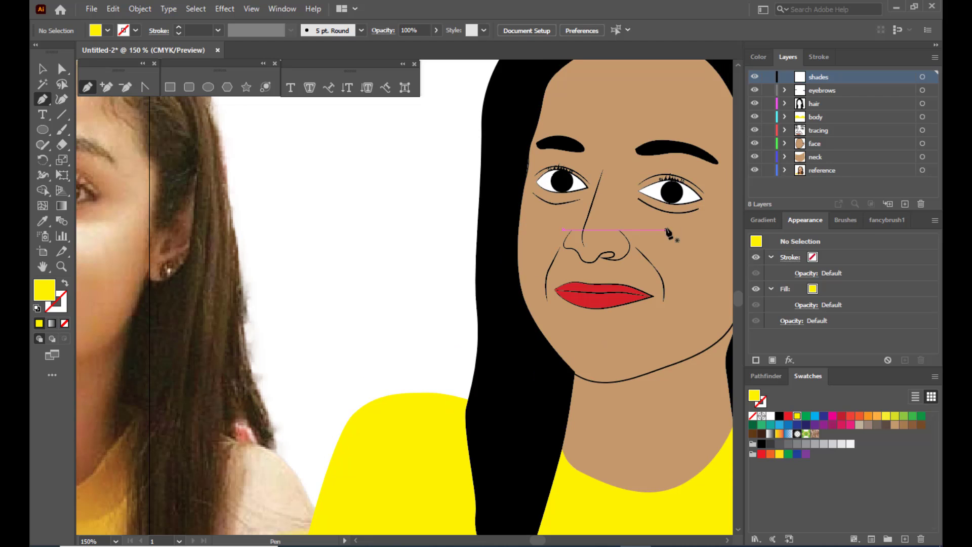
key(ctrl+minus)
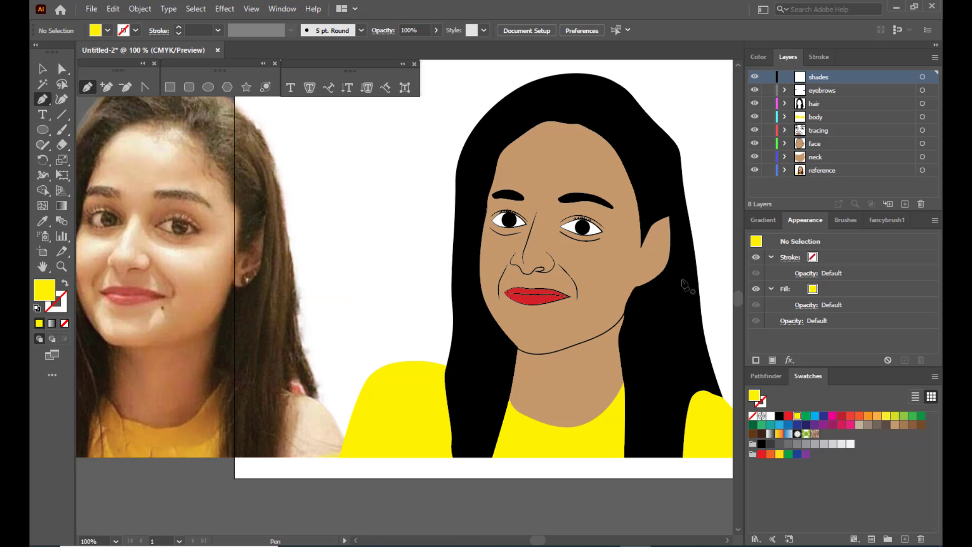
key(ctrl+plus)
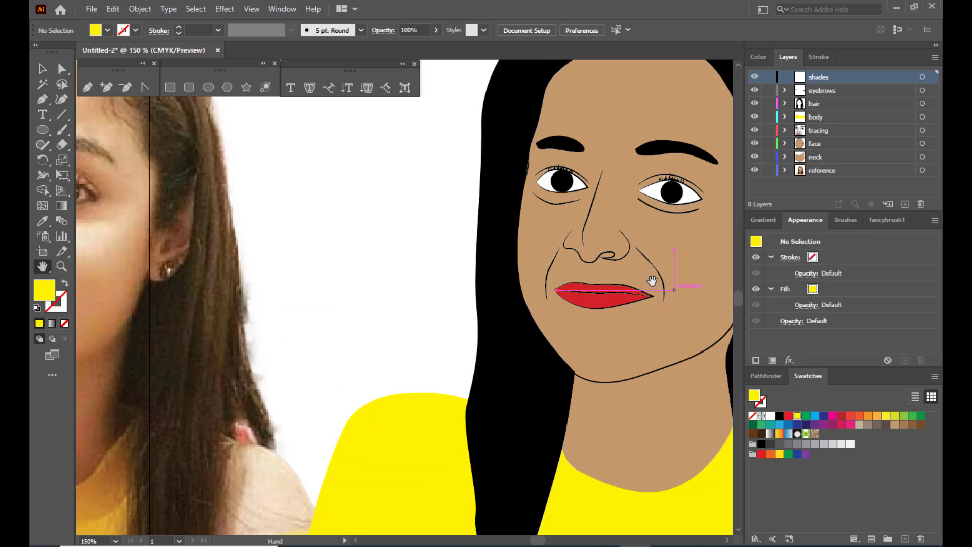
key(space)
drag(651, 282, 448, 293)
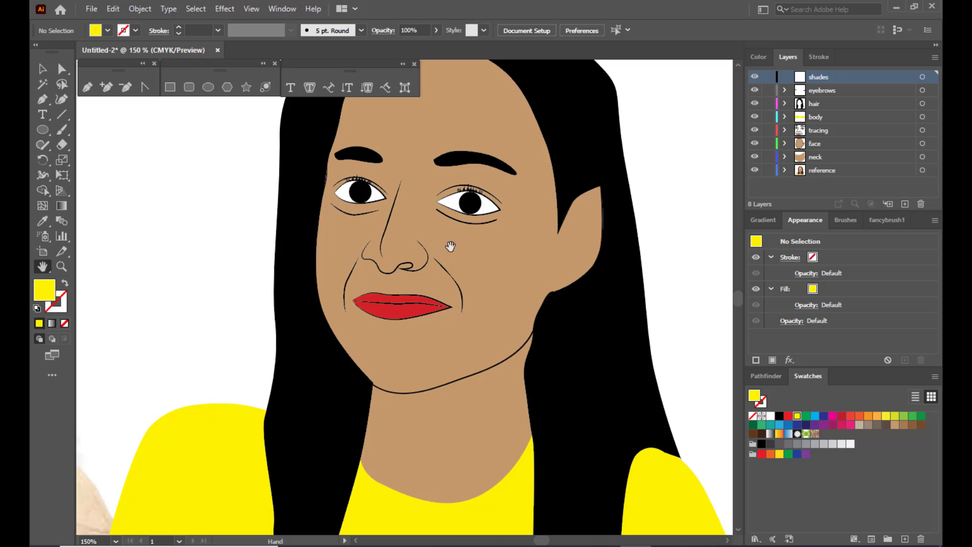
drag(768, 91, 771, 175)
Draw a closed triangular highlight shape with curved sides on the cheek below the ear-side eye with the Pen tool
click(87, 88)
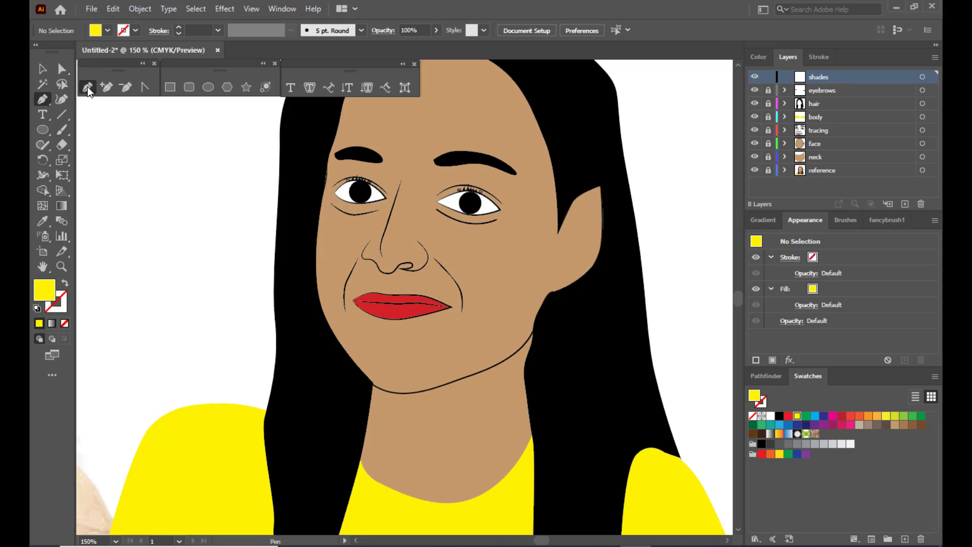
click(433, 229)
drag(454, 257, 500, 238)
click(478, 301)
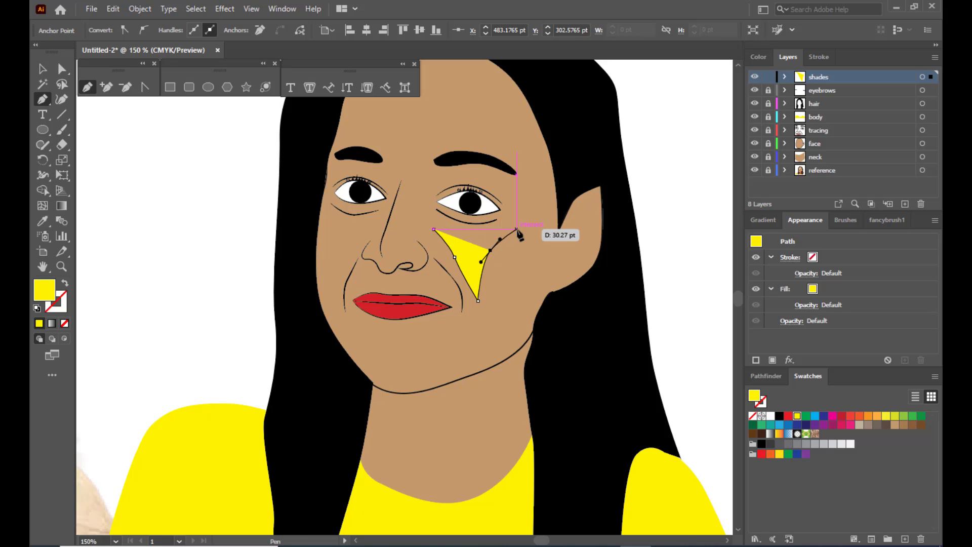
click(517, 230)
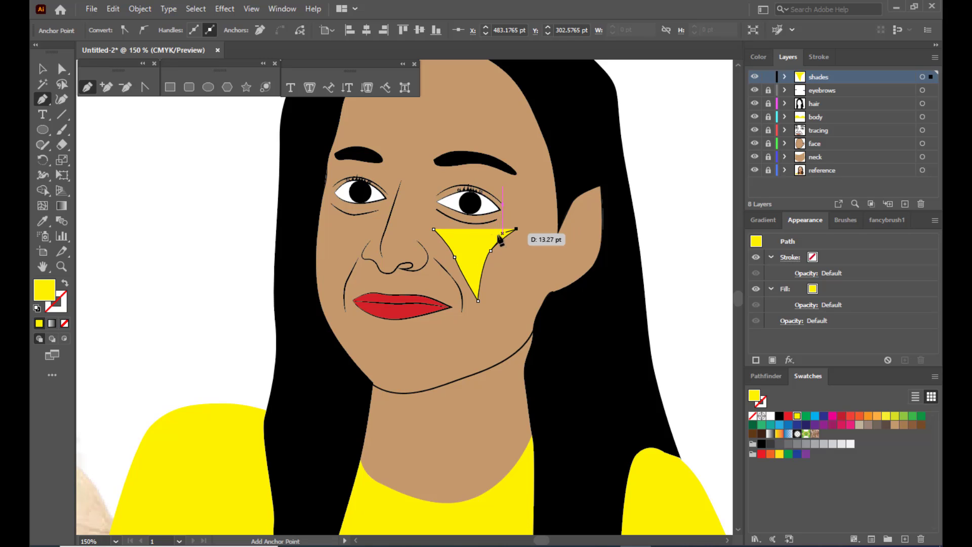
click(433, 230)
Select the cheek shape and apply the face's skin color and outline to it with the Eyedropper
click(42, 68)
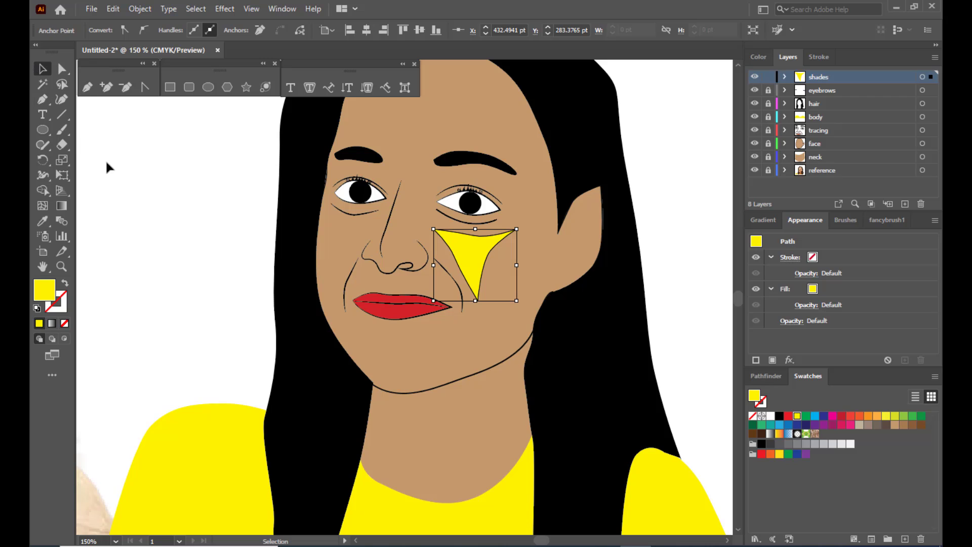
click(108, 167)
click(474, 255)
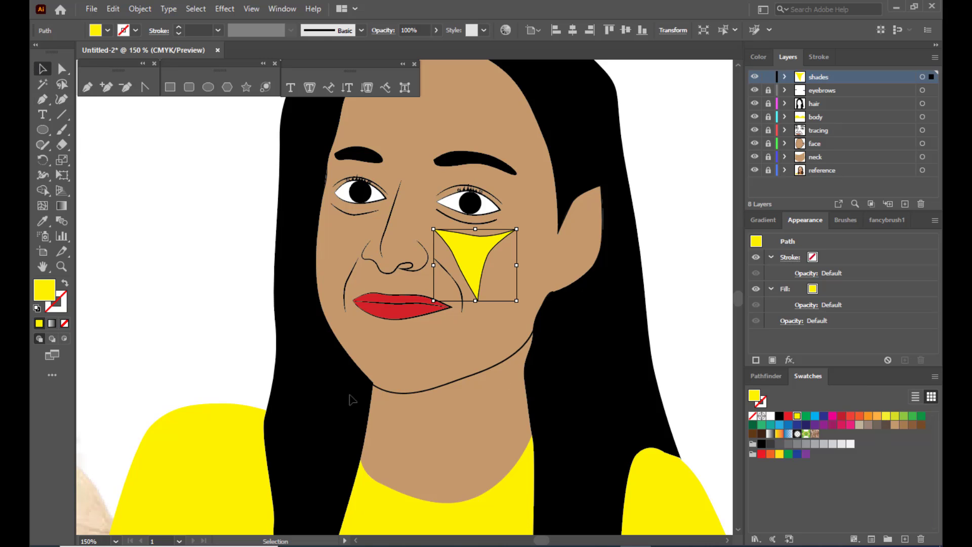
click(42, 221)
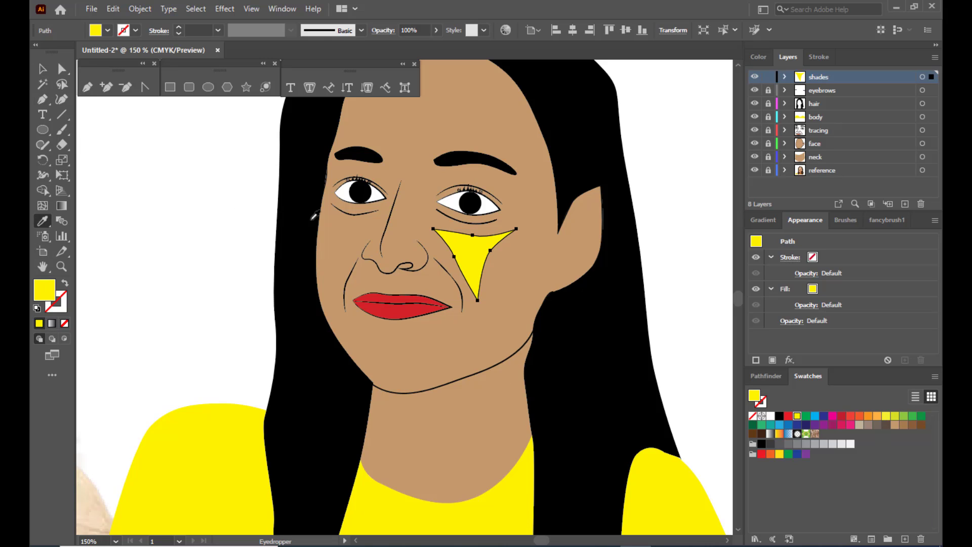
click(342, 230)
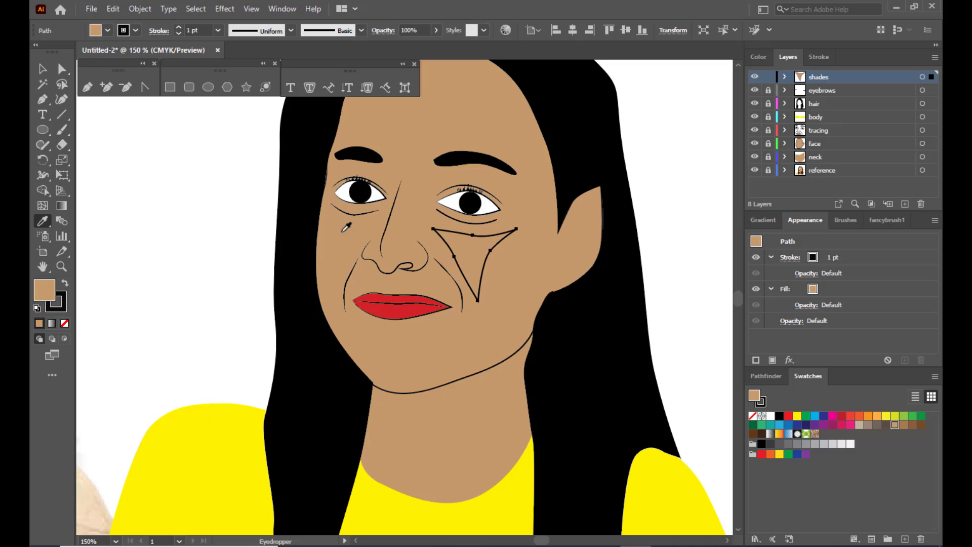
Set the ear-side cheek shape's fill to a light peach of about C 2, M 13, Y 24, K 0
double_click(49, 291)
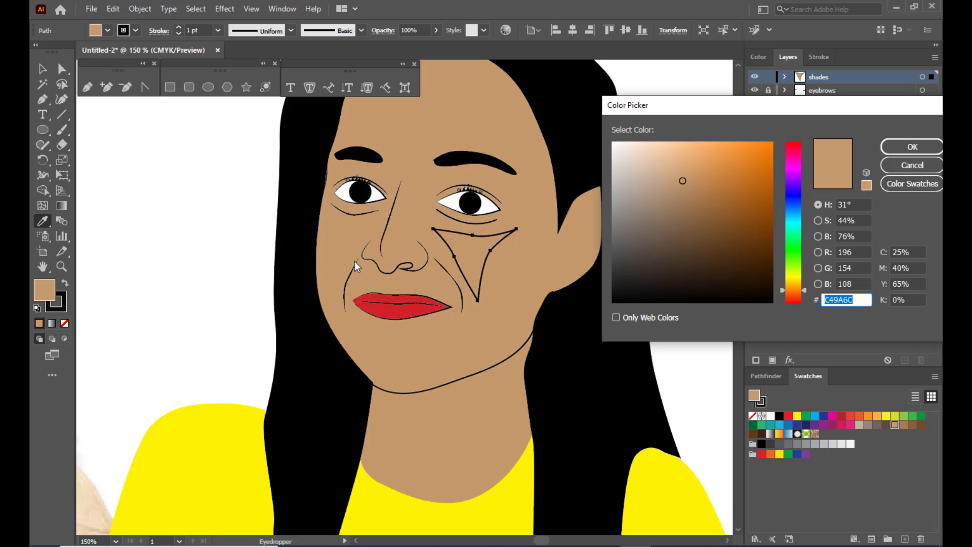
click(645, 149)
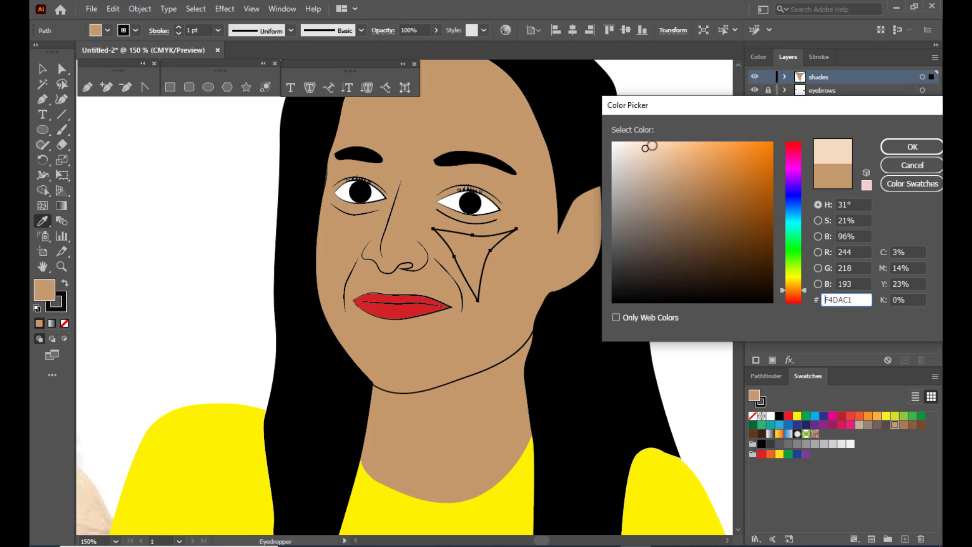
click(650, 146)
drag(681, 109, 616, 121)
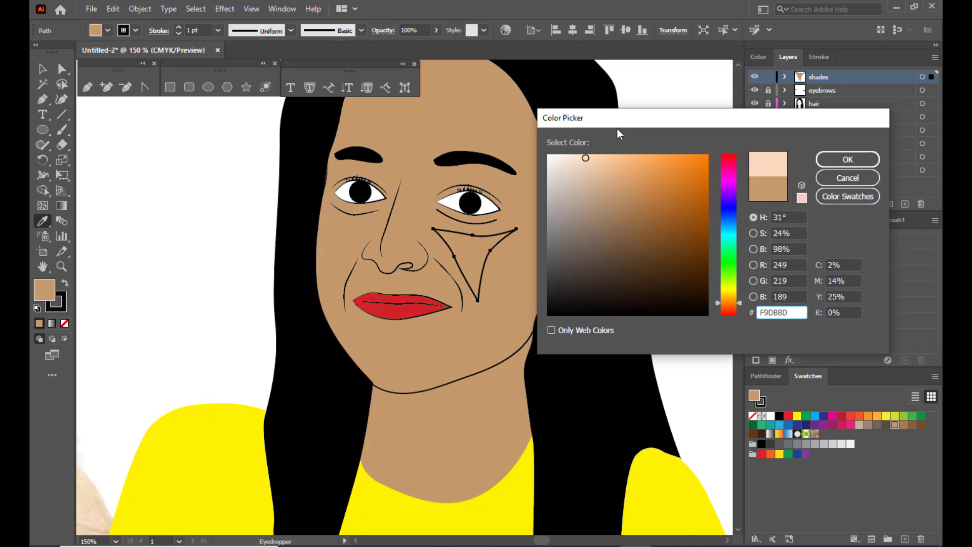
click(583, 158)
click(847, 159)
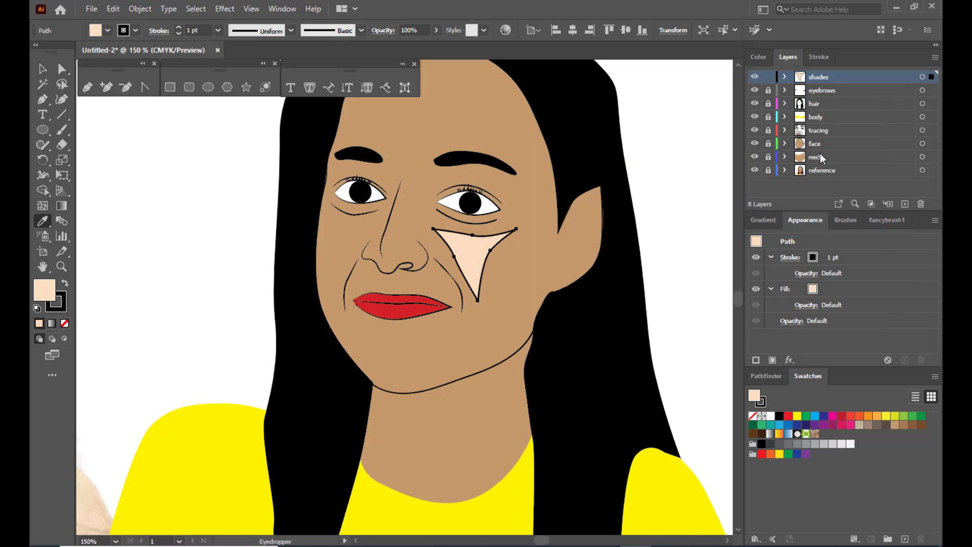
click(42, 68)
click(204, 202)
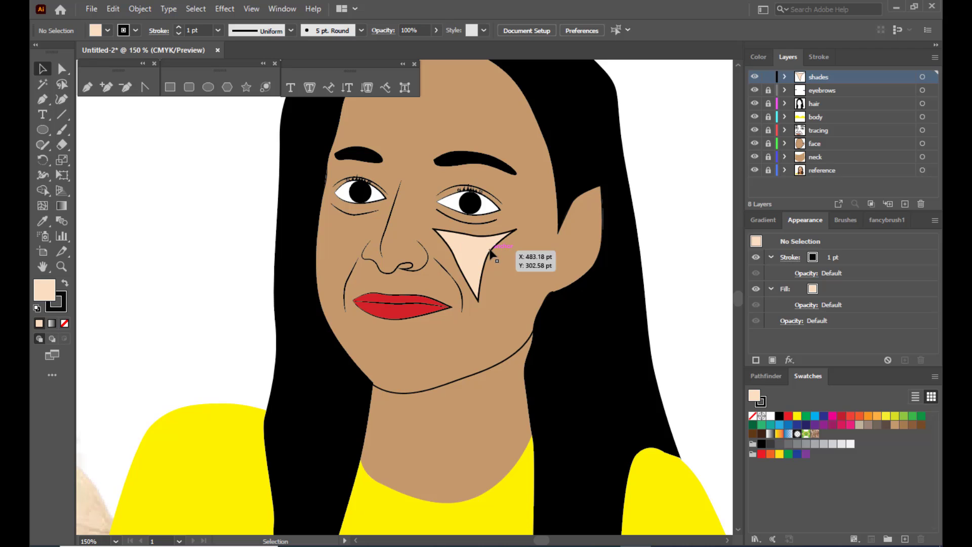
Remove the black stroke from the peach cheek shape
click(487, 253)
click(58, 305)
click(64, 324)
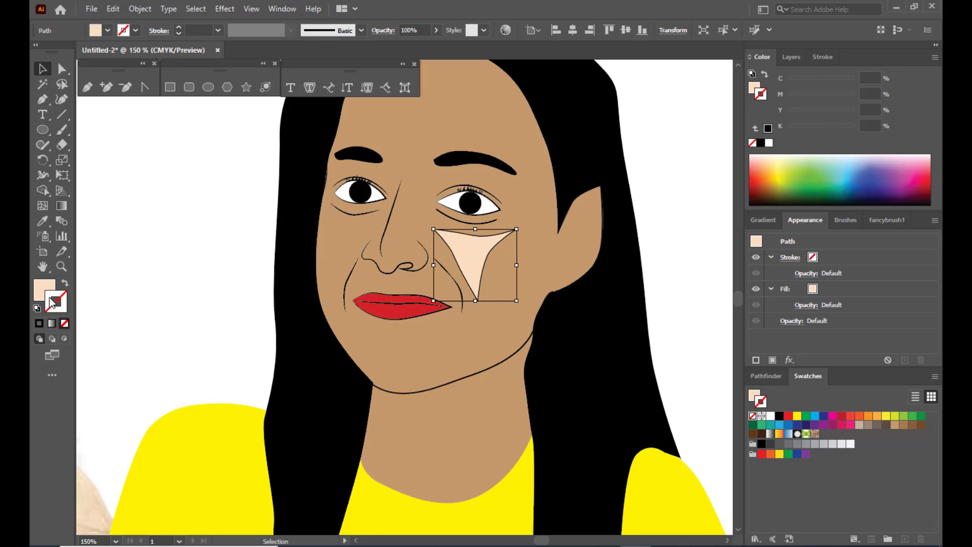
click(43, 288)
click(170, 306)
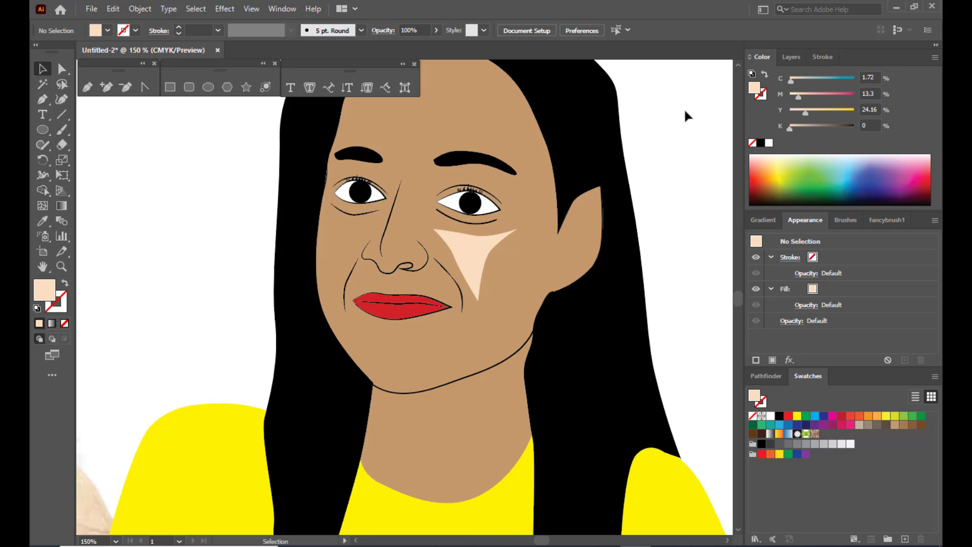
Apply a Gaussian Blur with a radius of about 30.36 pixels to the ear-side cheek highlight
click(477, 237)
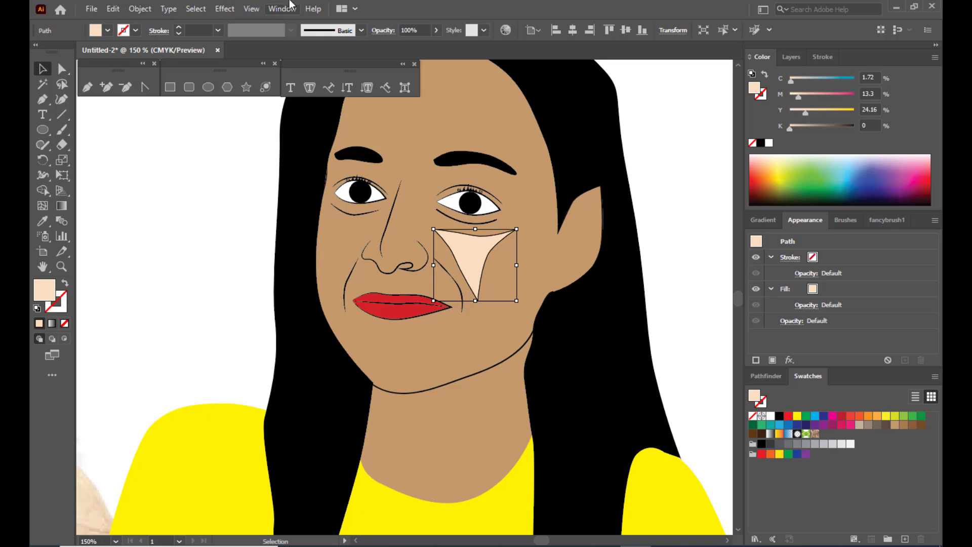
click(227, 9)
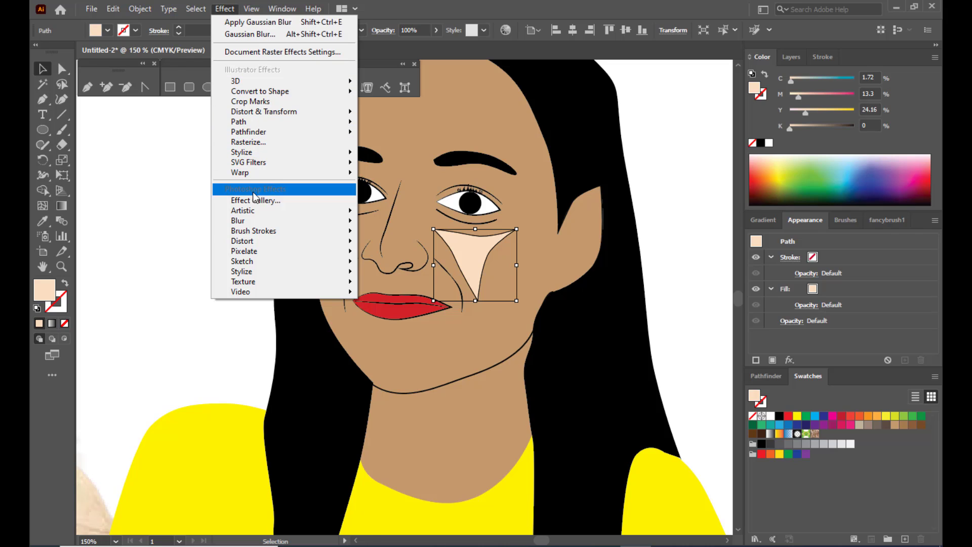
mouse_move(257, 221)
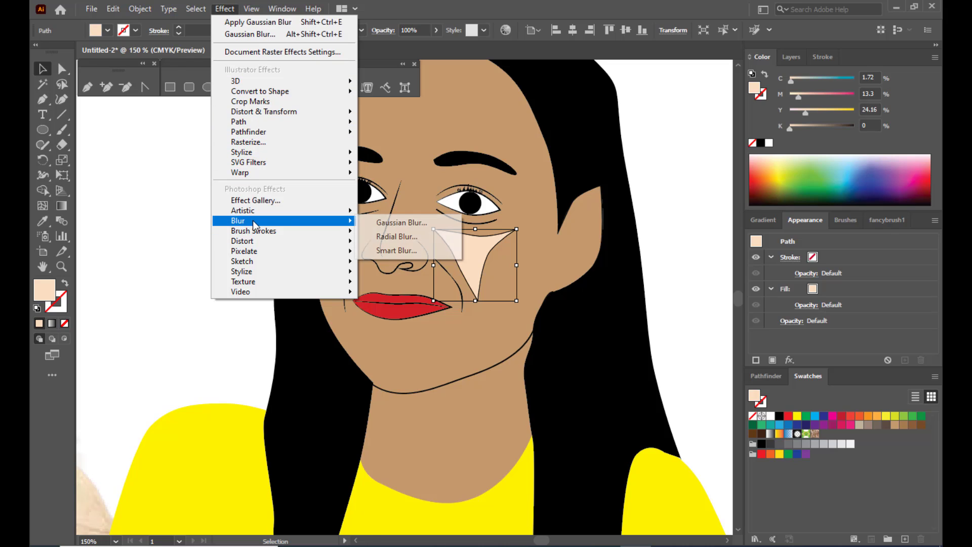
click(401, 227)
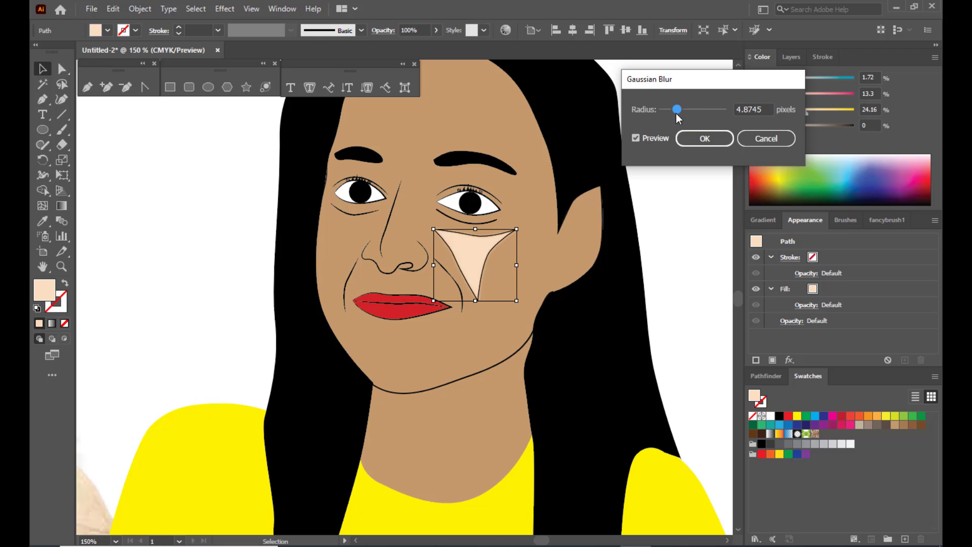
drag(687, 112, 699, 112)
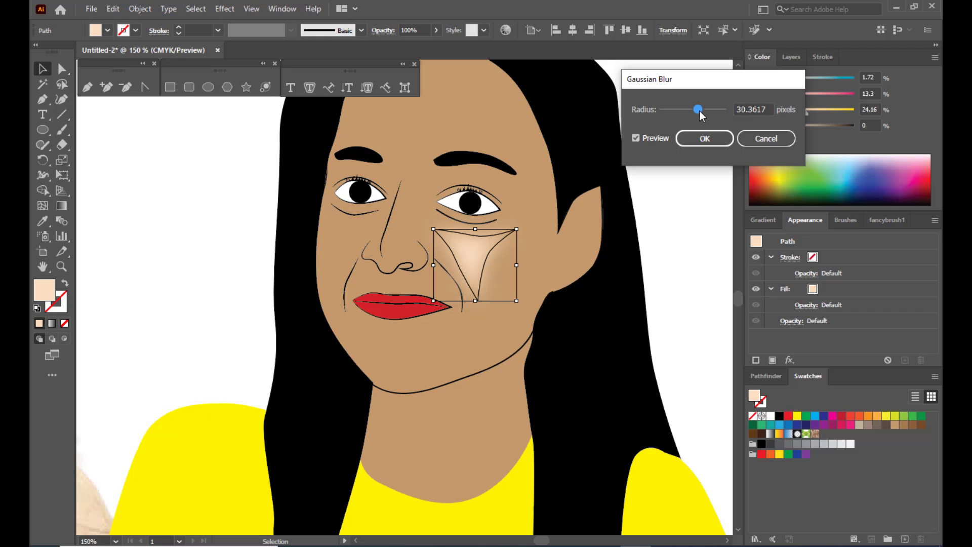
click(702, 139)
click(174, 169)
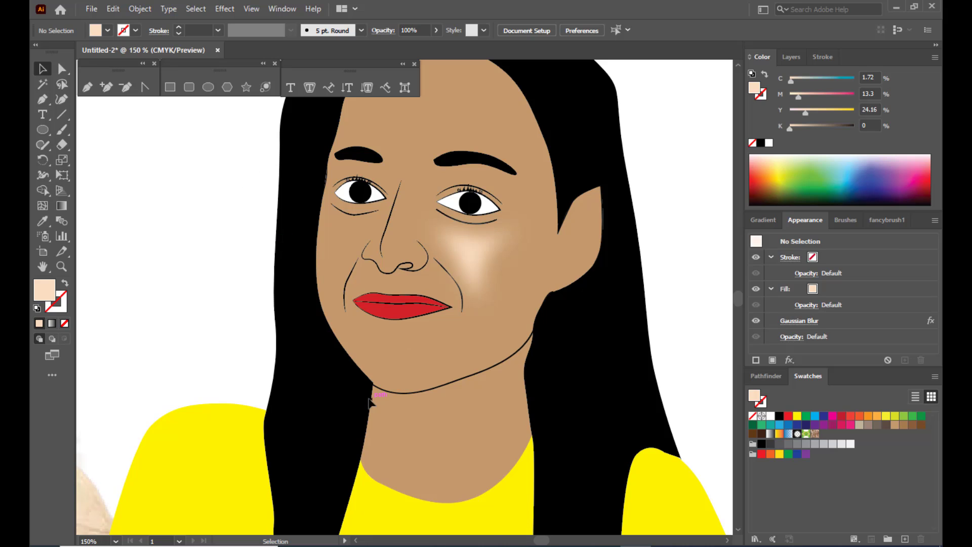
Draw a closed, roughly triangular peach highlight with the Pen tool on the other cheek, below the eye farther from the ear
scroll(378, 184, up, 2)
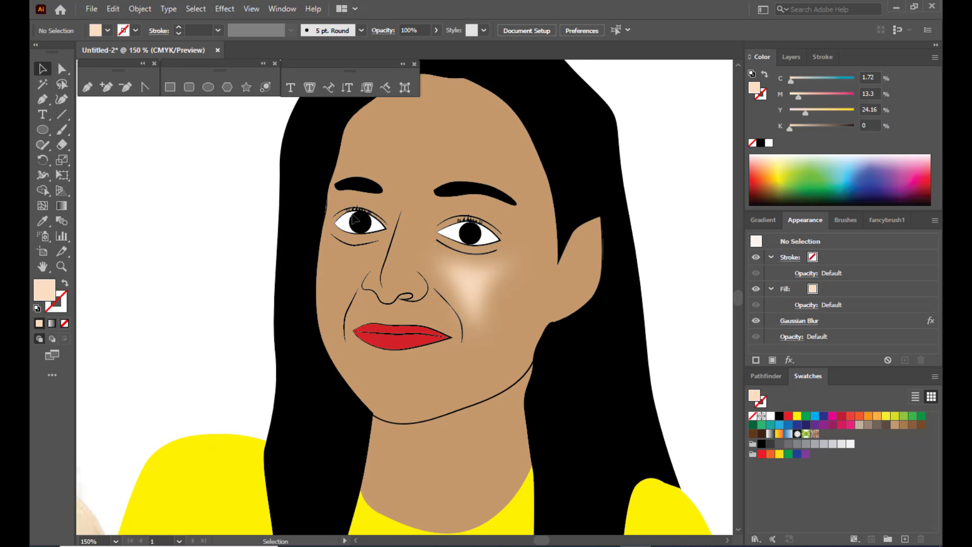
click(87, 88)
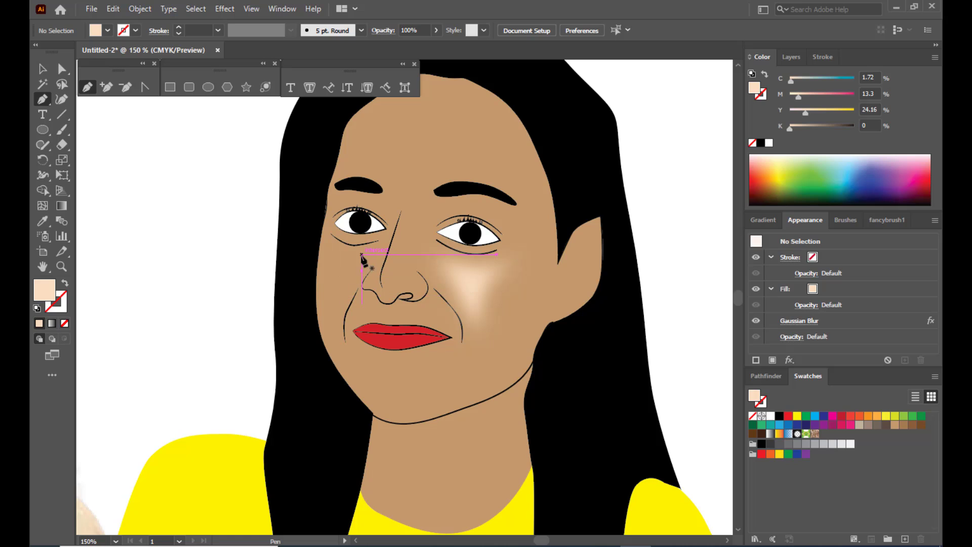
click(375, 247)
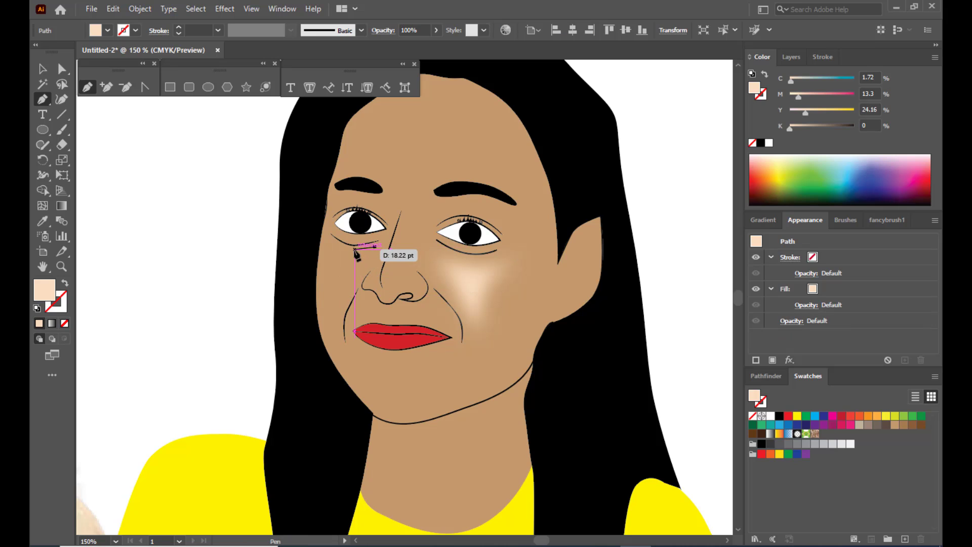
drag(348, 255, 377, 248)
click(324, 248)
click(335, 291)
Reshape the new cheek highlight by moving its outer corner, upper edge and outer side points to follow the under-eye line
click(62, 68)
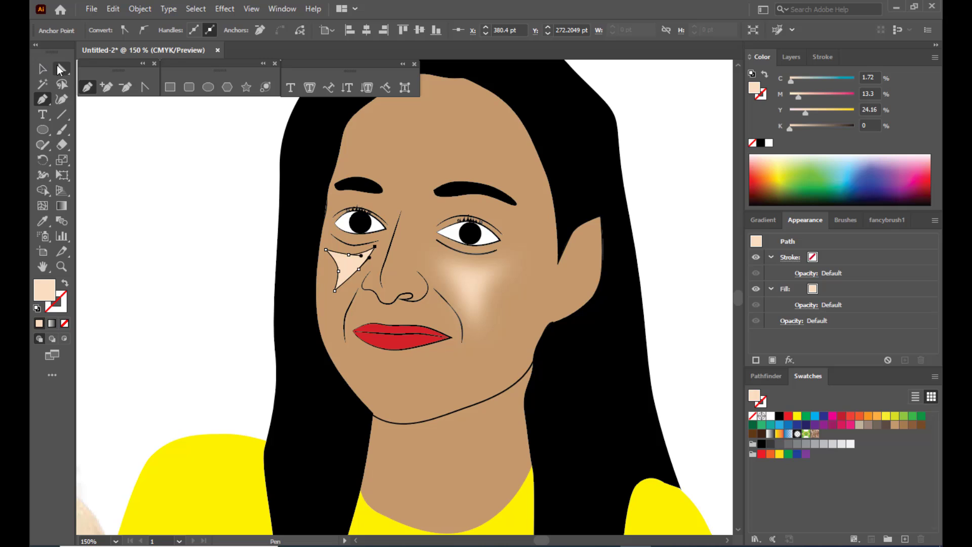
click(326, 249)
drag(327, 251, 332, 241)
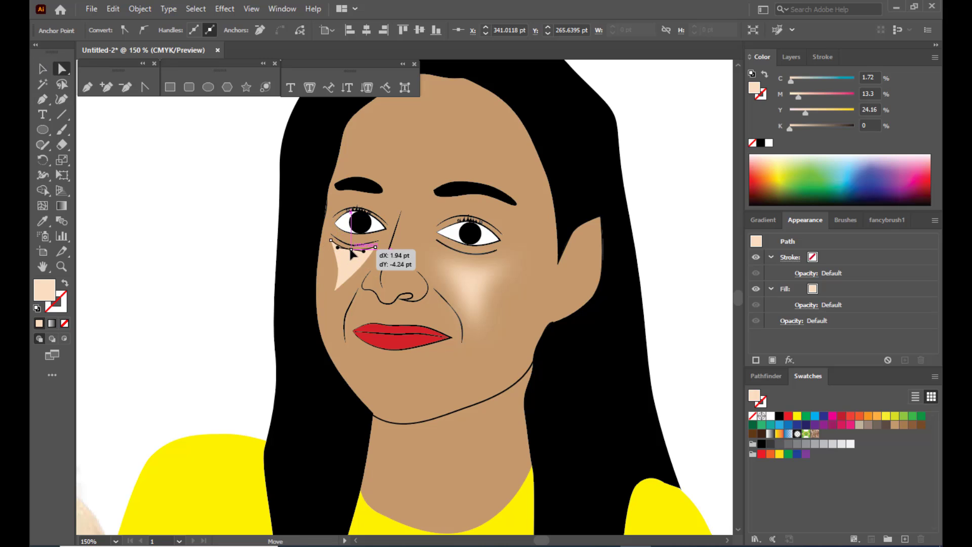
click(349, 255)
drag(339, 273, 333, 274)
click(42, 69)
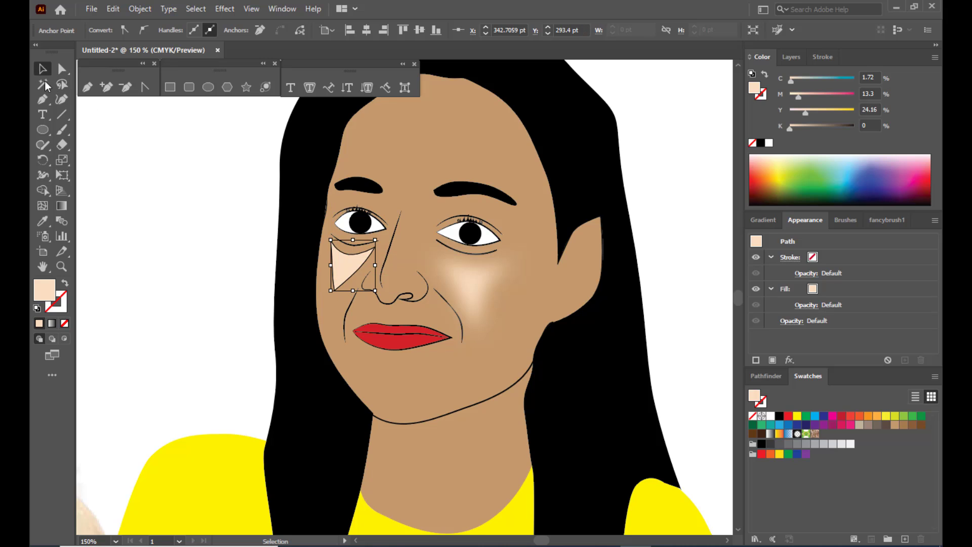
click(301, 279)
Apply a Gaussian Blur with a radius of 30.3617 pixels to the smaller cheek highlight
click(341, 271)
click(225, 9)
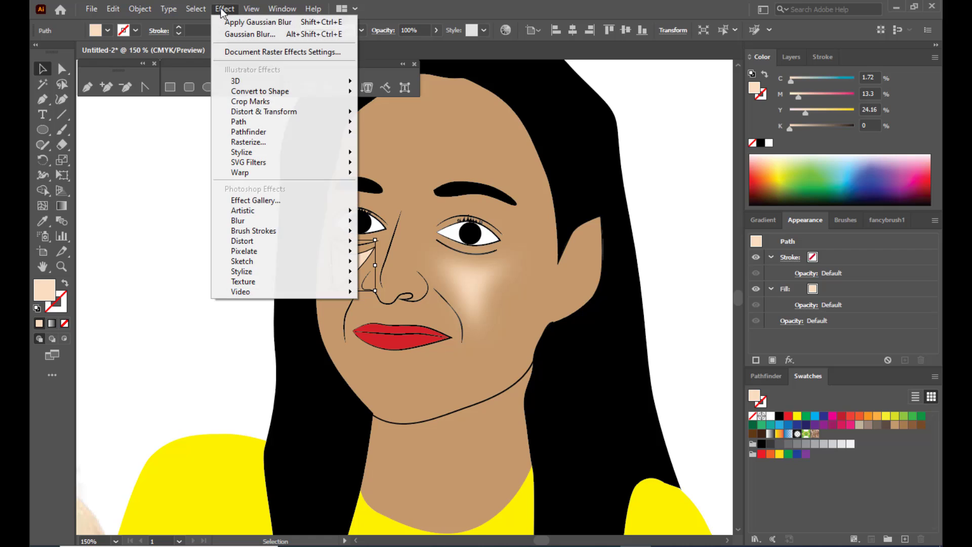
mouse_move(252, 220)
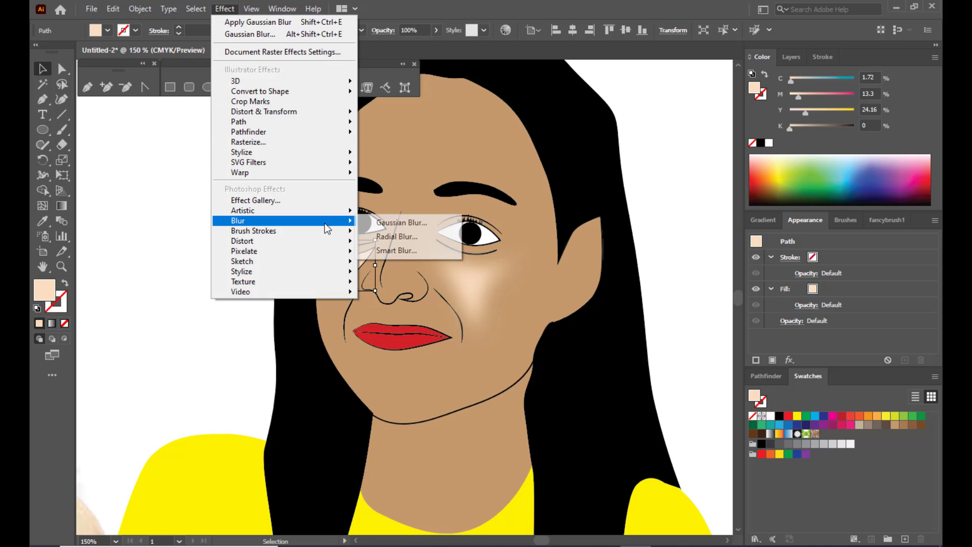
click(421, 225)
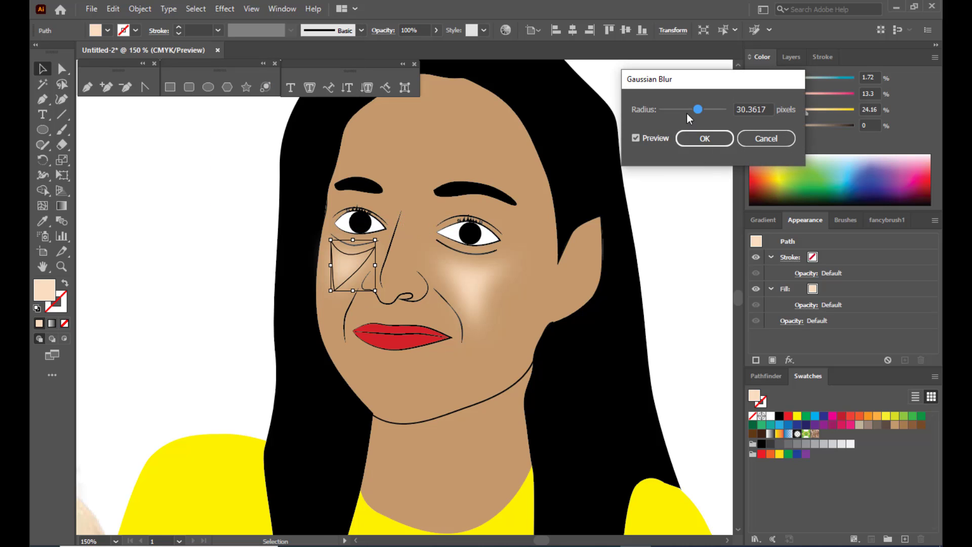
click(692, 141)
click(190, 191)
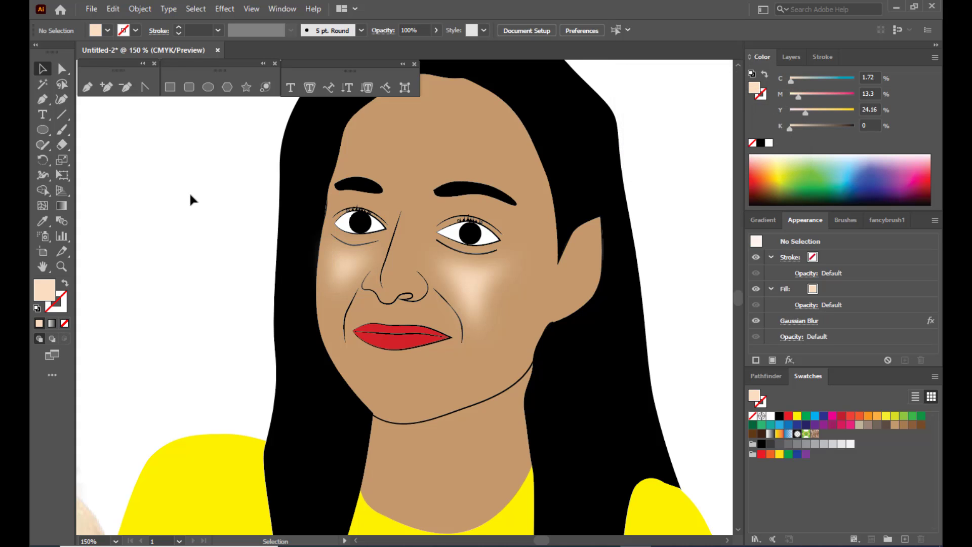
Lower the opacity of the ear-side cheek highlight to about 75%
click(472, 276)
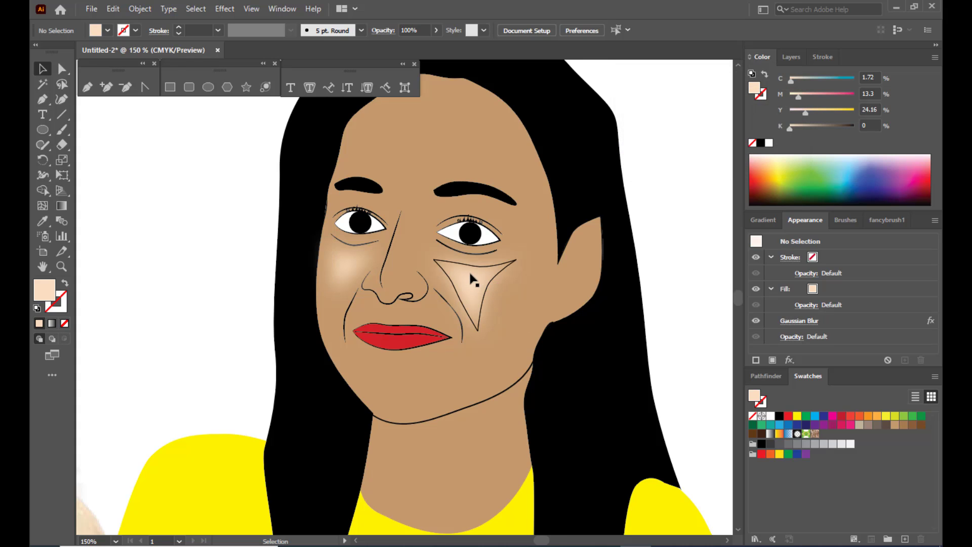
click(436, 31)
drag(425, 46, 424, 47)
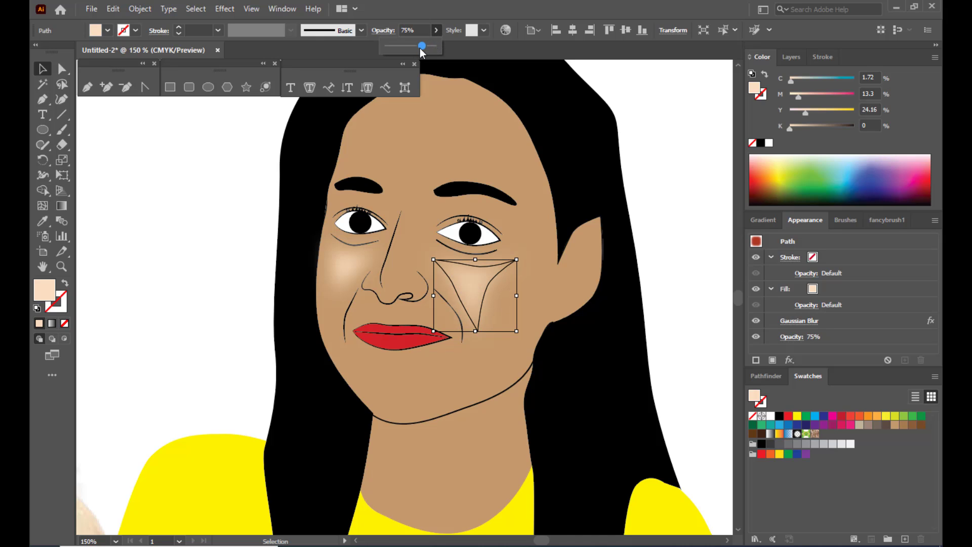
click(198, 184)
Lower the opacity of the smaller cheek highlight to 74%
click(336, 272)
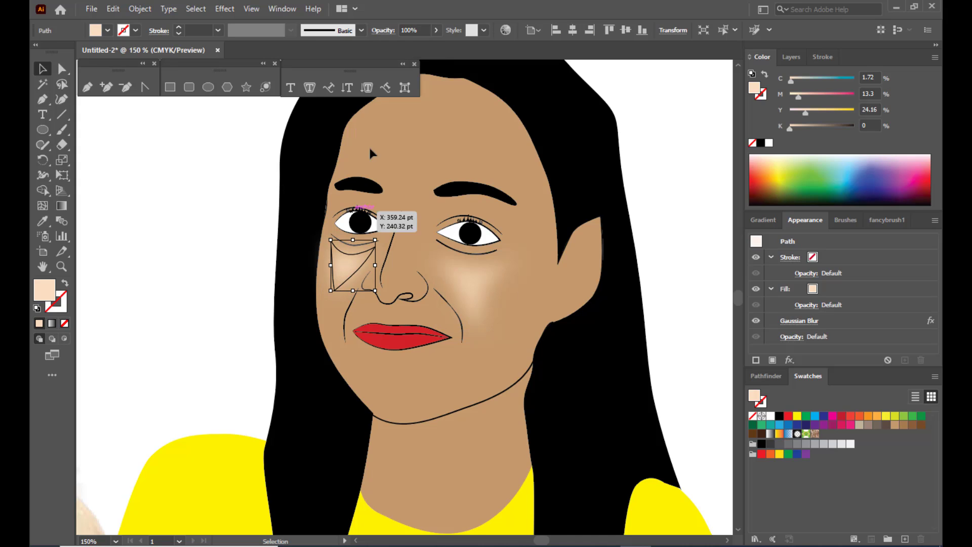
click(433, 31)
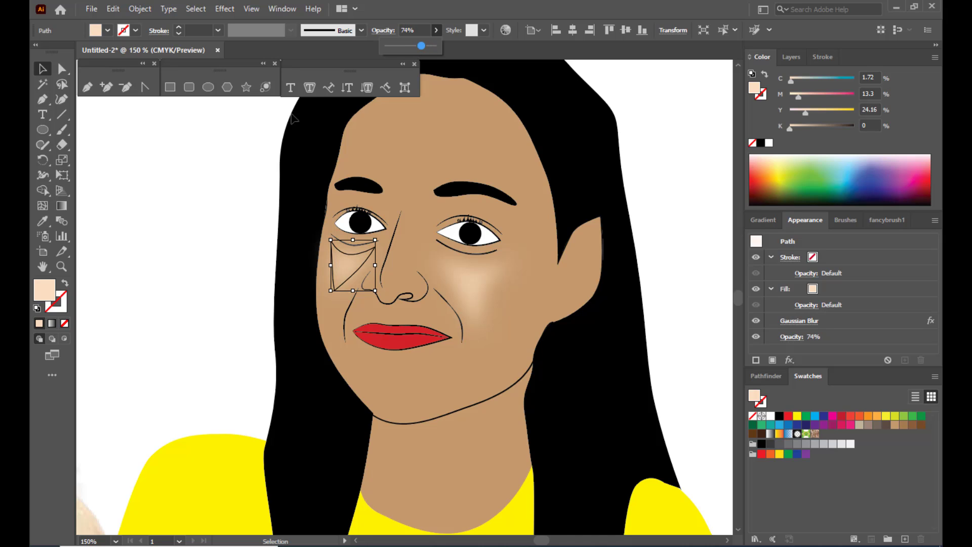
click(202, 135)
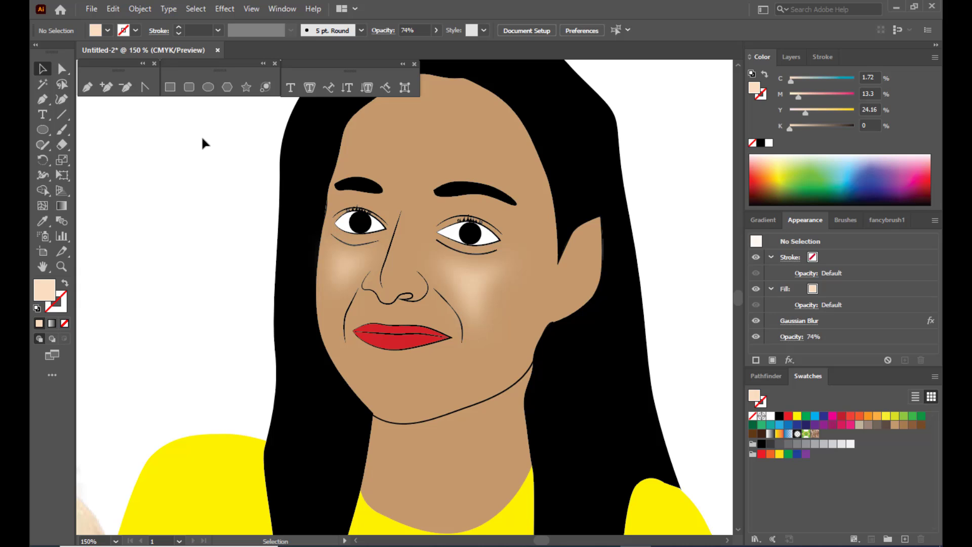
Examine the blurred cheek highlights on the whole portrait and compare them with the reference photo
key(ctrl+minus)
key(ctrl+minus)
key(ctrl+minus)
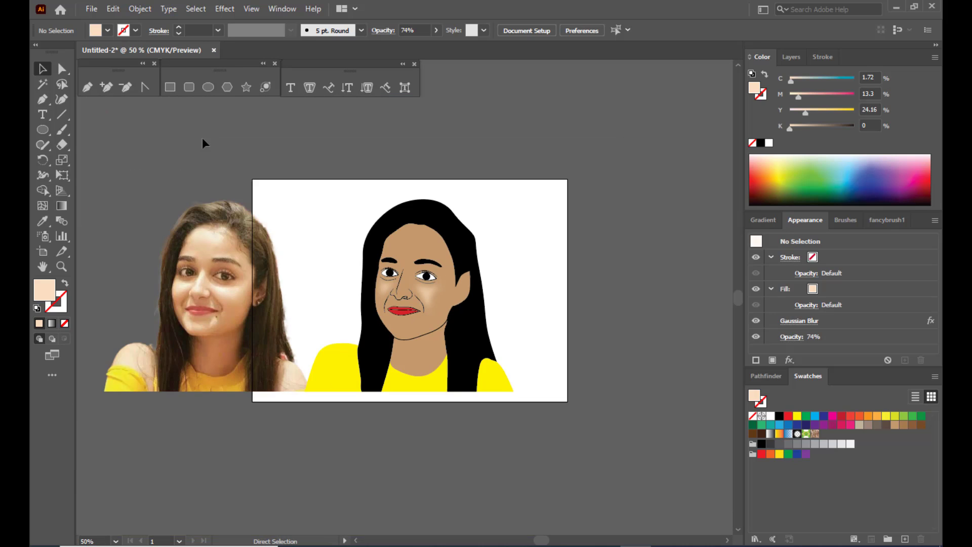
key(ctrl+plus)
key(ctrl+plus)
key(ctrl+minus)
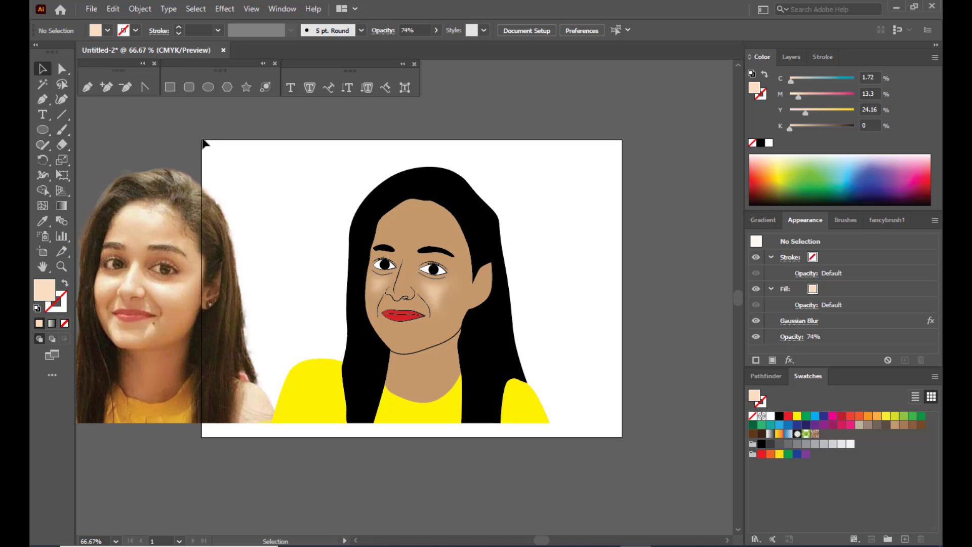
key(ctrl+plus)
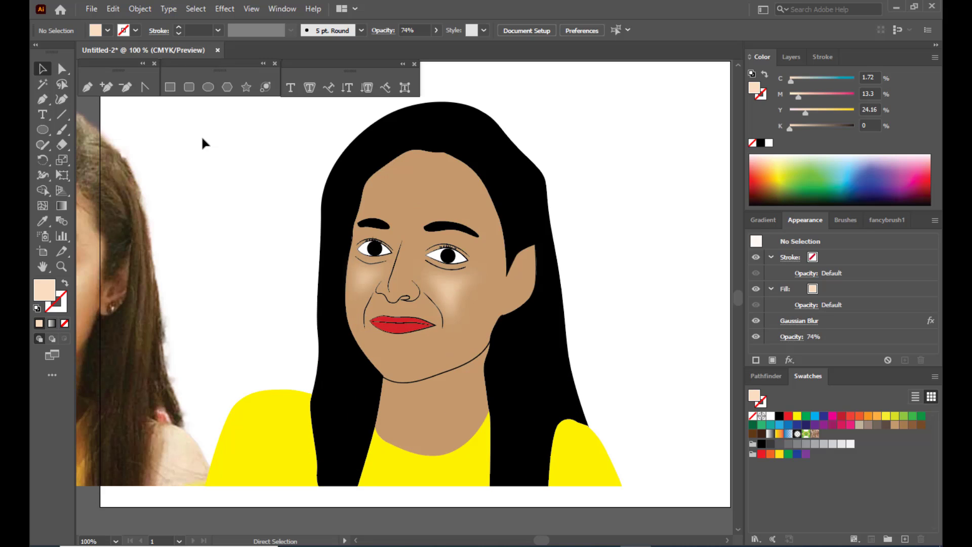
key(ctrl+plus)
key(ctrl+plus)
key(ctrl+minus)
key(ctrl+minus)
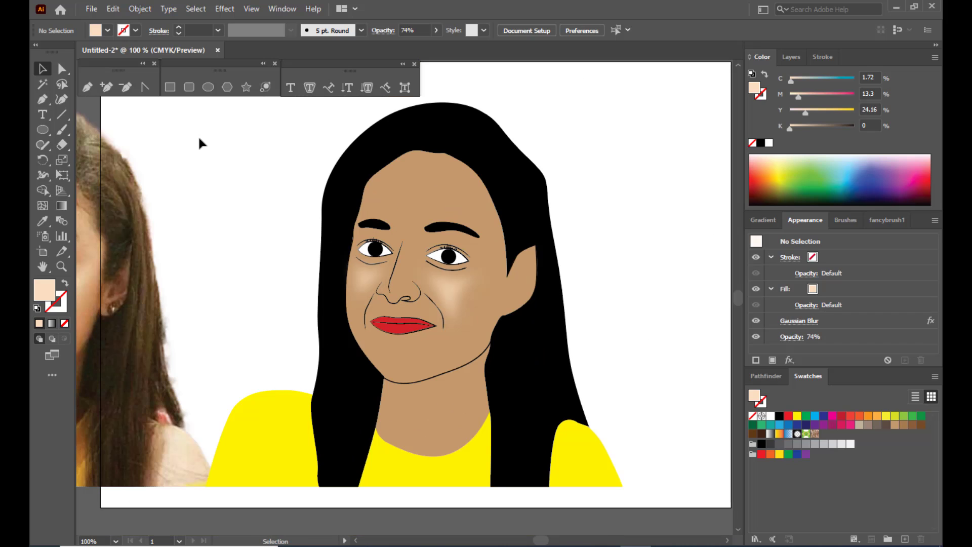
Draw a closed fan-shaped peach highlight tapering to a point between the eyebrows on the forehead with the Pen tool, and select it
click(95, 94)
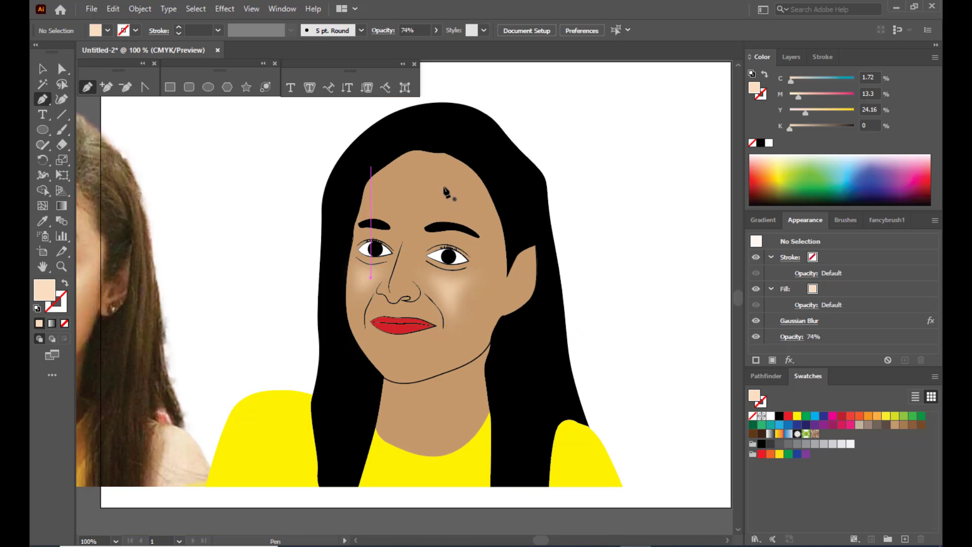
click(387, 179)
drag(416, 163, 391, 192)
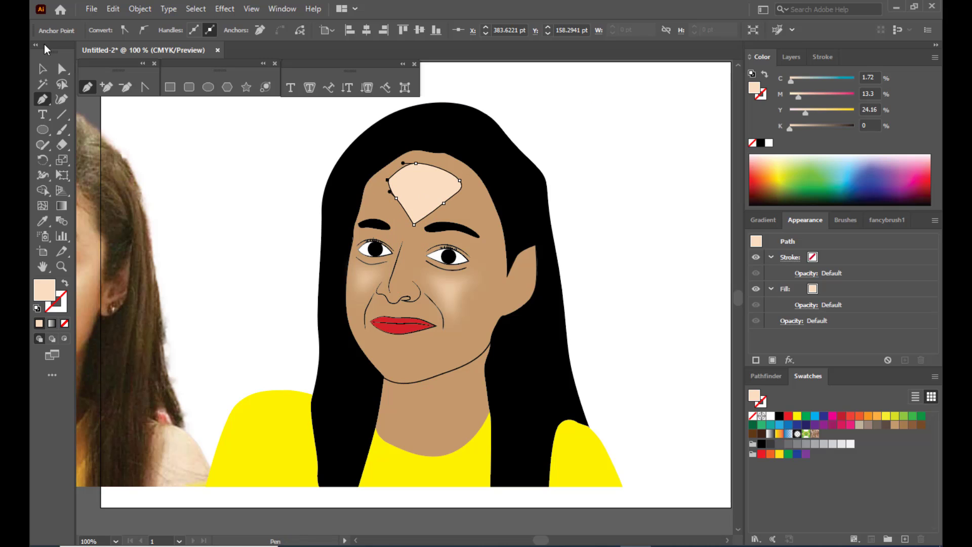
click(42, 68)
click(272, 199)
click(443, 191)
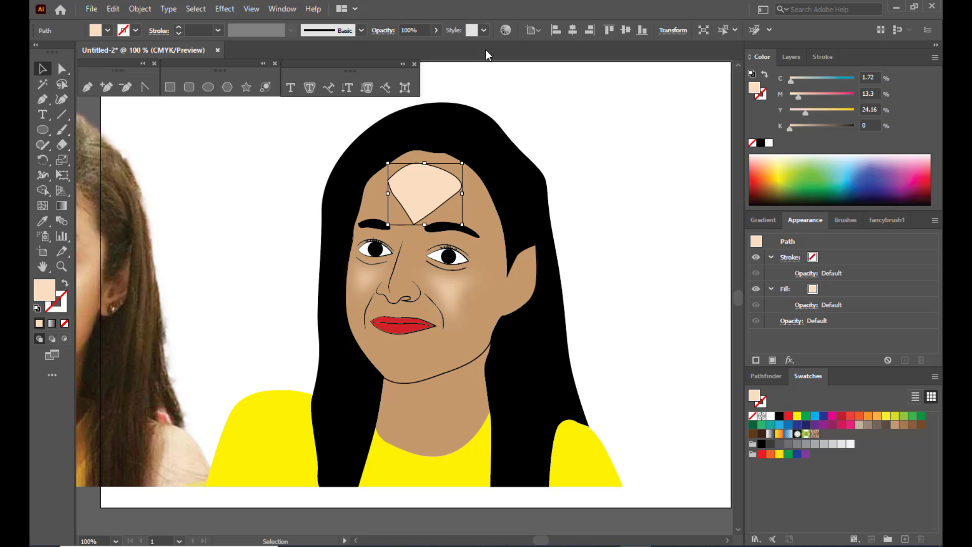
Apply a Gaussian Blur with a radius of 43.383 pixels to the forehead highlight
click(224, 8)
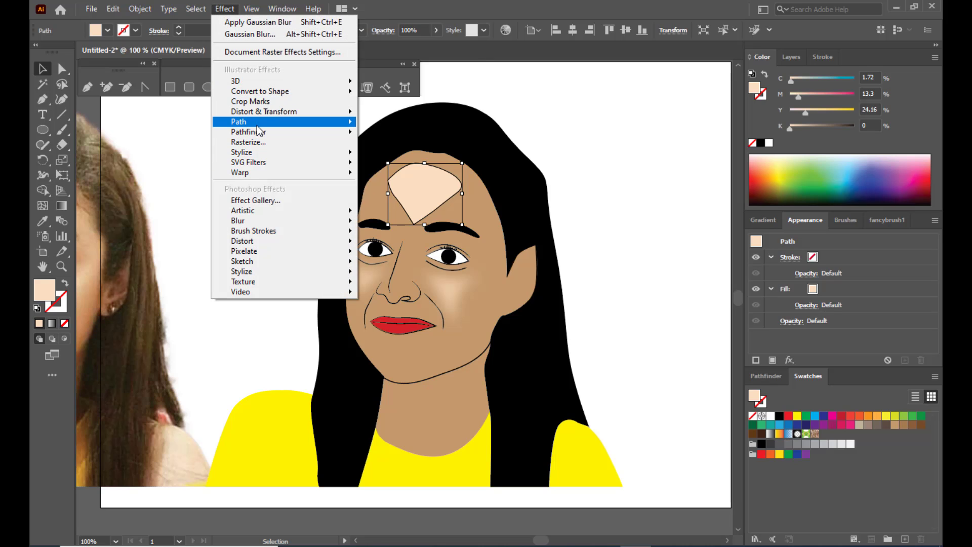
mouse_move(257, 123)
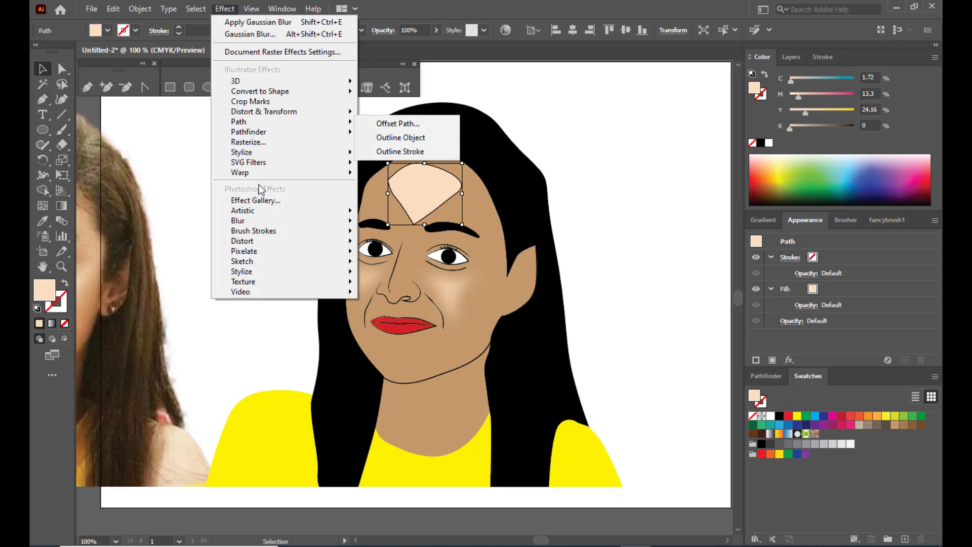
mouse_move(304, 221)
click(386, 223)
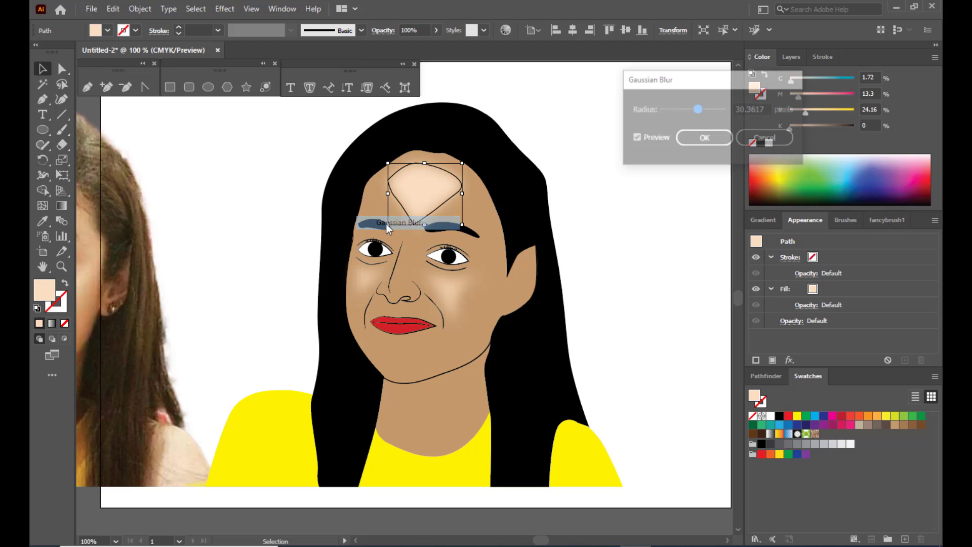
drag(698, 110, 702, 110)
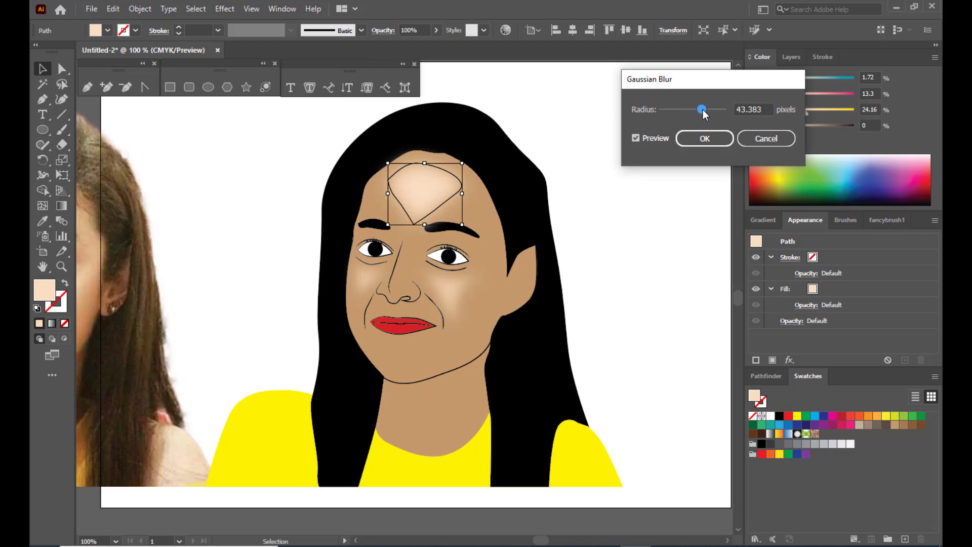
click(701, 139)
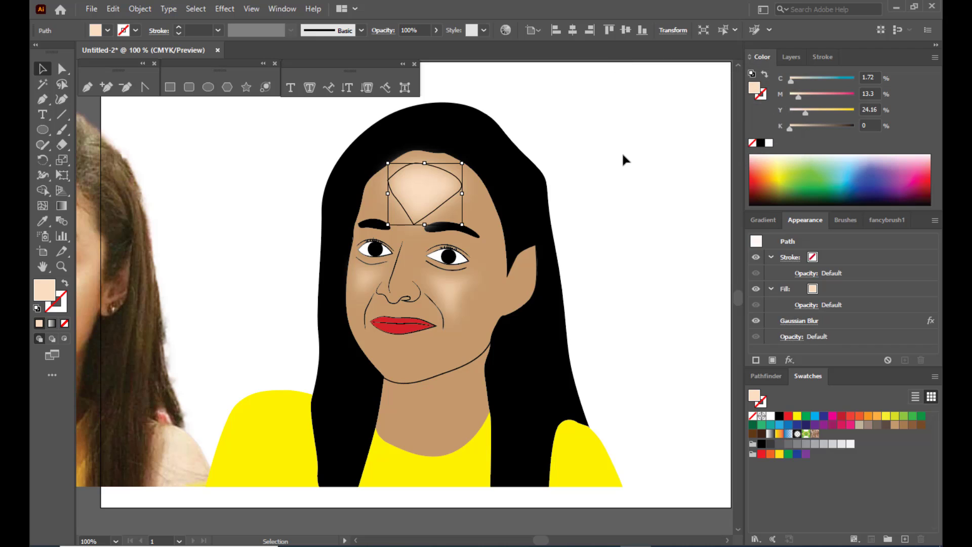
click(622, 152)
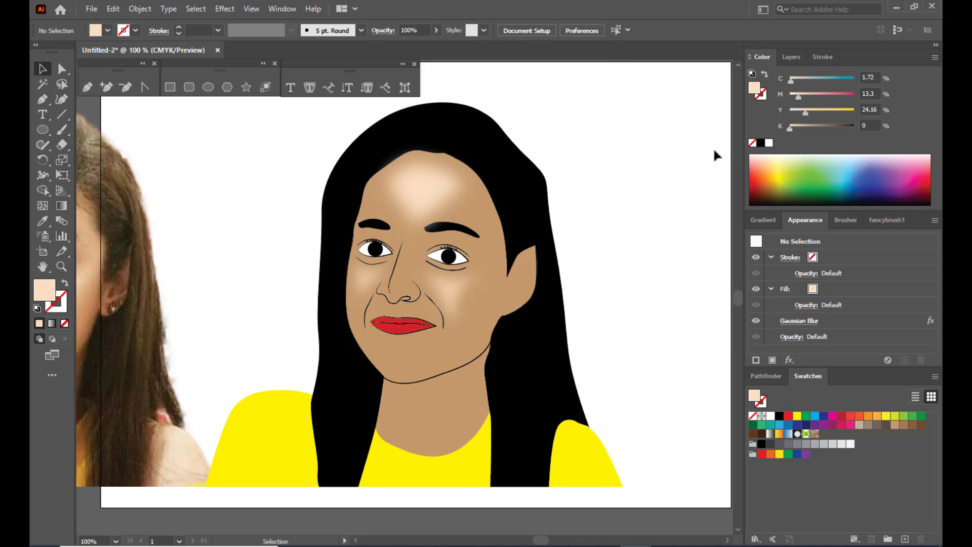
Lower the opacity of the blurred forehead highlight to 68%
click(446, 192)
click(437, 30)
drag(434, 46, 421, 46)
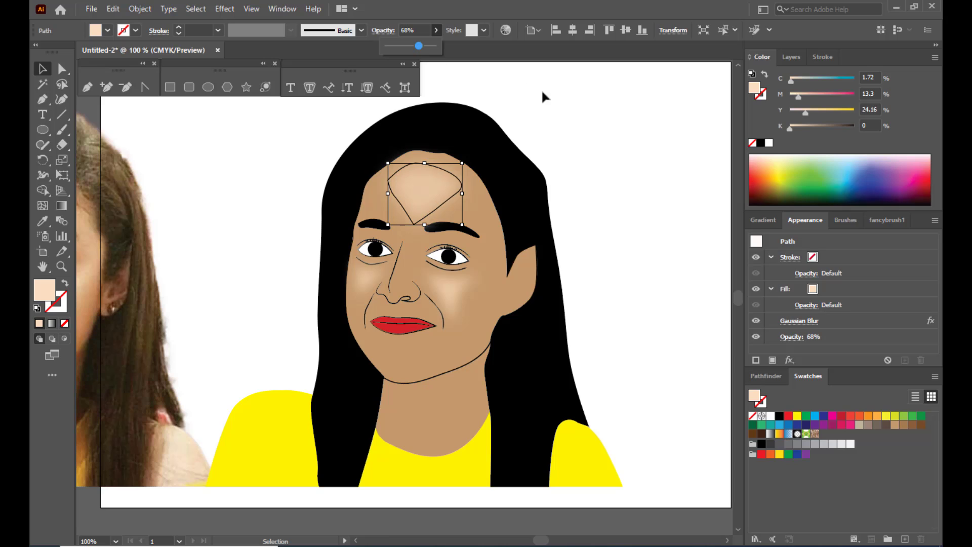
click(549, 103)
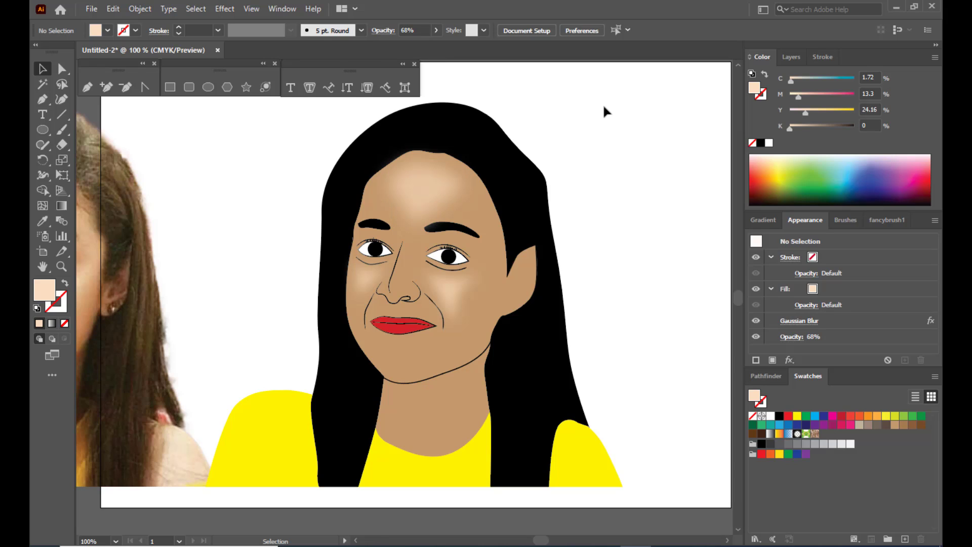
Examine the forehead and cheek highlights at several magnifications and compare the whole portrait with the reference photo
key(ctrl+minus)
key(ctrl+minus)
key(ctrl+minus)
key(ctrl+plus)
key(ctrl+plus)
key(ctrl+plus)
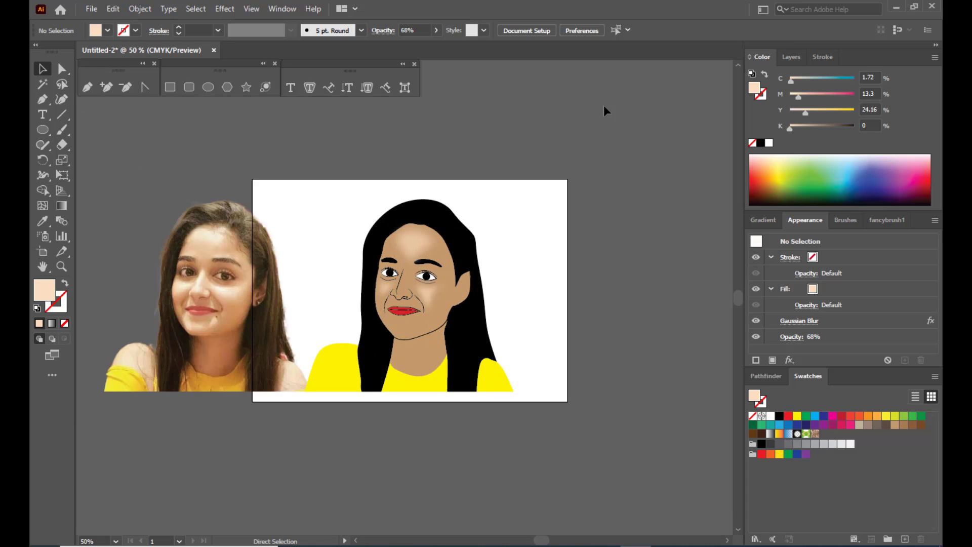
key(ctrl+minus)
key(ctrl+minus)
key(ctrl+plus)
key(ctrl+plus)
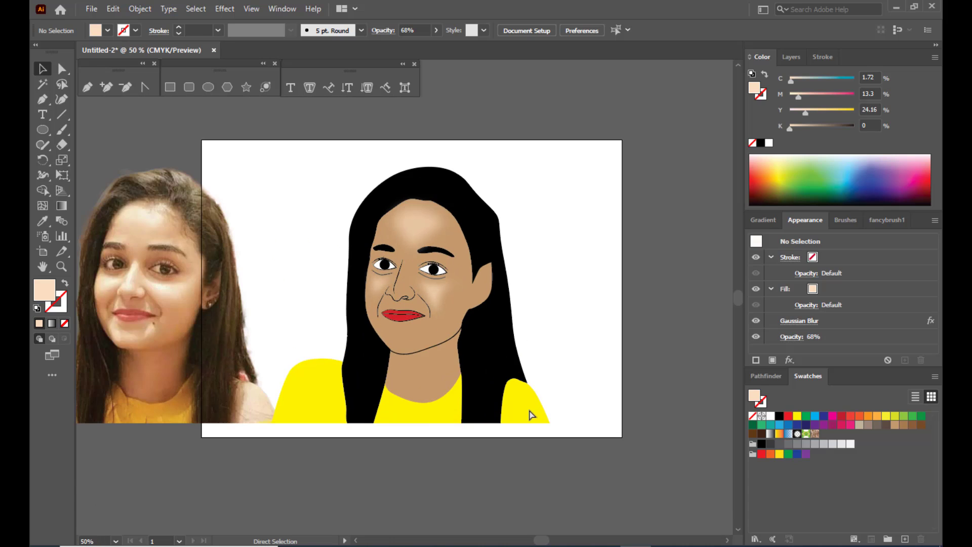
key(ctrl+minus)
key(ctrl+plus)
key(ctrl+plus)
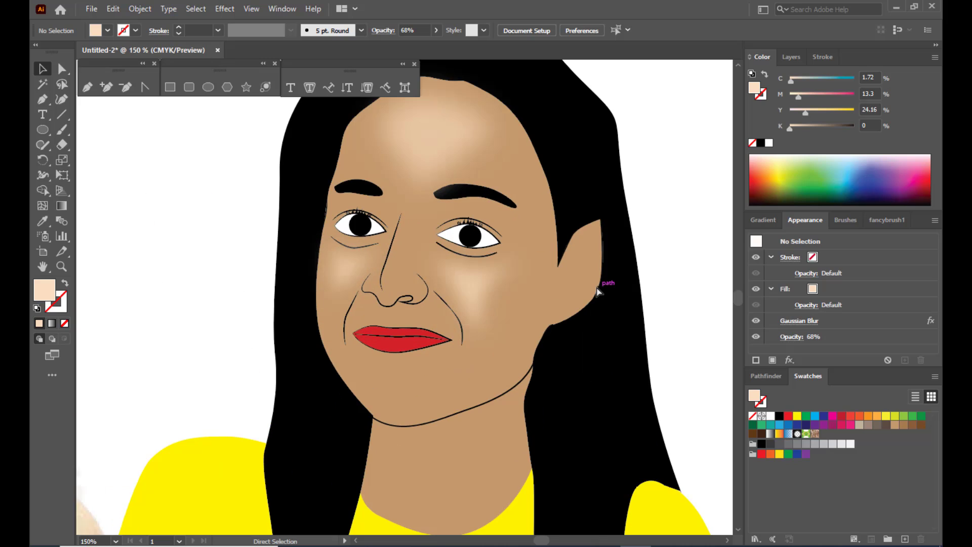
key(ctrl+minus)
key(ctrl+plus)
Draw a narrow closed peach highlight along the nose bridge line, from between the eyes to near the nose tip, with the Pen tool
click(89, 90)
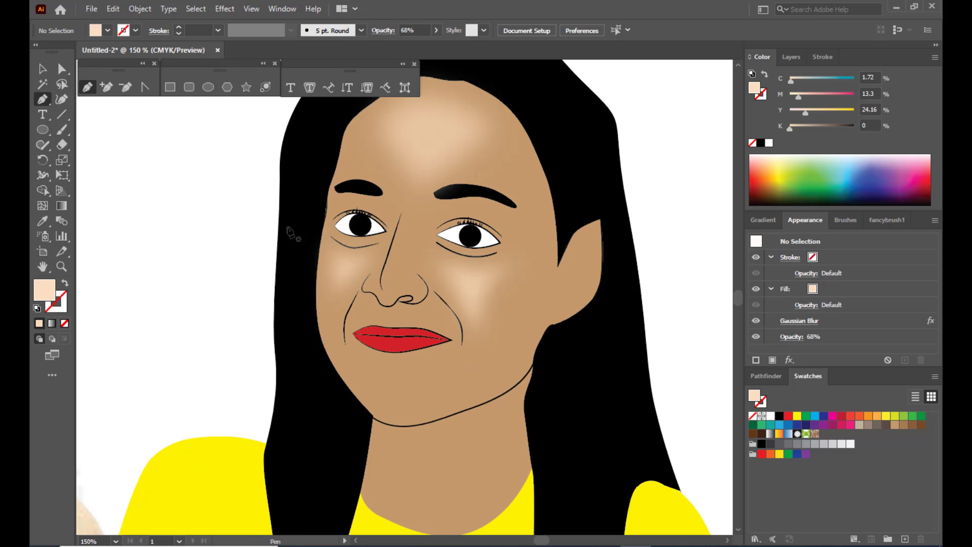
click(401, 216)
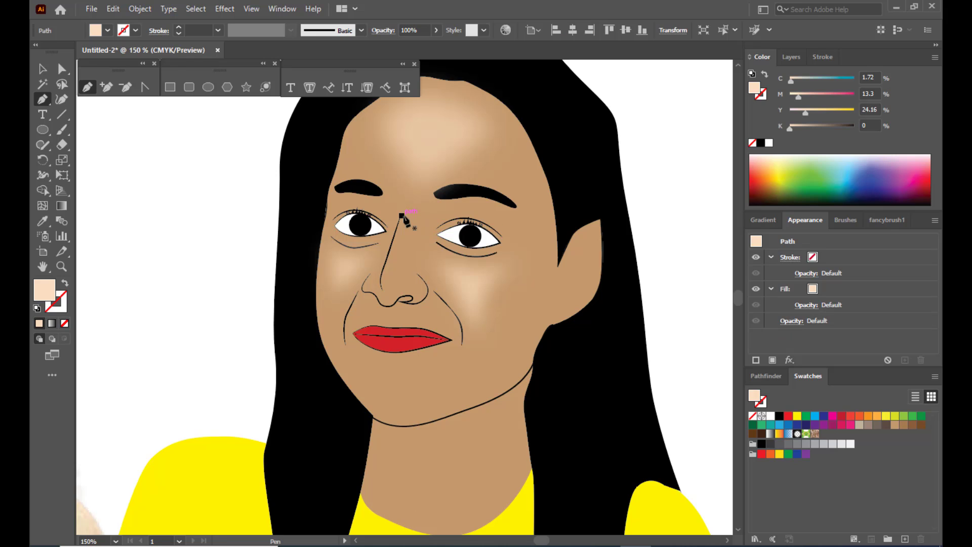
click(382, 269)
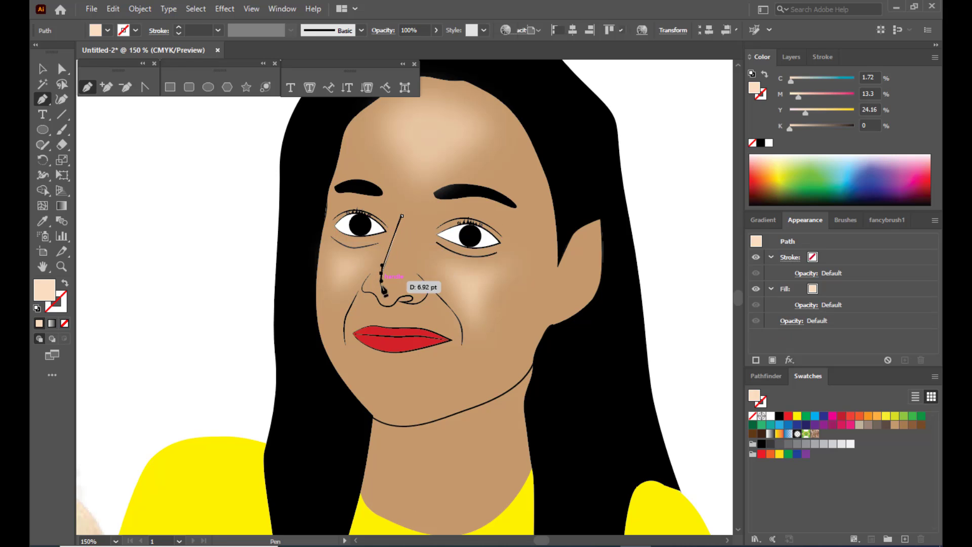
drag(383, 284, 384, 294)
click(383, 291)
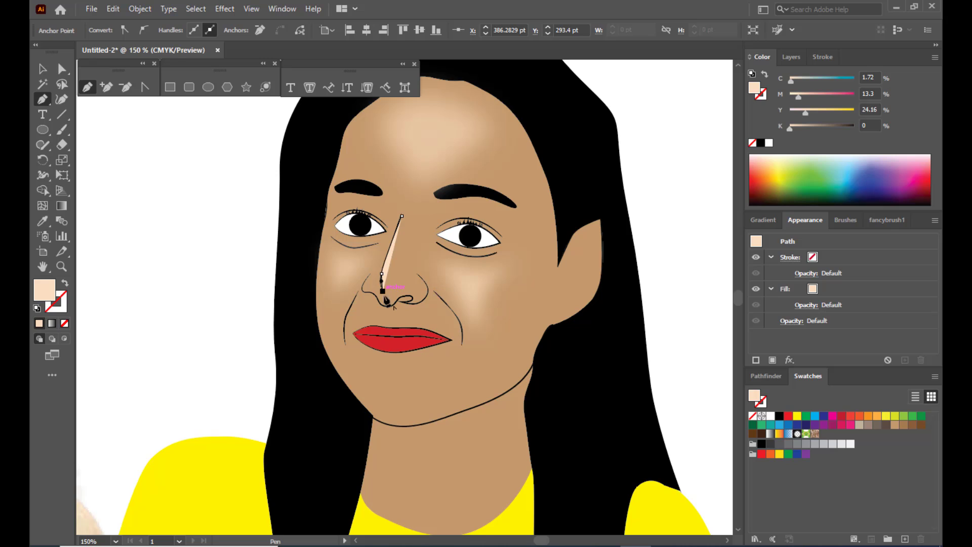
click(387, 298)
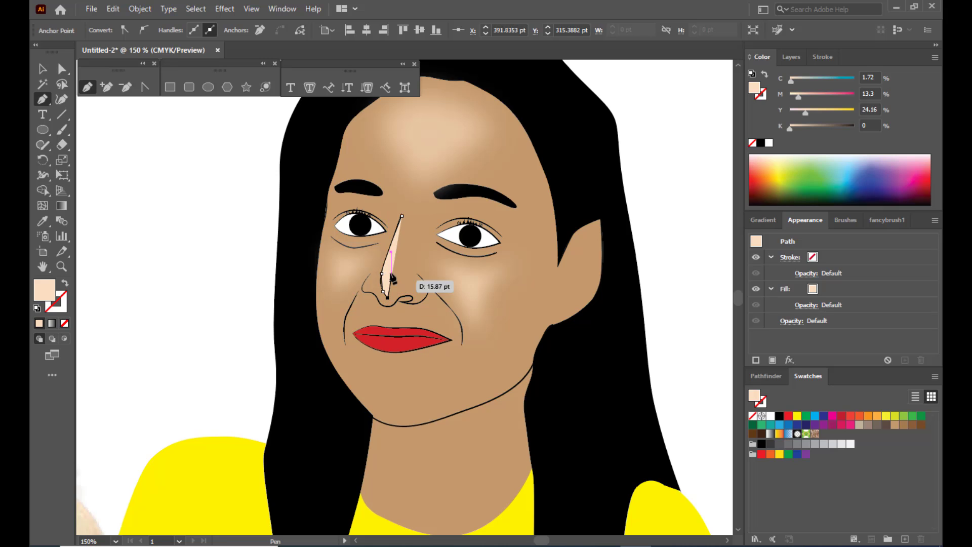
drag(394, 251, 401, 233)
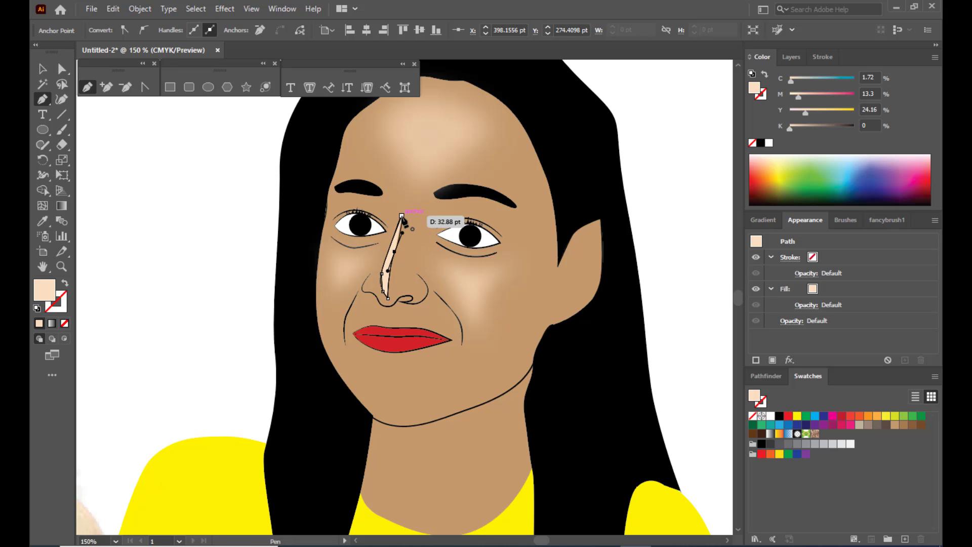
click(402, 216)
key(v)
click(196, 214)
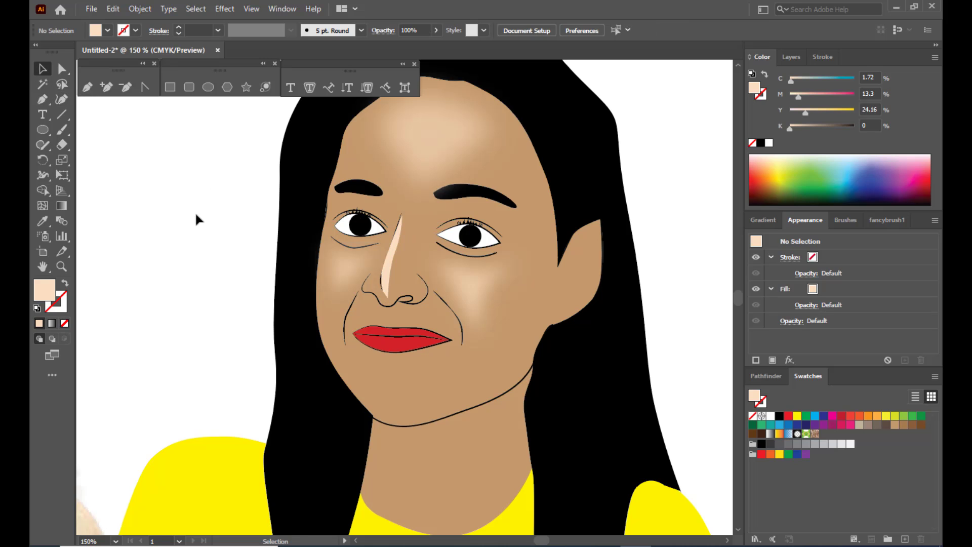
Reshape the nose highlight by moving its upper end anchor slightly higher and stretching its lower anchor down to the nose tip outline
key(ctrl+plus)
key(ctrl+plus)
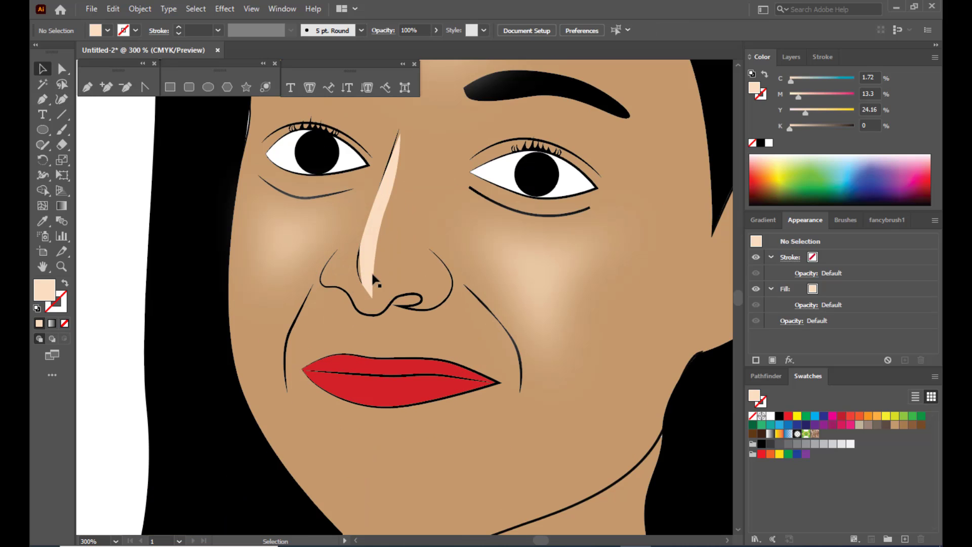
click(372, 263)
click(62, 68)
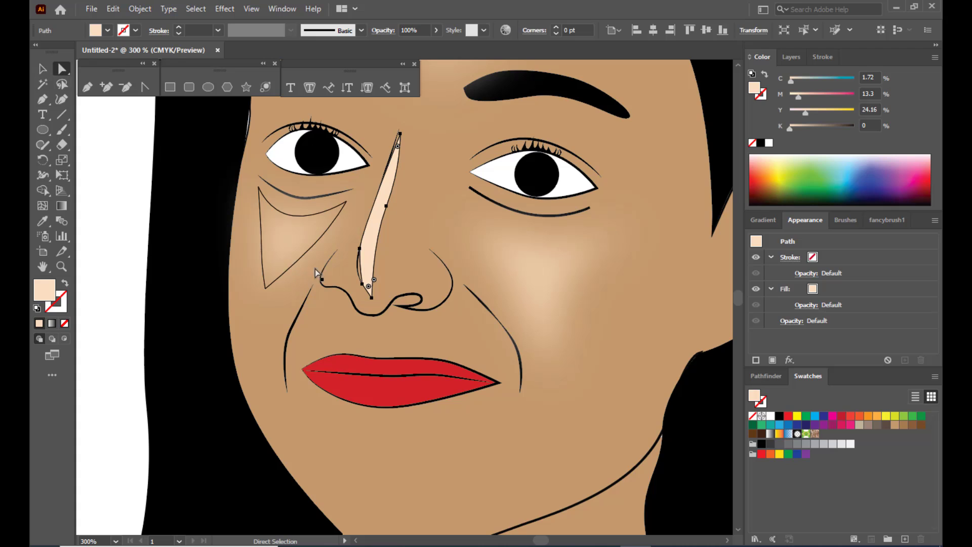
click(360, 249)
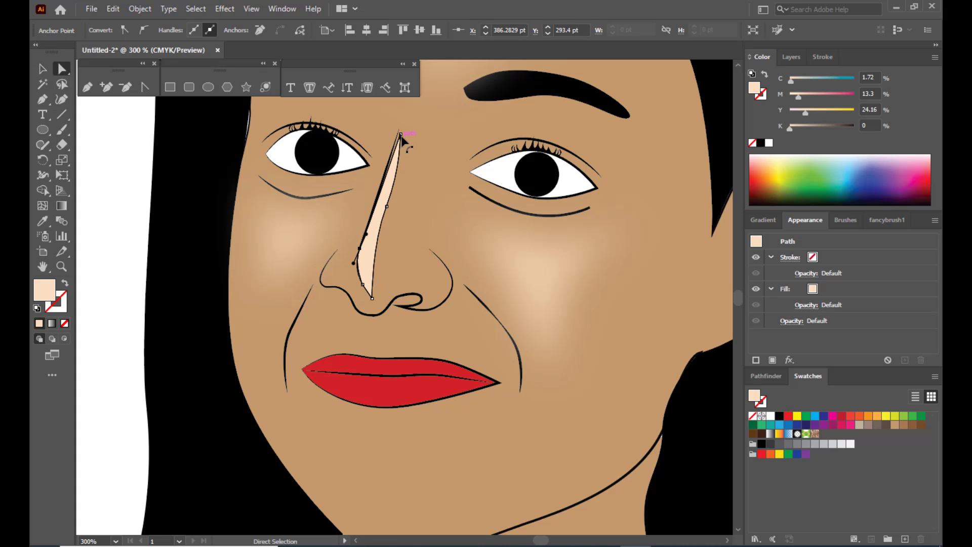
drag(401, 135, 402, 131)
drag(372, 299, 373, 313)
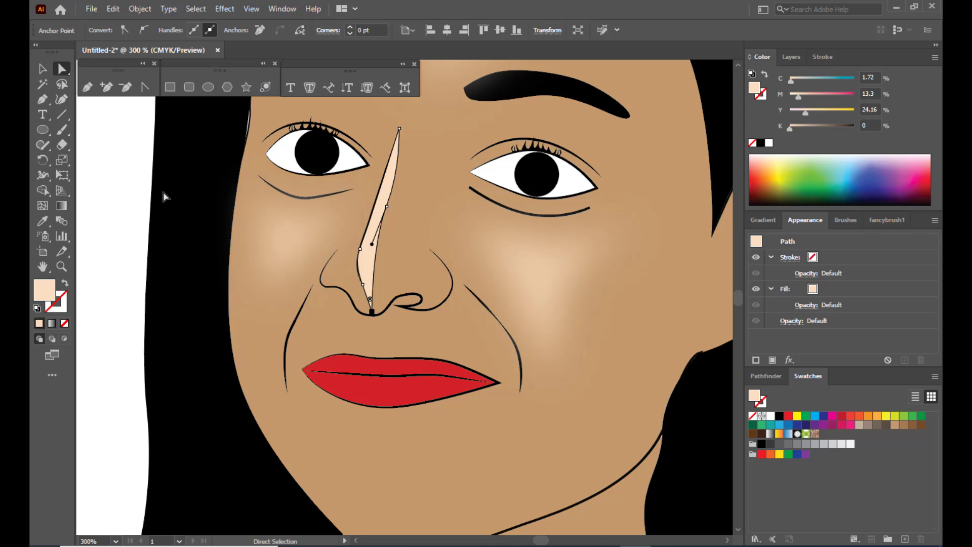
click(130, 180)
Apply a Gaussian Blur with a radius of 8.3468 pixels to the nose highlight
click(390, 187)
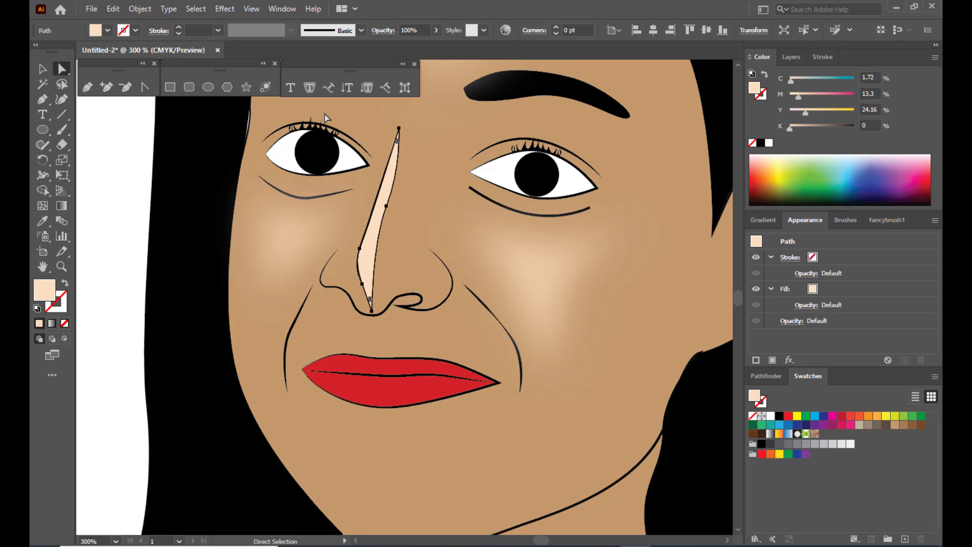
click(226, 10)
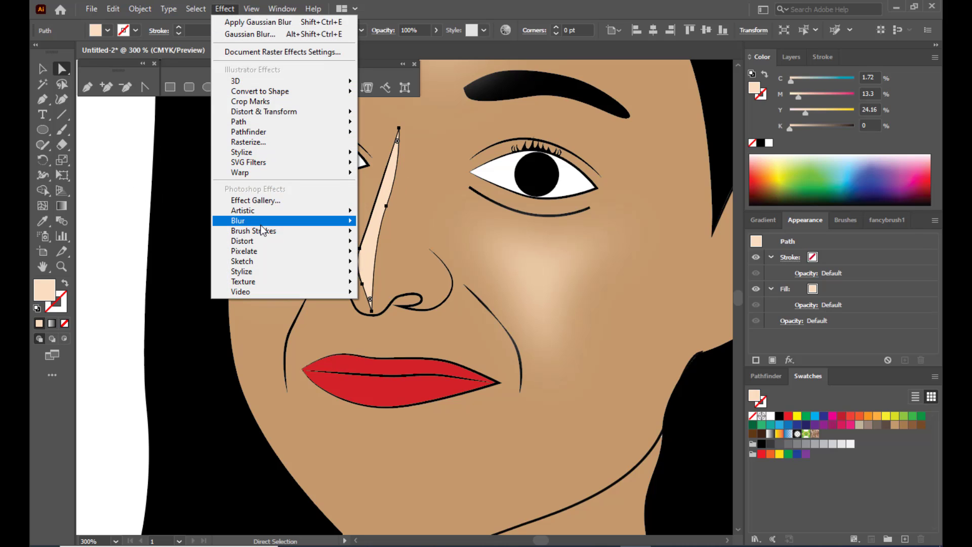
mouse_move(304, 221)
click(405, 224)
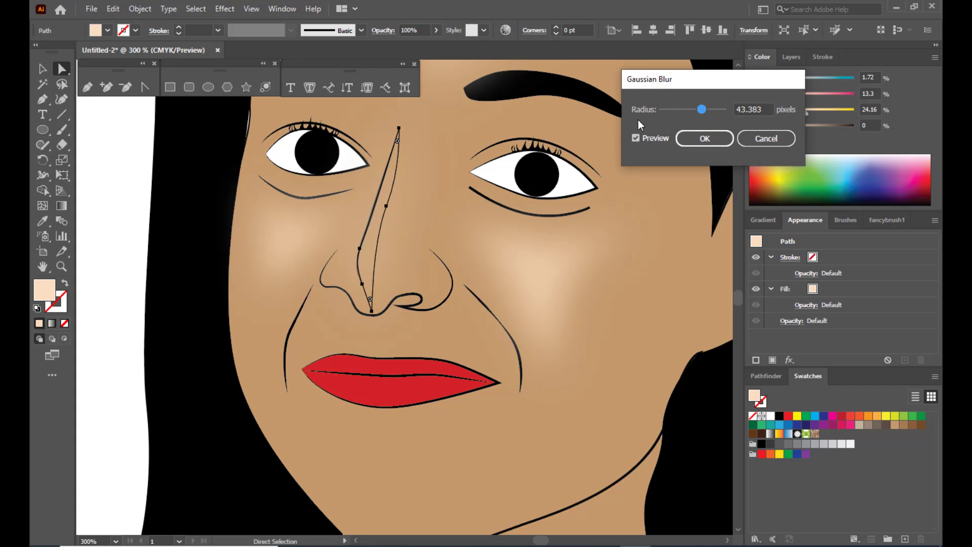
drag(671, 108, 688, 111)
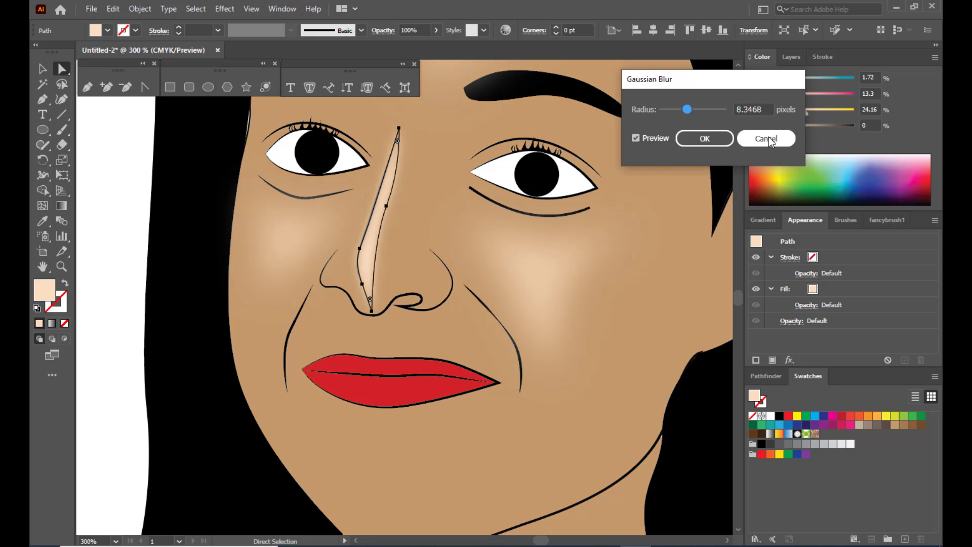
click(704, 138)
click(114, 171)
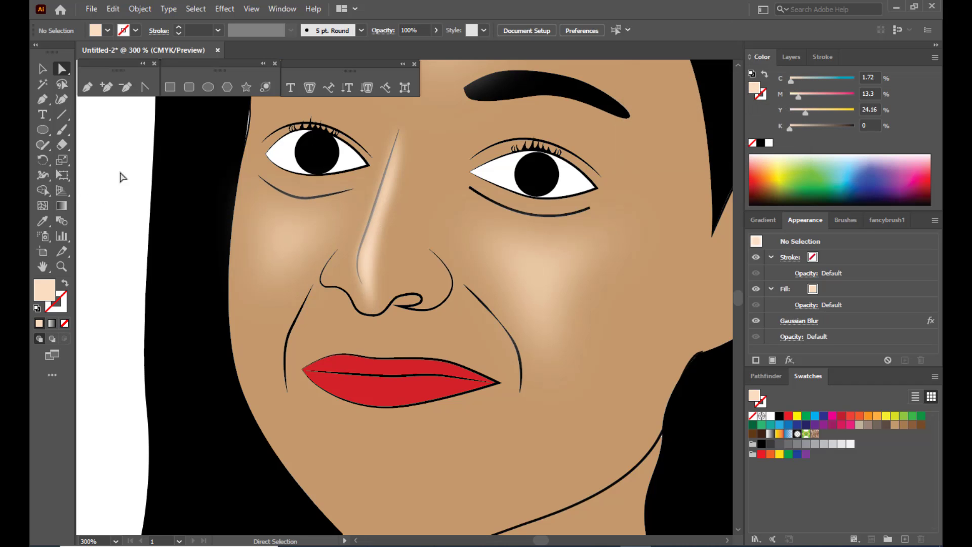
Lower the opacity of the whole nose highlight to 61%
click(378, 259)
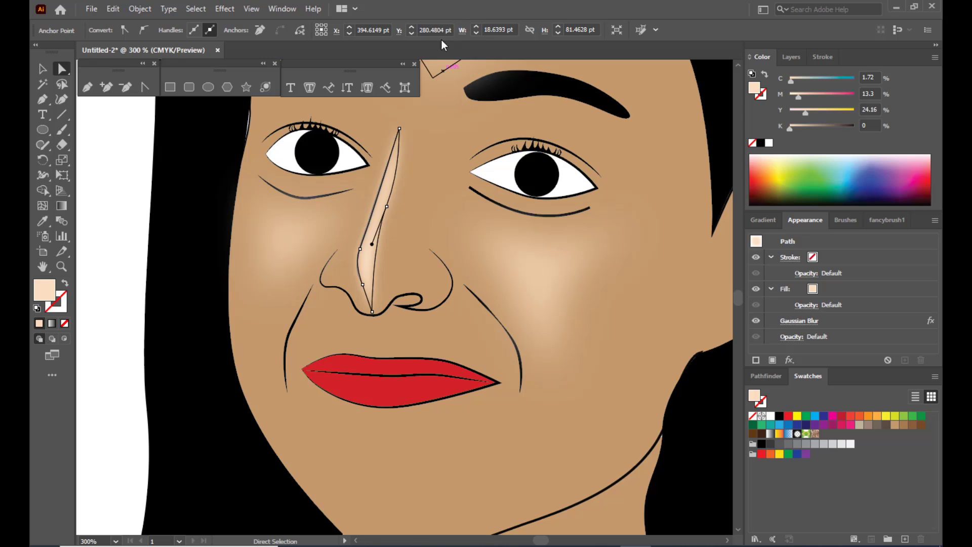
click(43, 68)
click(84, 174)
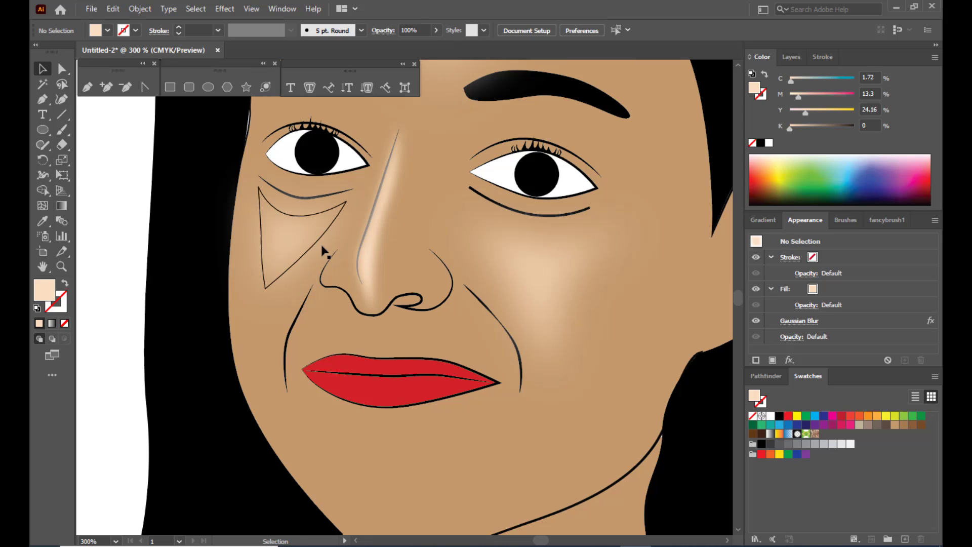
click(378, 244)
click(436, 32)
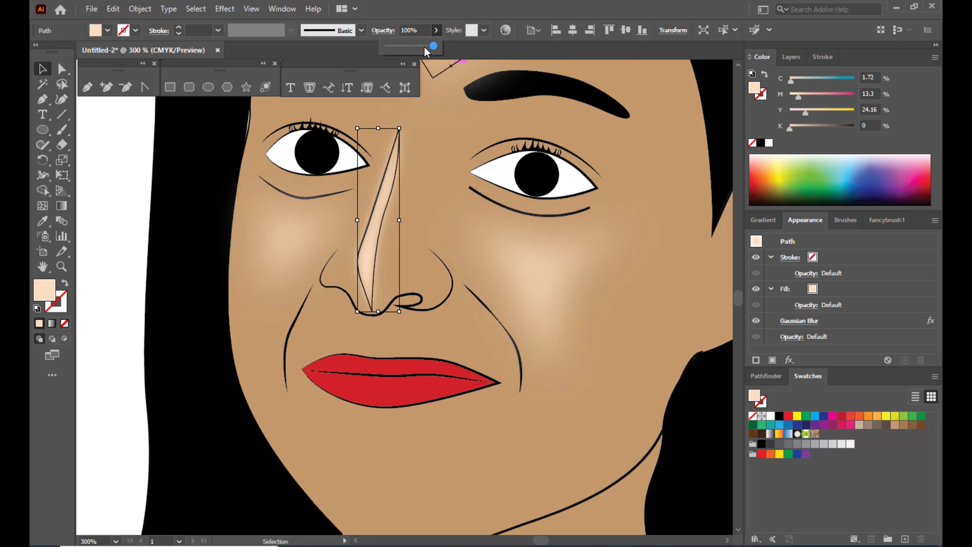
drag(423, 47, 422, 46)
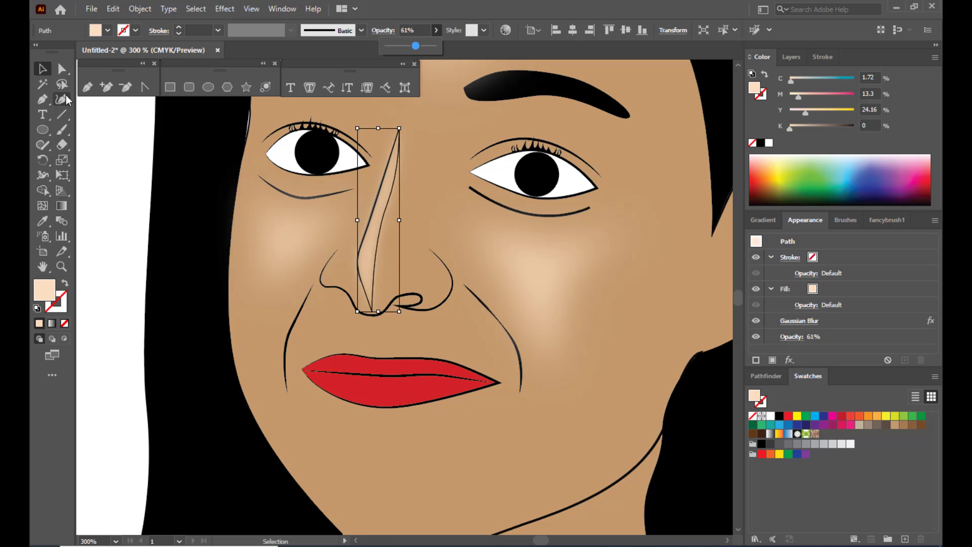
click(47, 72)
click(107, 148)
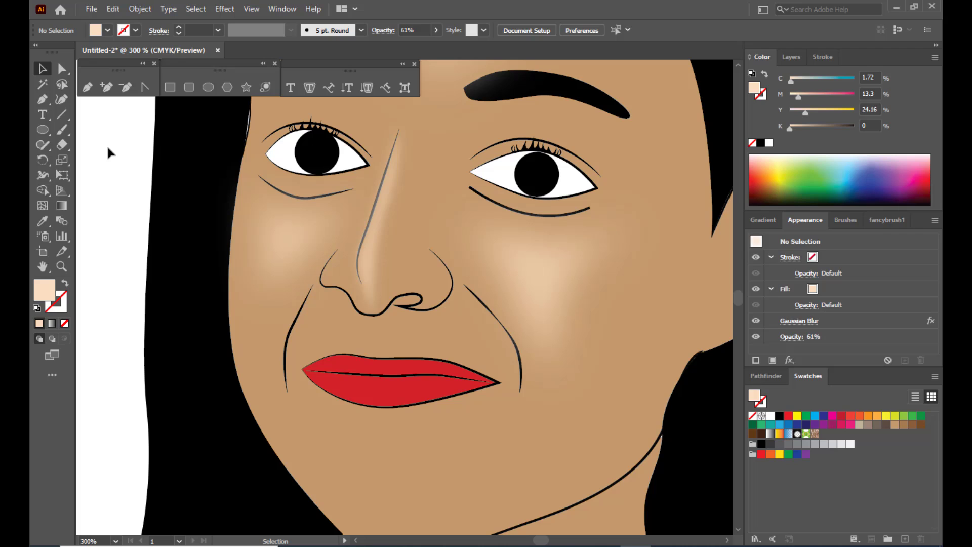
Shift the nose highlight slightly toward the ear side so it clears the nose line, and select the smaller cheek highlight
drag(372, 232, 373, 236)
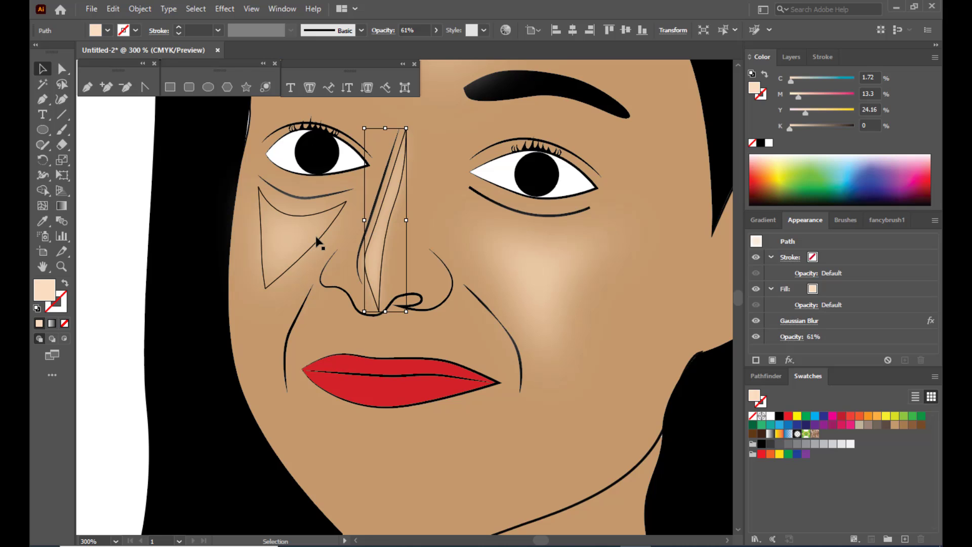
click(106, 171)
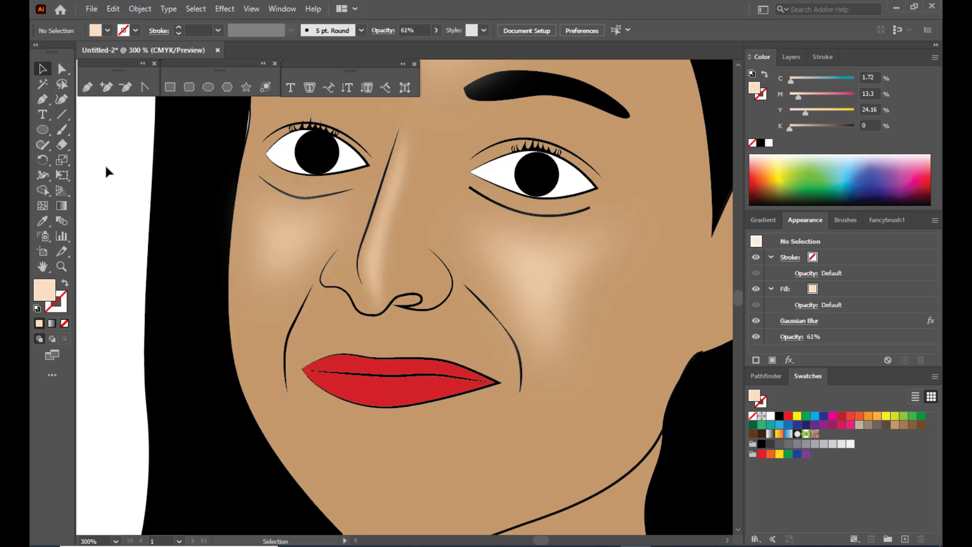
click(282, 226)
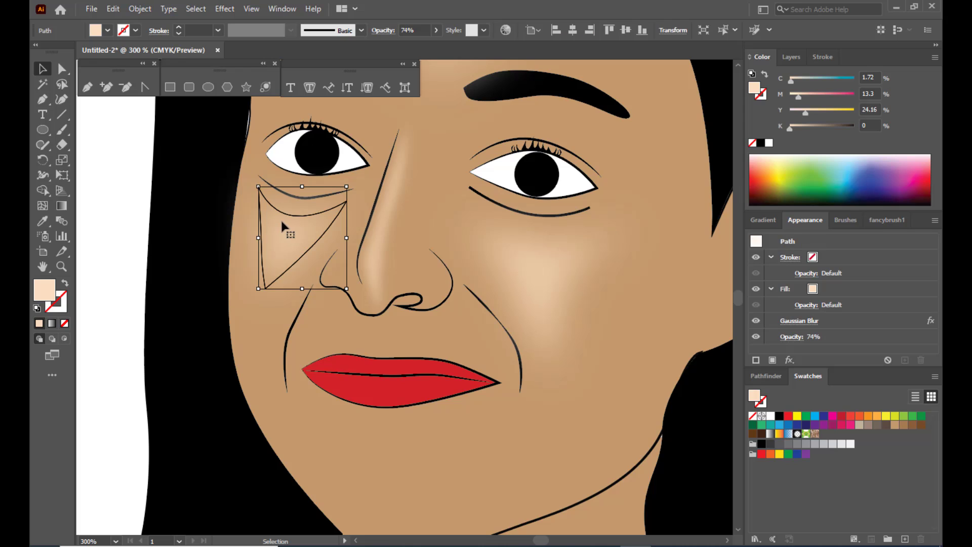
Nudge the smaller cheek highlight slightly down and away from the nose so it sits lower beneath the under-eye line
key(Down)
key(Down)
key(Left)
key(Up)
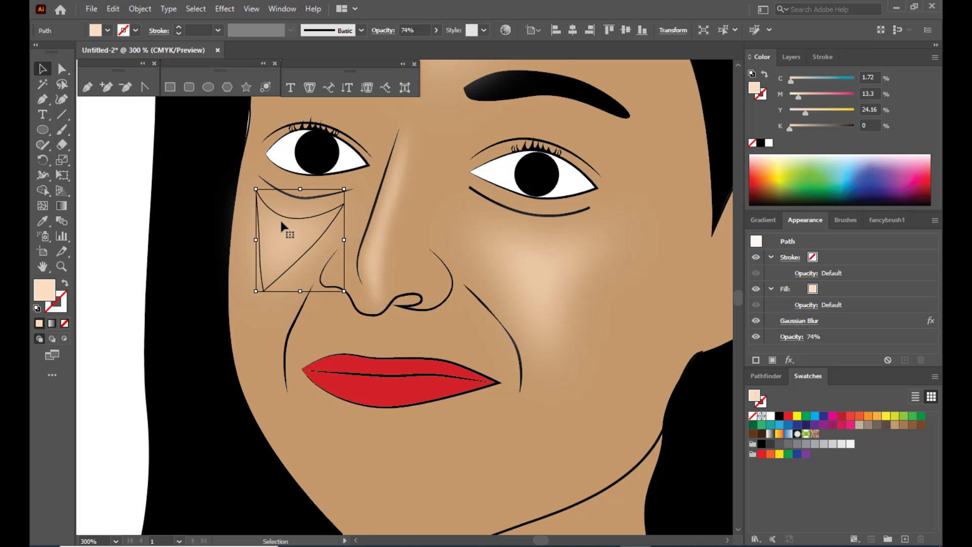
key(Down)
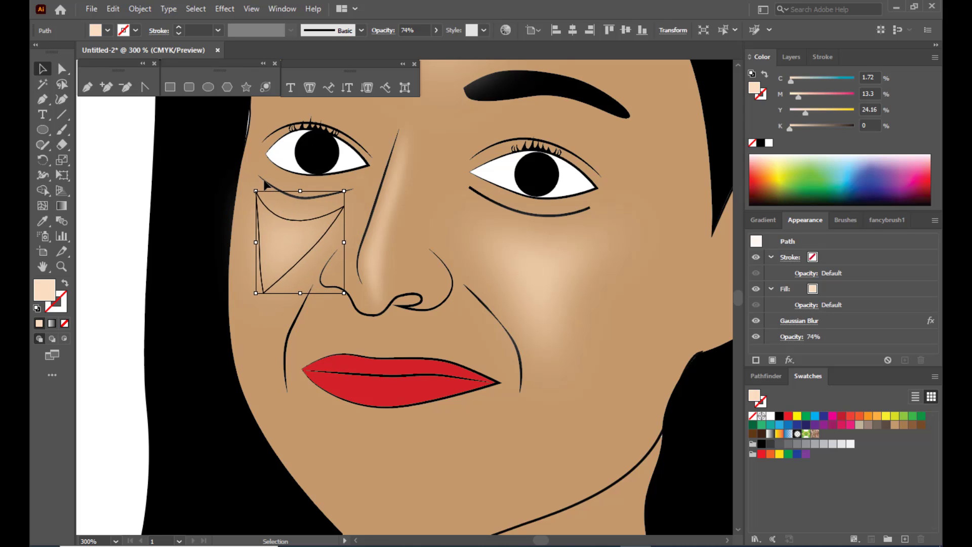
click(112, 174)
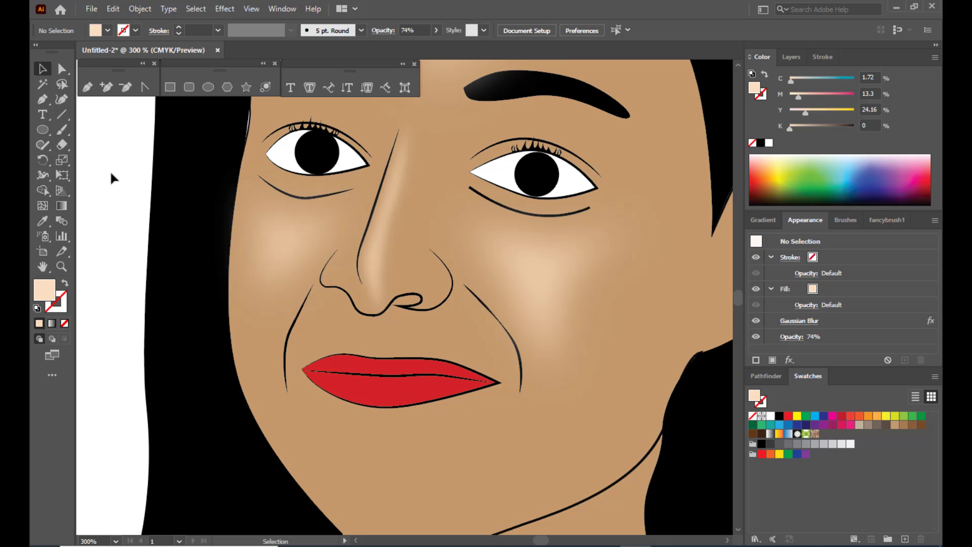
Draw a closed light skin-tone shape with the Pen tool on the chin, between the lips and the jawline
key(ctrl+1)
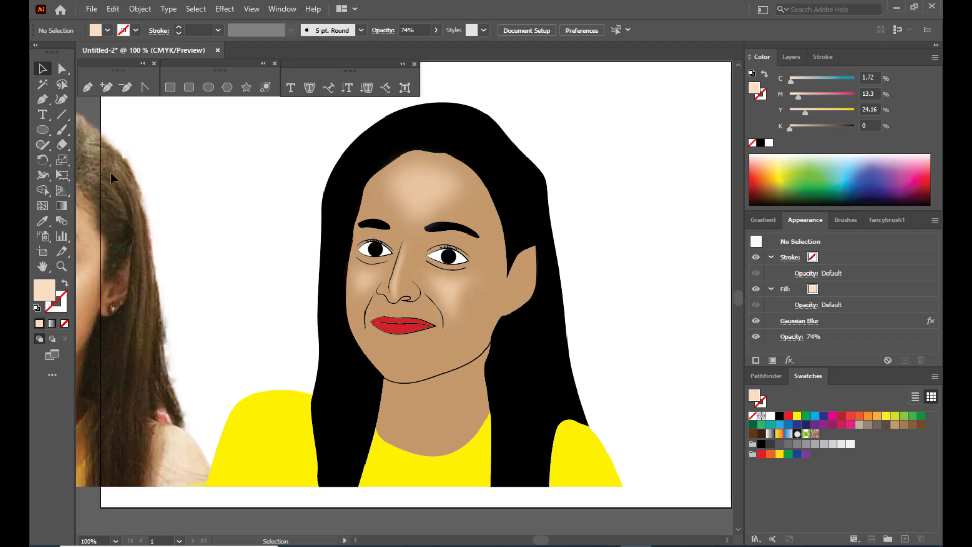
key(ctrl+minus)
key(ctrl+plus)
key(ctrl+plus)
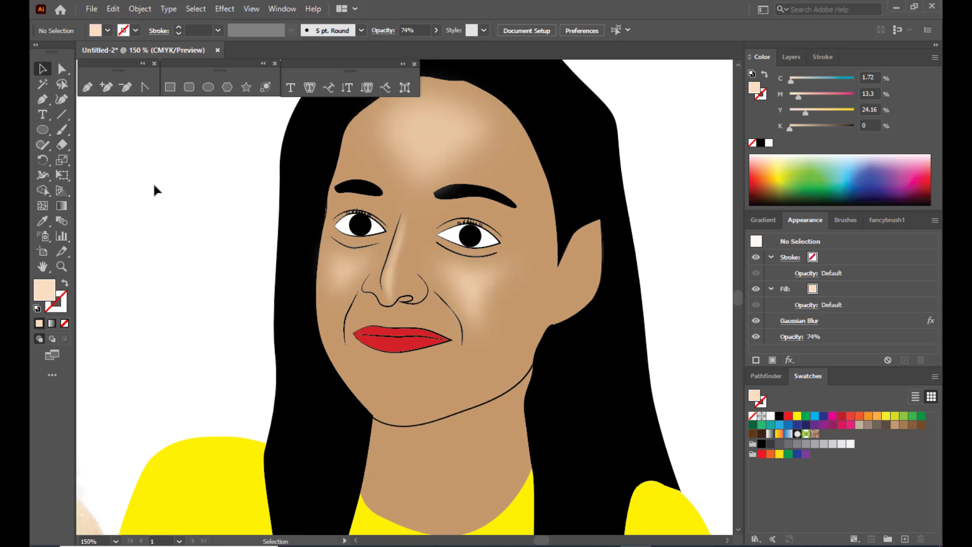
scroll(154, 190, down, 3)
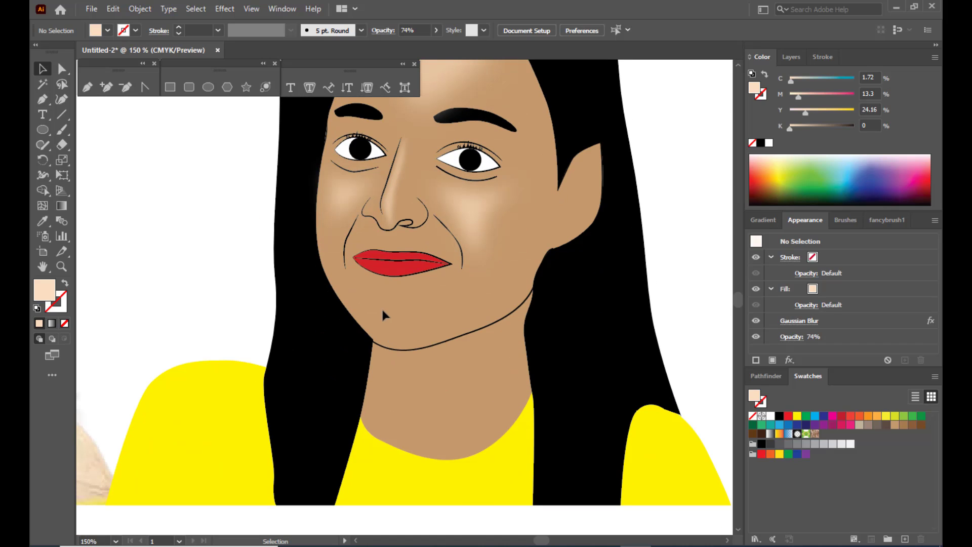
click(87, 86)
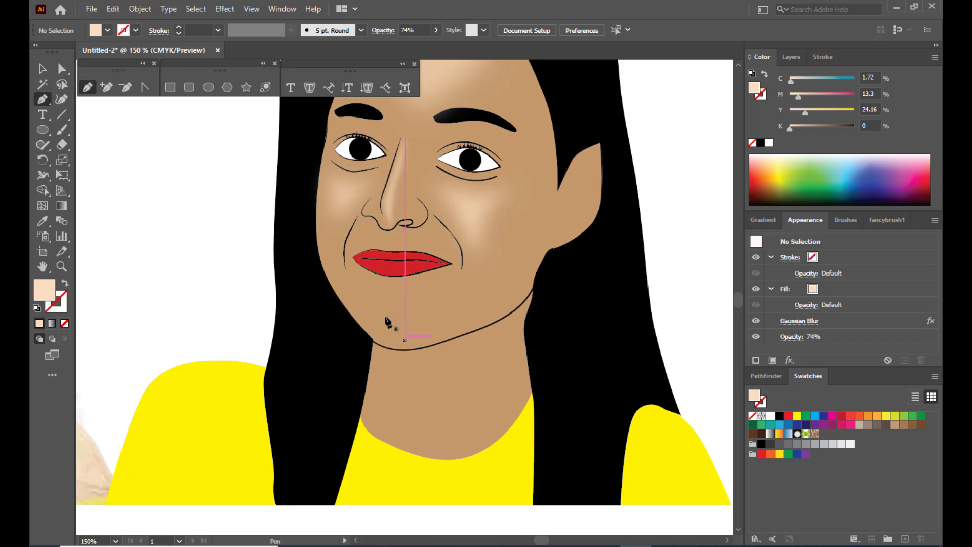
drag(357, 308, 446, 314)
click(383, 310)
key(v)
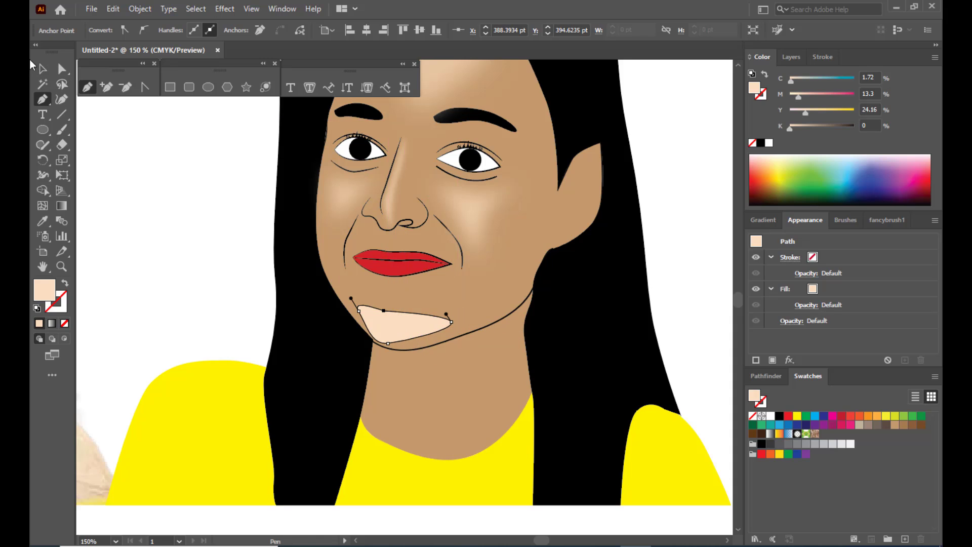
Shift the chin highlight slightly toward the ear side and reshape it into a narrower bowl with a rounded lower edge and dipped upper edge
drag(398, 329, 402, 329)
click(251, 277)
click(414, 315)
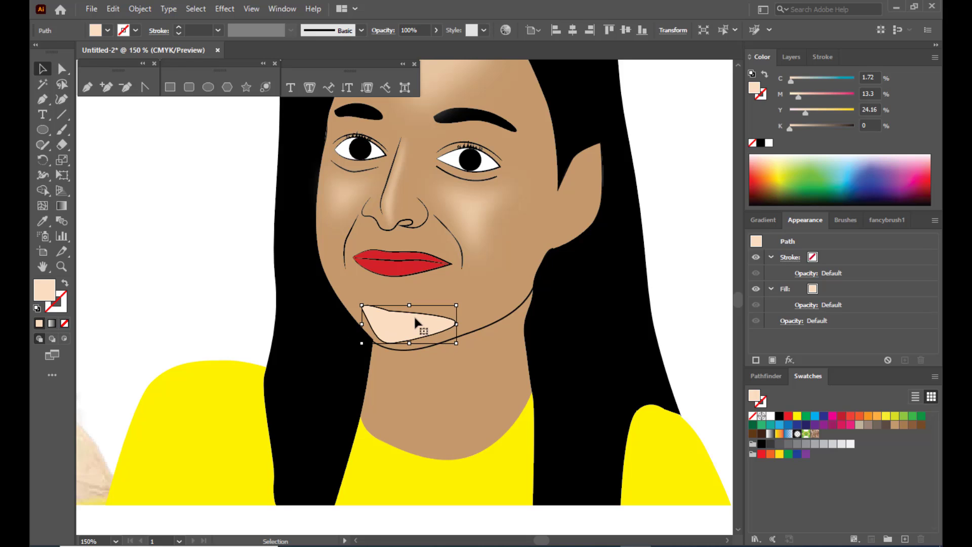
key(a)
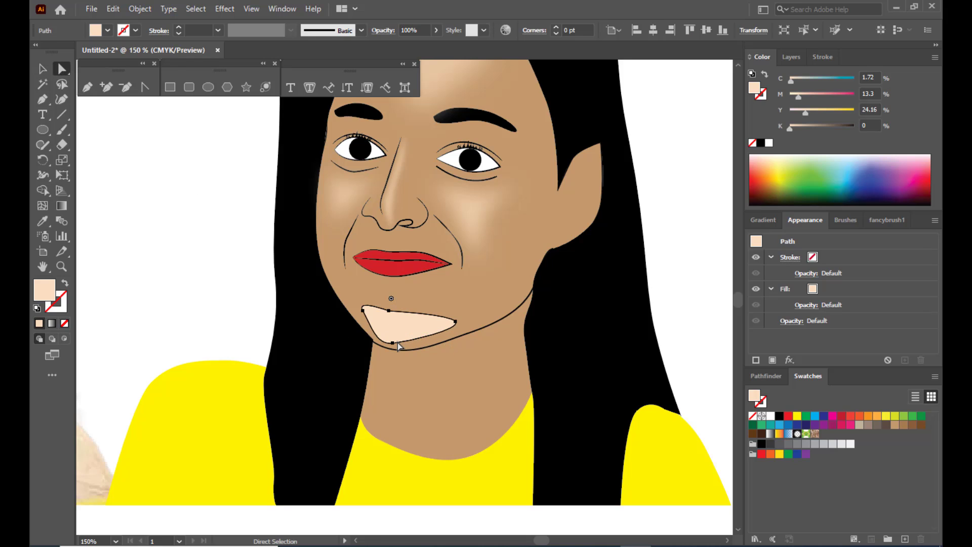
click(412, 348)
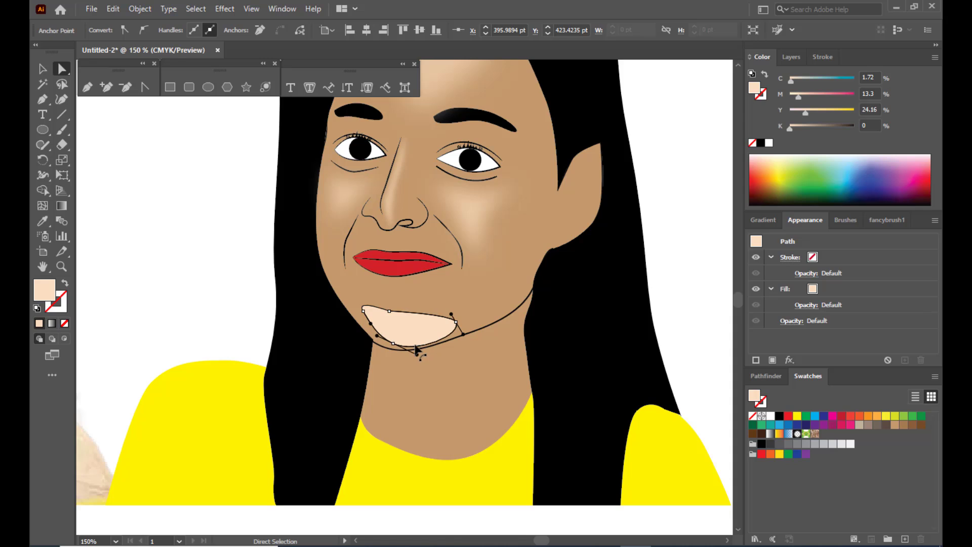
drag(455, 322, 395, 314)
click(242, 234)
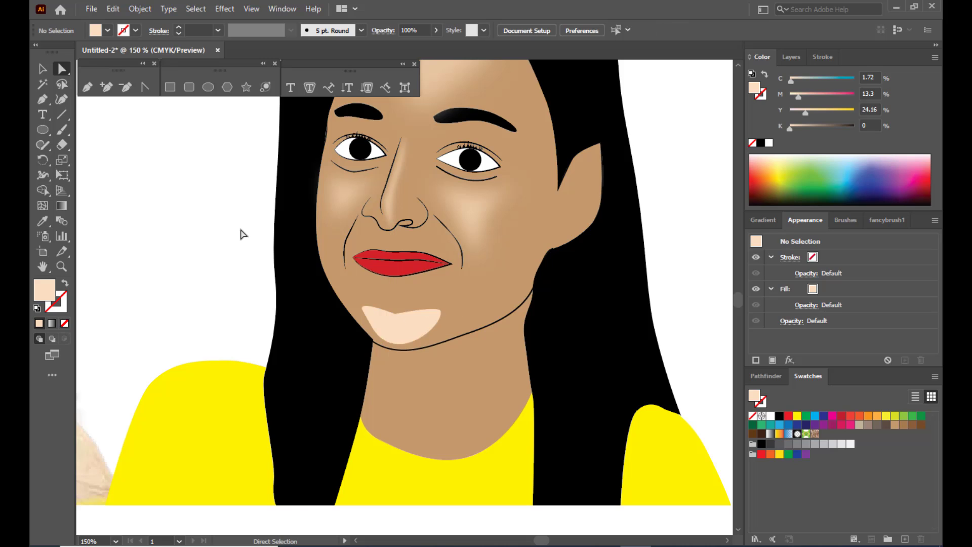
Apply a Gaussian Blur with a radius of 30.3617 pixels to the chin highlight
click(432, 339)
click(43, 67)
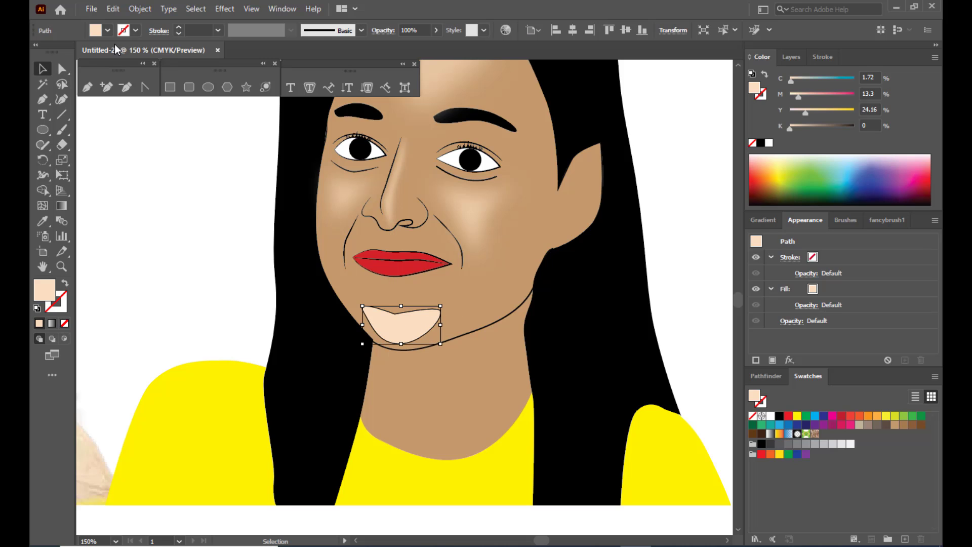
click(226, 9)
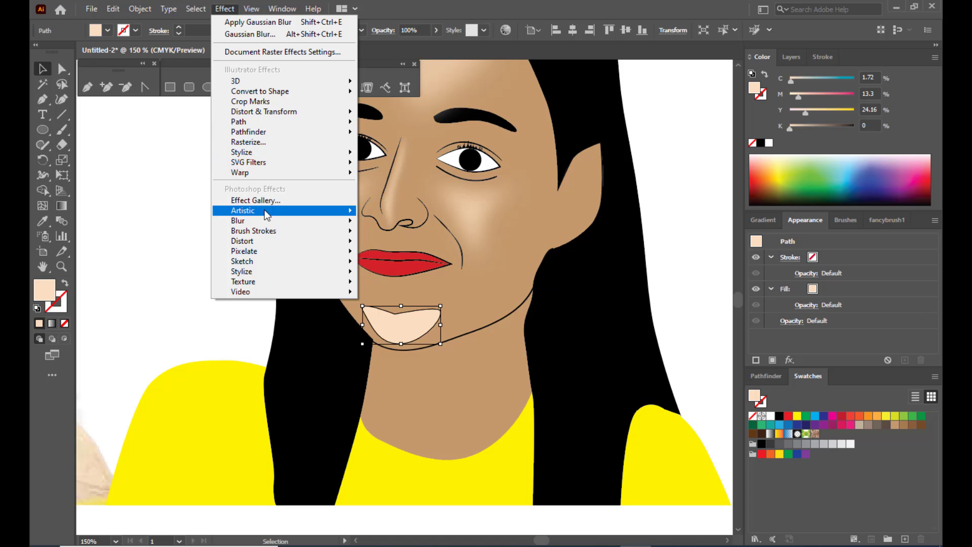
mouse_move(264, 220)
click(412, 220)
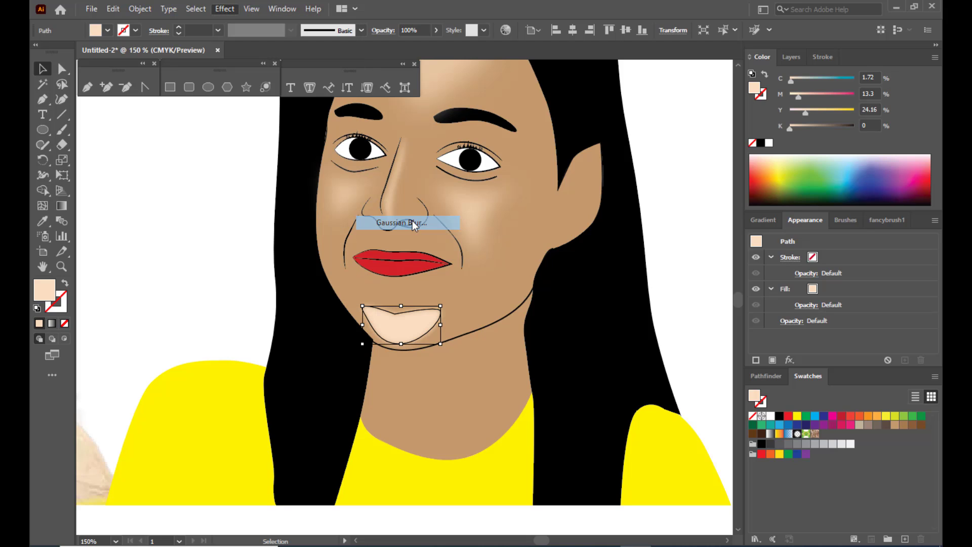
drag(688, 110, 697, 110)
click(699, 135)
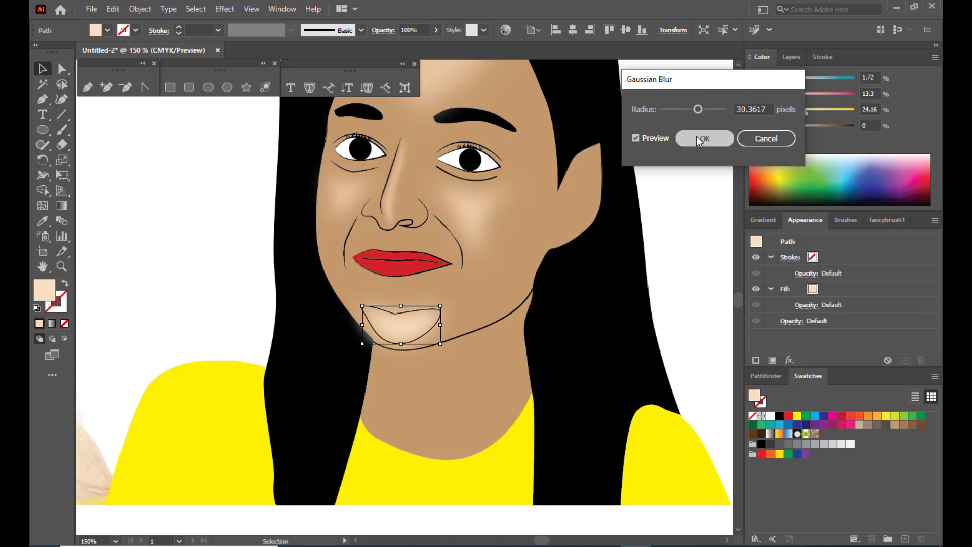
click(95, 178)
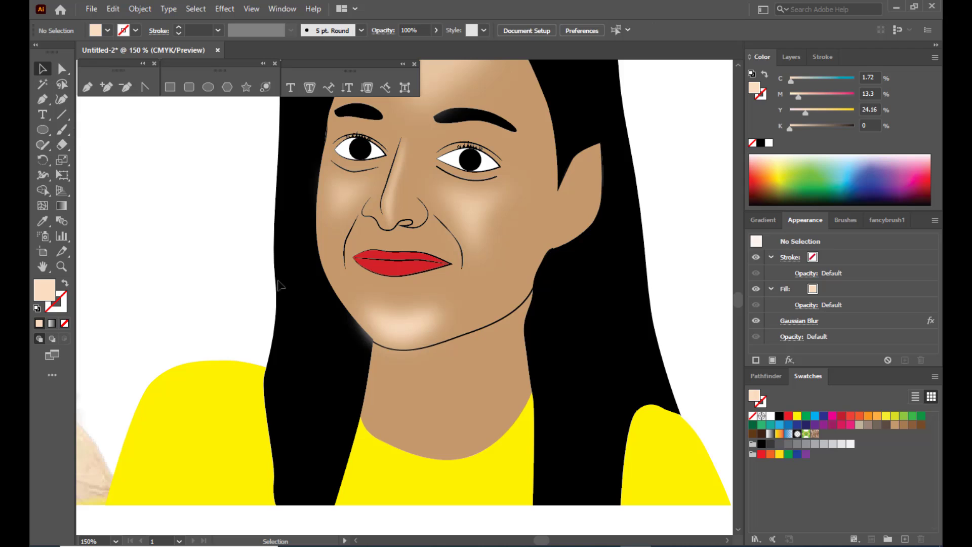
Lower the opacity of the chin highlight to 70%
click(401, 325)
click(435, 31)
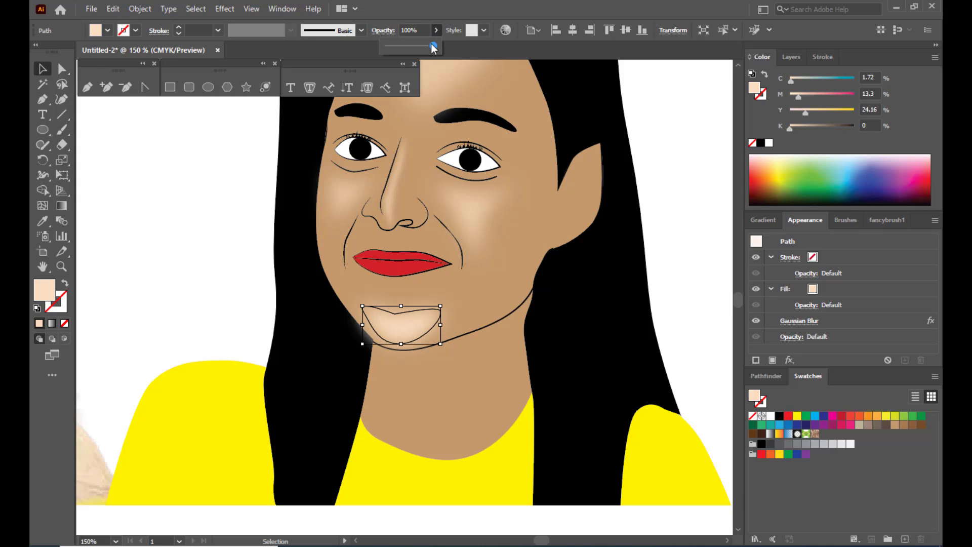
drag(435, 46, 420, 47)
click(120, 162)
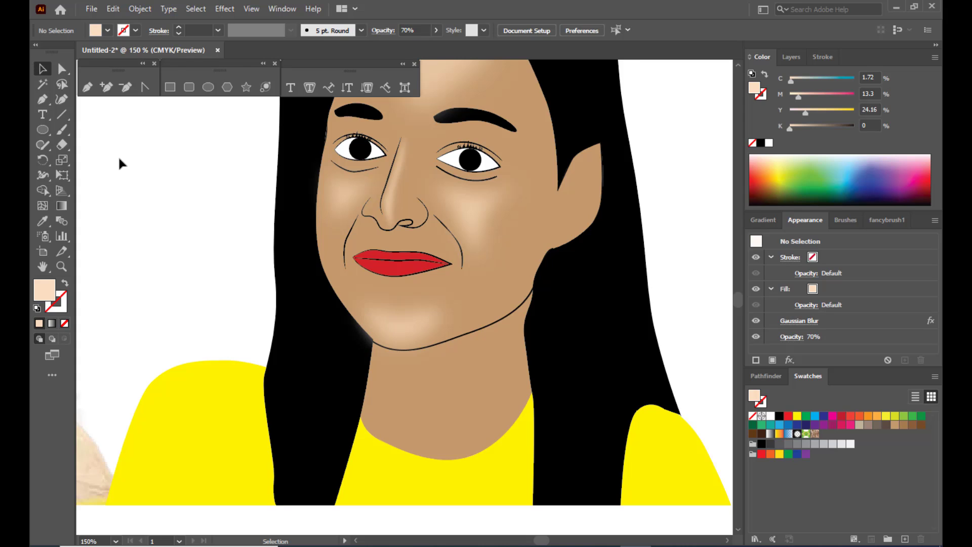
key(ctrl+minus)
key(ctrl+minus)
key(ctrl+minus)
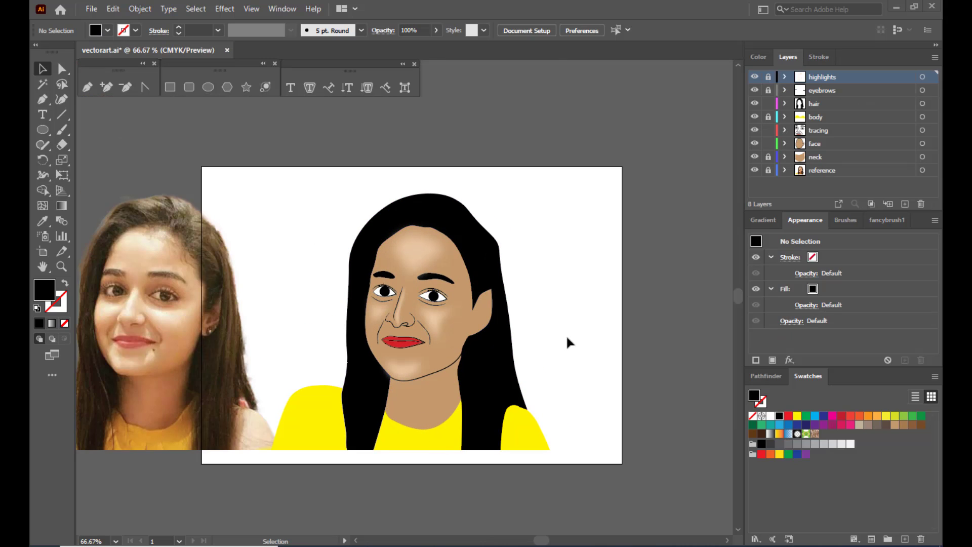
Select the face shape in vectorart.ai, and copy the hex code F2AC72 from the skintone file in Notepad
click(403, 245)
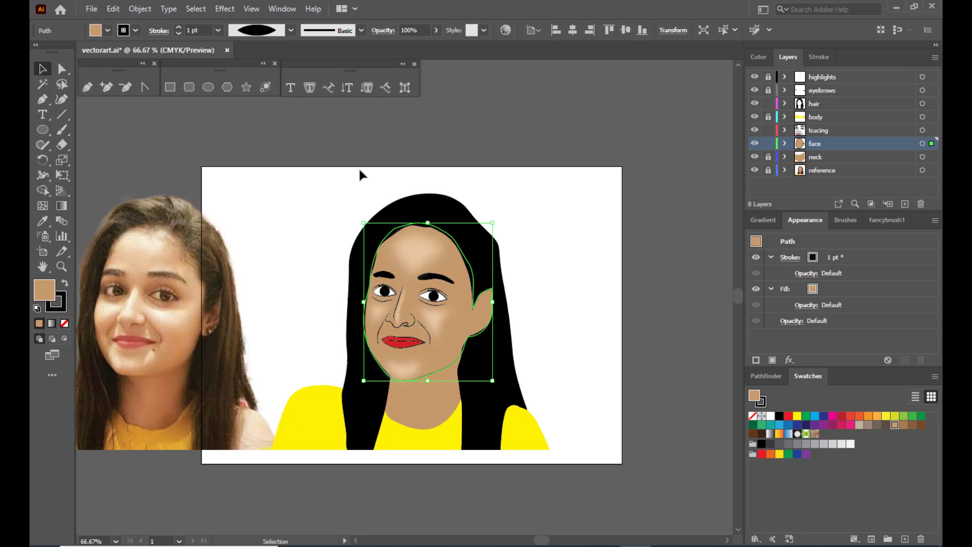
click(607, 313)
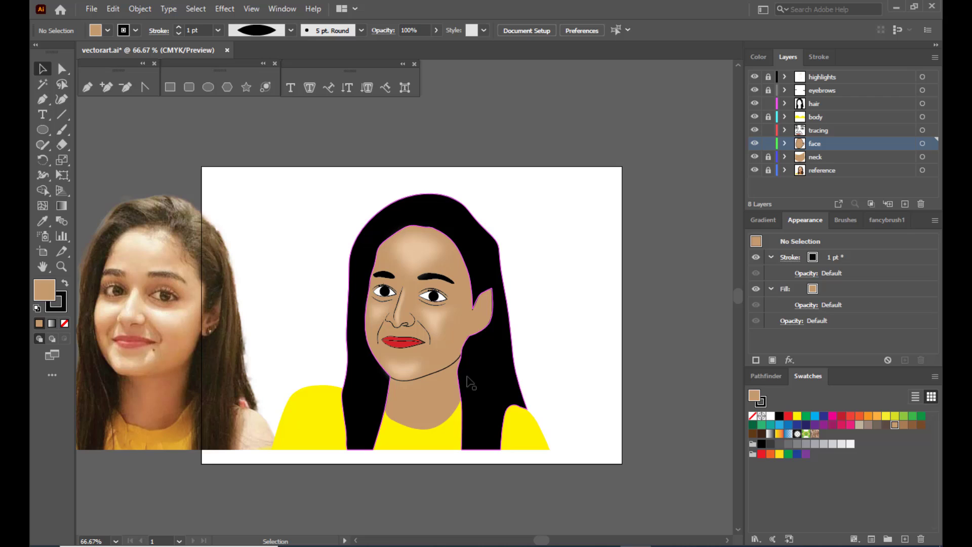
click(435, 371)
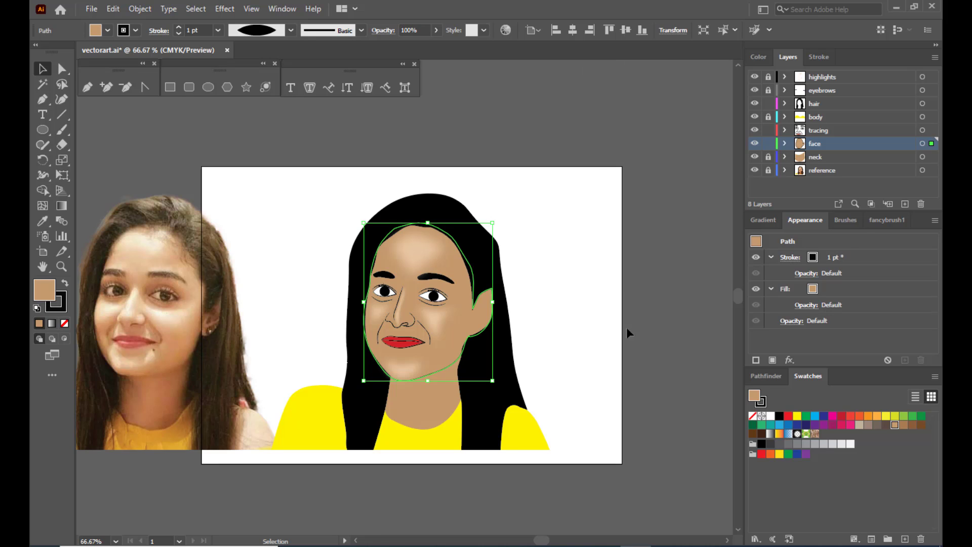
mouse_move(709, 544)
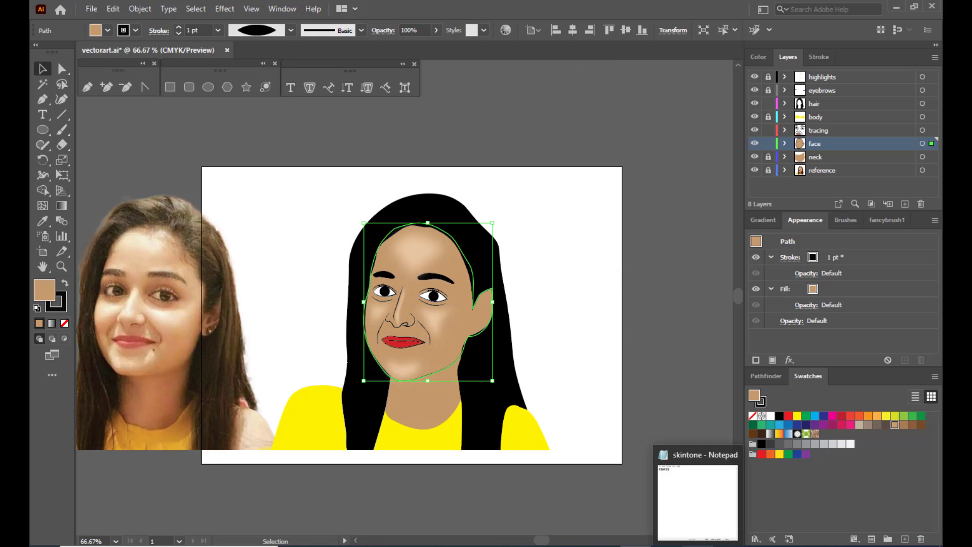
click(695, 500)
drag(508, 127, 588, 114)
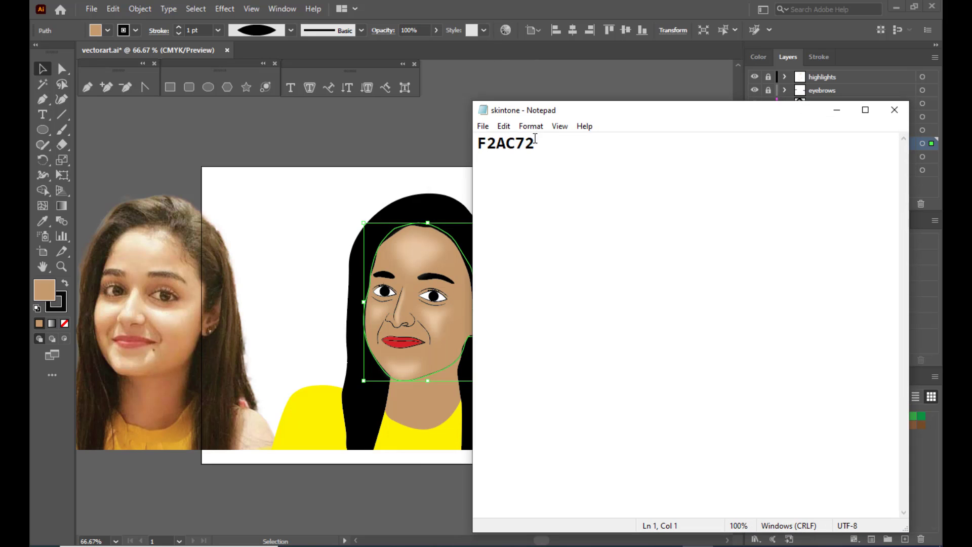
click(543, 145)
drag(543, 145, 466, 148)
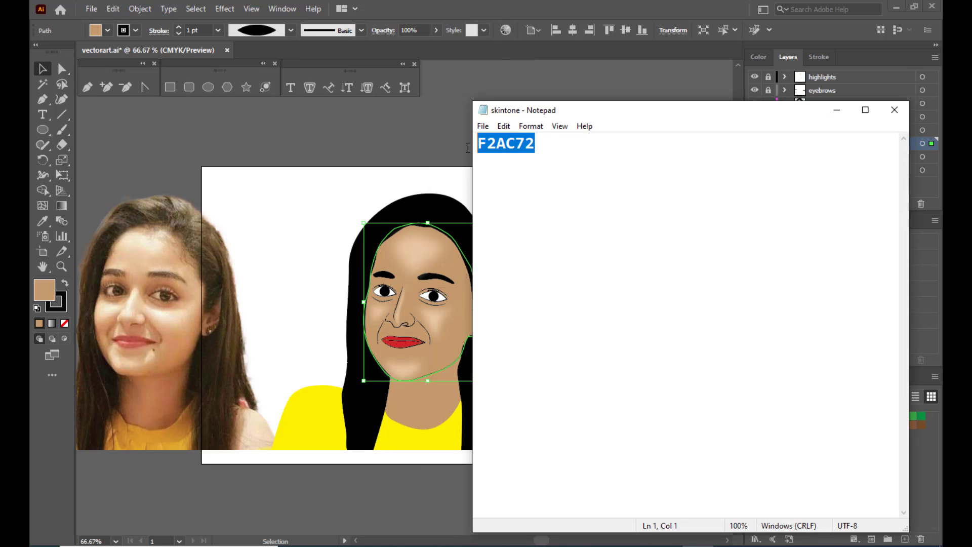
right_click(507, 145)
click(530, 189)
click(836, 110)
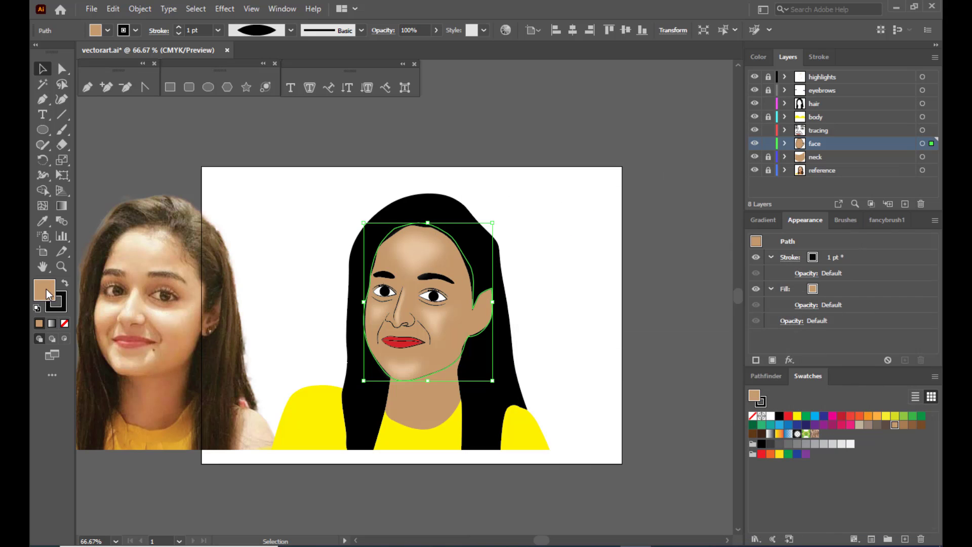
Set the face shape's fill color to the copied hex value F2AC72
double_click(45, 288)
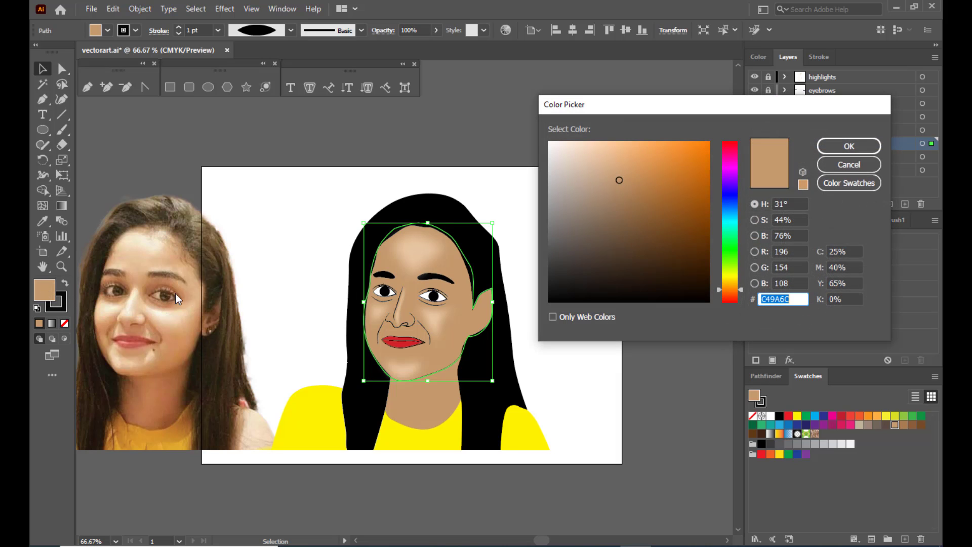
mouse_move(619, 114)
mouse_down()
mouse_move(542, 109)
mouse_move(582, 100)
mouse_move(618, 111)
mouse_up()
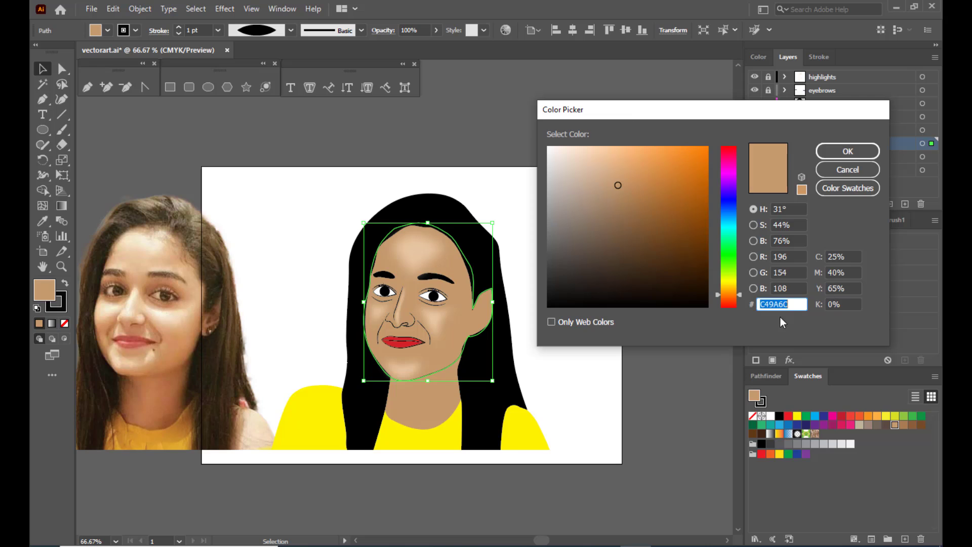
drag(791, 305, 766, 303)
right_click(774, 305)
click(816, 361)
drag(659, 119, 631, 120)
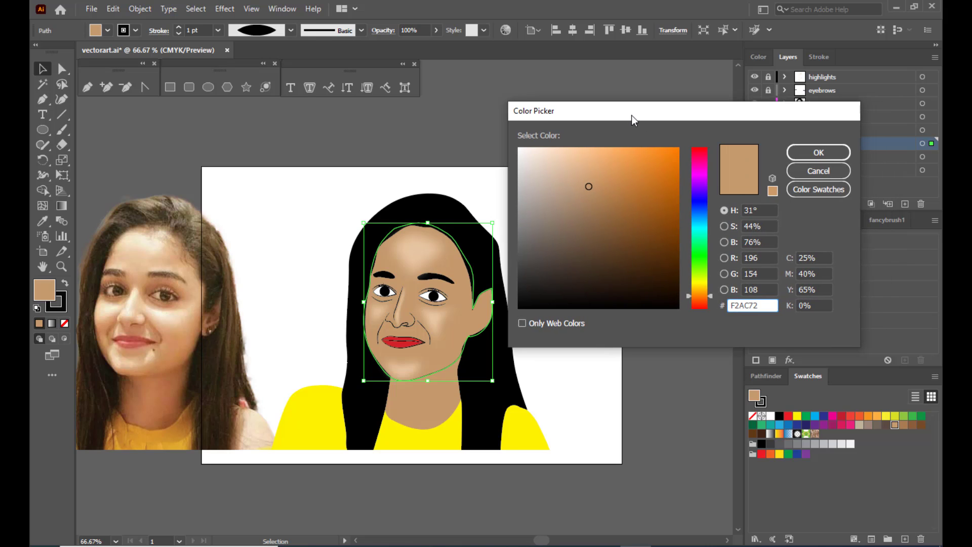
click(812, 152)
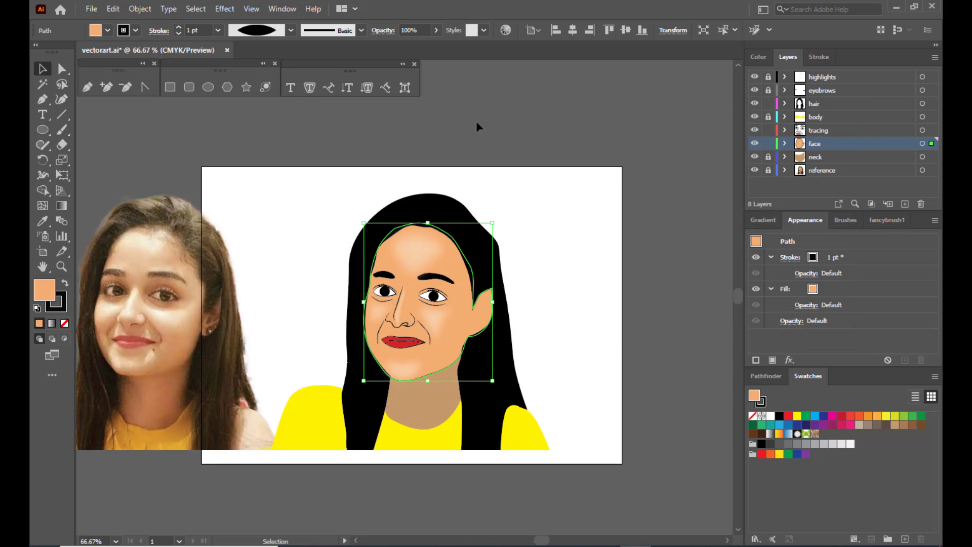
click(475, 118)
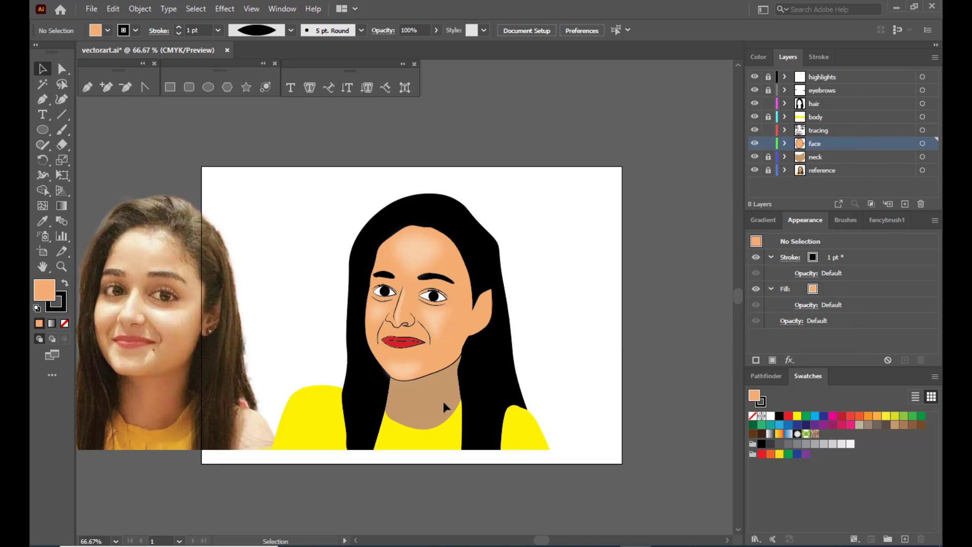
Unlock the neck layer and set the neck shape's fill color to the copied hex value F2AC72
click(767, 157)
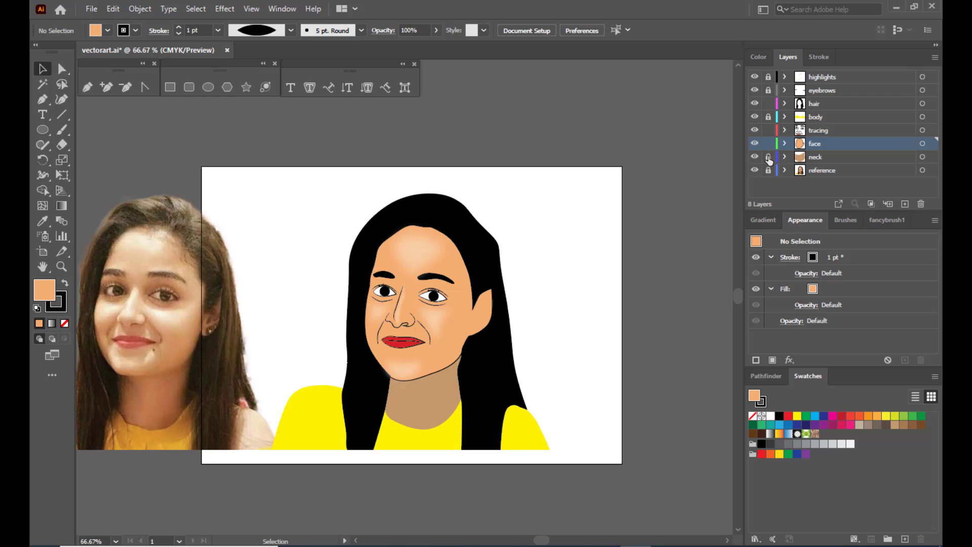
click(868, 158)
click(433, 393)
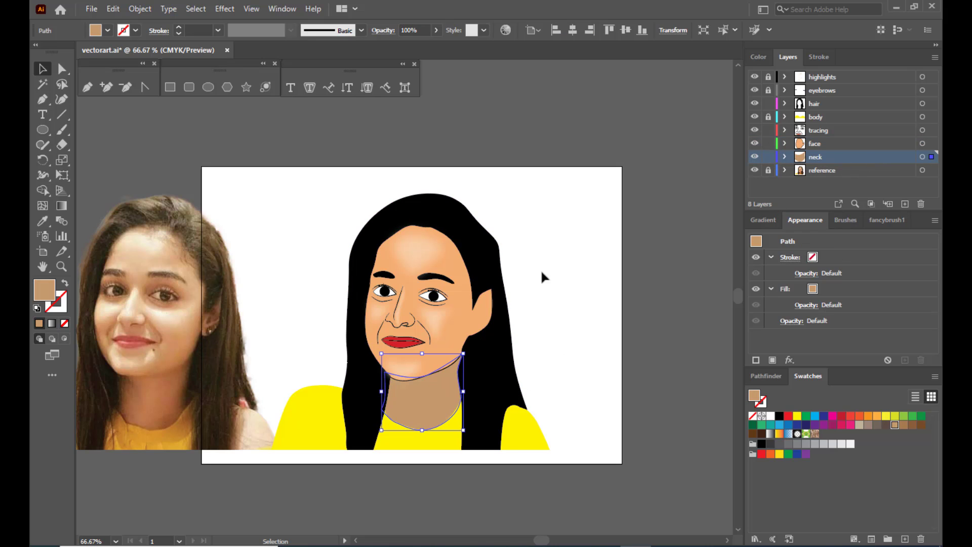
double_click(43, 293)
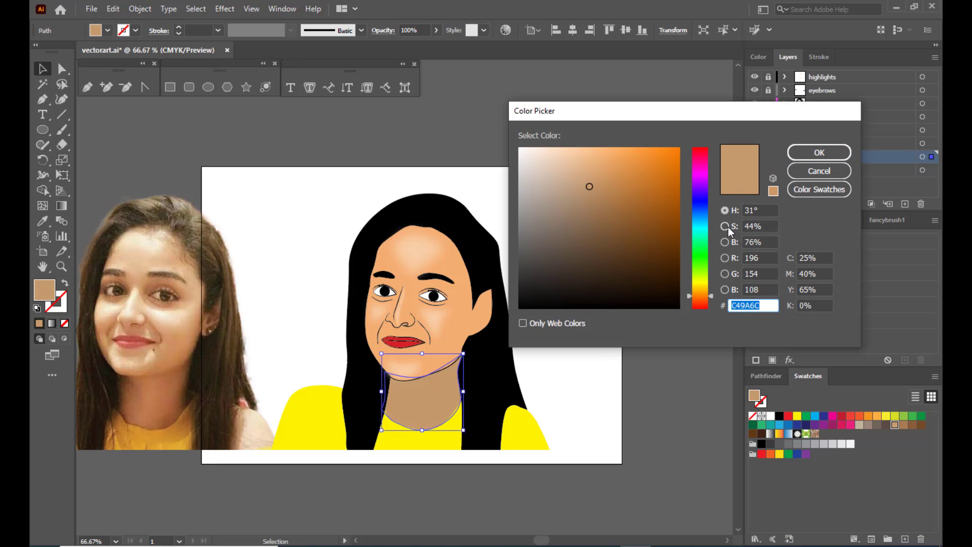
drag(771, 306, 728, 308)
right_click(745, 307)
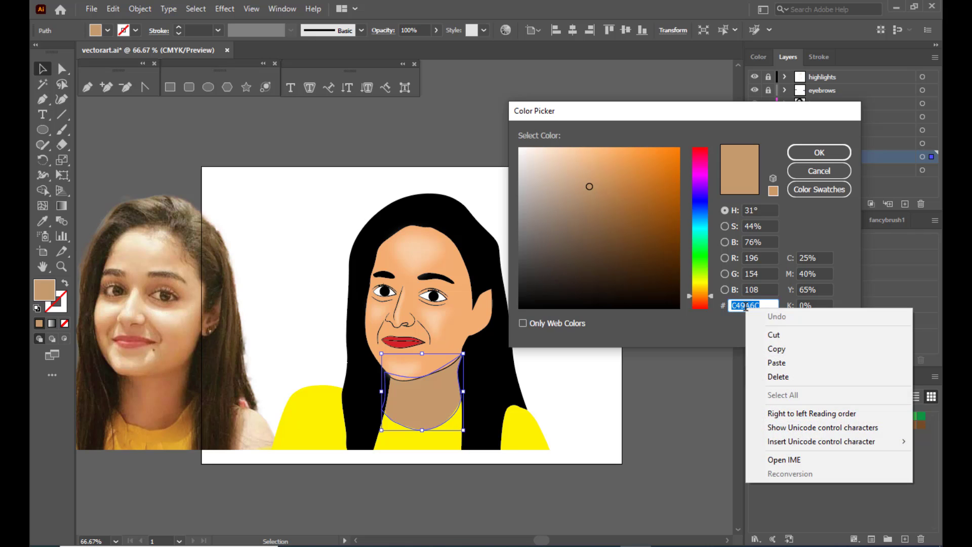
click(770, 362)
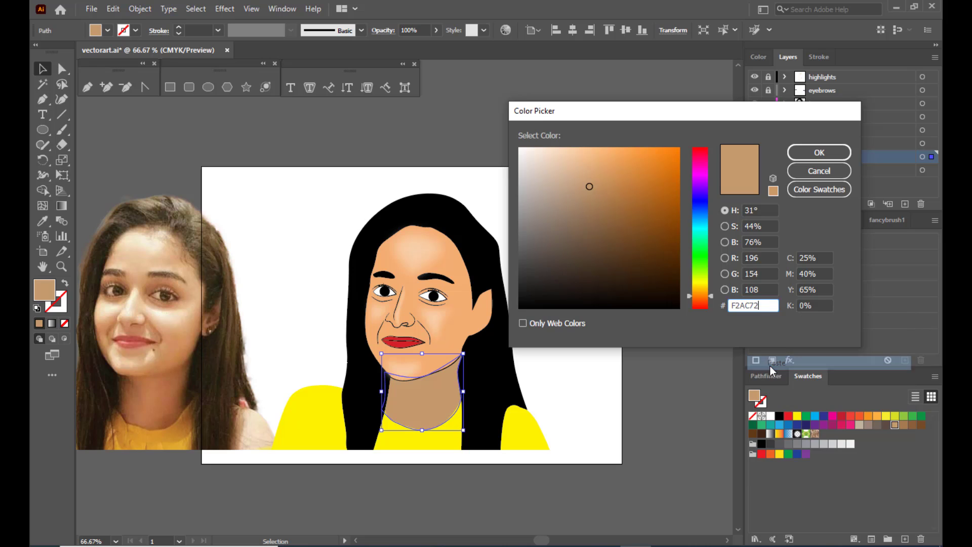
click(800, 153)
click(600, 131)
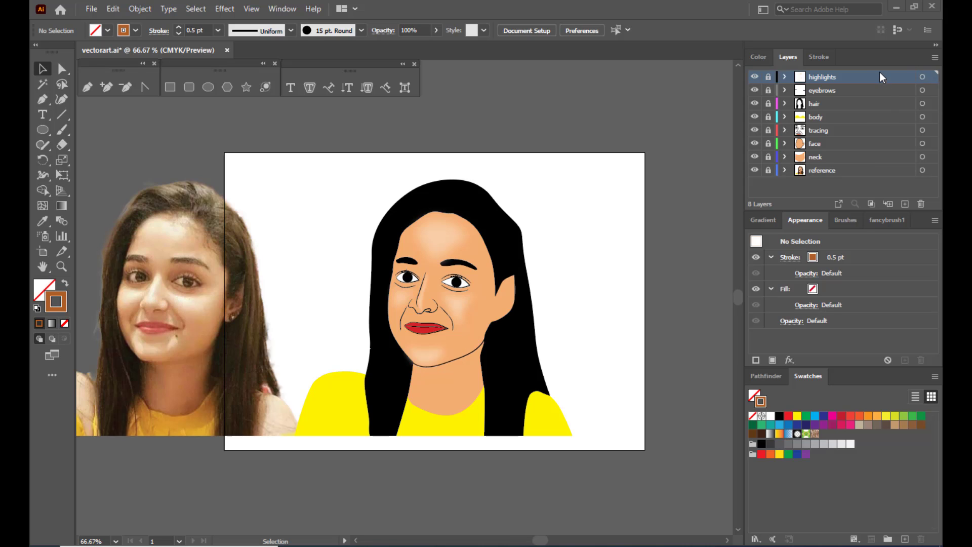
Create a new layer above the highlights layer and name it shadows
click(905, 205)
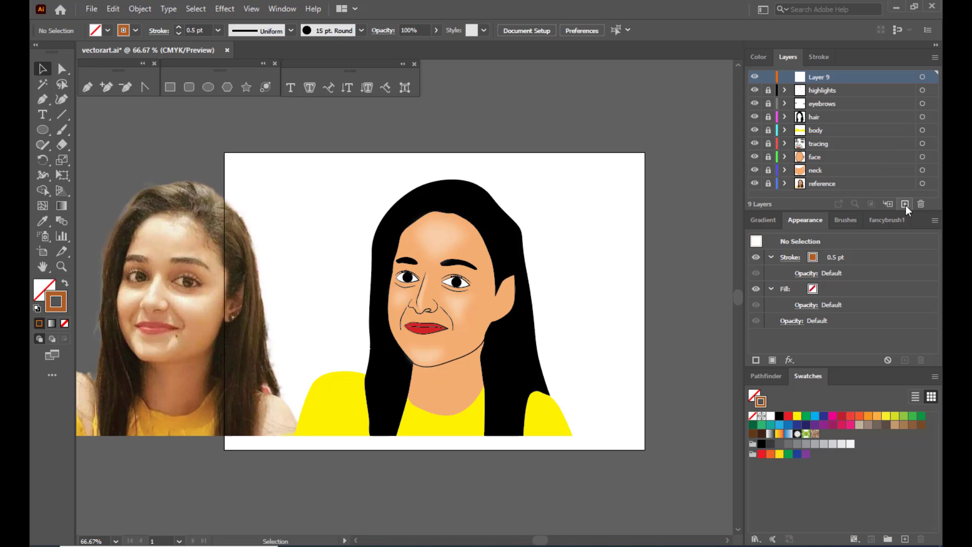
double_click(821, 77)
text(shadows)
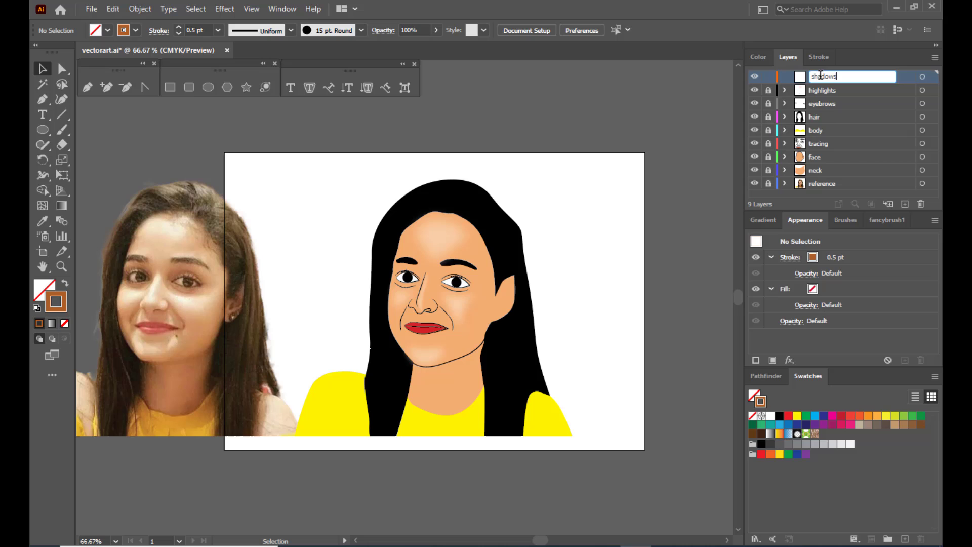
key(Return)
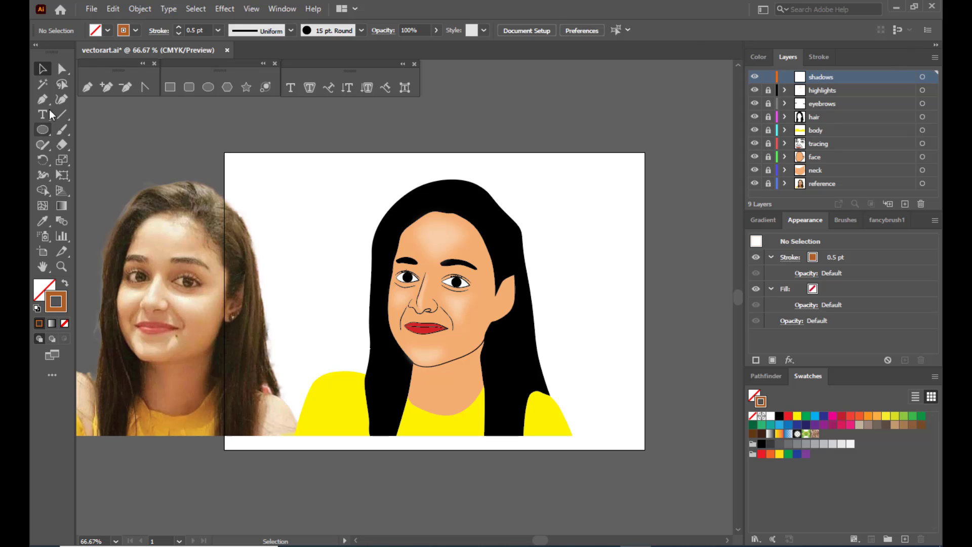
Activate the Paintbrush tool and review its fidelity and path-editing options
click(61, 131)
drag(61, 132, 86, 130)
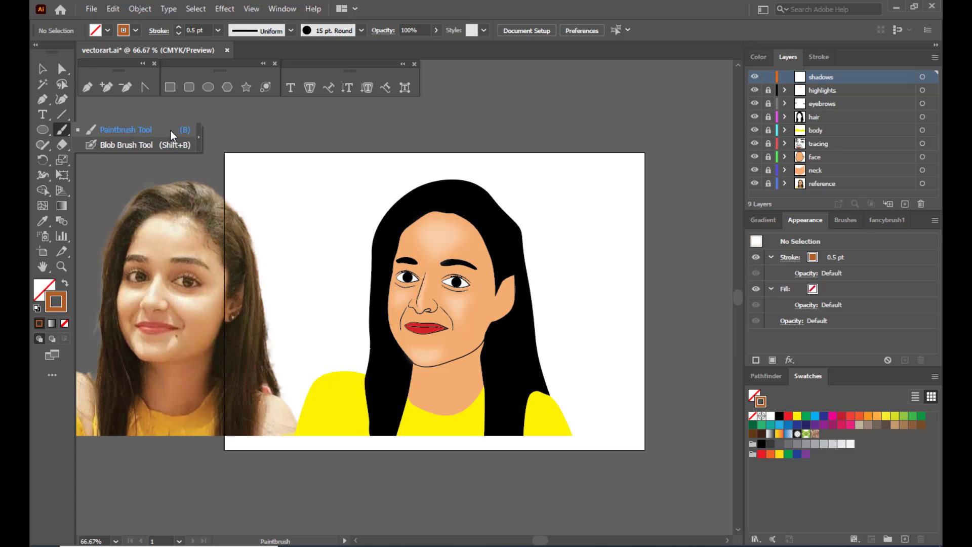
click(122, 130)
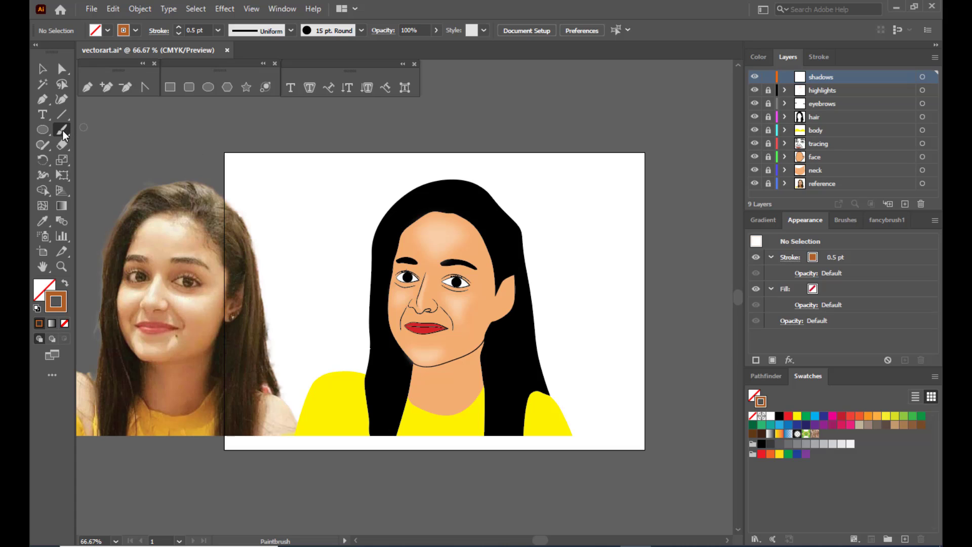
double_click(61, 133)
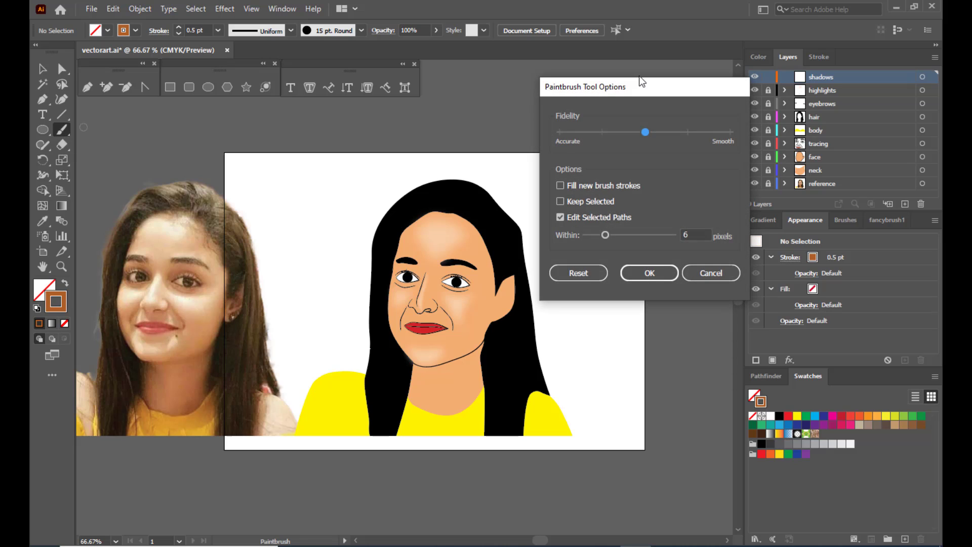
mouse_move(610, 88)
mouse_down()
mouse_move(565, 87)
mouse_move(609, 80)
mouse_up()
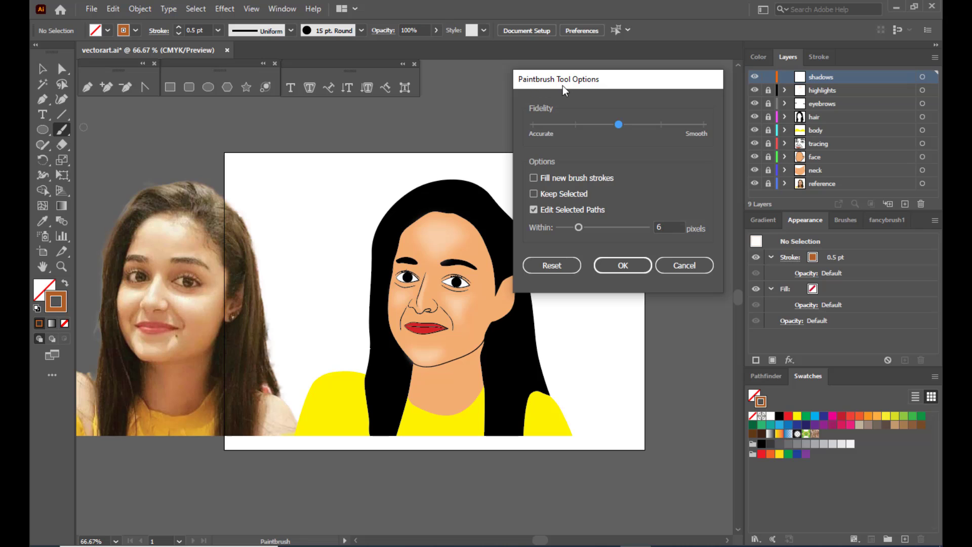
mouse_move(612, 79)
mouse_down()
mouse_move(643, 66)
mouse_move(649, 73)
mouse_move(613, 77)
mouse_move(639, 62)
mouse_up()
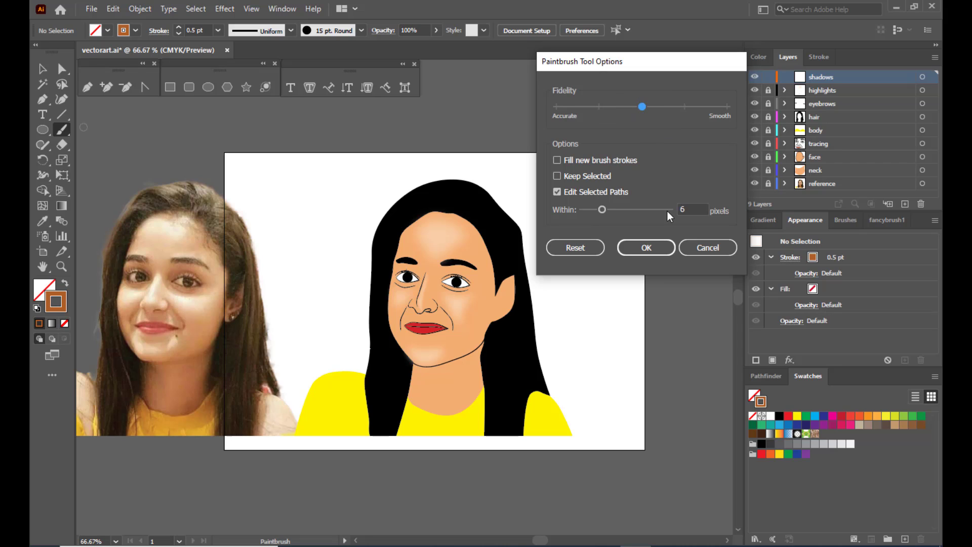
drag(612, 62, 601, 65)
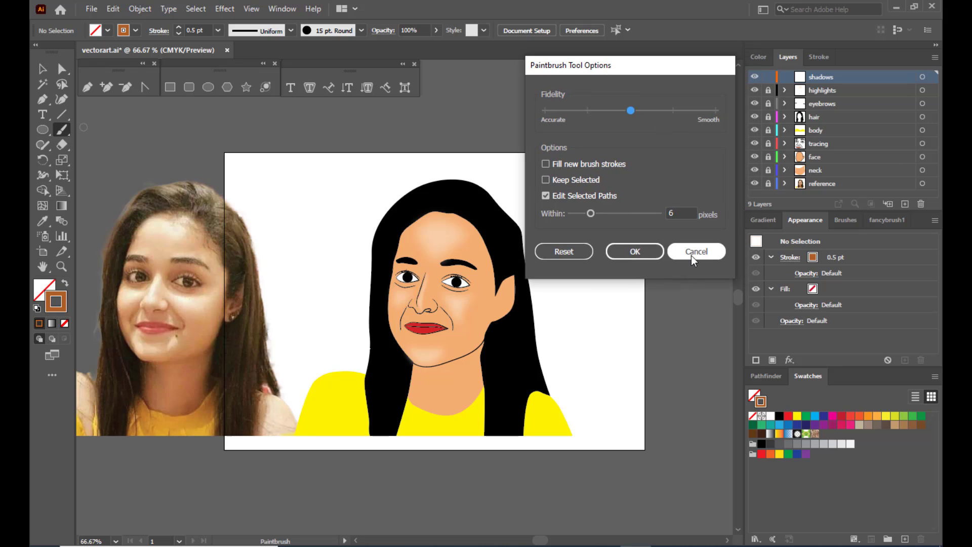
click(652, 257)
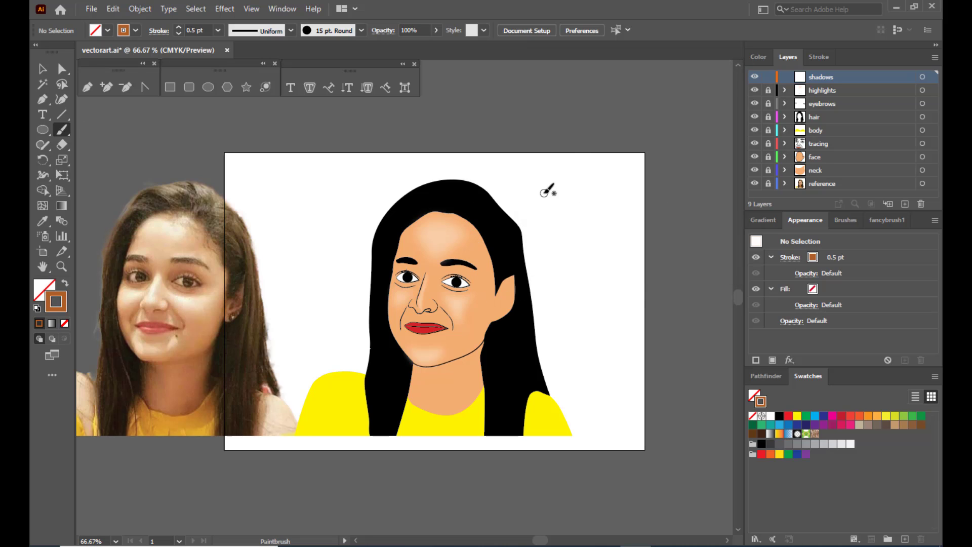
Paint several curved test strokes beside the portrait with the 15 pt. Round brush, and undo them all
mouse_move(530, 165)
mouse_down()
mouse_move(572, 204)
mouse_move(581, 241)
mouse_up()
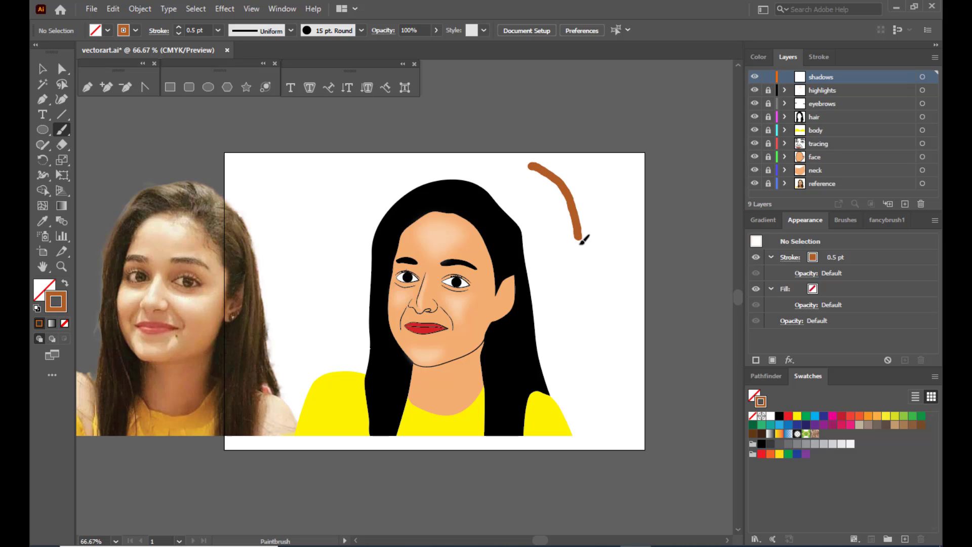
mouse_move(577, 164)
mouse_down()
mouse_move(614, 233)
mouse_move(606, 274)
mouse_up()
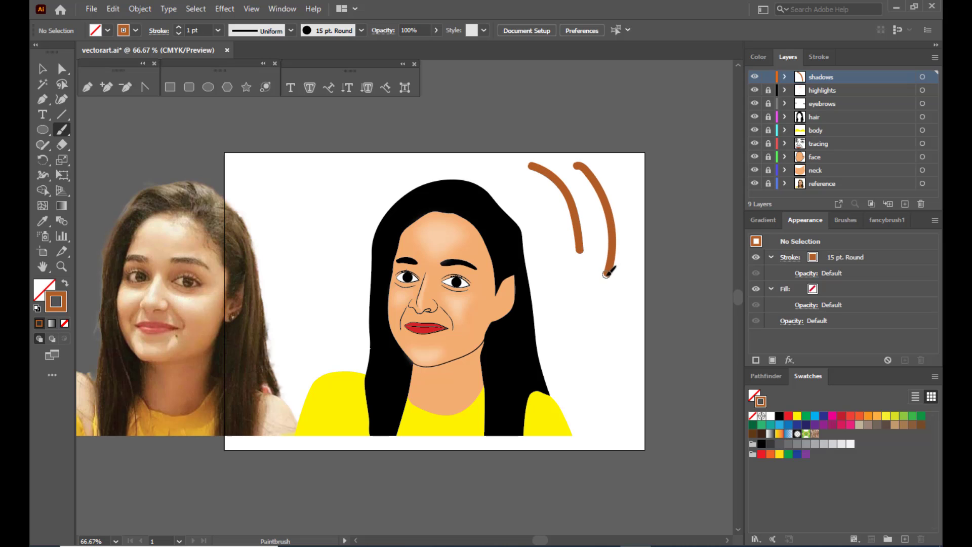
drag(522, 183, 550, 236)
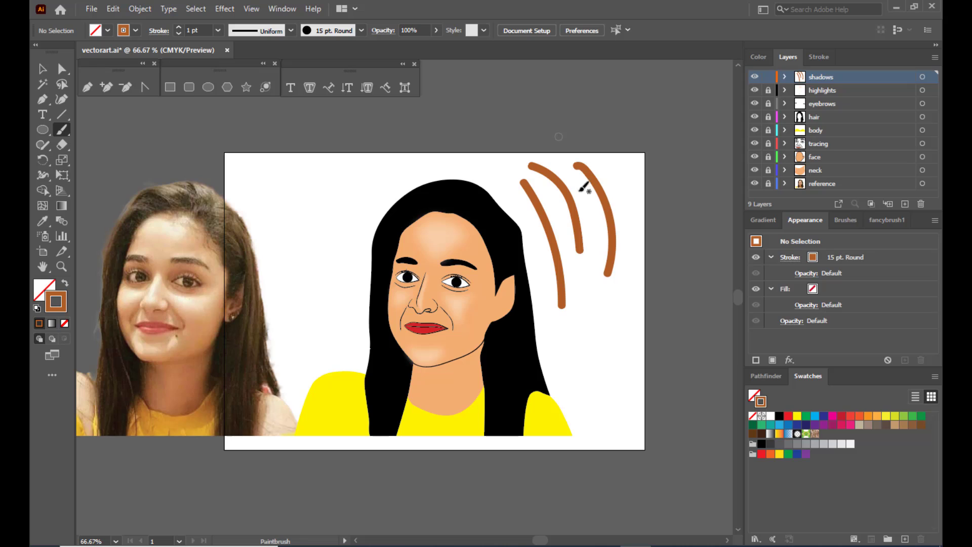
mouse_move(551, 103)
mouse_down()
mouse_move(649, 128)
mouse_move(688, 176)
mouse_up()
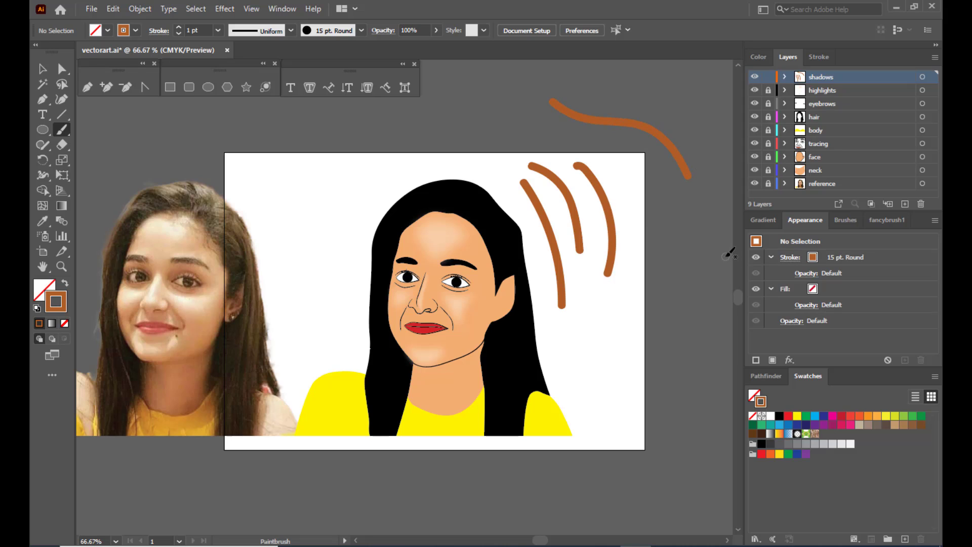
key(ctrl+z)
key(ctrl+z)
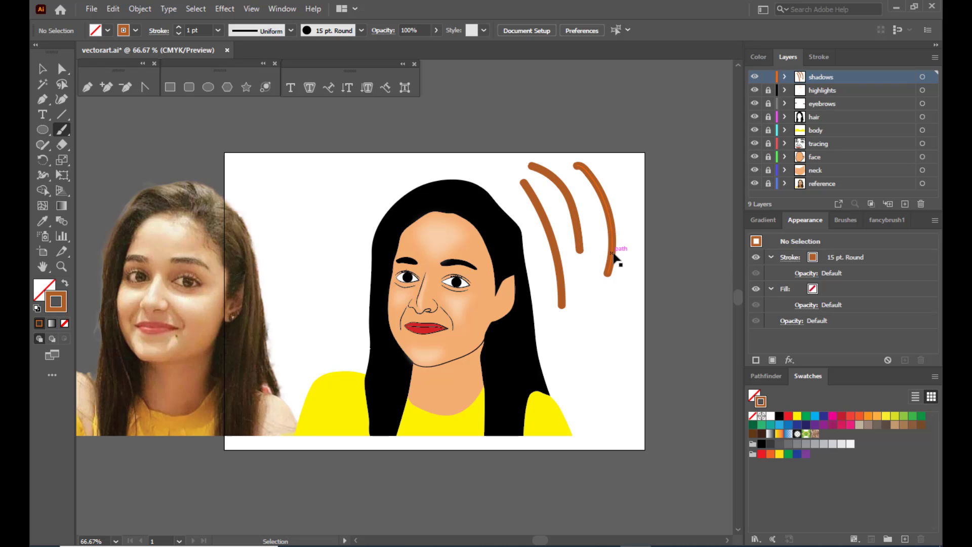
key(ctrl+z)
key(ctrl+z)
key(b)
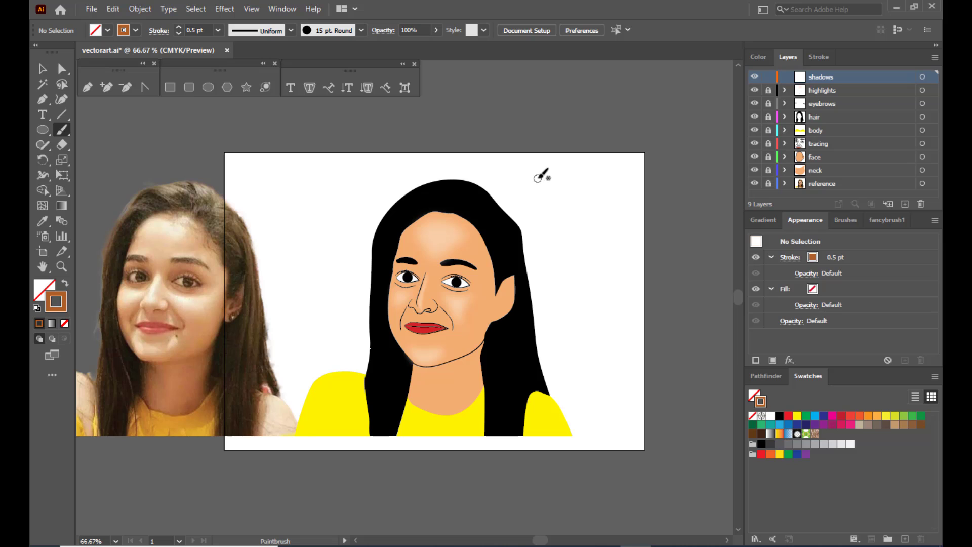
Copy the shadows hex code AF5C1E from the skintone file in Notepad, and return to vectorart.ai
click(697, 546)
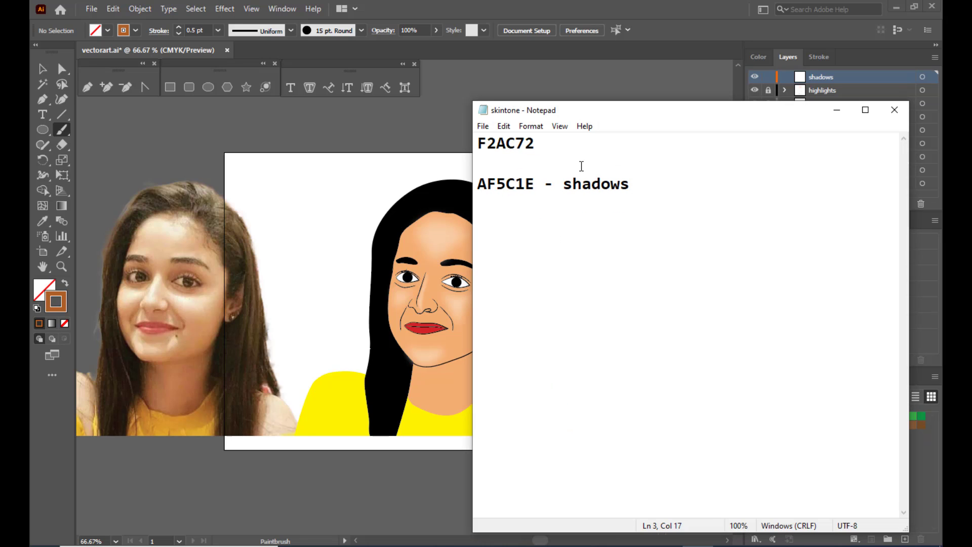
drag(612, 107, 633, 109)
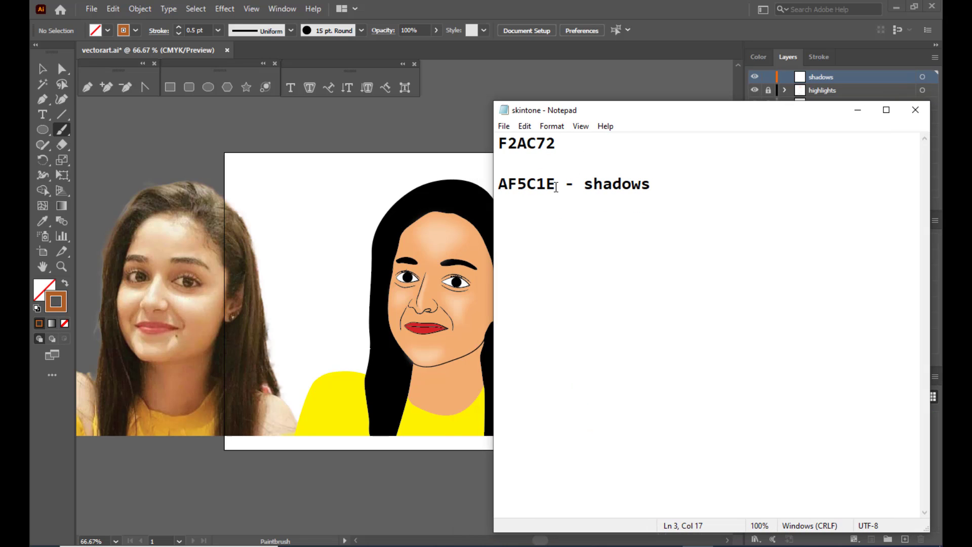
drag(557, 184, 493, 189)
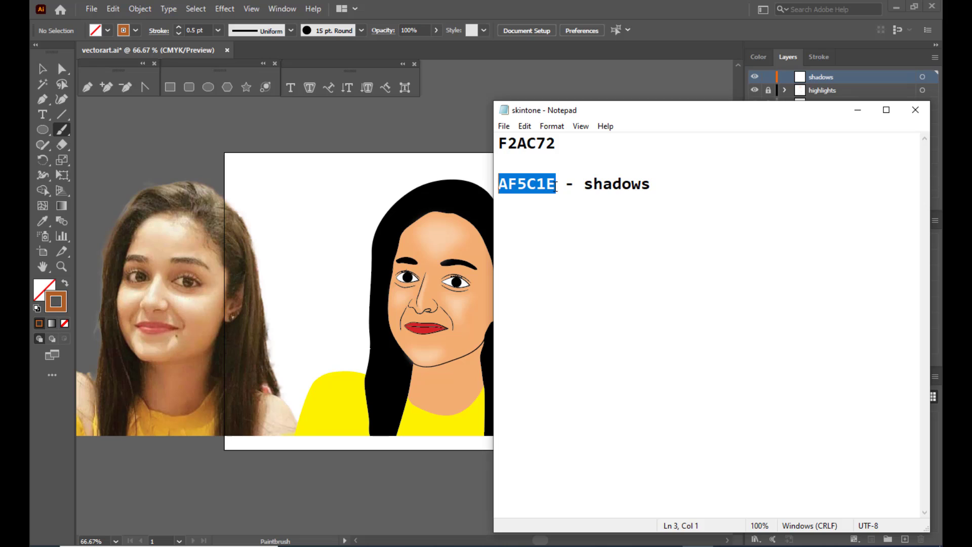
drag(609, 114, 633, 104)
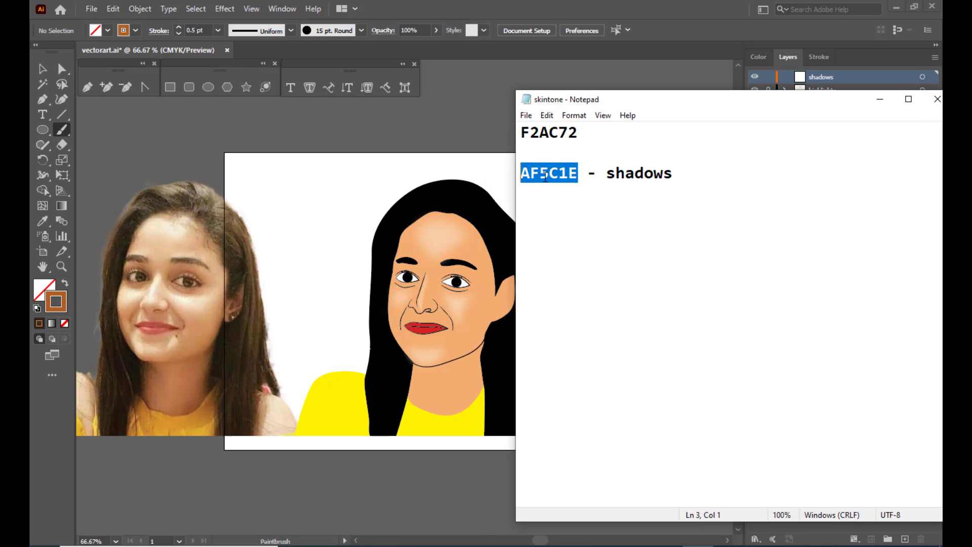
right_click(545, 170)
click(571, 210)
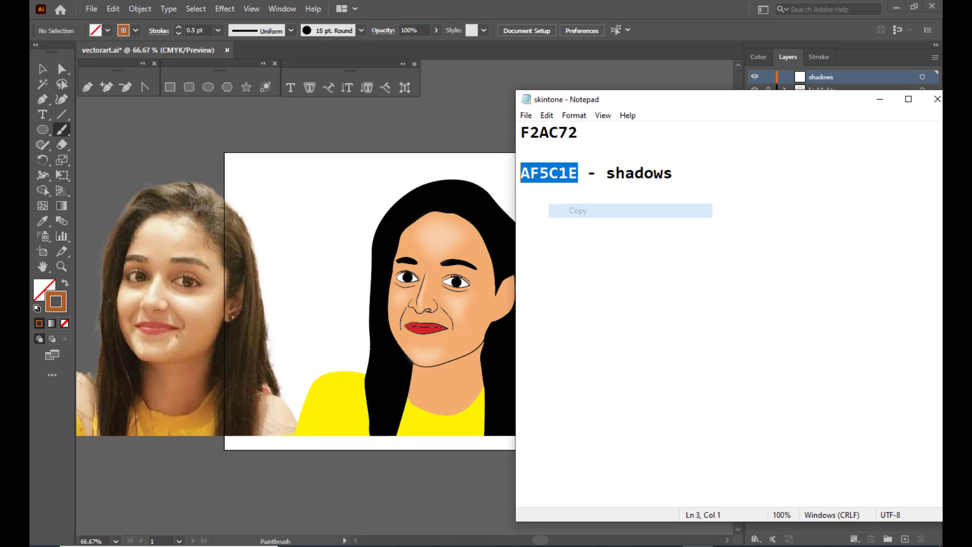
click(880, 99)
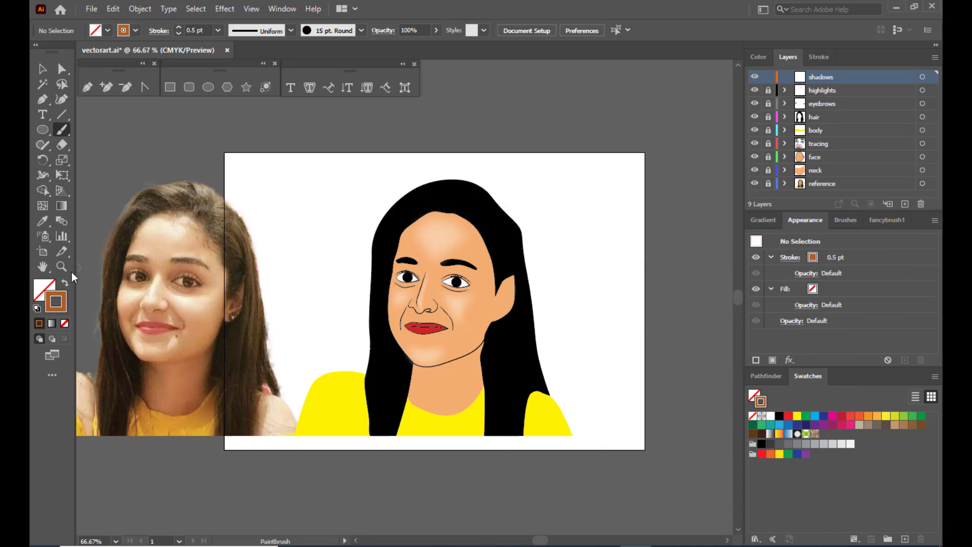
double_click(62, 306)
drag(612, 111, 580, 96)
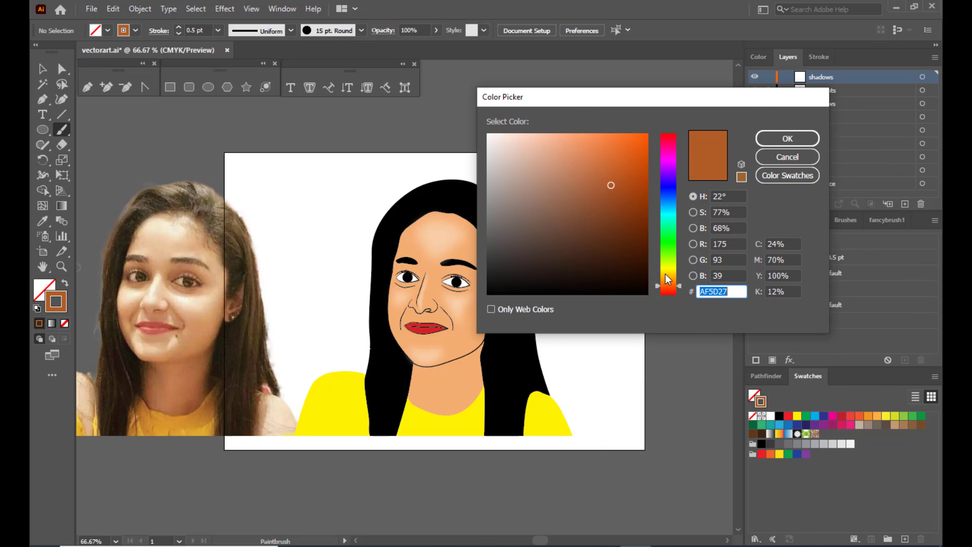
right_click(713, 292)
click(675, 328)
drag(729, 290, 683, 294)
click(786, 159)
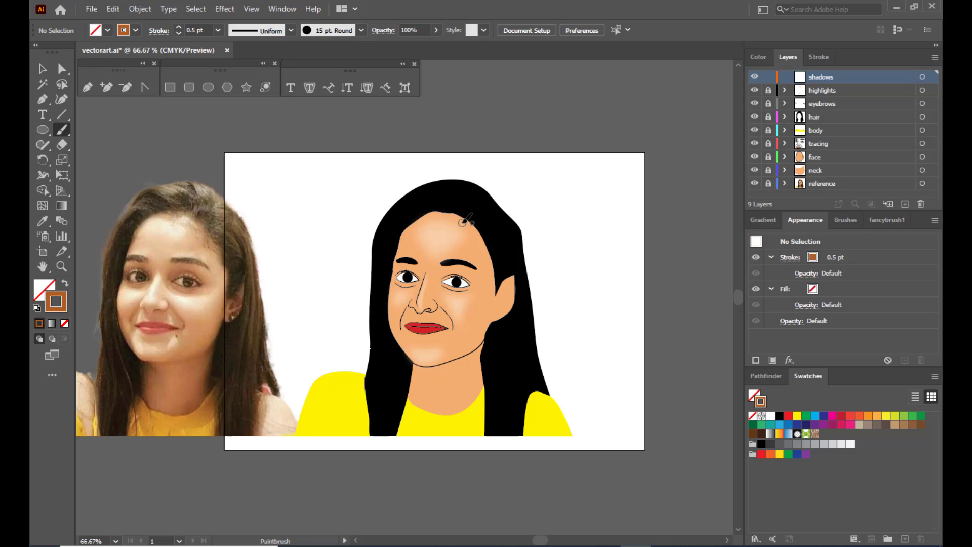
Paint a brown shadow stroke along the hairline from the upper forehead down to the ear, and show the available brushes
mouse_move(461, 223)
mouse_down()
mouse_move(487, 259)
mouse_move(491, 297)
mouse_up()
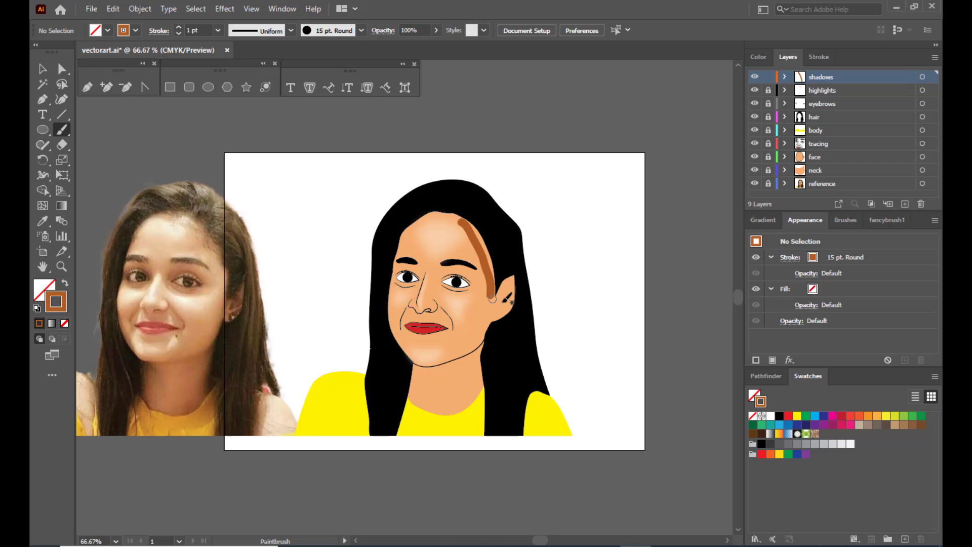
key(ctrl+z)
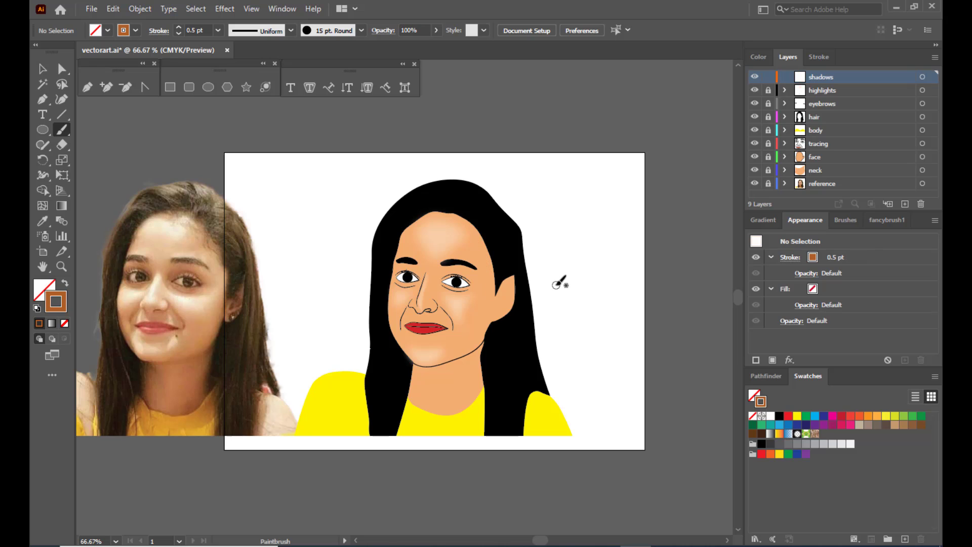
key(ctrl+plus)
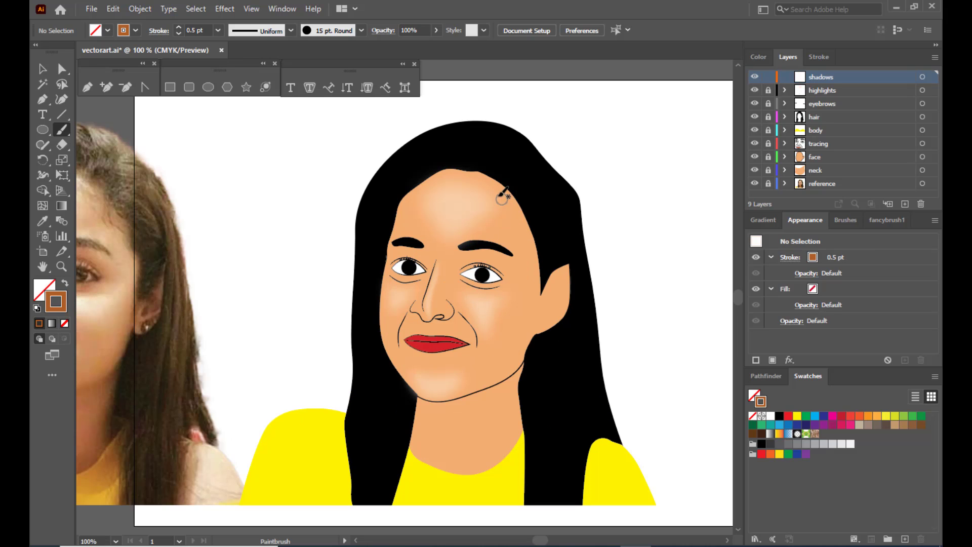
mouse_move(499, 190)
mouse_down()
mouse_move(533, 236)
mouse_move(537, 293)
mouse_up()
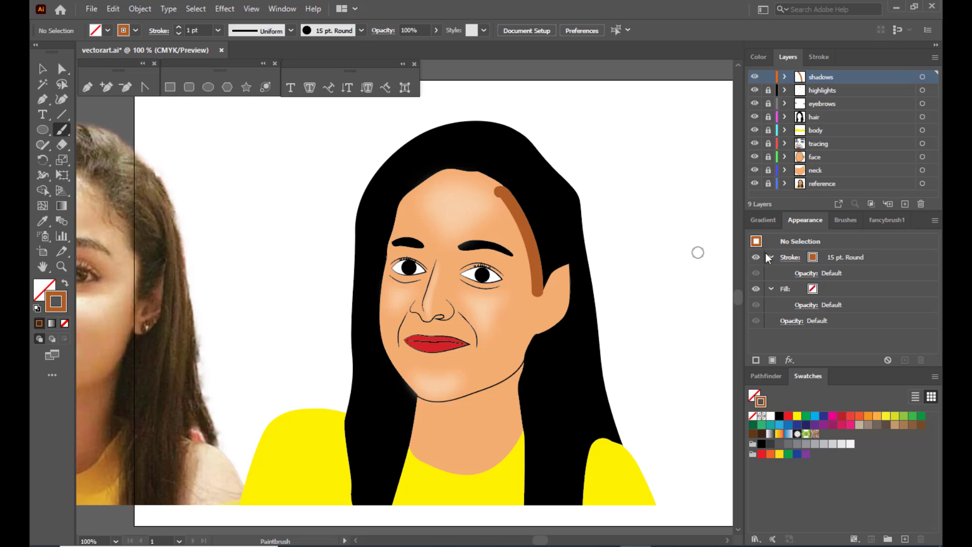
click(848, 221)
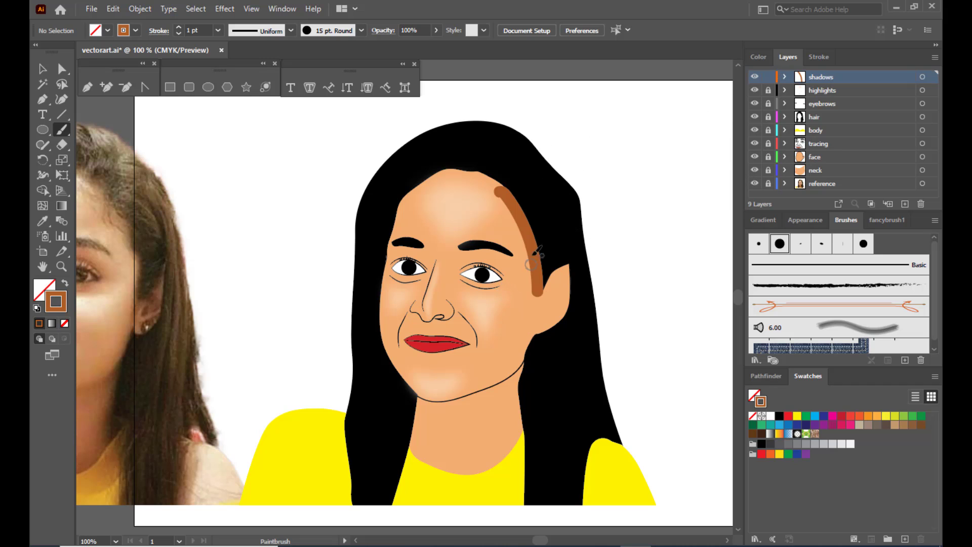
Apply a Gaussian Blur with a radius of 36 pixels to the brown shadow stroke along the hairline
click(43, 69)
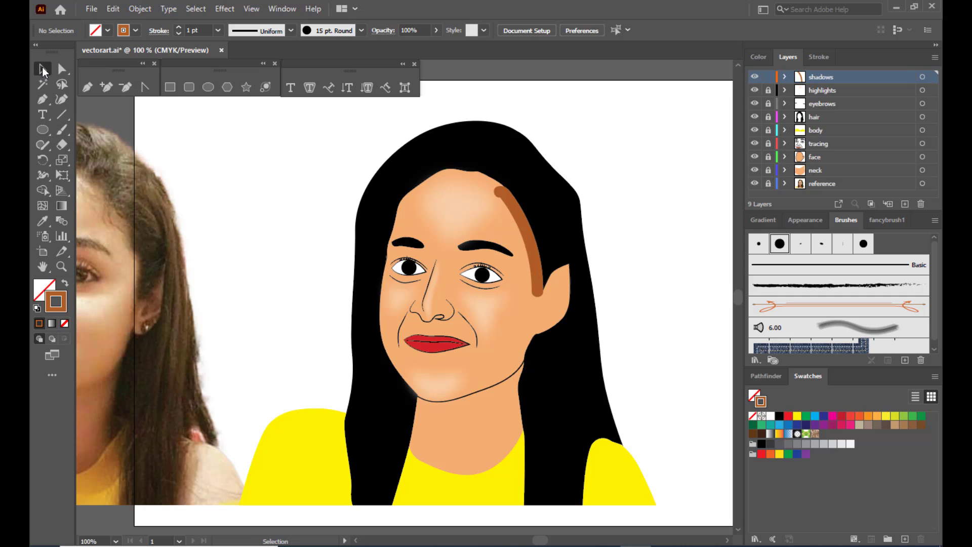
click(519, 207)
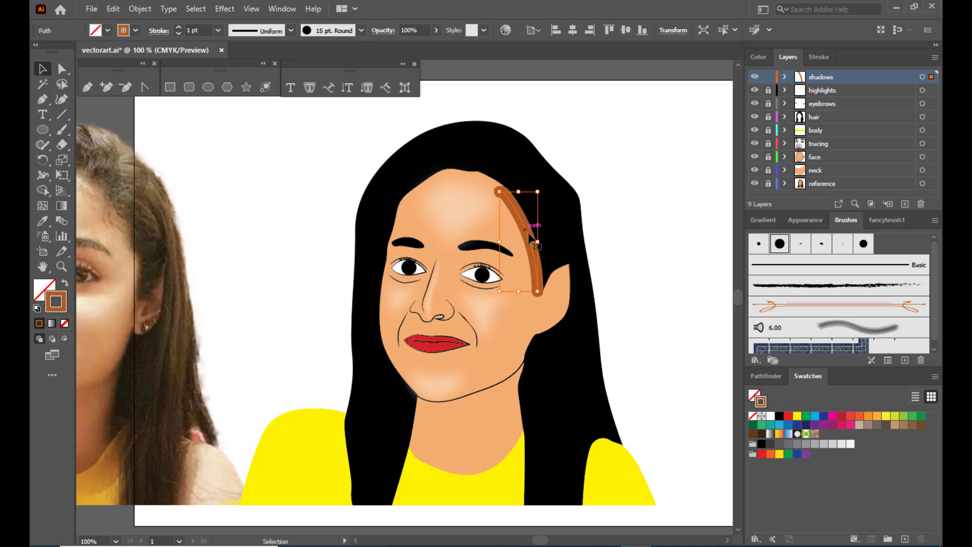
click(224, 9)
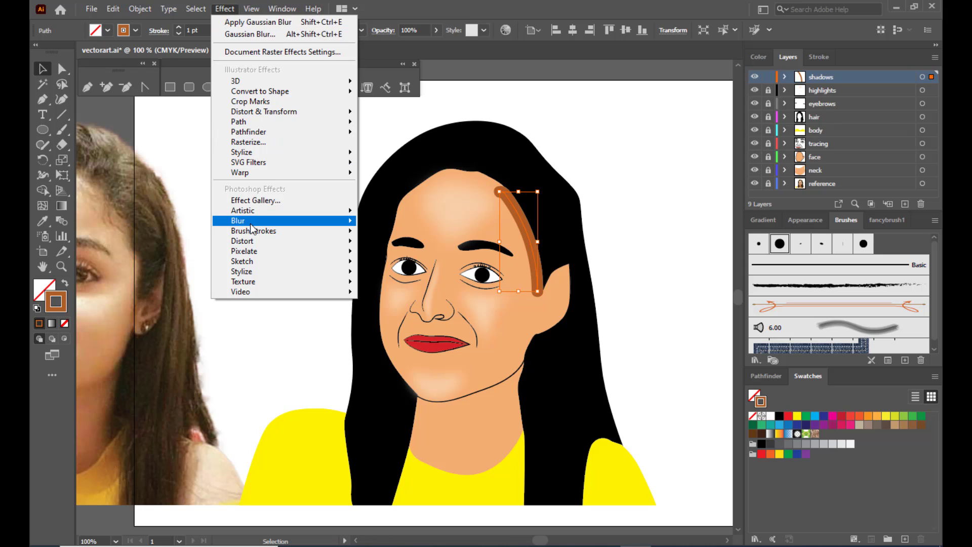
mouse_move(249, 223)
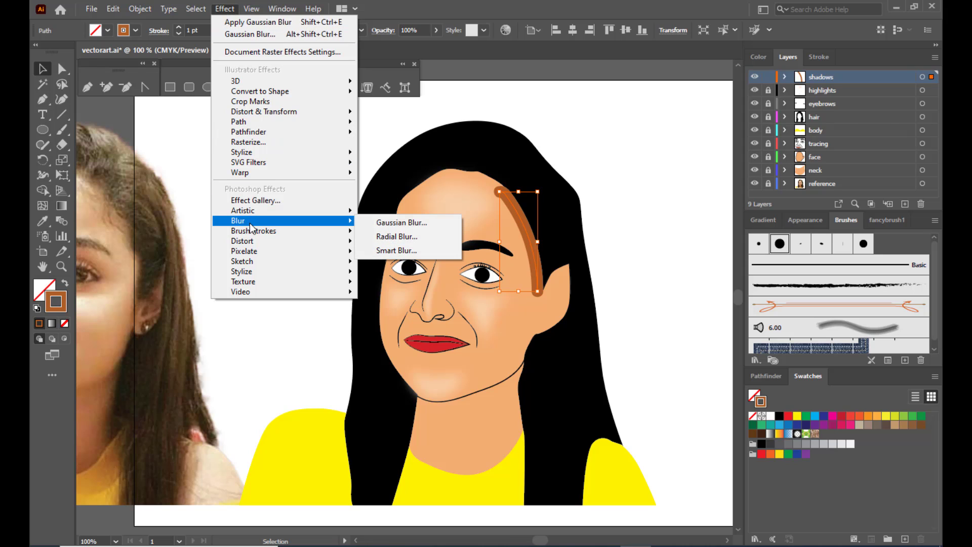
click(412, 224)
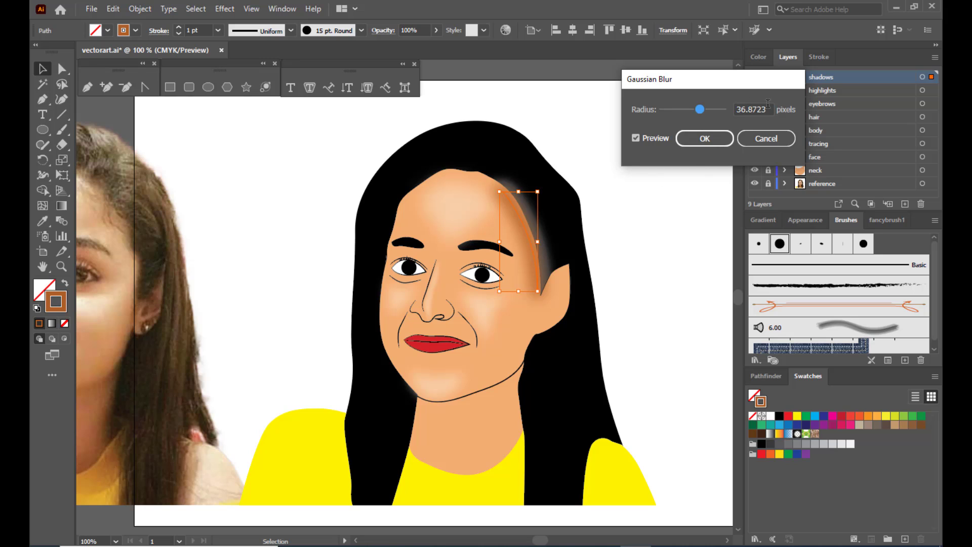
drag(693, 80, 671, 88)
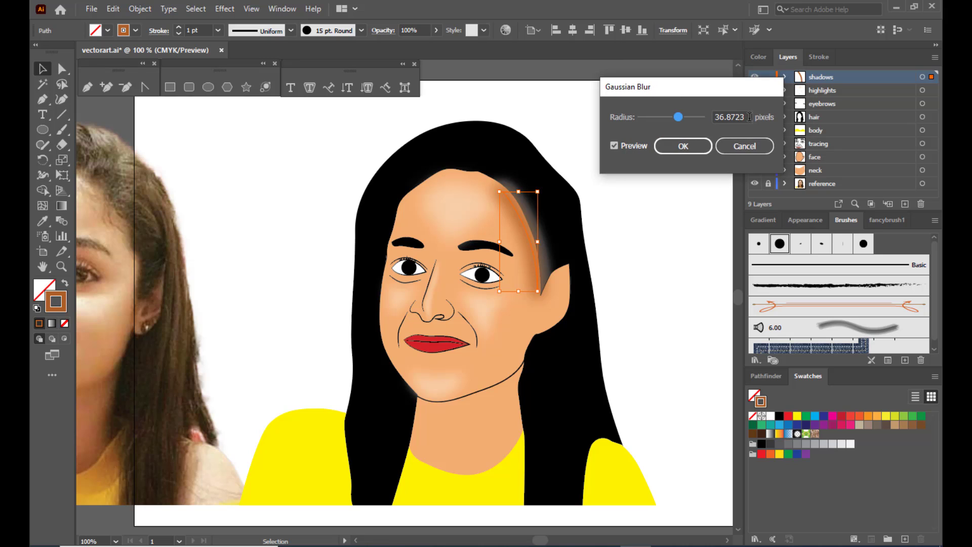
drag(751, 117, 708, 117)
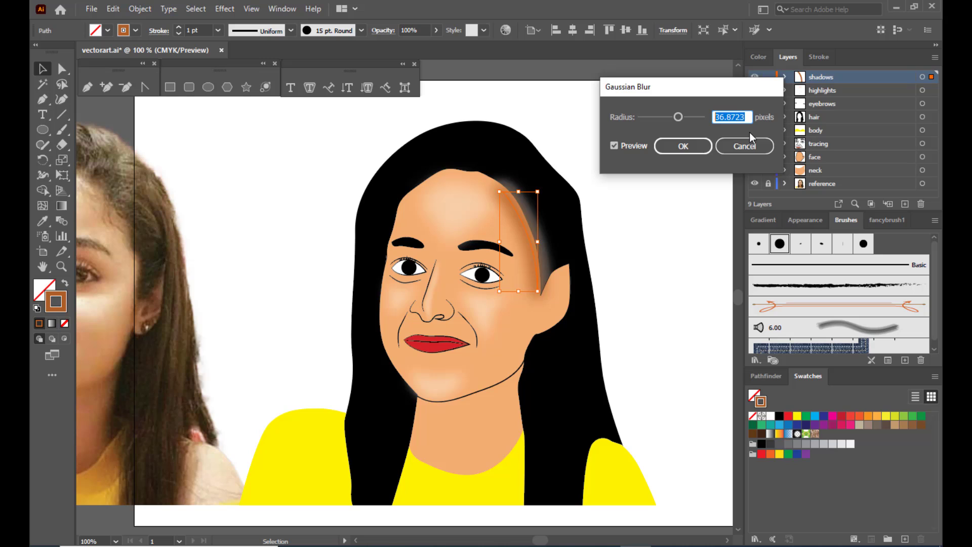
text(36)
drag(713, 81, 704, 85)
click(668, 148)
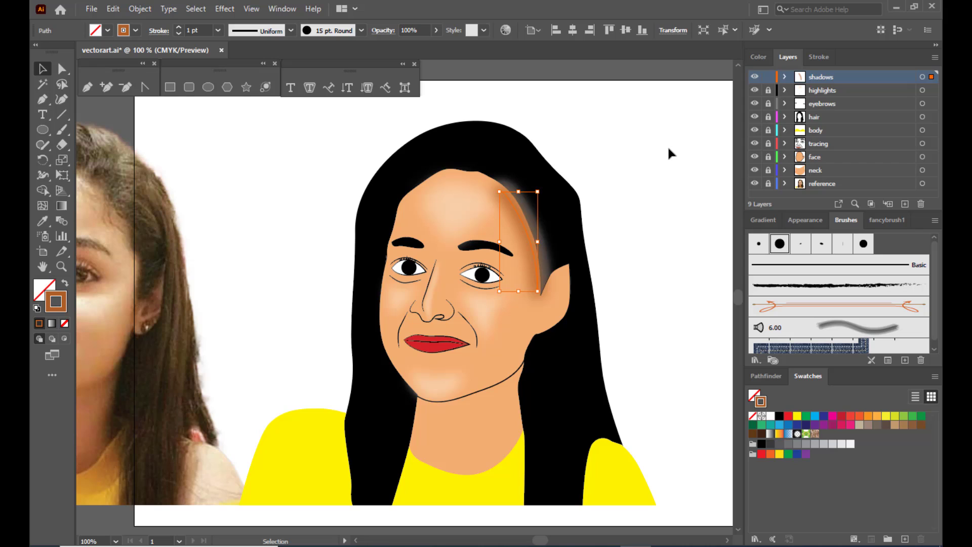
Set the blurred hairline shadow's blending mode to Multiply, and deselect it
click(384, 31)
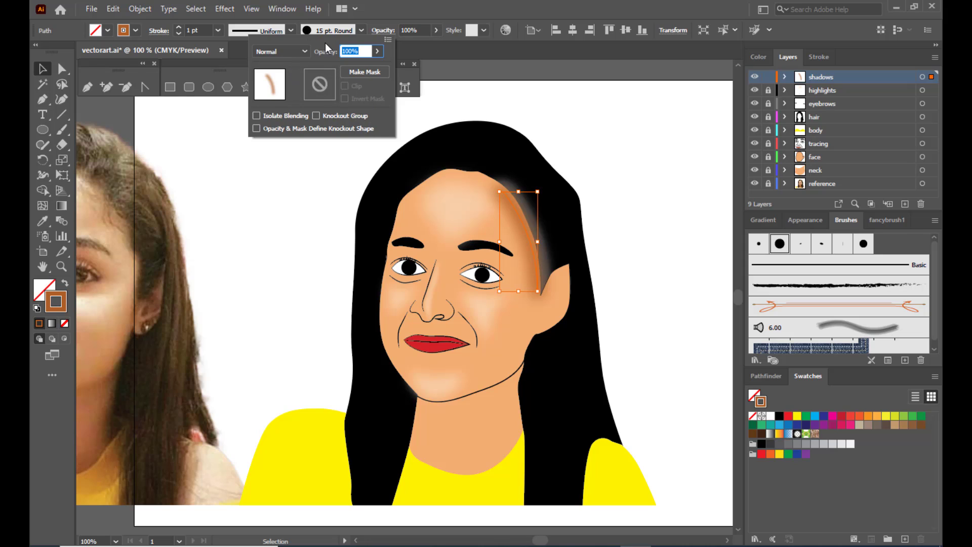
click(283, 49)
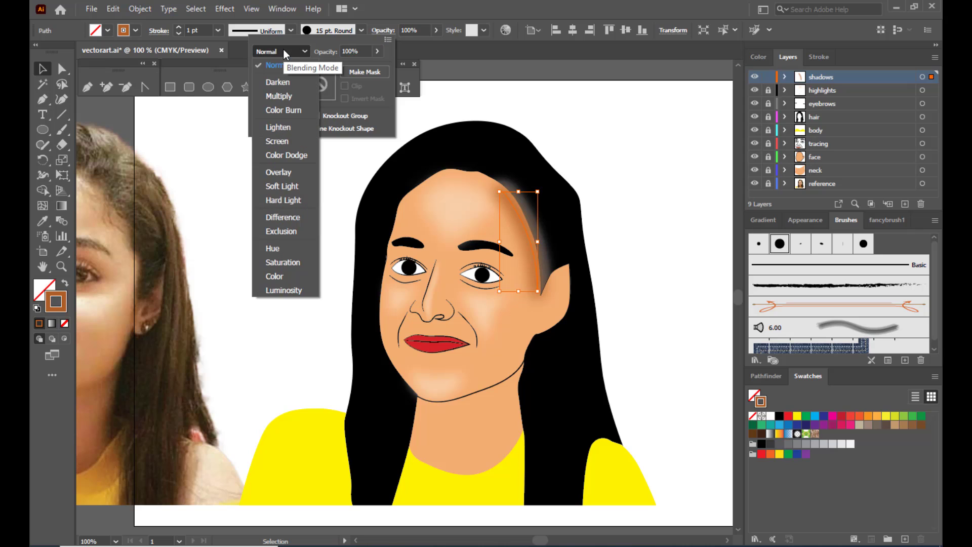
click(280, 96)
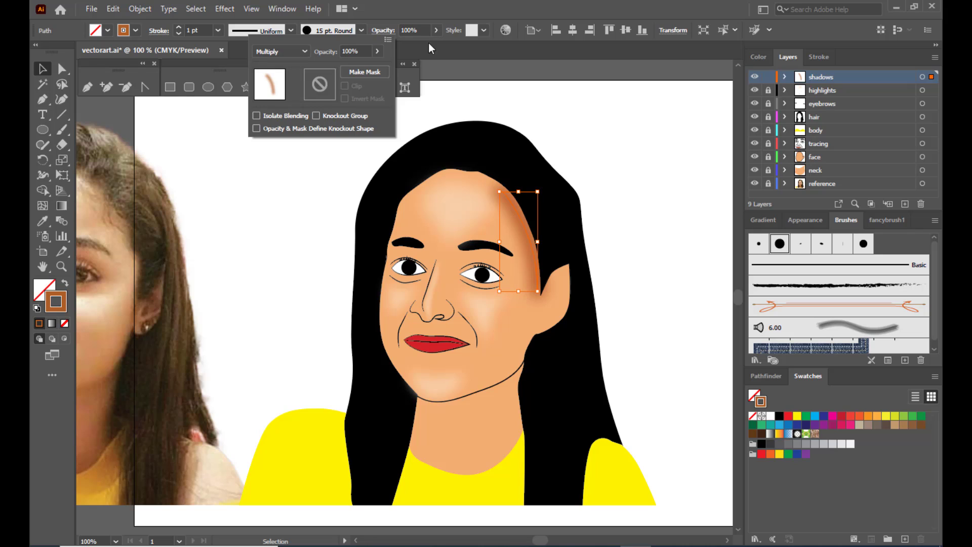
click(482, 8)
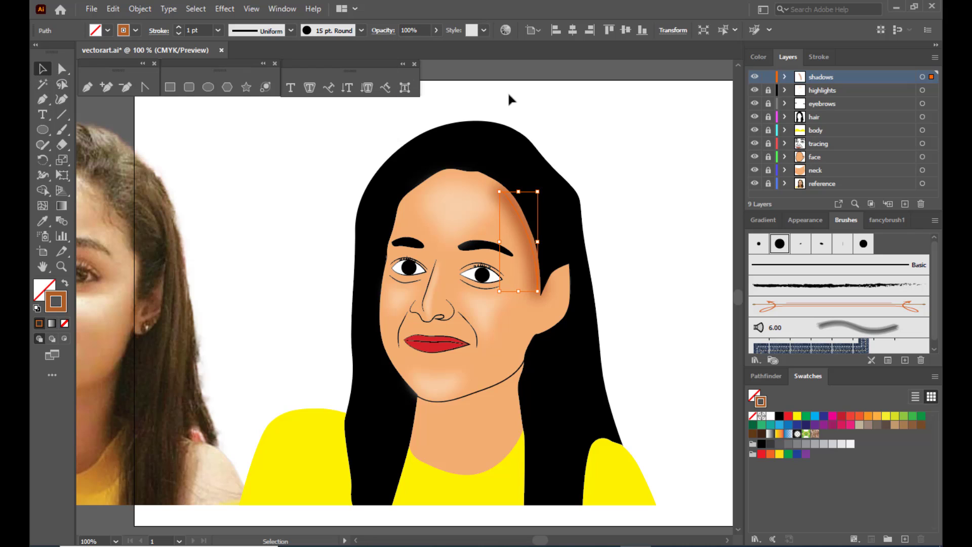
click(565, 112)
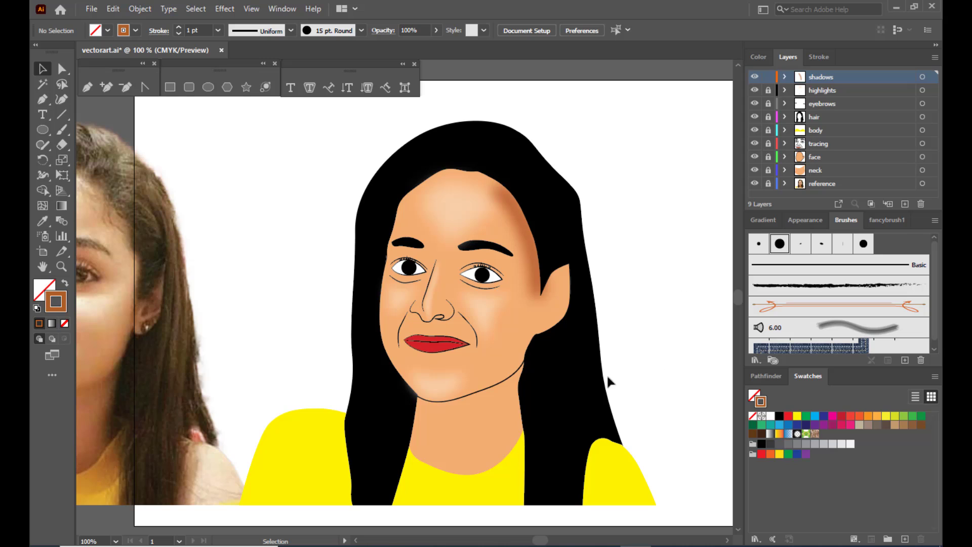
Lower the hairline shadow's opacity to 81%, and deselect it
click(536, 248)
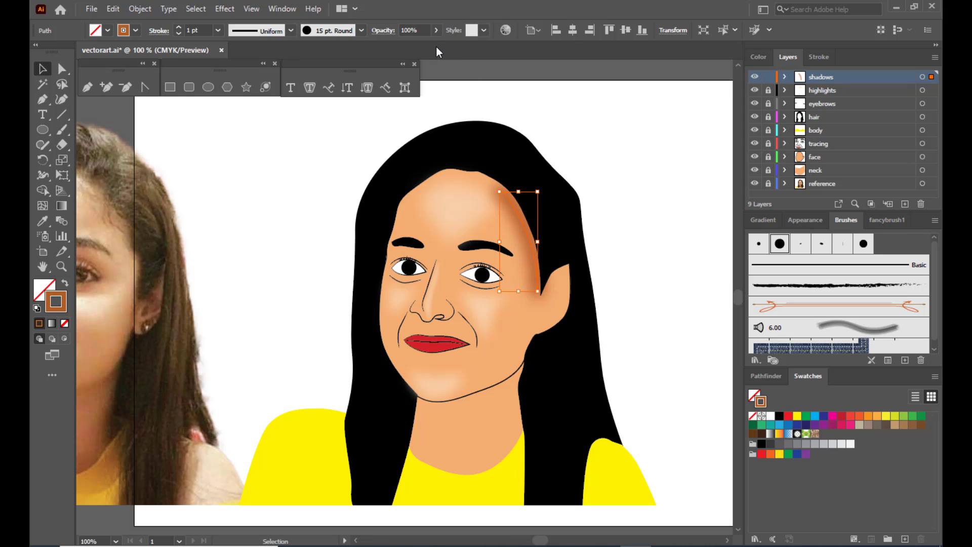
click(435, 30)
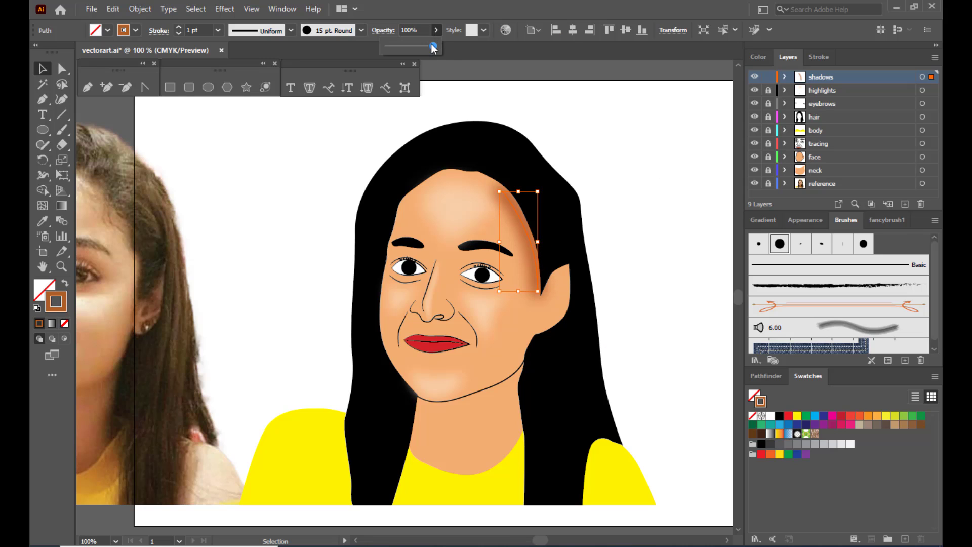
drag(434, 47, 425, 48)
click(558, 111)
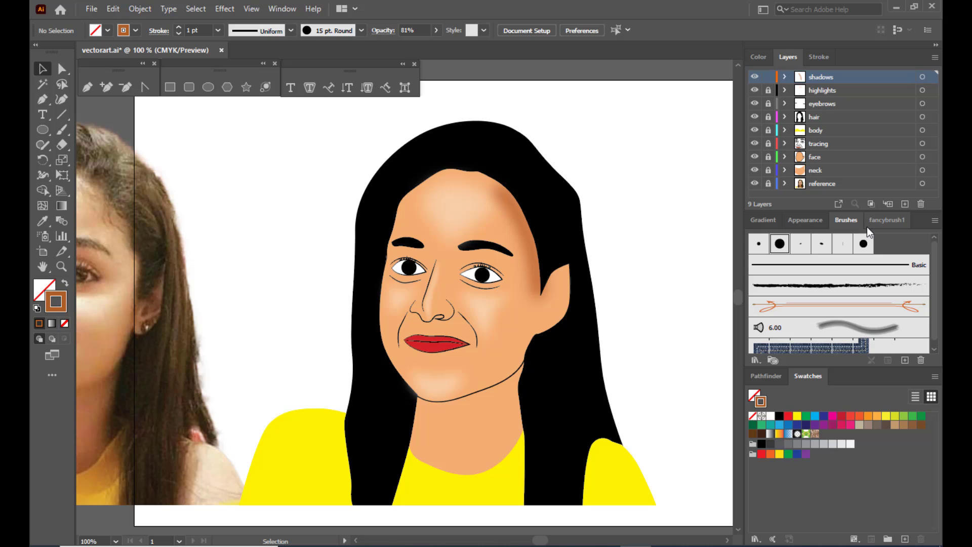
Paint soft brown shadow strokes with the Paintbrush along the jawline, beneath the chin and down the neck
click(62, 130)
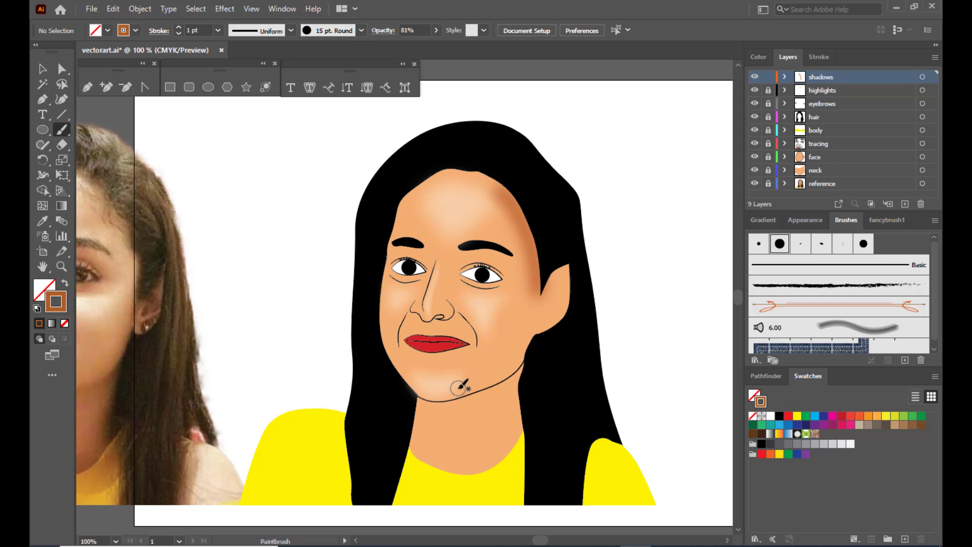
drag(458, 388, 521, 355)
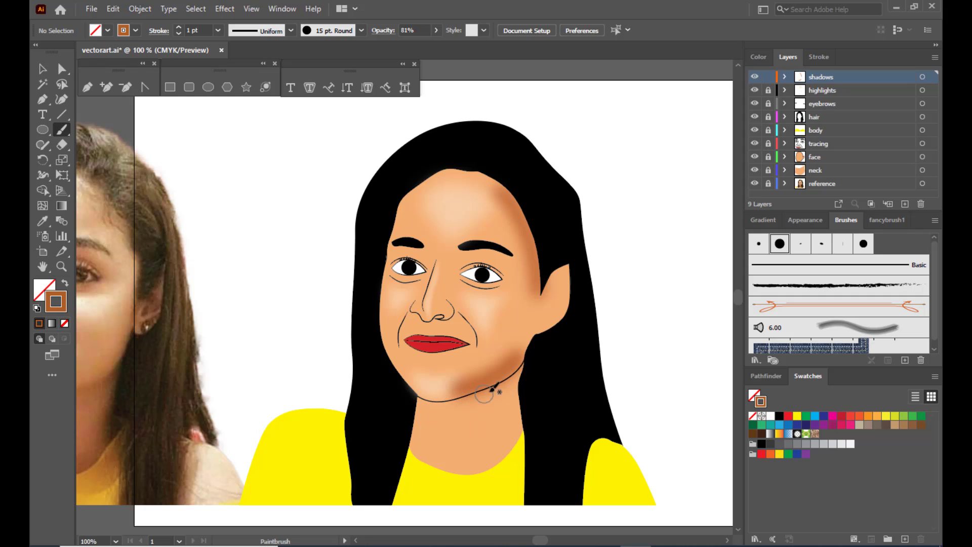
mouse_move(512, 374)
mouse_down()
mouse_move(478, 399)
mouse_move(425, 402)
mouse_move(421, 452)
mouse_move(428, 432)
mouse_move(476, 407)
mouse_up()
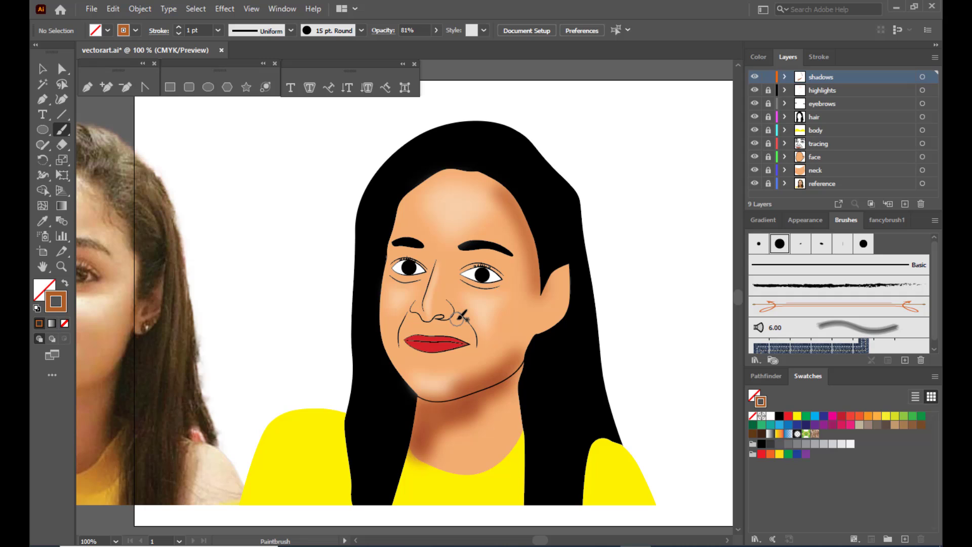
Paint shadow strokes along both smile lines, above and below the eyes, down the side of the nose and across the upper forehead hairline
drag(460, 318, 473, 342)
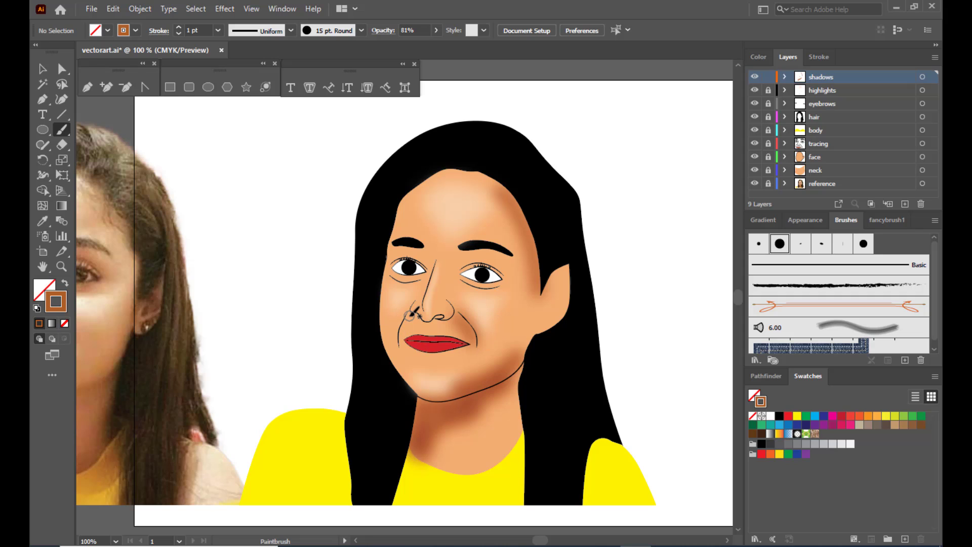
drag(409, 315, 398, 342)
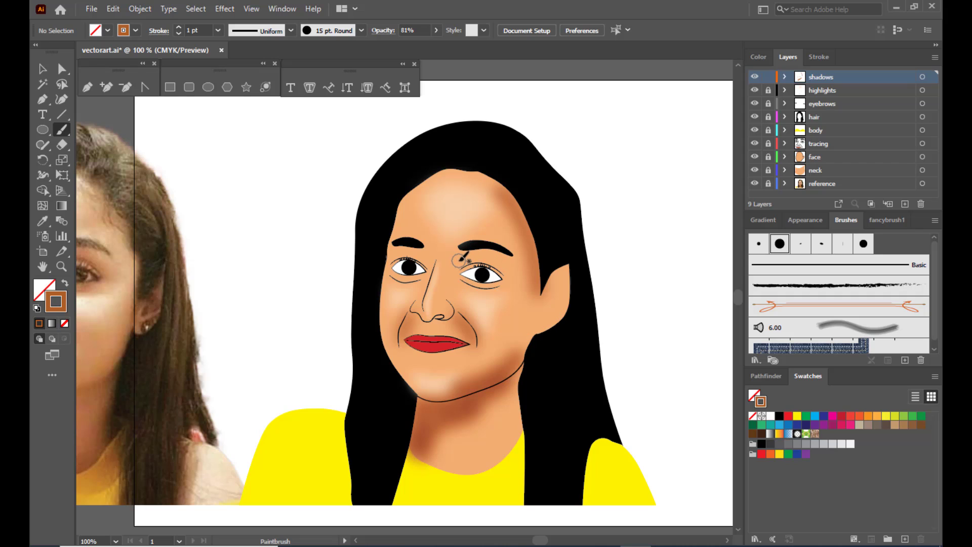
mouse_move(459, 260)
mouse_down()
mouse_move(493, 249)
mouse_move(510, 273)
mouse_up()
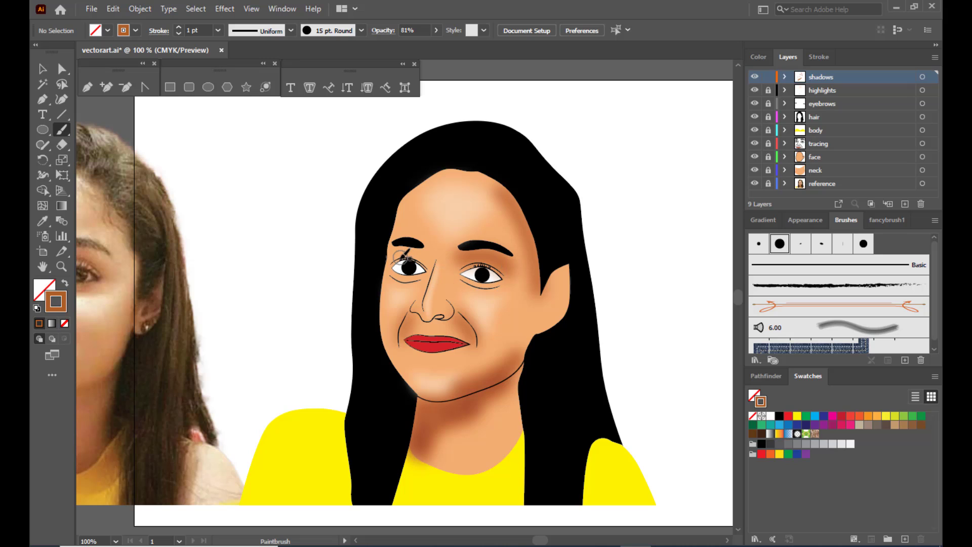
drag(386, 257, 427, 251)
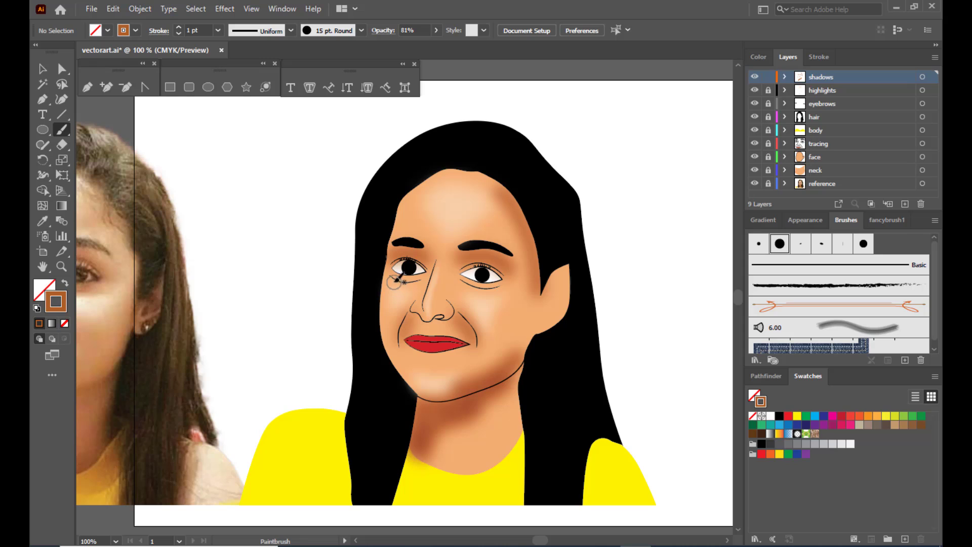
mouse_move(398, 279)
mouse_down()
mouse_move(404, 271)
mouse_move(392, 278)
mouse_move(504, 286)
mouse_up()
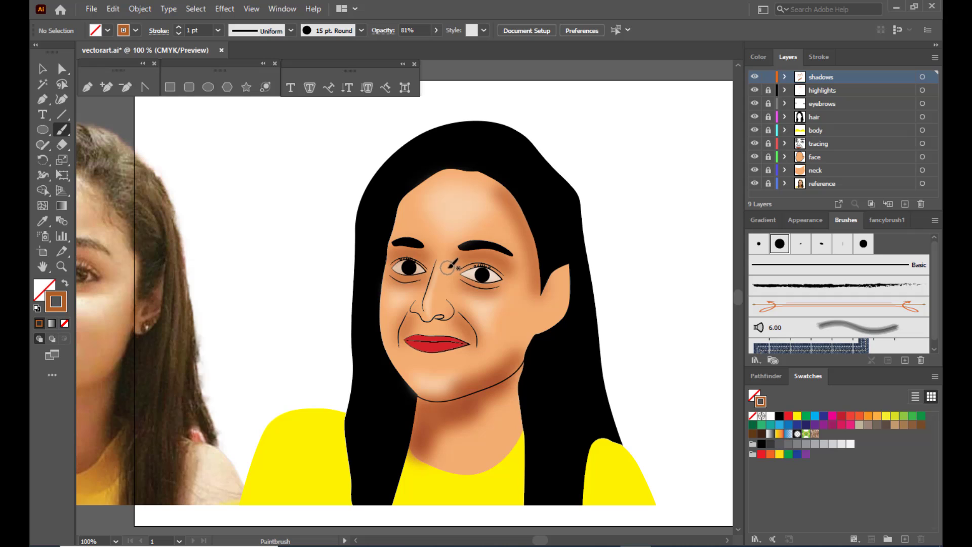
drag(448, 265, 442, 304)
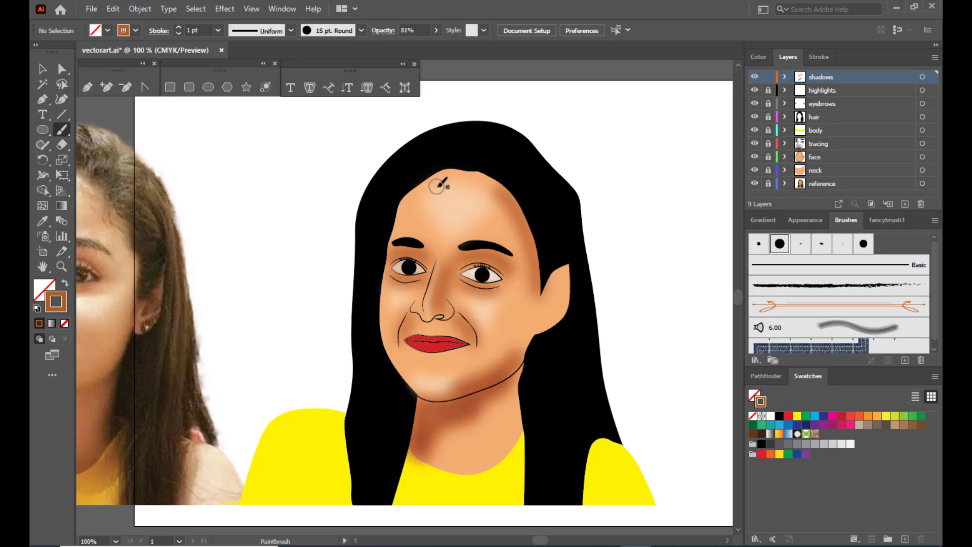
mouse_move(439, 184)
mouse_down()
mouse_move(489, 182)
mouse_move(421, 192)
mouse_up()
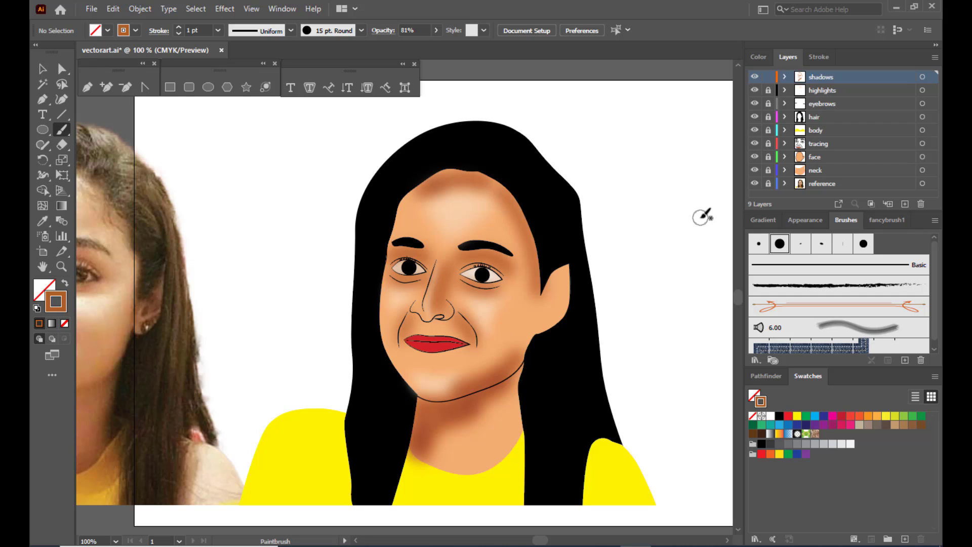
Set the opacity of the whole shadows layer to 72%, and deselect the artwork
click(922, 78)
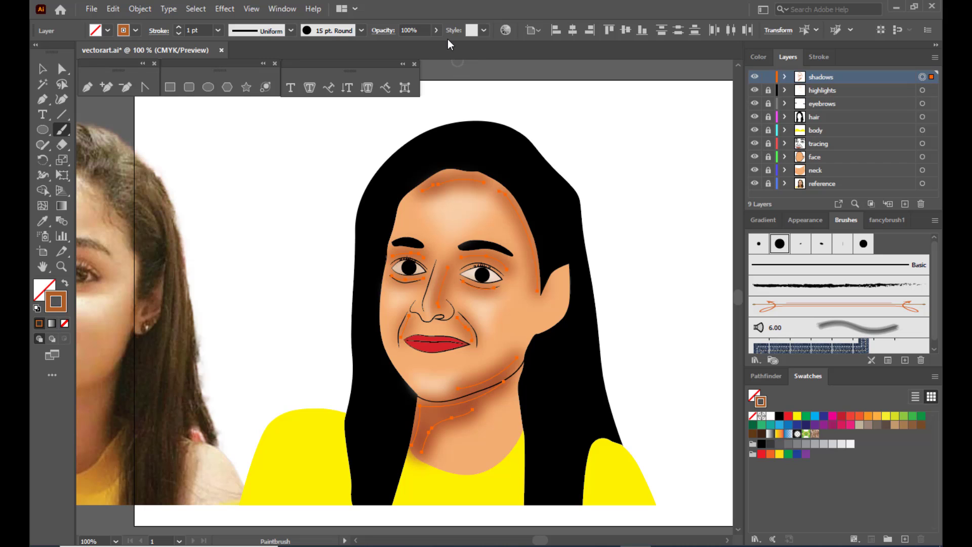
click(436, 31)
drag(424, 47, 421, 46)
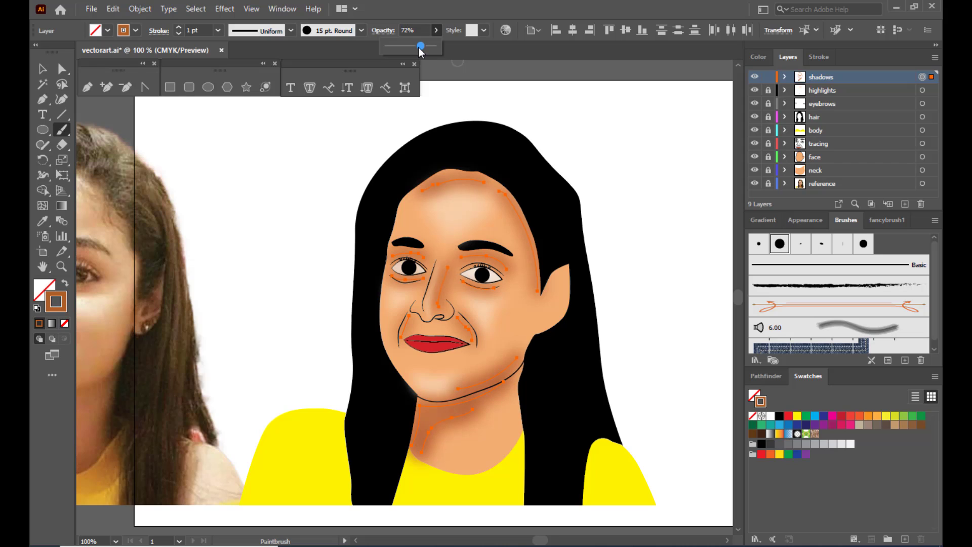
click(47, 70)
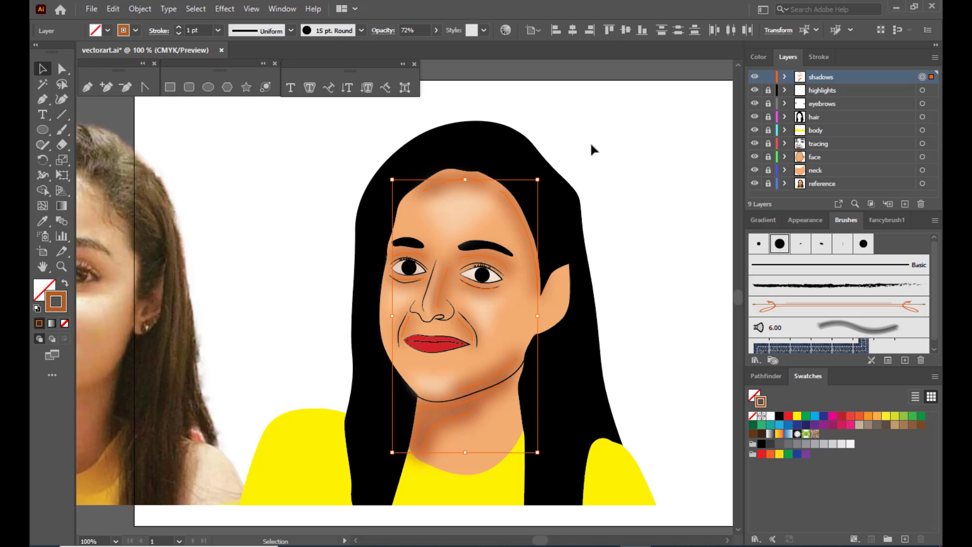
click(645, 134)
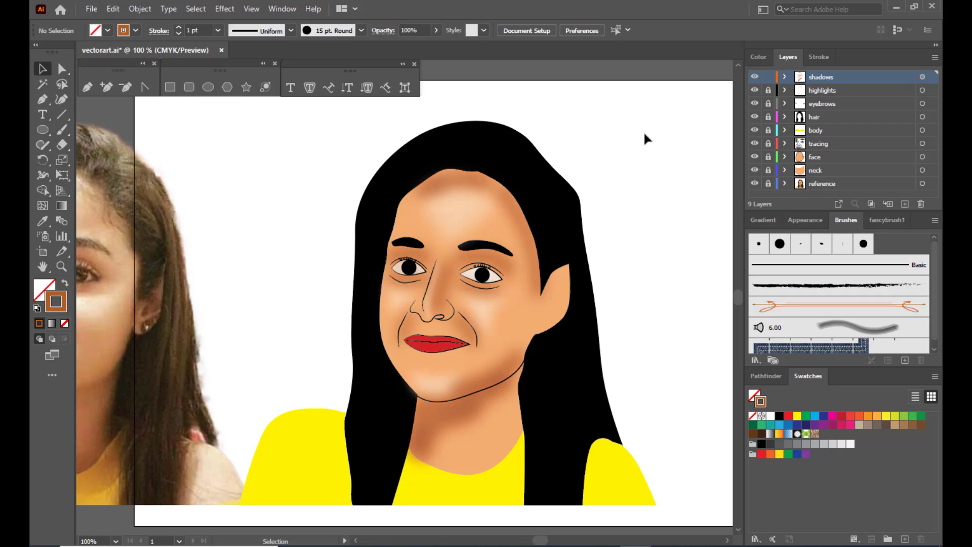
Create a new layer above the shadows layer and name it lipsshades
click(903, 206)
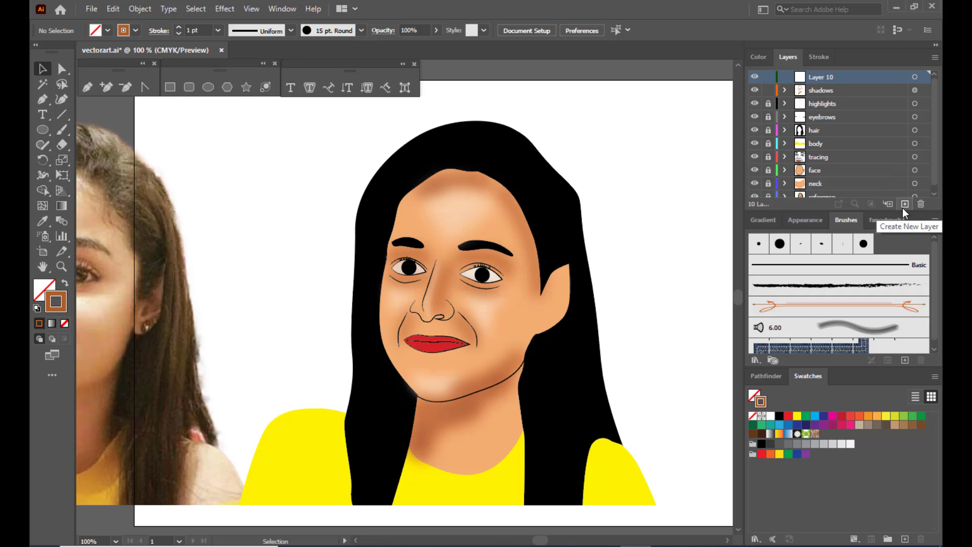
double_click(817, 77)
key(BackSpace)
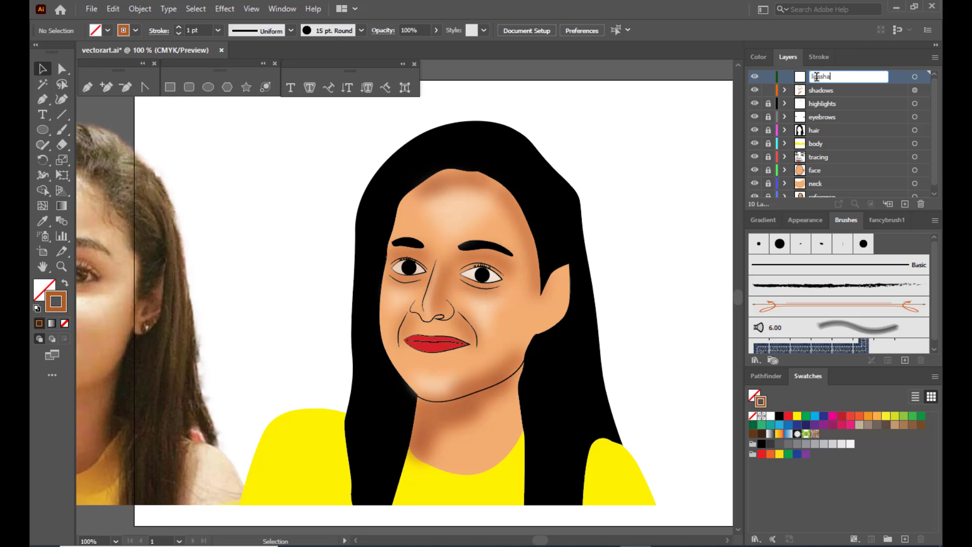
key(Return)
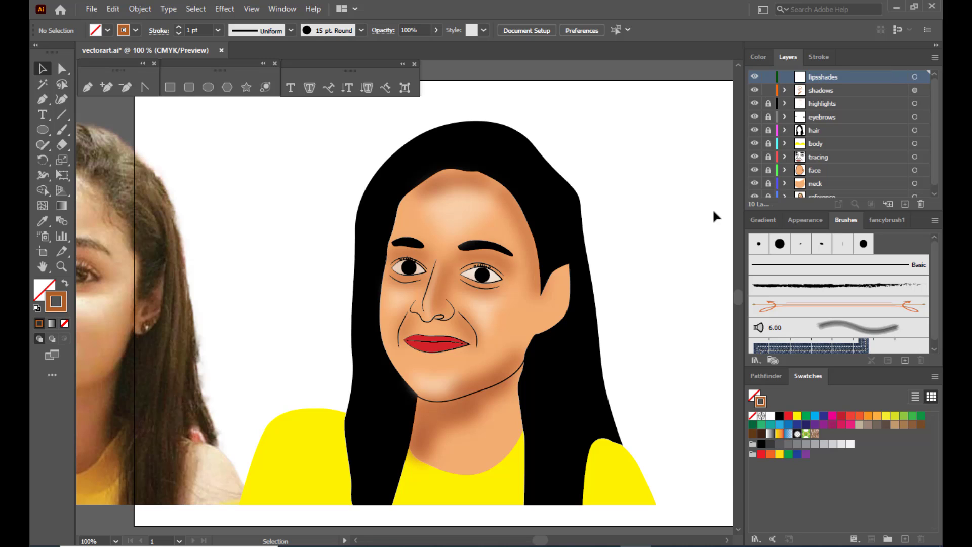
Draw a closed curved highlight shape inside the lower lip with the Pen tool on the lipsshades layer
scroll(668, 217, down, 2)
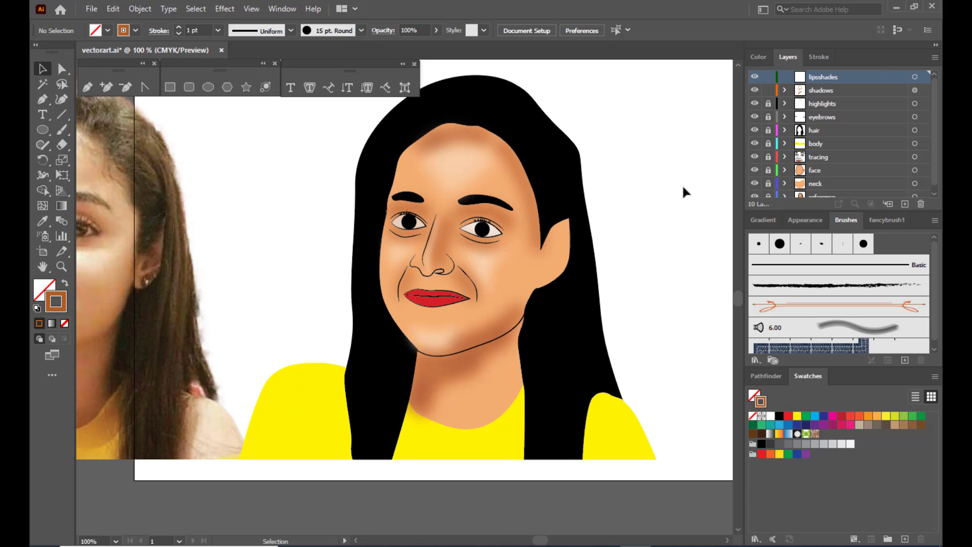
key(ctrl+equal)
key(ctrl+equal)
key(ctrl+minus)
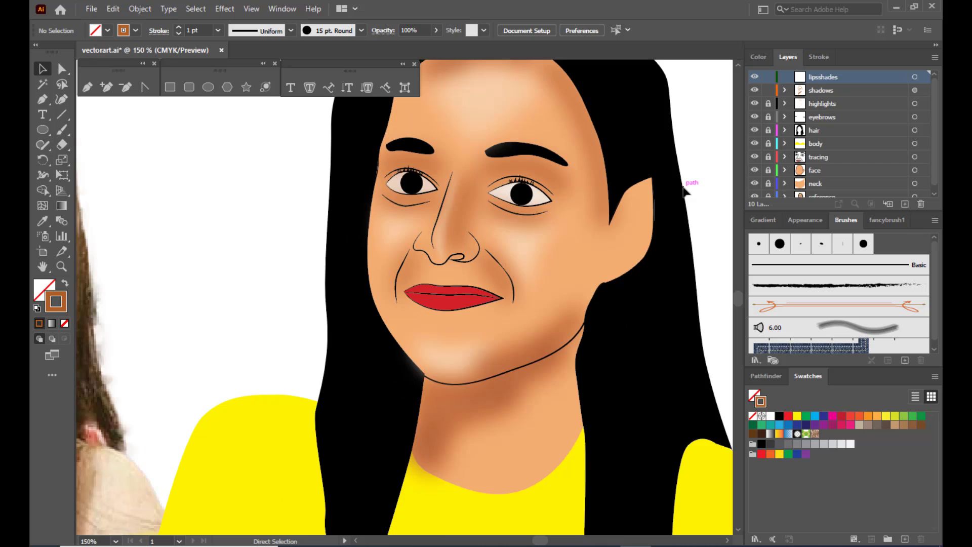
key(ctrl+equal)
key(ctrl+equal)
click(87, 87)
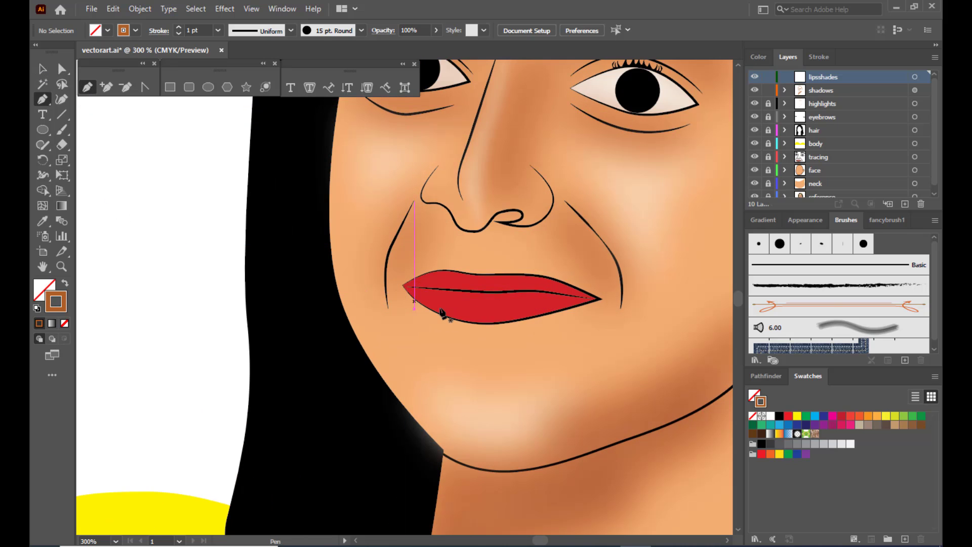
click(426, 295)
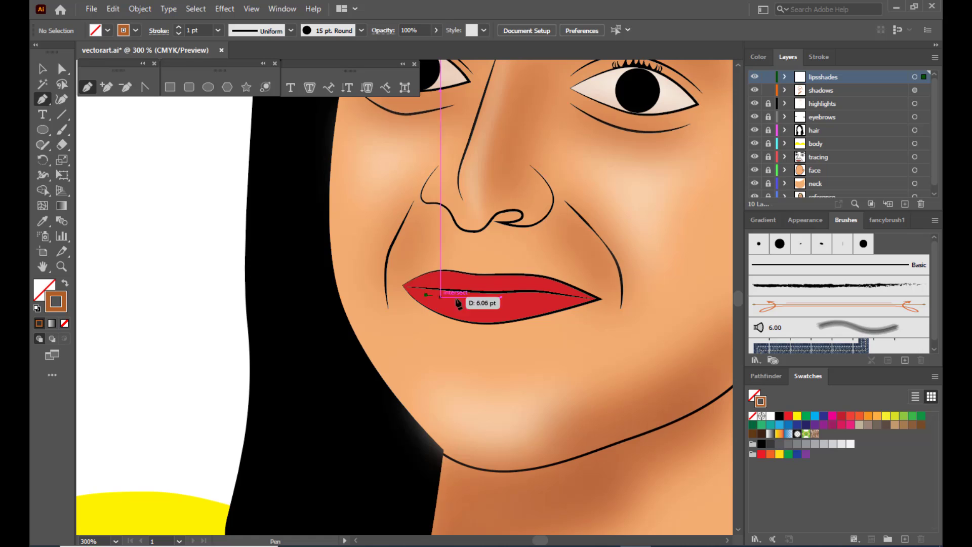
click(487, 303)
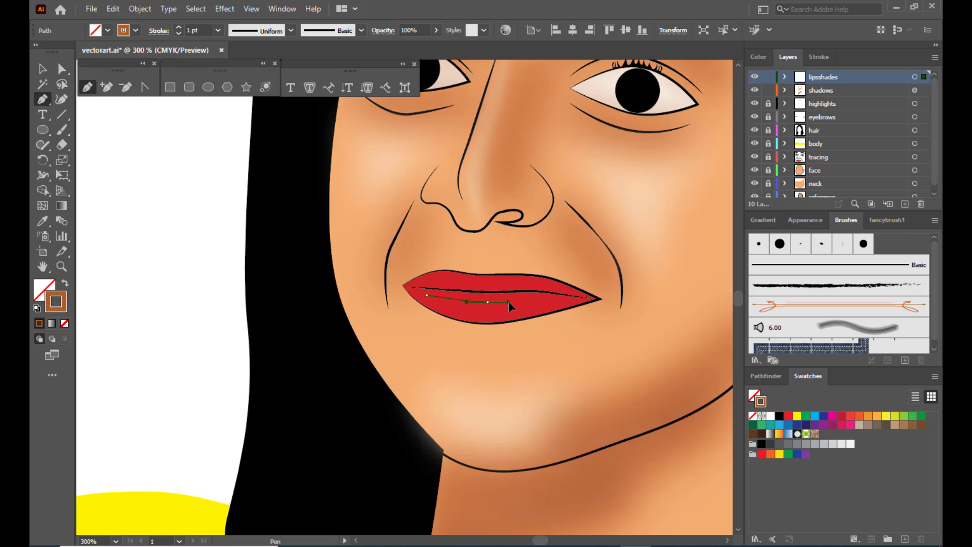
drag(508, 302, 464, 313)
click(549, 301)
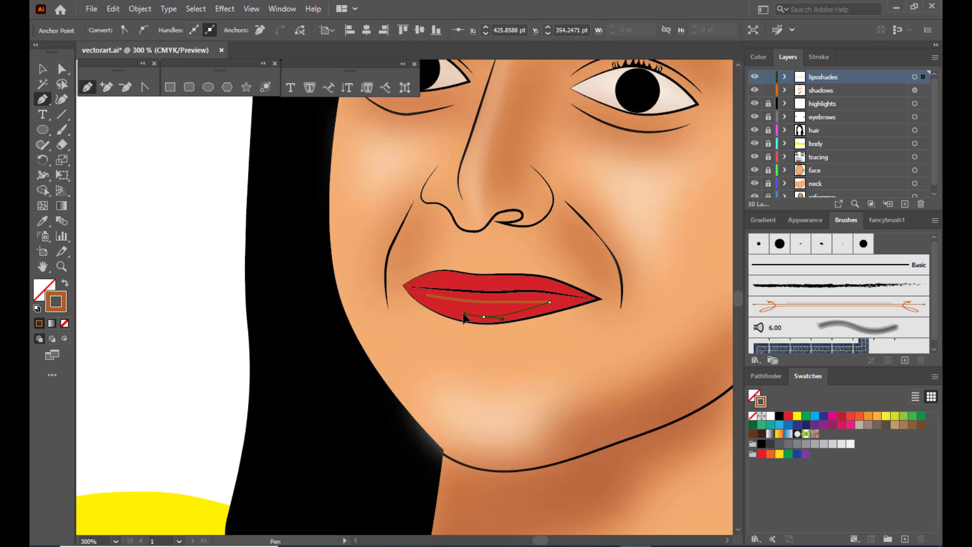
click(427, 294)
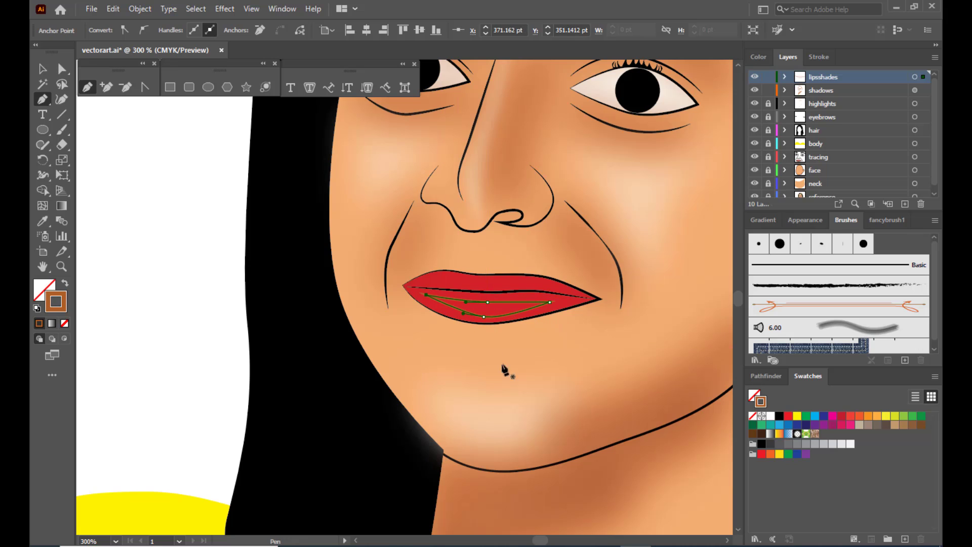
Swap the lower lip shape's stroke to fill, set the fill colour to light pink F7AEAA, and deselect it
click(65, 286)
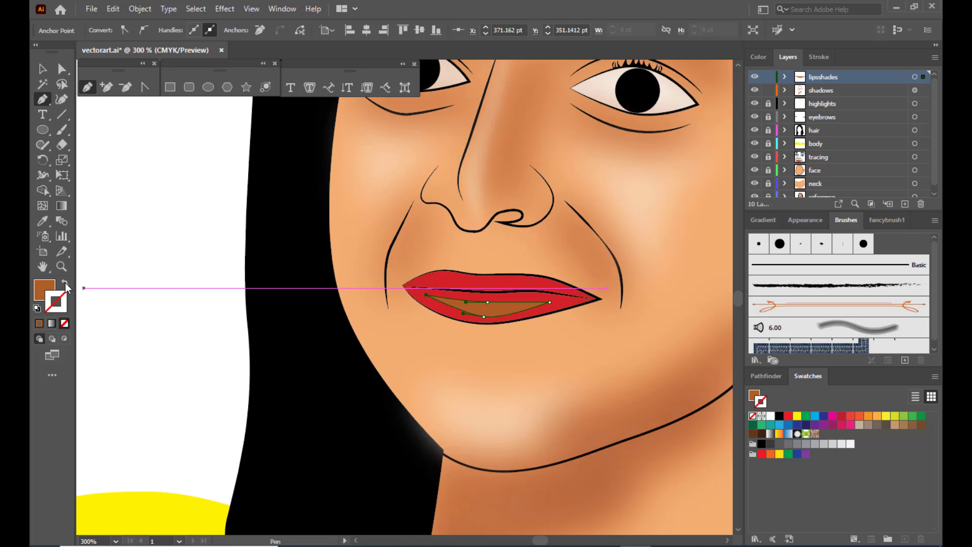
double_click(43, 289)
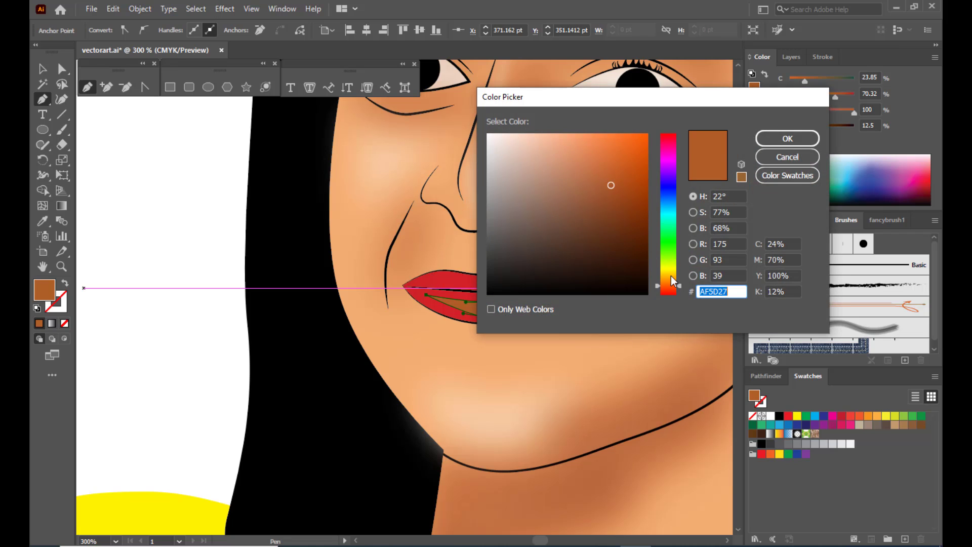
drag(670, 282, 670, 293)
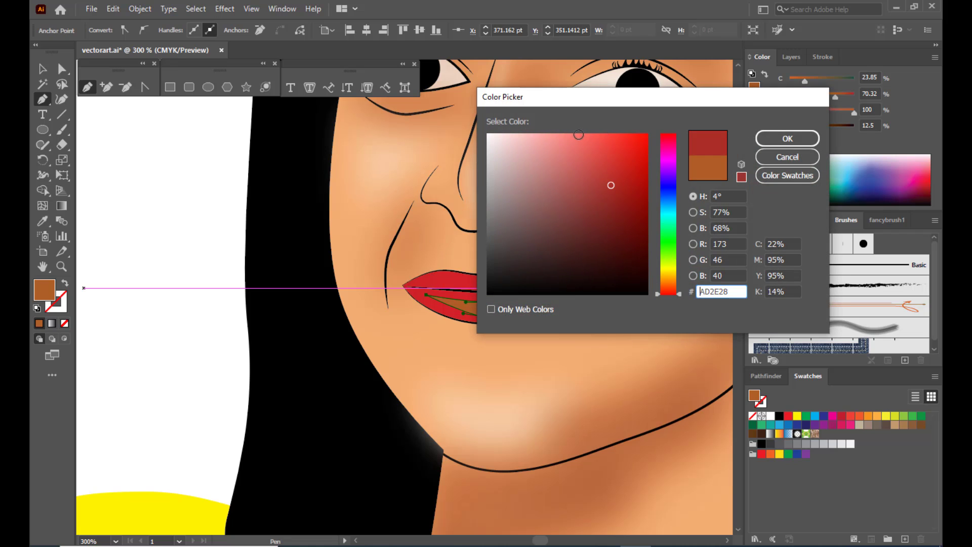
drag(581, 96, 622, 90)
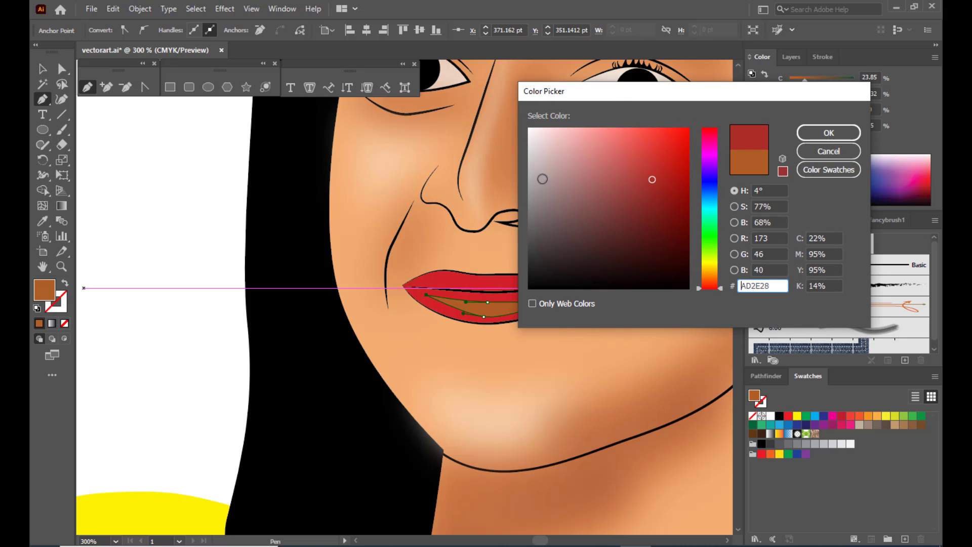
click(588, 138)
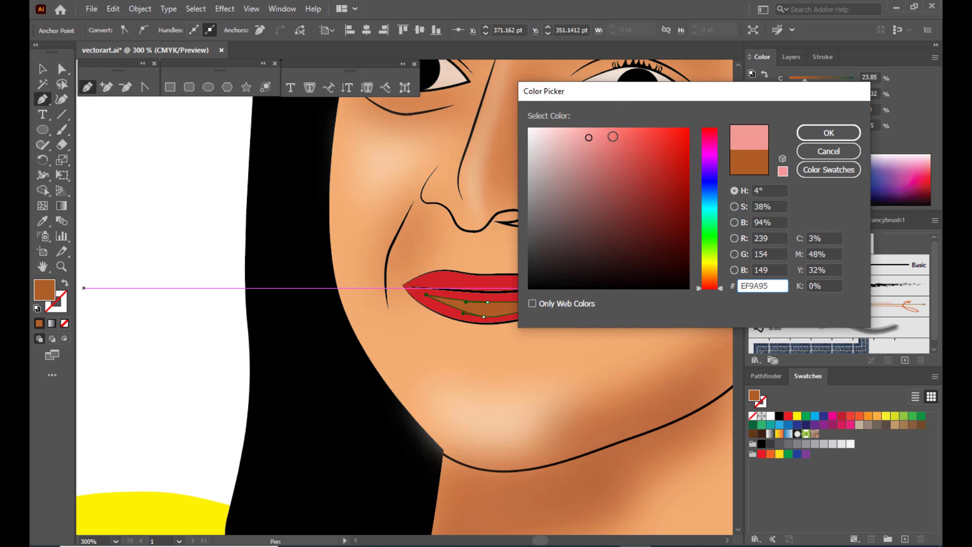
click(570, 133)
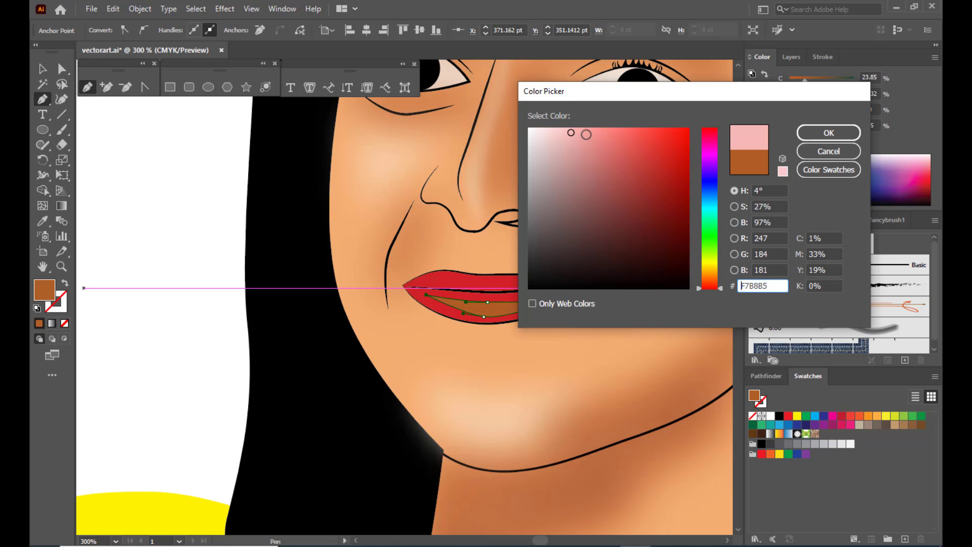
click(584, 134)
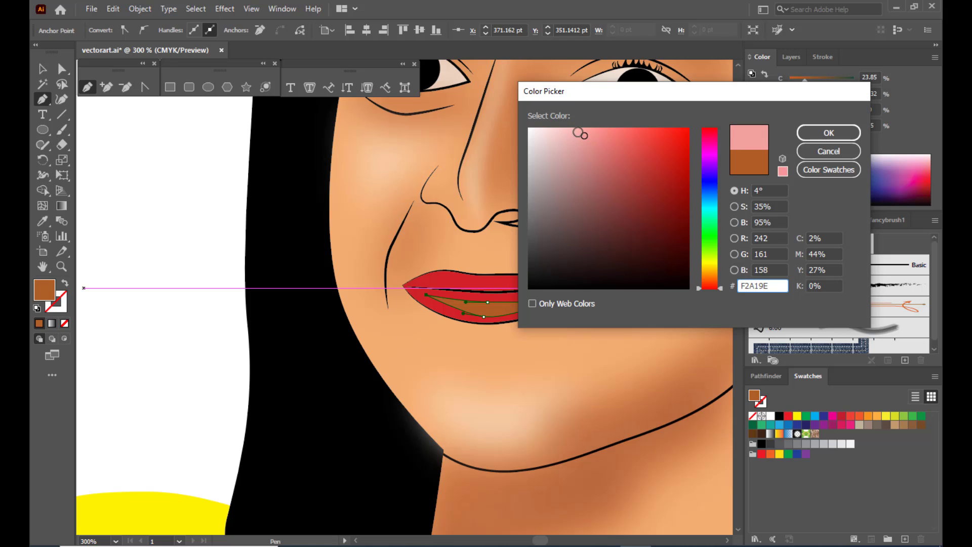
click(577, 132)
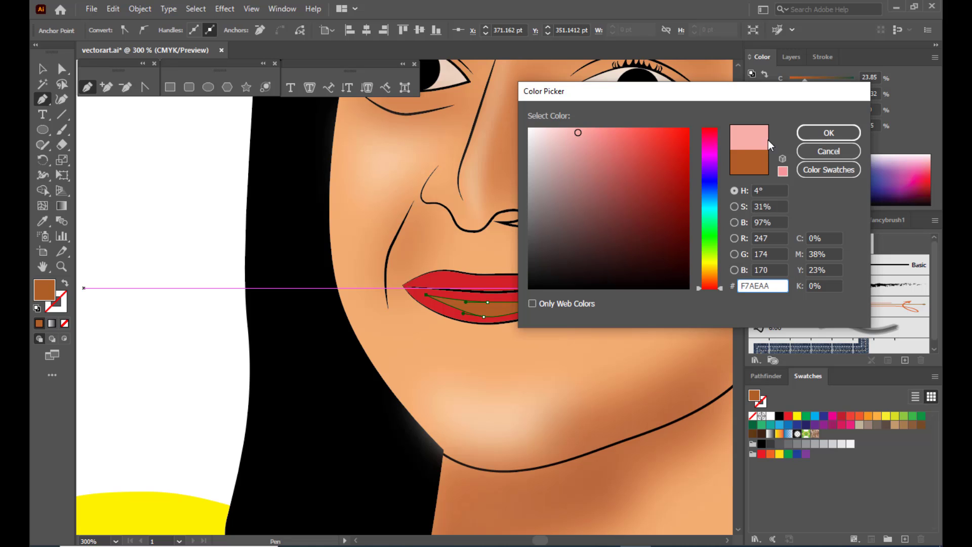
click(806, 133)
click(42, 68)
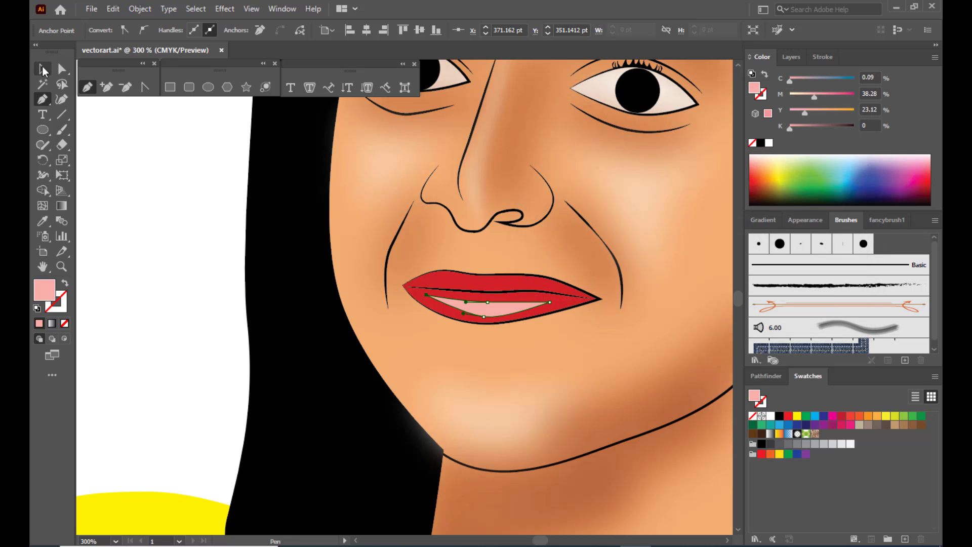
click(163, 247)
Apply a Gaussian Blur with a reduced radius to the pink lower lip shape so its edges fade softly into the red
click(499, 316)
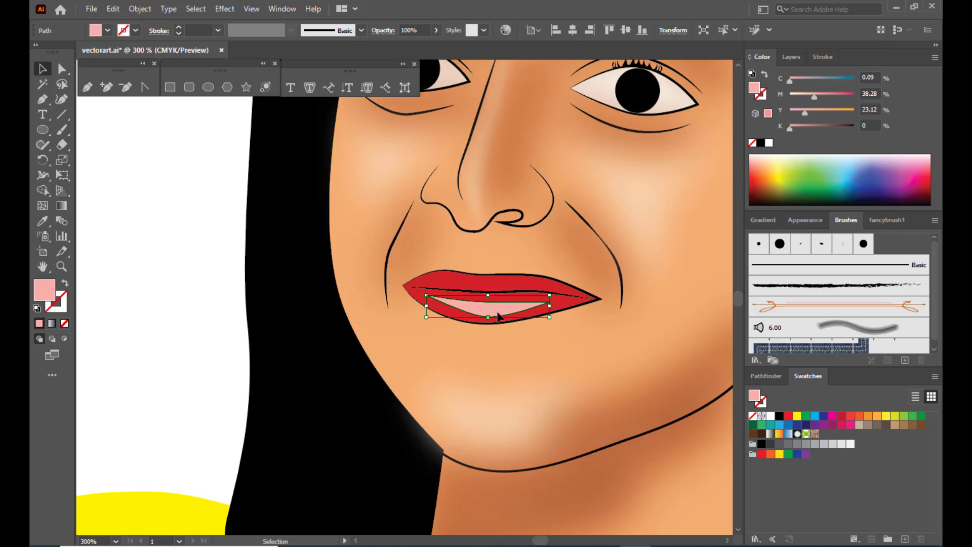
click(224, 9)
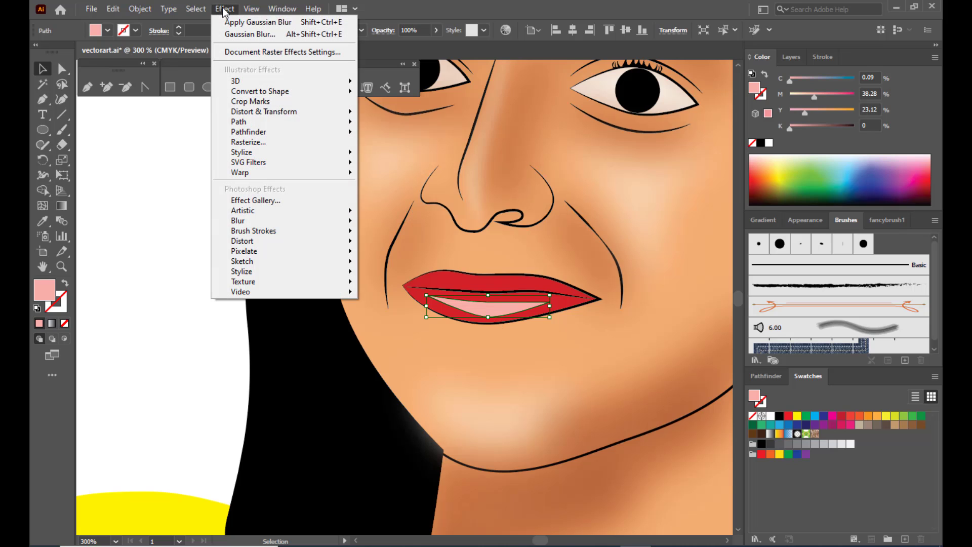
mouse_move(266, 222)
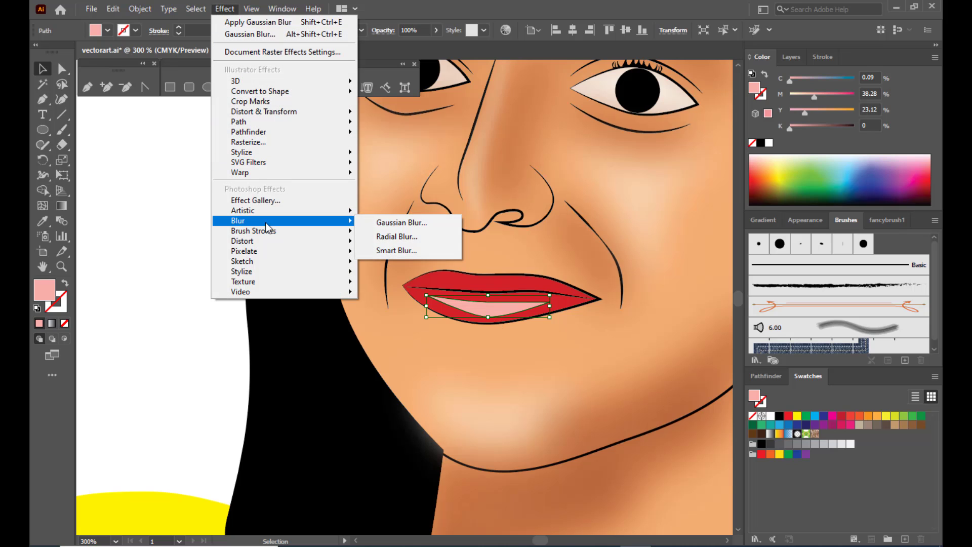
click(387, 224)
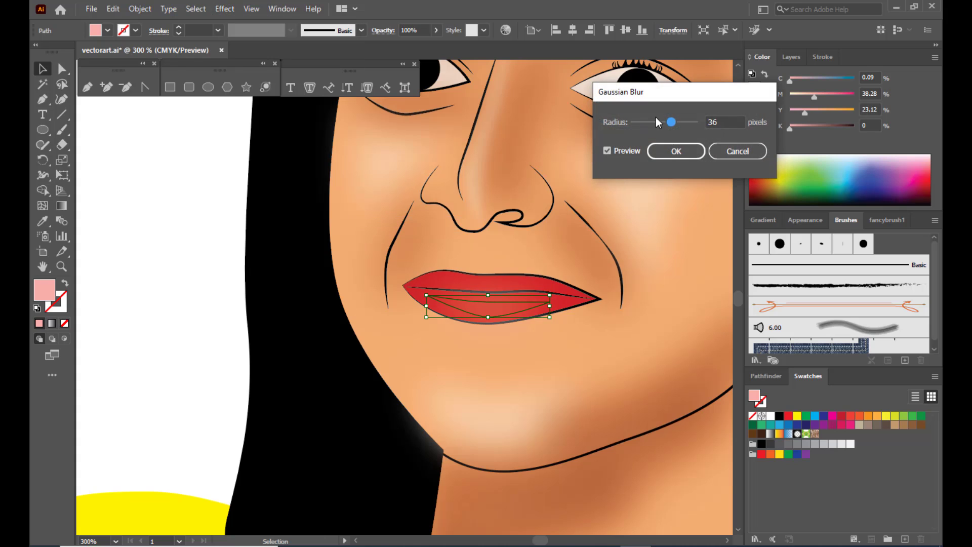
drag(644, 122, 657, 121)
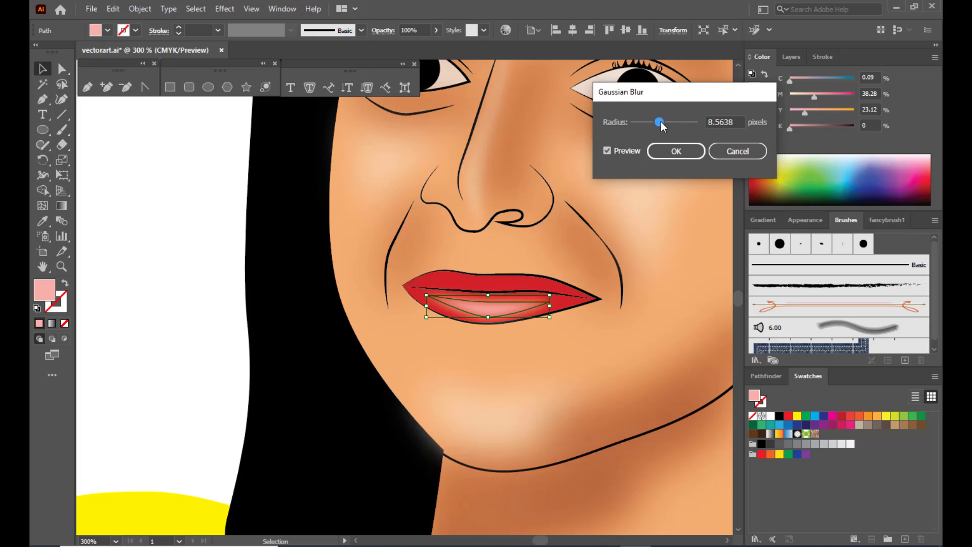
drag(659, 122, 663, 122)
click(676, 151)
click(194, 186)
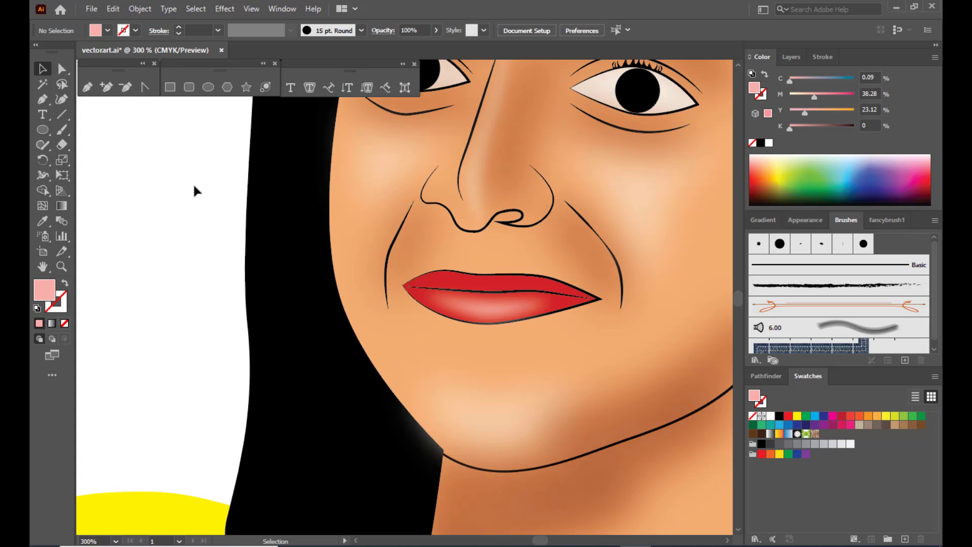
Set the blurred lower lip highlight to Screen blending mode at 50% opacity, and deselect it
click(486, 318)
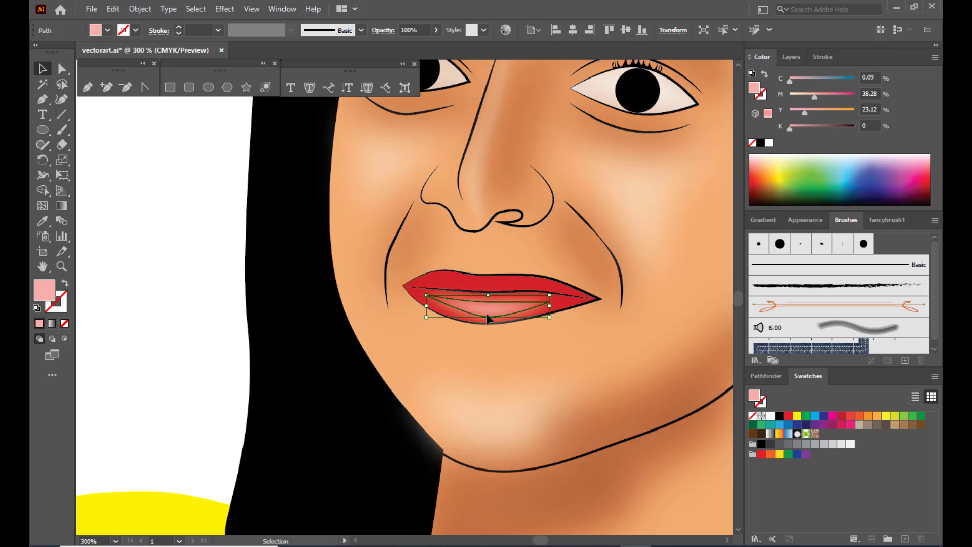
click(387, 32)
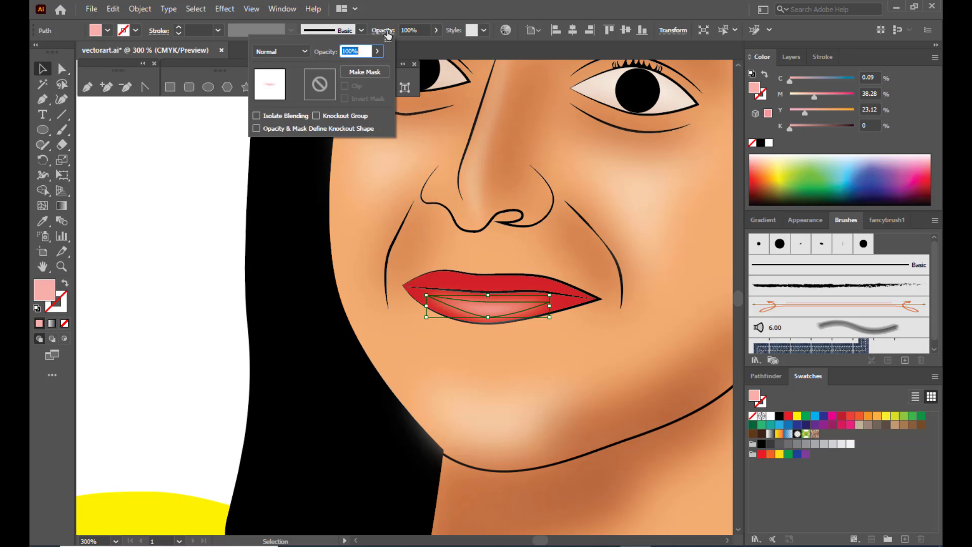
click(282, 52)
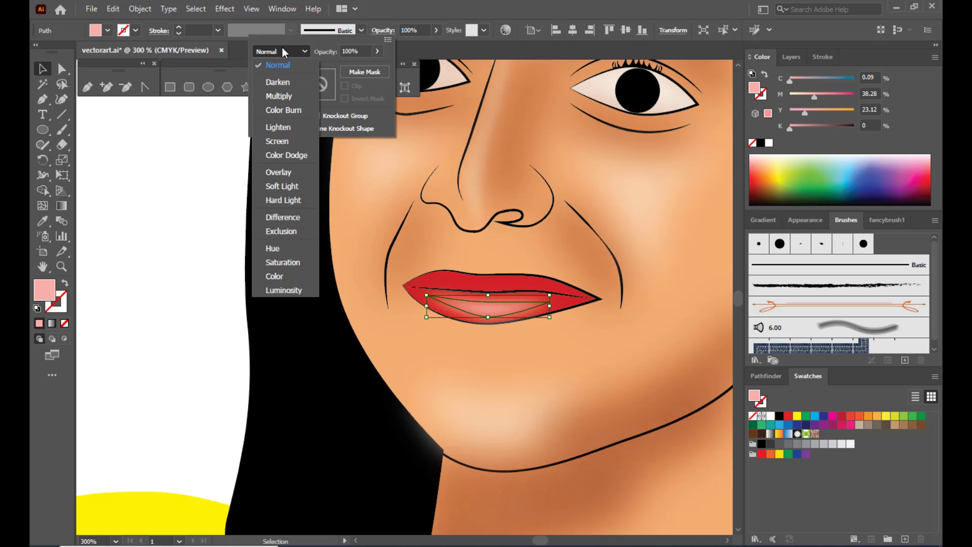
click(277, 142)
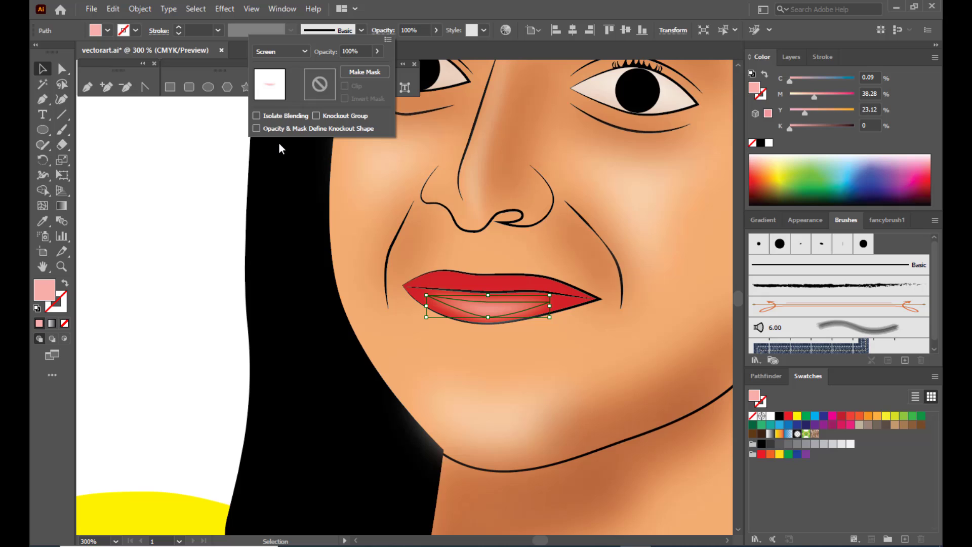
click(436, 30)
drag(417, 45, 411, 45)
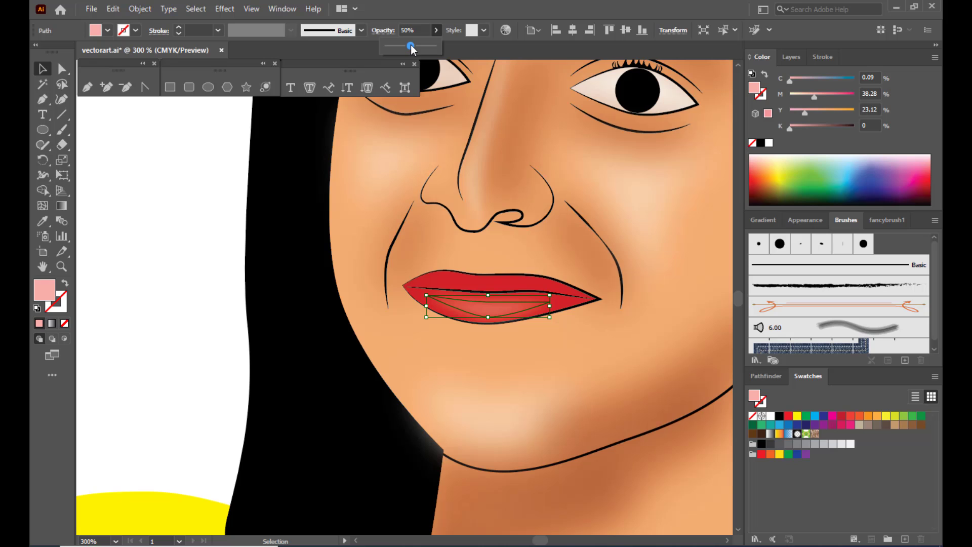
click(155, 245)
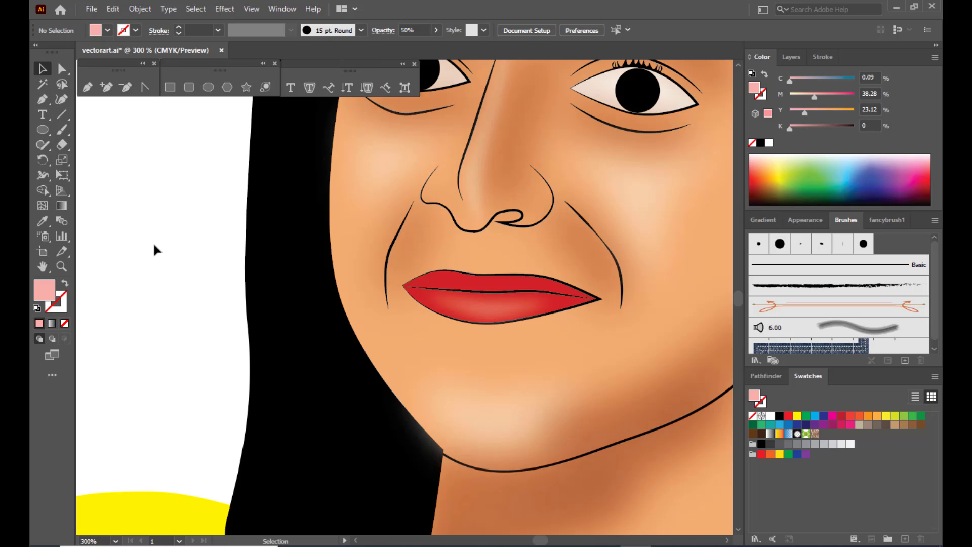
Examine the shaded lips and the whole portrait beside the reference photo
key(ctrl+minus)
key(ctrl+minus)
key(ctrl+minus)
key(ctrl+minus)
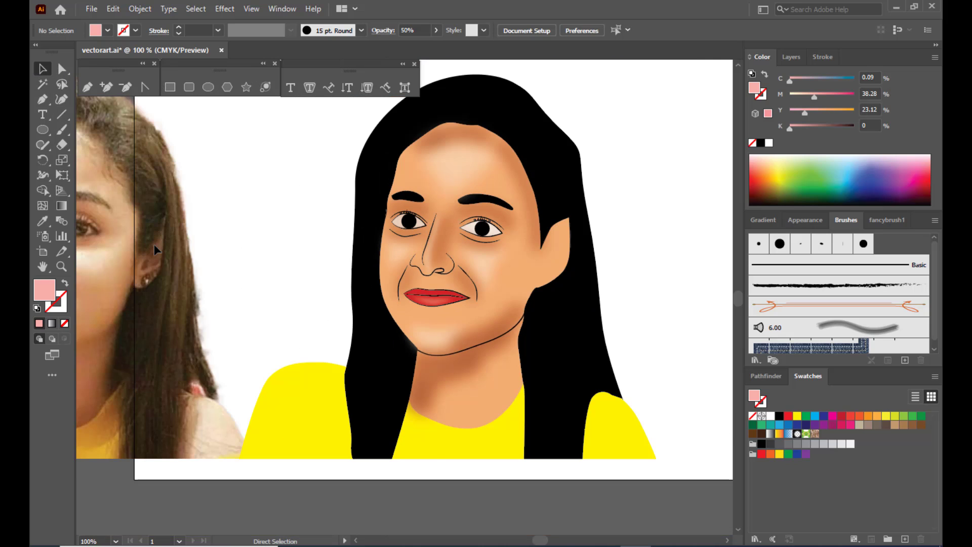
key(ctrl+plus)
key(ctrl+plus)
key(ctrl+minus)
scroll(241, 253, up, 4)
scroll(241, 253, down, 3)
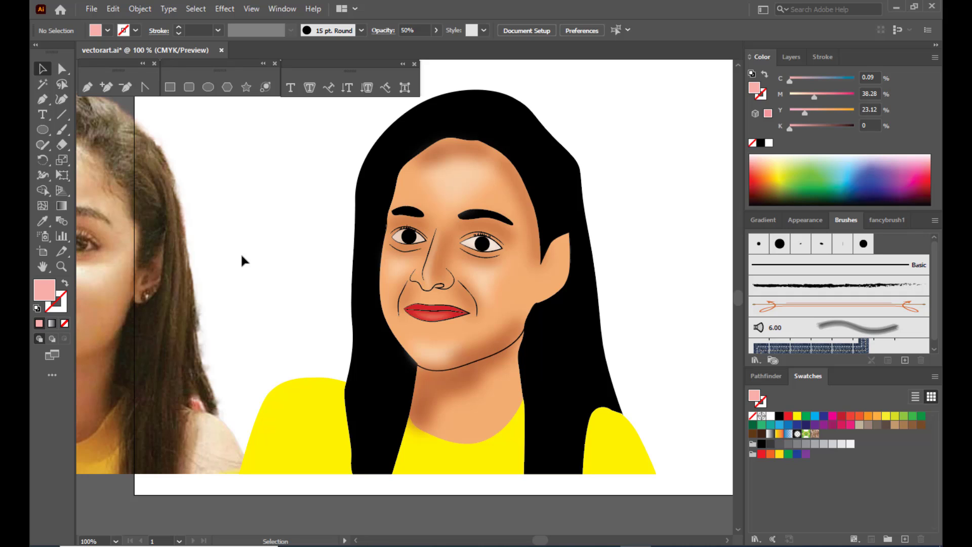
key(h)
drag(408, 253, 526, 286)
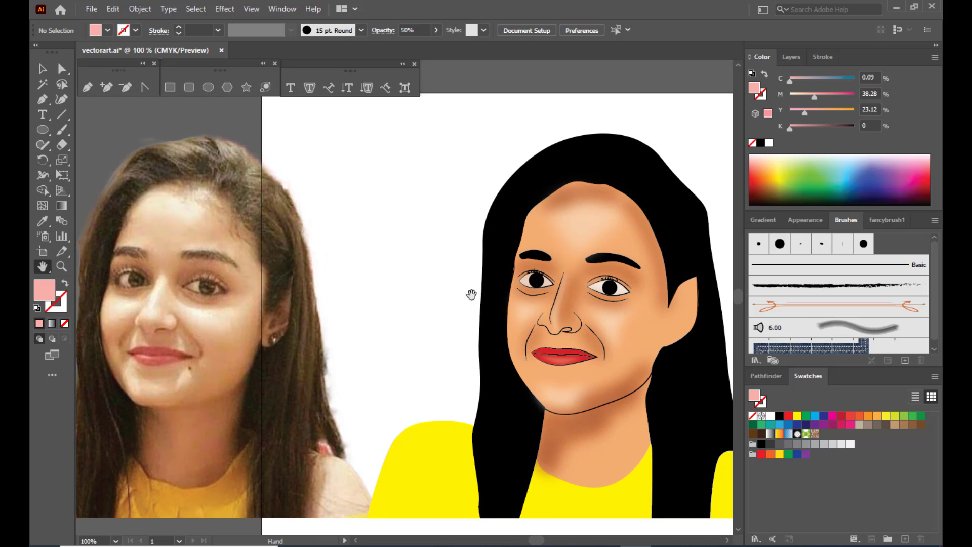
drag(465, 309, 436, 310)
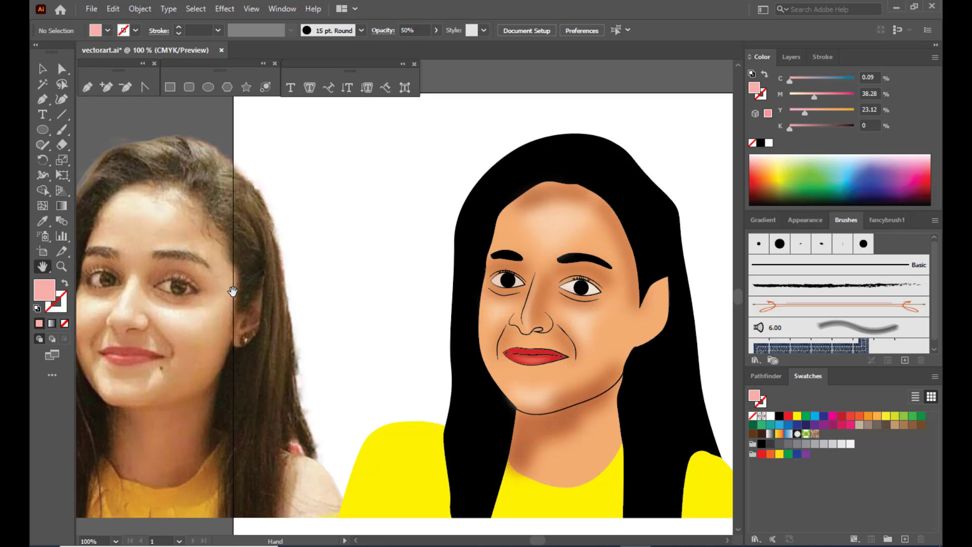
drag(388, 273, 317, 233)
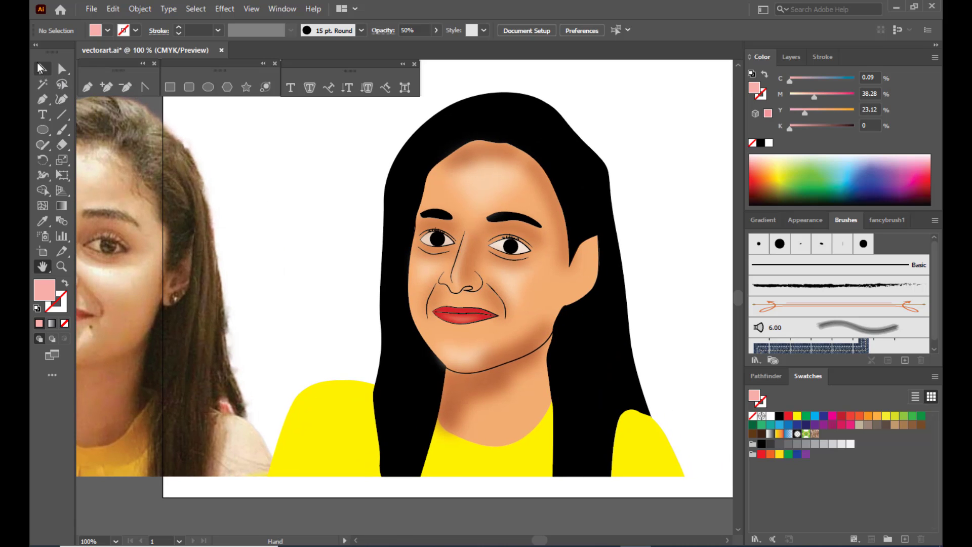
Unlock all the locked layers from highlights down to reference, and select the reference photo
click(42, 68)
click(791, 57)
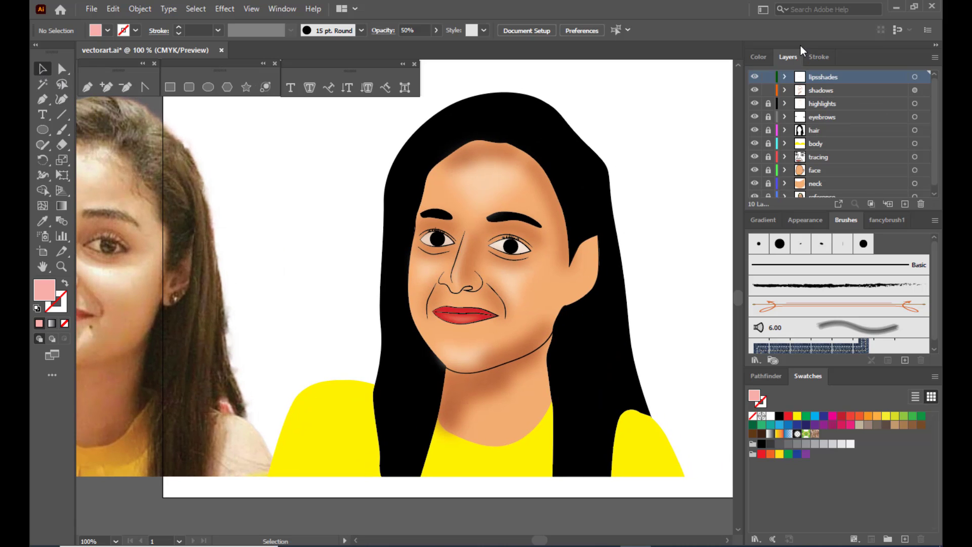
drag(769, 104, 770, 202)
click(308, 204)
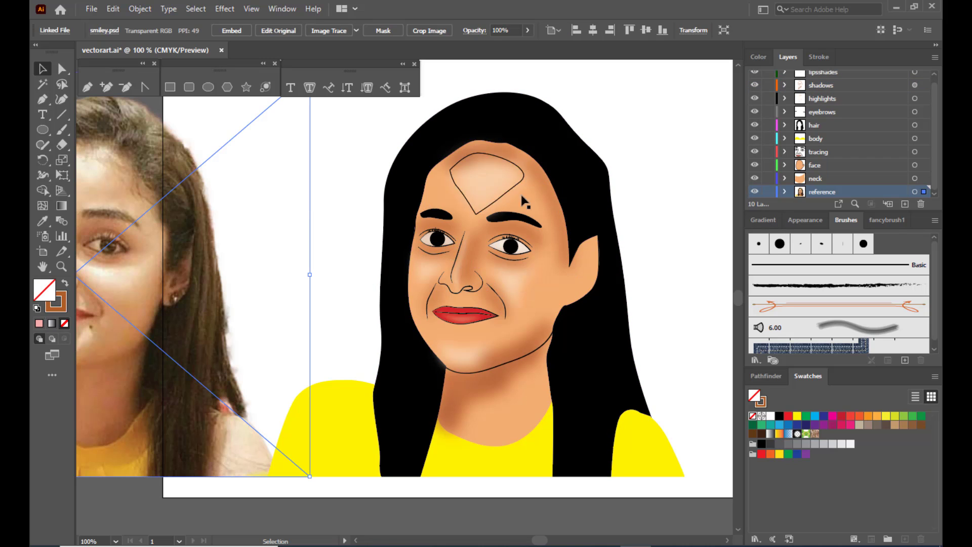
Nudge the black pupil of the portrait's left-hand eye slightly to the right within the eye, and deselect everything
click(688, 186)
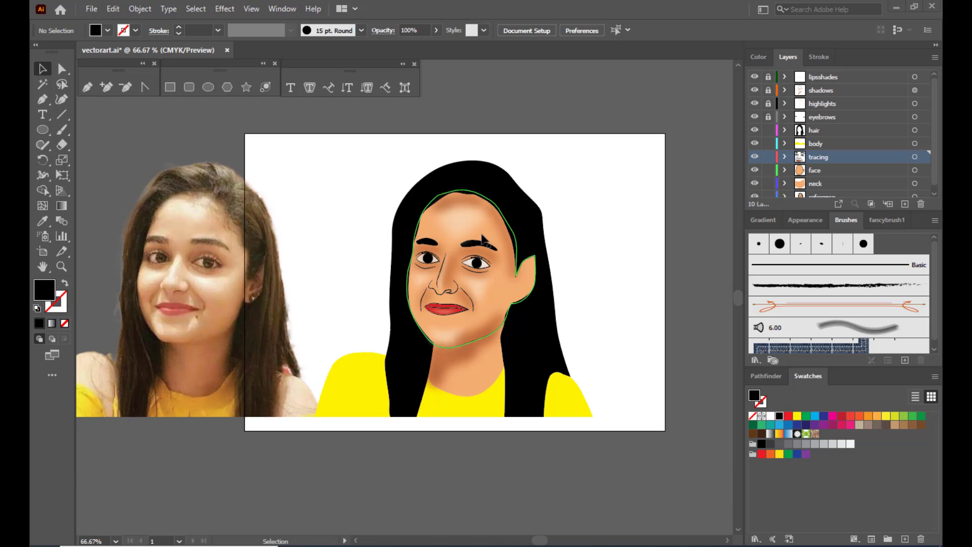
key(a)
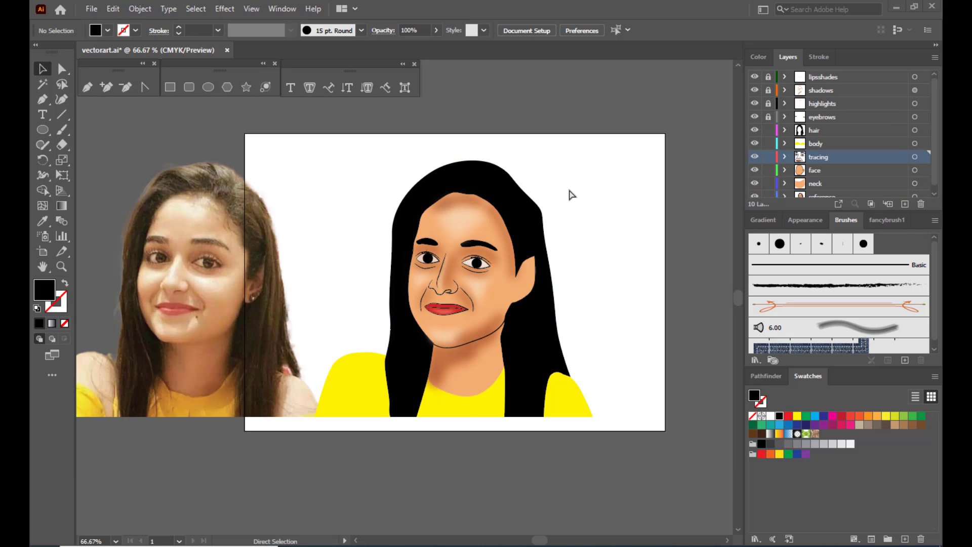
key(v)
scroll(633, 247, up, 2)
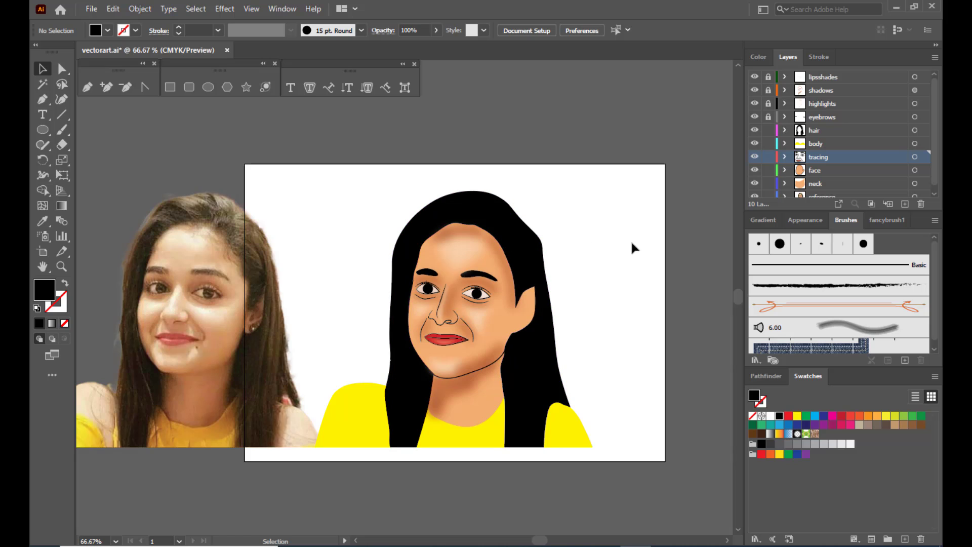
key(ctrl+plus)
key(ctrl+plus)
key(ctrl+plus)
key(ctrl+minus)
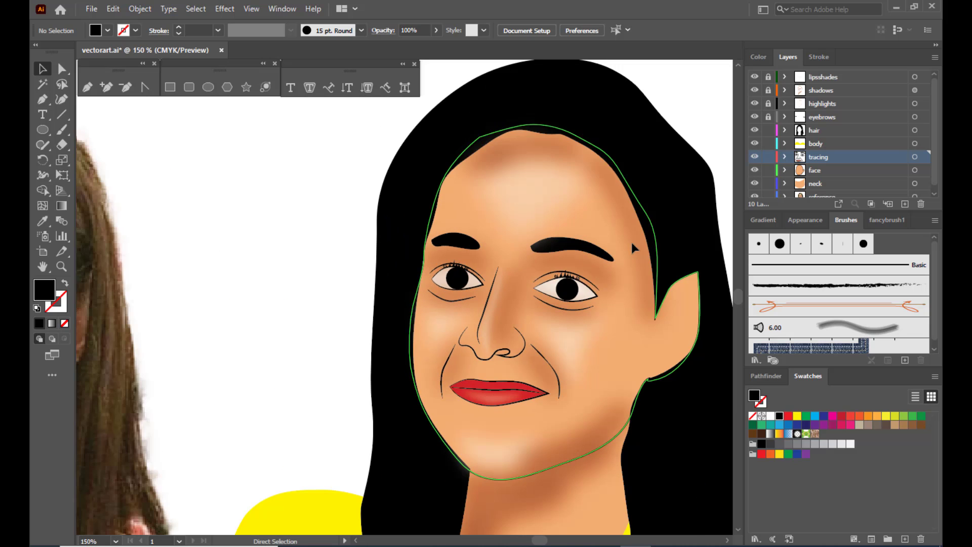
key(ctrl+minus)
key(ctrl+plus)
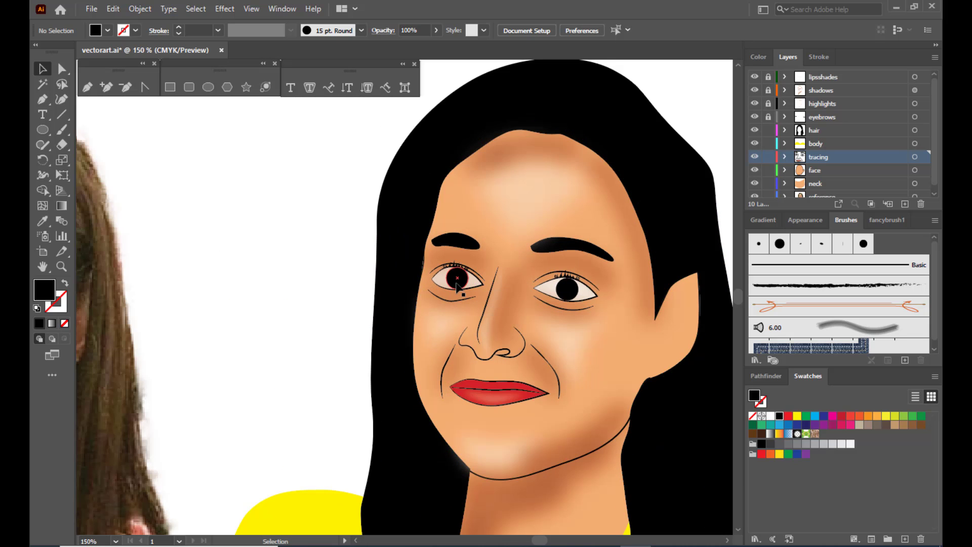
click(457, 287)
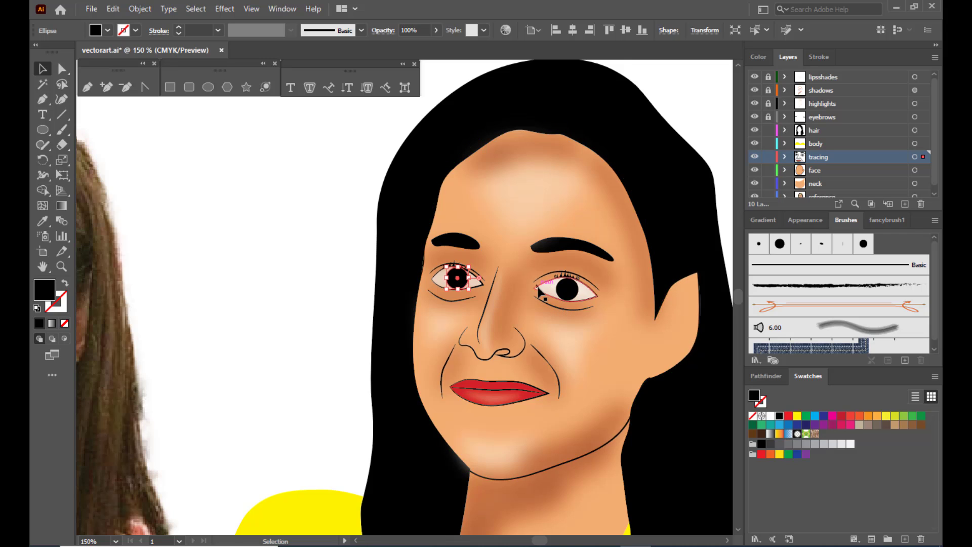
key(Right)
key(Right)
key(Right)
key(Right)
click(568, 290)
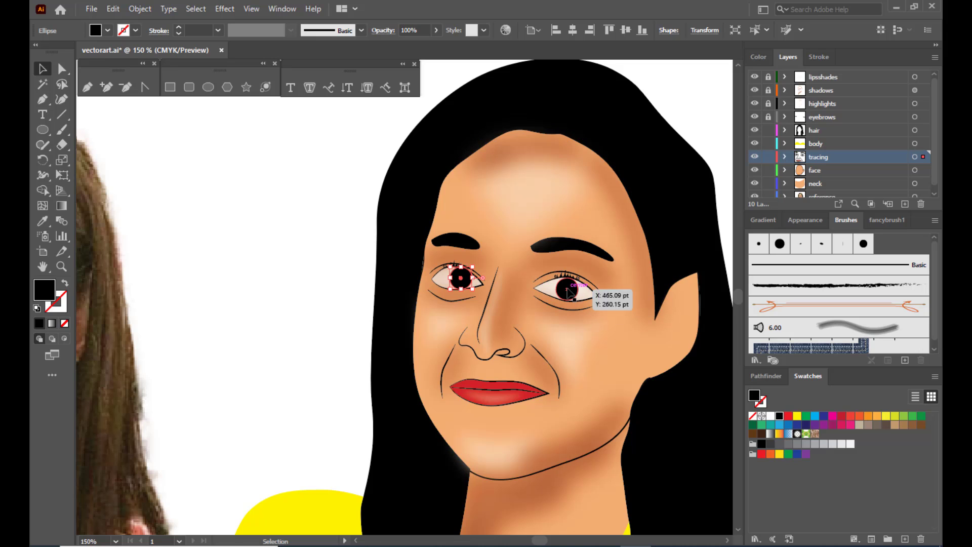
key(ctrl+minus)
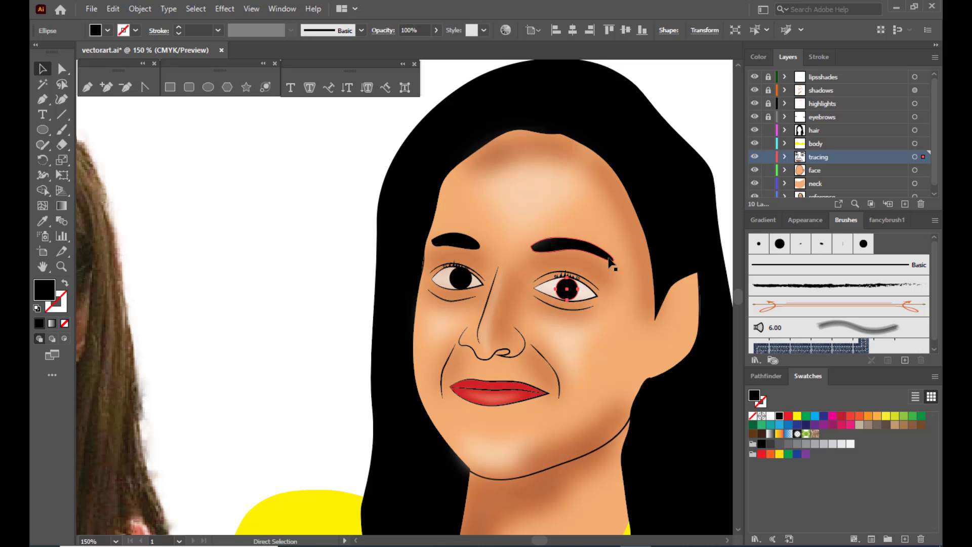
key(ctrl+minus)
key(v)
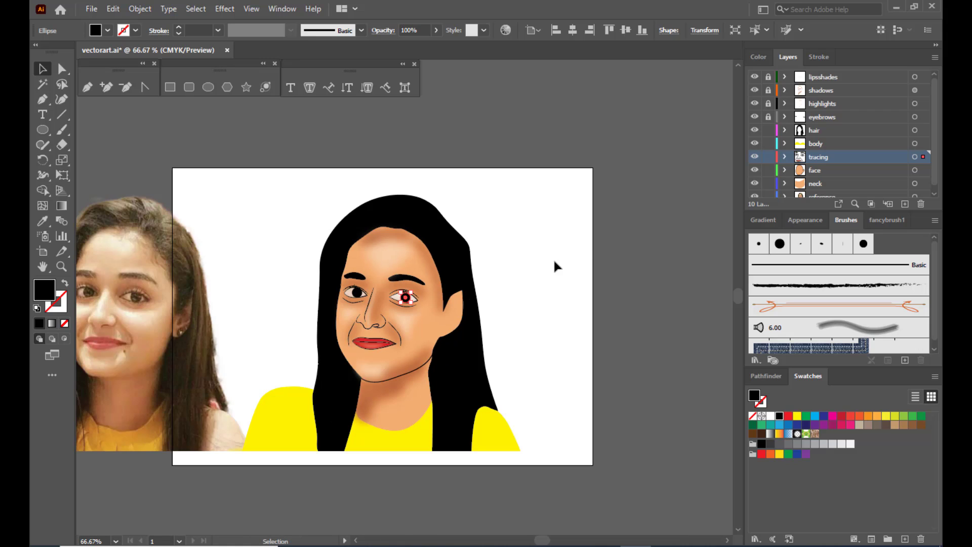
click(554, 265)
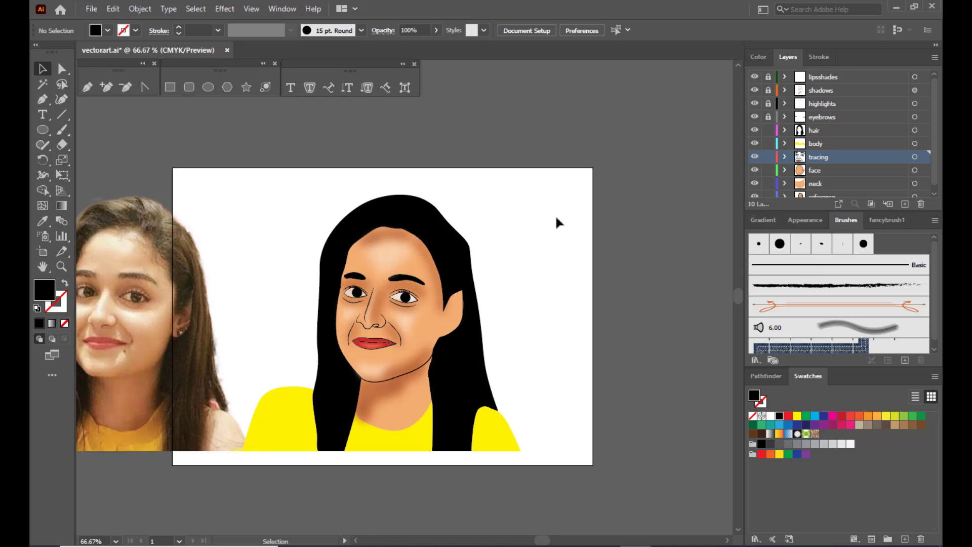
Scale the left-hand eye's black pupil down slightly in proportion, and deselect it
key(space)
drag(556, 221, 649, 217)
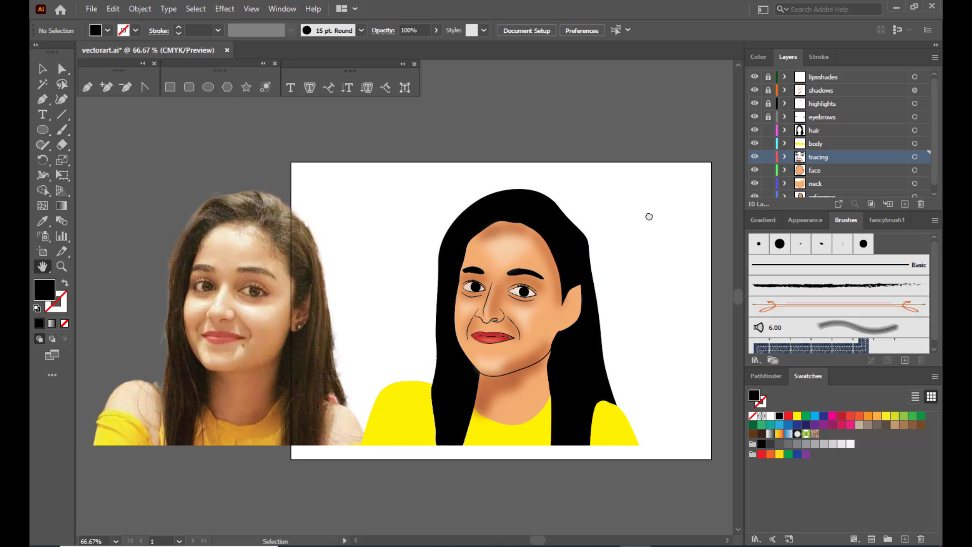
key(ctrl+plus)
key(ctrl+plus)
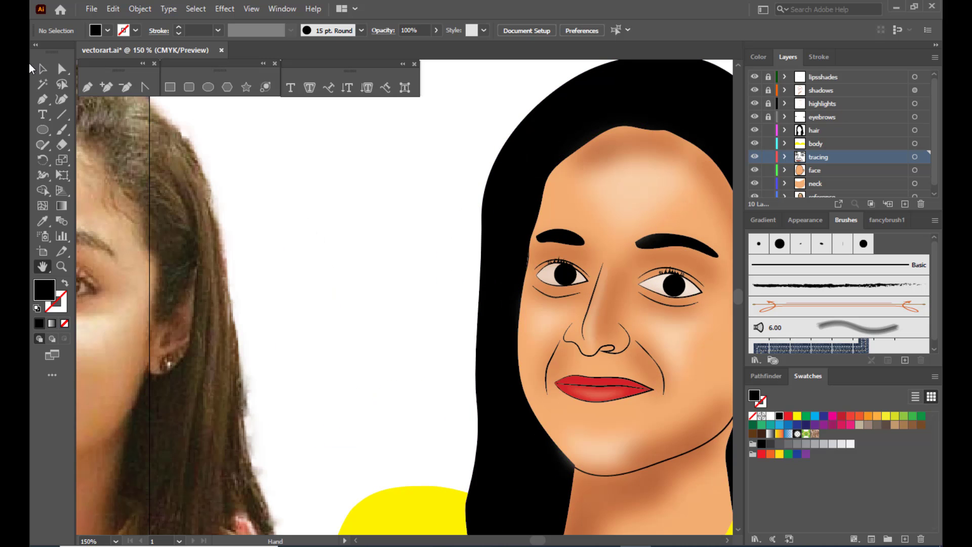
click(565, 274)
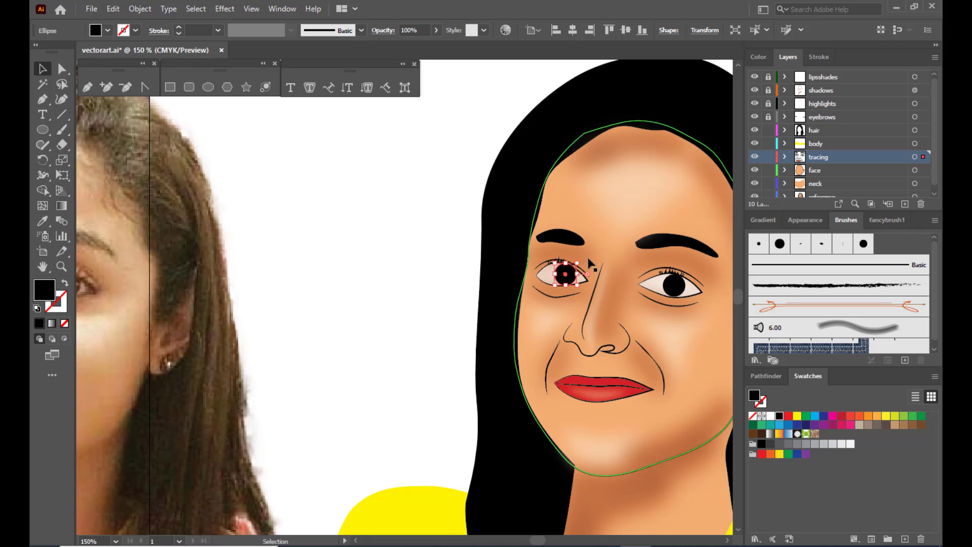
key(ctrl+plus)
key(ctrl+plus)
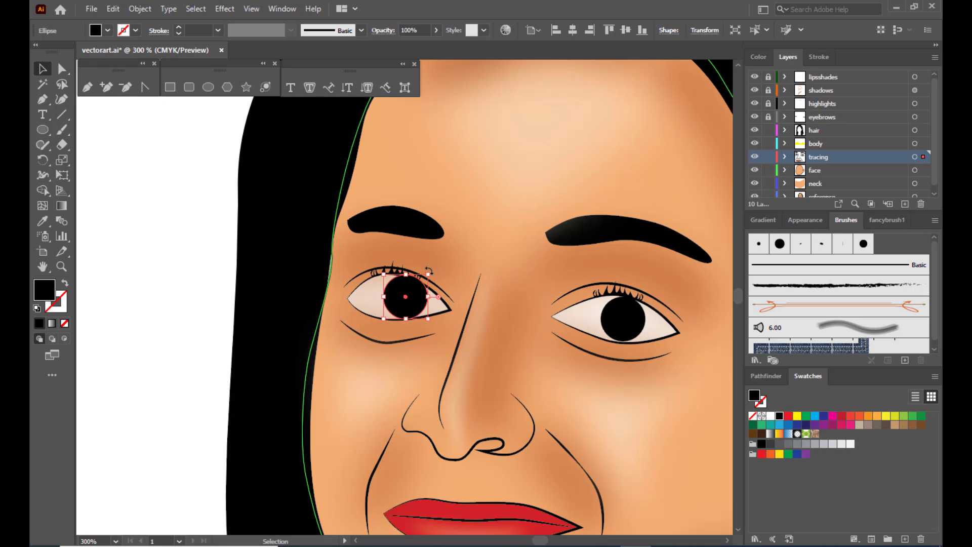
key(alt+shift)
drag(429, 273, 418, 296)
click(172, 175)
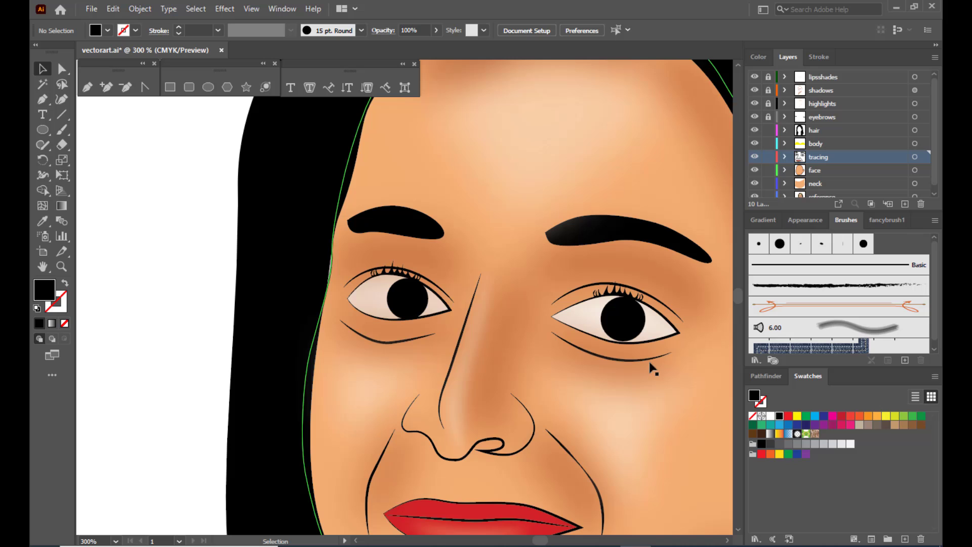
Scale the right-hand eye's black pupil proportionally to about 19 pt across, and deselect everything
click(621, 334)
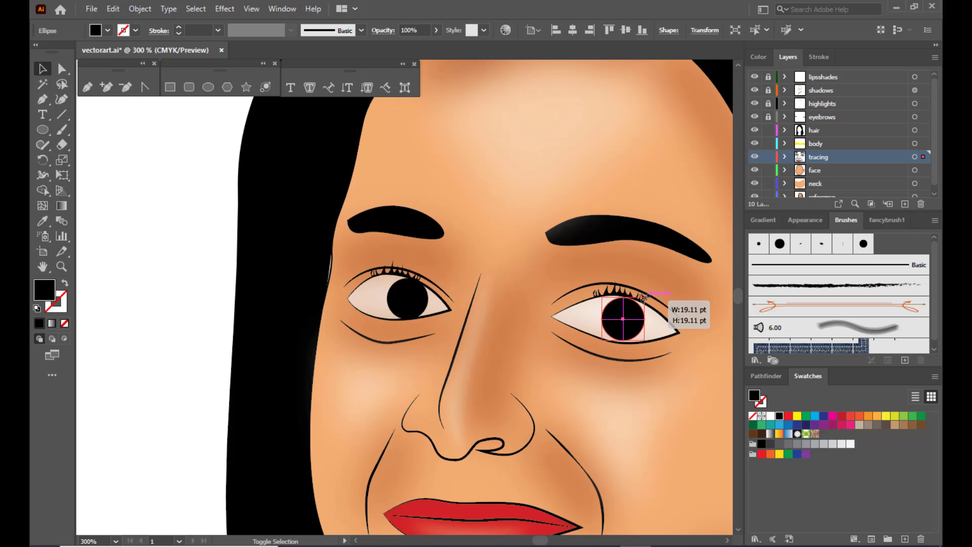
key(ctrl+equal)
click(514, 260)
key(ctrl+minus)
key(ctrl+minus)
key(ctrl+minus)
key(ctrl+minus)
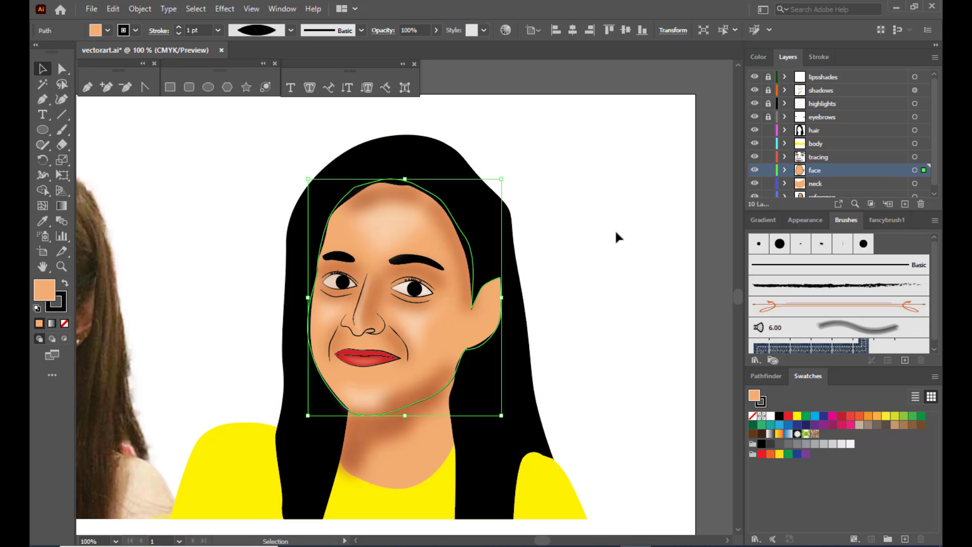
click(616, 231)
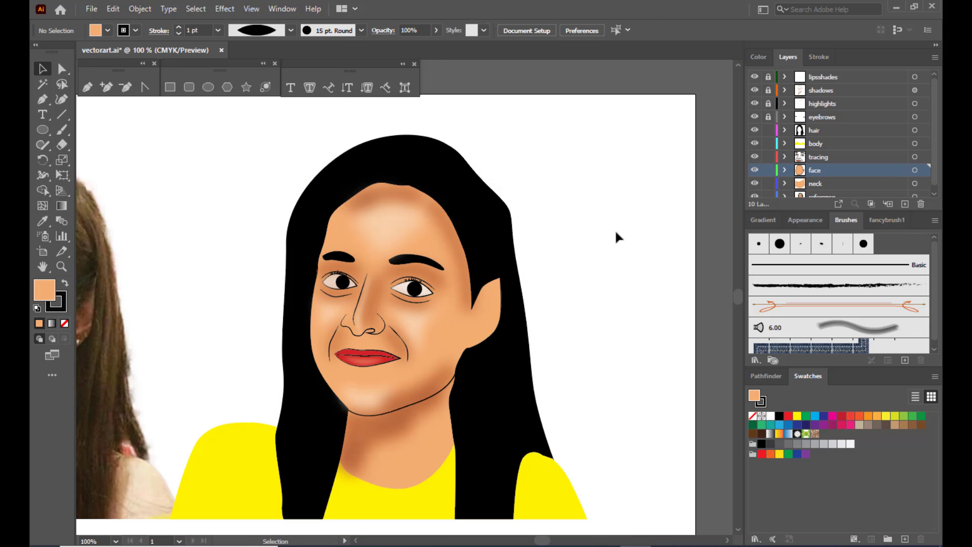
key(ctrl+minus)
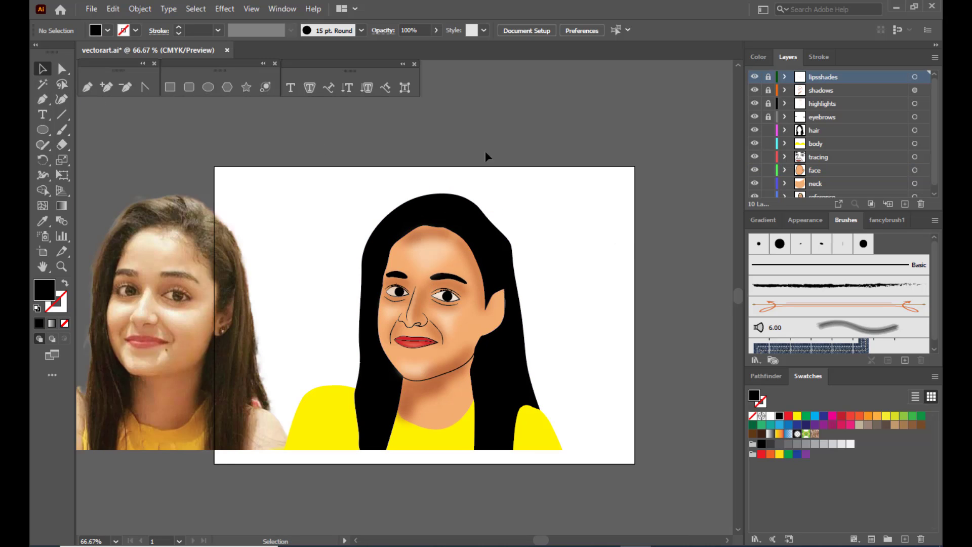
Create a new layer above lipsshades and name it reflections
key(ctrl+plus)
key(ctrl+plus)
key(ctrl+plus)
key(ctrl+plus)
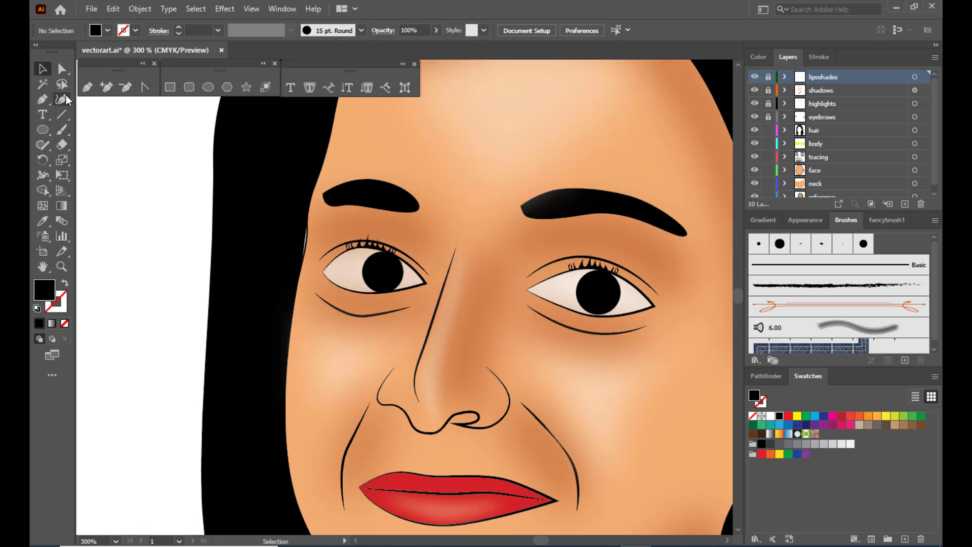
click(87, 88)
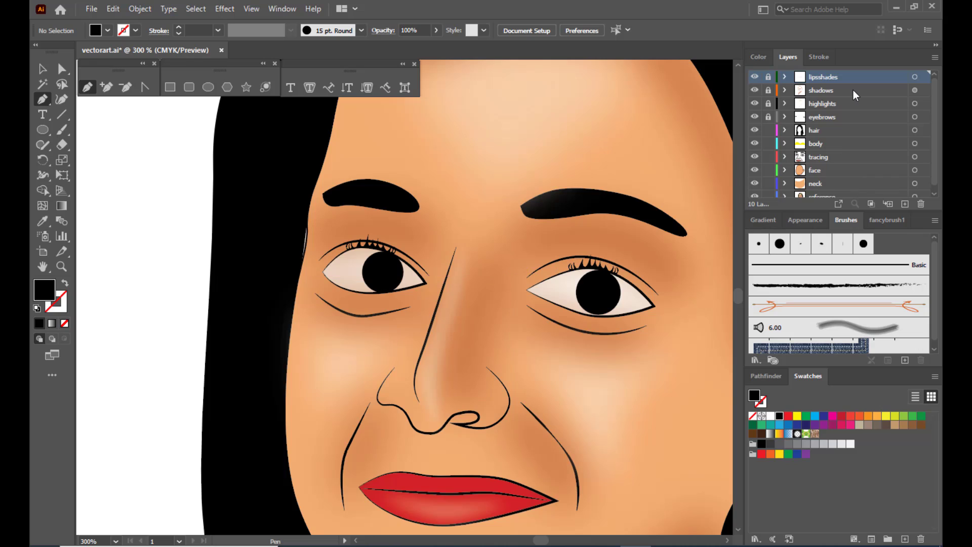
click(904, 203)
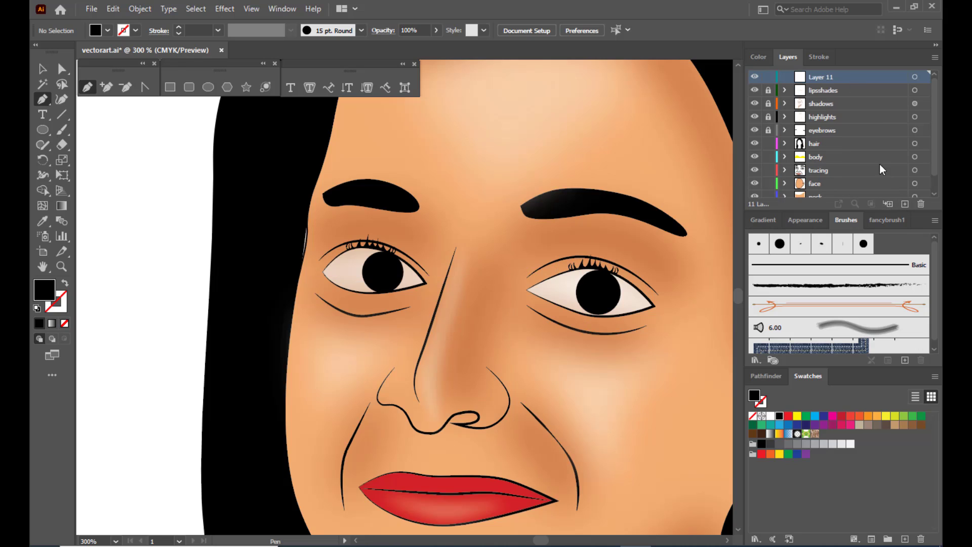
double_click(827, 77)
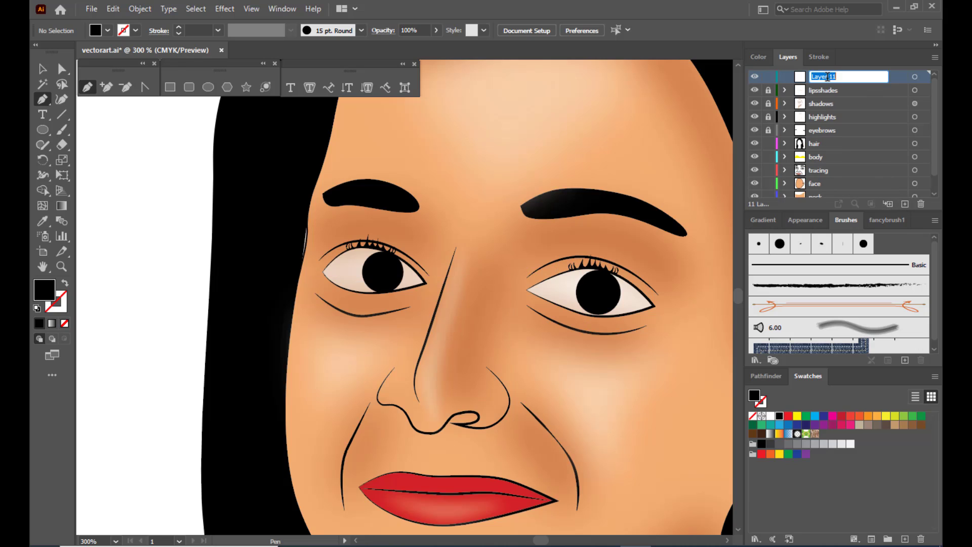
text(reflections)
key(Return)
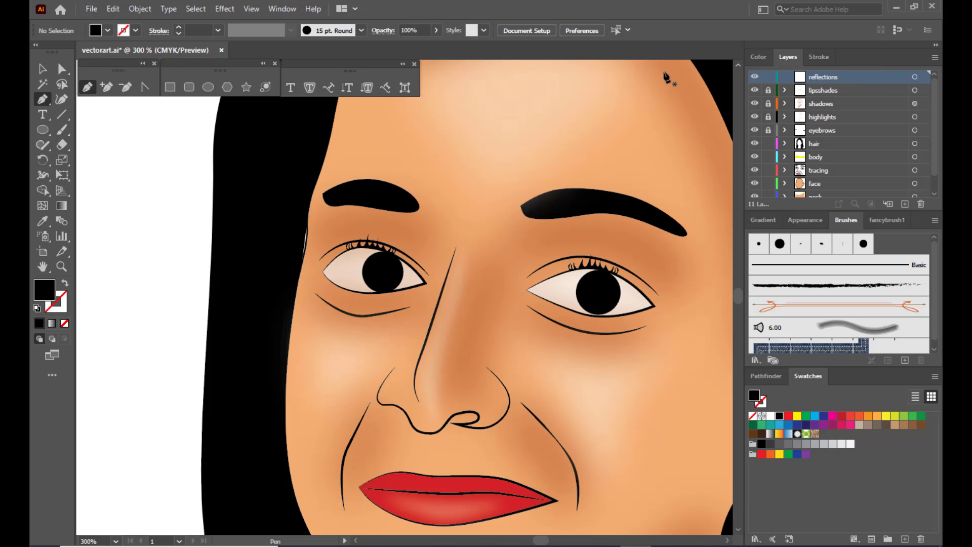
Draw a closed crescent-shaped reflection with the Pen tool along the left edge of the left-hand pupil, and fill it white
key(ctrl+plus)
key(ctrl+plus)
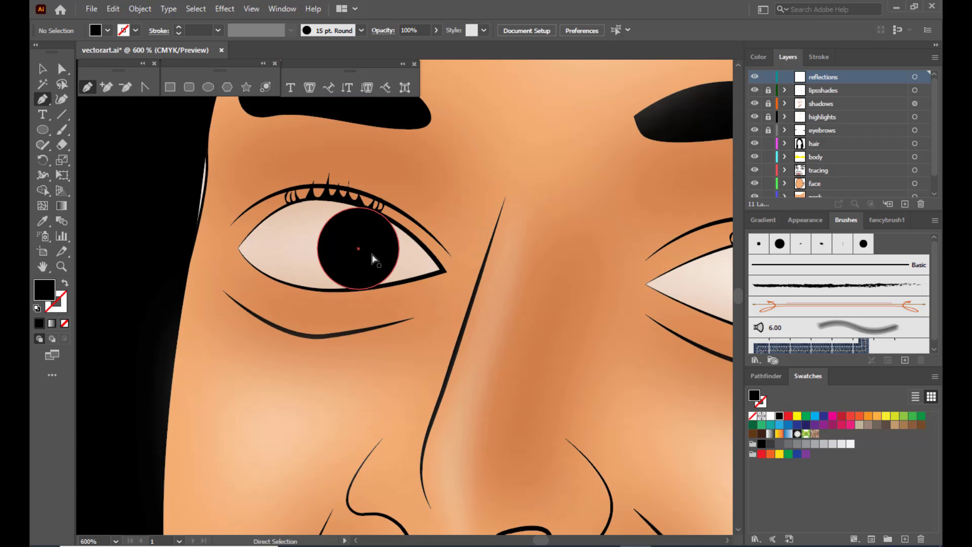
drag(348, 221, 327, 256)
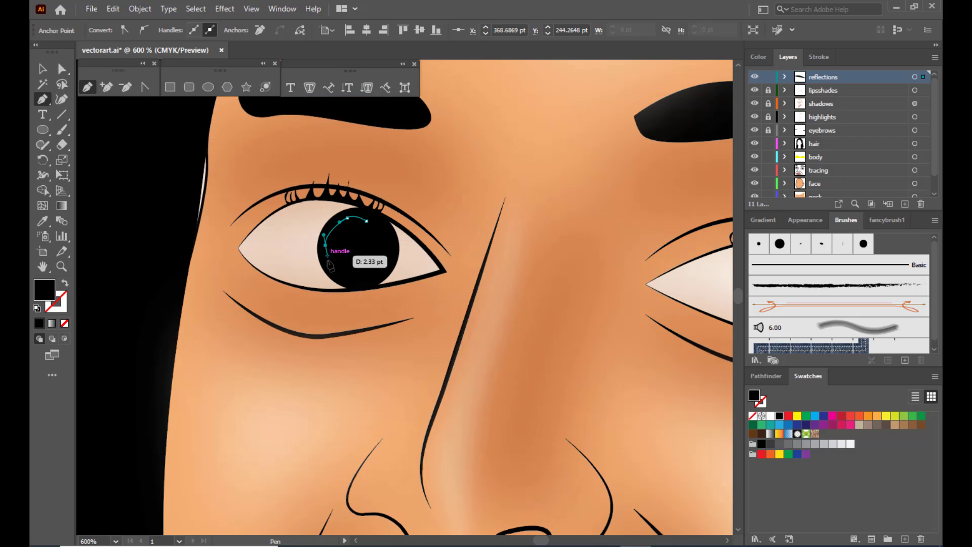
click(346, 278)
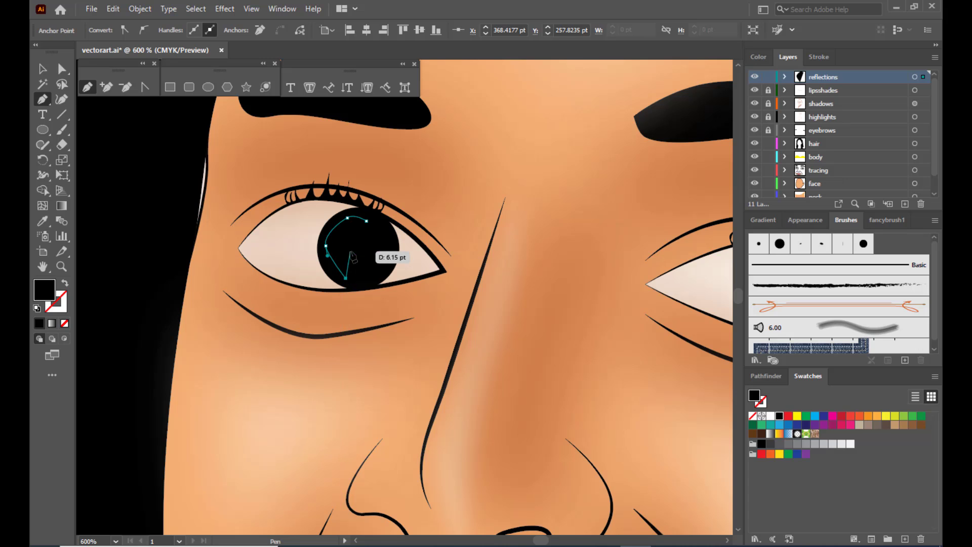
drag(346, 239, 357, 229)
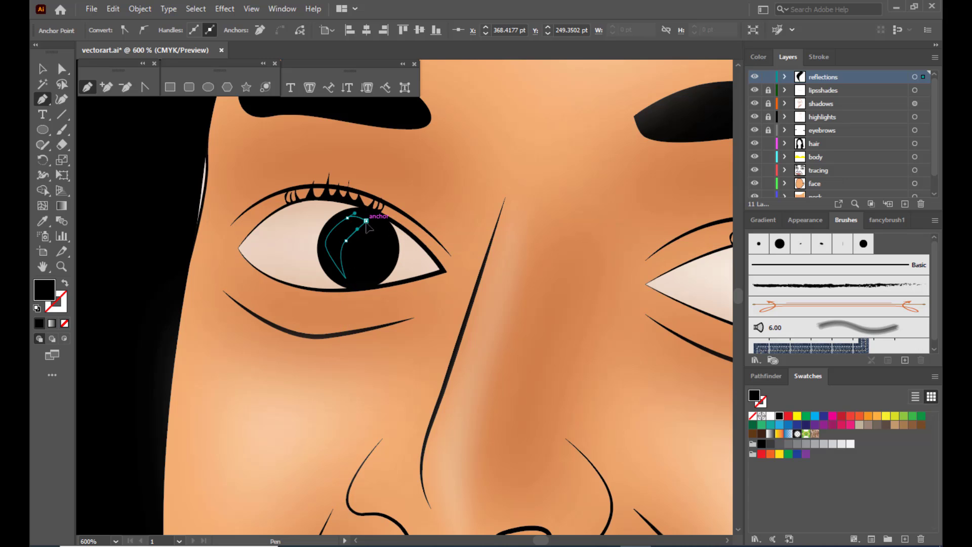
click(42, 69)
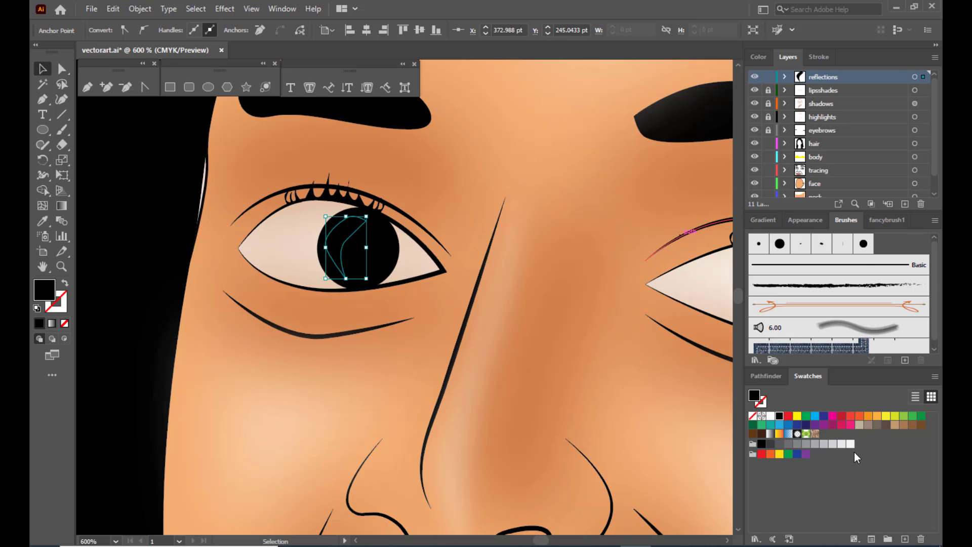
click(771, 415)
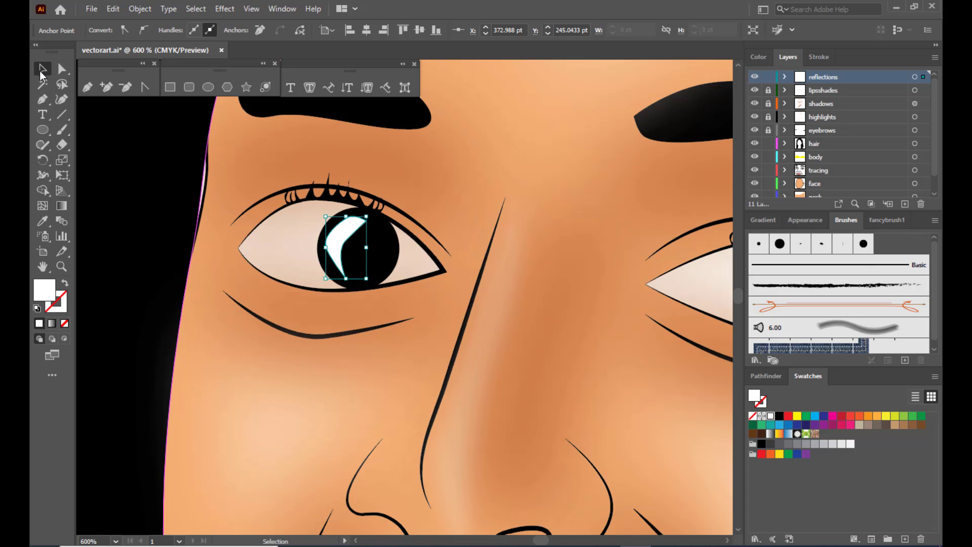
Scale the white crescent down so it sits inside the upper left part of the left-hand pupil
click(42, 71)
drag(368, 216, 344, 225)
key(ctrl+z)
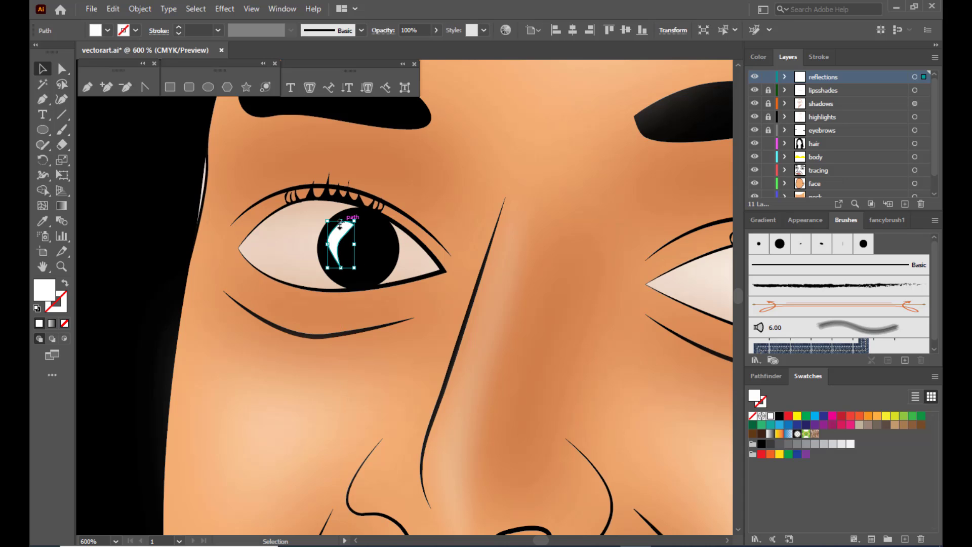
click(133, 188)
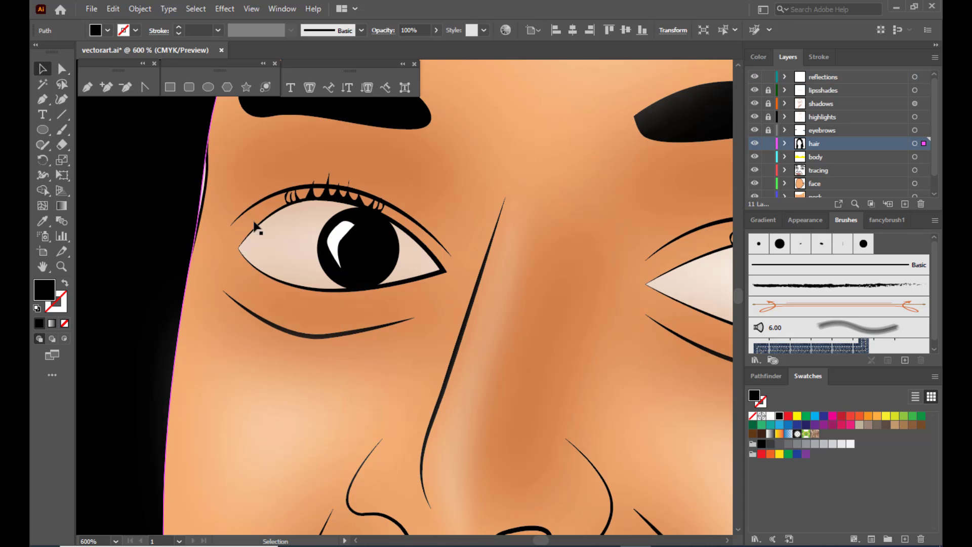
Apply a Gaussian Blur with a radius of about 3.14 pixels to the white crescent in the left-hand pupil
click(345, 230)
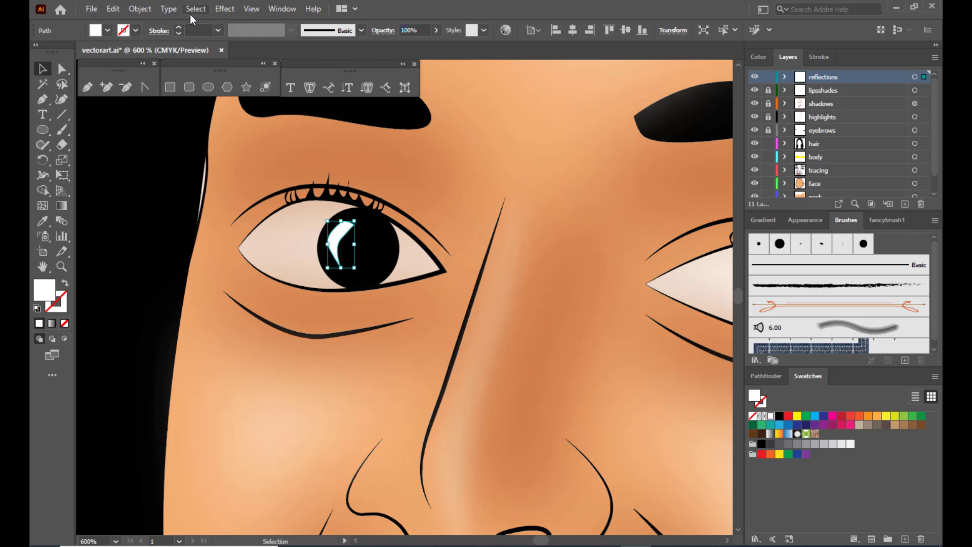
click(224, 9)
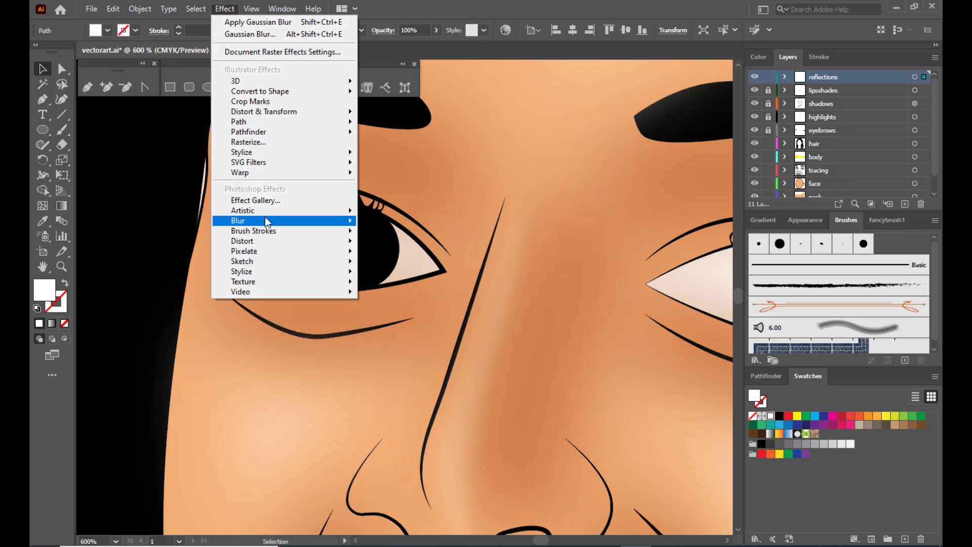
mouse_move(264, 221)
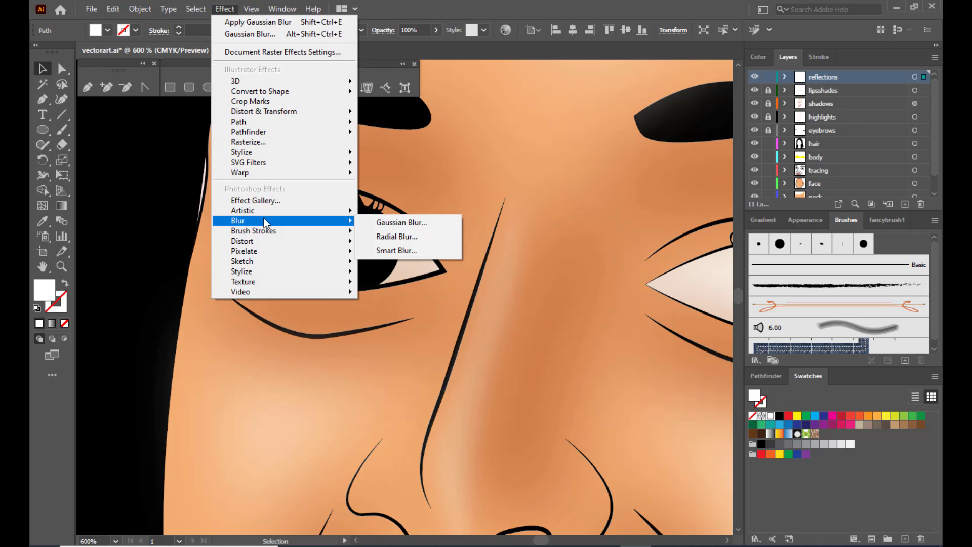
click(402, 223)
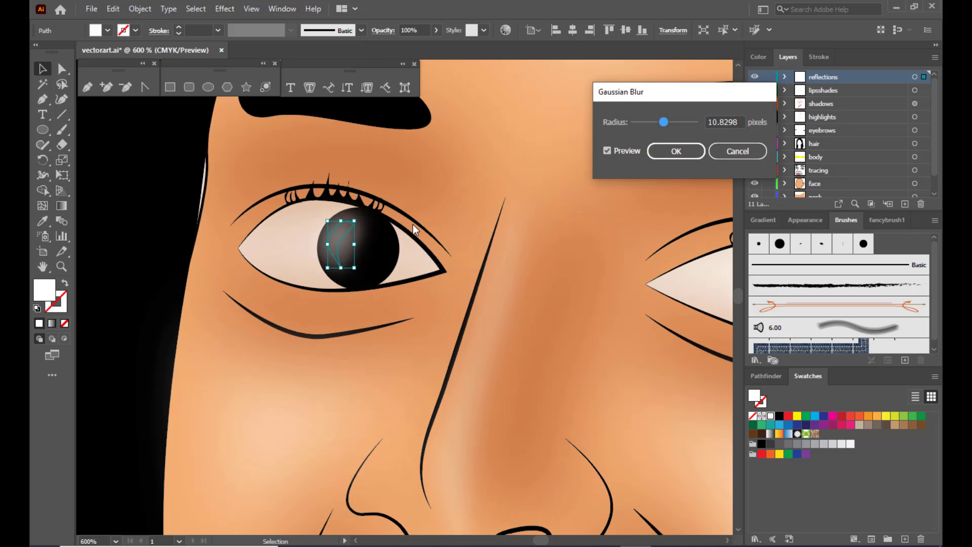
drag(661, 122, 642, 123)
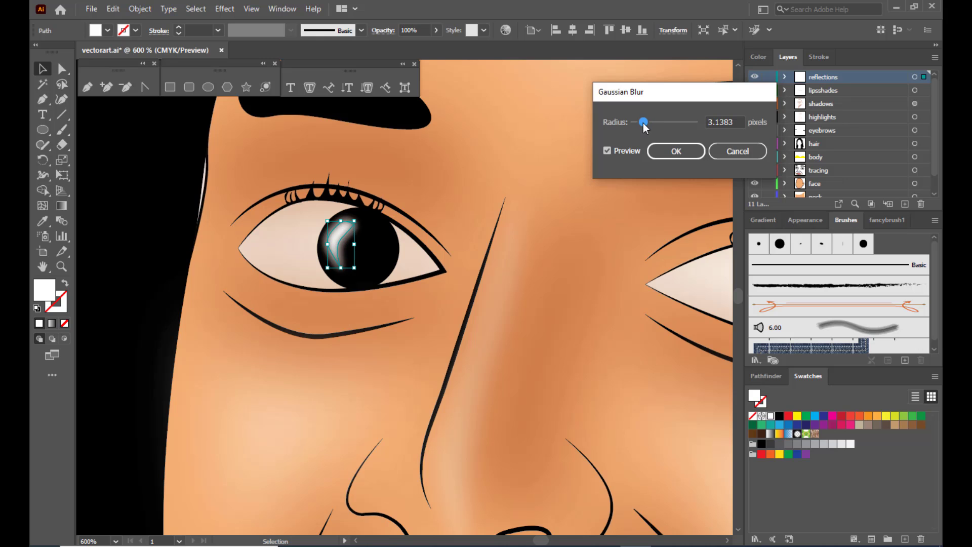
click(655, 150)
click(499, 169)
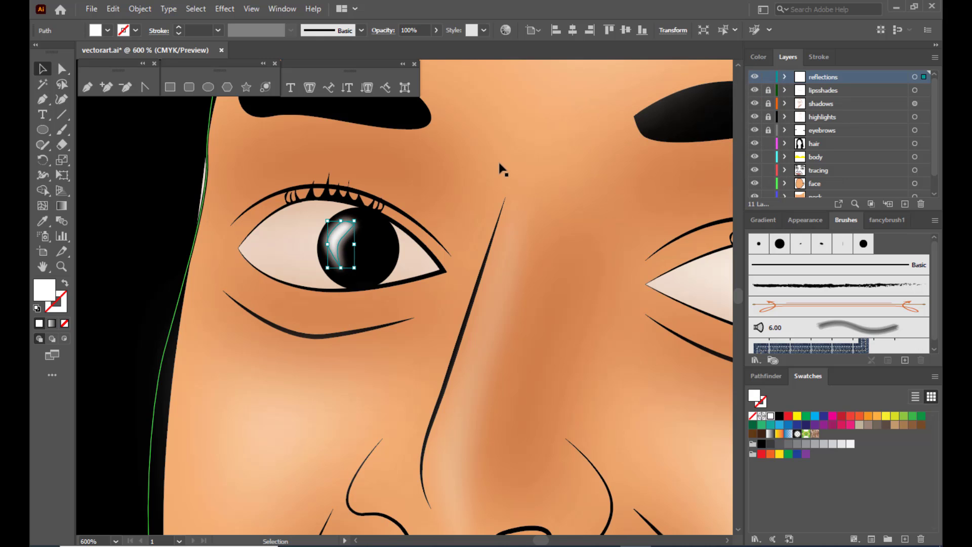
Give the blurred crescent in the left-hand pupil the Screen blend mode and 43% opacity
click(337, 236)
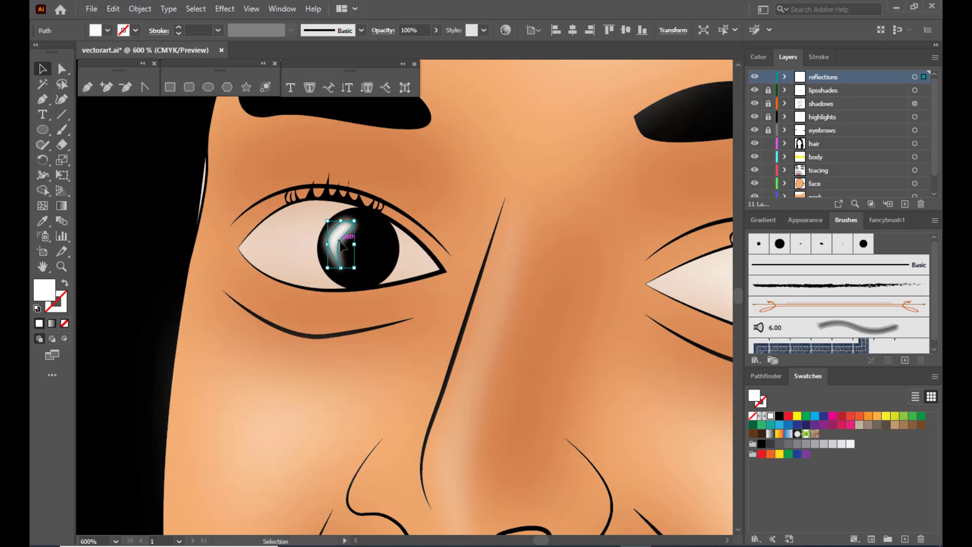
click(435, 31)
drag(426, 45, 423, 44)
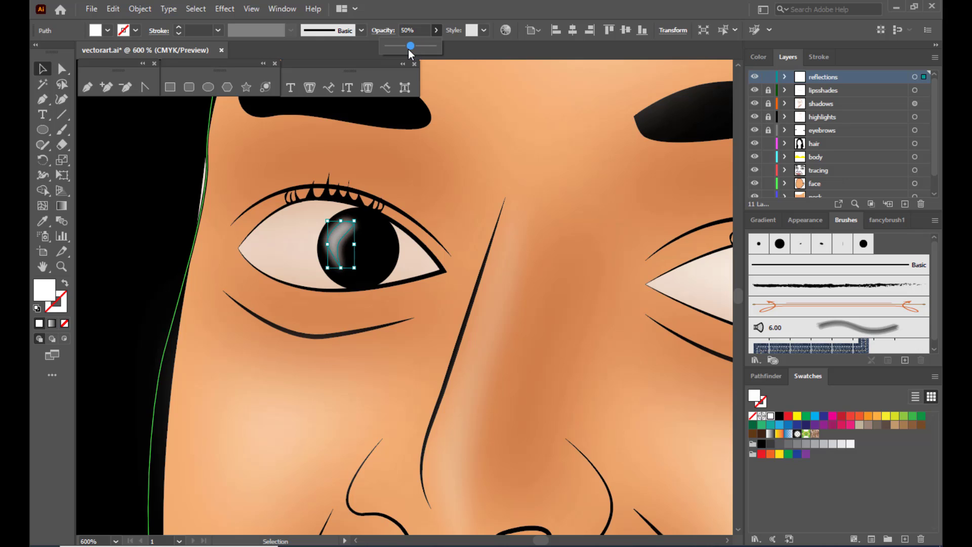
drag(409, 50, 413, 50)
click(387, 28)
click(285, 53)
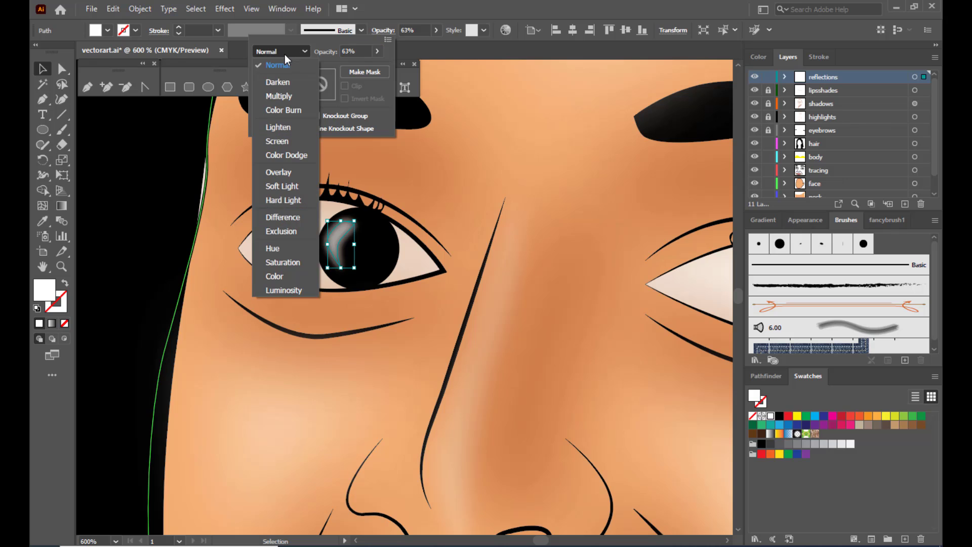
click(284, 144)
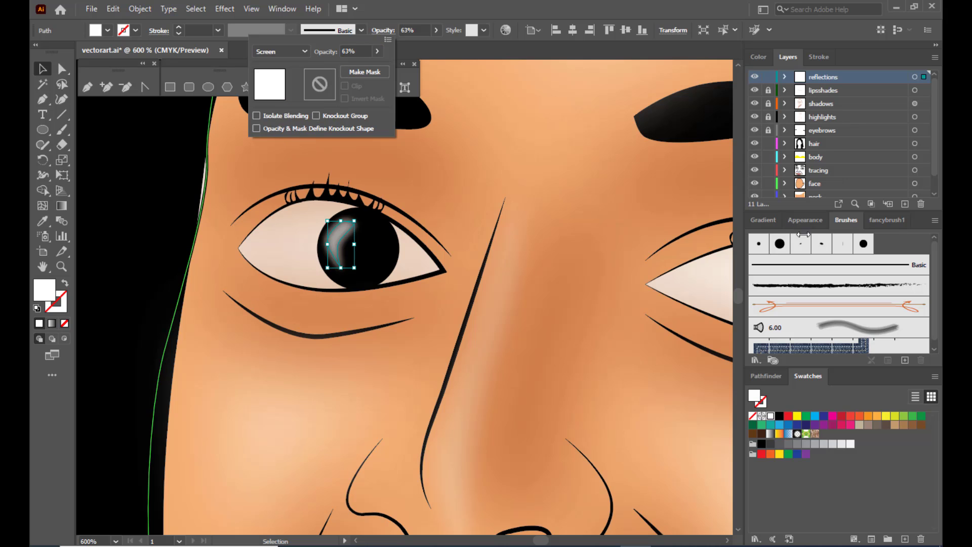
click(378, 51)
drag(356, 68, 348, 71)
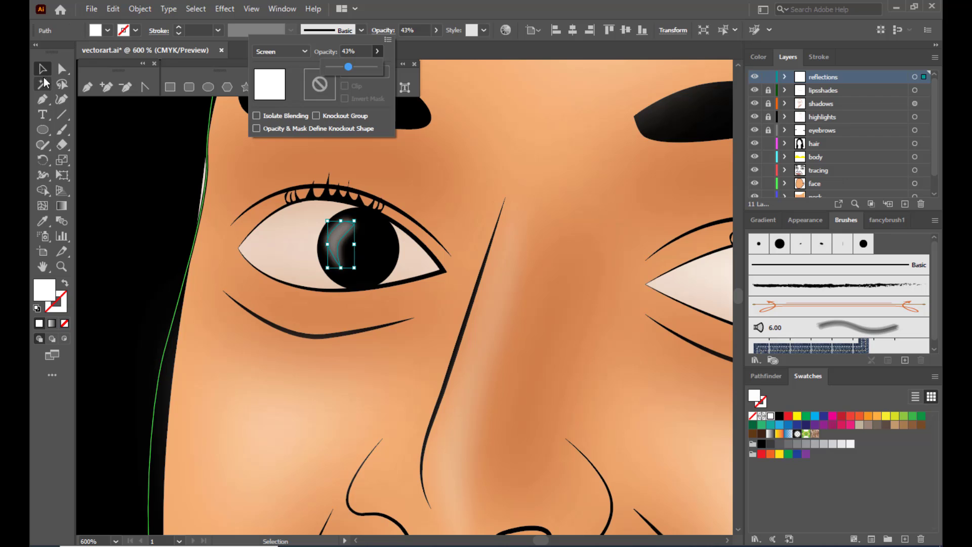
click(482, 209)
click(498, 172)
click(557, 127)
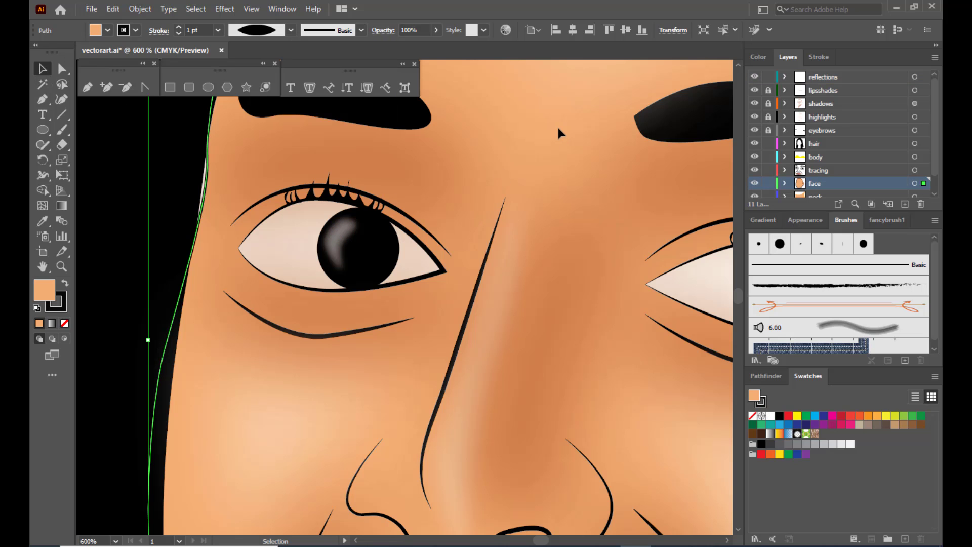
Lower the opacity of the left-hand pupil's crescent reflection to 25%
key(ctrl+minus)
key(ctrl+minus)
key(ctrl+minus)
key(ctrl+minus)
key(v)
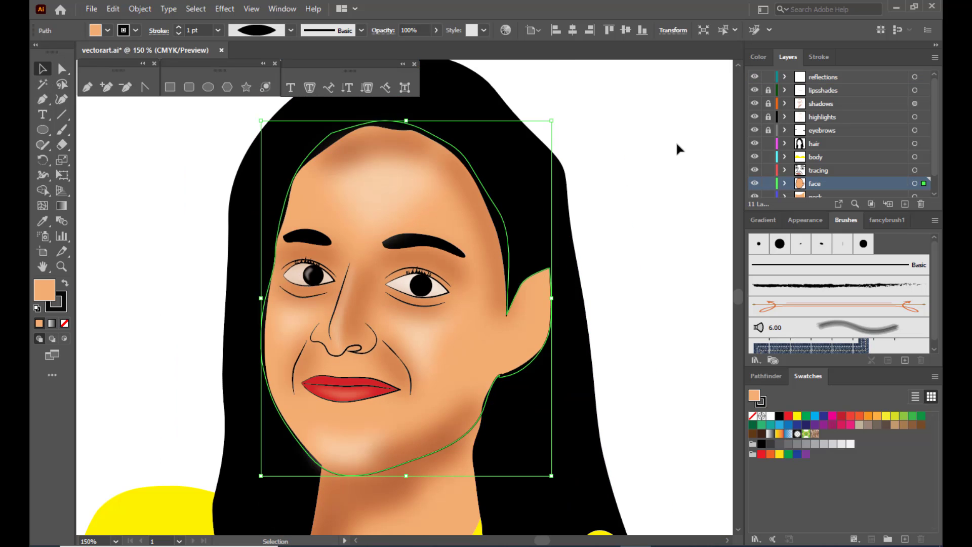
click(675, 141)
click(304, 274)
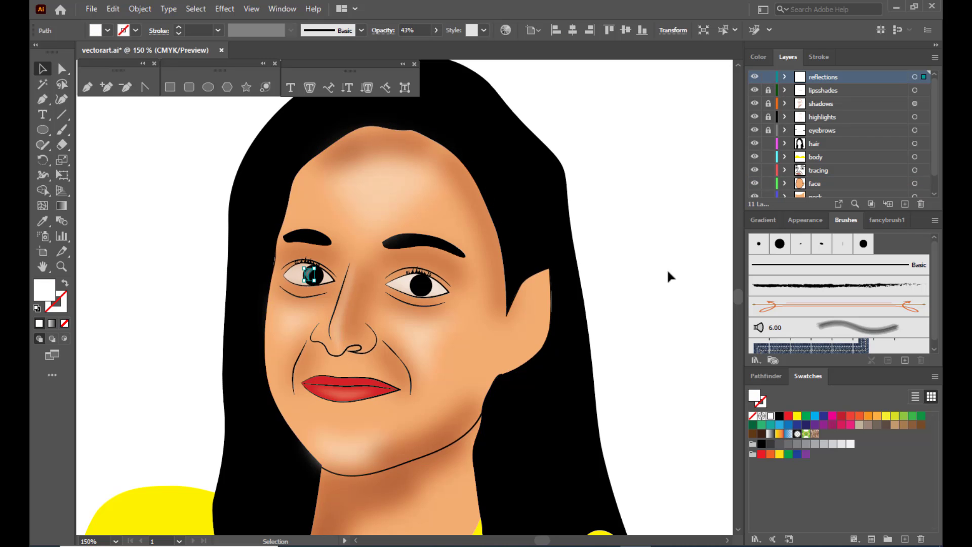
key(a)
key(ctrl+plus)
key(ctrl+plus)
key(ctrl+plus)
key(ctrl+plus)
key(v)
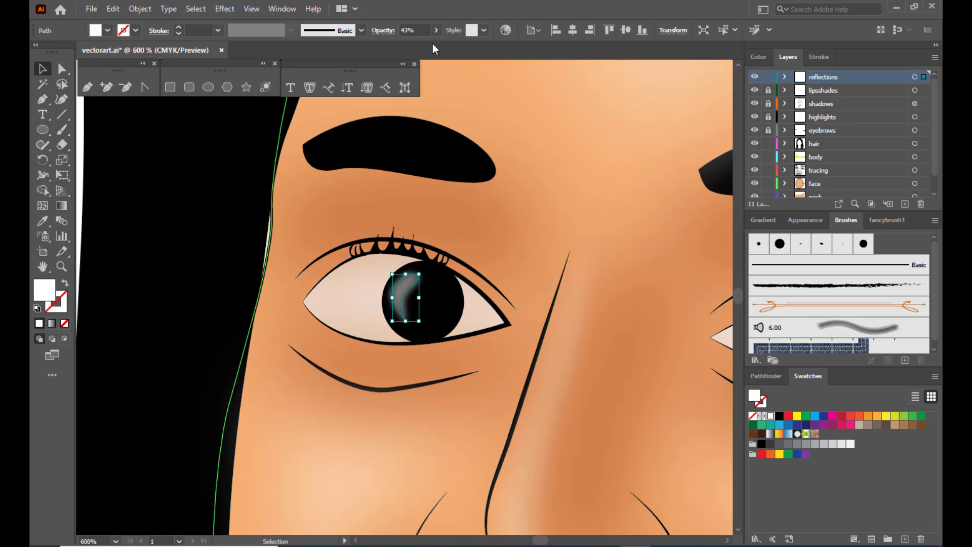
click(435, 31)
drag(407, 46, 401, 45)
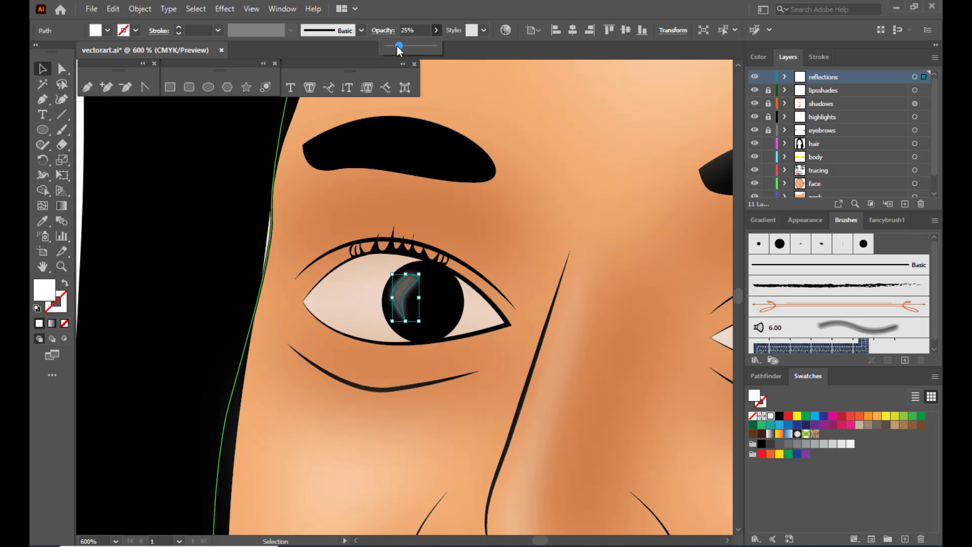
click(535, 121)
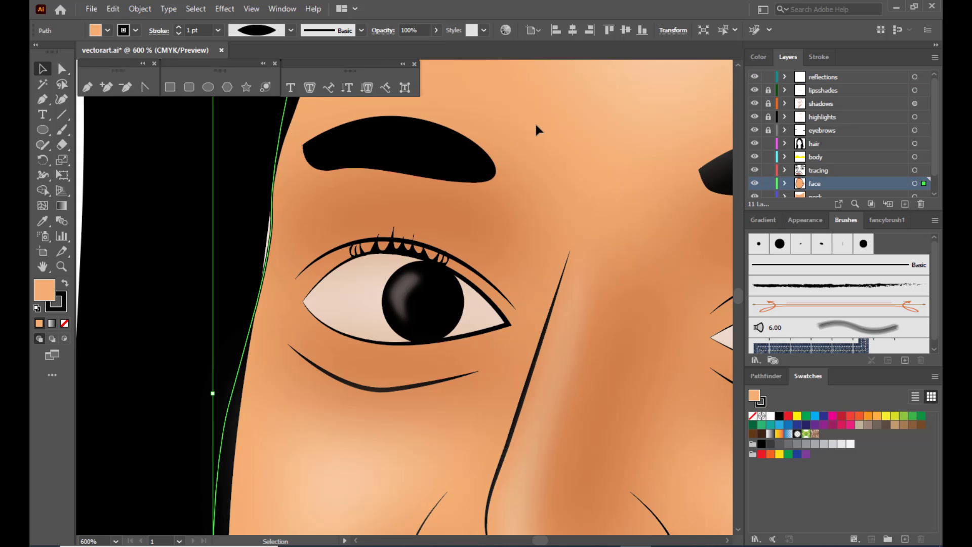
Duplicate the crescent reflection, place the copy along the left side of the right-hand pupil, and lock the reflections layer
click(405, 295)
scroll(405, 295, down, 3)
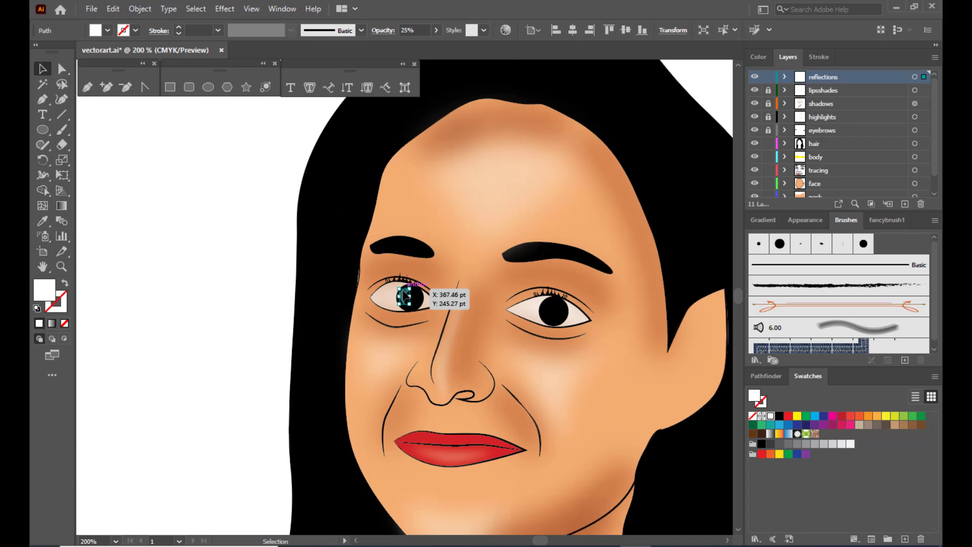
key(a)
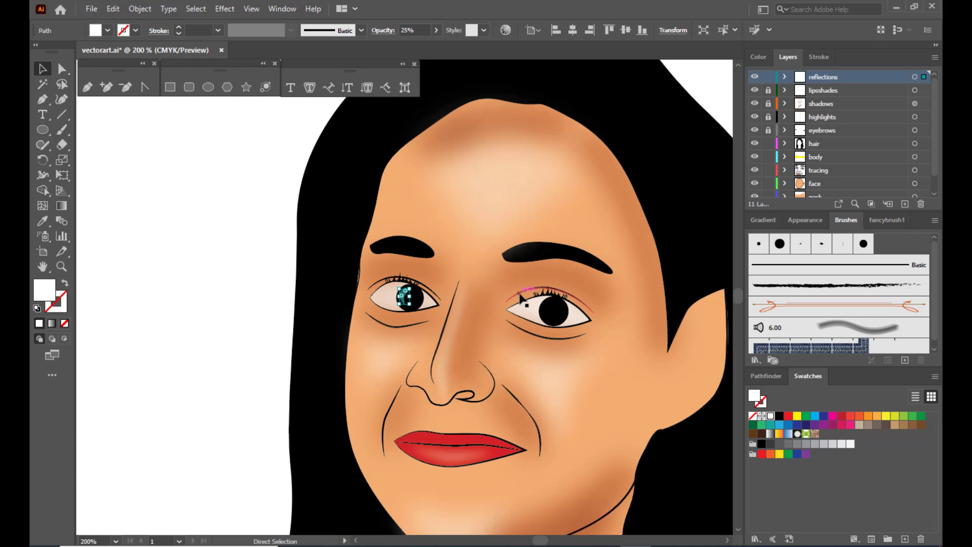
key(ctrl+plus)
key(ctrl+plus)
key(ctrl+plus)
drag(413, 294, 628, 298)
key(ctrl+minus)
key(ctrl+minus)
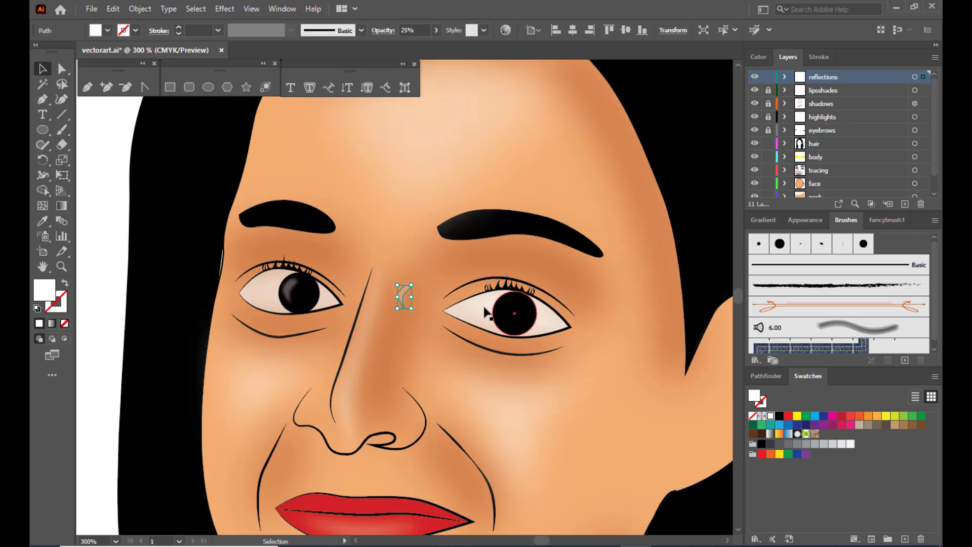
drag(400, 291, 508, 313)
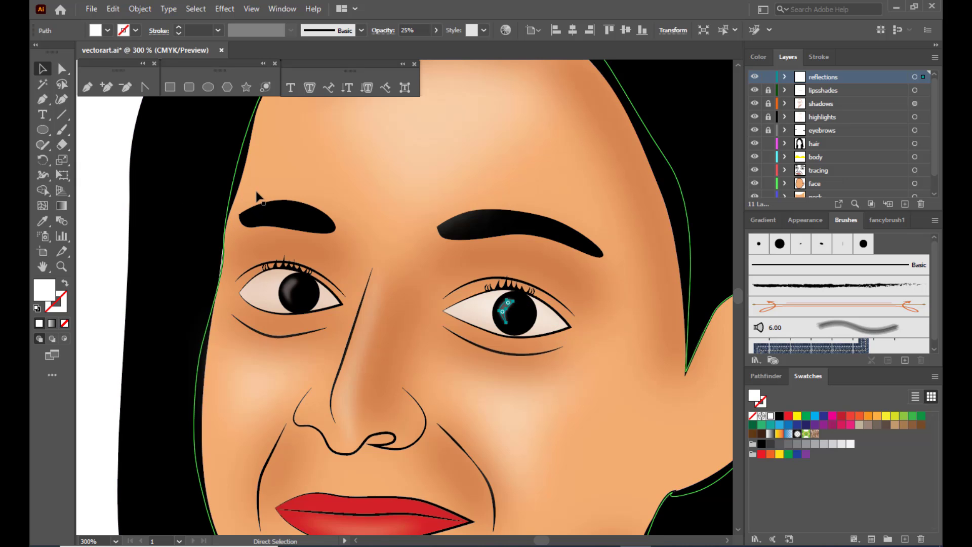
key(ctrl+minus)
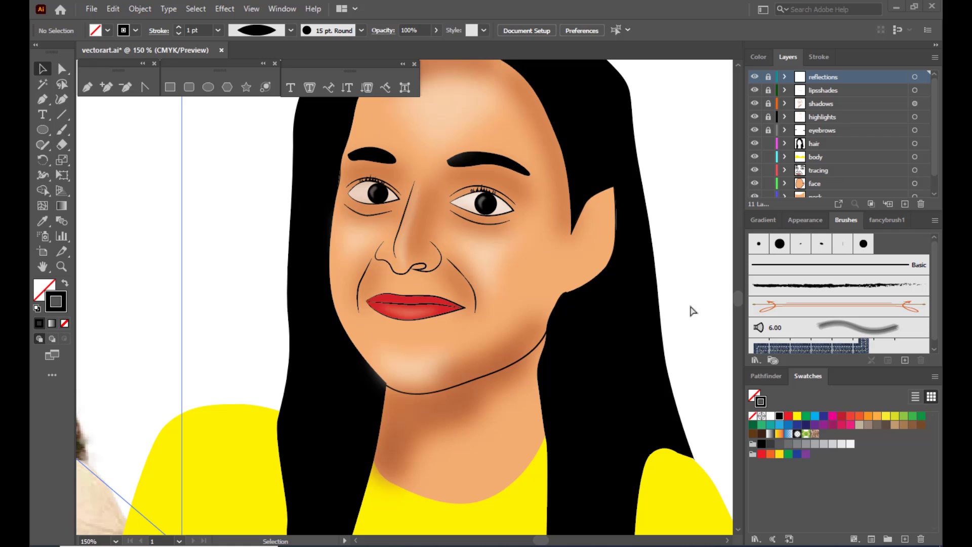
Set the Pen tool's stroke color to dark red 84091E for shading the lips
key(a)
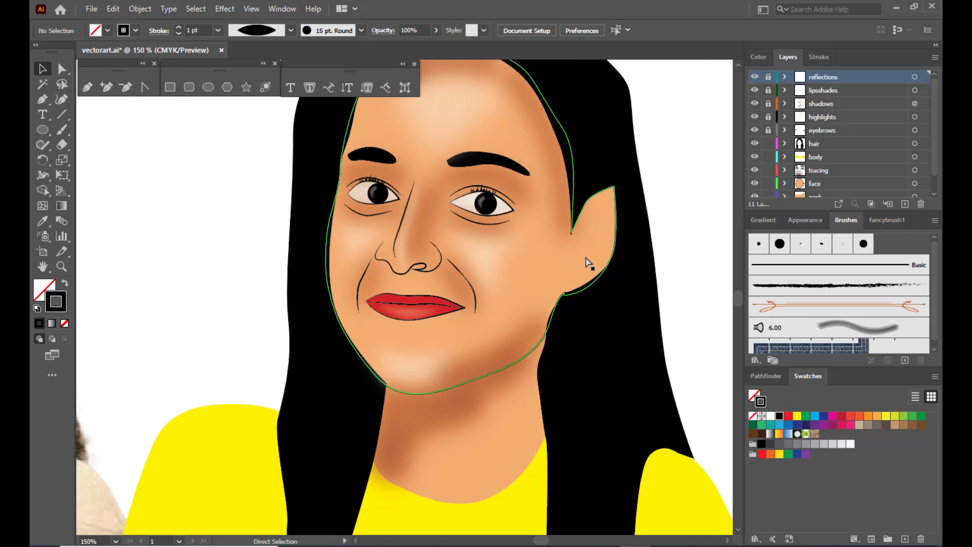
key(ctrl+equal)
key(ctrl+equal)
key(ctrl+equal)
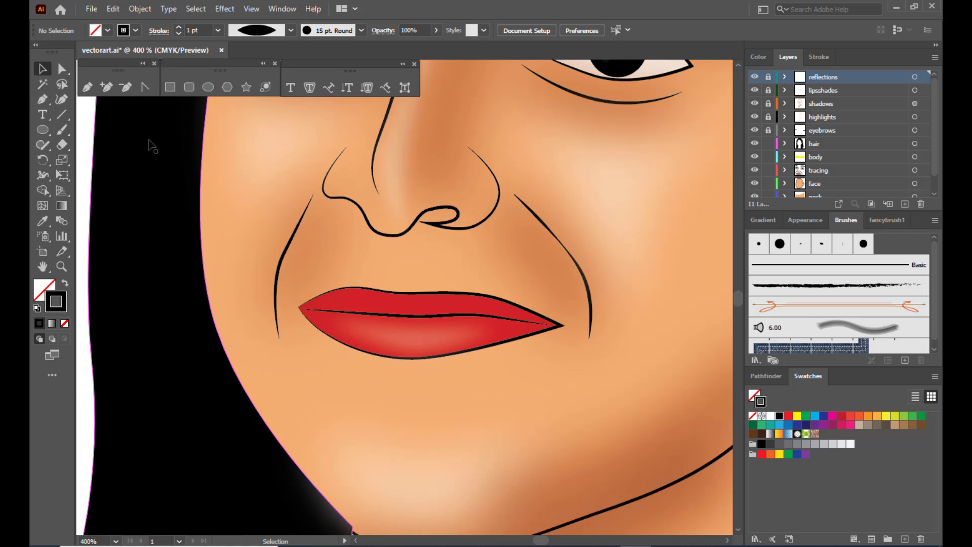
key(p)
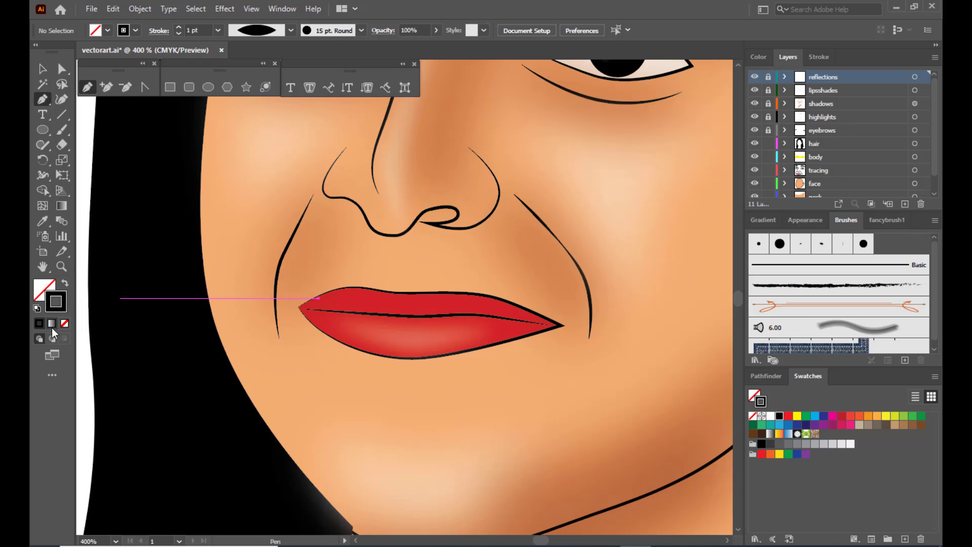
double_click(62, 306)
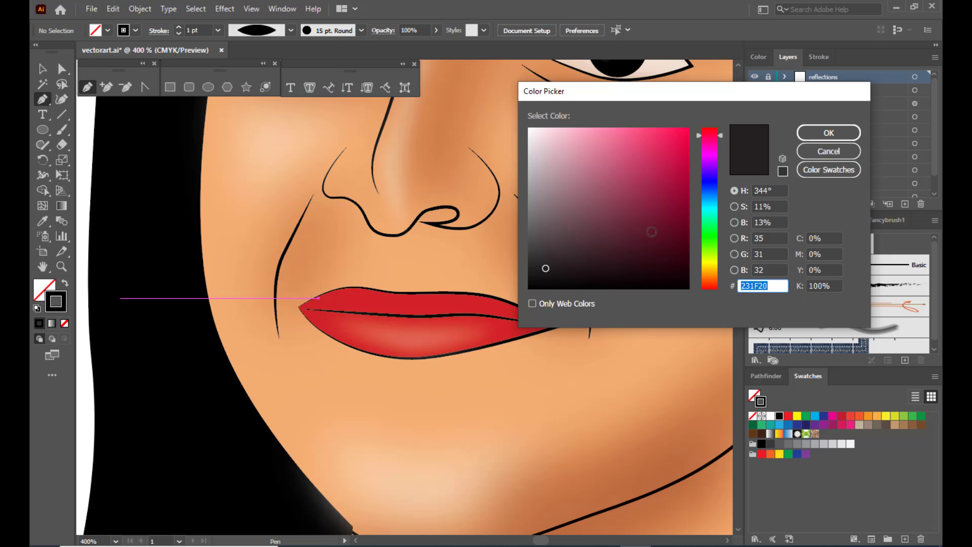
click(709, 284)
drag(709, 282, 709, 283)
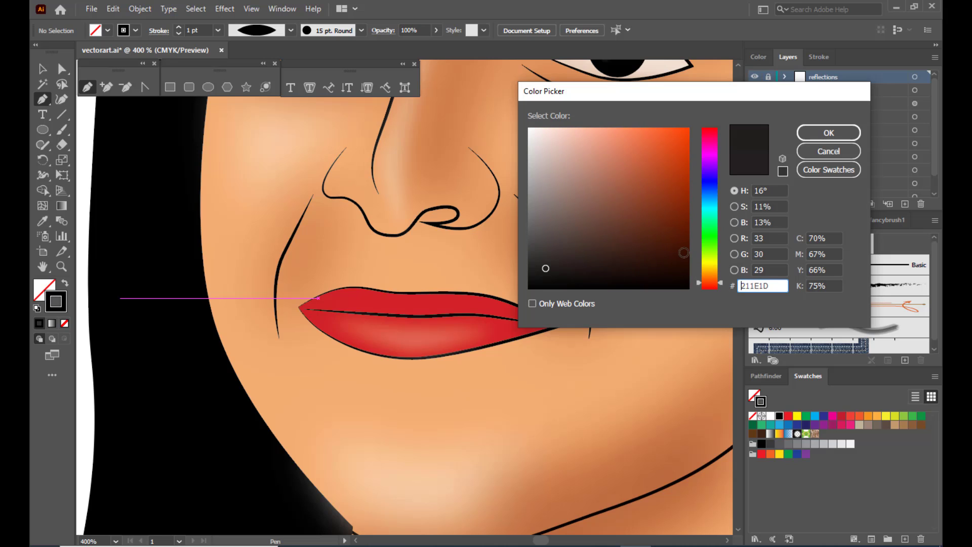
click(705, 141)
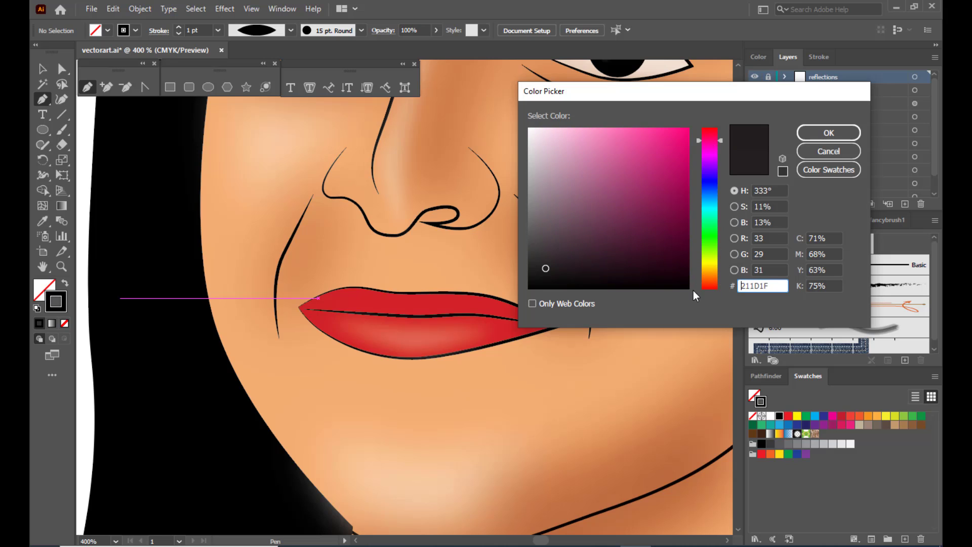
click(711, 280)
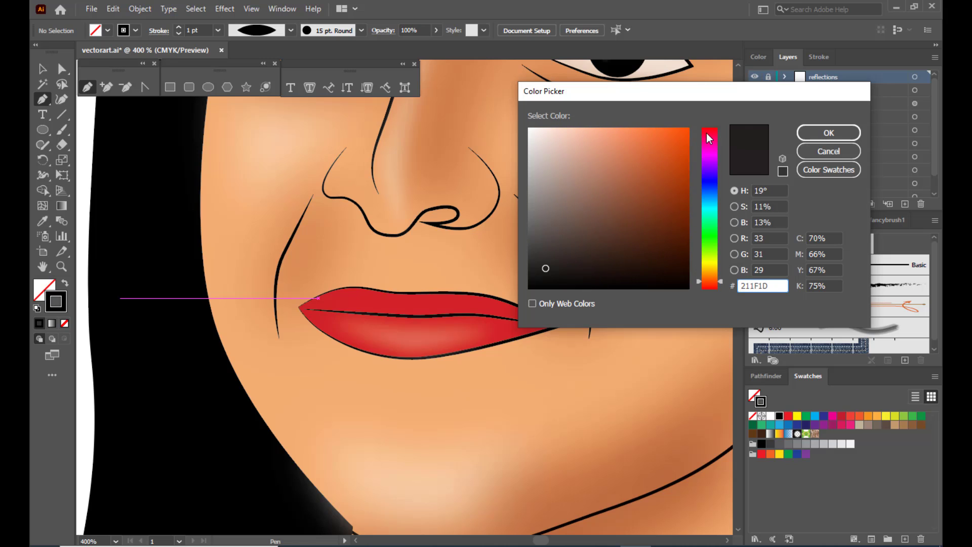
click(708, 133)
click(682, 132)
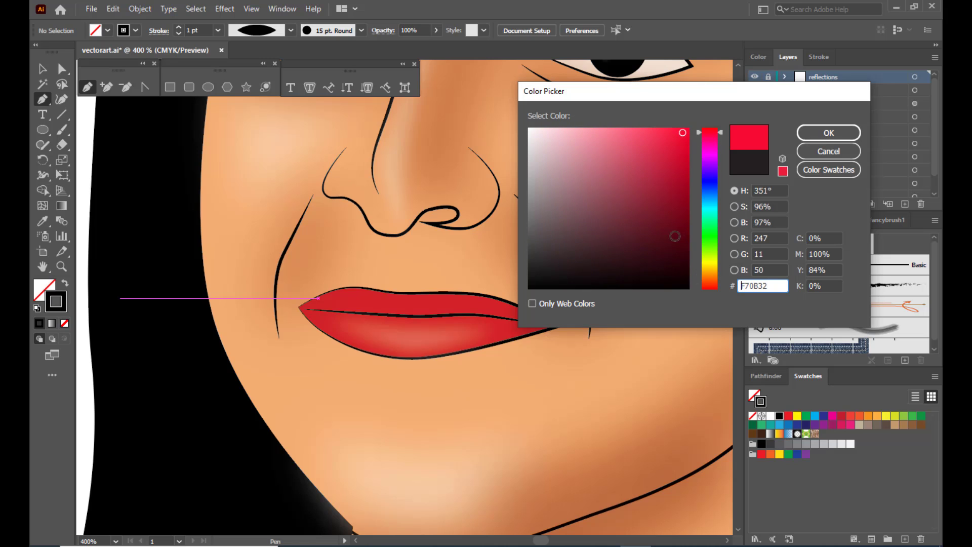
click(678, 205)
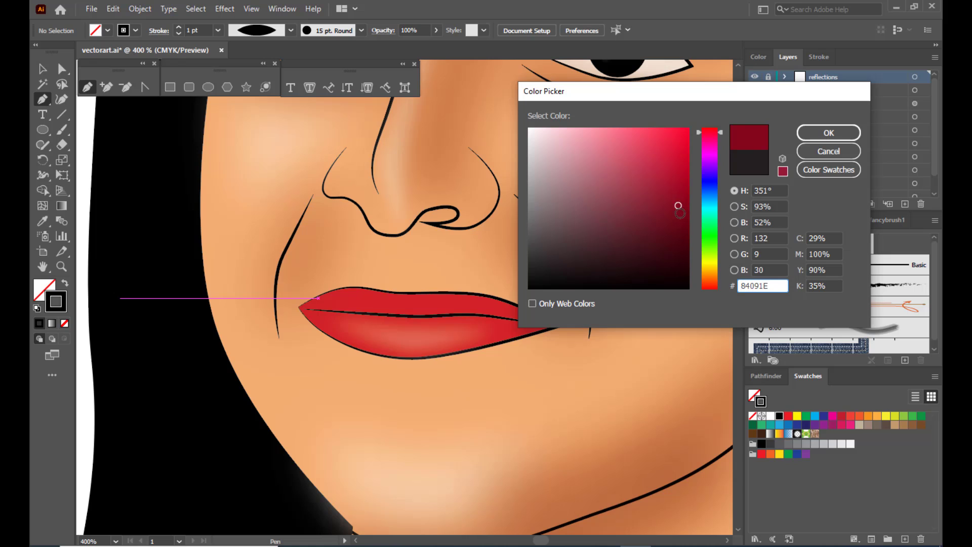
click(808, 136)
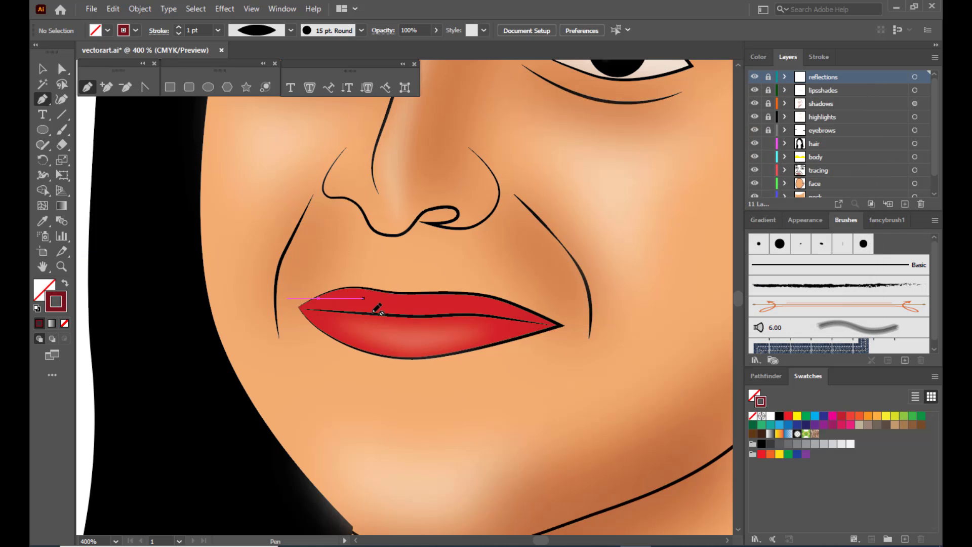
Add a new layer and draw a closed Pen path around the right-hand corner of the lips, spanning both lips
click(903, 202)
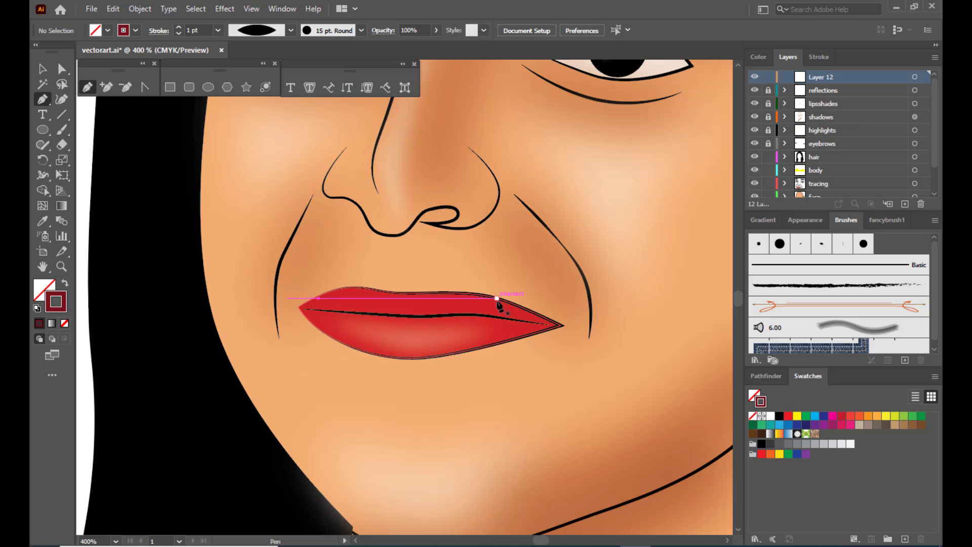
click(497, 298)
click(507, 318)
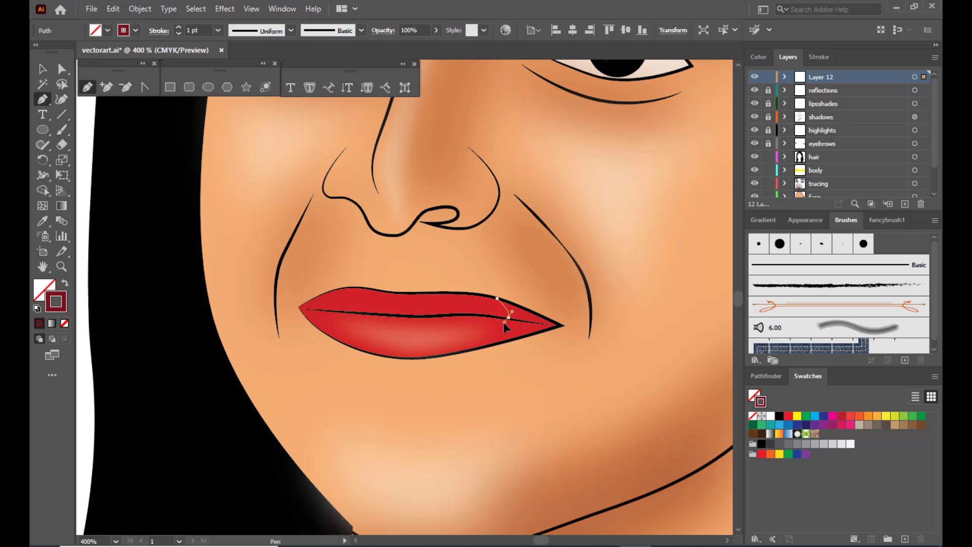
click(494, 346)
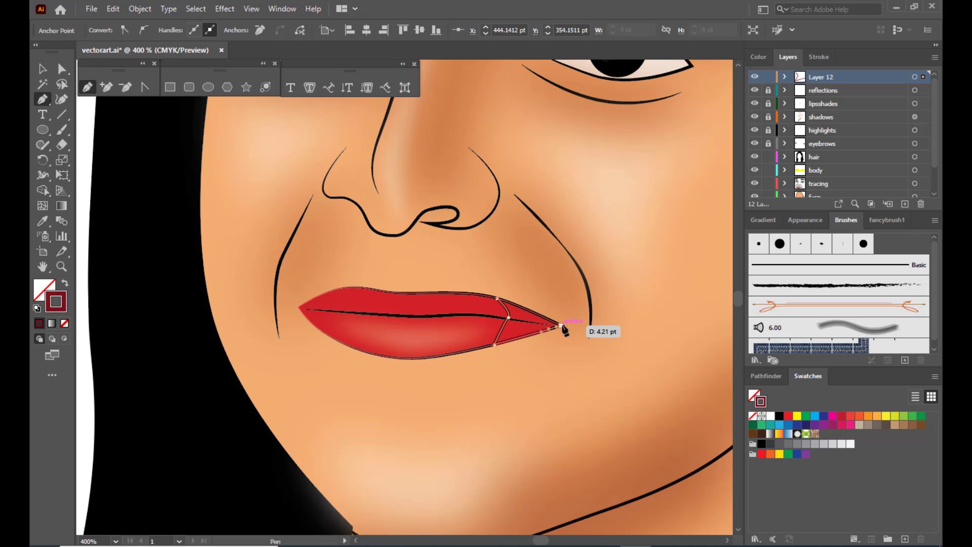
click(561, 325)
click(521, 307)
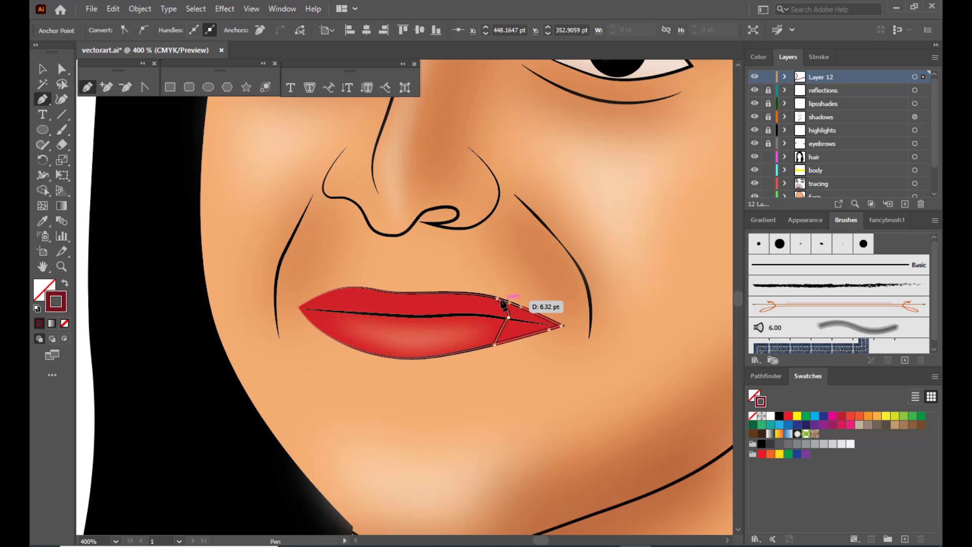
click(494, 297)
click(508, 317)
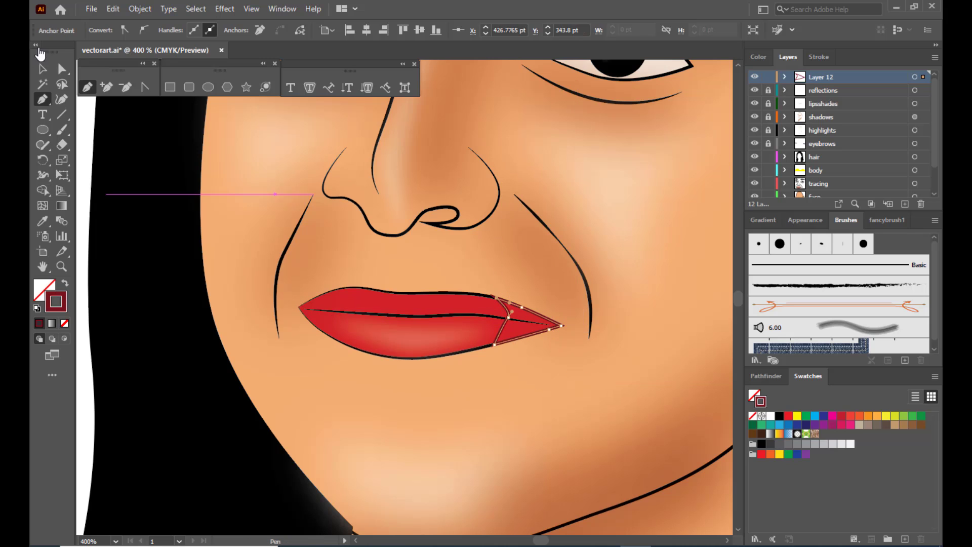
Swap the fill and stroke of the lip-corner shape, giving it a dark red fill and no stroke
click(43, 69)
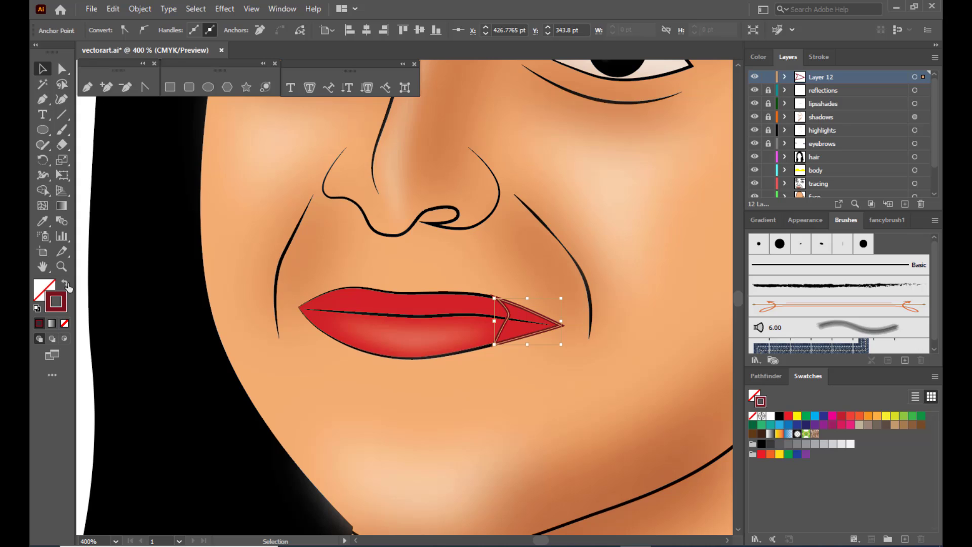
click(64, 284)
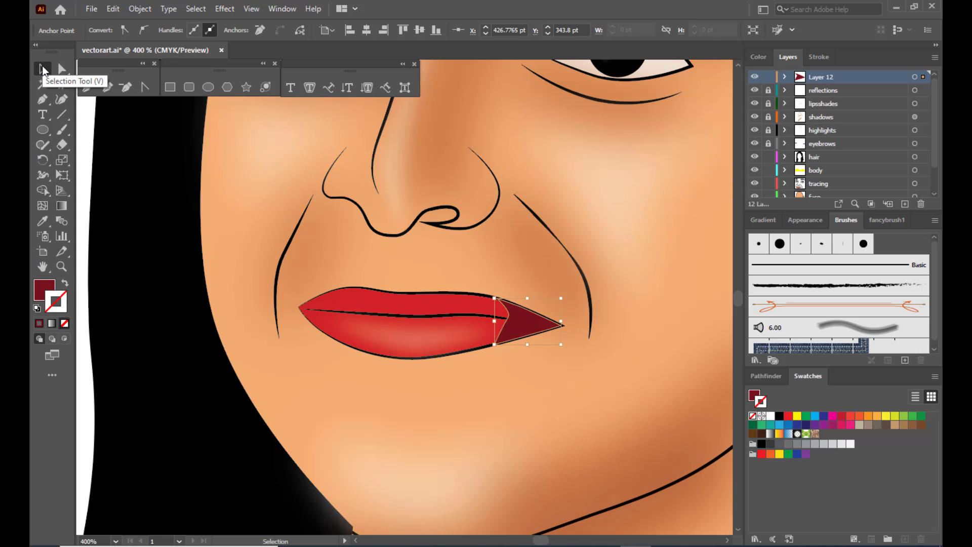
click(45, 289)
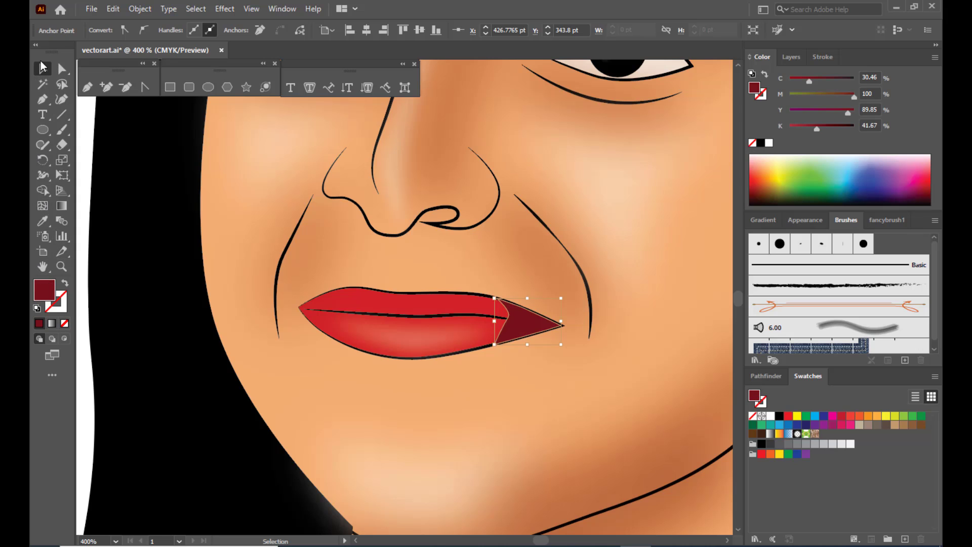
click(535, 326)
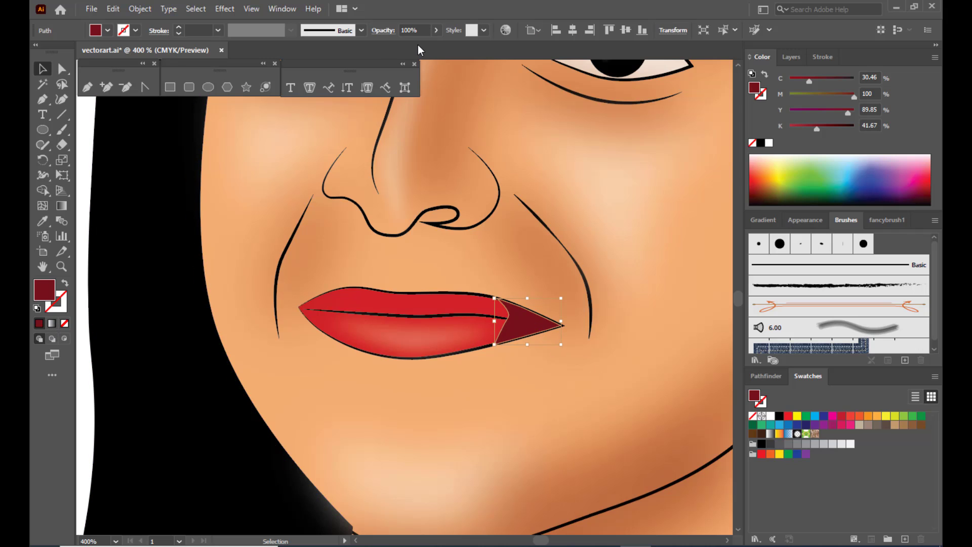
Apply a Gaussian Blur with a radius of about 15.17 pixels to the dark red lip-corner shape
click(221, 8)
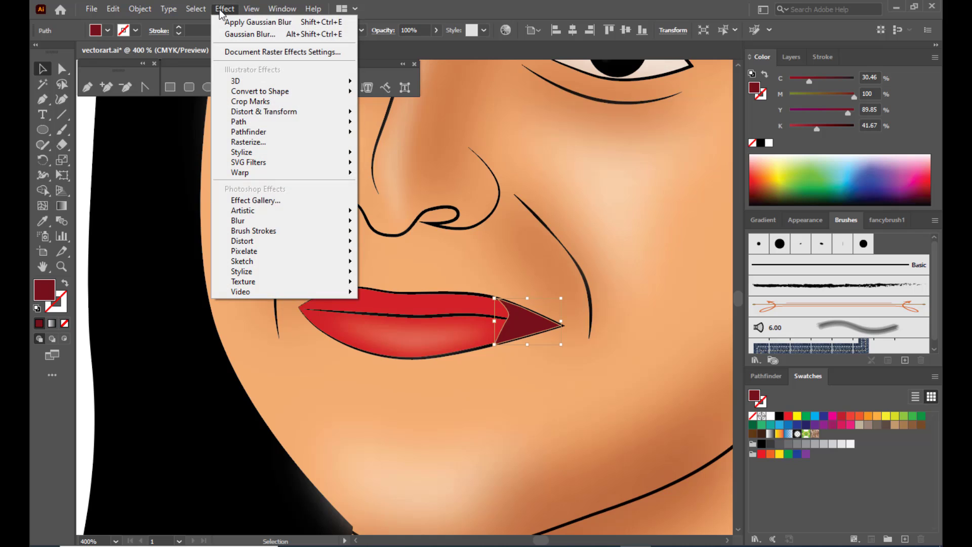
mouse_move(260, 220)
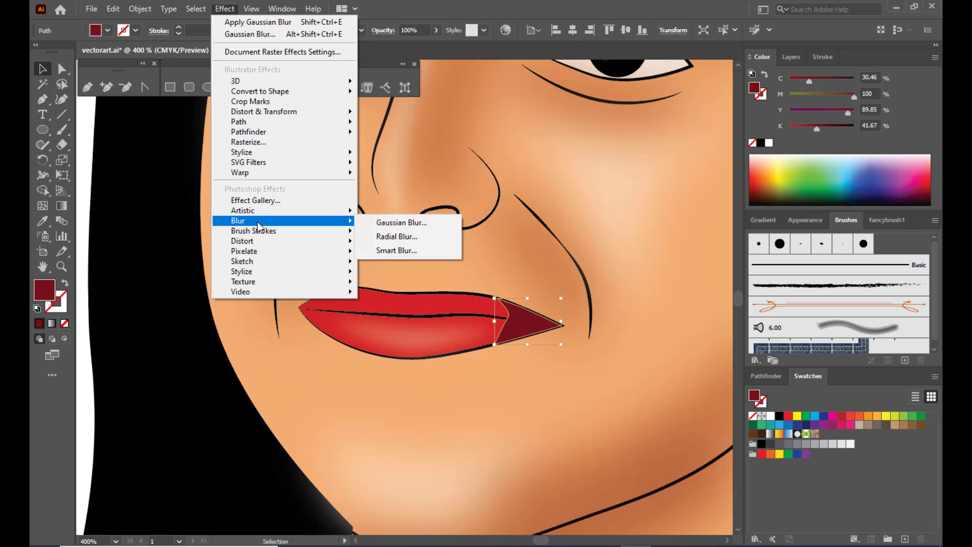
click(413, 223)
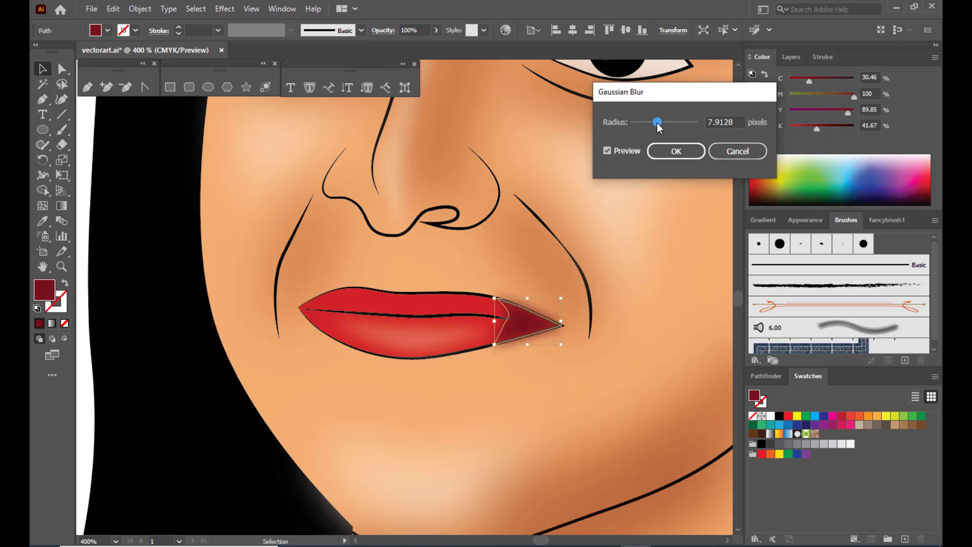
drag(658, 122, 665, 123)
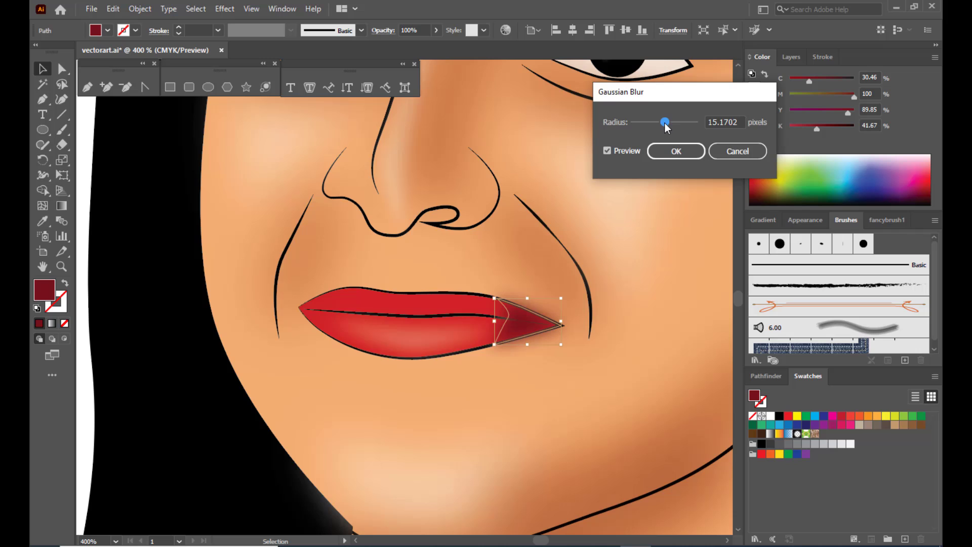
click(665, 150)
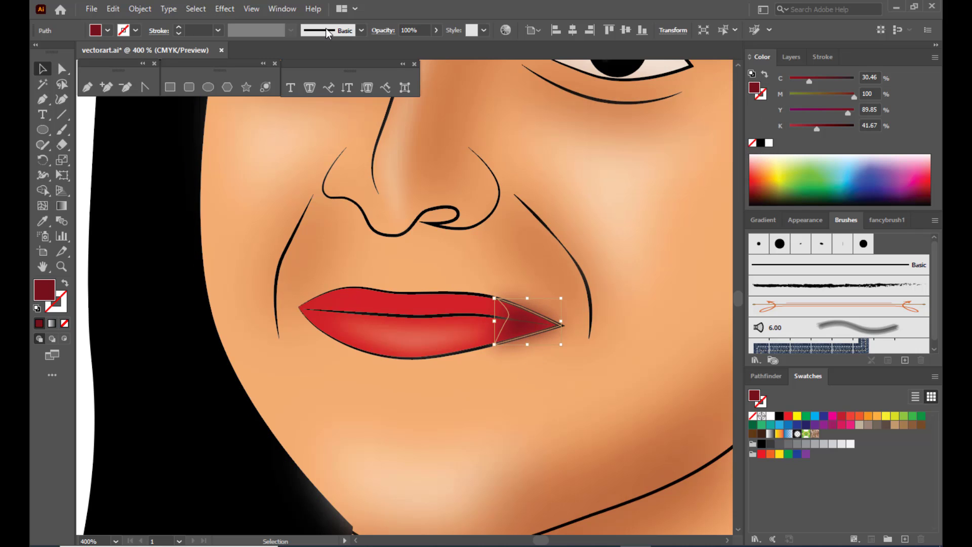
Set the blurred lip-corner shape's blend mode to Multiply and deselect it
click(383, 30)
click(278, 51)
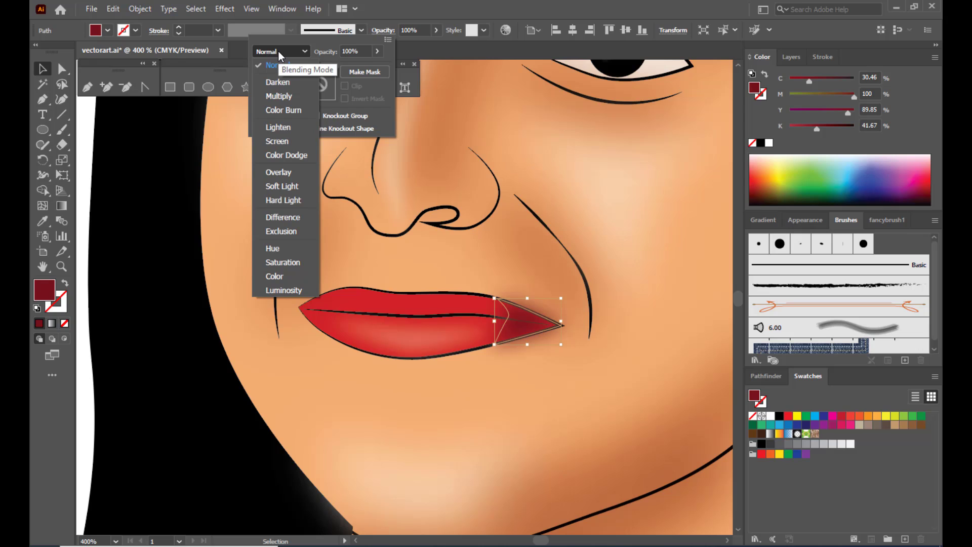
click(278, 97)
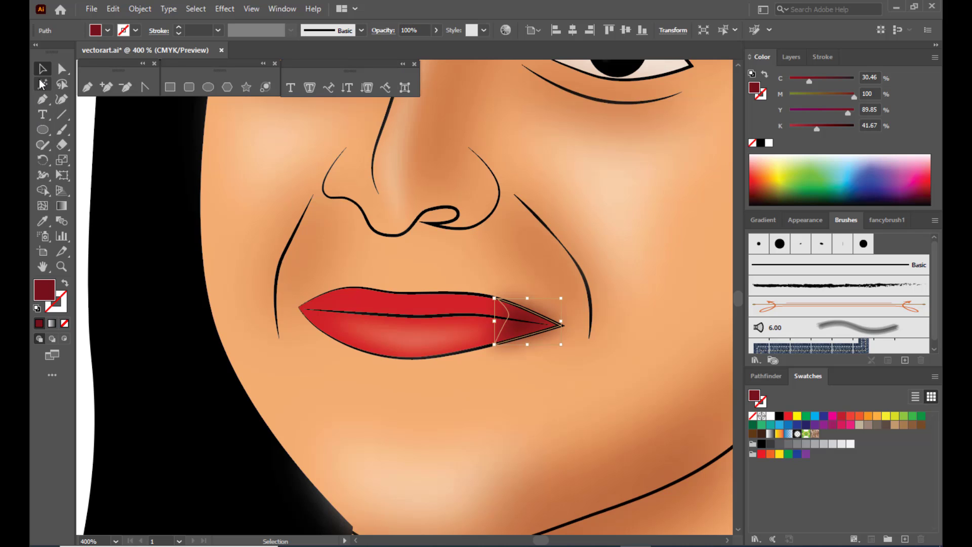
click(636, 196)
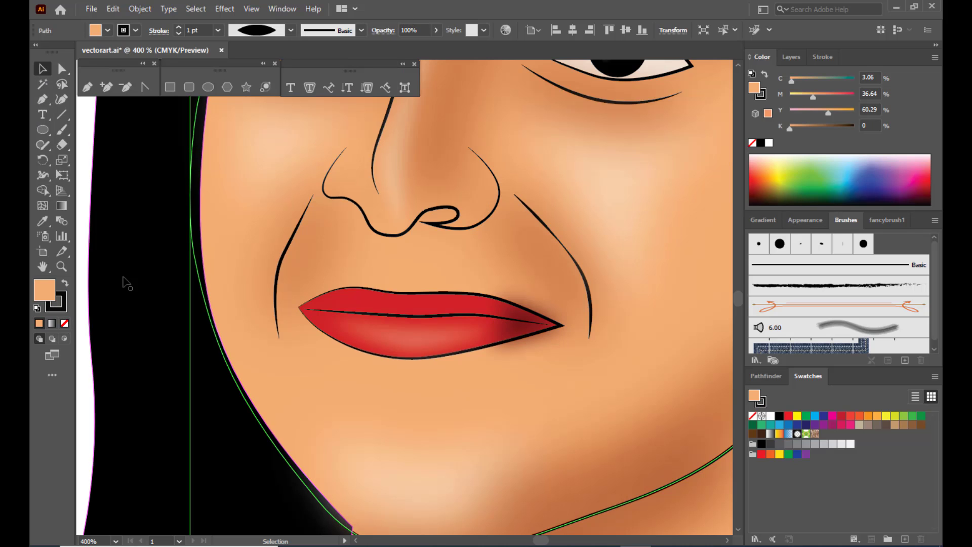
Lower the opacity of the dark red shade at the right corner of the lips to 83%
key(a)
key(ctrl+minus)
key(ctrl+minus)
key(ctrl+minus)
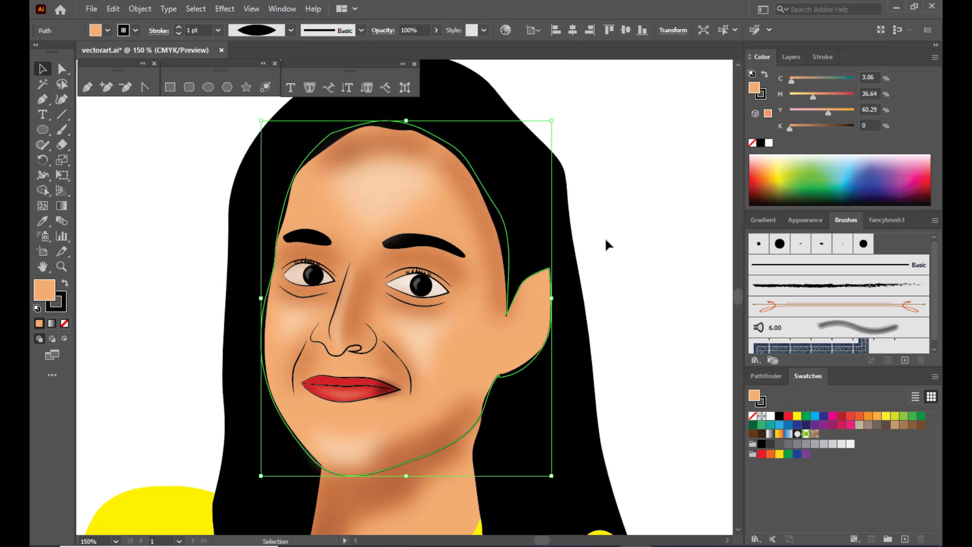
click(633, 212)
click(387, 389)
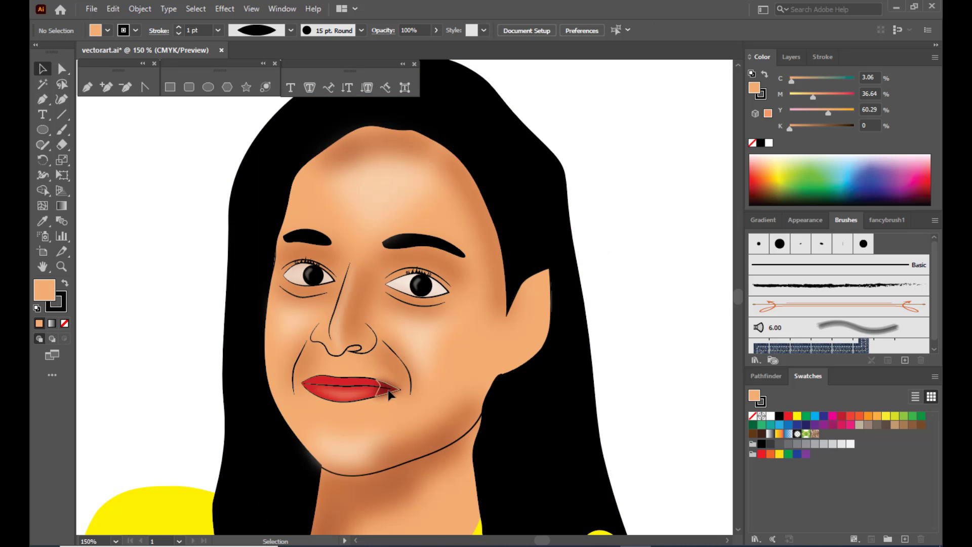
click(435, 32)
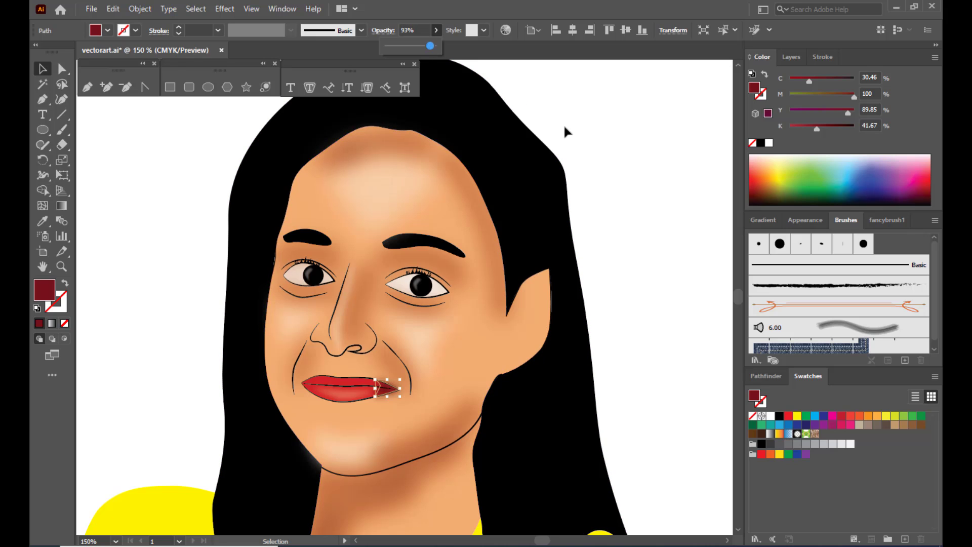
drag(429, 45, 425, 45)
click(581, 96)
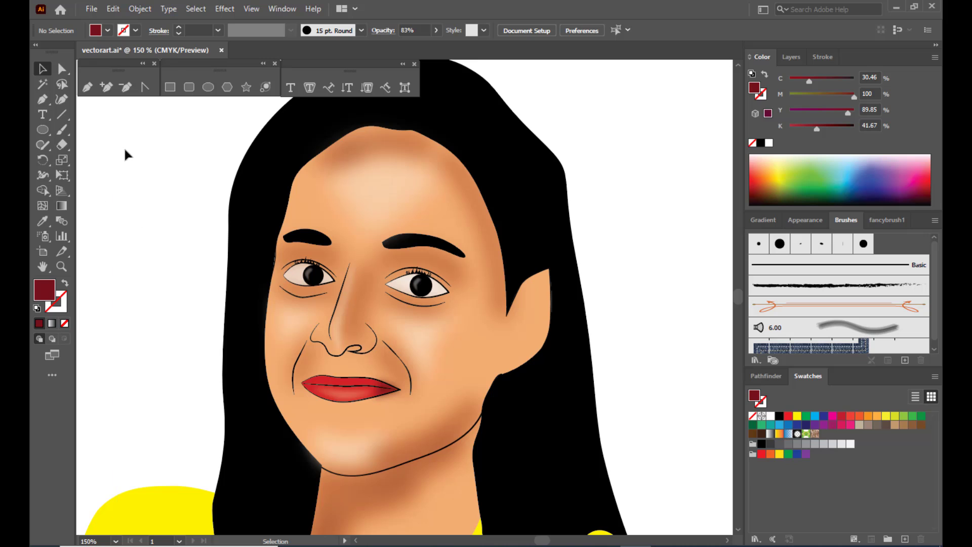
Draw a closed dark red shade over the left corner of the lips with the Pen tool, following the lip outline
scroll(711, 223, down, 3)
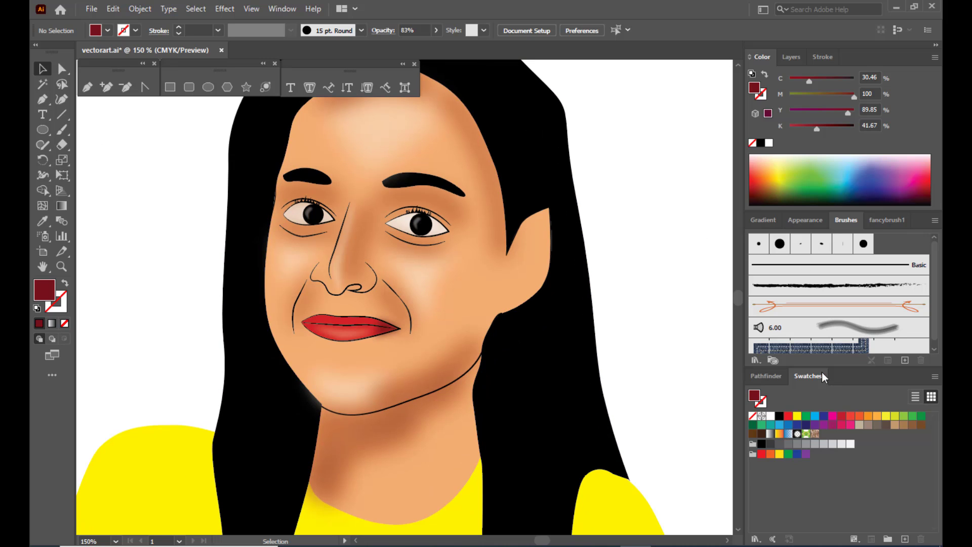
scroll(560, 519, up, 5)
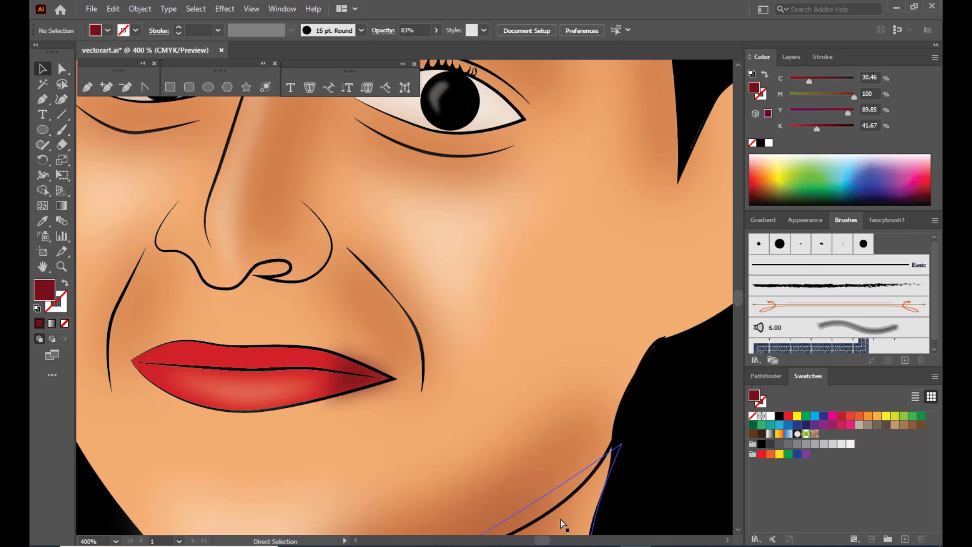
scroll(561, 520, down, 1)
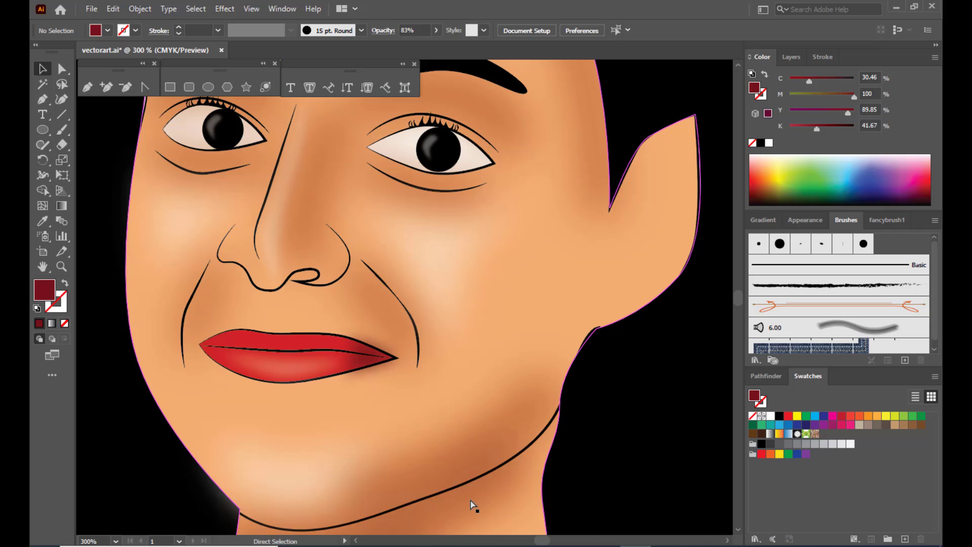
click(87, 90)
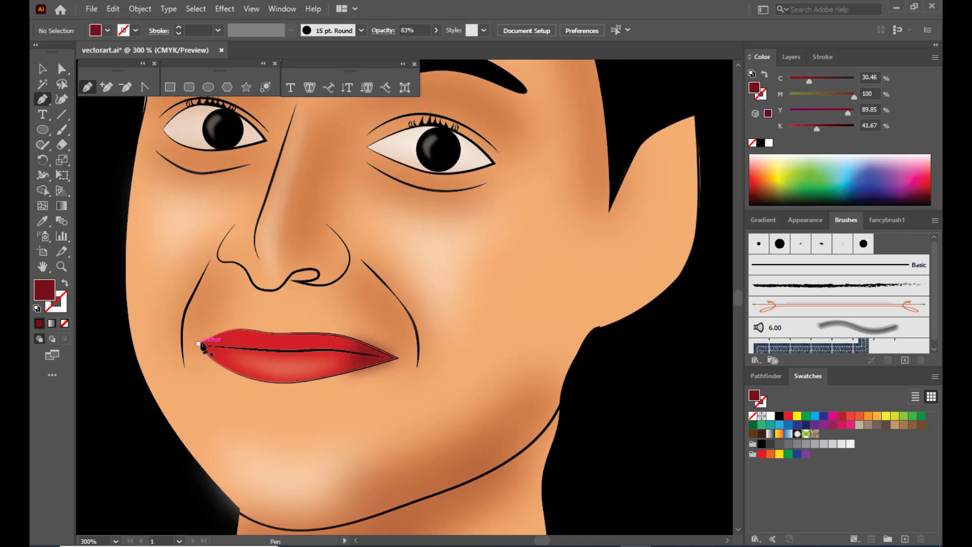
click(227, 332)
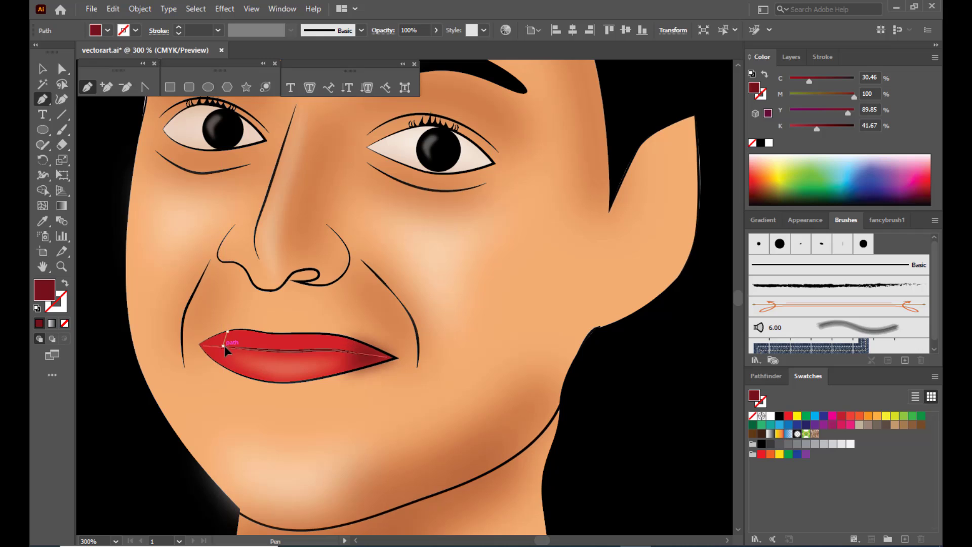
mouse_move(224, 347)
mouse_down()
mouse_move(235, 372)
mouse_move(219, 368)
mouse_move(209, 349)
mouse_move(206, 358)
mouse_move(215, 340)
mouse_up()
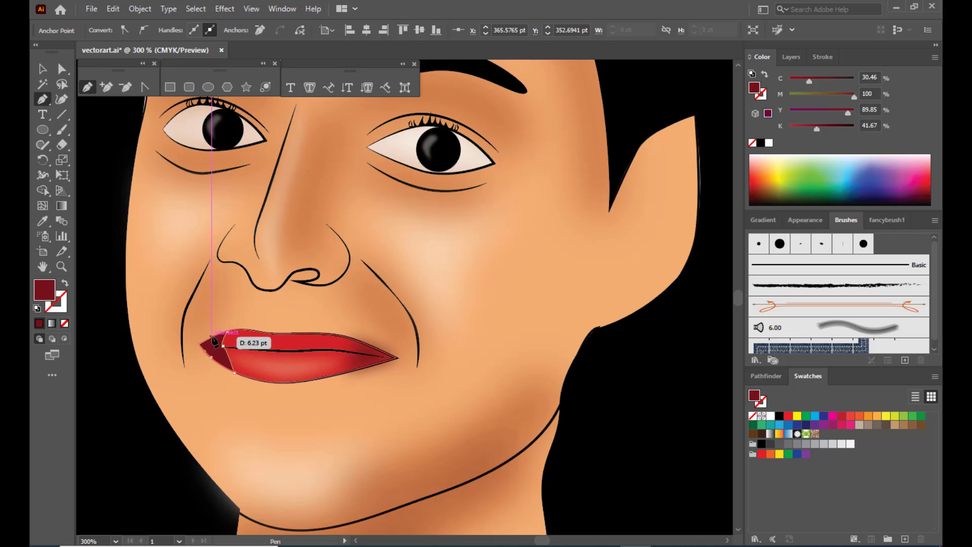
click(213, 337)
click(227, 331)
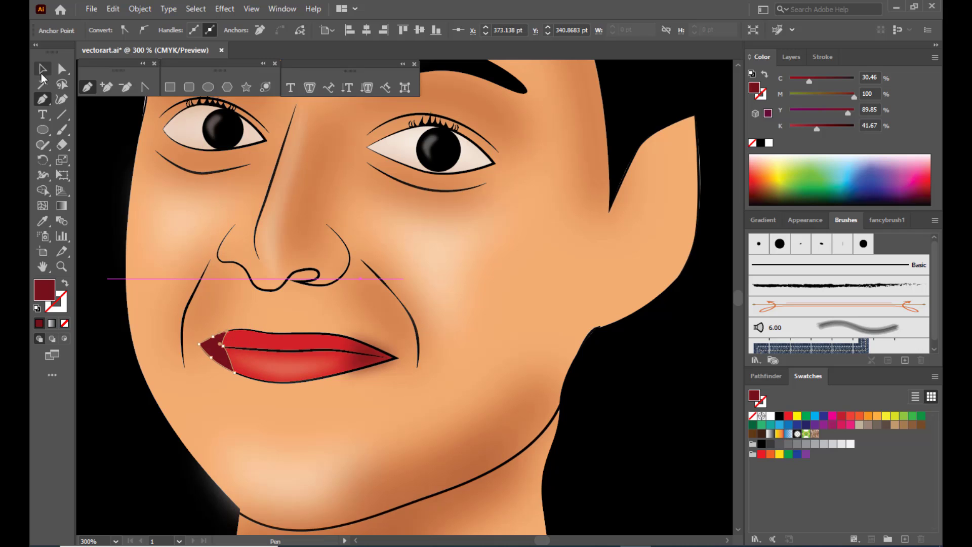
Apply a Gaussian Blur with a 13-pixel radius to the new shade at the left lip corner
click(42, 70)
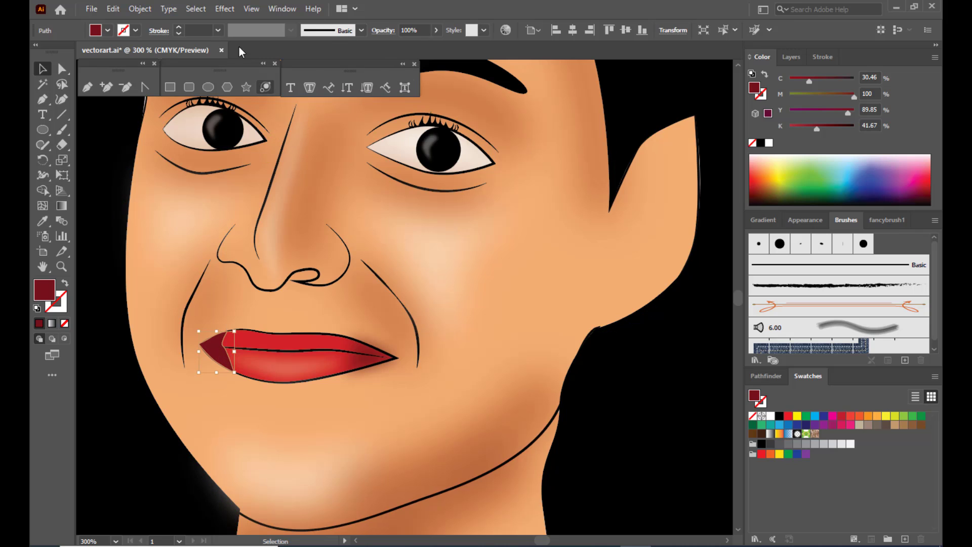
click(224, 9)
mouse_move(252, 225)
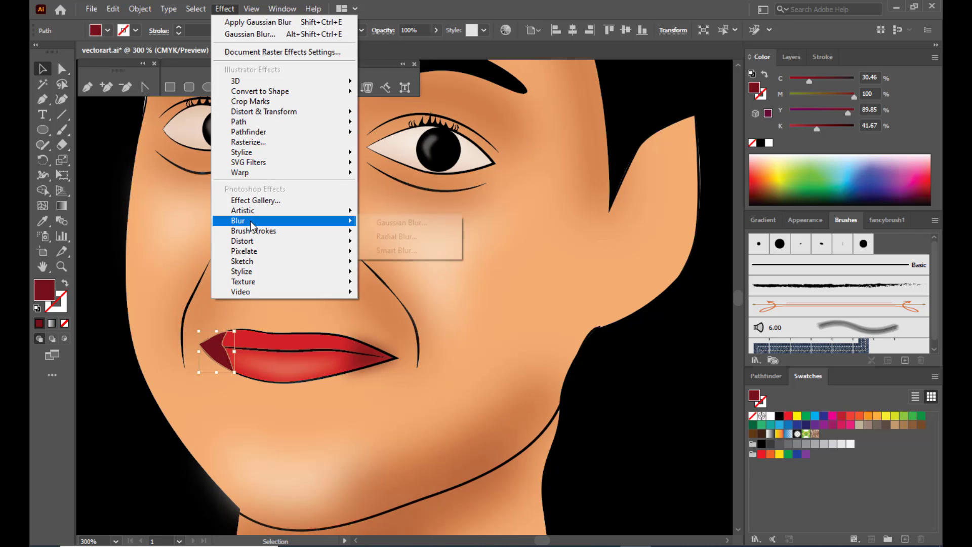
click(400, 222)
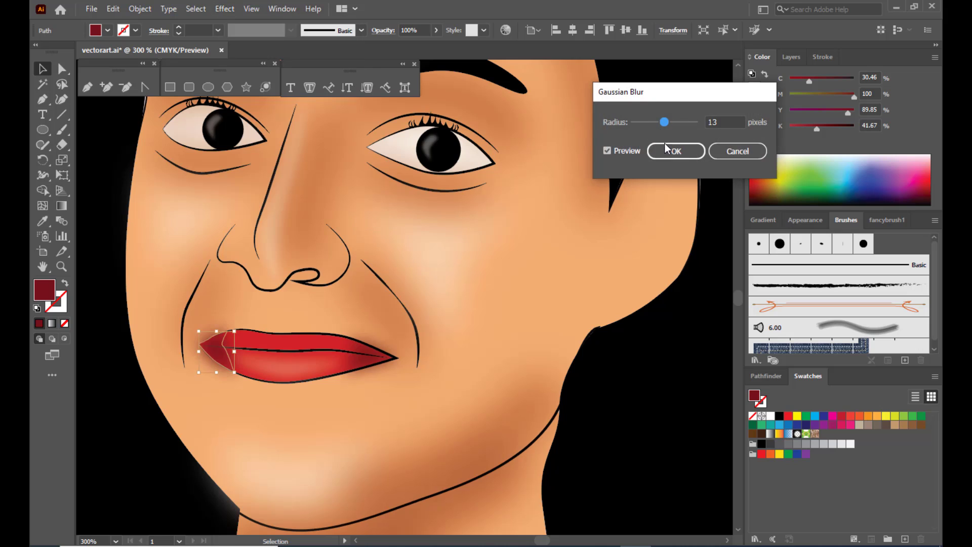
drag(694, 100, 649, 101)
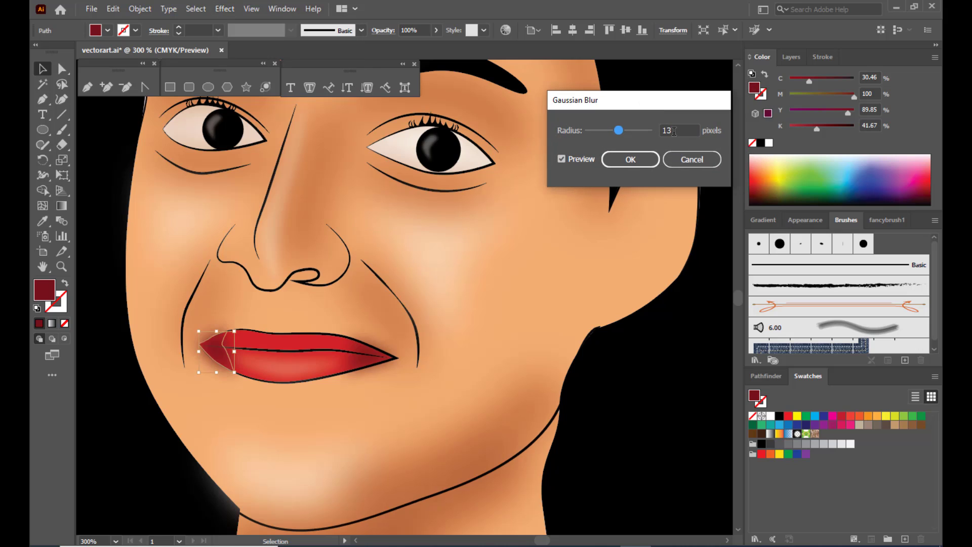
click(632, 159)
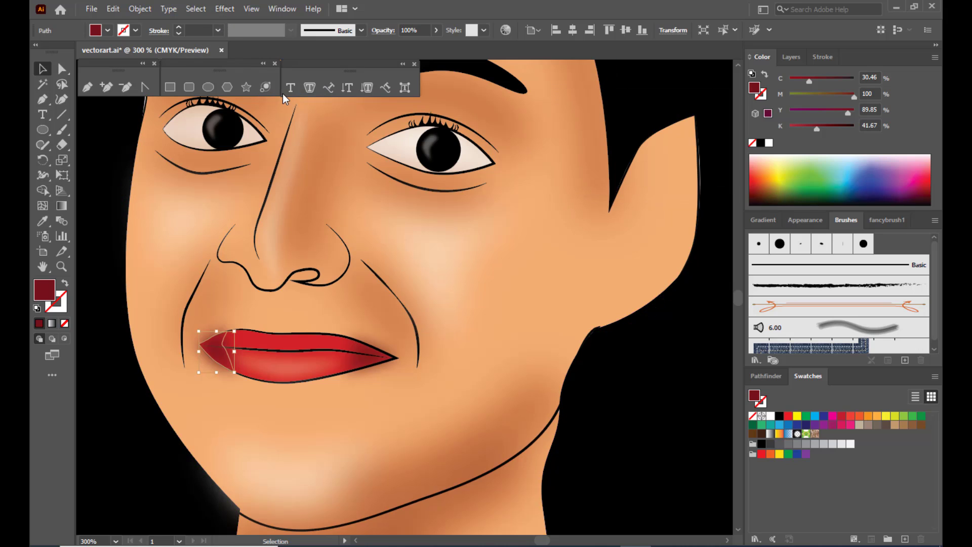
Set the left lip-corner shade's blending mode to Multiply and its opacity to 78%
click(379, 32)
click(278, 51)
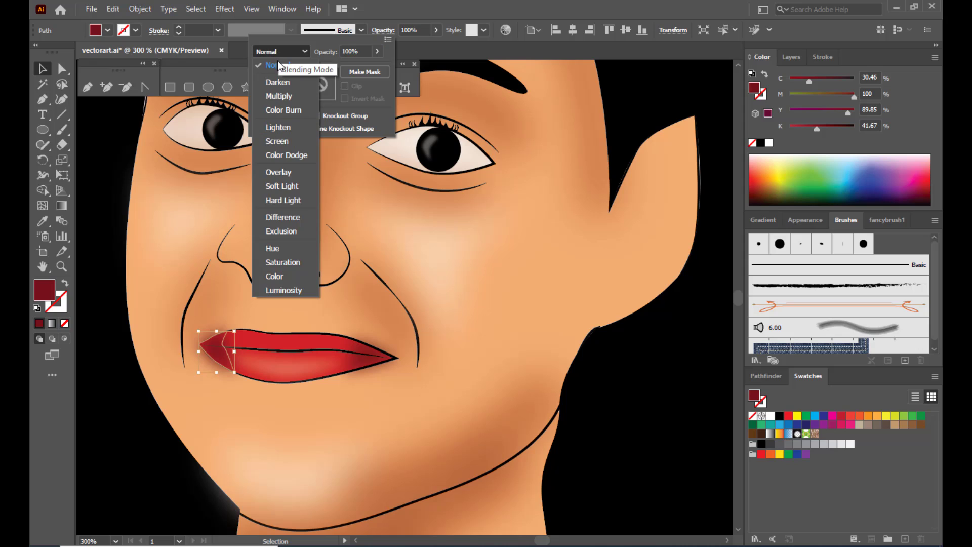
click(278, 96)
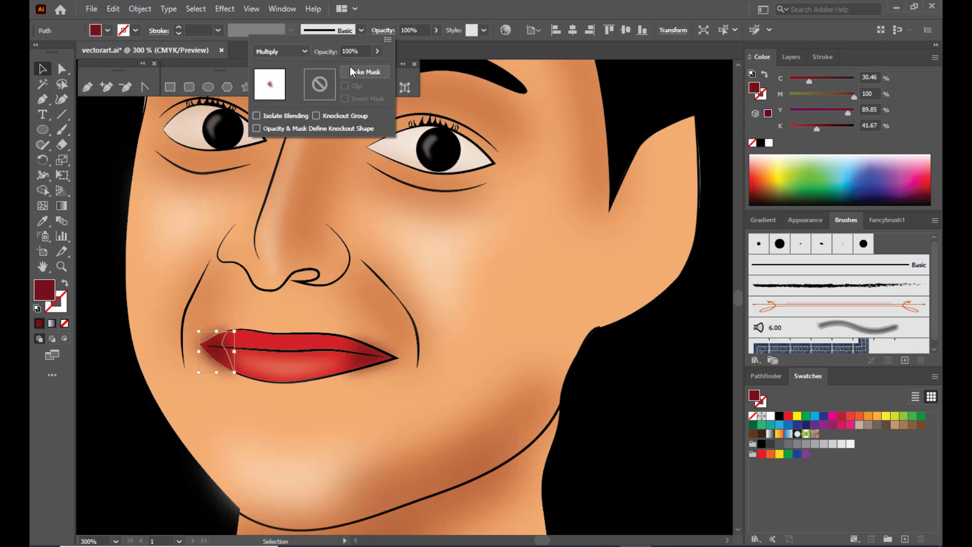
click(377, 51)
drag(374, 69, 366, 71)
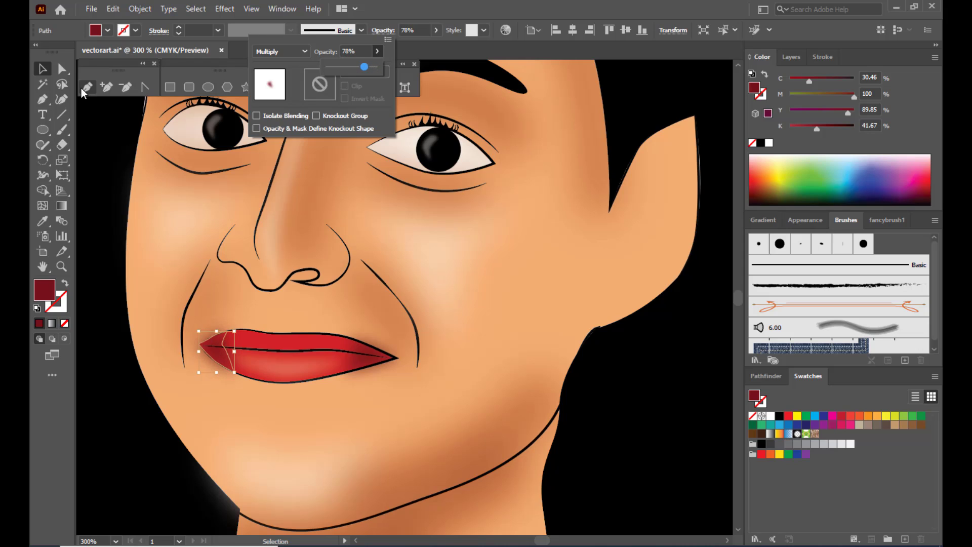
click(604, 238)
click(541, 231)
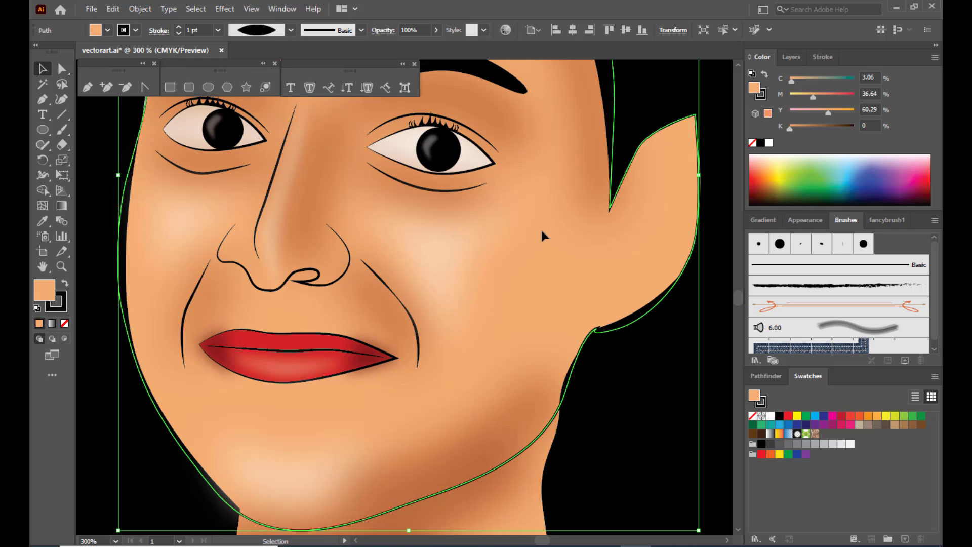
Rename Layer 12 as darklipshades
key(ctrl+minus)
key(ctrl+minus)
key(ctrl+minus)
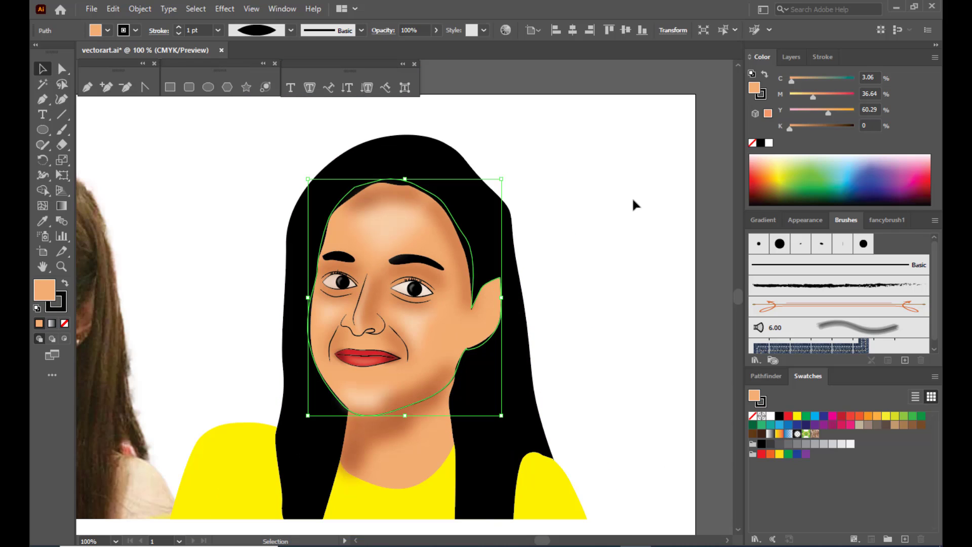
click(633, 195)
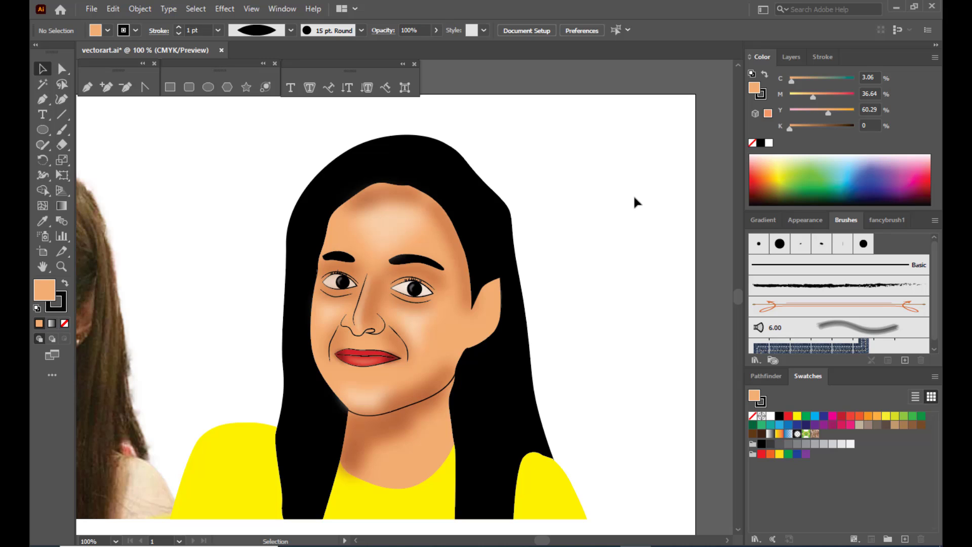
scroll(605, 148, down, 3)
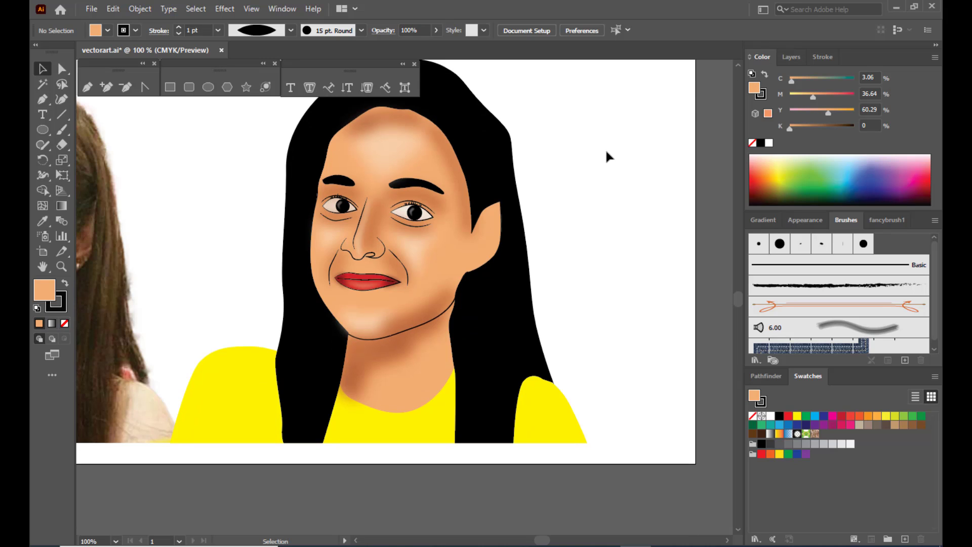
scroll(605, 148, up, 4)
click(792, 59)
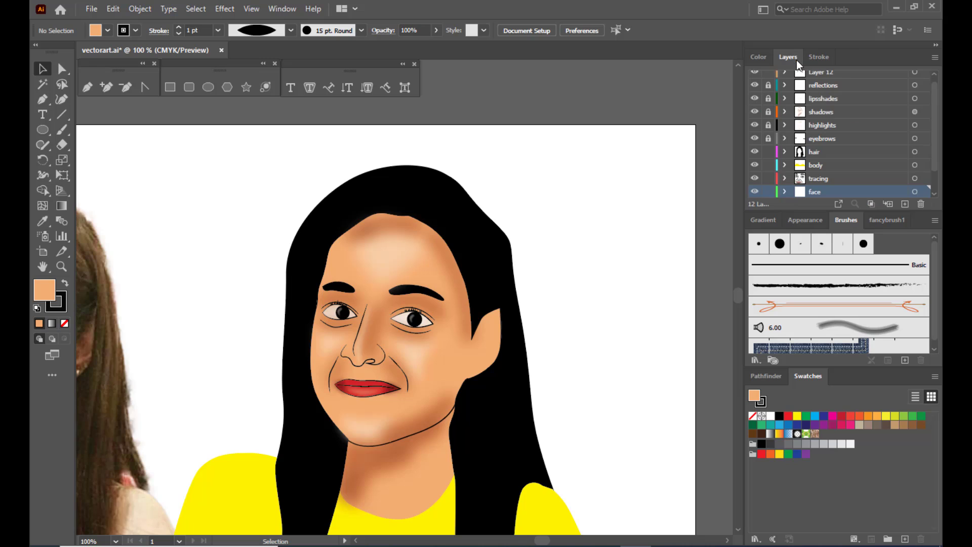
double_click(826, 77)
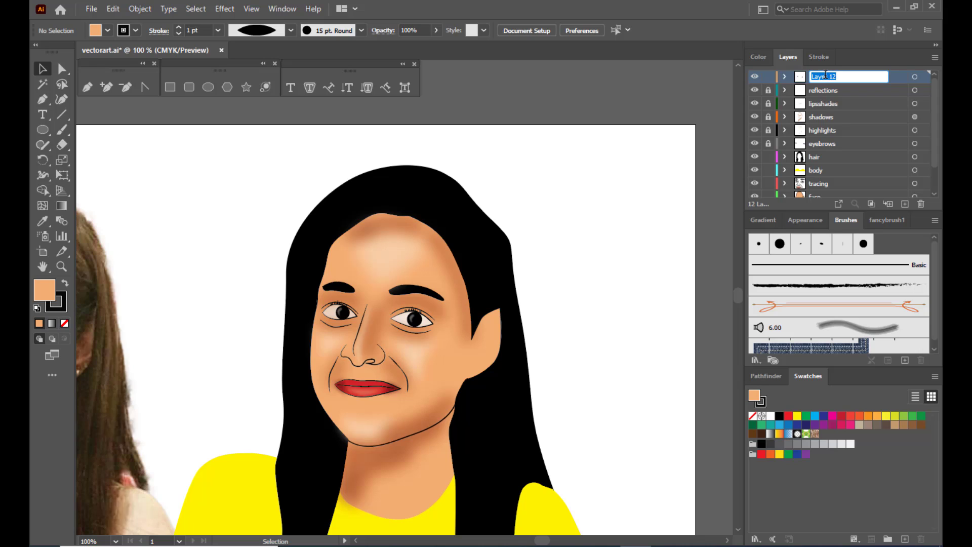
text(s)
text(dar)
text(klipshades)
key(Return)
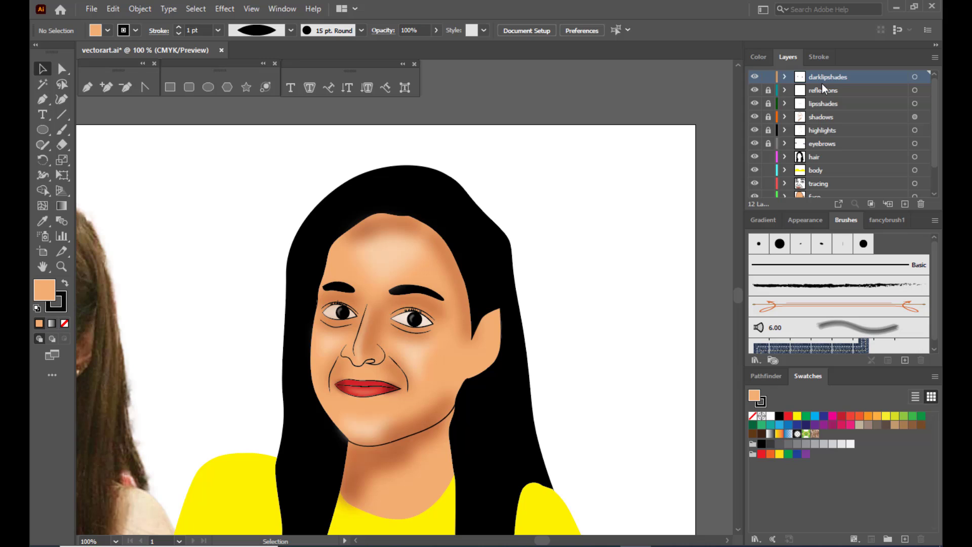
Add a new layer above darklipshades and name it hairshades
click(903, 204)
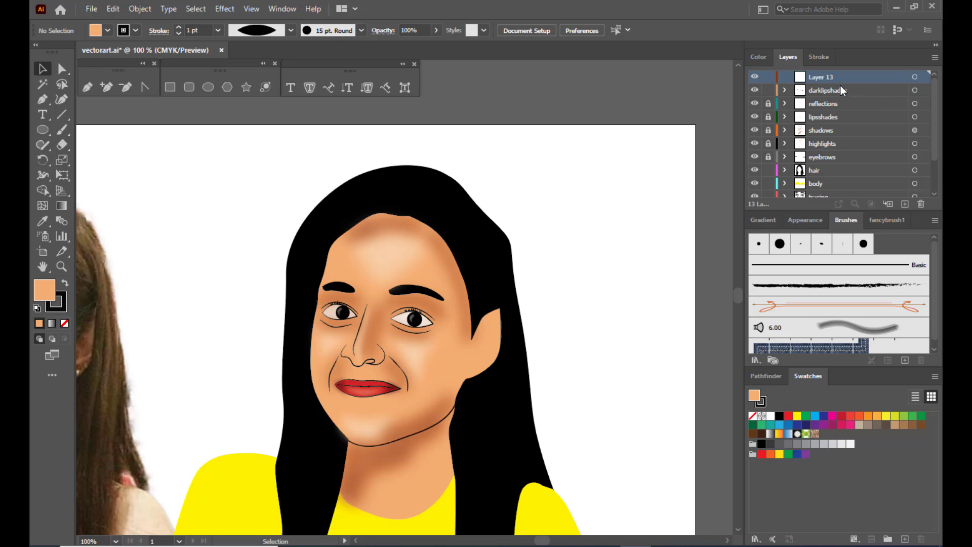
double_click(822, 77)
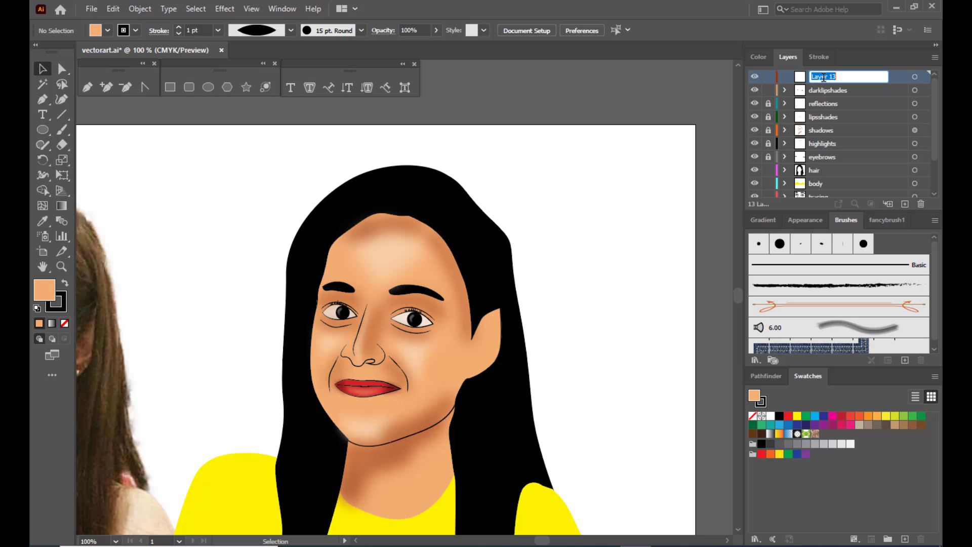
text(hairshades)
key(Return)
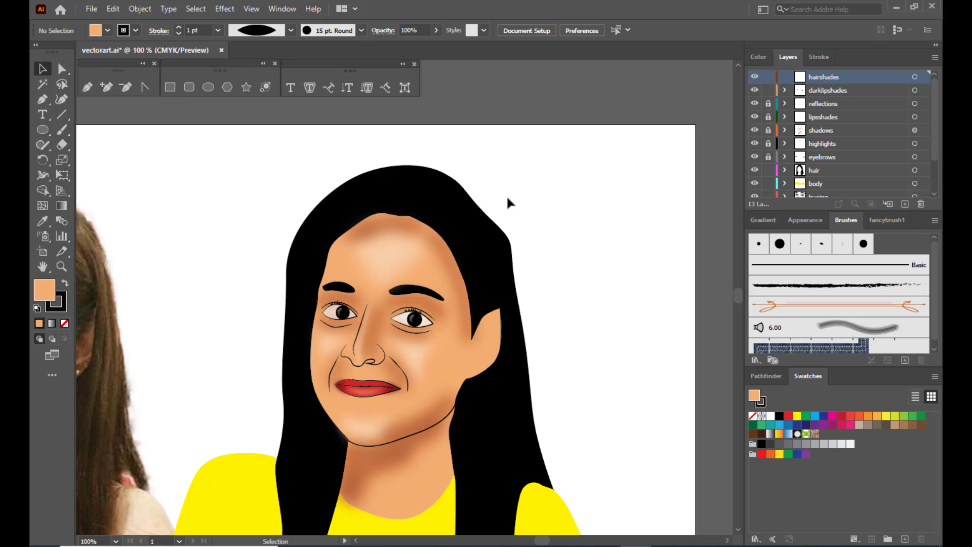
Change the fill of the hair shape to dark brown 3A1401
click(478, 219)
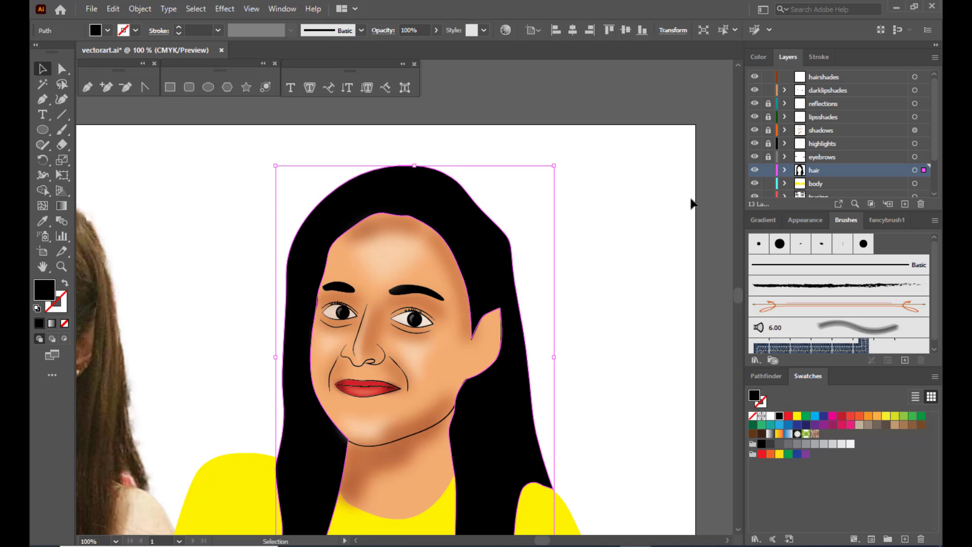
double_click(43, 290)
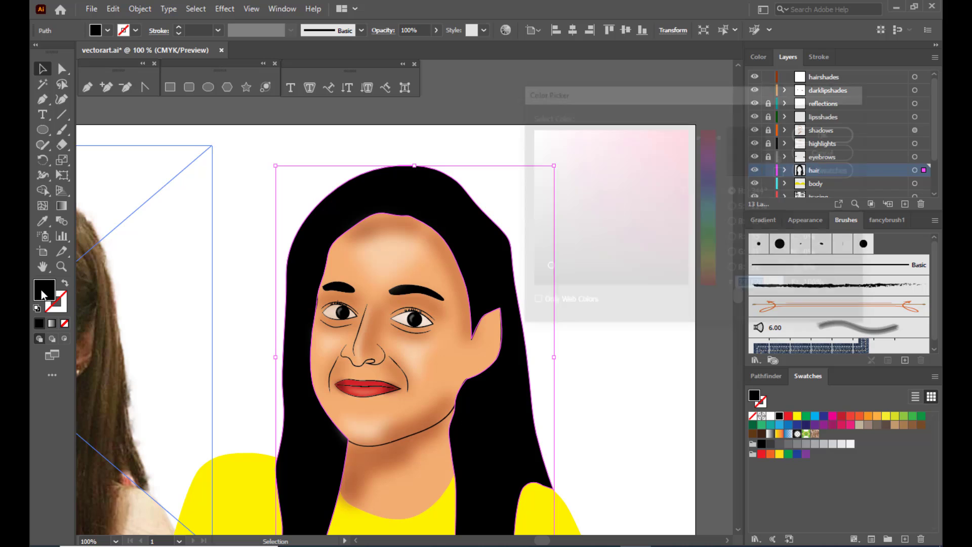
mouse_move(708, 269)
mouse_down()
mouse_move(710, 287)
mouse_move(711, 259)
mouse_move(704, 266)
mouse_up()
click(686, 252)
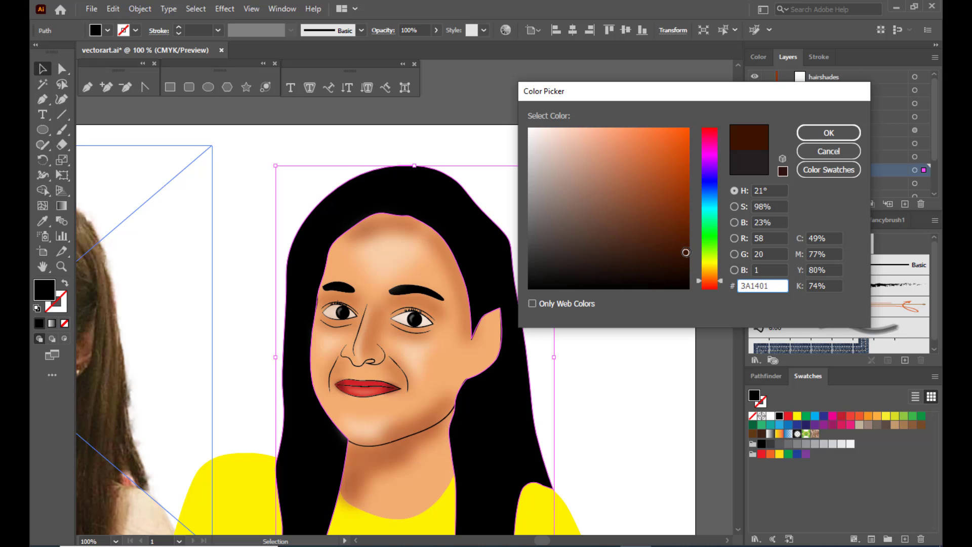
click(819, 134)
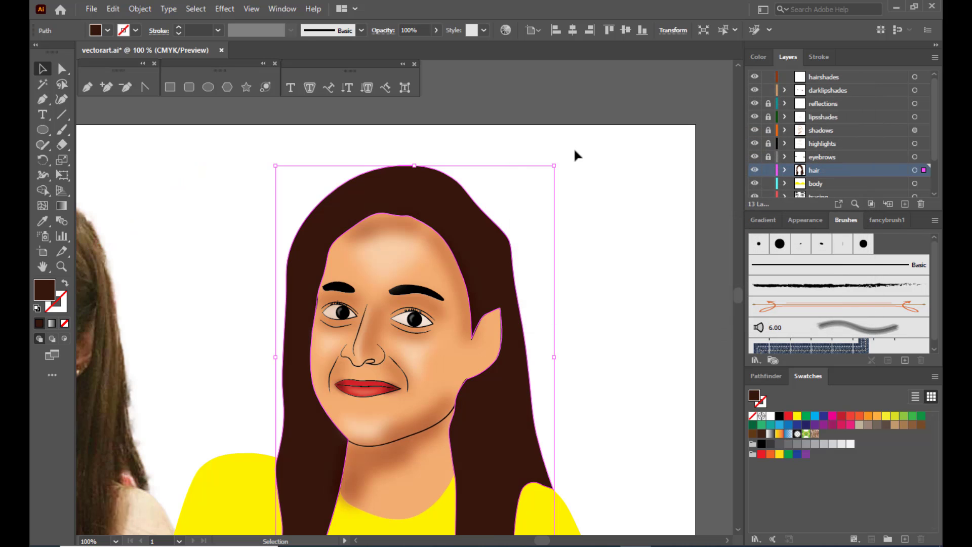
click(581, 100)
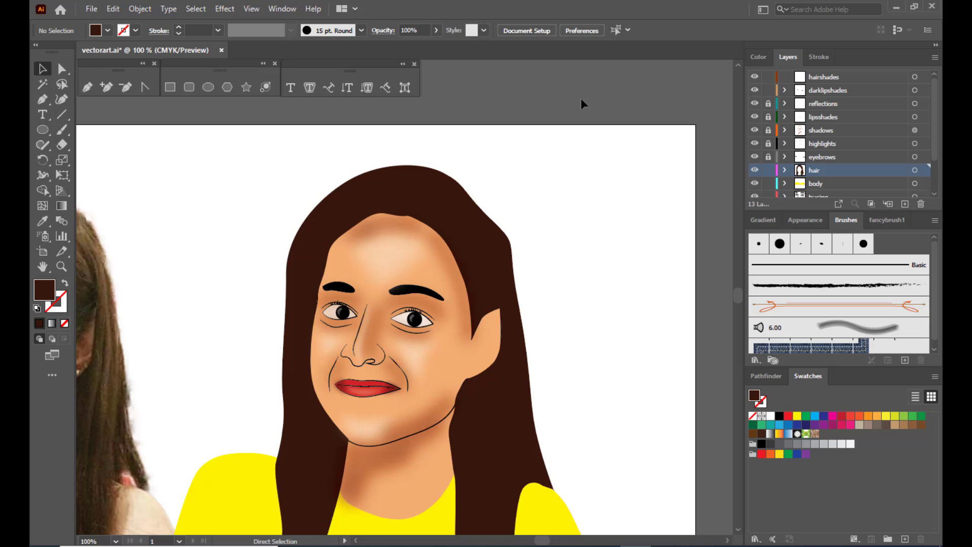
key(ctrl+minus)
key(ctrl+minus)
key(ctrl+minus)
key(ctrl+equal)
key(ctrl+equal)
key(ctrl+equal)
key(ctrl+minus)
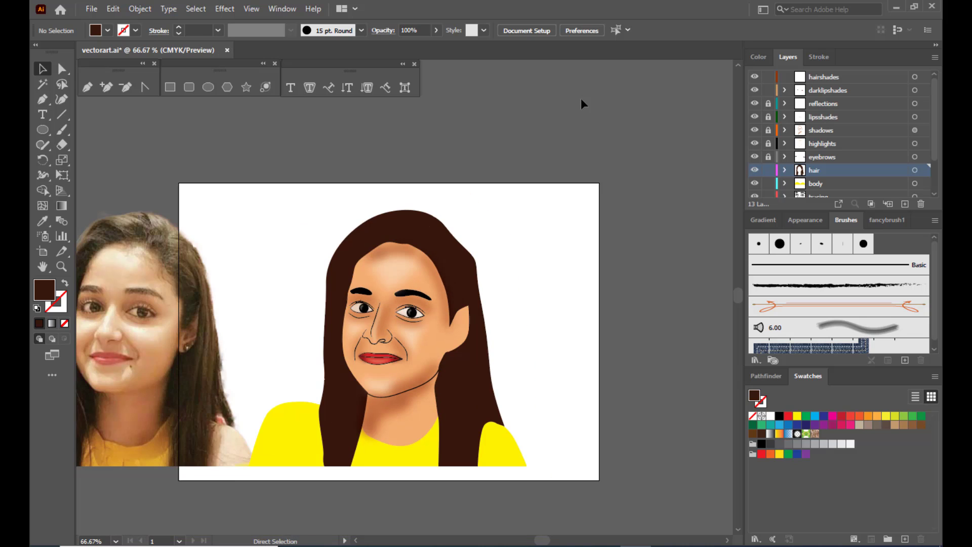
key(ctrl+minus)
key(ctrl+equal)
click(438, 240)
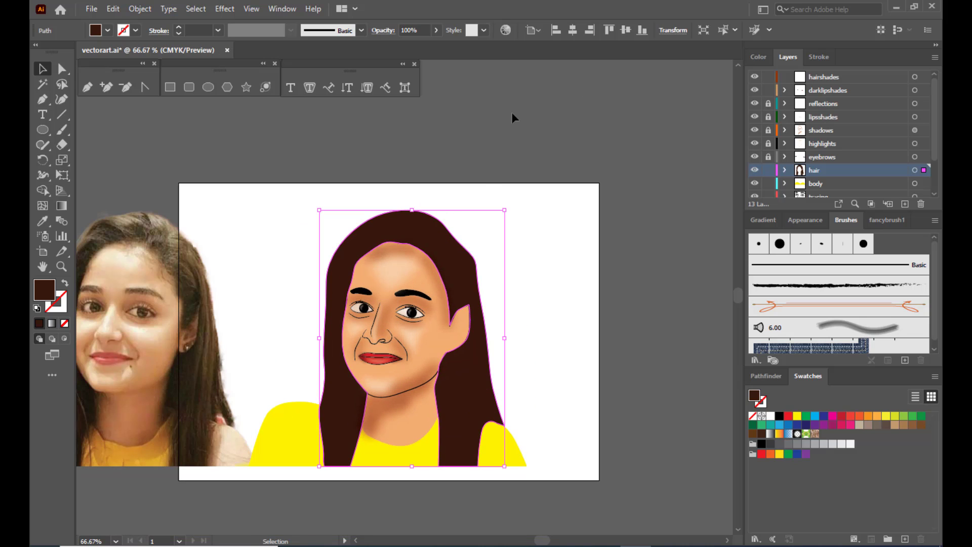
click(498, 123)
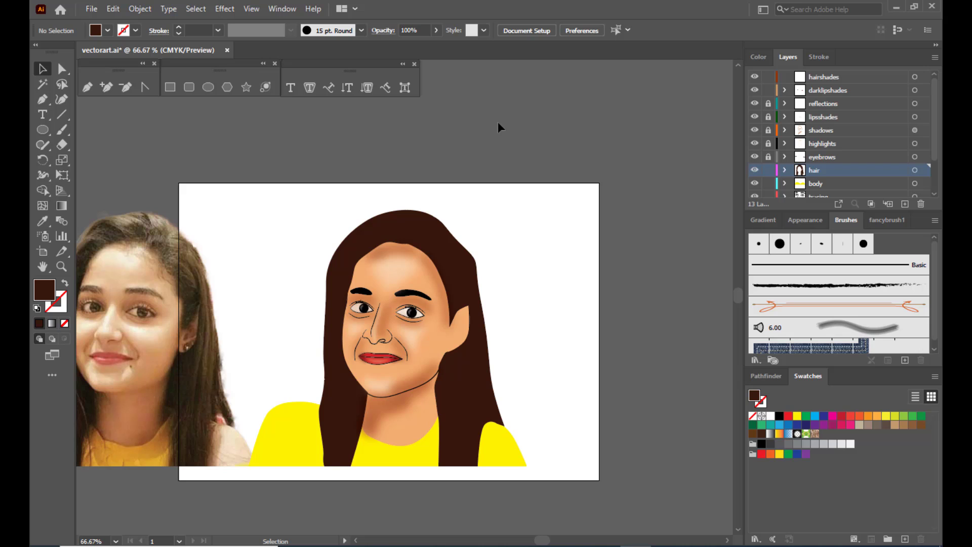
click(438, 240)
click(467, 120)
Reshape the hair path around the ear by moving its anchor points inward so the exposed ear is narrower
click(471, 264)
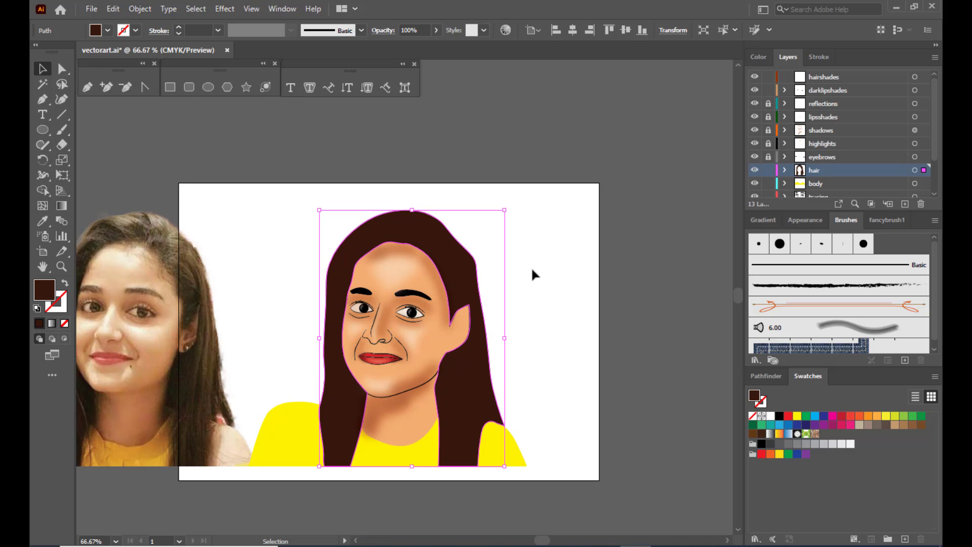
key(ctrl+plus)
key(ctrl+plus)
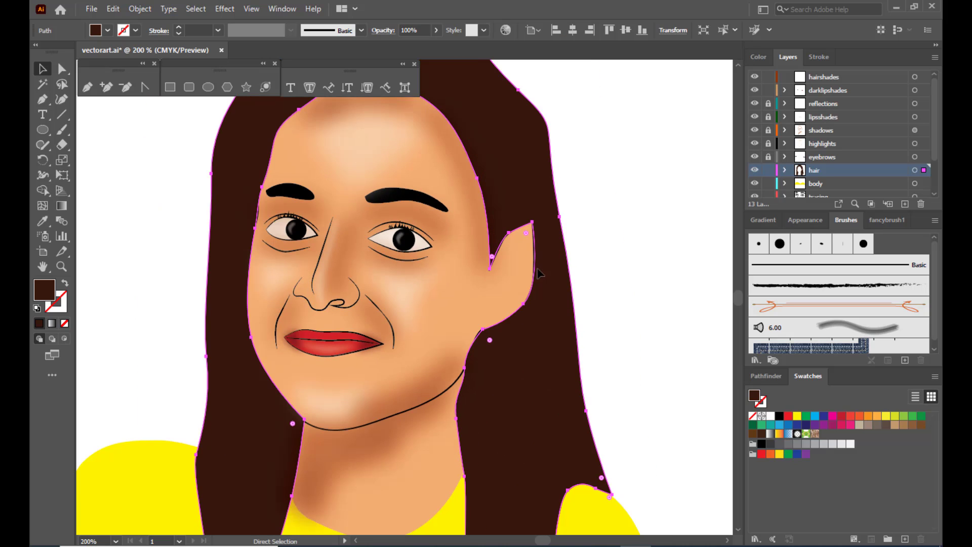
click(62, 68)
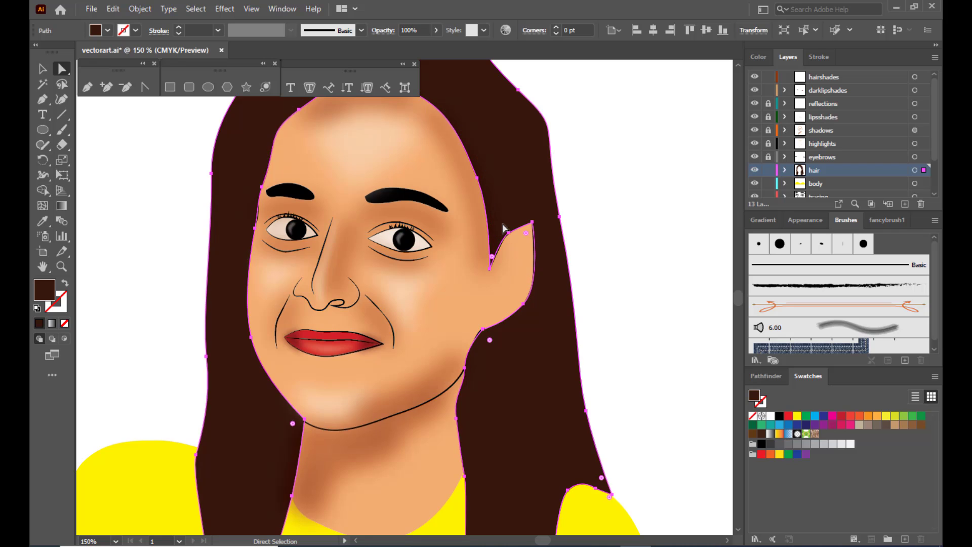
drag(509, 233, 508, 267)
drag(509, 260, 529, 242)
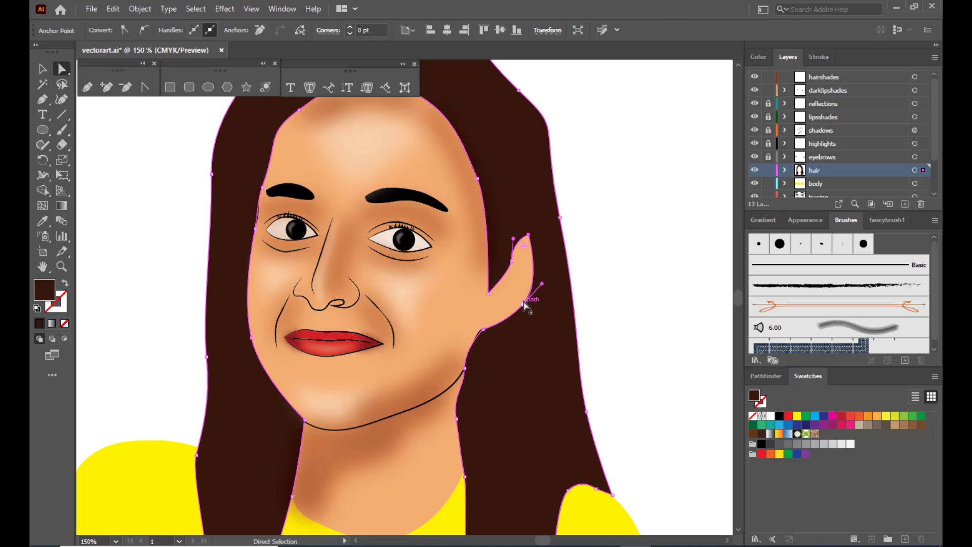
drag(523, 304, 519, 302)
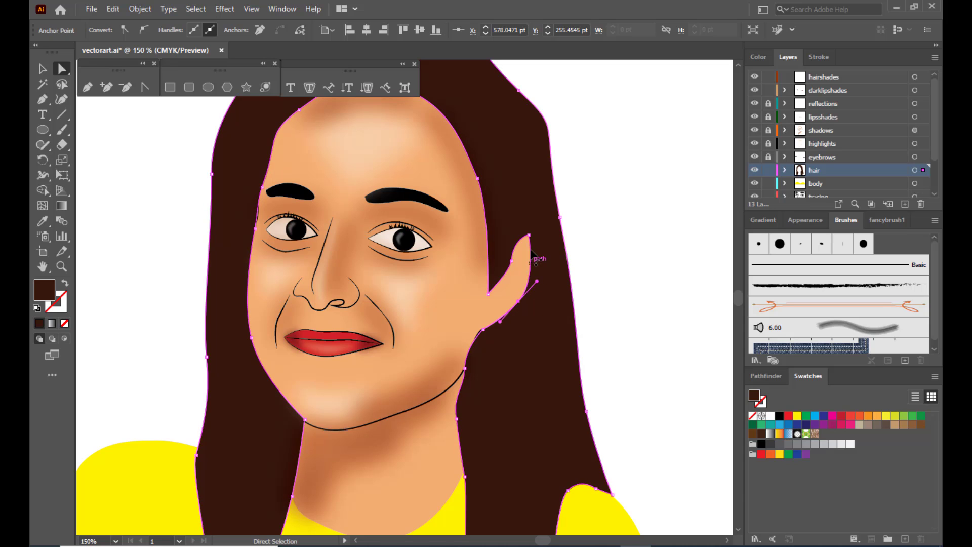
drag(529, 235, 503, 263)
click(629, 208)
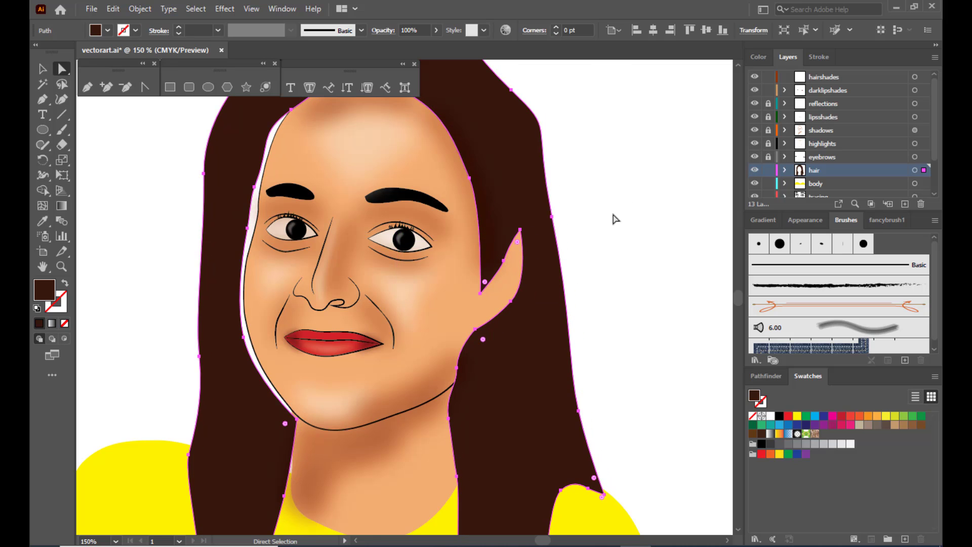
key(ctrl+z)
click(649, 216)
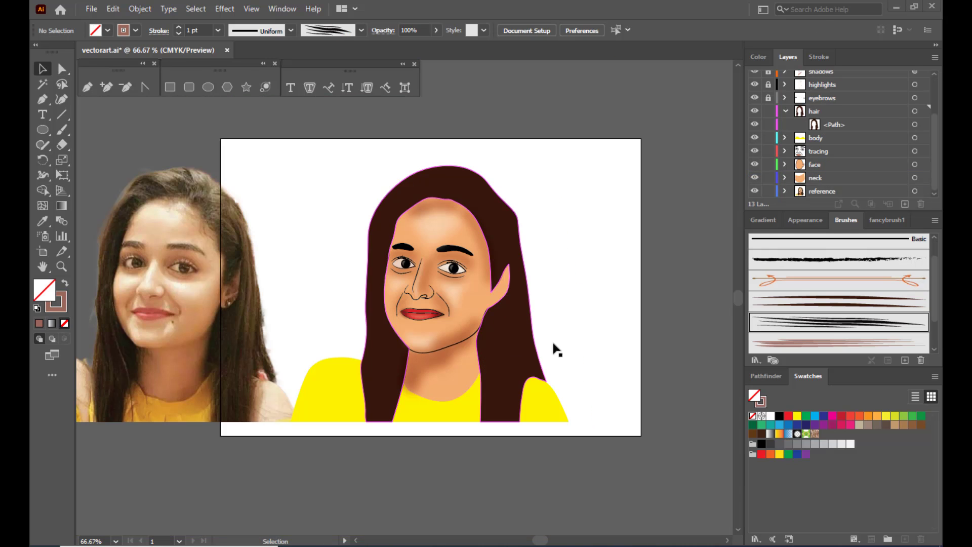
On the hair layer, draw a long, thin closed strand shape with tapered ends above the artboard using the Pen tool
click(850, 114)
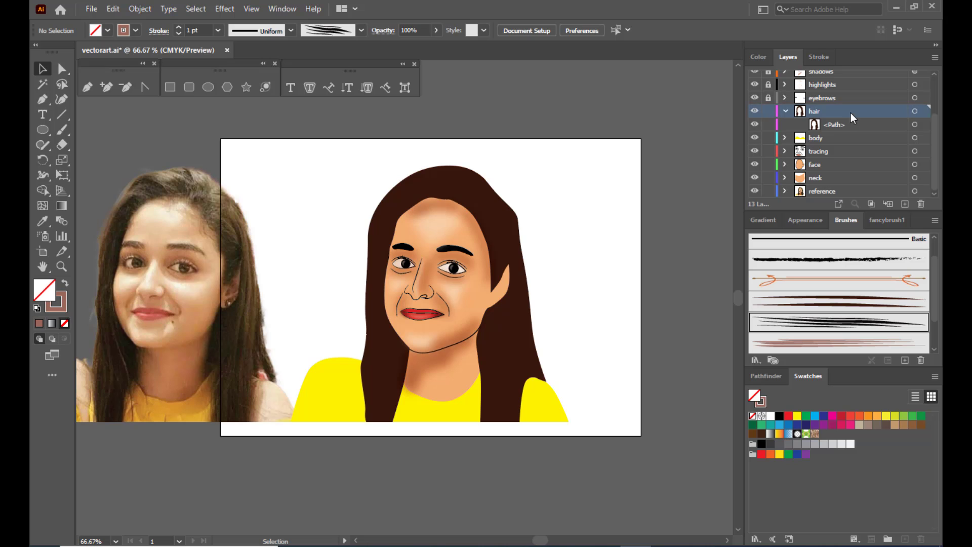
key(ctrl+plus)
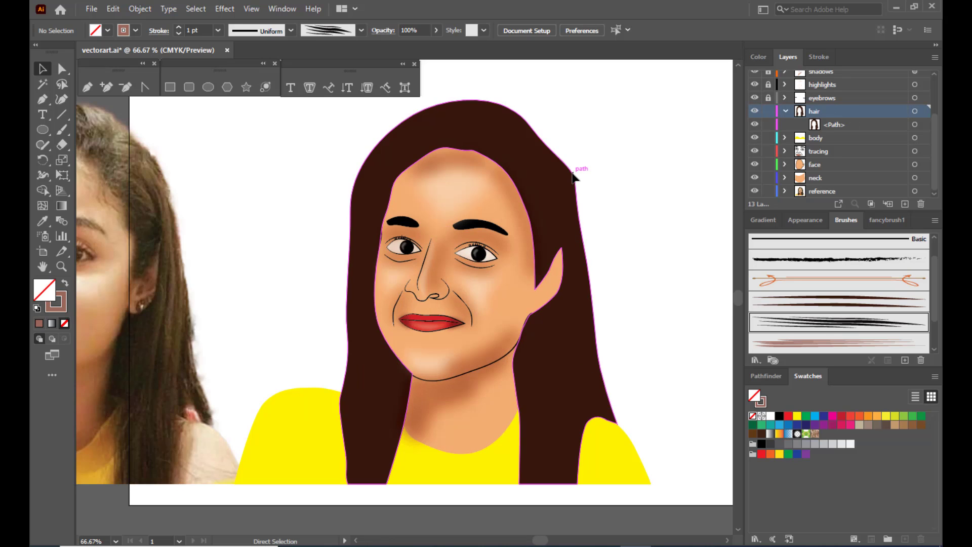
key(ctrl+plus)
key(ctrl+minus)
key(ctrl+minus)
key(ctrl+plus)
scroll(608, 166, up, 3)
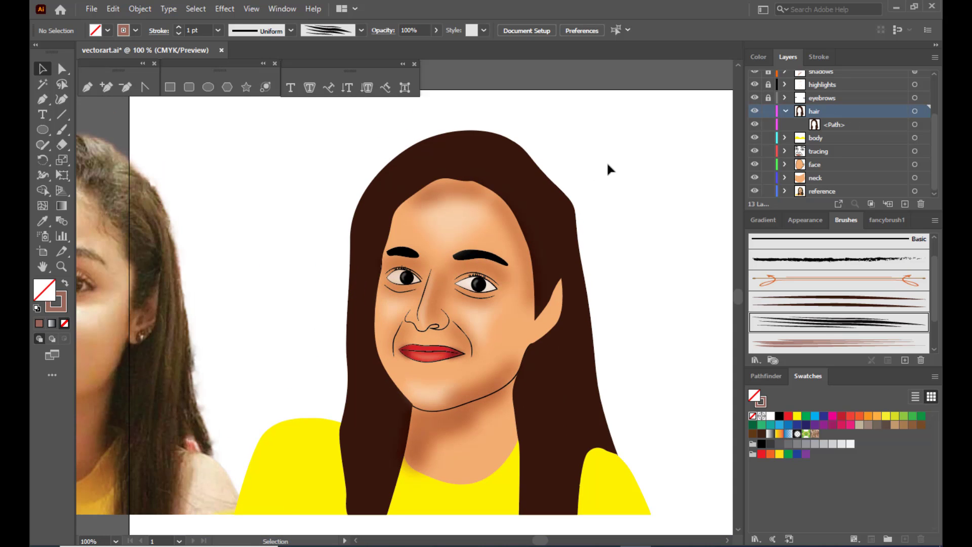
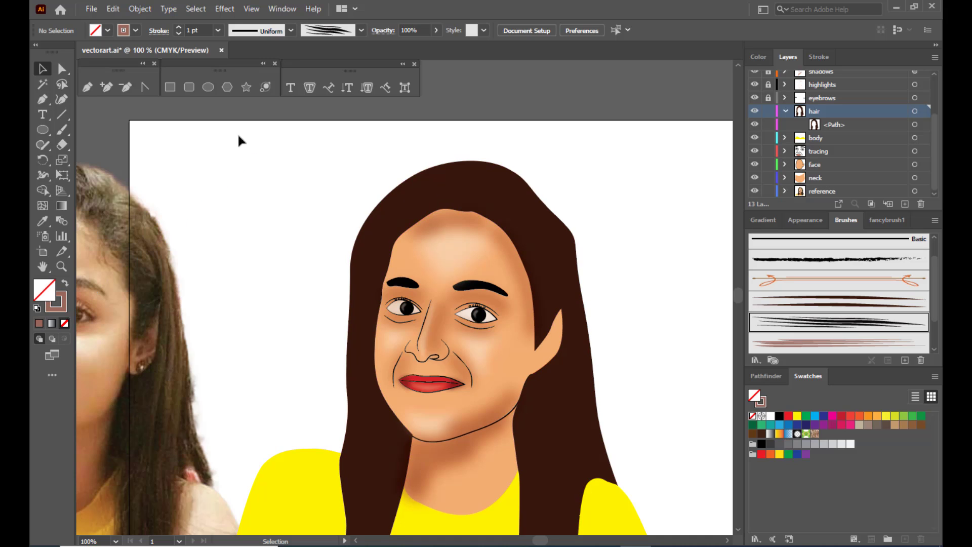
click(87, 87)
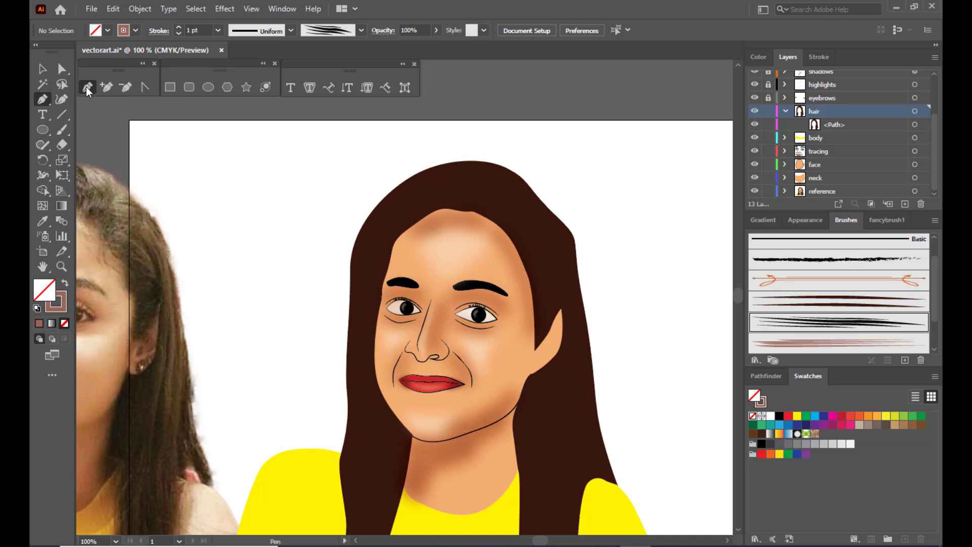
click(449, 93)
click(565, 94)
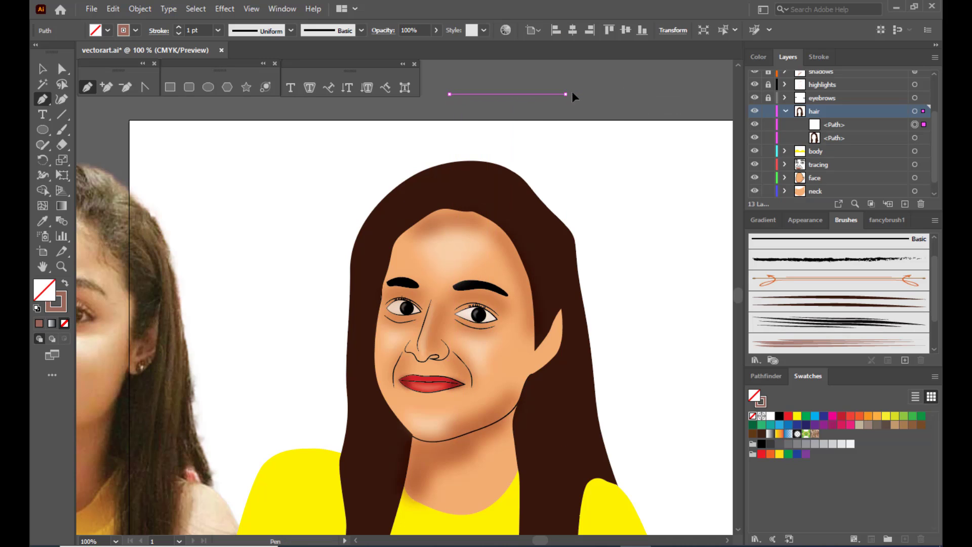
click(604, 94)
click(682, 94)
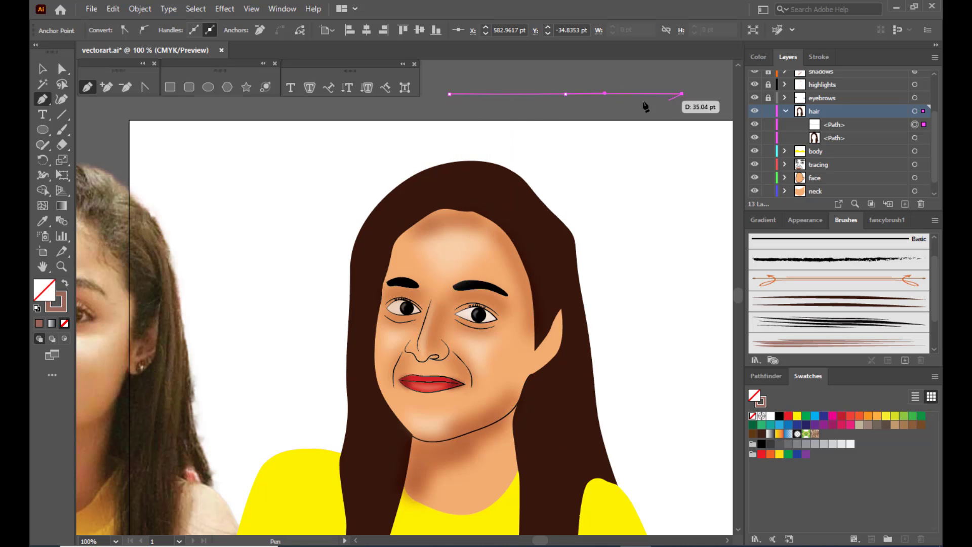
click(542, 100)
click(449, 94)
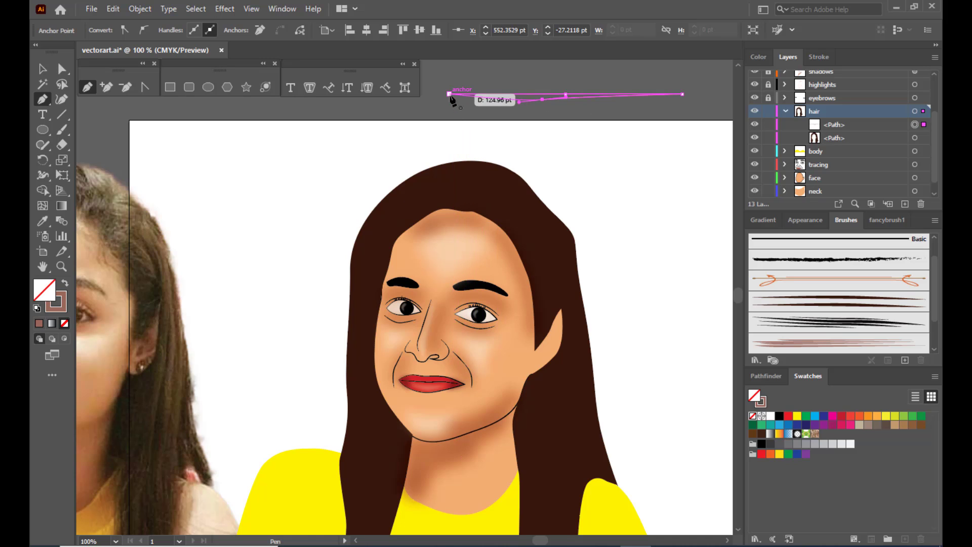
Nudge the strand's lower middle anchor point to slim the shape, and reposition the strand in the empty space above the artboard
key(v)
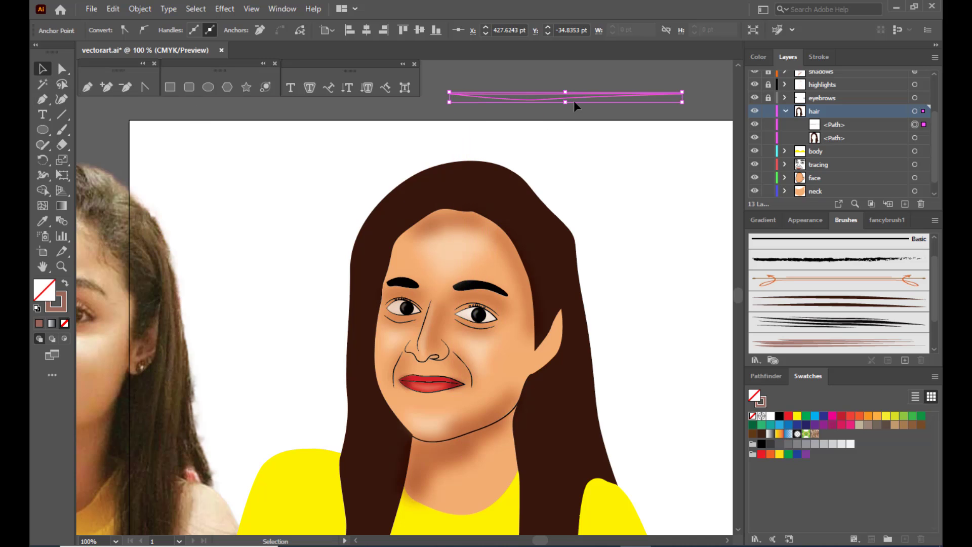
scroll(573, 101, up, 3)
key(a)
key(ctrl+equal)
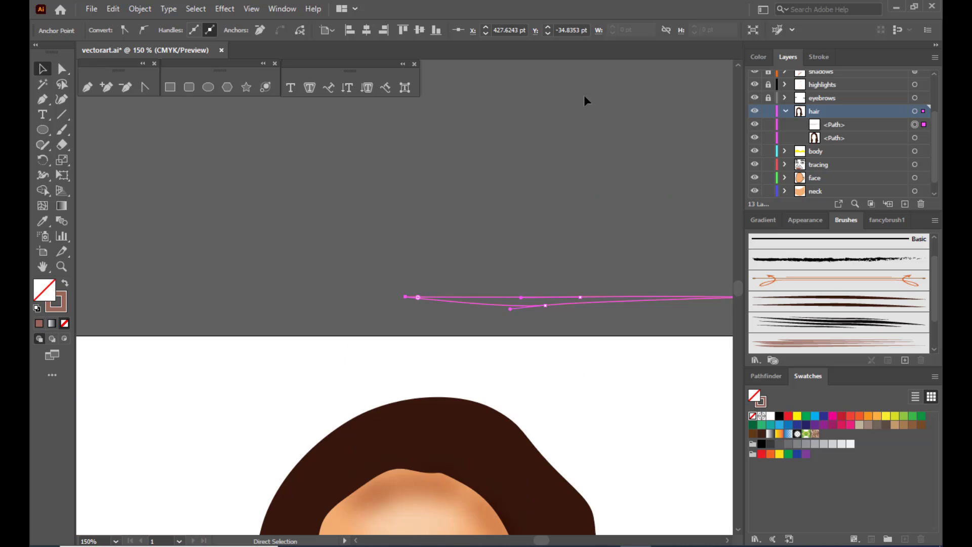
key(v)
click(60, 71)
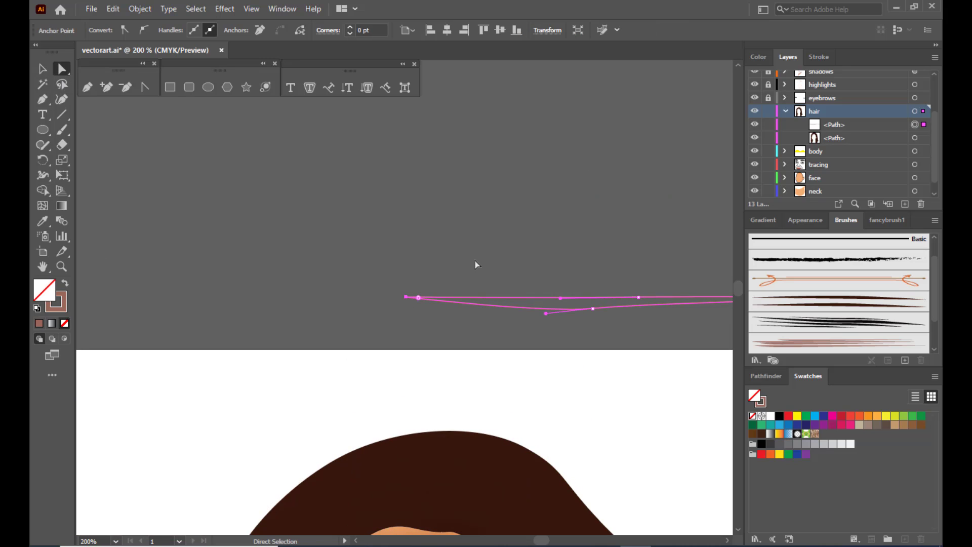
click(593, 308)
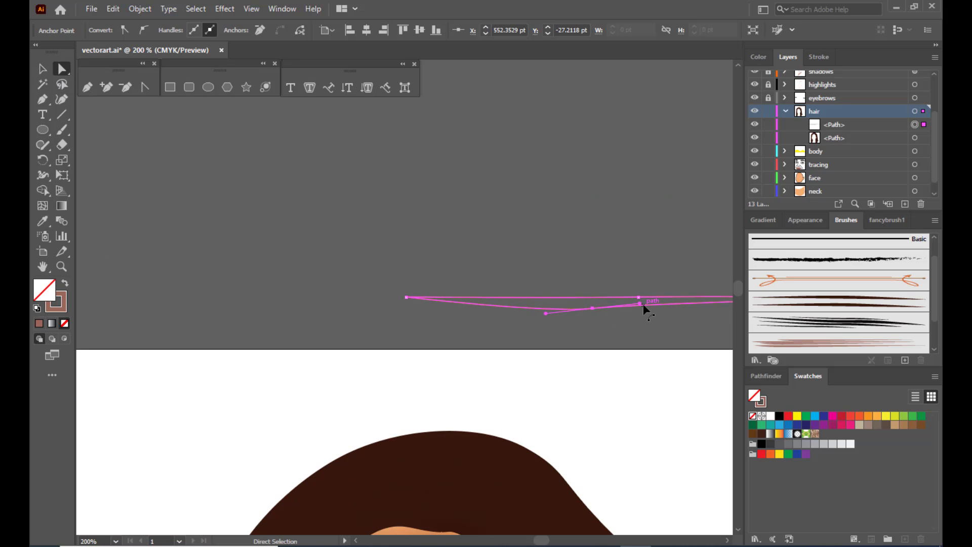
drag(641, 304, 596, 304)
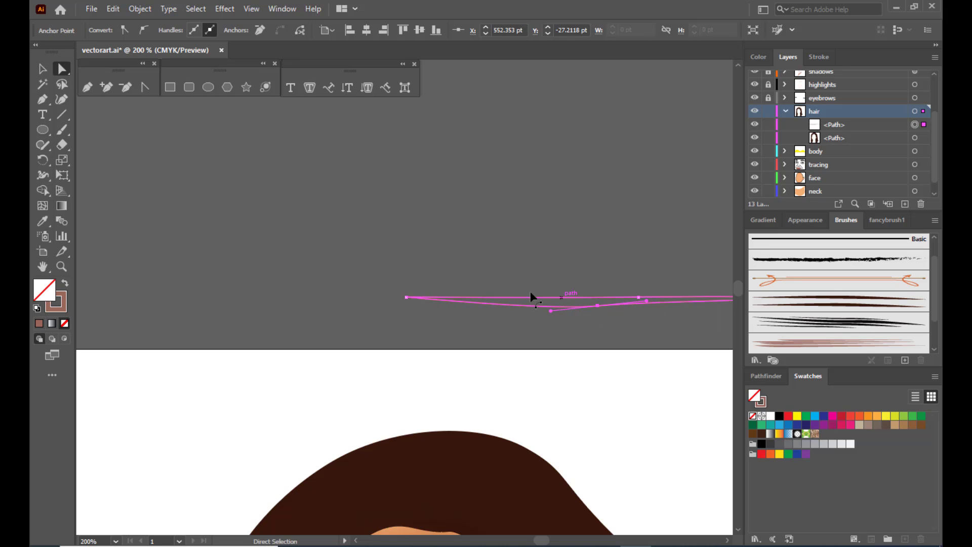
click(41, 70)
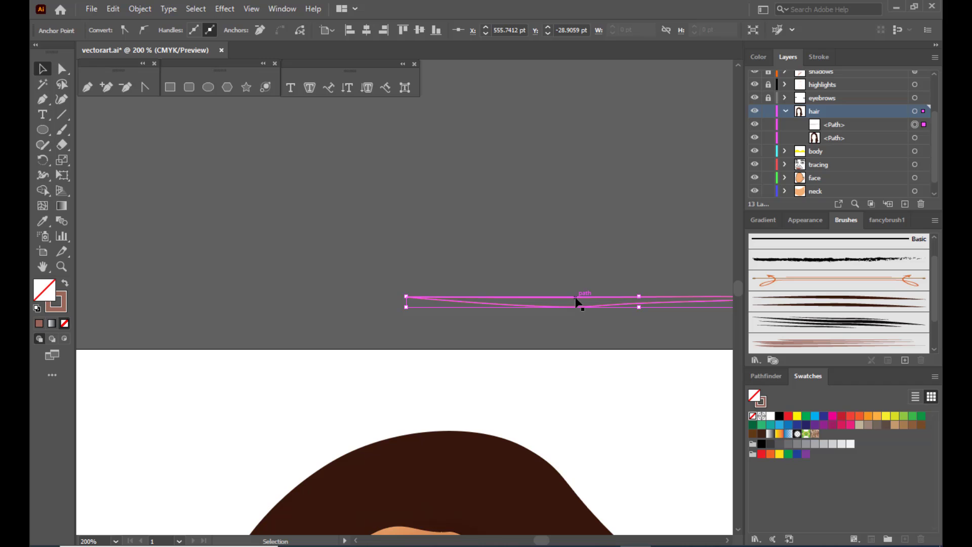
drag(575, 302, 430, 235)
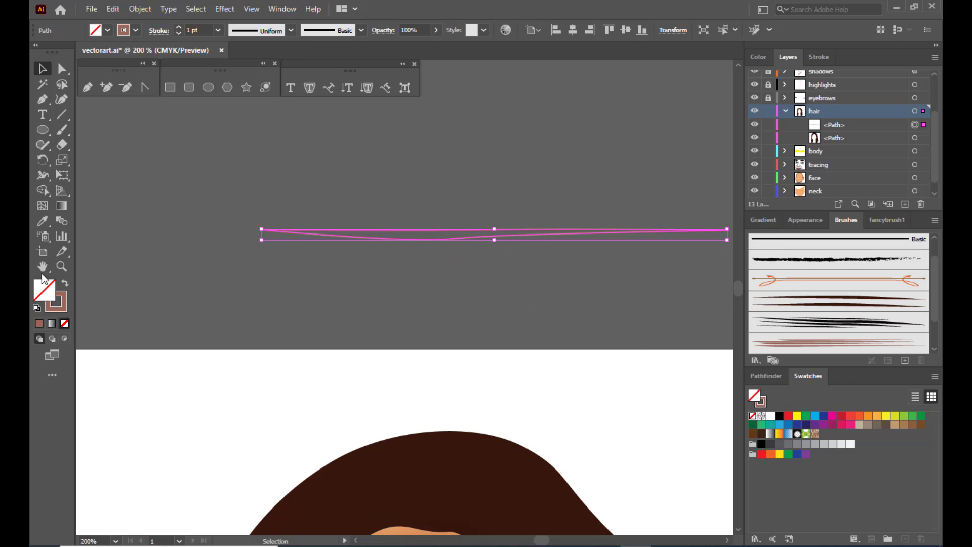
Swap the strand's fill and stroke, and set its fill colour to AA766A
click(66, 283)
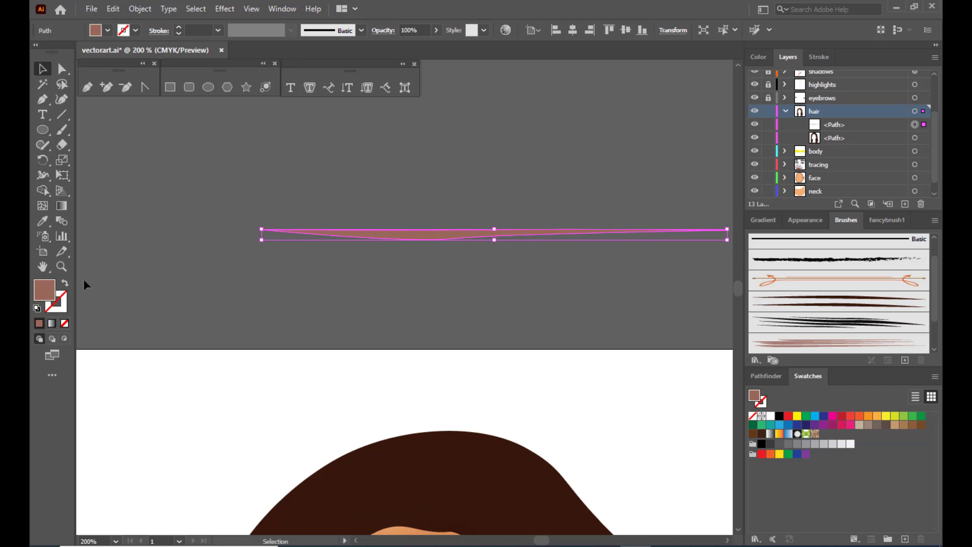
double_click(45, 291)
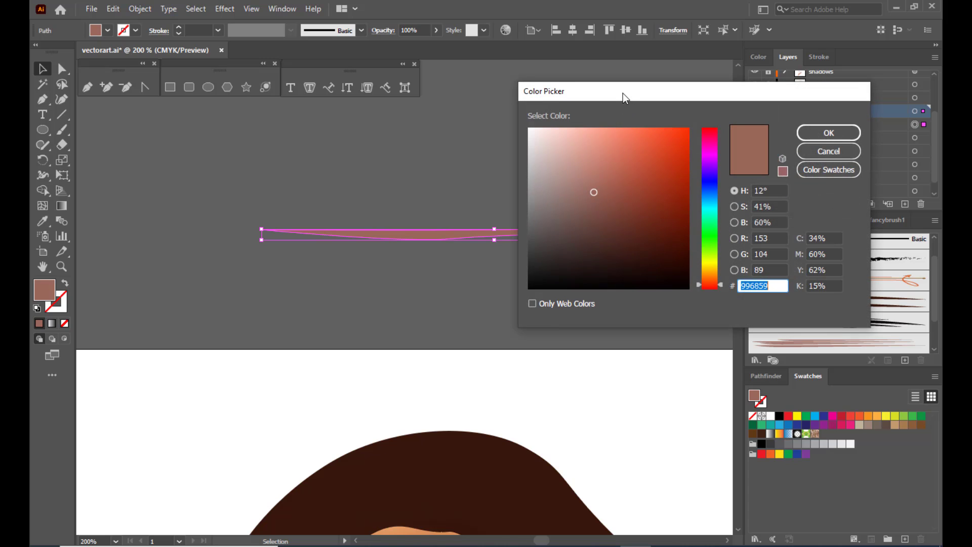
drag(623, 94, 635, 85)
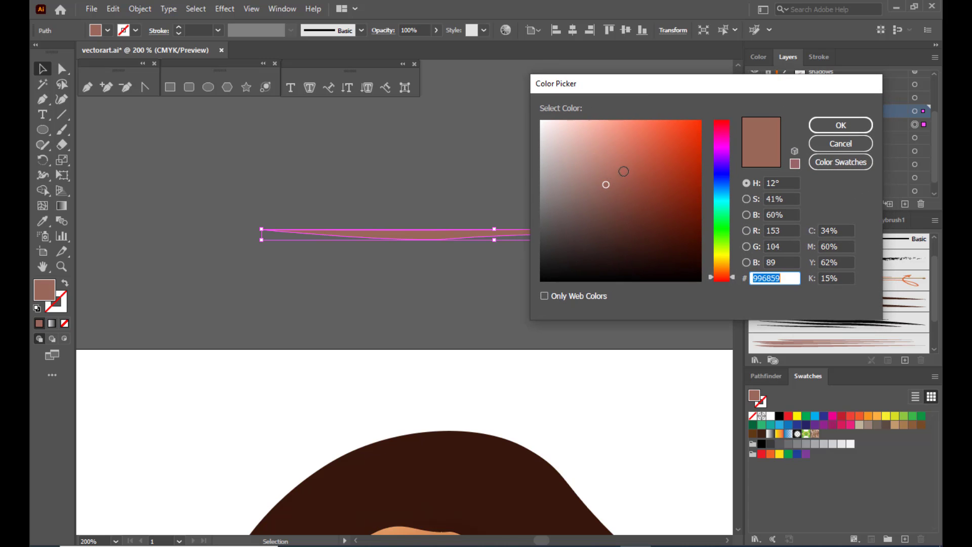
drag(789, 279, 746, 282)
click(602, 172)
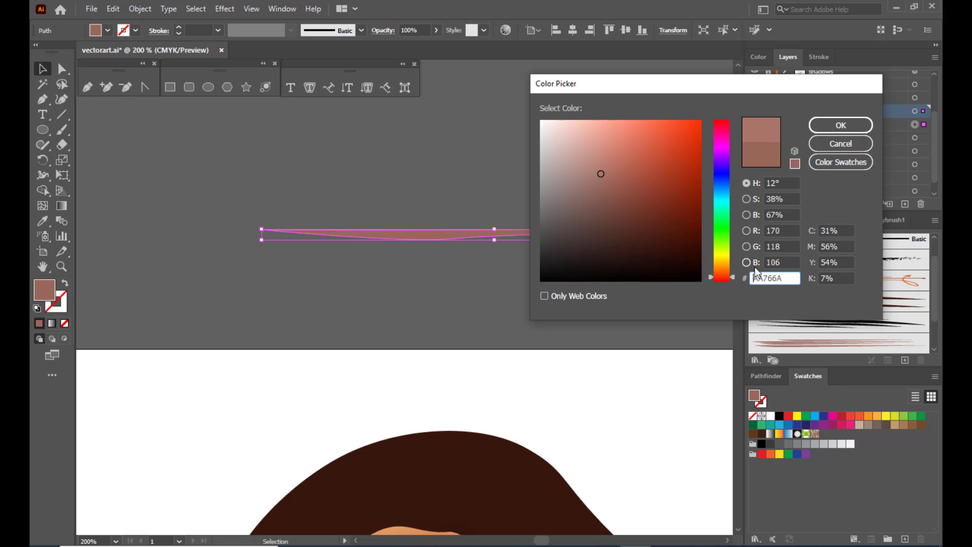
drag(790, 277, 752, 279)
click(827, 126)
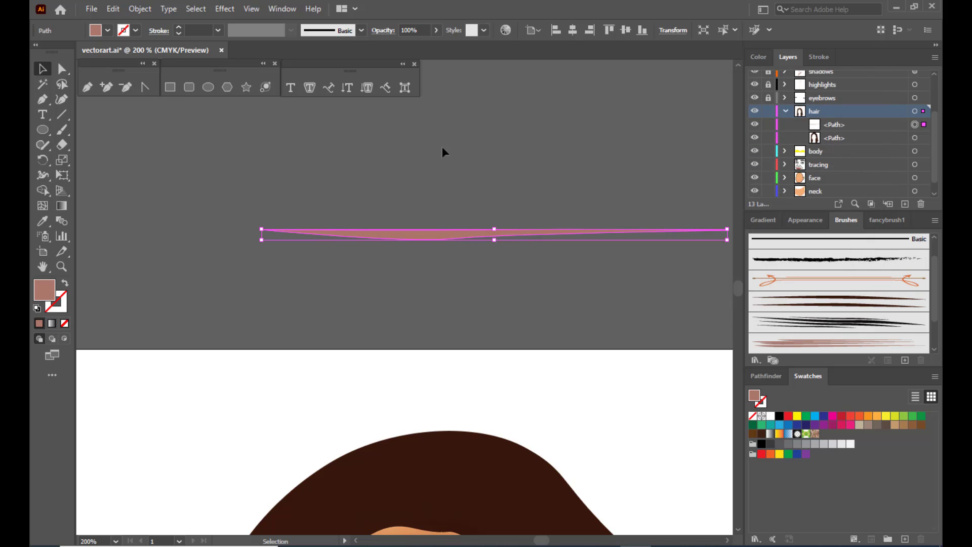
Duplicate the strand twice as thinner, shorter copies, placing one just below and one just above the original
click(442, 147)
click(455, 234)
mouse_move(455, 234)
mouse_down()
mouse_move(420, 218)
mouse_move(455, 234)
mouse_up()
drag(462, 235, 483, 253)
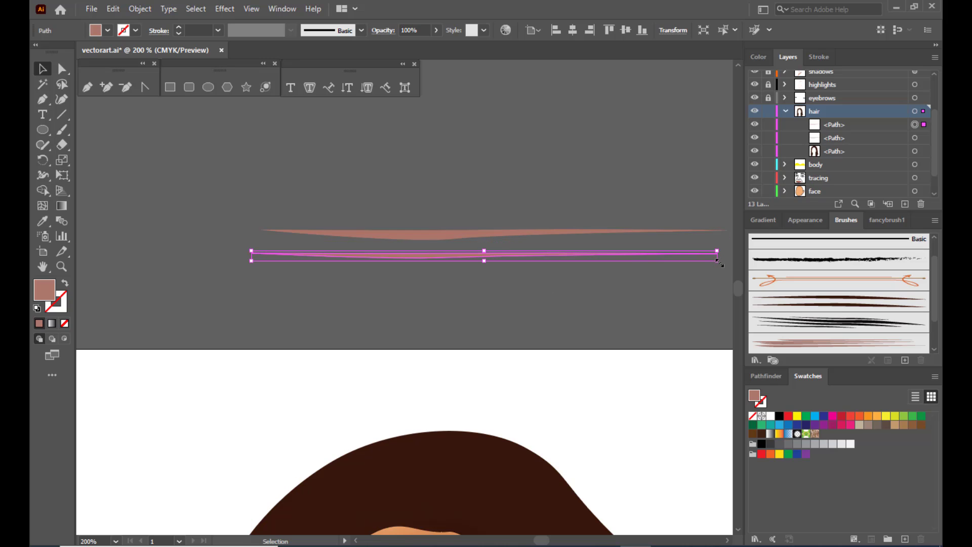
drag(717, 259, 668, 258)
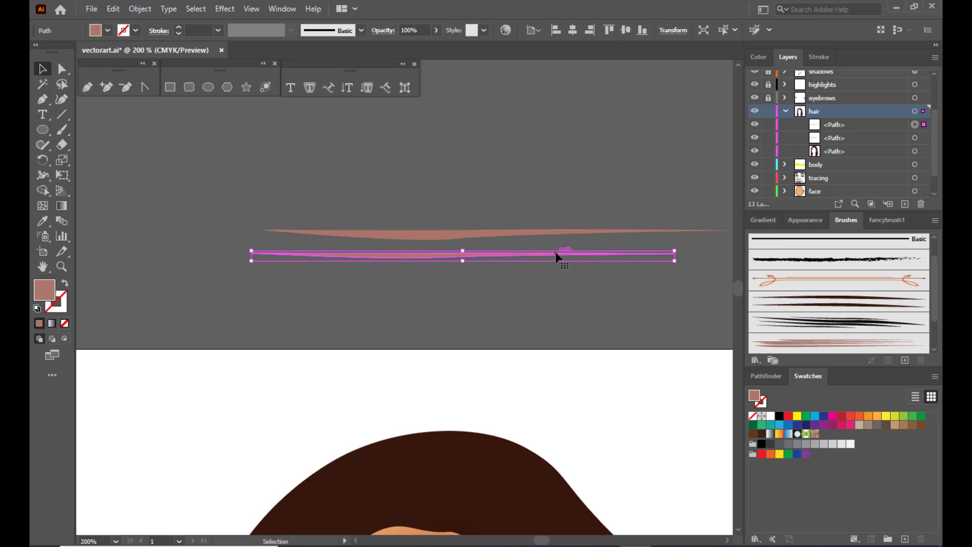
drag(557, 255, 521, 220)
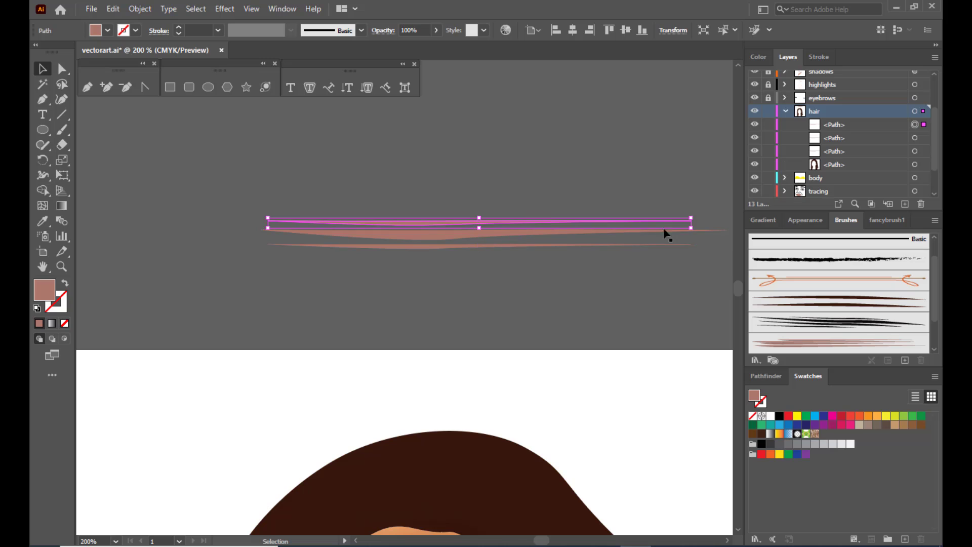
mouse_move(691, 217)
mouse_down()
mouse_move(706, 212)
mouse_move(678, 229)
mouse_up()
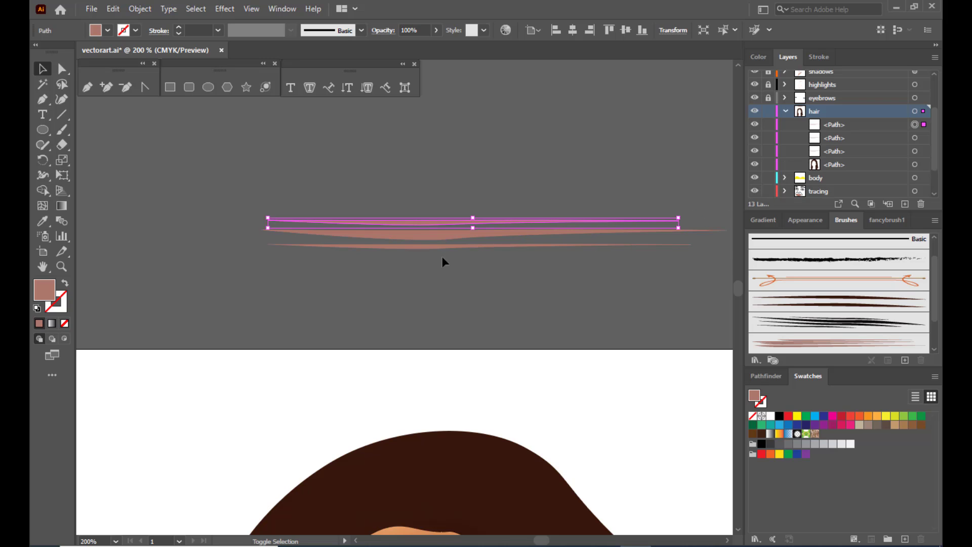
Flatten the original middle strand and shorten it from its left end so the three strands are staggered
click(455, 237)
drag(494, 243, 495, 232)
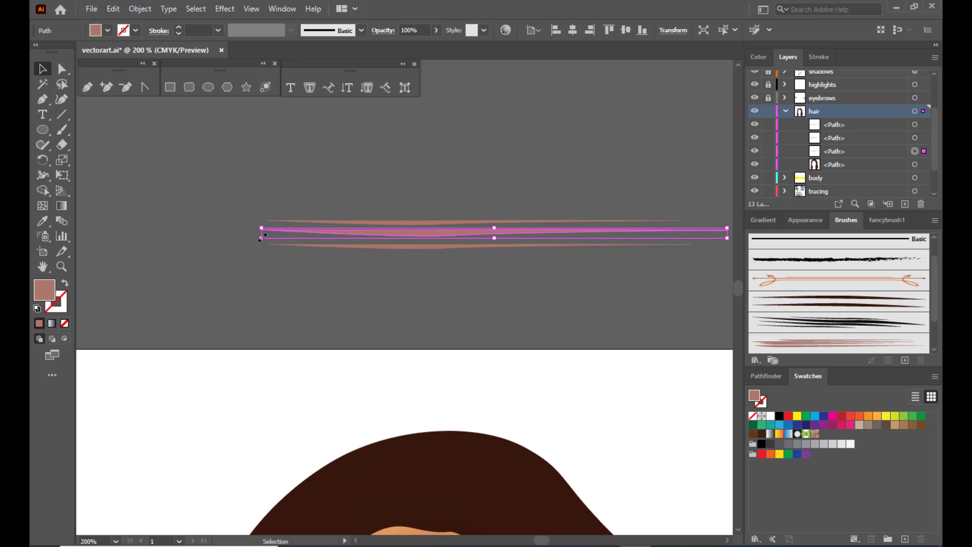
drag(260, 237, 286, 237)
click(427, 267)
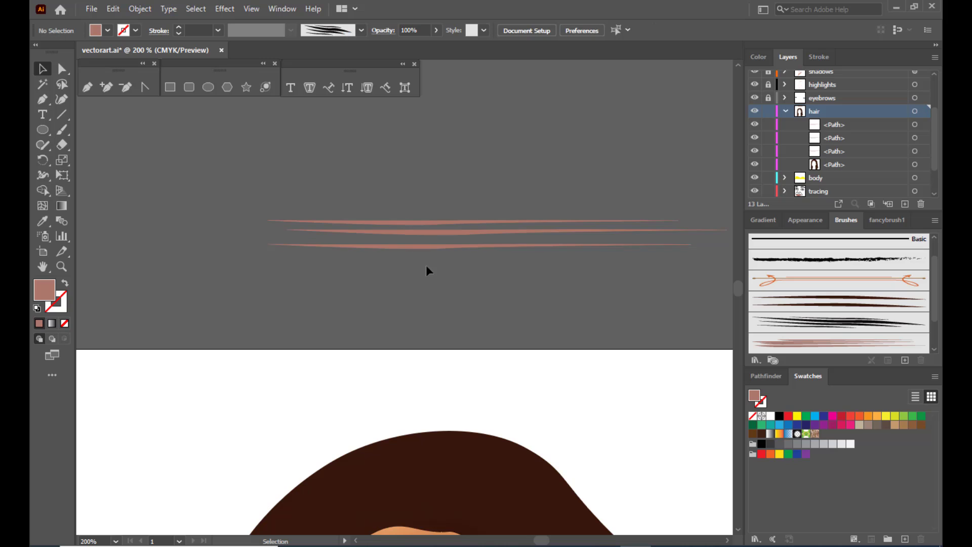
Duplicate the lowest strand just below itself, and shorten the copy from both ends while flattening it slightly
drag(429, 246, 417, 256)
click(457, 158)
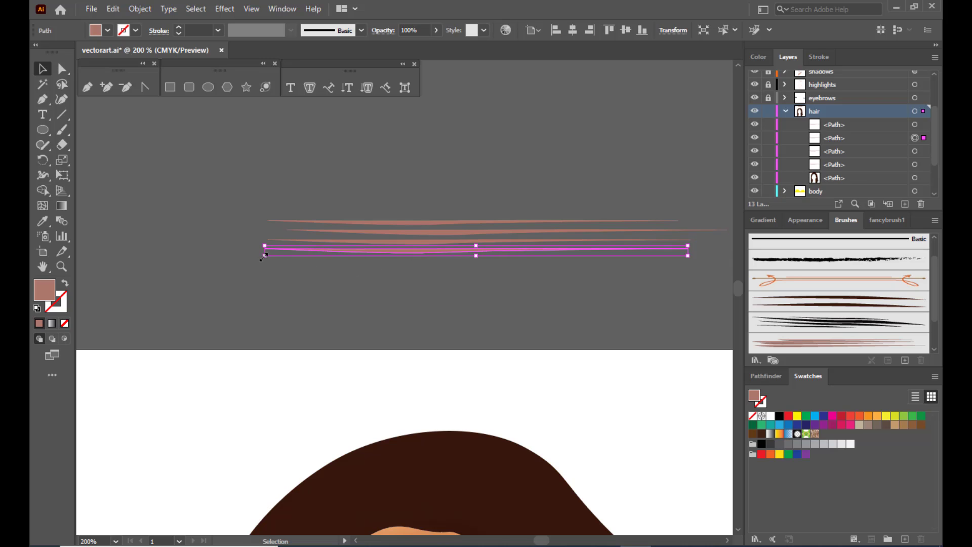
drag(259, 256, 321, 257)
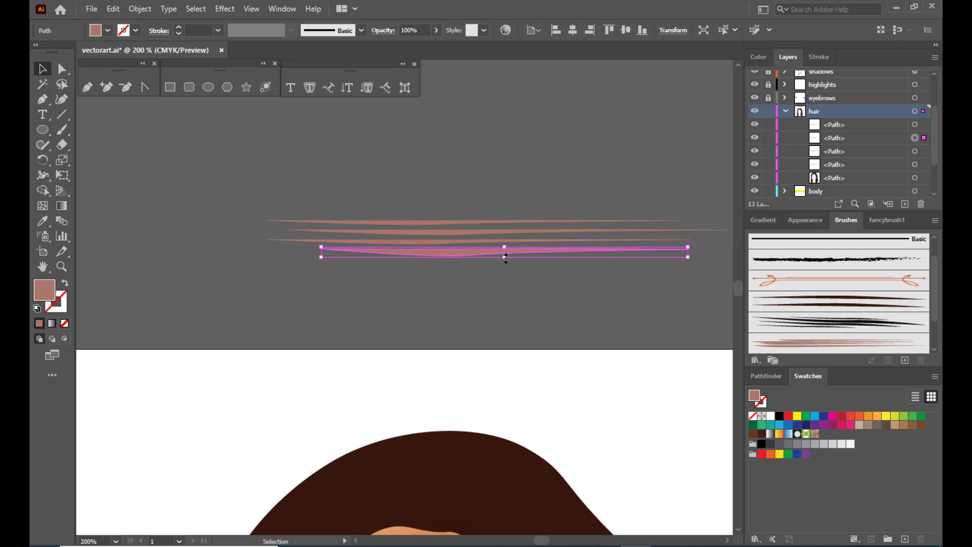
drag(505, 258, 505, 256)
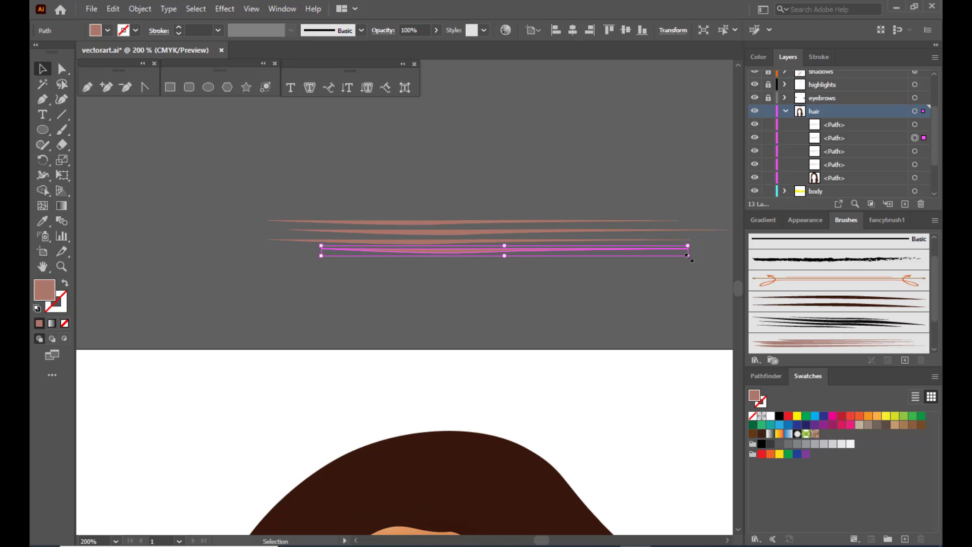
drag(688, 258, 626, 255)
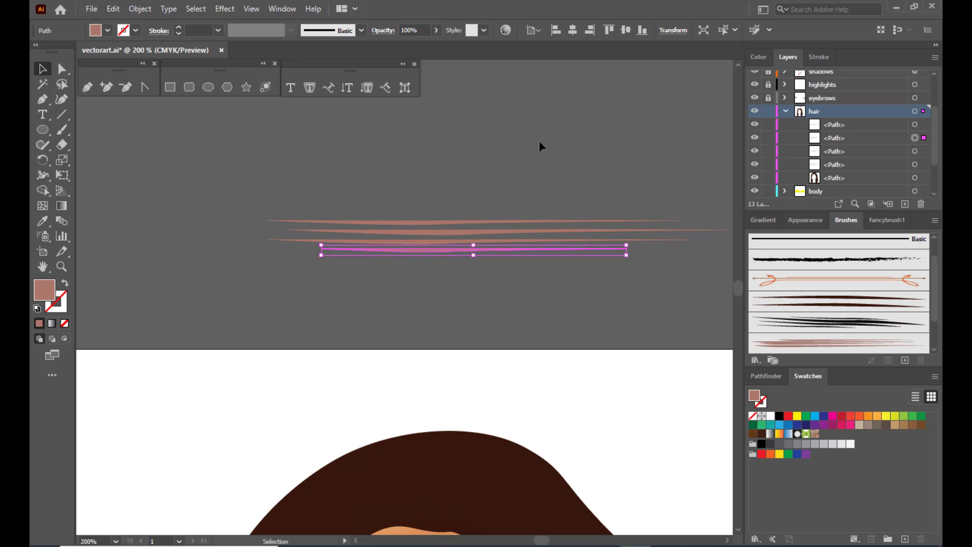
click(550, 143)
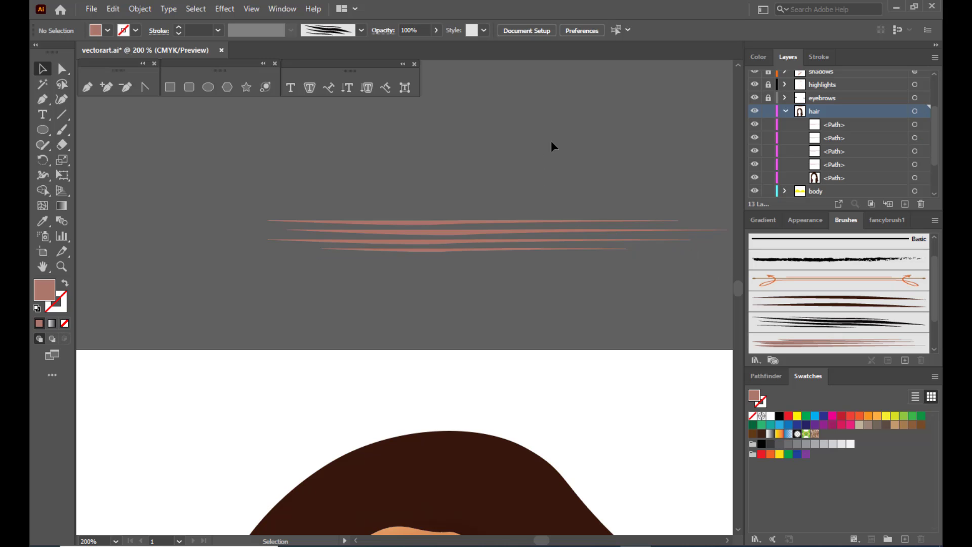
Duplicate all four strands into the empty space above them, and set the copies' fill colour to 1C0E0B
click(426, 225)
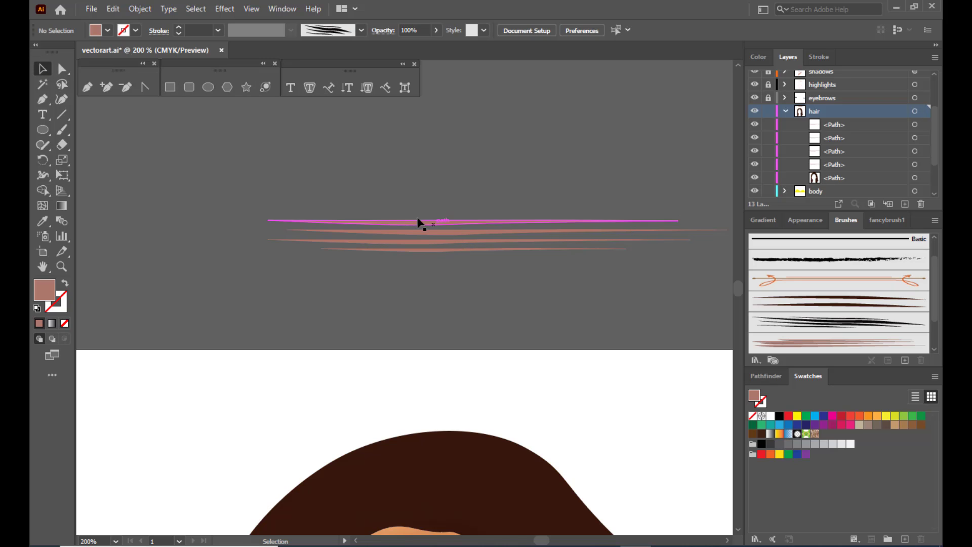
drag(458, 287, 434, 155)
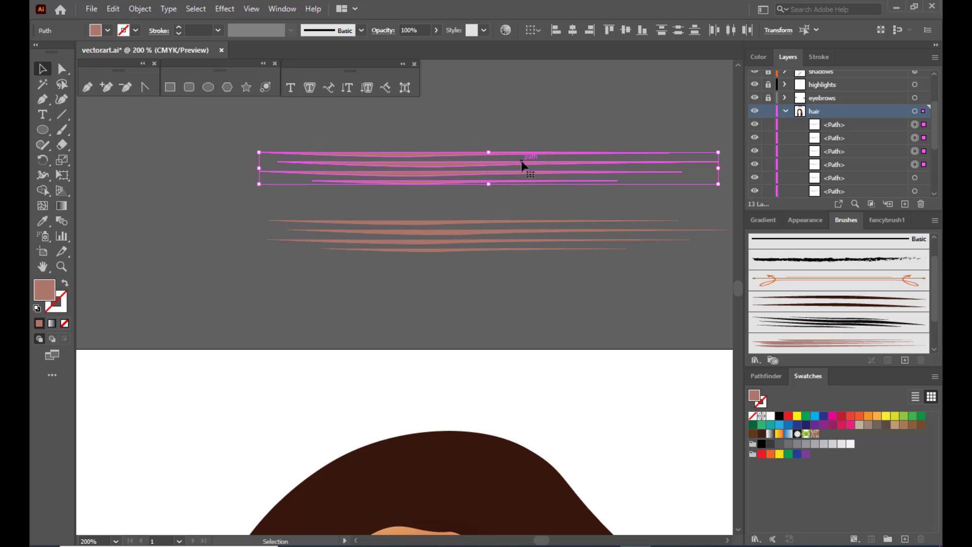
double_click(46, 291)
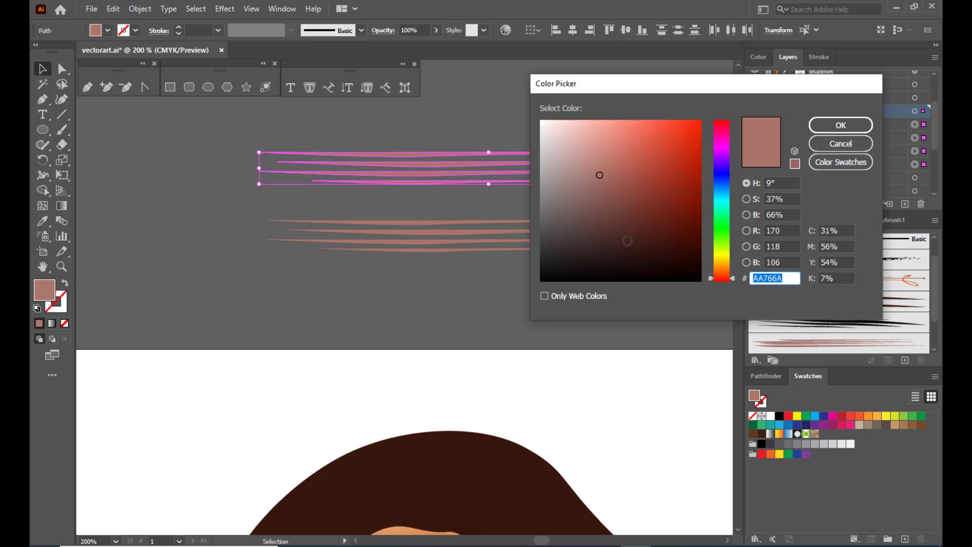
click(634, 252)
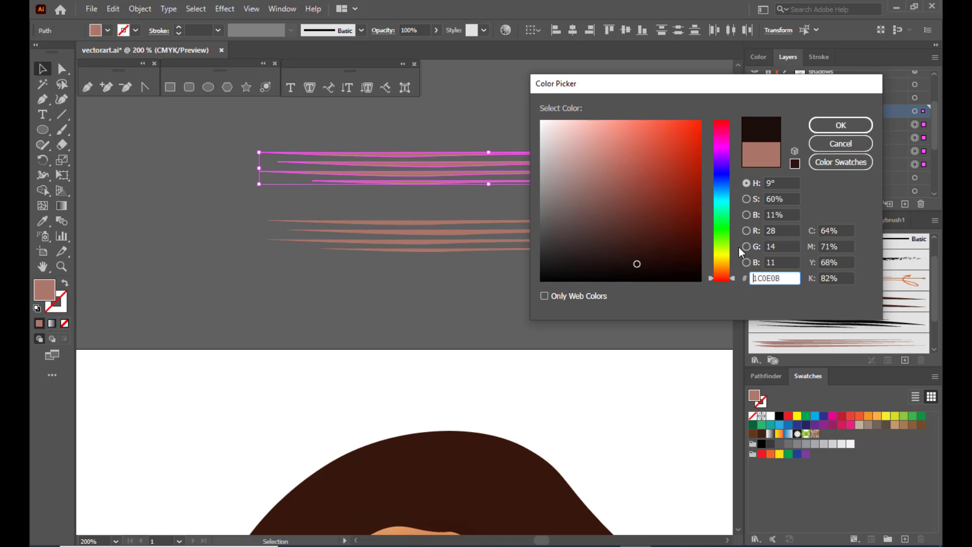
click(820, 124)
click(593, 120)
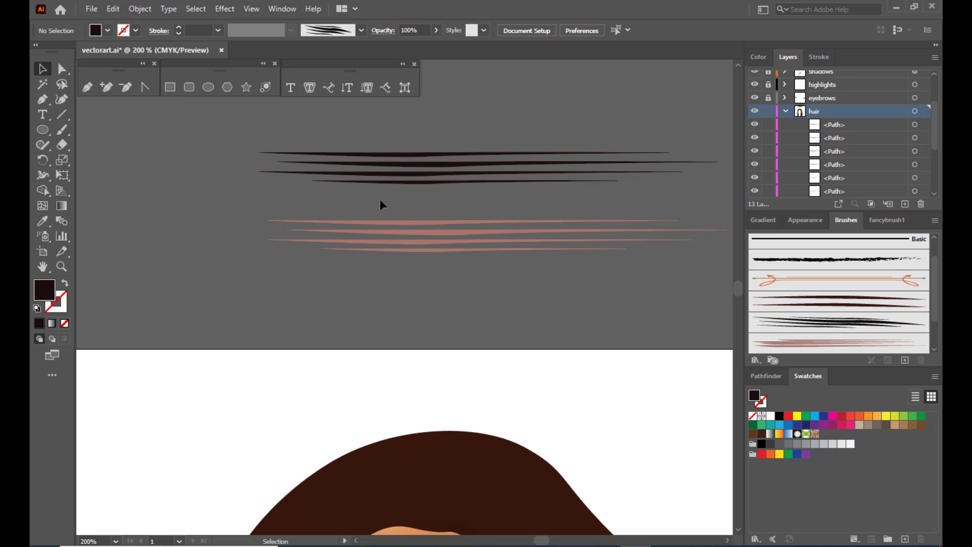
Create an Art Brush named brightshadebrushstroke from the four light strands
drag(459, 301, 462, 306)
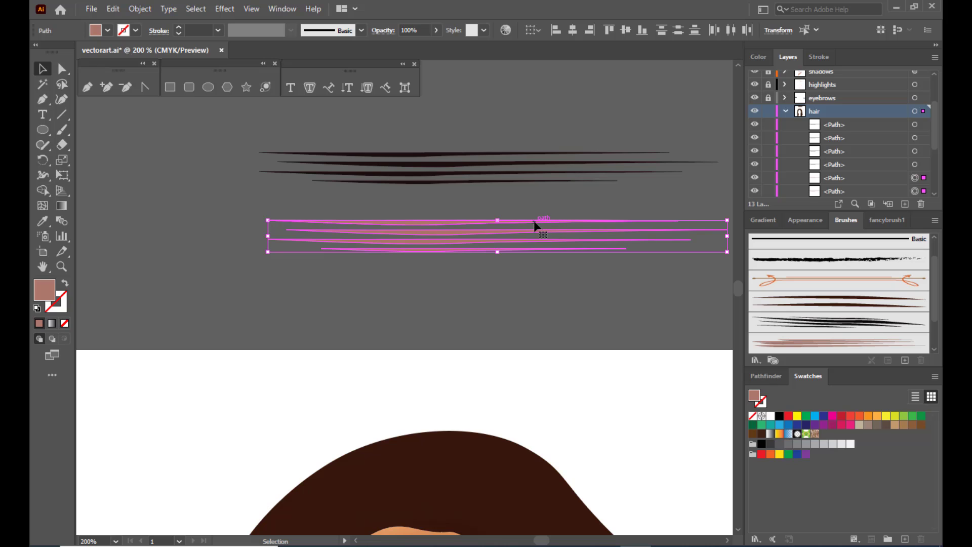
drag(535, 222, 817, 261)
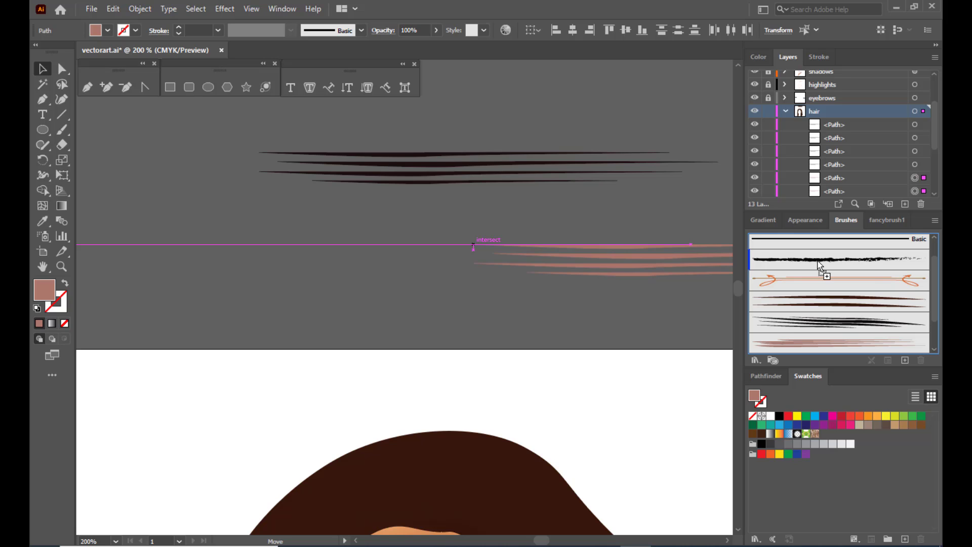
drag(817, 262, 818, 264)
mouse_move(675, 117)
mouse_down()
mouse_move(472, 145)
mouse_move(566, 80)
mouse_up()
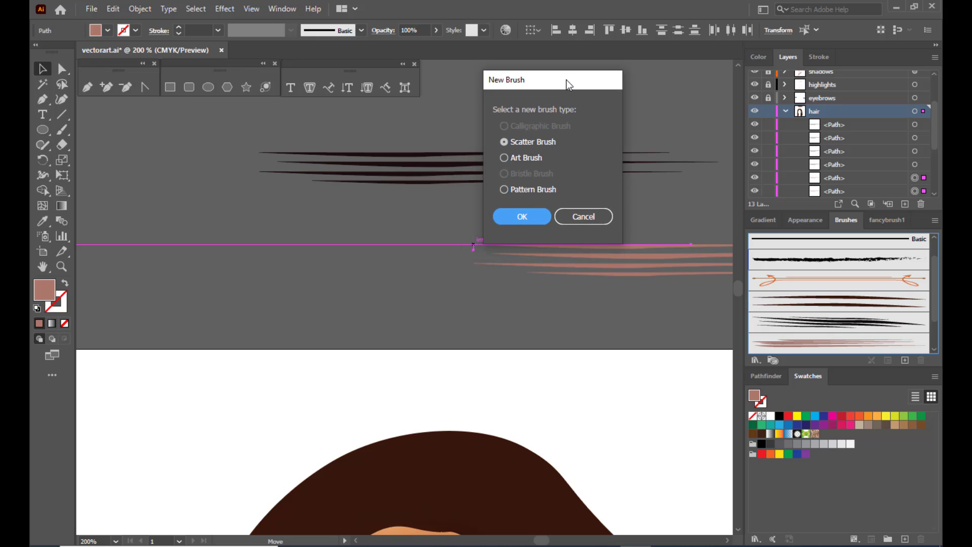
drag(566, 80, 582, 64)
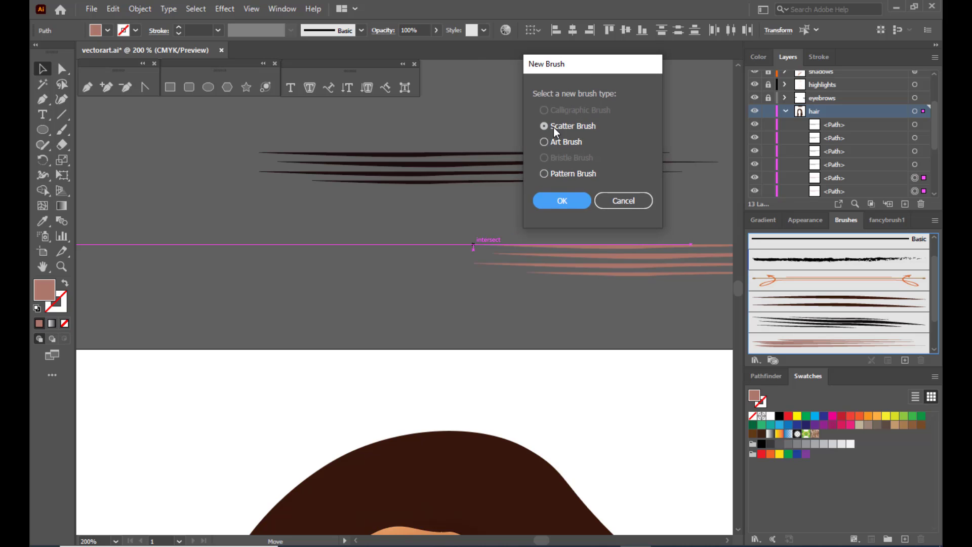
click(544, 142)
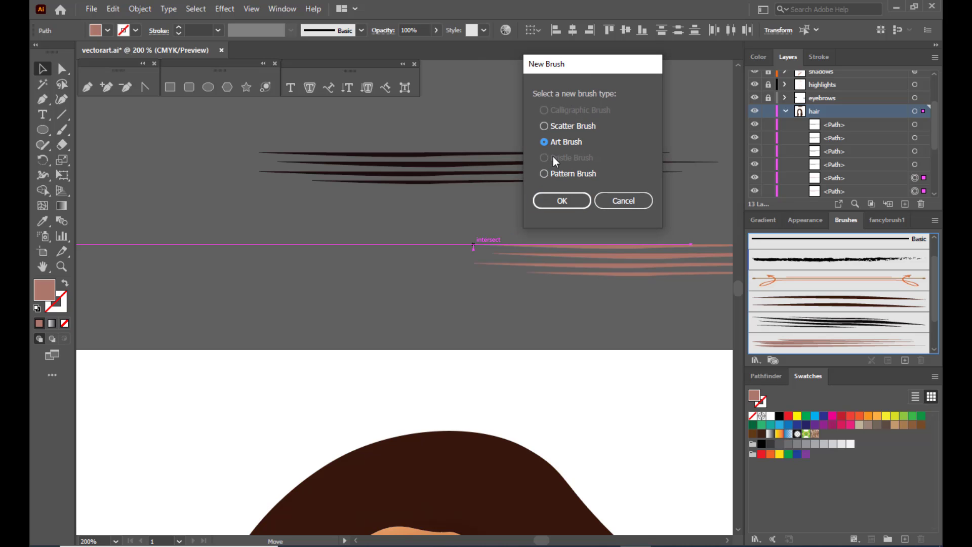
click(563, 201)
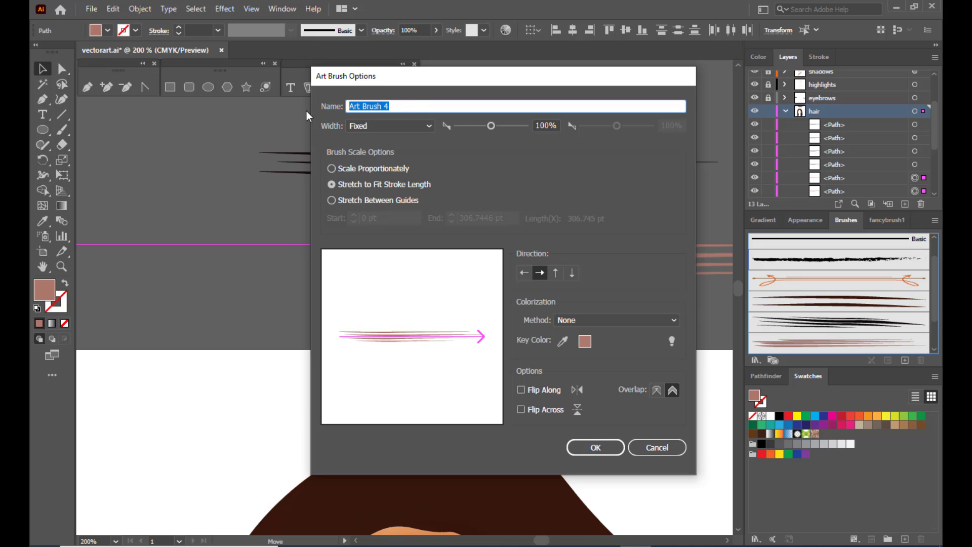
text(brightshadebrushstroke)
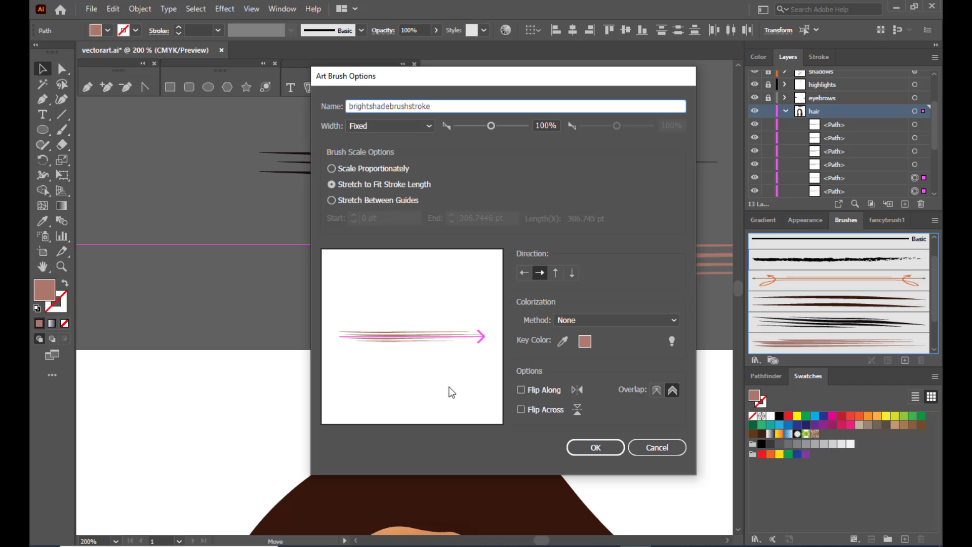
click(588, 447)
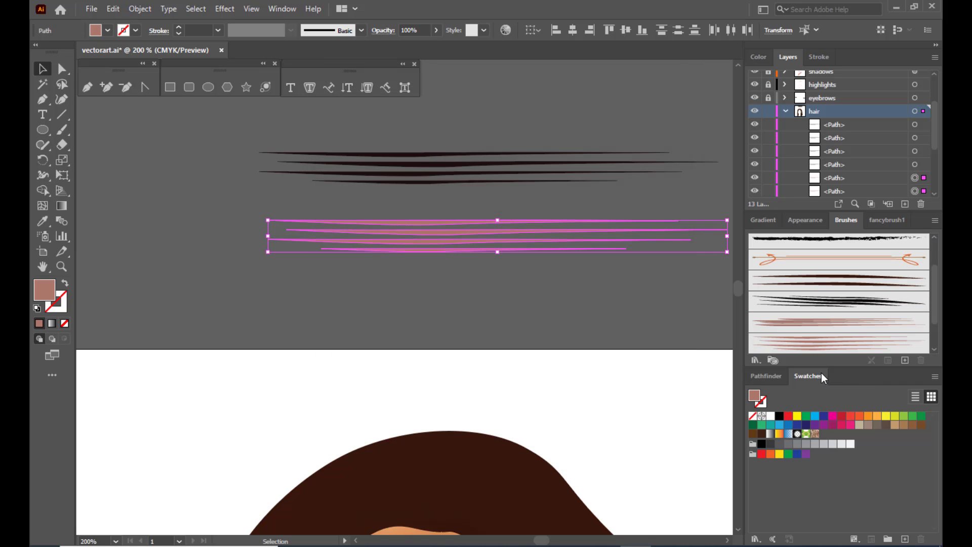
Create an Art Brush named darkshadebrushes from the four dark strands
drag(394, 130, 439, 203)
mouse_move(426, 157)
mouse_down()
mouse_move(689, 238)
mouse_move(833, 305)
mouse_up()
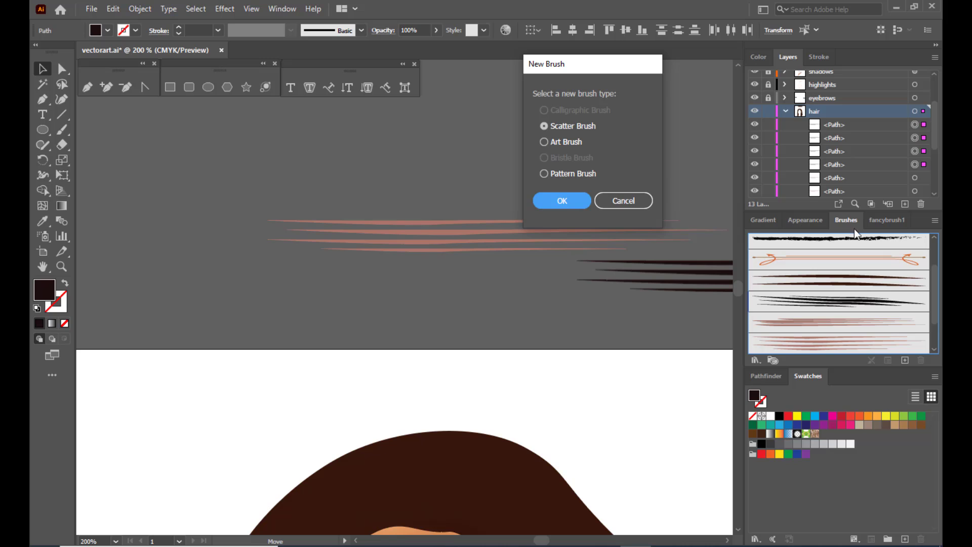
click(544, 143)
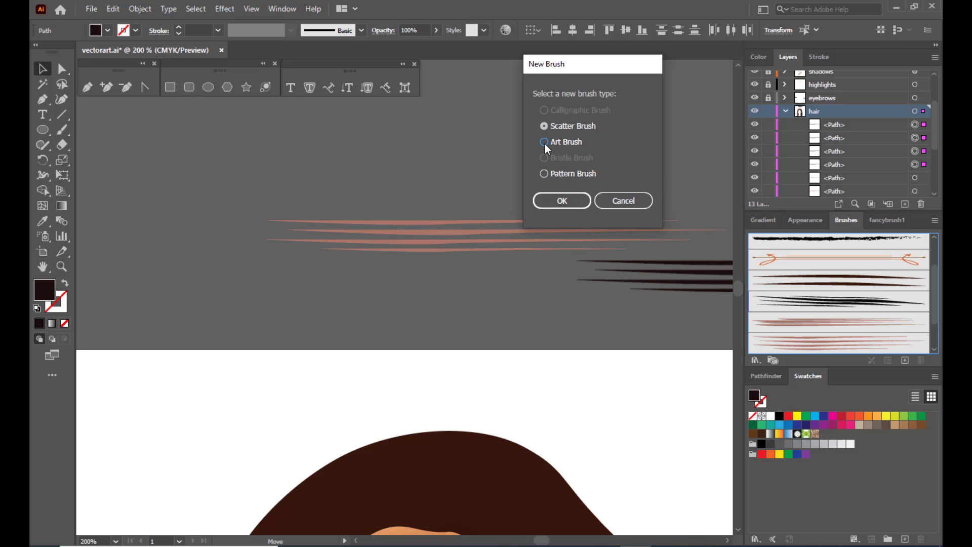
click(566, 201)
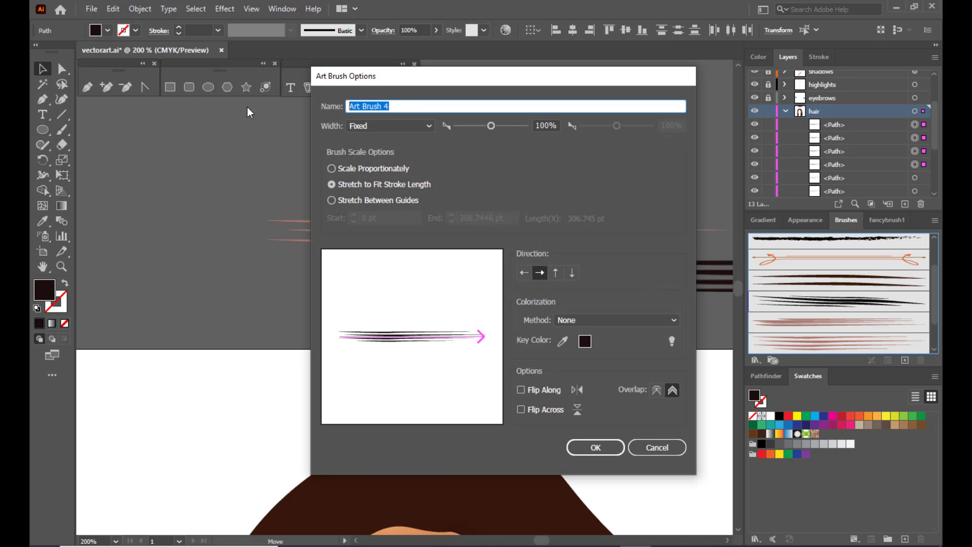
text(darkshadebrushes)
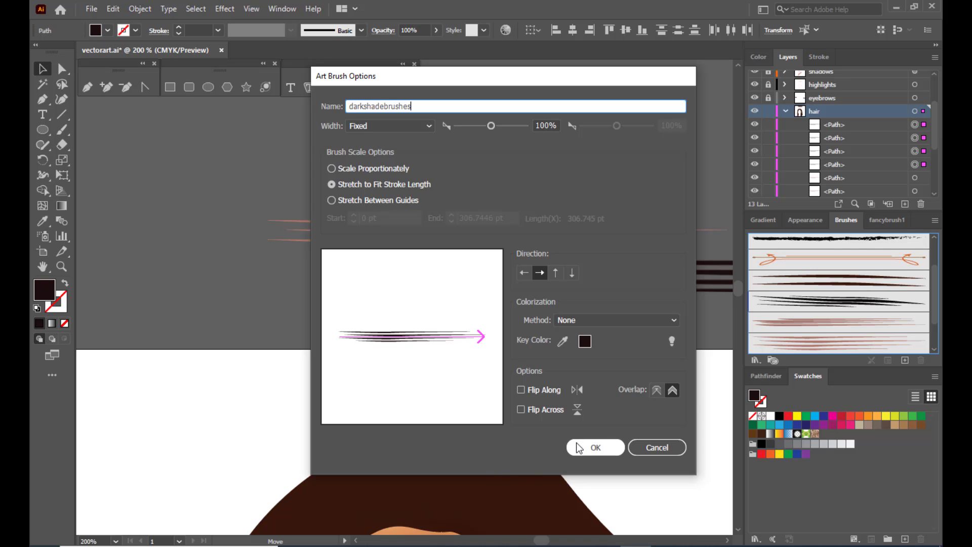
click(595, 447)
Delete both the light and dark strand sets above the artboard
drag(411, 116, 496, 287)
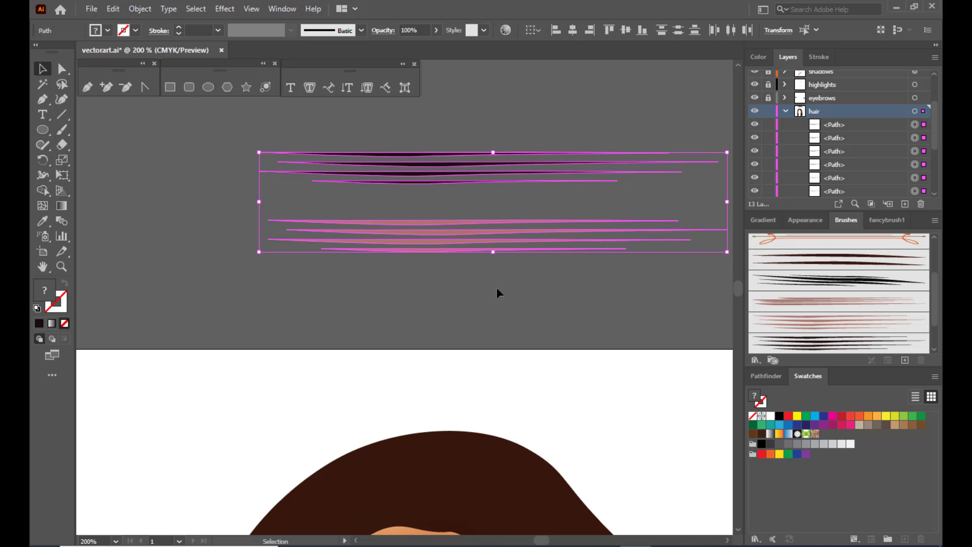
key(Delete)
scroll(487, 239, down, 6)
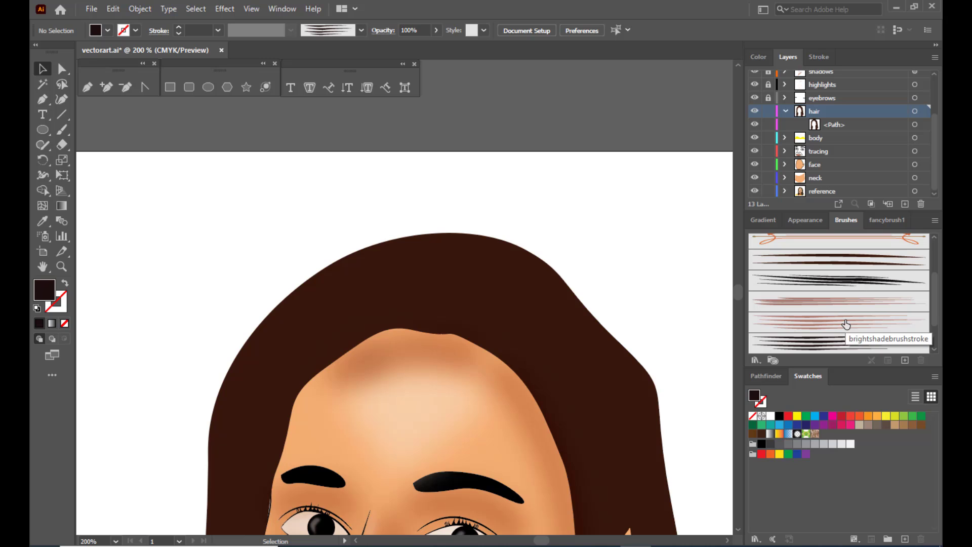
Choose the brightshadebrushstroke brush, make the hairshades layer active, and activate the Paintbrush tool
click(808, 327)
scroll(610, 260, up, 2)
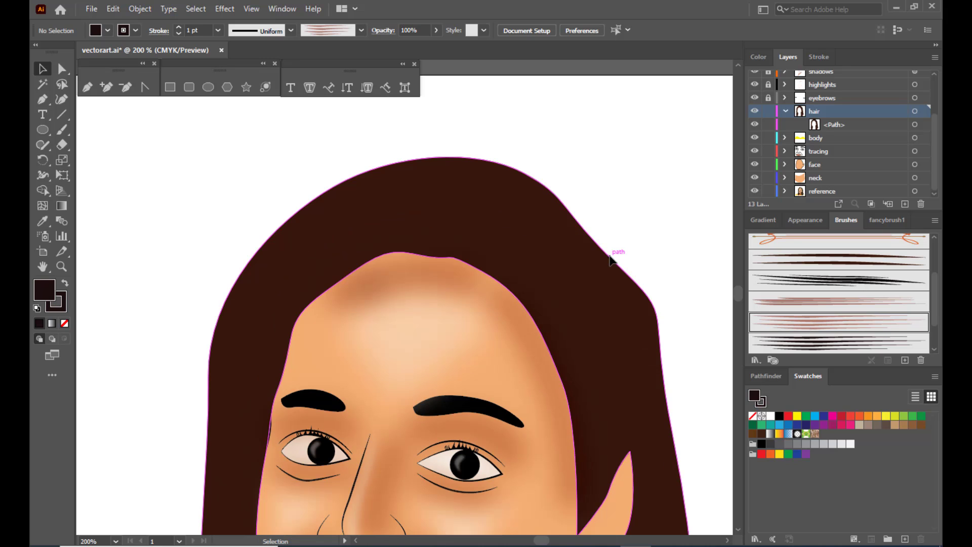
key(ctrl+minus)
key(ctrl+minus)
key(ctrl+minus)
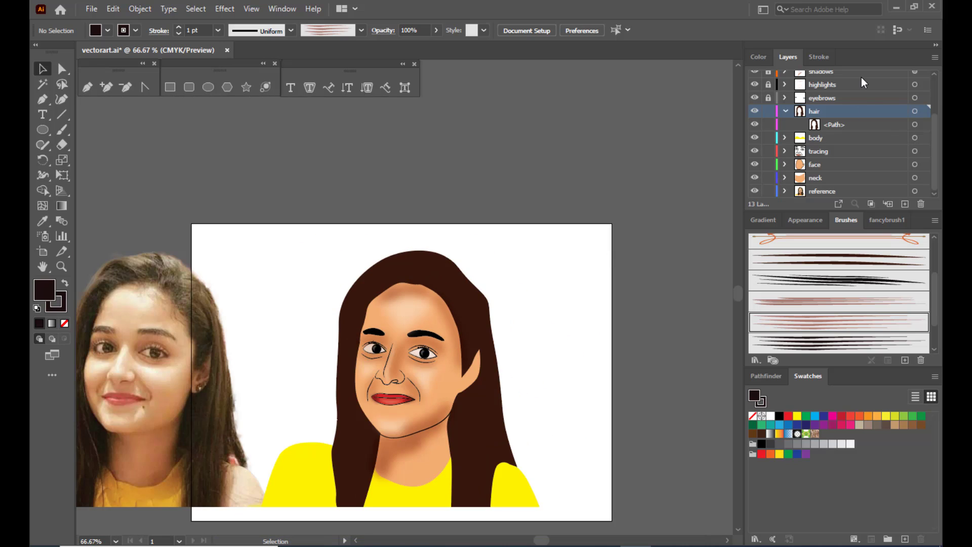
scroll(885, 129, up, 3)
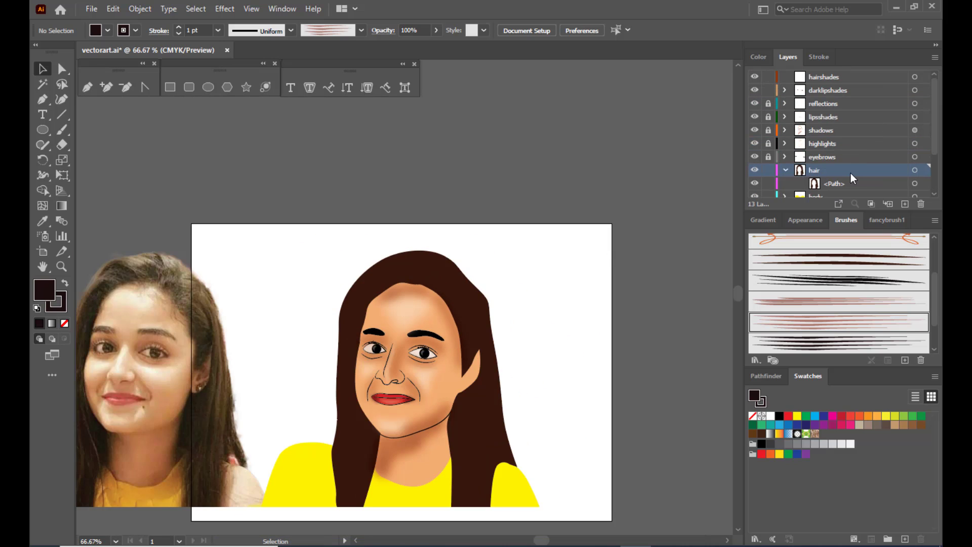
scroll(850, 172, down, 3)
scroll(849, 156, up, 3)
click(840, 76)
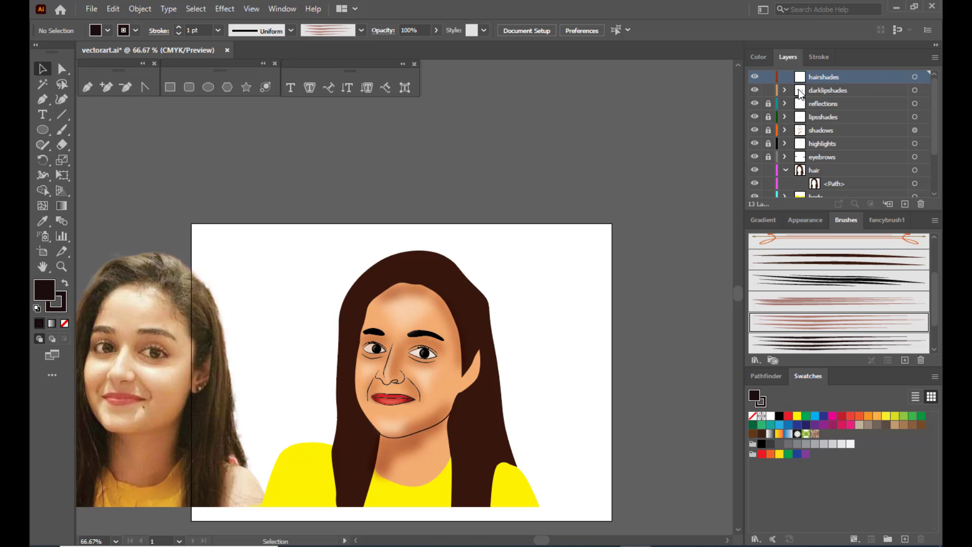
key(ctrl+equal)
key(ctrl+equal)
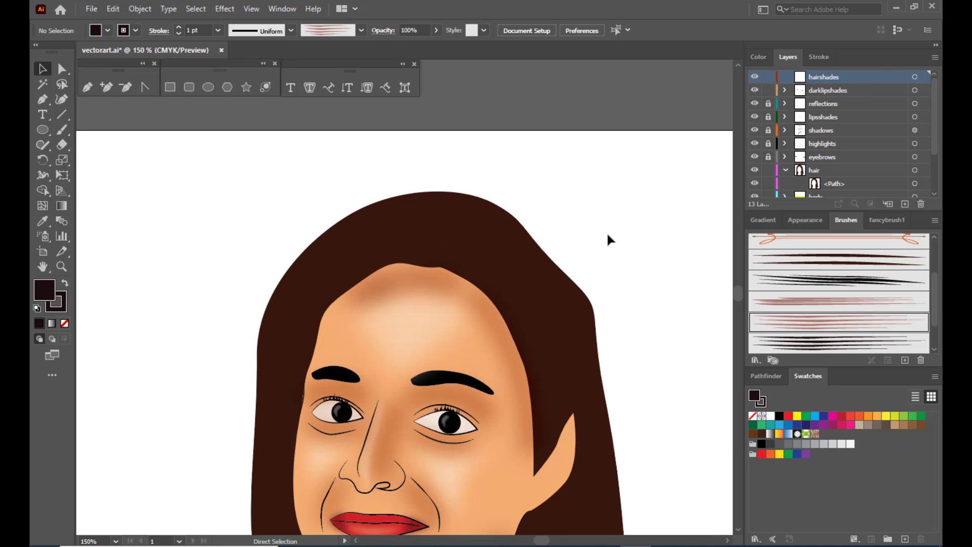
key(ctrl+minus)
click(62, 130)
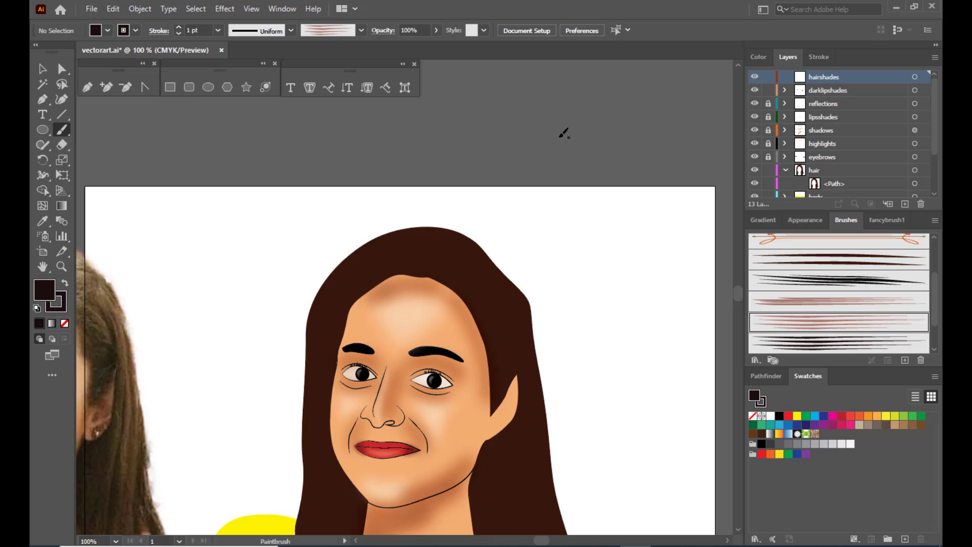
Paint four curved trial strokes above and beside the hair with the bright strand brush, and undo them
drag(511, 103, 593, 256)
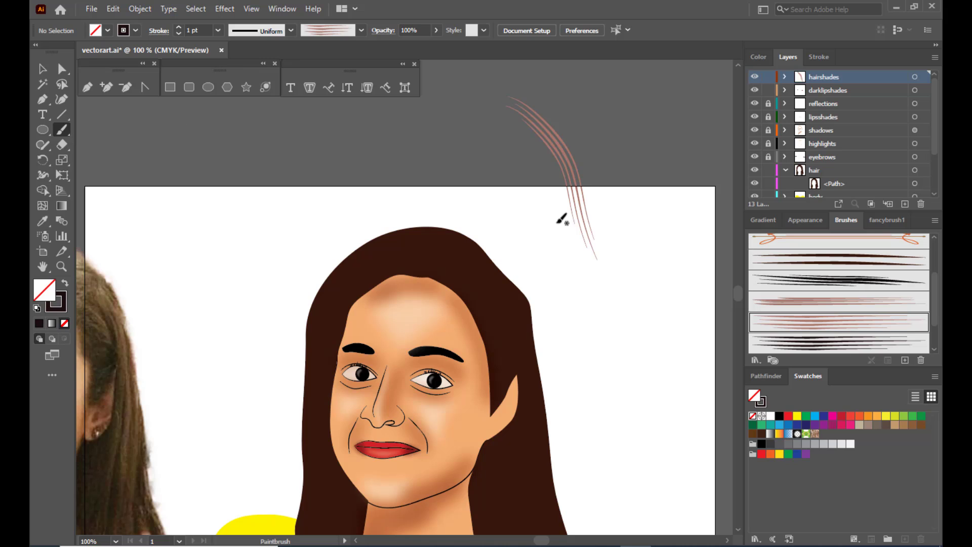
mouse_move(554, 204)
mouse_down()
mouse_move(618, 310)
mouse_move(643, 378)
mouse_up()
mouse_move(619, 99)
mouse_down()
mouse_move(634, 113)
mouse_move(664, 264)
mouse_up()
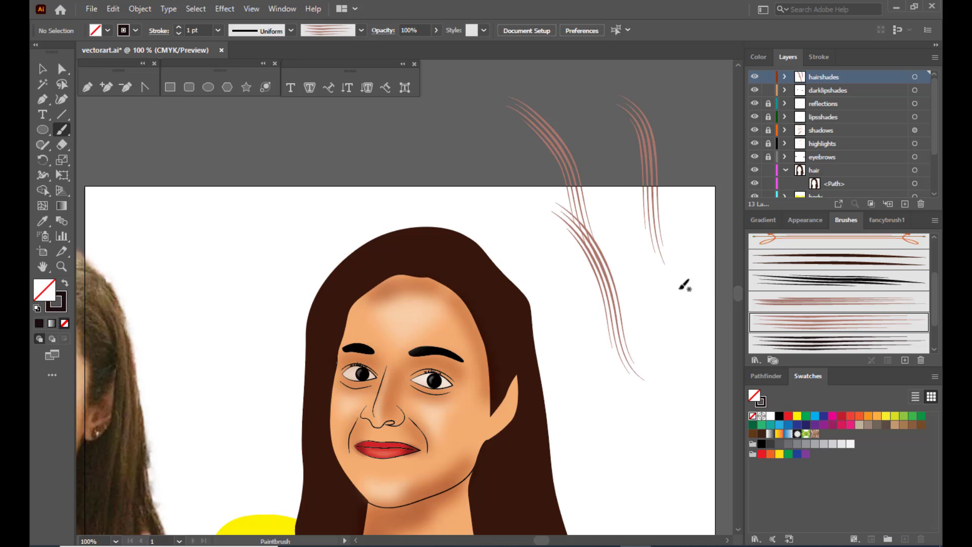
drag(457, 122, 588, 307)
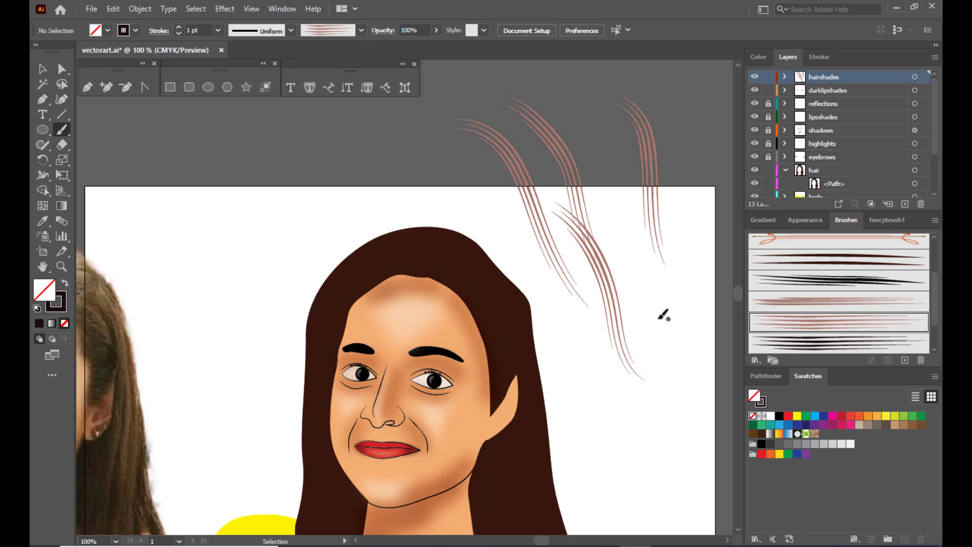
key(ctrl+z)
key(ctrl+z)
key(ctrl+z)
key(ctrl+z)
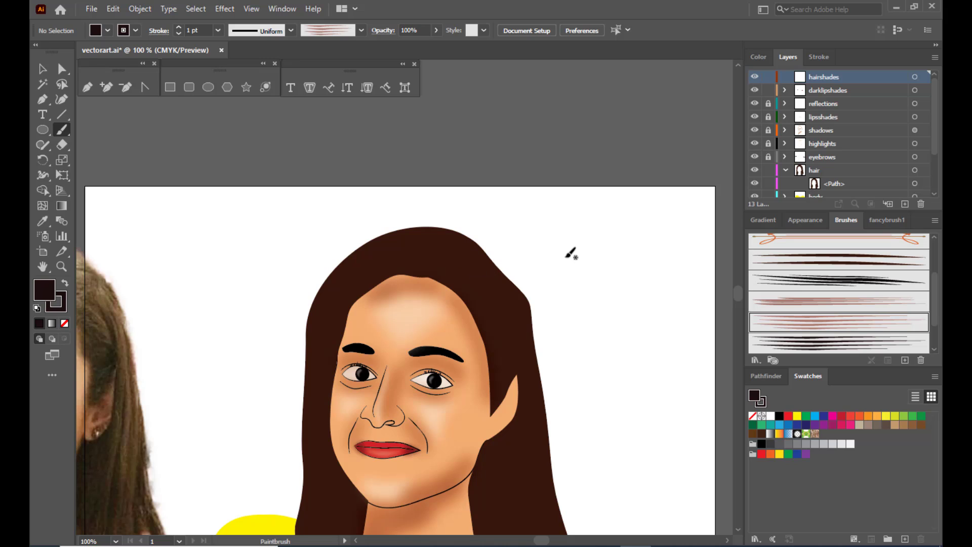
Paint one curved, downward strand stroke on the blank artboard beside the ear side of the hair
mouse_move(542, 213)
mouse_down()
mouse_move(592, 277)
mouse_move(597, 353)
mouse_move(615, 379)
mouse_up()
click(42, 71)
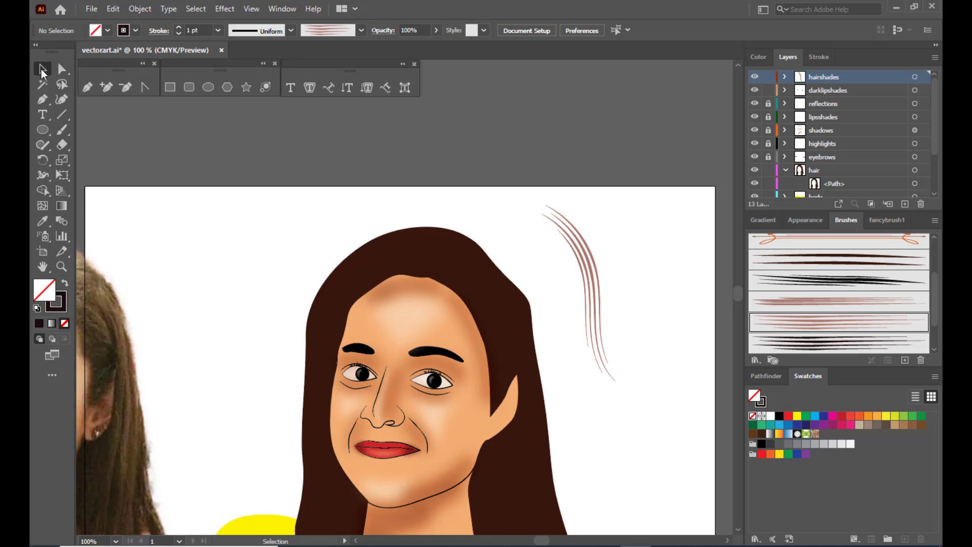
Apply a Gaussian Blur with a 3-pixel radius to the strand stroke on the blank artboard beside the hair
click(582, 266)
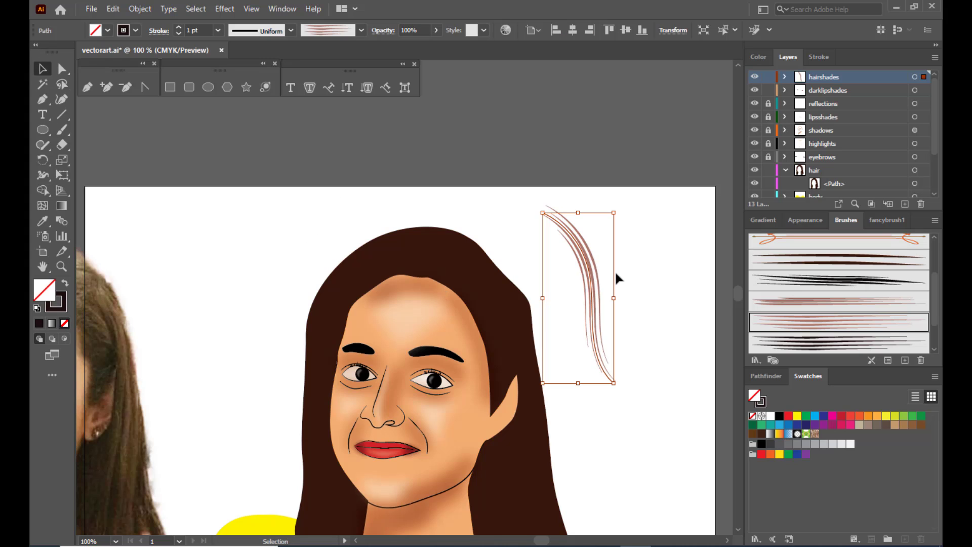
click(227, 8)
mouse_move(285, 221)
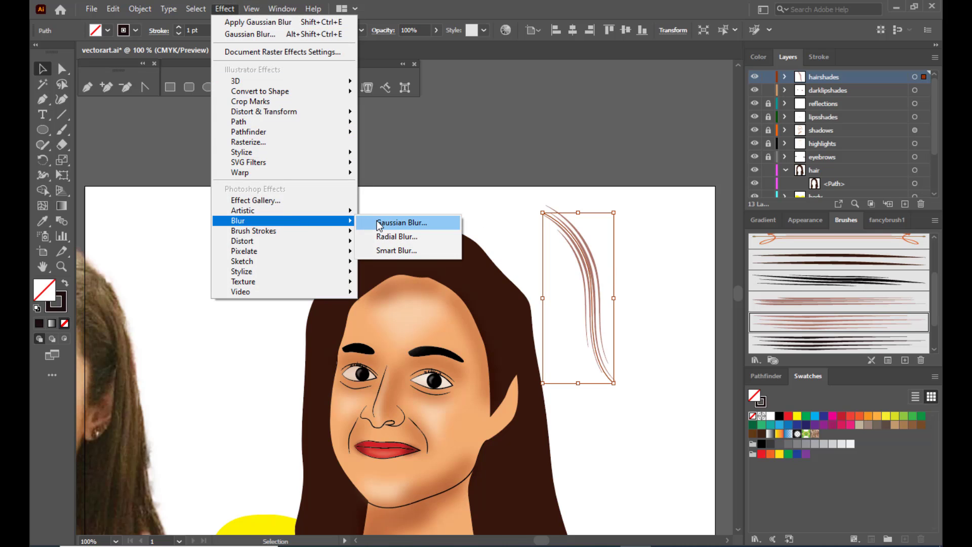
click(420, 221)
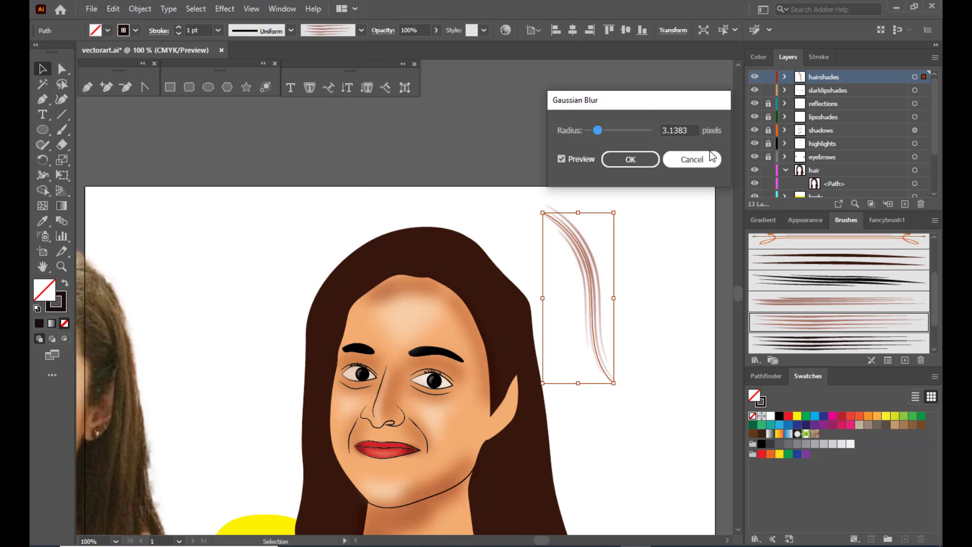
drag(624, 105, 604, 106)
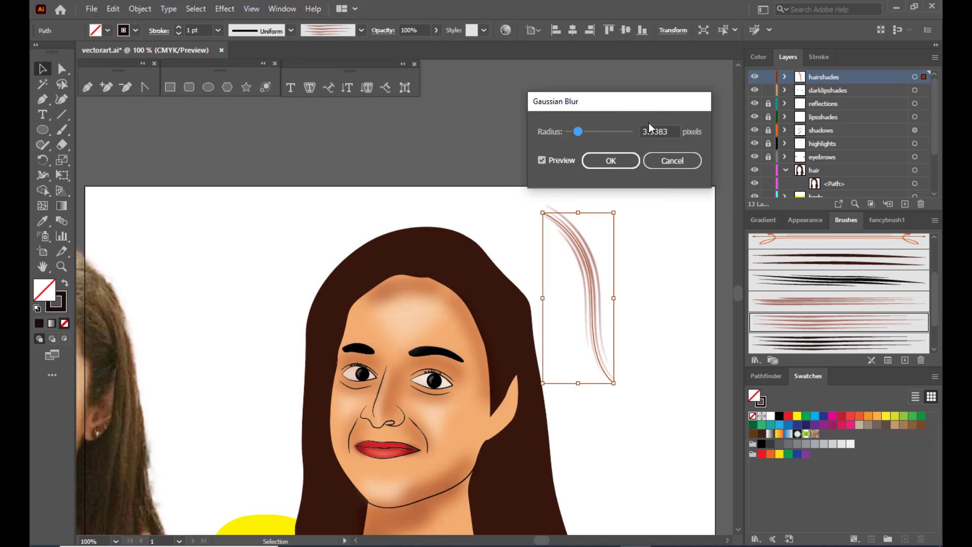
click(672, 130)
text(3)
mouse_move(601, 104)
mouse_down()
mouse_move(580, 103)
mouse_move(595, 102)
mouse_up()
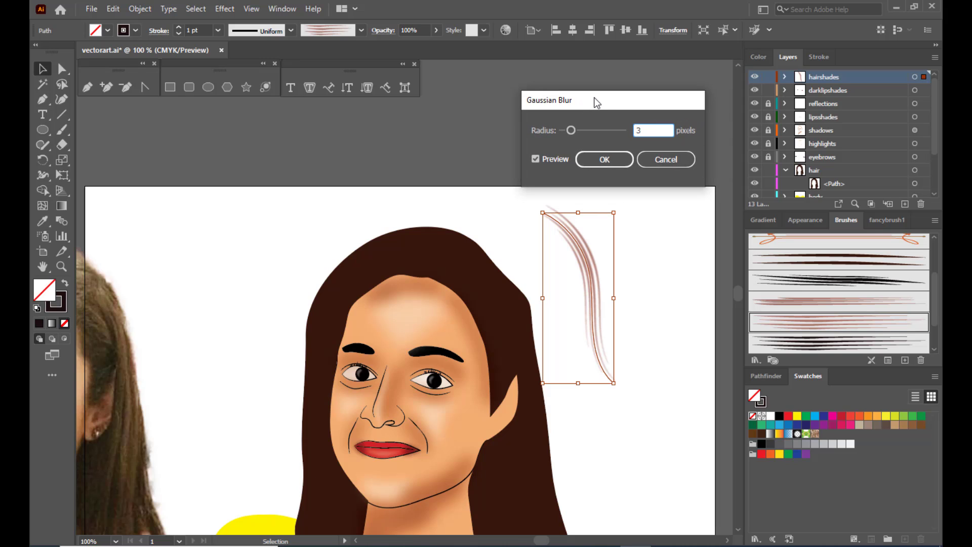
click(594, 164)
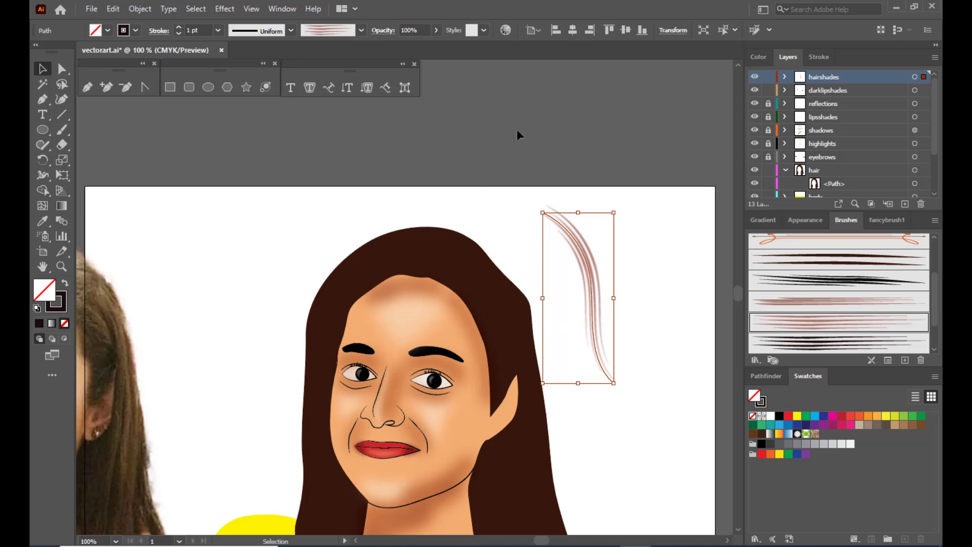
click(590, 191)
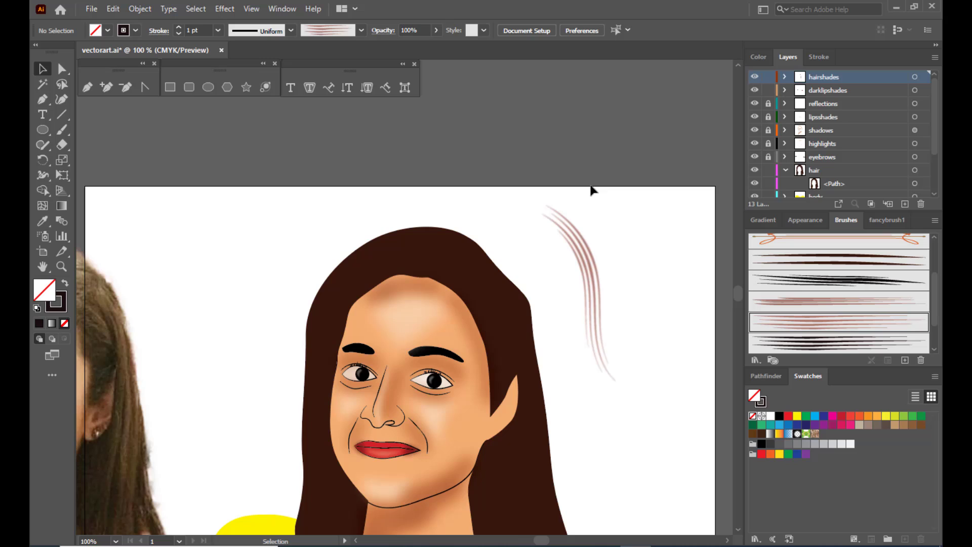
Delete the blurred strand stroke beside the hair and activate the Paintbrush tool
click(581, 248)
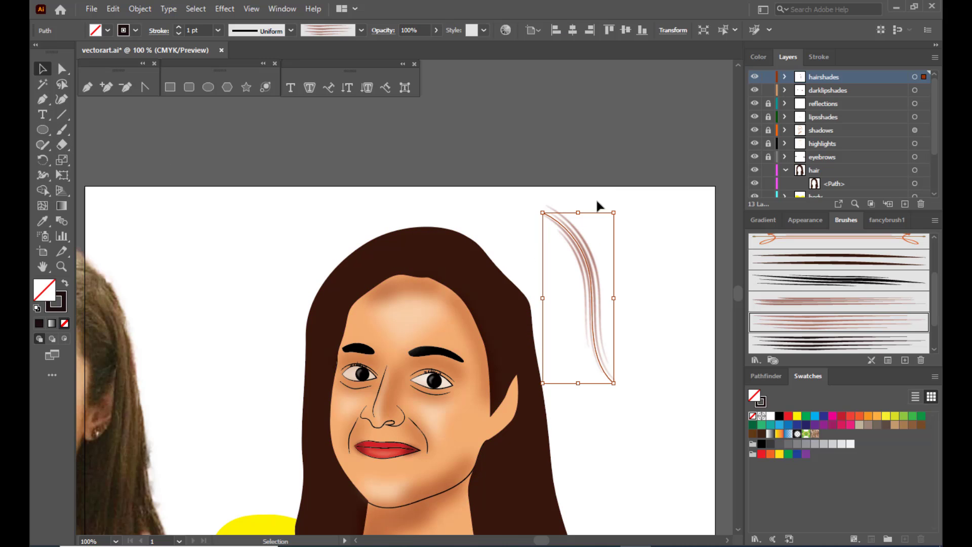
key(Delete)
click(61, 130)
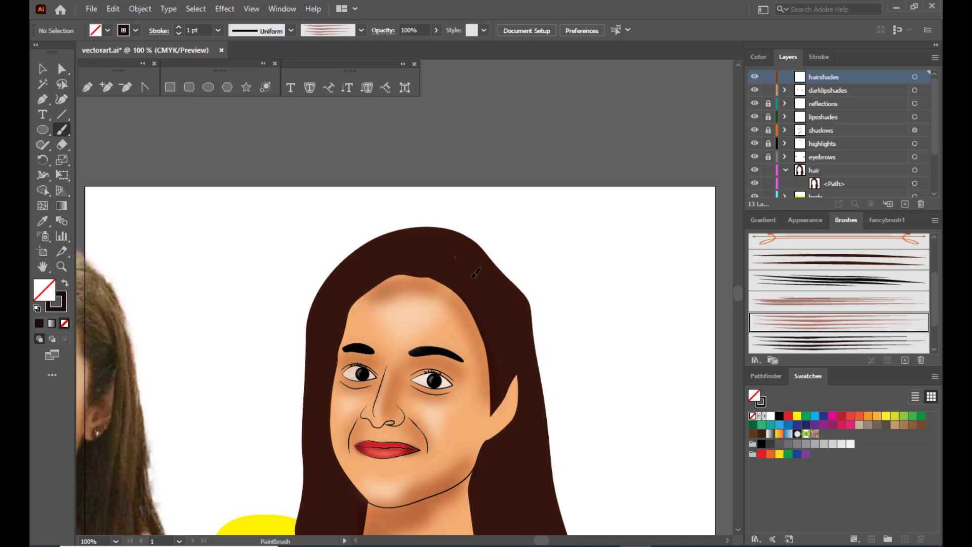
Paint four curved trial strokes with the bright strand brush on the upper ear side of the hair, and undo them
drag(474, 276, 506, 333)
scroll(551, 268, down, 4)
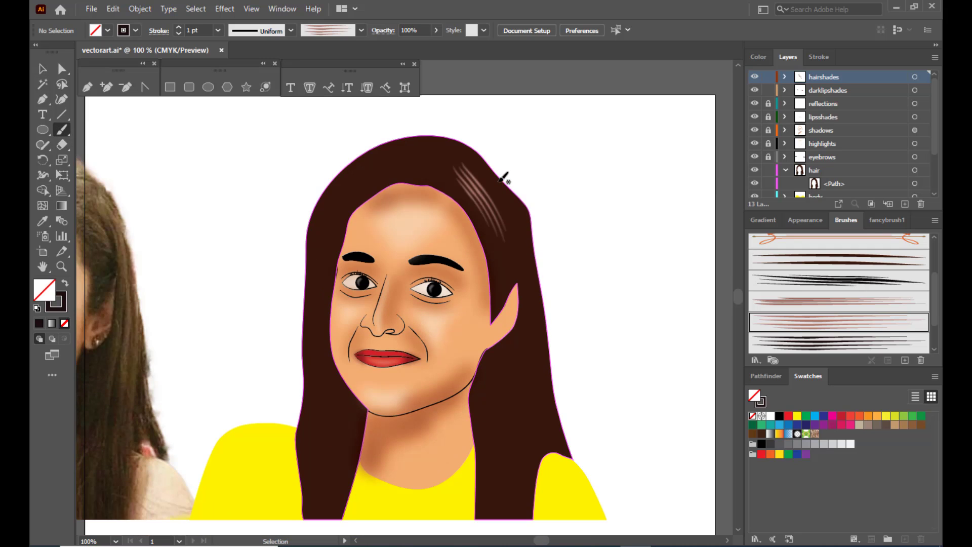
key(ctrl+z)
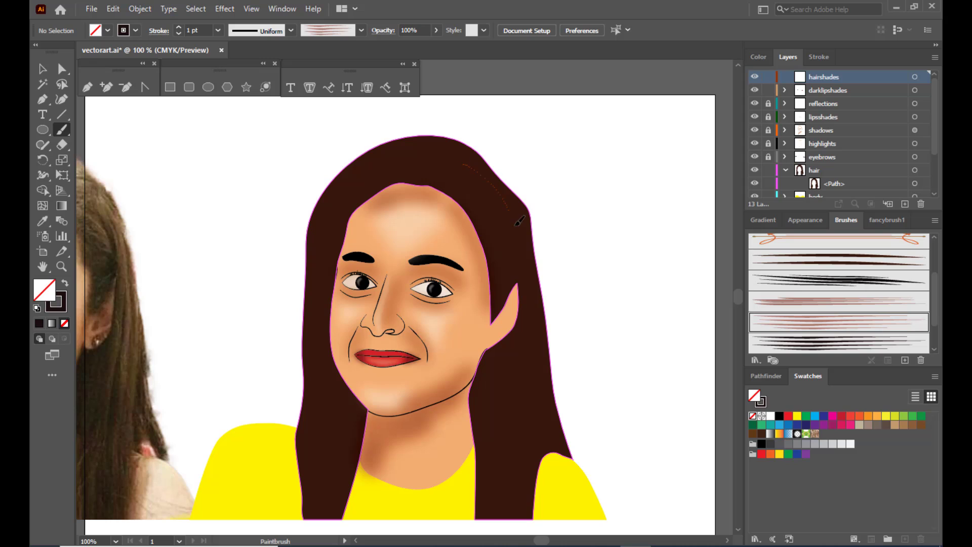
drag(520, 221, 532, 274)
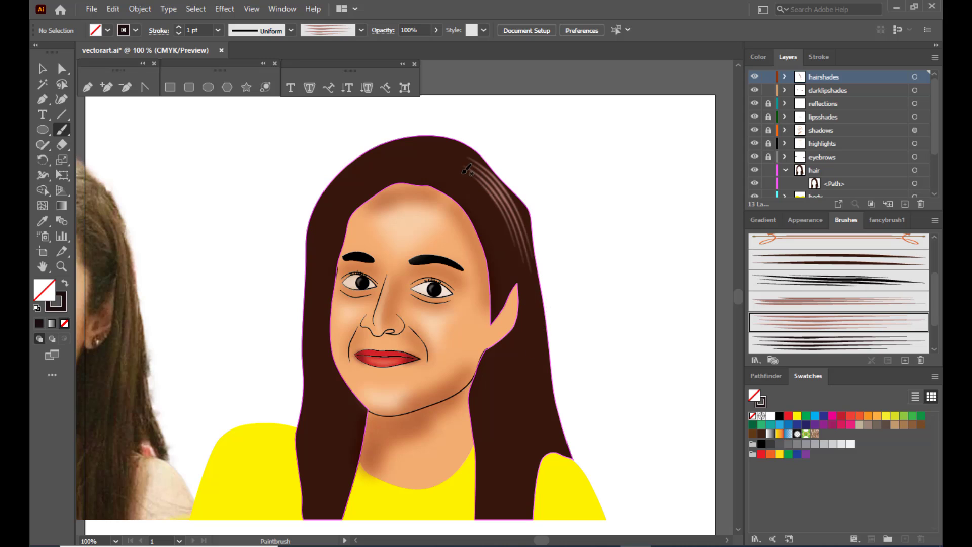
mouse_move(466, 170)
mouse_down()
mouse_move(492, 215)
mouse_move(512, 296)
mouse_up()
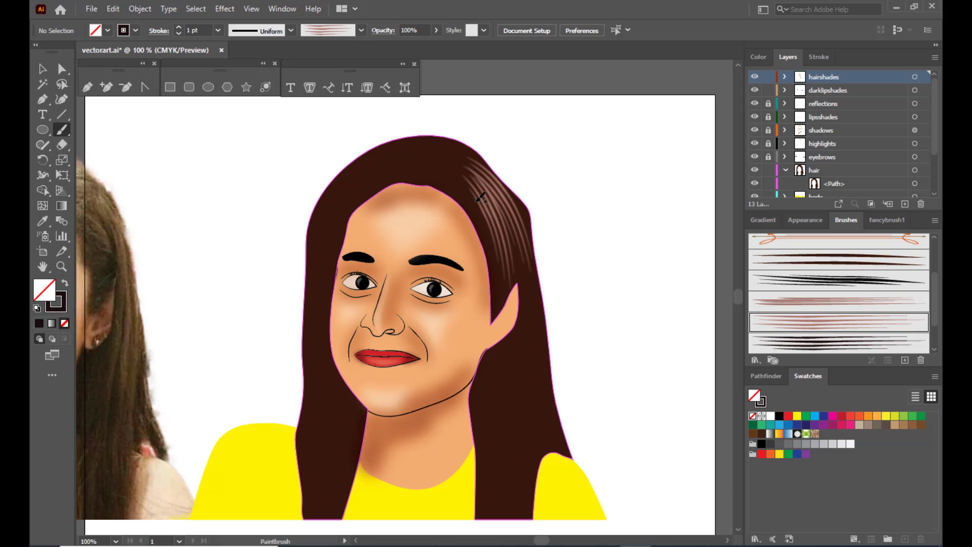
drag(485, 236, 500, 290)
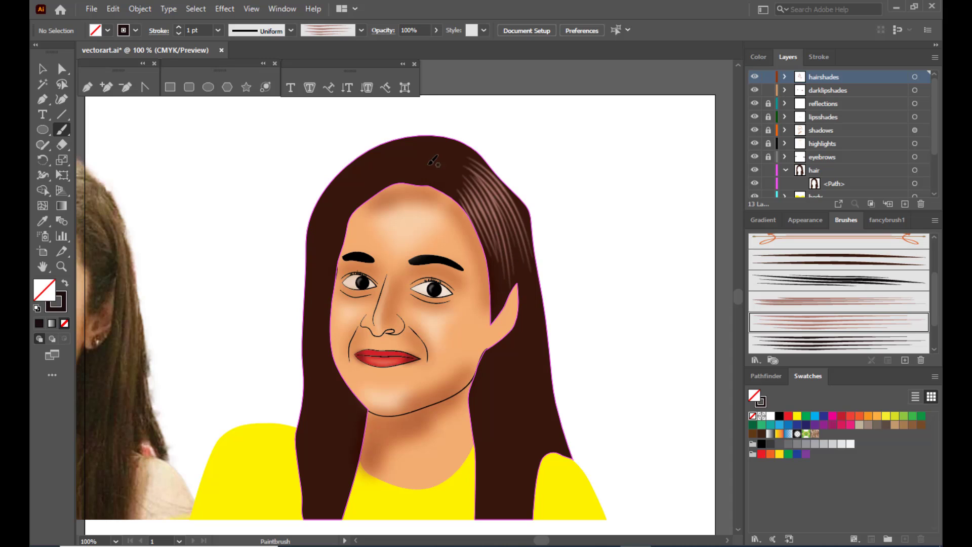
key(ctrl+z)
key(ctrl+z)
key(ctrl+z)
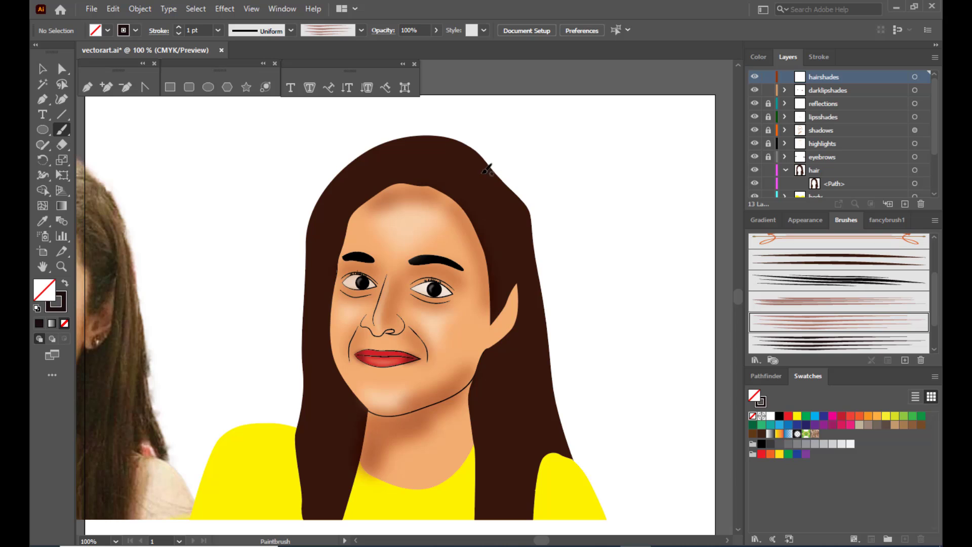
Paint one curved bright strand stroke on the upper ear side of the hair and set its stroke weight to 0.75 pt
mouse_move(458, 164)
mouse_down()
mouse_move(511, 218)
mouse_move(527, 264)
mouse_up()
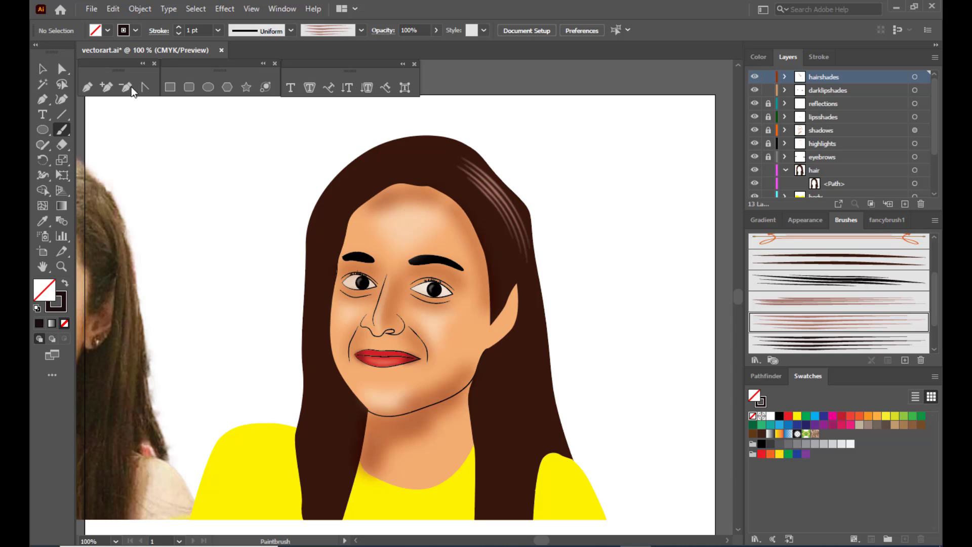
click(36, 67)
click(488, 198)
click(218, 31)
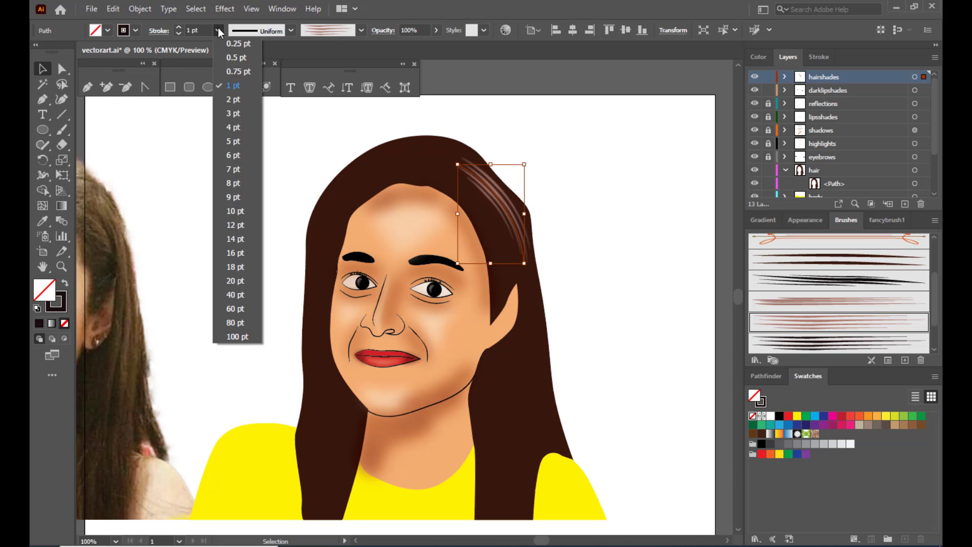
click(234, 57)
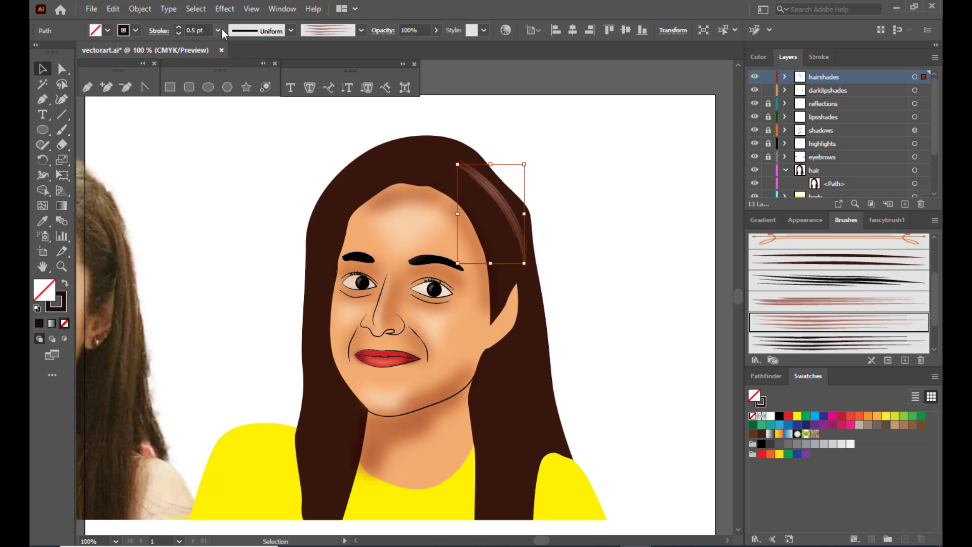
click(219, 31)
click(231, 71)
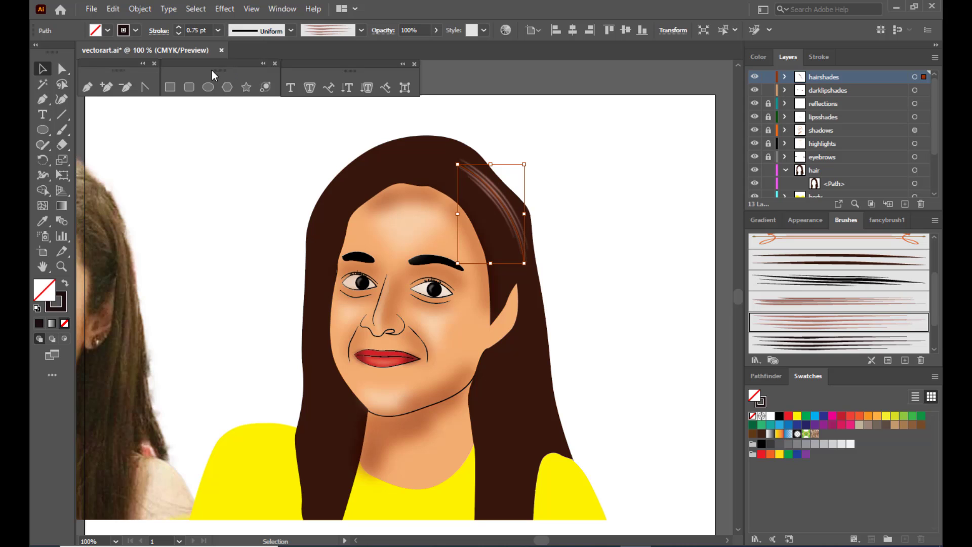
Paint bright 0.75 pt strand strokes down the ear side of the hair, from the crown past the ear to the shoulder
click(62, 130)
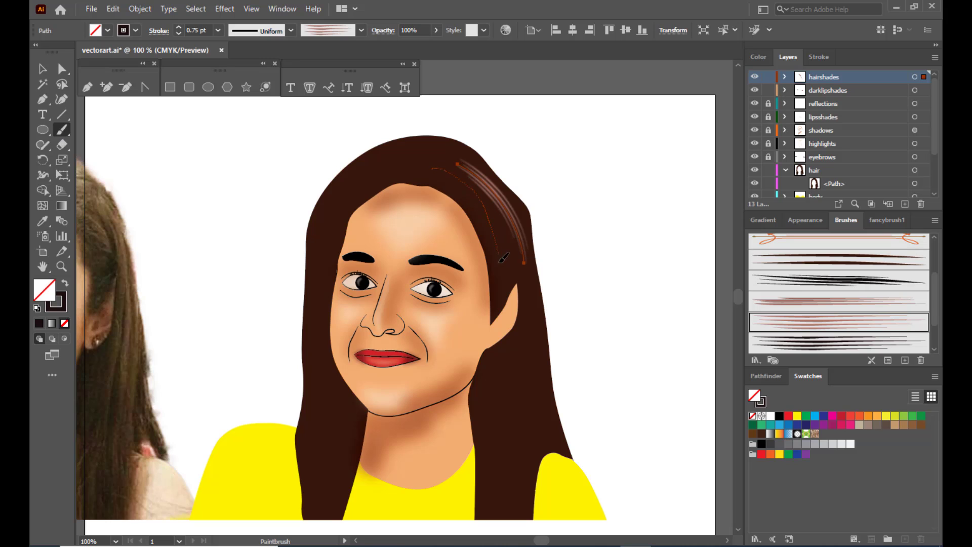
drag(503, 258, 504, 276)
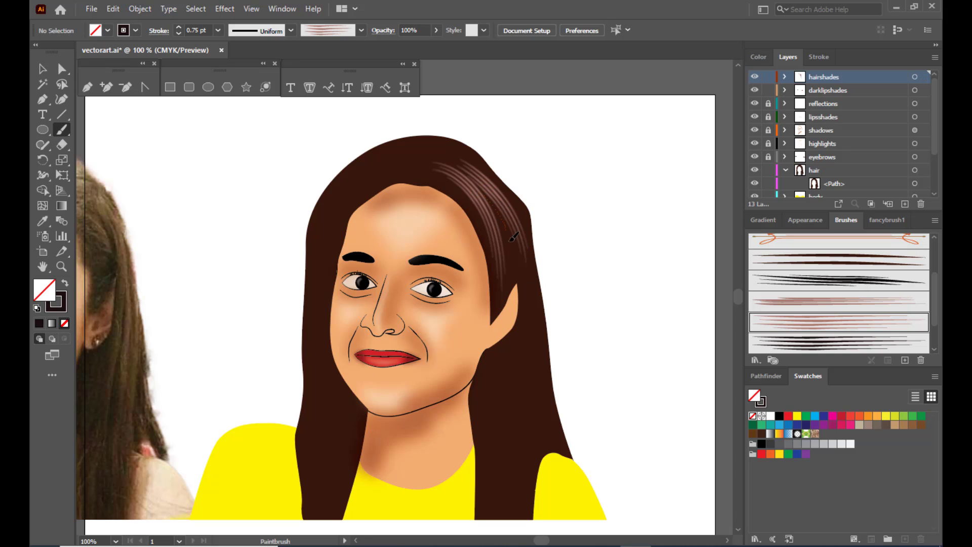
drag(513, 236, 526, 275)
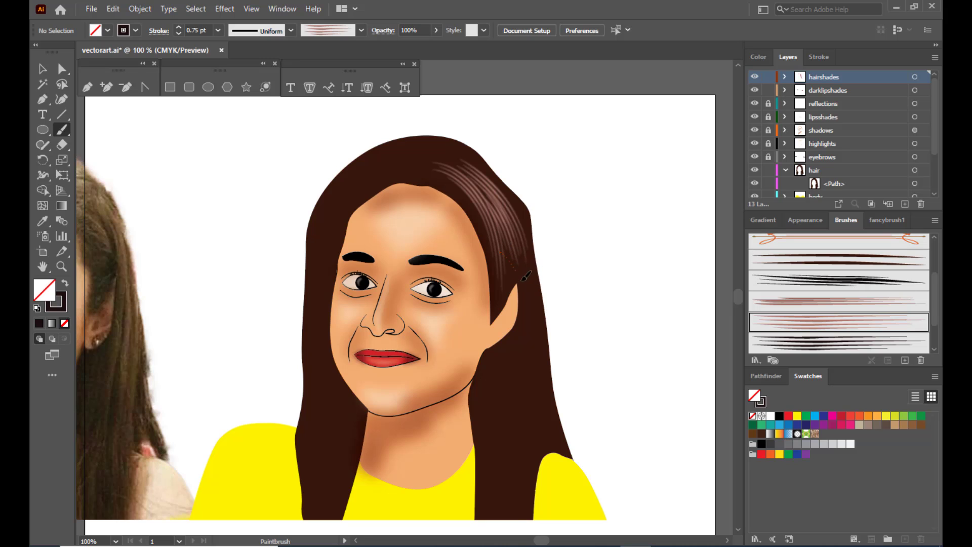
drag(535, 345, 520, 410)
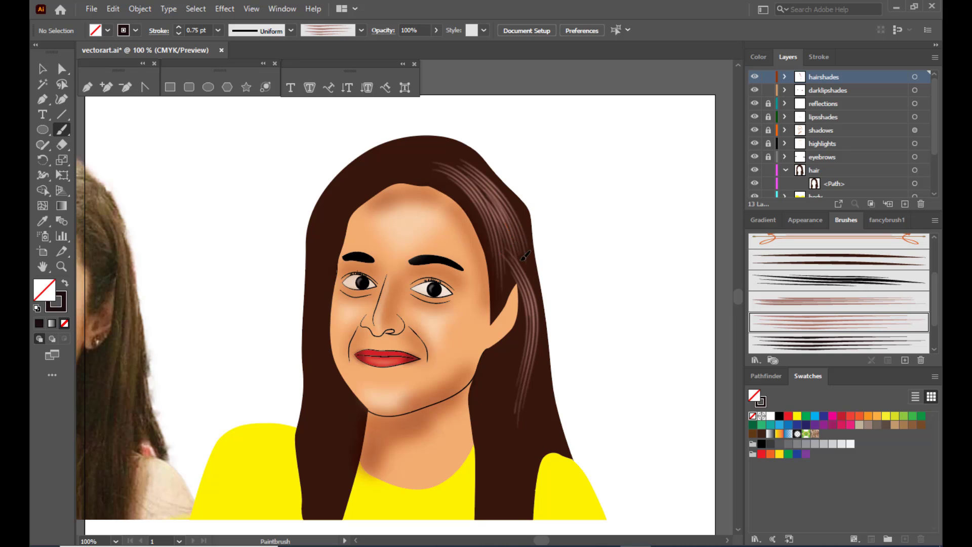
drag(538, 323, 538, 324)
drag(502, 415, 509, 477)
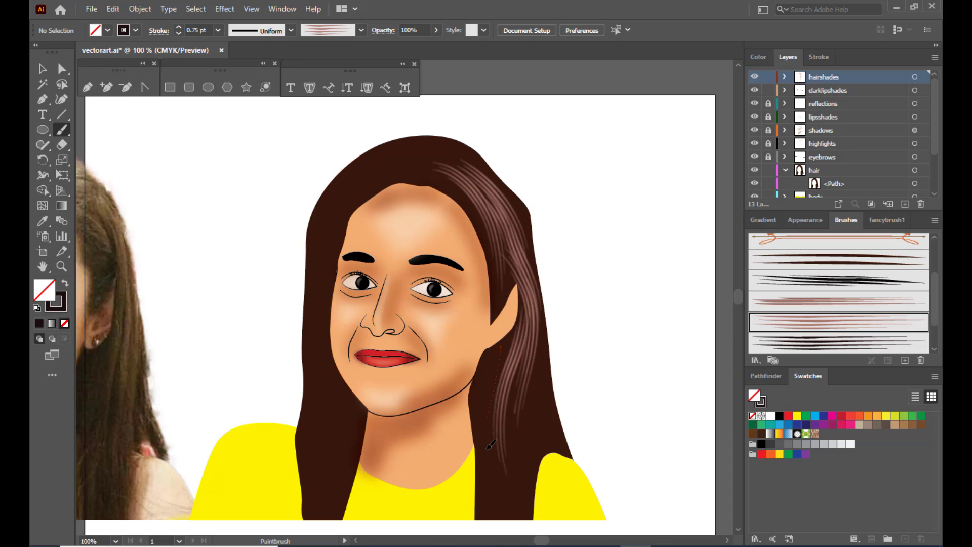
drag(491, 444, 502, 496)
Paint bright strand strokes down the hair on the side opposite the ear, from the temple to the hair ends
mouse_move(358, 176)
mouse_down()
mouse_move(323, 240)
mouse_move(316, 317)
mouse_move(349, 217)
mouse_move(337, 242)
mouse_up()
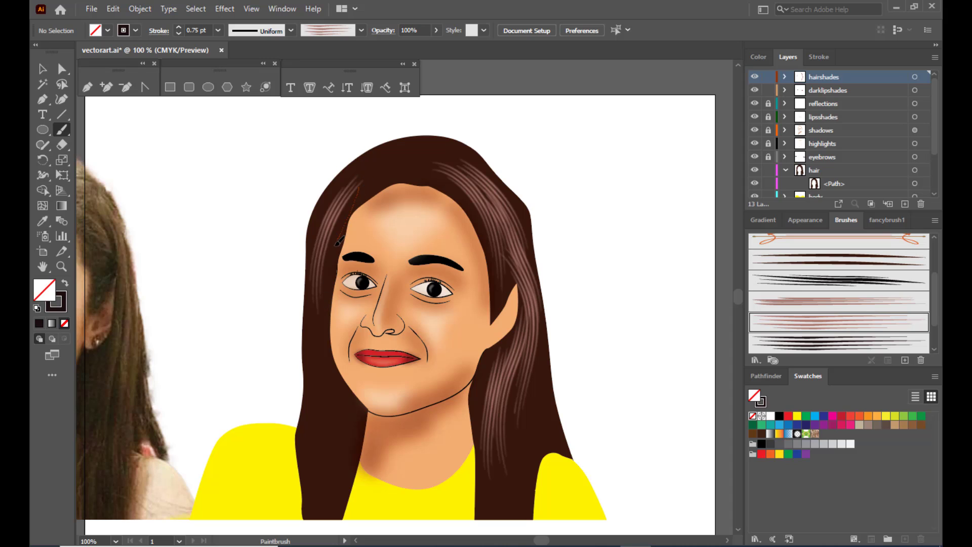
drag(324, 303, 322, 310)
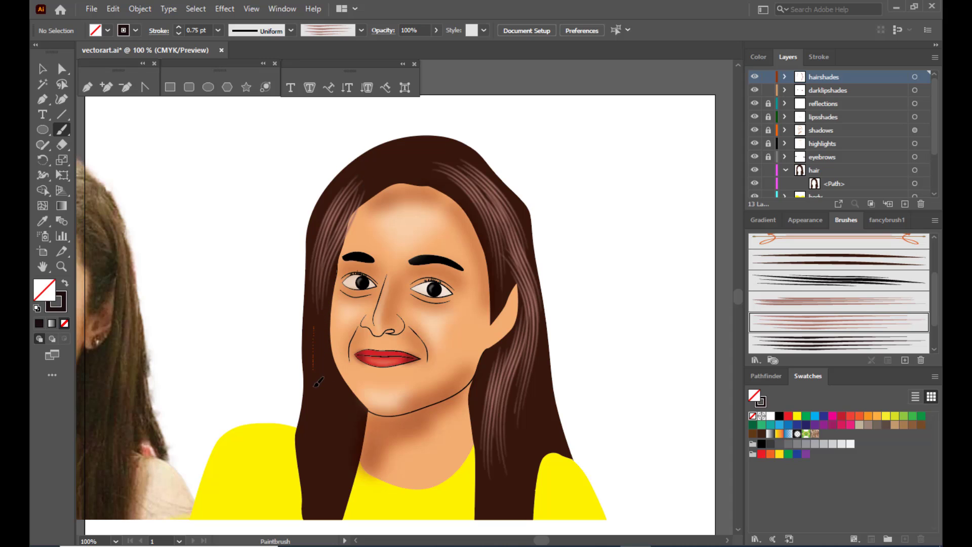
drag(318, 382, 307, 457)
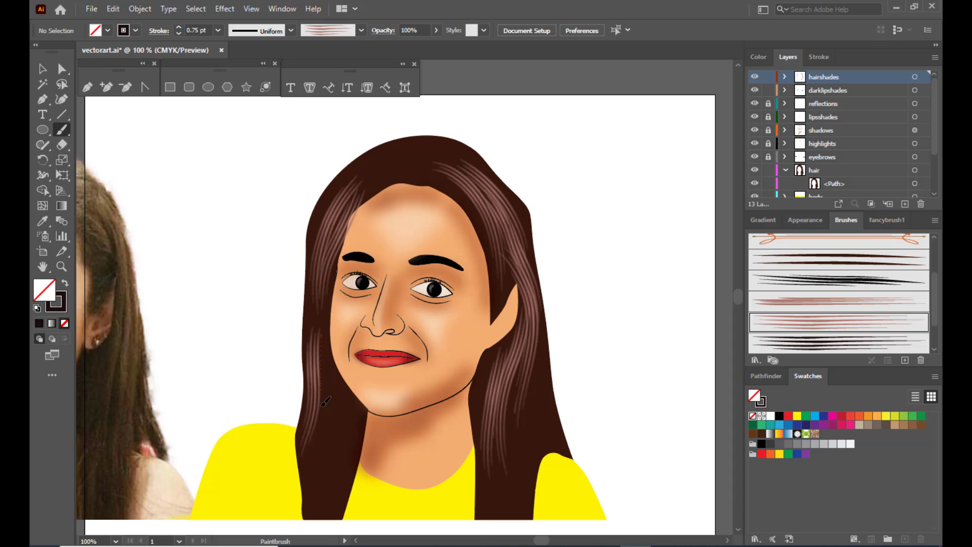
drag(321, 406, 315, 460)
drag(330, 383, 316, 526)
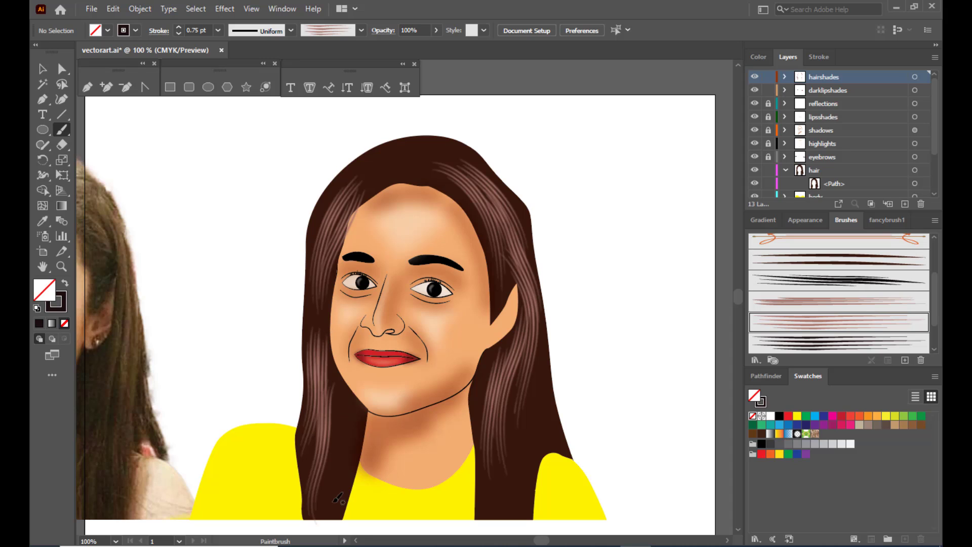
Add bright strand strokes to the lower lock below the ear, running down to the hair ends
drag(539, 354, 521, 524)
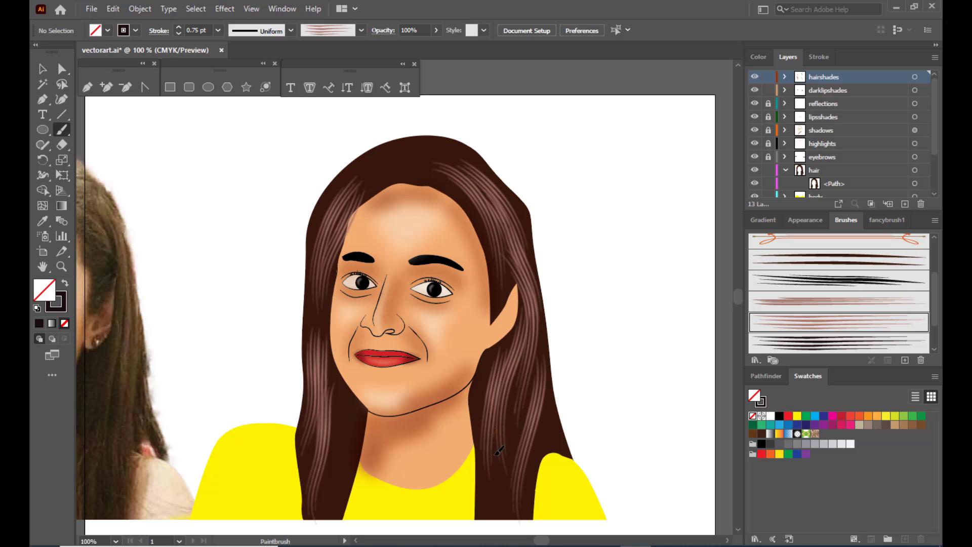
drag(499, 451, 494, 509)
drag(543, 417, 521, 511)
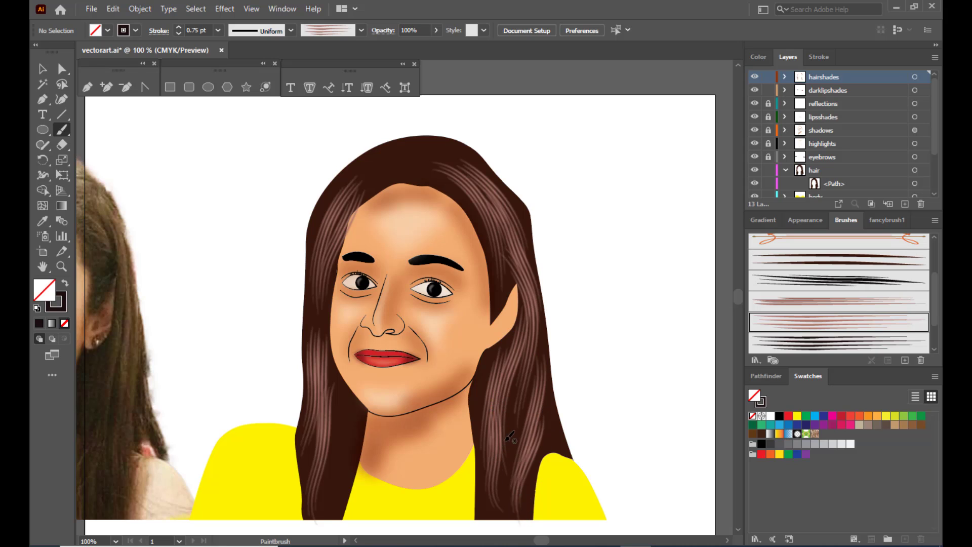
mouse_move(522, 407)
mouse_down()
mouse_move(502, 463)
mouse_move(514, 507)
mouse_up()
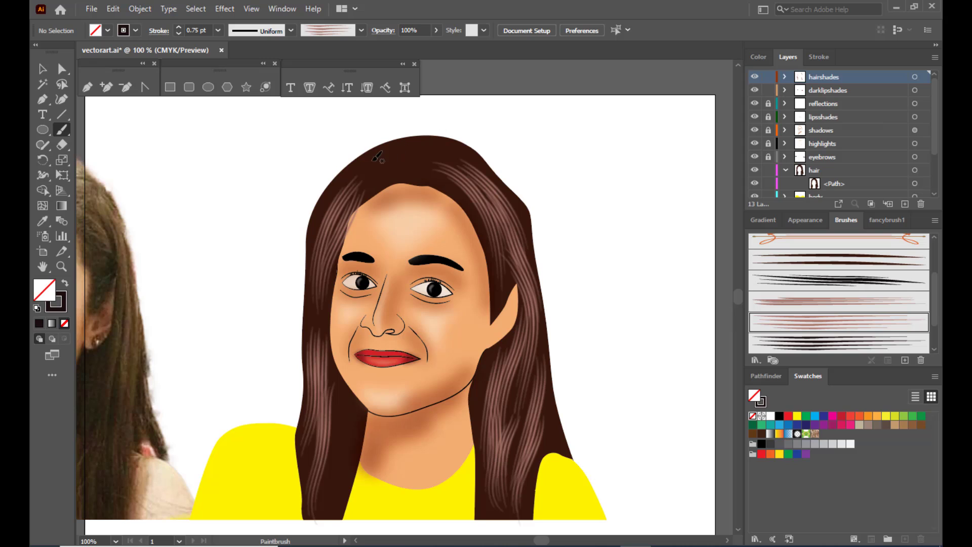
Paint bright strand strokes across the crown above the forehead and fill gaps along the upper ear side of the hair
drag(377, 157, 461, 152)
mouse_move(372, 186)
mouse_down()
mouse_move(387, 171)
mouse_move(473, 169)
mouse_up()
drag(362, 171, 425, 142)
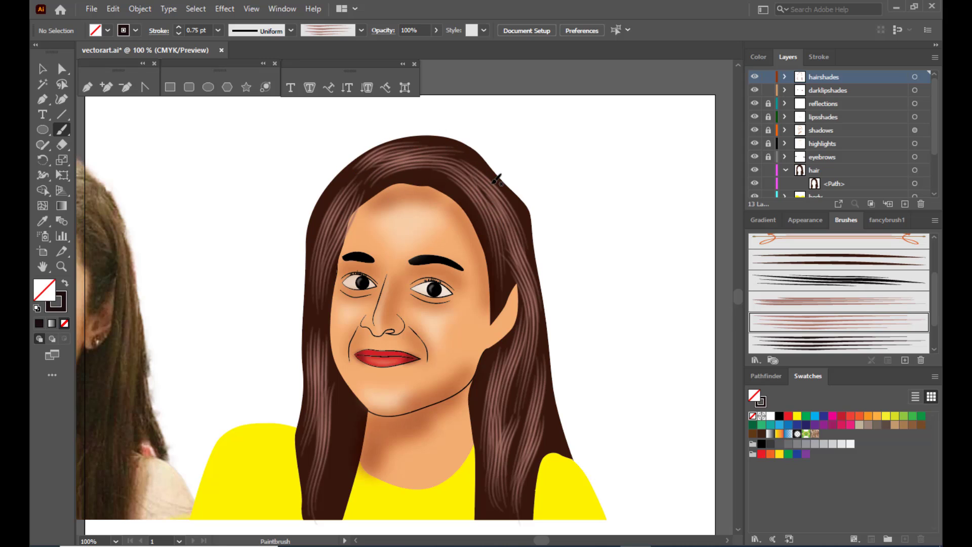
drag(455, 182, 457, 184)
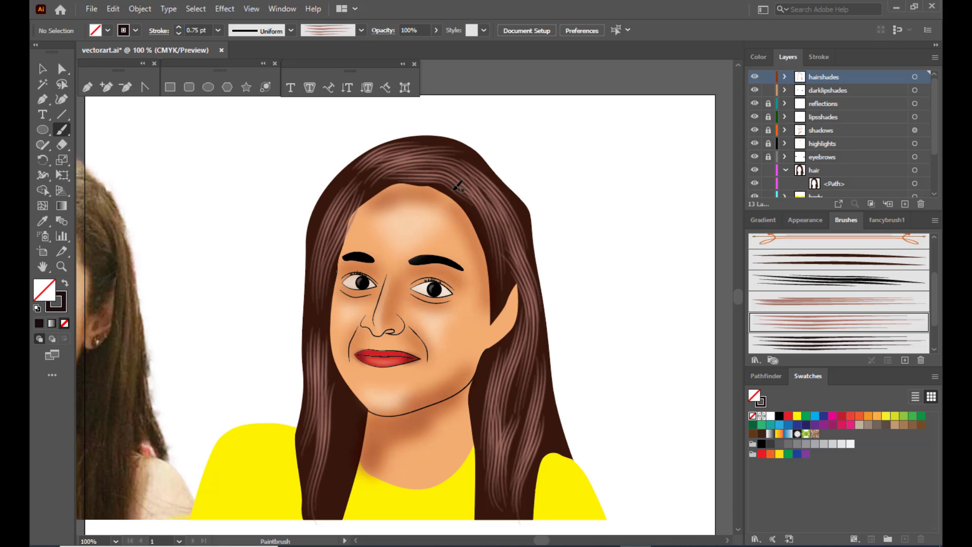
drag(480, 242, 486, 276)
mouse_move(497, 185)
mouse_down()
mouse_move(521, 220)
mouse_move(518, 254)
mouse_up()
Fill the remaining gaps on the side opposite the ear with long bright strand strokes from the temple to the ends
mouse_move(348, 177)
mouse_down()
mouse_move(331, 195)
mouse_move(317, 255)
mouse_up()
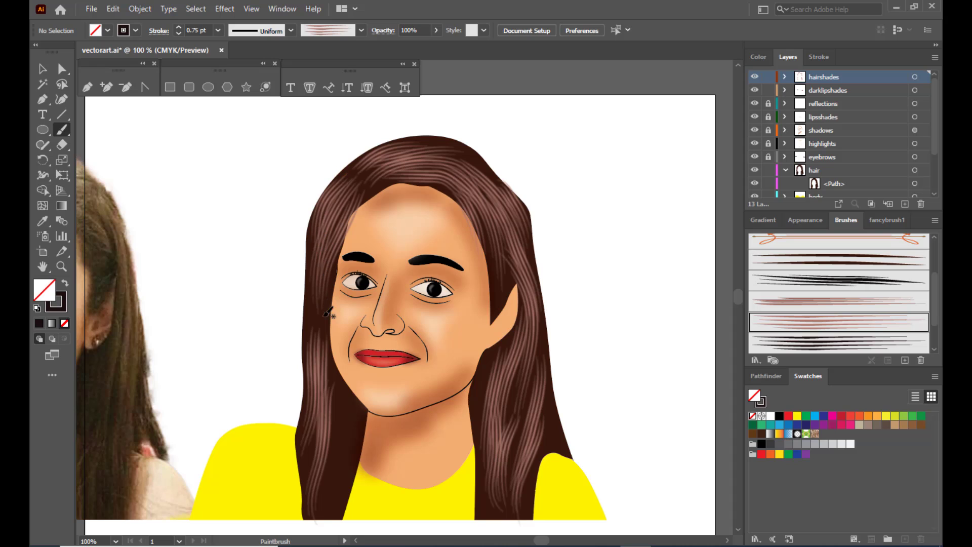
mouse_move(318, 311)
mouse_down()
mouse_move(312, 380)
mouse_move(334, 435)
mouse_move(321, 494)
mouse_up()
mouse_move(357, 411)
mouse_down()
mouse_move(343, 492)
mouse_move(324, 510)
mouse_up()
drag(309, 473, 306, 491)
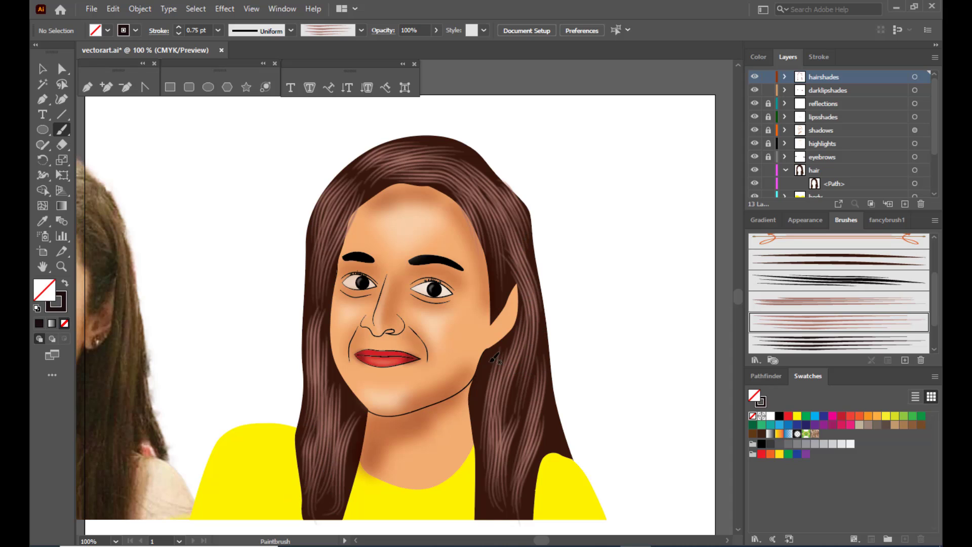
Add a bright strand stroke along the face-side edge of the lower lock below the ear
drag(493, 357, 476, 468)
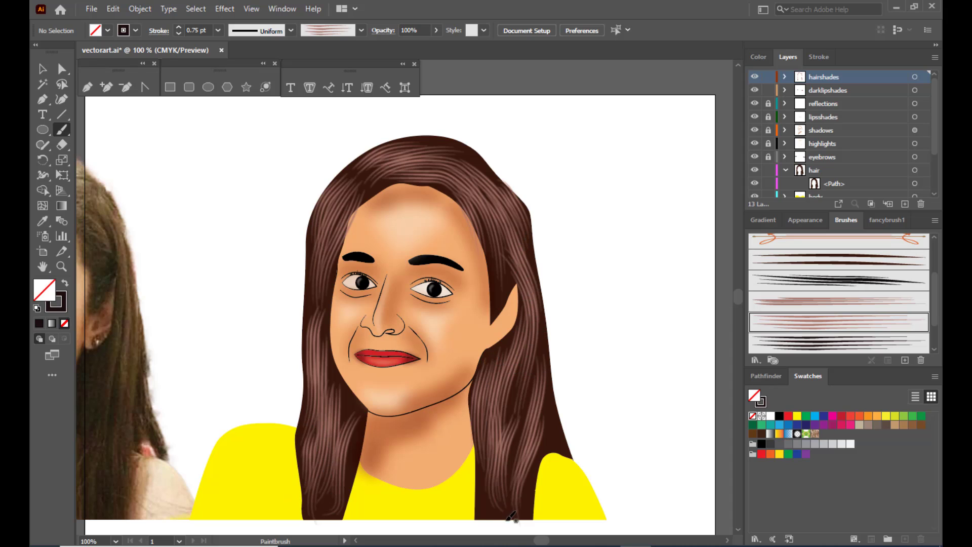
Paint a test stroke with the dark strand art brush on the blank canvas beside the head and apply a 4-pixel Gaussian Blur to it
click(832, 344)
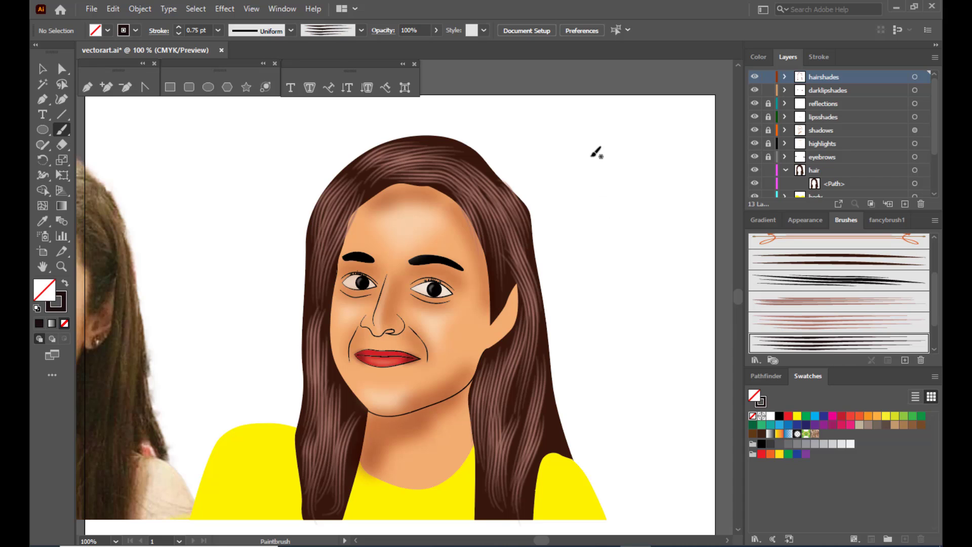
mouse_move(579, 117)
mouse_down()
mouse_move(607, 164)
mouse_move(625, 260)
mouse_up()
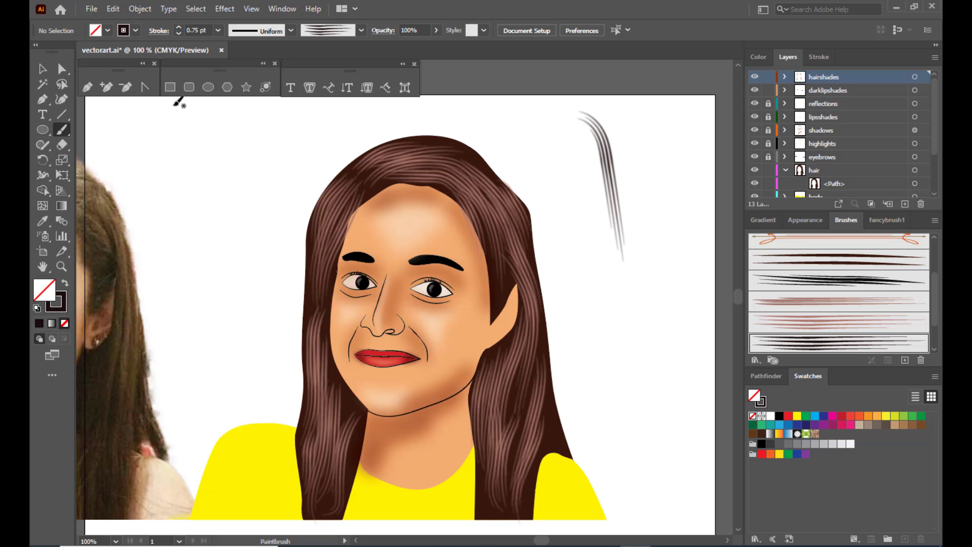
key(v)
click(613, 152)
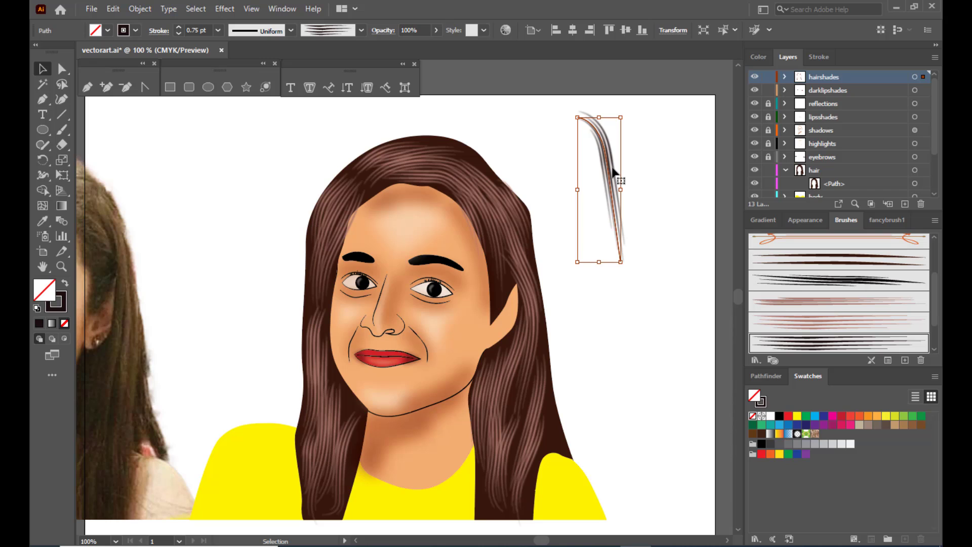
click(221, 11)
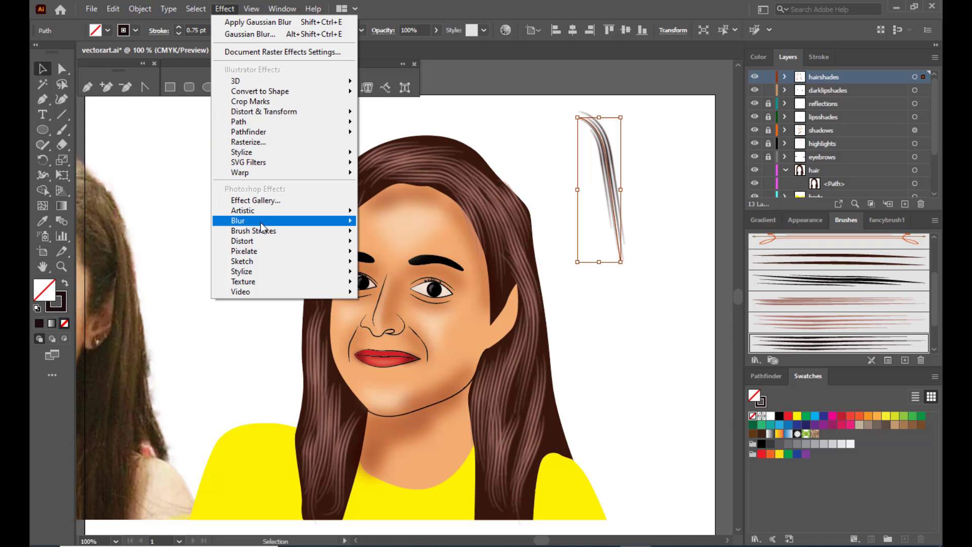
mouse_move(261, 221)
click(385, 221)
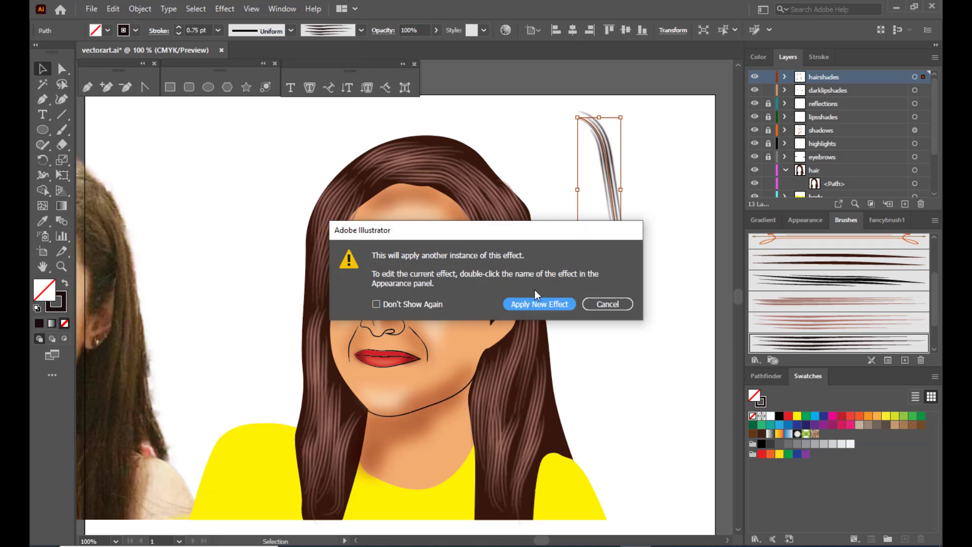
click(534, 303)
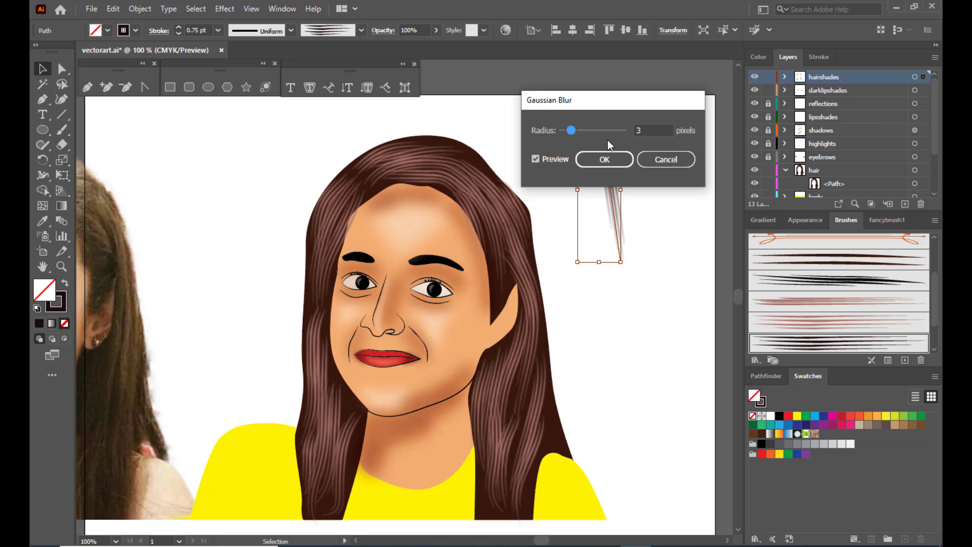
double_click(647, 129)
text(4)
click(624, 160)
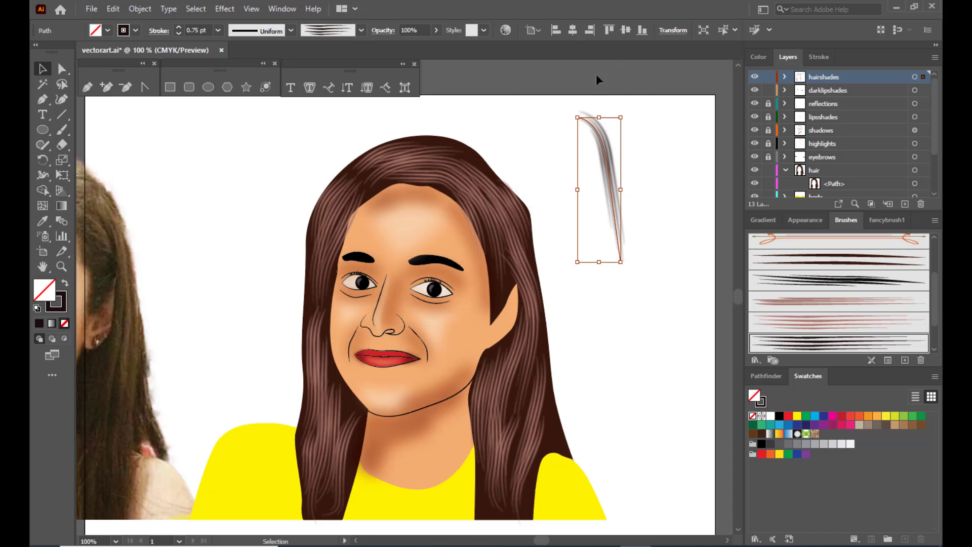
Delete the blurred test stroke from the blank canvas
click(586, 83)
click(611, 164)
key(Delete)
Paint dark blurred strand strokes through the upper ear-side hair, from beside the forehead down to the ear
click(61, 130)
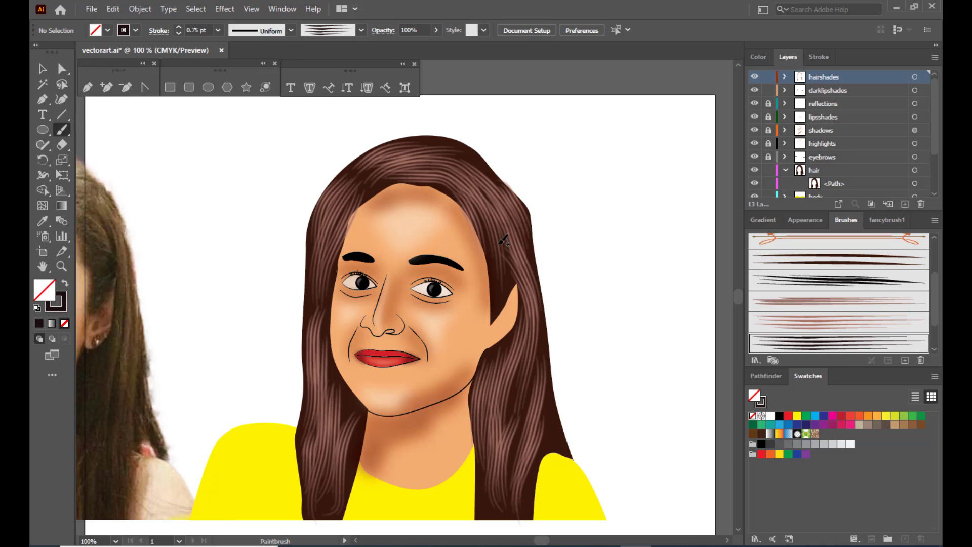
mouse_move(467, 170)
mouse_down()
mouse_move(502, 271)
mouse_move(467, 155)
mouse_move(500, 276)
mouse_move(454, 174)
mouse_move(501, 295)
mouse_move(489, 218)
mouse_move(498, 309)
mouse_move(508, 198)
mouse_move(504, 308)
mouse_move(492, 196)
mouse_move(478, 175)
mouse_move(527, 292)
mouse_up()
drag(491, 253, 502, 309)
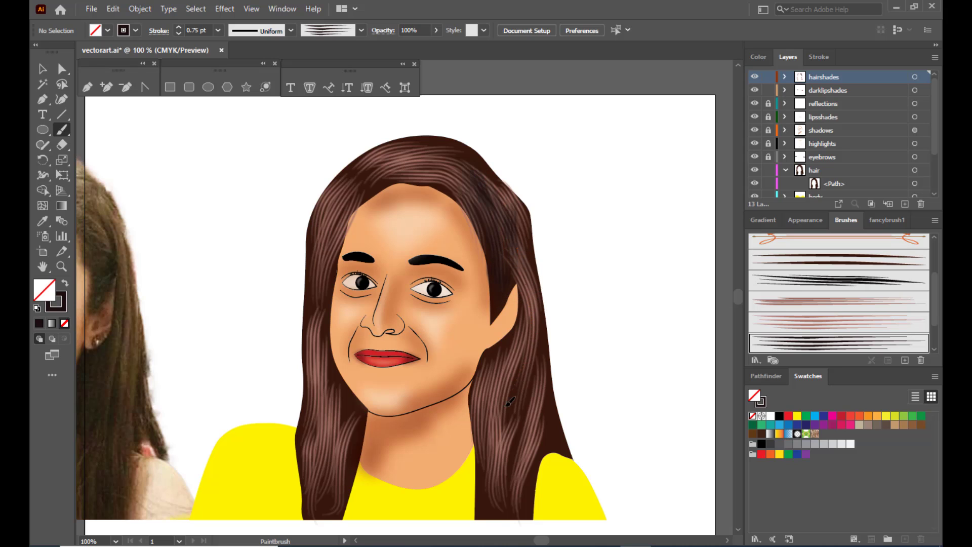
Layer dark strand strokes over the lower lock below the ear, running down to the hair ends
drag(507, 406, 505, 409)
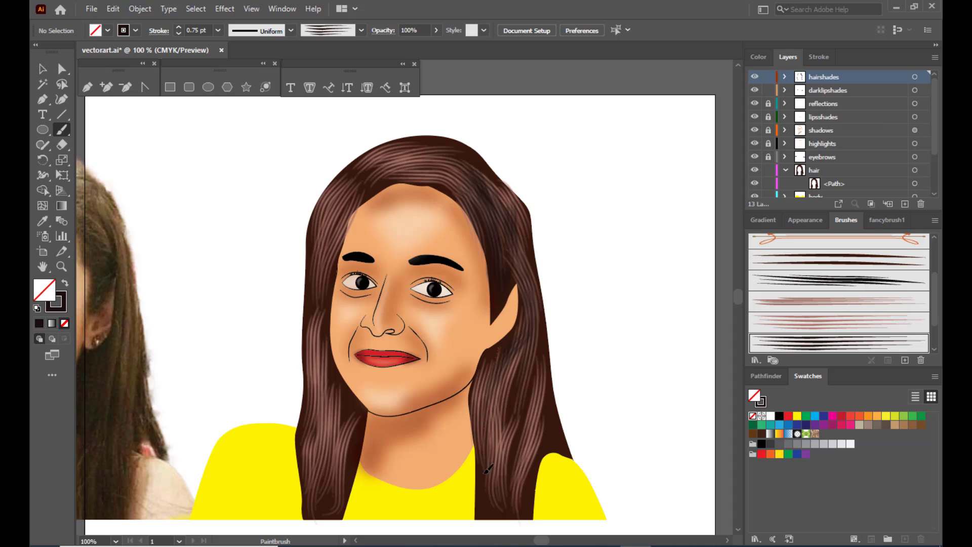
mouse_move(485, 473)
mouse_down()
mouse_move(483, 359)
mouse_move(490, 501)
mouse_up()
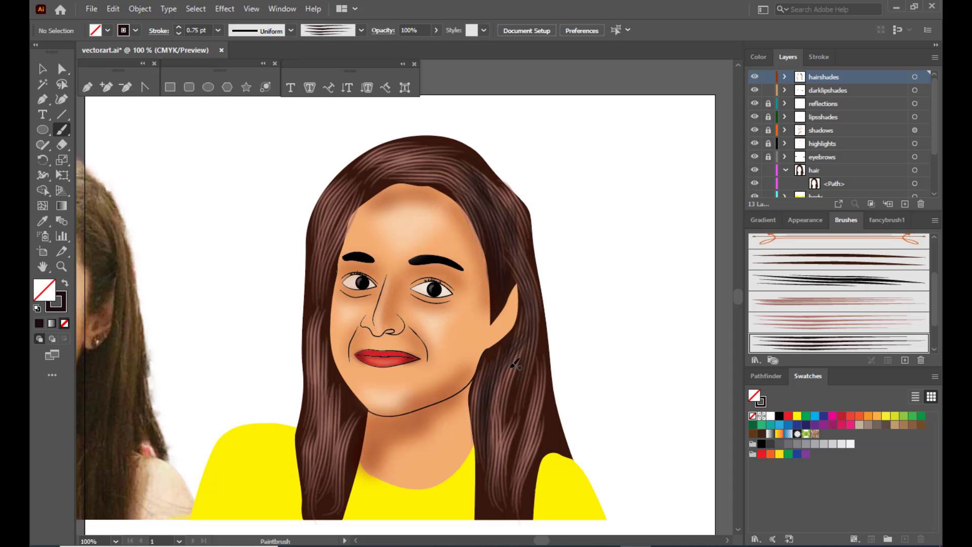
mouse_move(512, 369)
mouse_down()
mouse_move(510, 520)
mouse_move(516, 375)
mouse_move(496, 517)
mouse_move(527, 440)
mouse_move(540, 369)
mouse_move(518, 523)
mouse_up()
drag(520, 408, 513, 485)
mouse_move(531, 375)
mouse_down()
mouse_move(502, 510)
mouse_move(552, 420)
mouse_move(523, 497)
mouse_up()
drag(515, 321, 502, 443)
drag(517, 348, 503, 465)
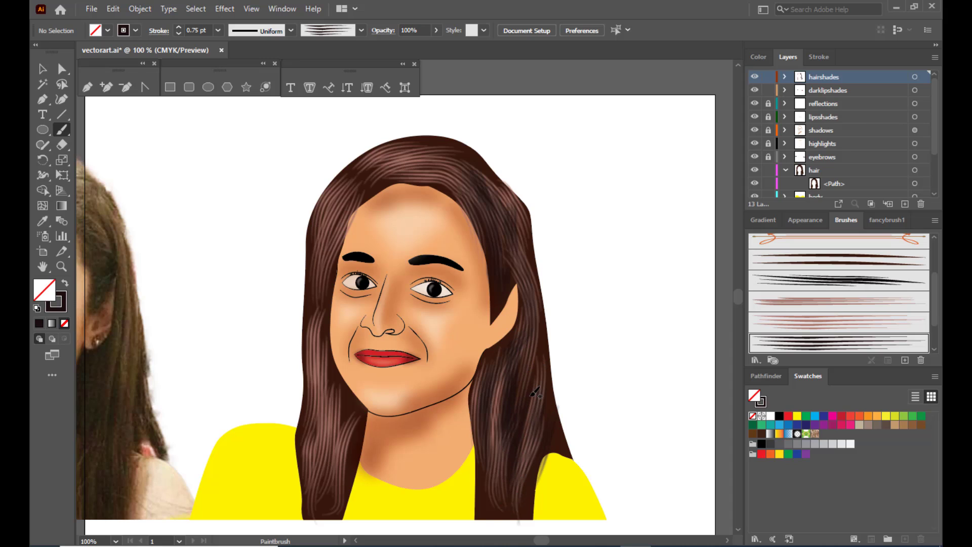
drag(532, 332, 507, 468)
mouse_move(485, 399)
mouse_down()
mouse_move(484, 533)
mouse_move(495, 527)
mouse_up()
drag(511, 441, 503, 495)
drag(506, 414, 501, 478)
drag(538, 396, 512, 506)
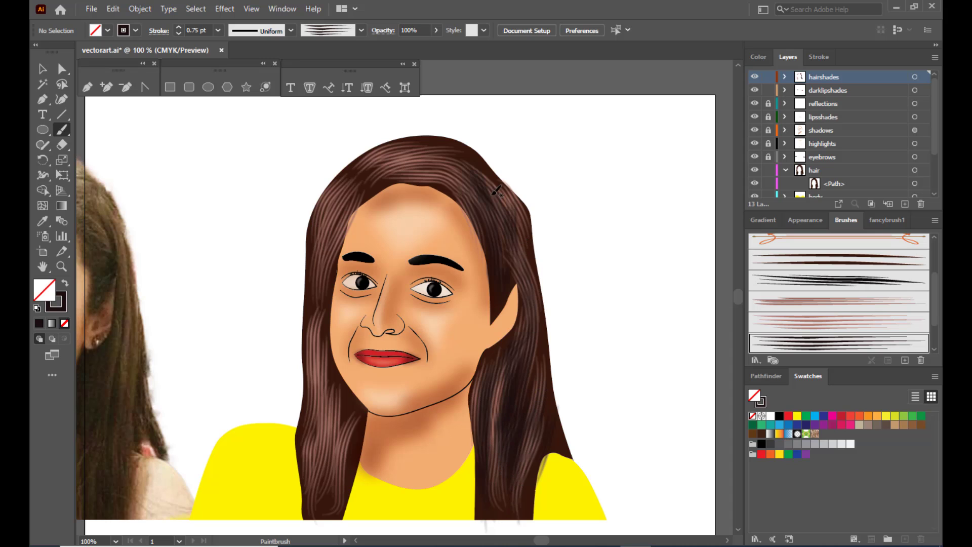
Paint dark strand strokes across the crown above the forehead, curving toward the ear side
mouse_move(420, 138)
mouse_down()
mouse_move(491, 209)
mouse_move(424, 173)
mouse_move(450, 185)
mouse_up()
drag(376, 190, 484, 194)
drag(427, 173, 487, 224)
drag(433, 185, 480, 216)
mouse_move(434, 145)
mouse_down()
mouse_move(484, 187)
mouse_move(497, 186)
mouse_up()
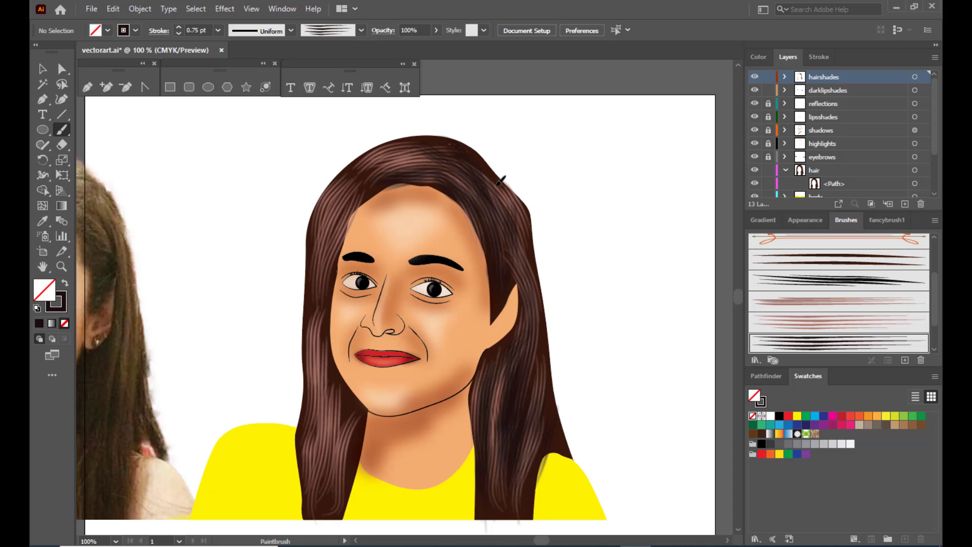
drag(511, 286, 512, 285)
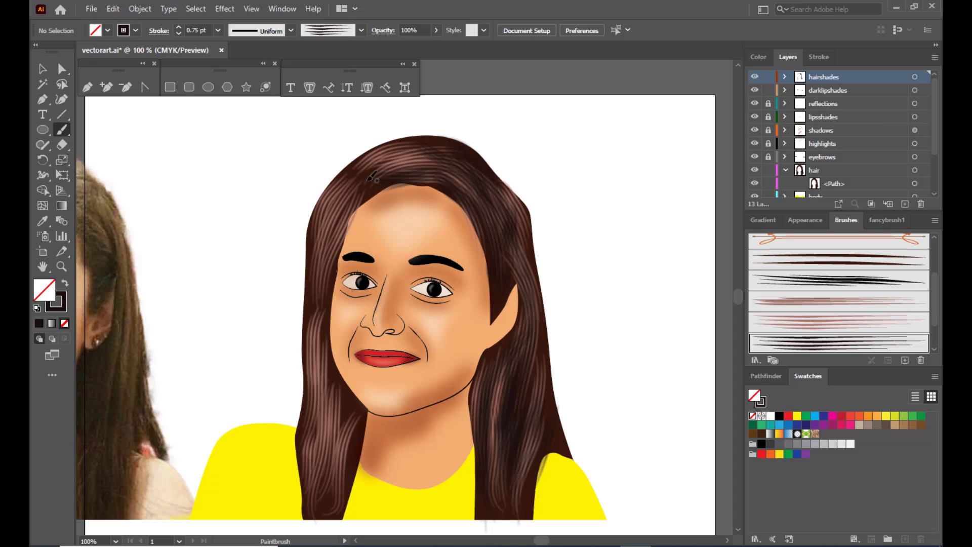
Paint dark strand strokes down the hair on the side opposite the ear, from the temple toward the ends
drag(332, 253, 332, 253)
mouse_move(355, 205)
mouse_down()
mouse_move(410, 169)
mouse_move(338, 192)
mouse_move(363, 168)
mouse_move(309, 246)
mouse_move(337, 207)
mouse_move(321, 263)
mouse_up()
drag(316, 328, 316, 330)
drag(317, 267, 314, 408)
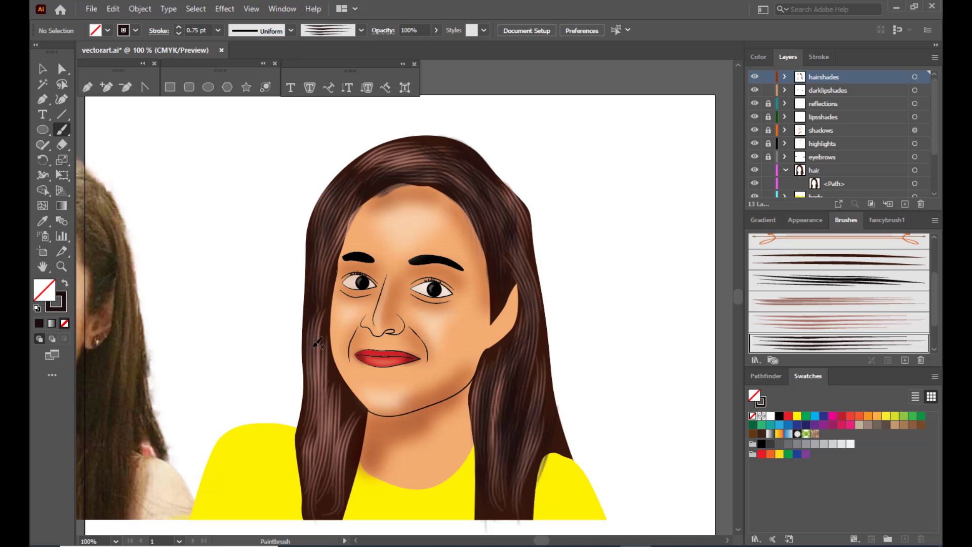
drag(314, 345, 322, 427)
drag(322, 291, 325, 460)
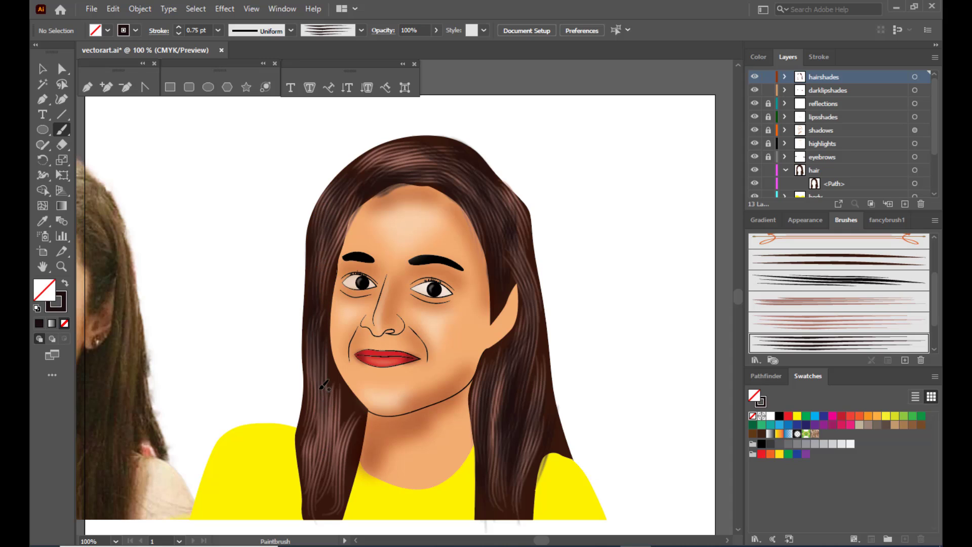
drag(319, 390, 322, 466)
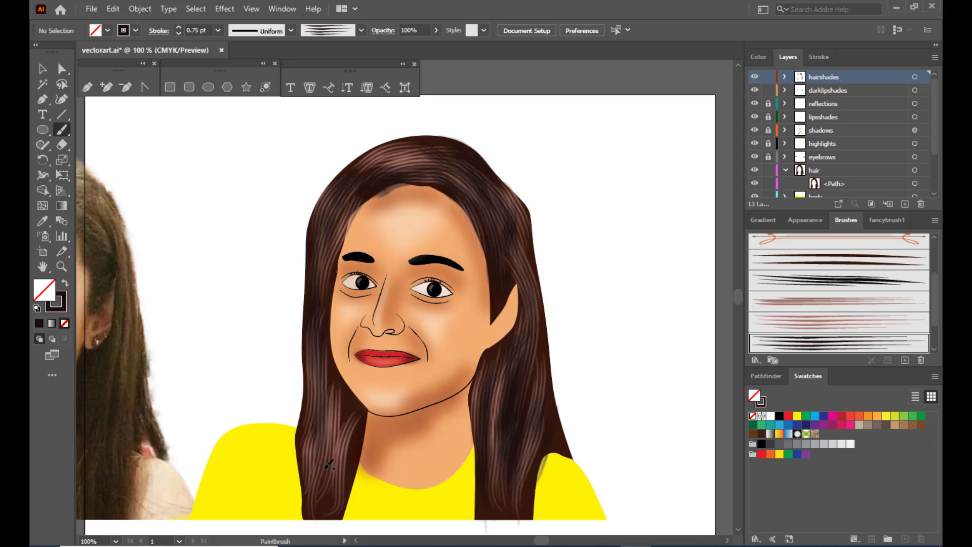
Set the brush stroke weight to 1 pt and add dark strands from the crown to the temple and on the upper ear side
click(218, 30)
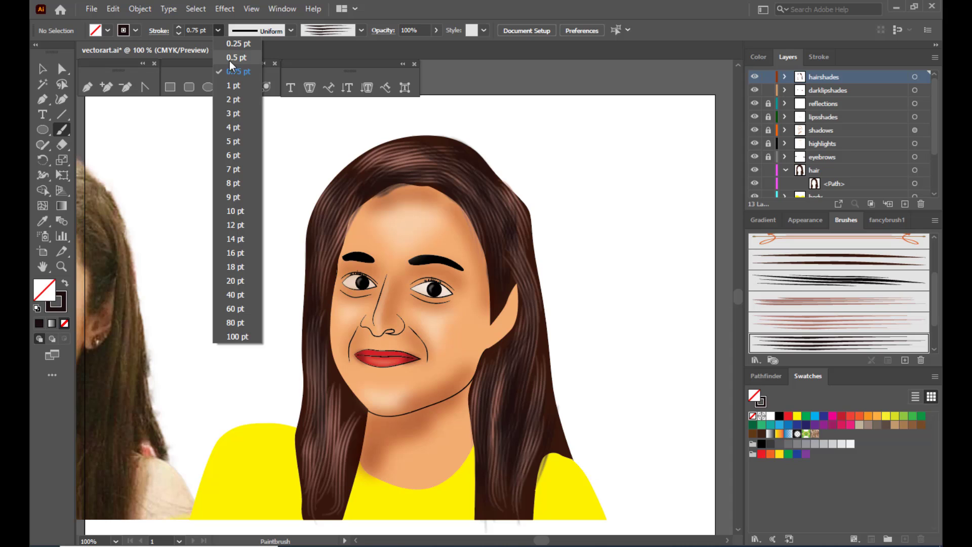
click(235, 86)
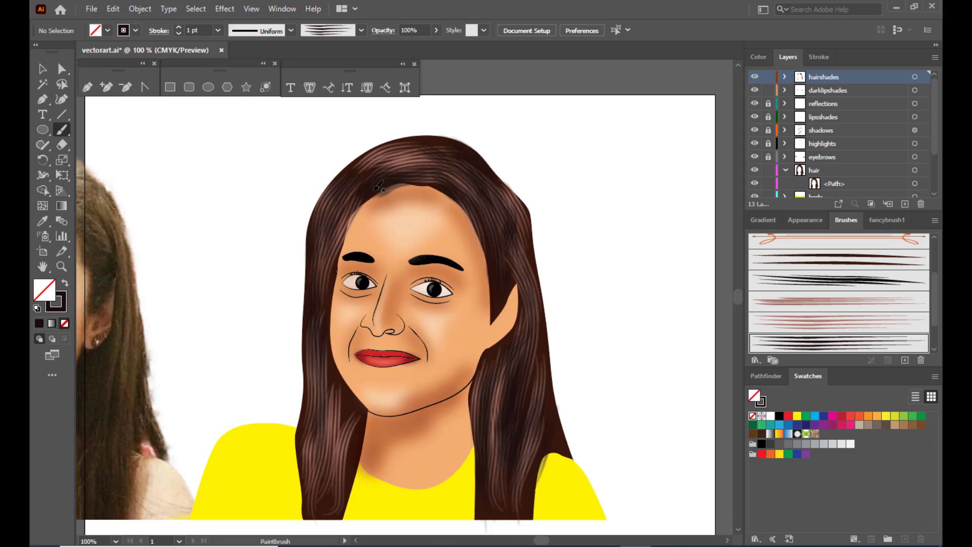
drag(398, 163, 338, 233)
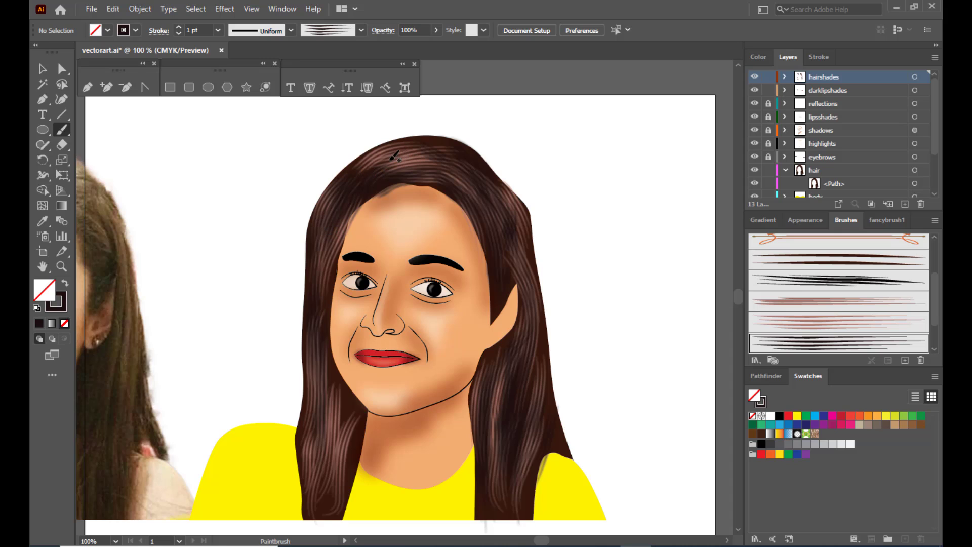
drag(498, 189, 522, 197)
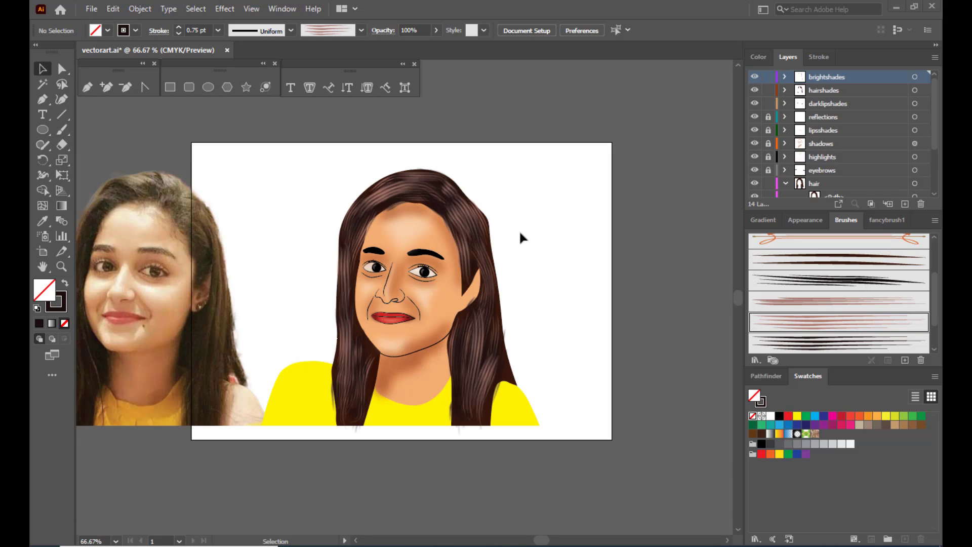
Lock the hairshades and darklipshades layers
scroll(516, 227, up, 2)
key(ctrl+plus)
key(ctrl+plus)
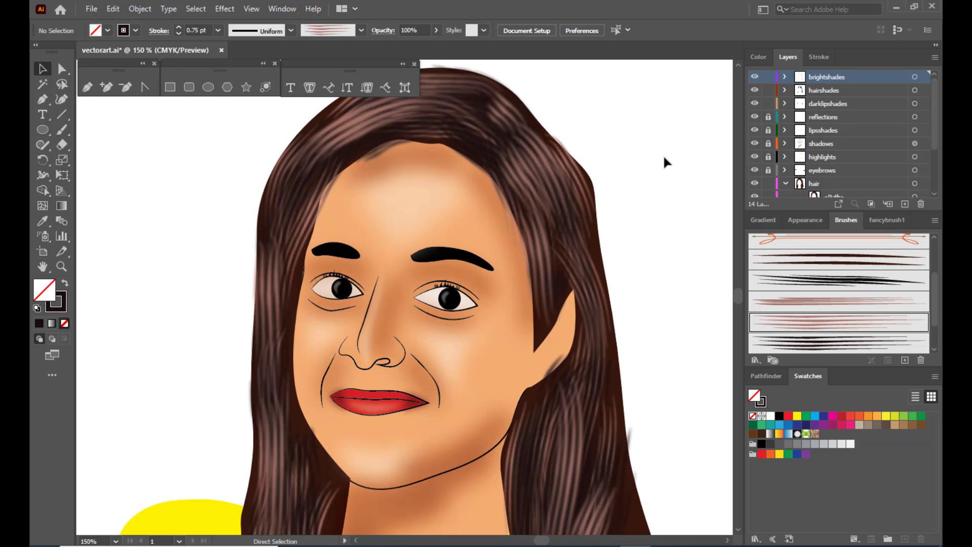
key(ctrl+minus)
click(768, 90)
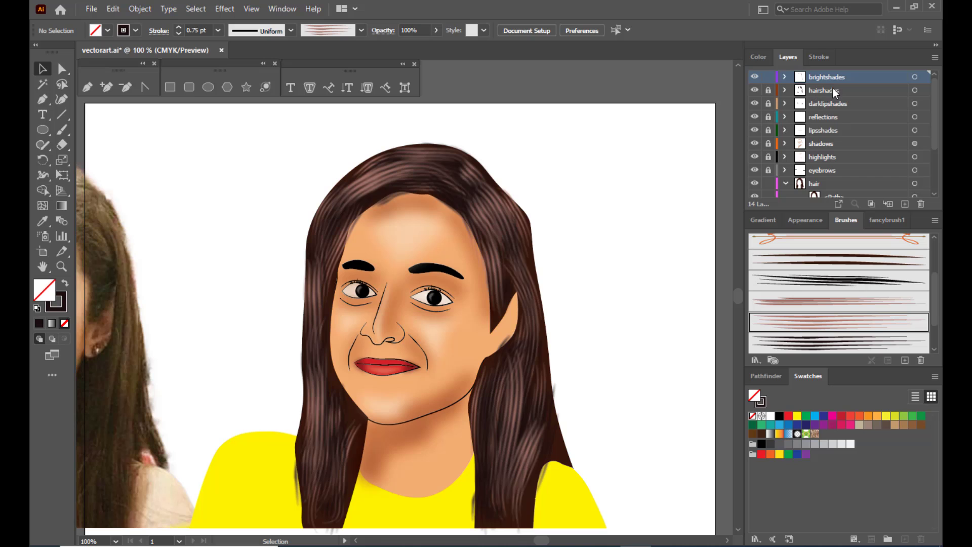
Lock the brightshades layer and create a new layer above it
scroll(598, 161, down, 3)
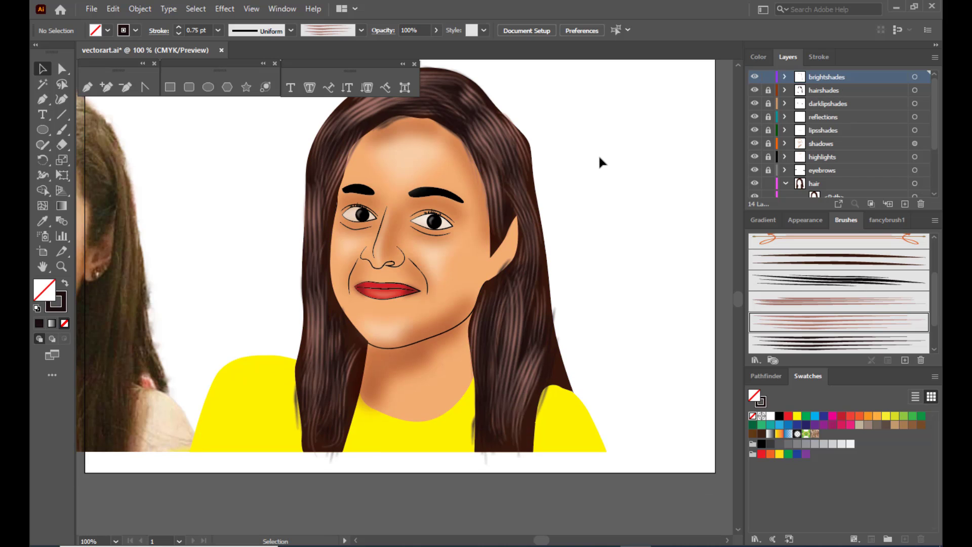
key(ctrl+plus)
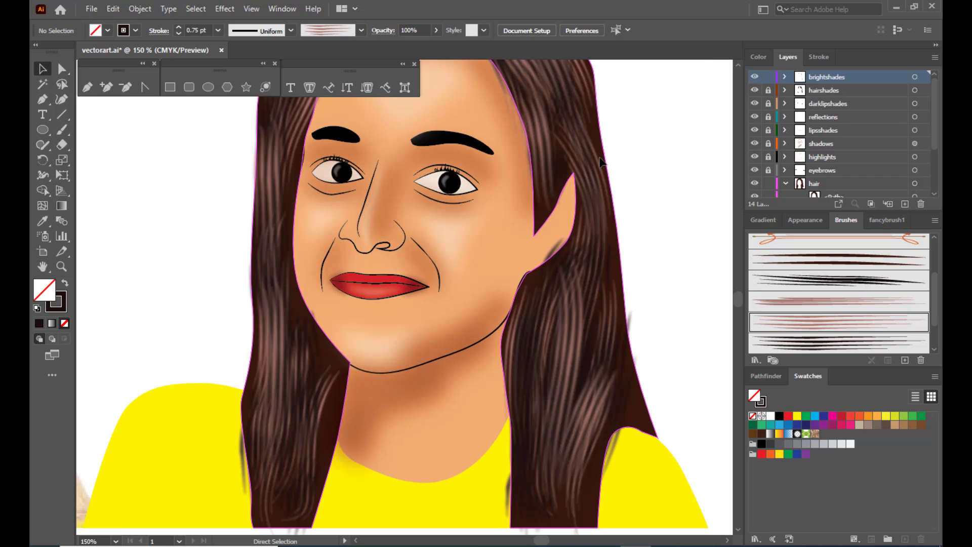
key(ctrl+plus)
click(648, 166)
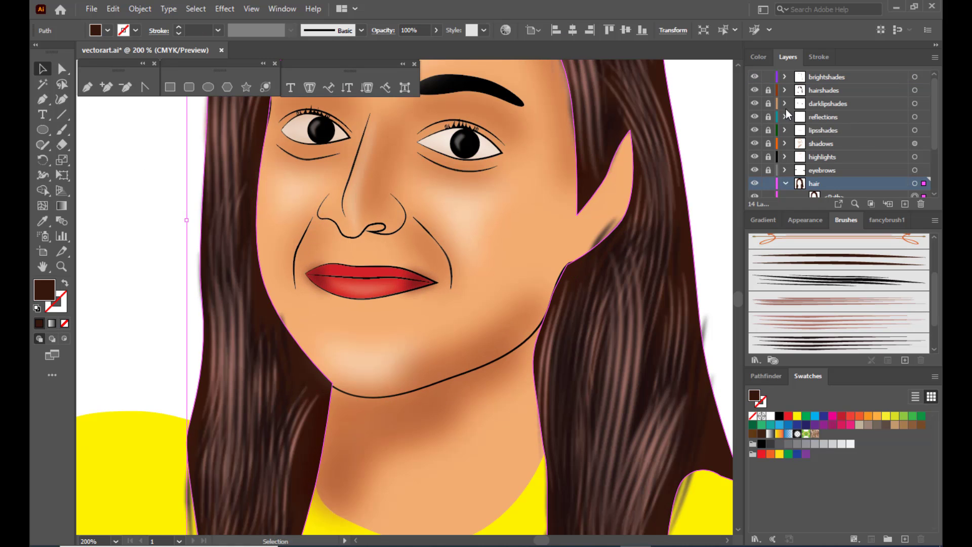
click(848, 76)
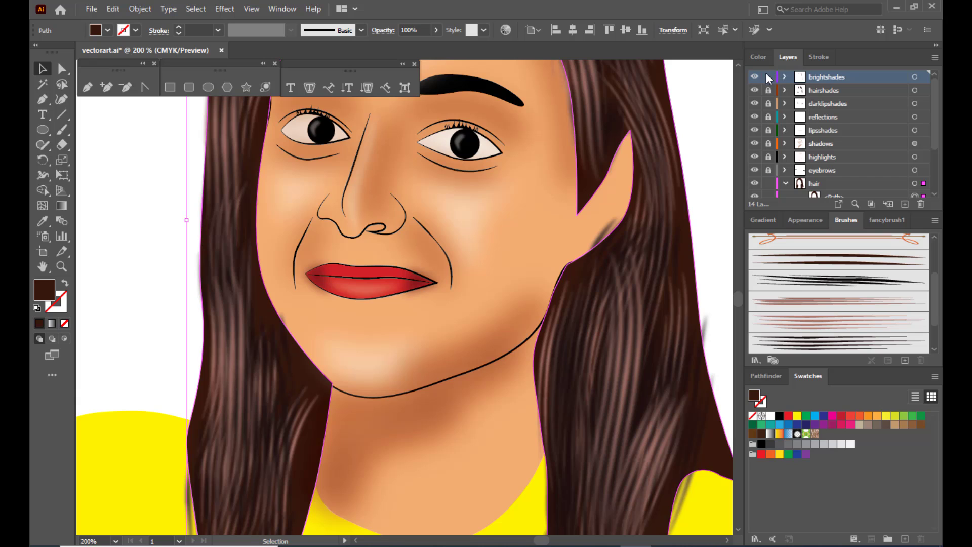
click(905, 203)
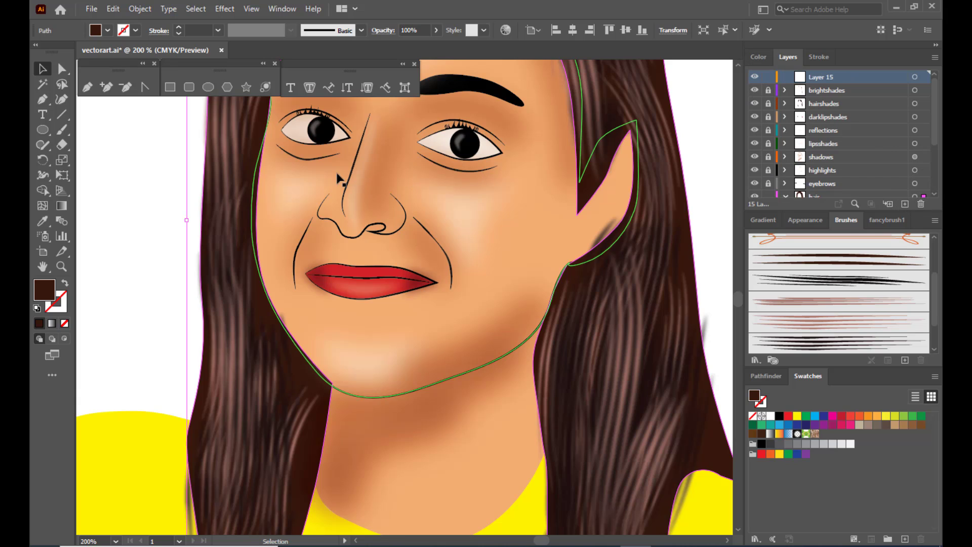
Draw a closed dark brown shape with the Pen tool filling the nostril loop at the base of the nose
click(88, 87)
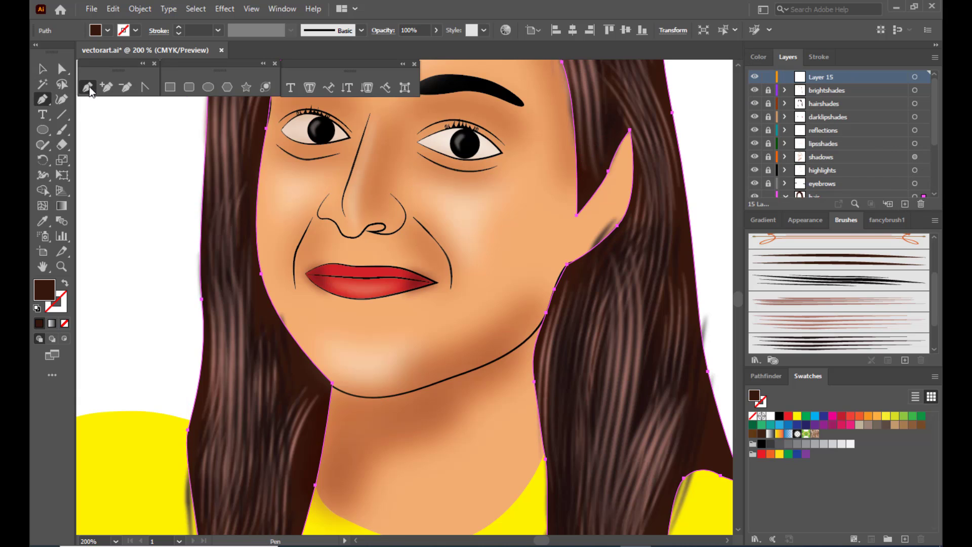
ctrl+click(399, 236)
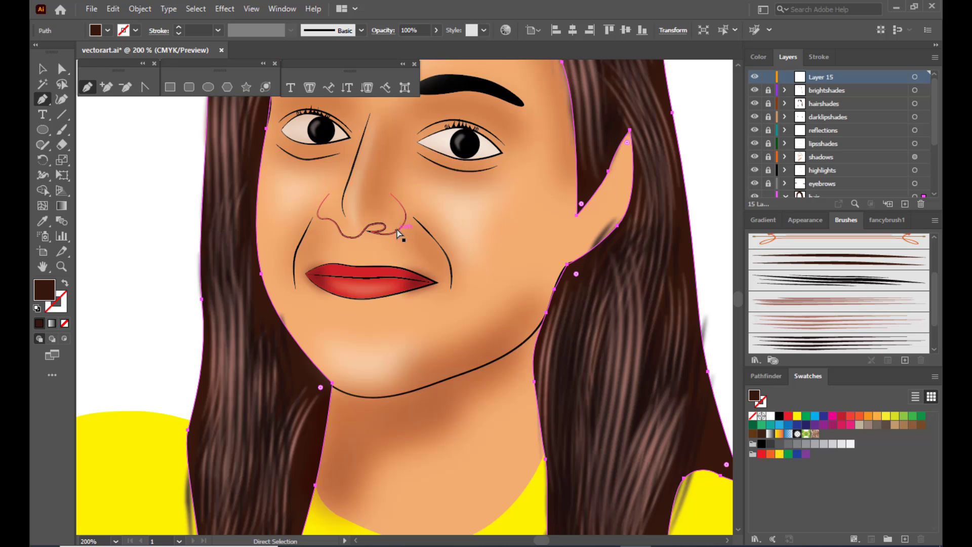
key(ctrl+plus)
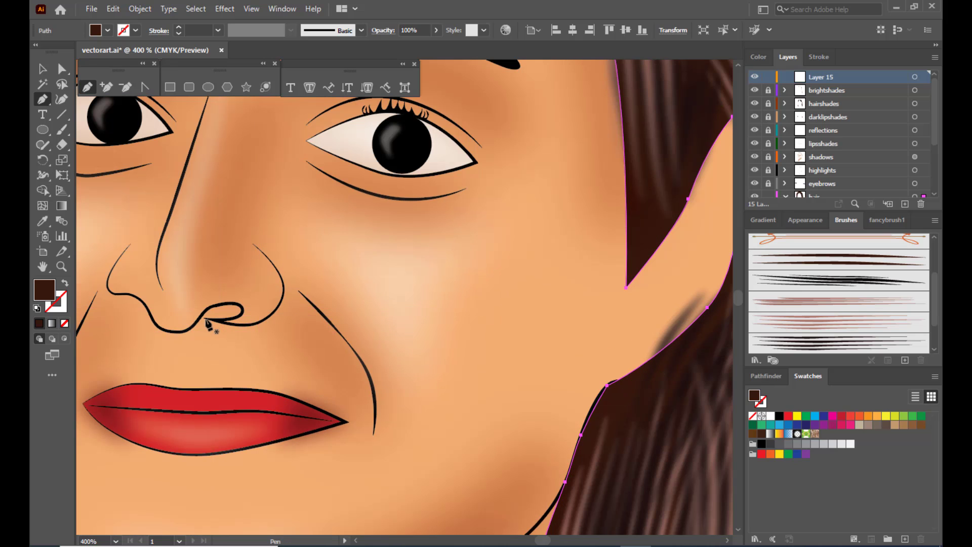
click(206, 318)
drag(232, 319, 202, 317)
click(222, 322)
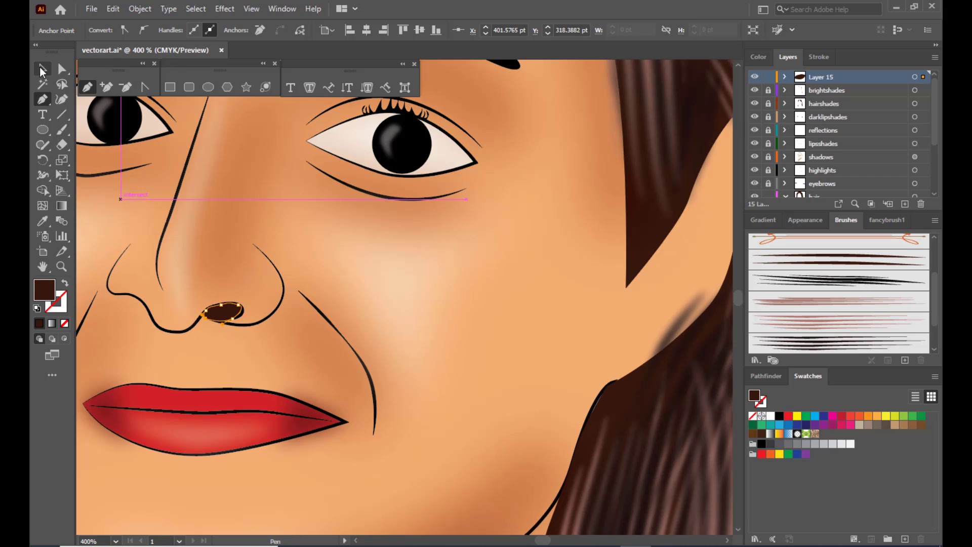
click(43, 70)
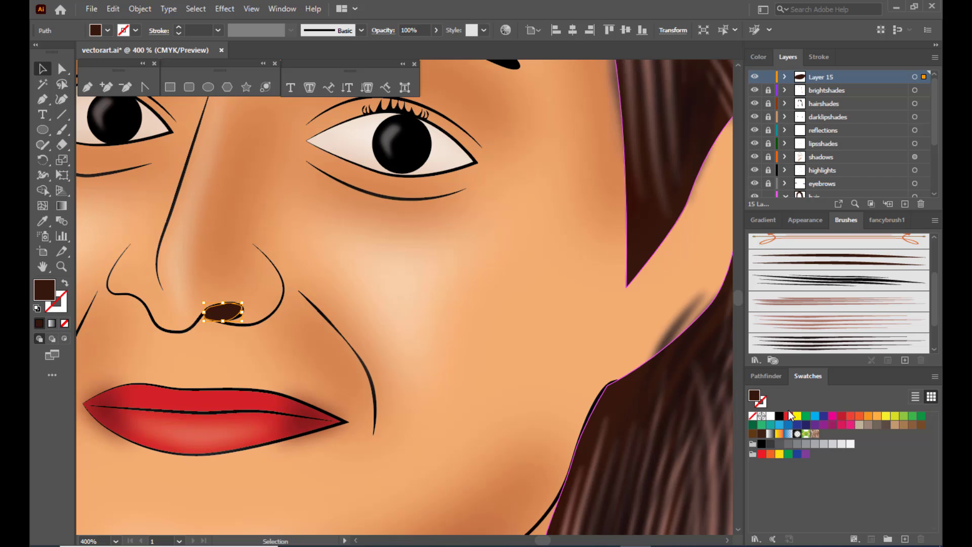
Recolour the nostril shape black and adjust its lower anchor point so it fills the nostril loop
click(779, 416)
click(364, 329)
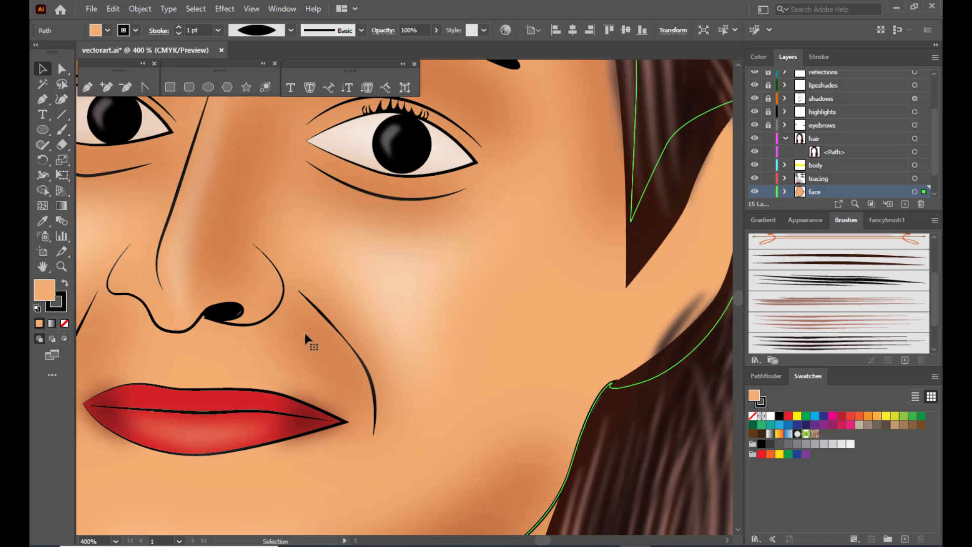
key(ctrl+plus)
key(ctrl+plus)
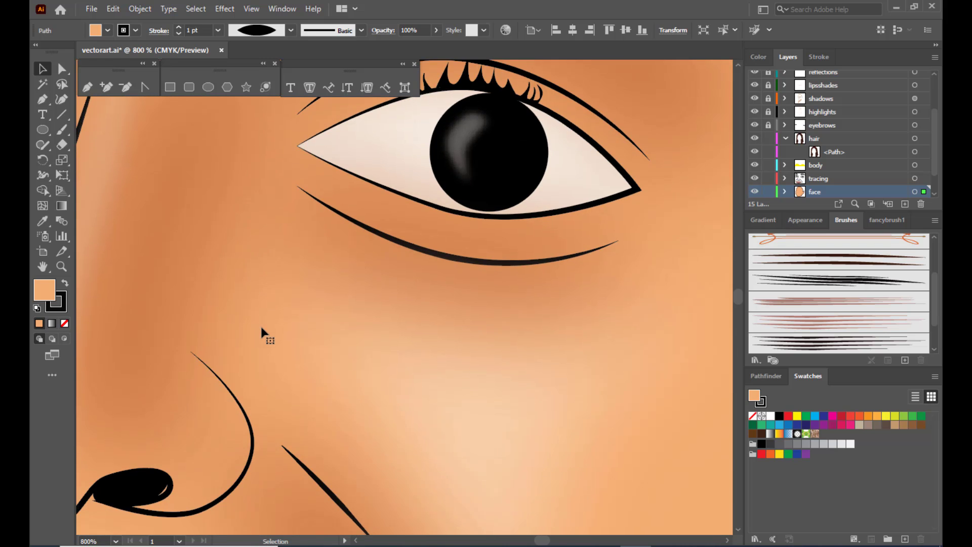
scroll(263, 329, down, 3)
click(167, 424)
key(space)
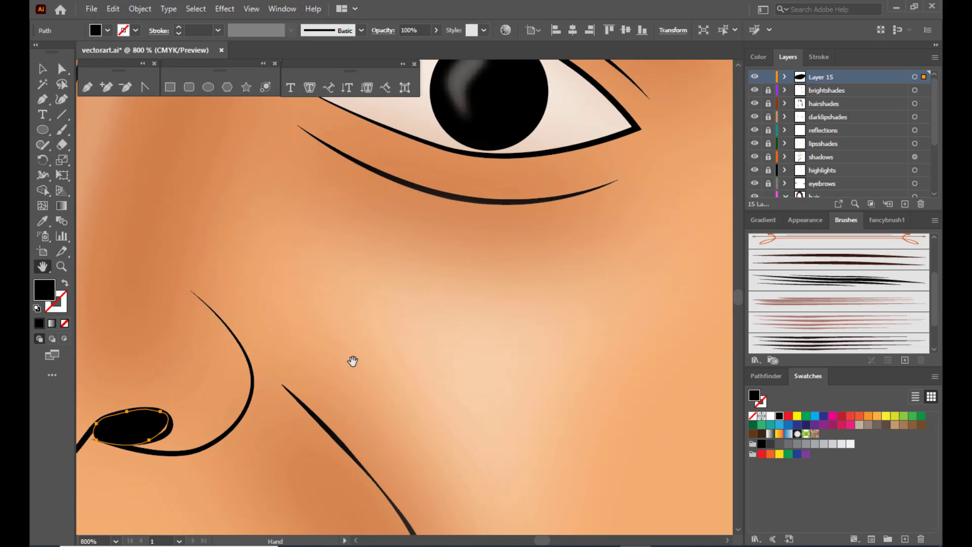
drag(353, 361, 648, 269)
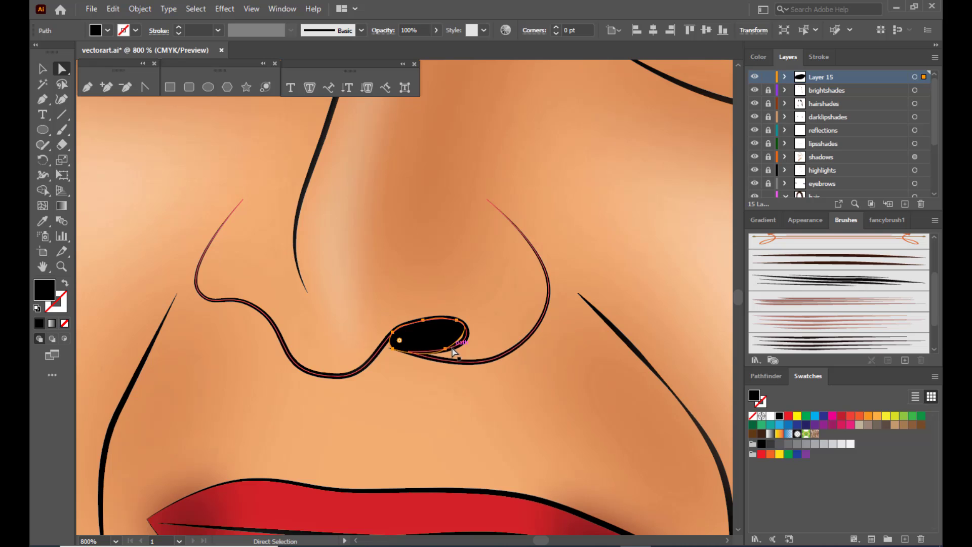
drag(453, 351, 454, 351)
click(347, 405)
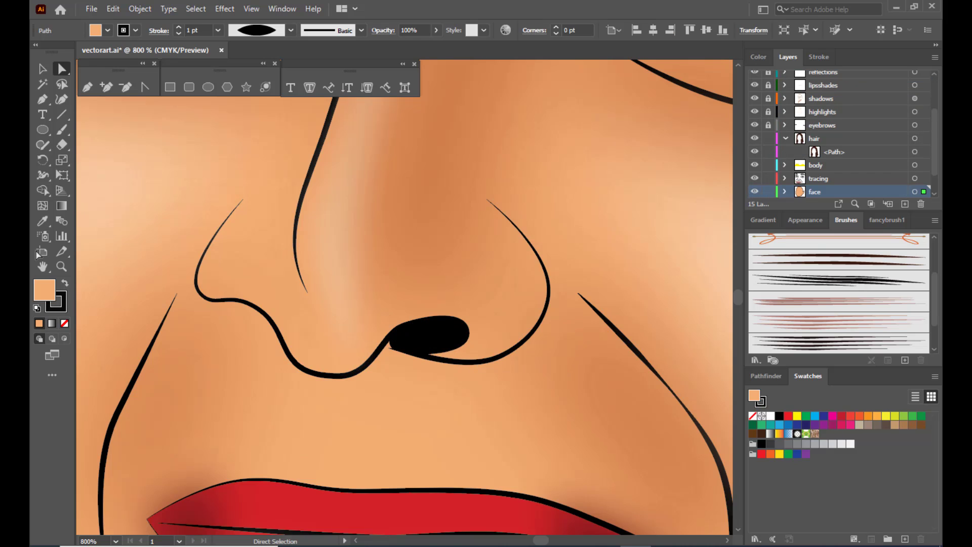
Draw a small closed shape under the other nostril's curve with the Pen tool, filled black with no stroke
click(87, 87)
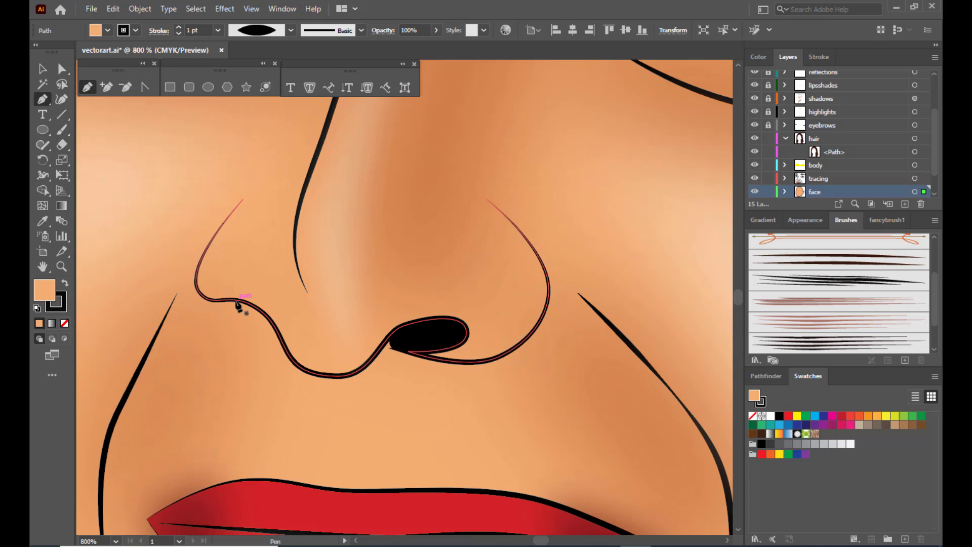
drag(229, 304, 251, 308)
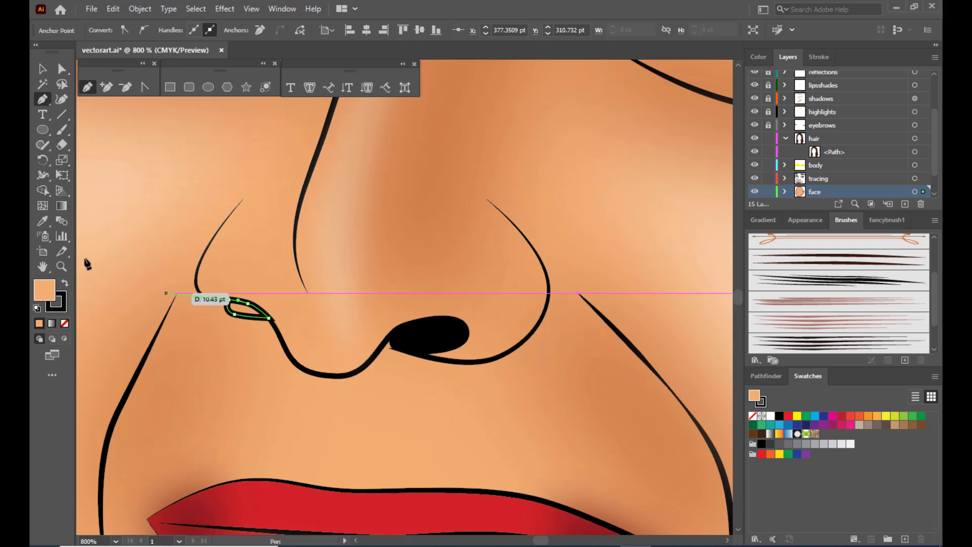
click(42, 68)
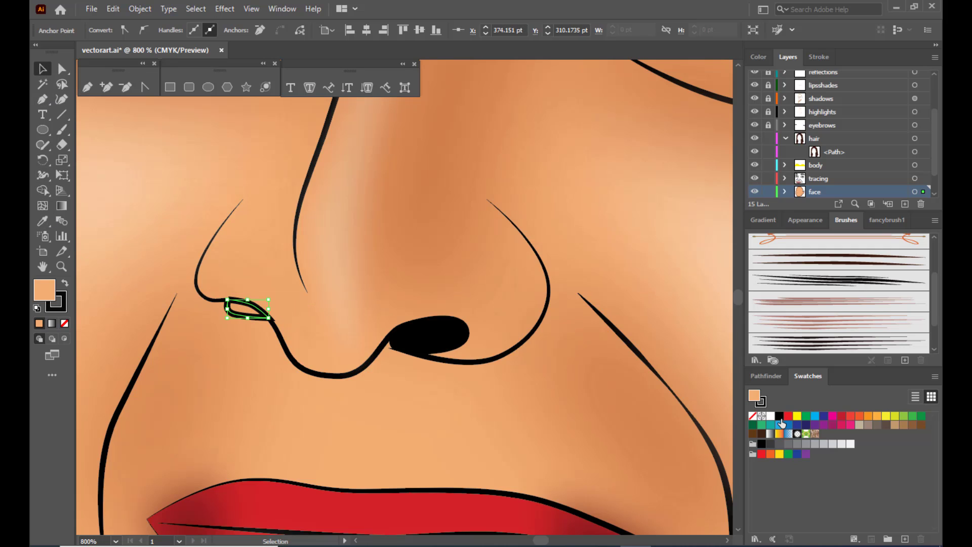
click(780, 416)
click(63, 304)
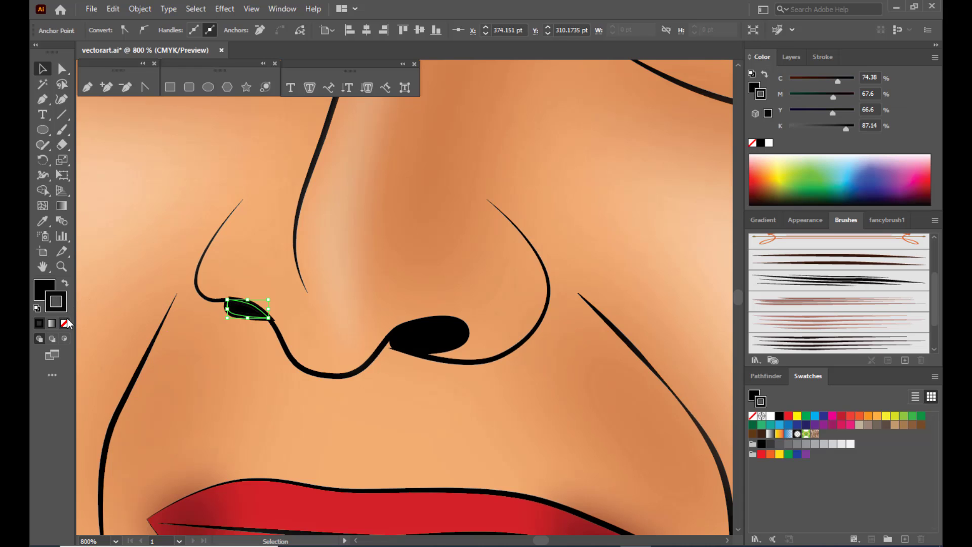
click(66, 322)
click(53, 290)
click(188, 343)
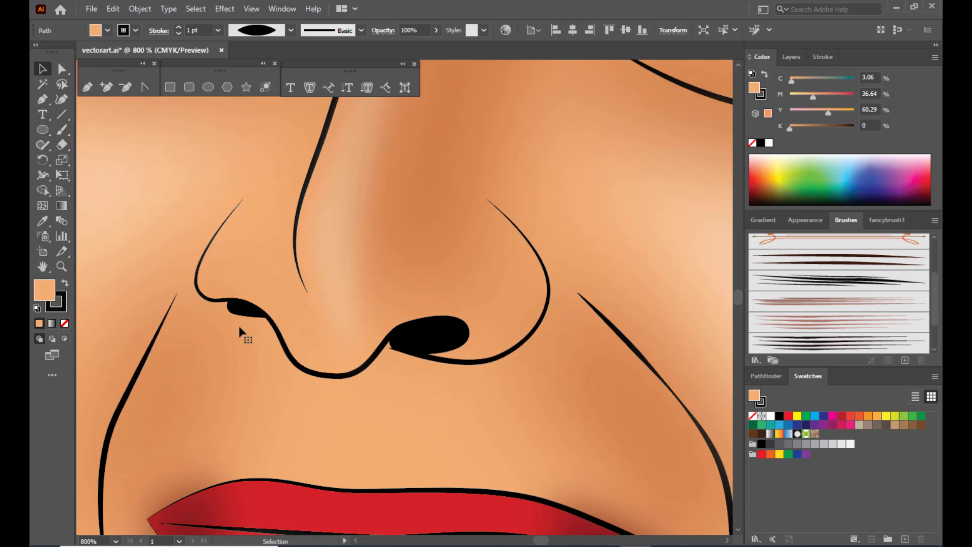
Raise the smaller nostril shape's lower anchor to make it thinner, and adjust the larger nostril shape's inner corner point
click(240, 313)
click(62, 70)
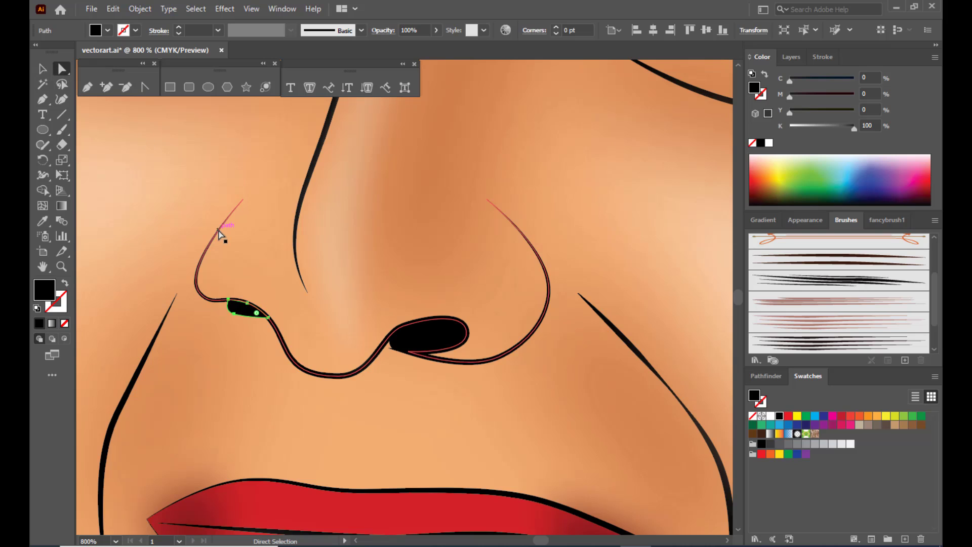
click(236, 315)
drag(236, 315, 237, 308)
click(156, 173)
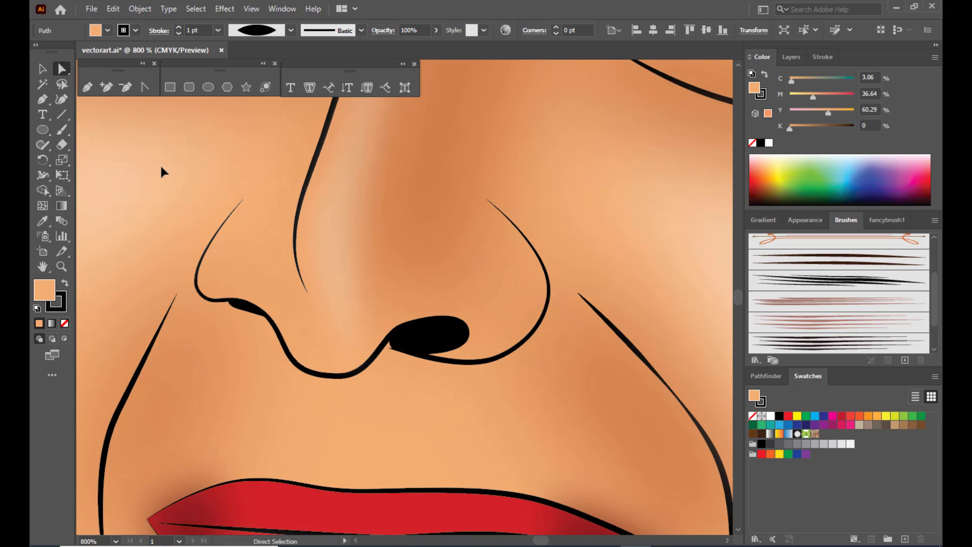
drag(396, 344, 393, 347)
click(172, 173)
Examine the whole portrait with the new nostrils beside the reference photo
key(ctrl+minus)
key(ctrl+minus)
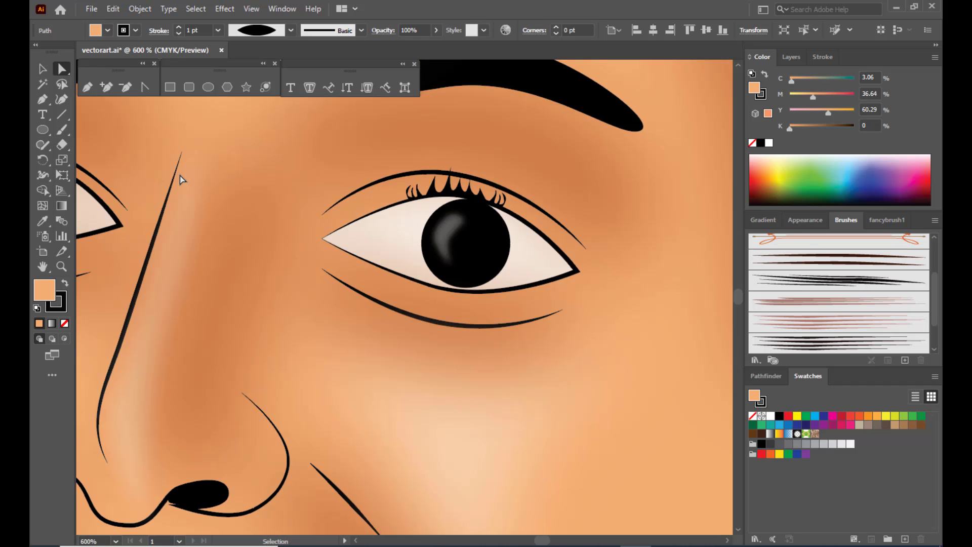
key(ctrl+minus)
key(ctrl+minus)
key(ctrl+minus)
key(ctrl+minus)
key(ctrl+minus)
key(ctrl+minus)
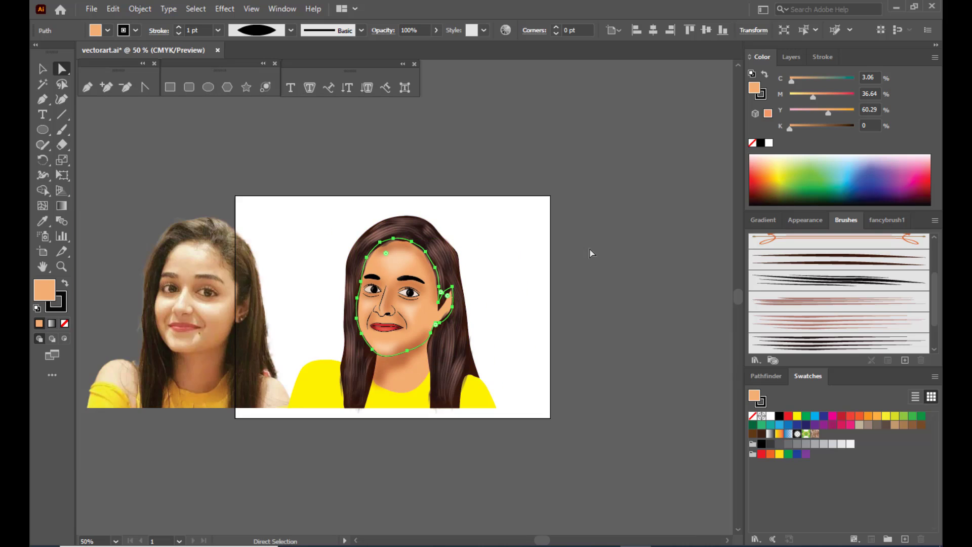
click(618, 260)
Set the nose bridge line's stroke colour to dark brown 2D0B01
key(ctrl+plus)
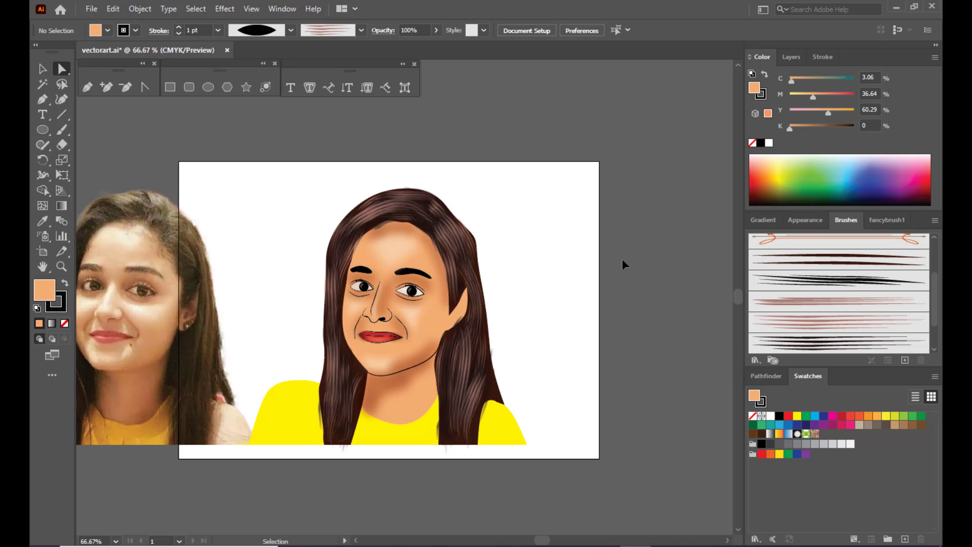
key(ctrl+plus)
key(ctrl+plus)
click(43, 69)
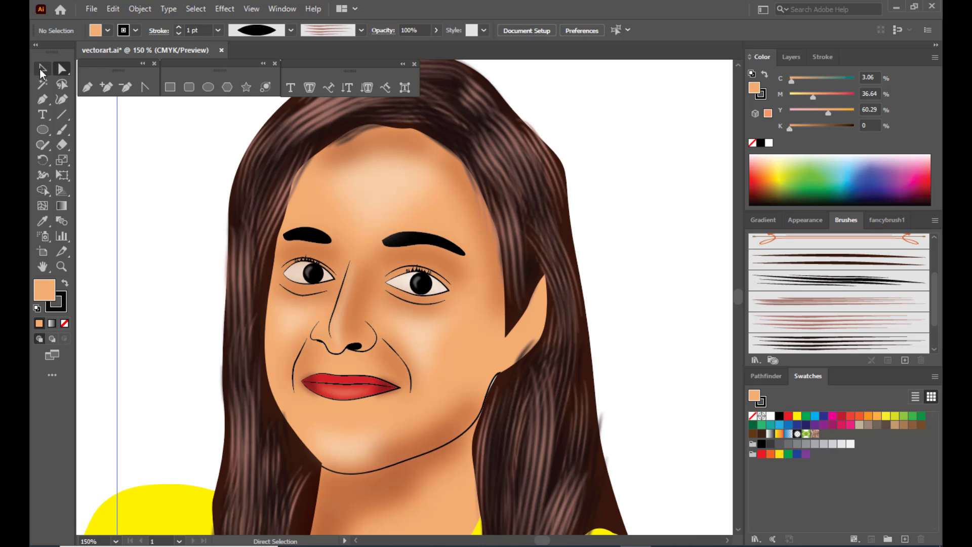
click(337, 288)
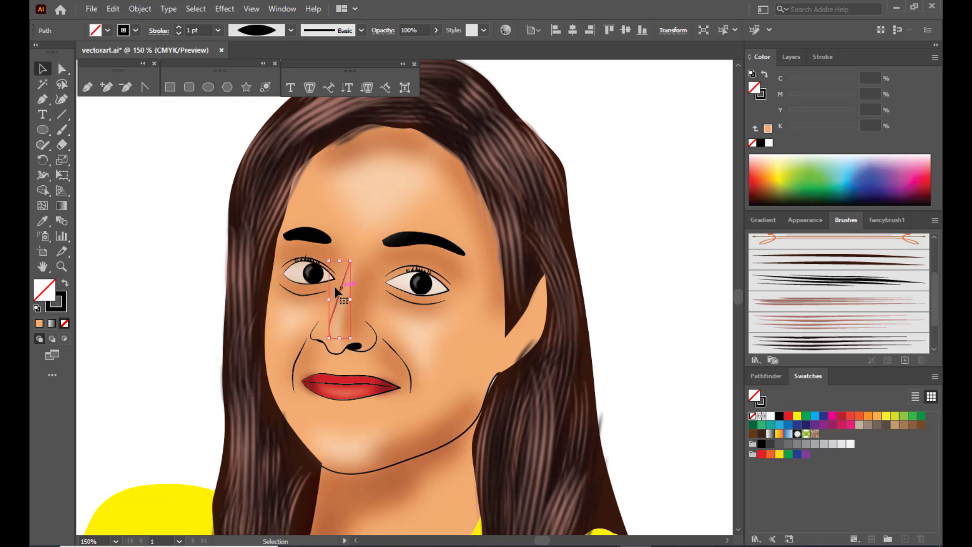
click(157, 215)
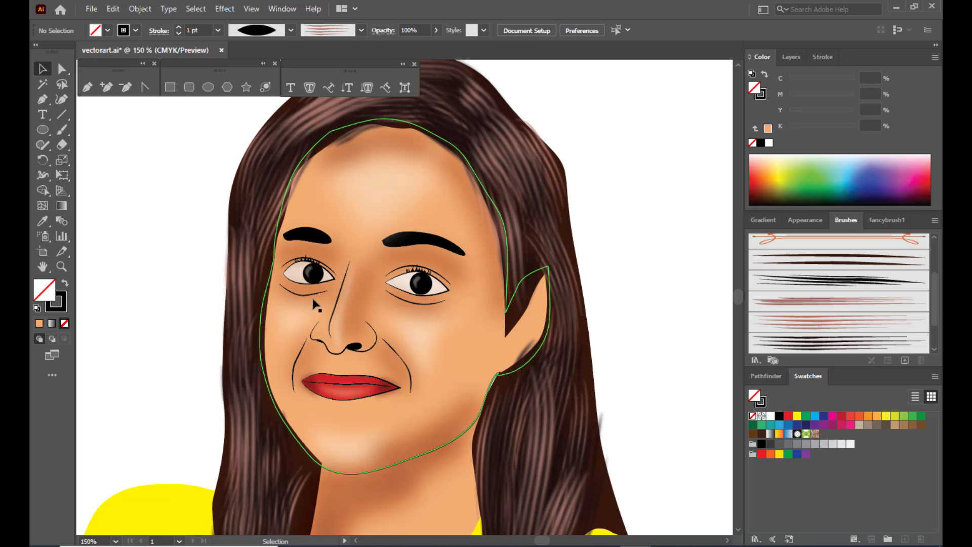
click(351, 264)
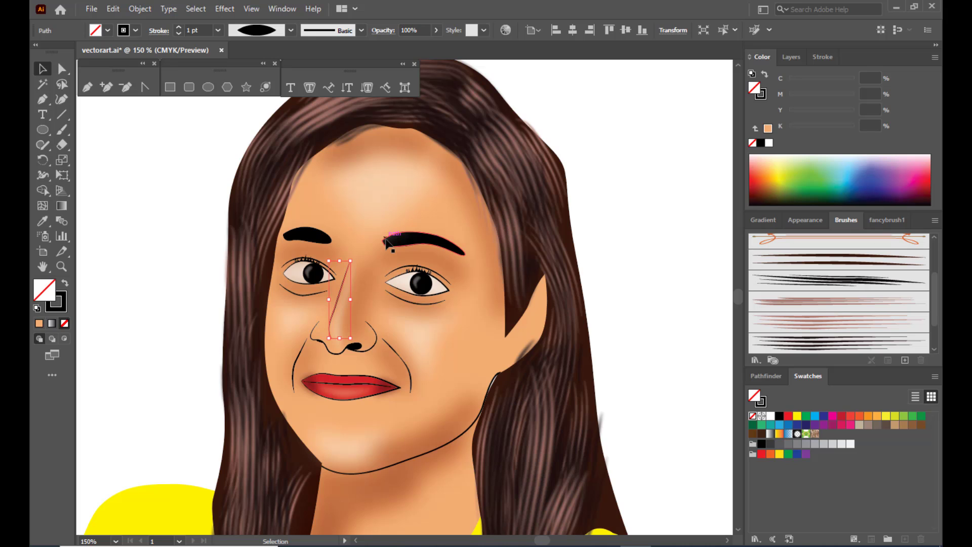
click(65, 300)
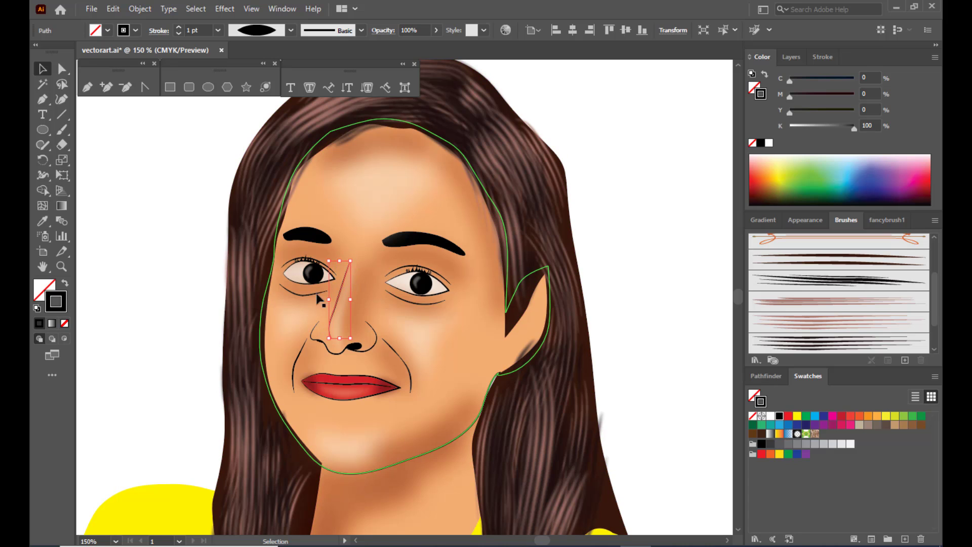
double_click(56, 302)
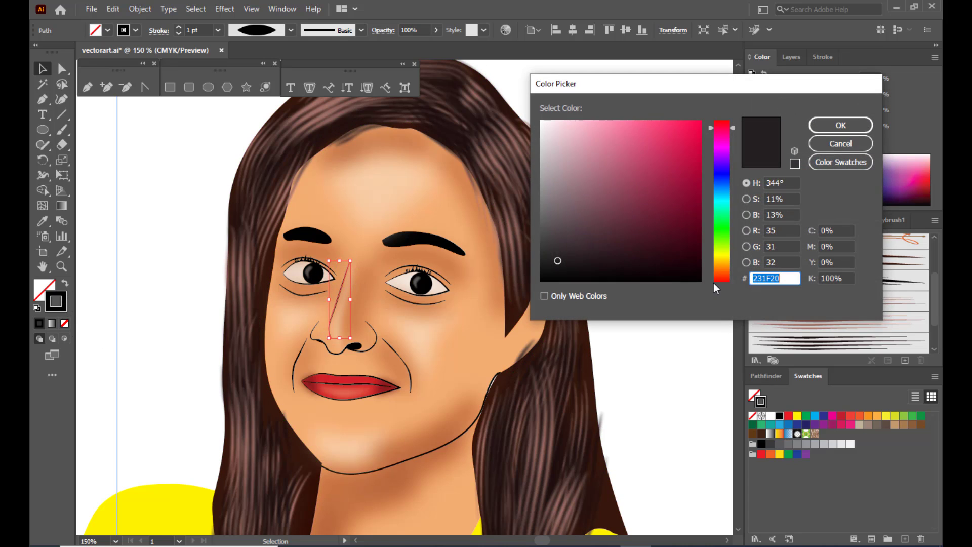
click(720, 275)
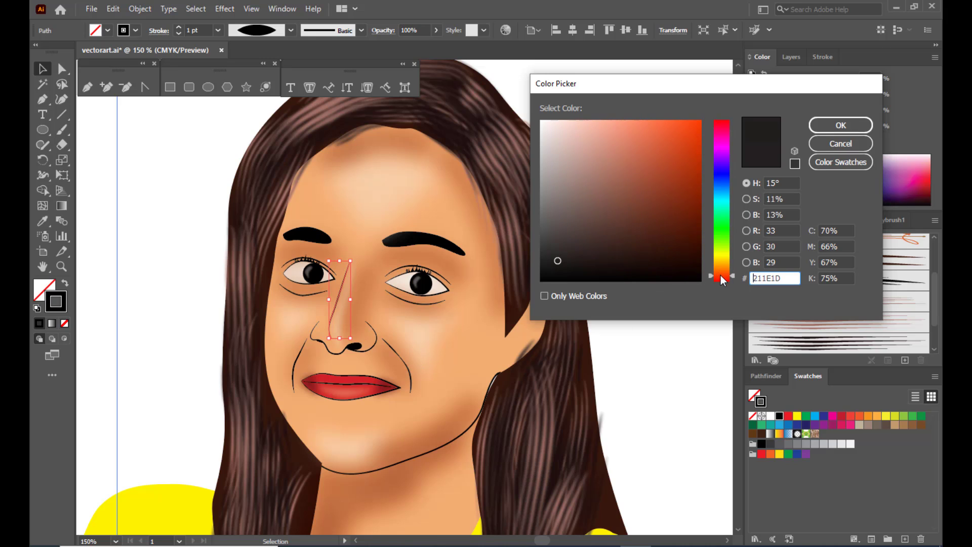
click(698, 252)
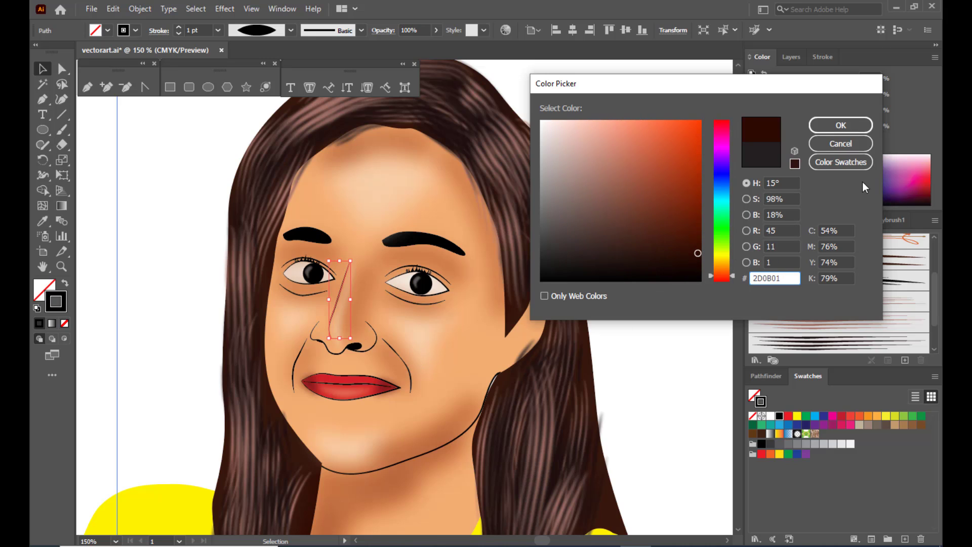
click(840, 125)
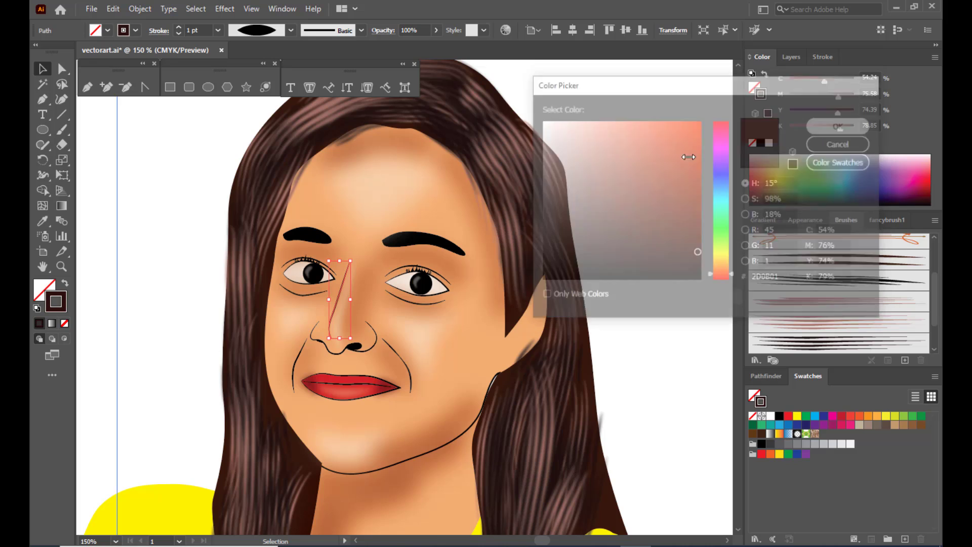
click(668, 222)
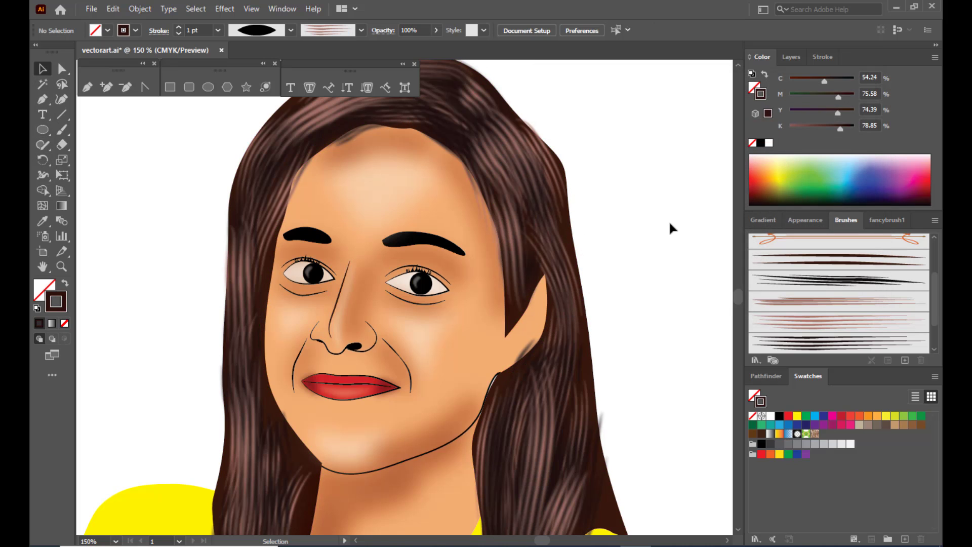
Apply the C=40 M=70 Y=100 K=50 brown swatch to the nose bridge line's stroke and darken it to about C=50 M=71 Y=84 K=69
click(335, 304)
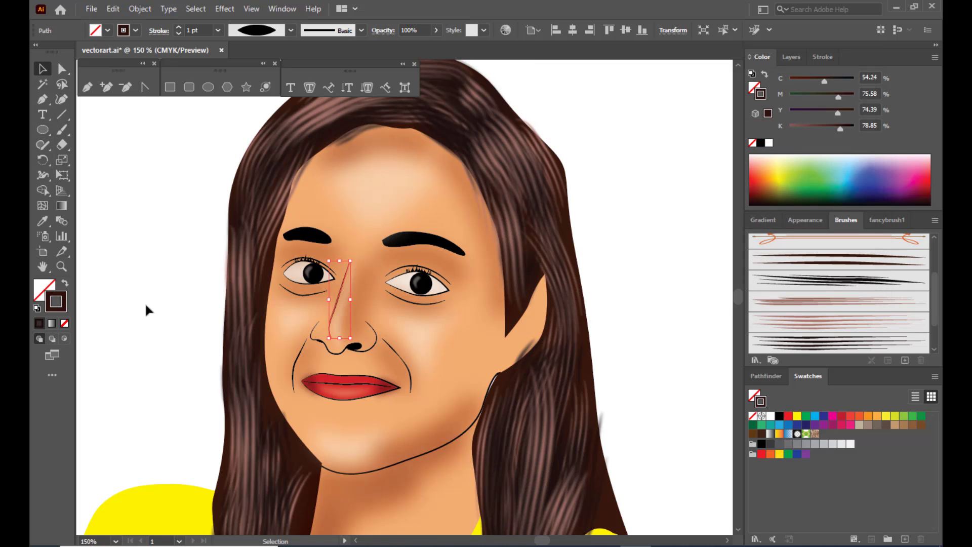
click(753, 433)
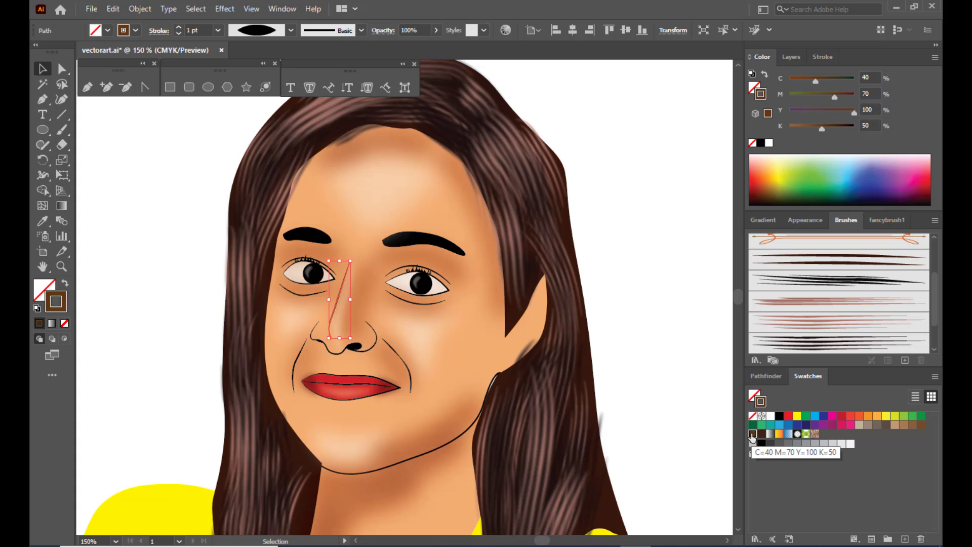
double_click(60, 307)
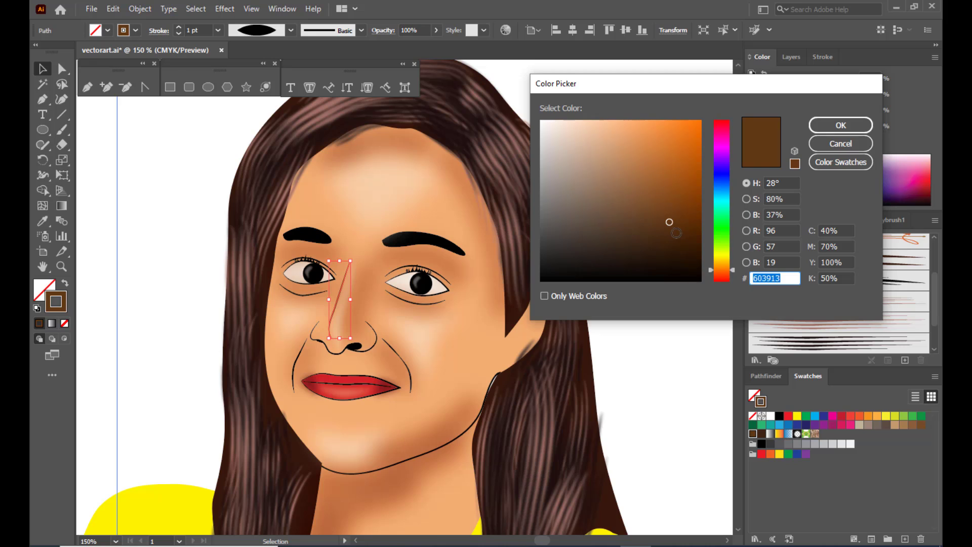
click(677, 240)
click(840, 125)
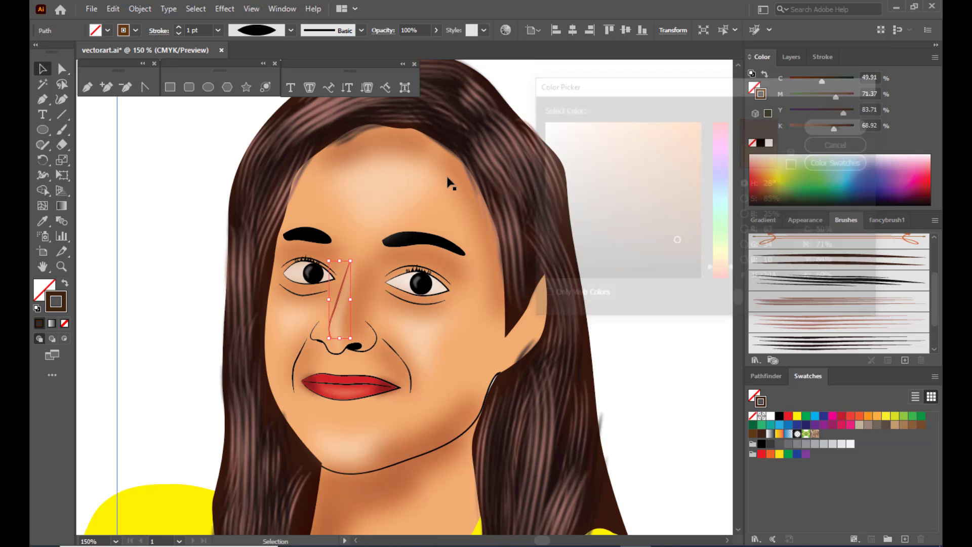
click(94, 172)
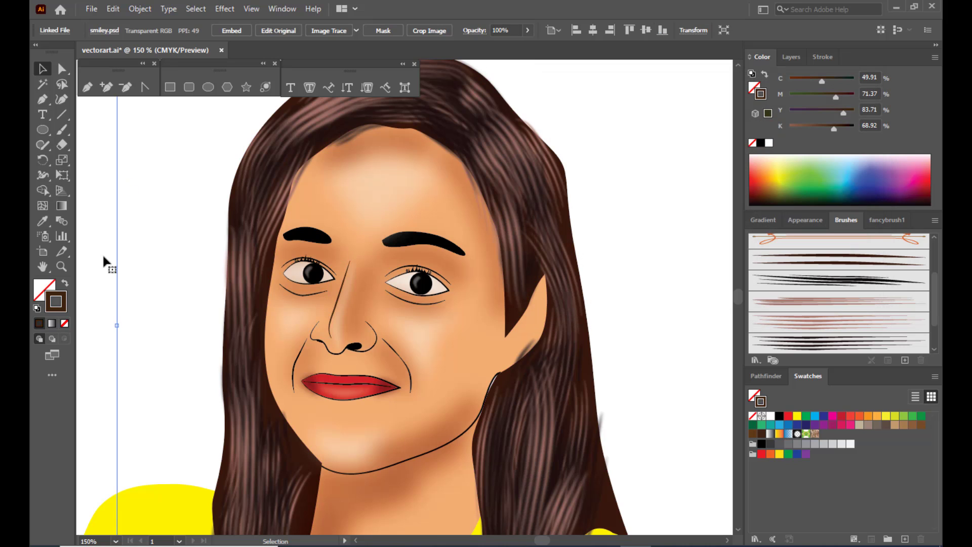
Apply a Gaussian Blur to the nose bridge line with a radius above 4 pixels
click(339, 298)
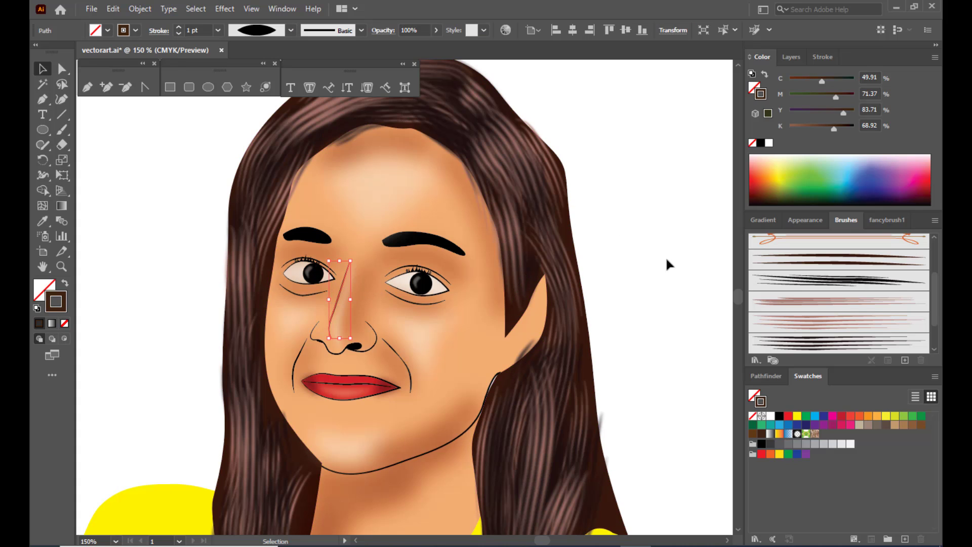
click(224, 8)
mouse_move(286, 225)
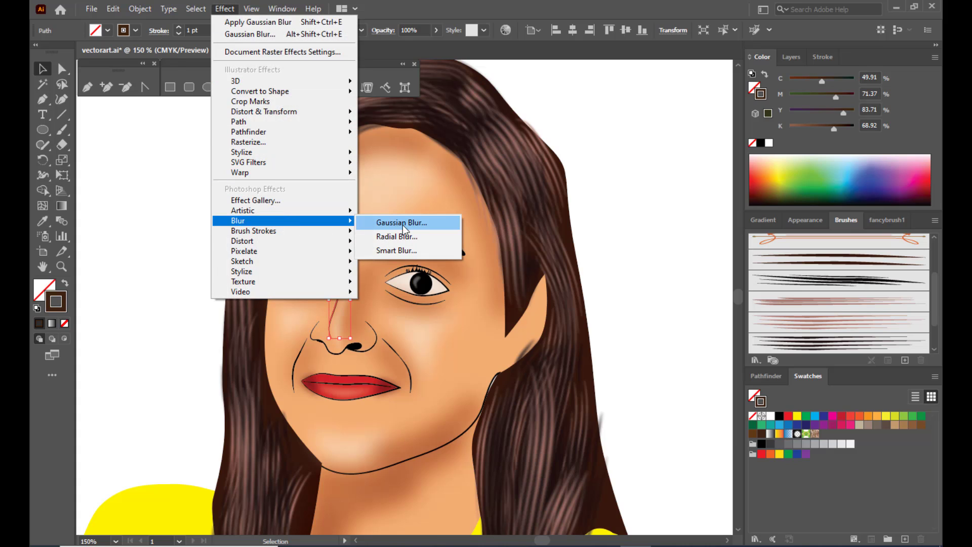
click(417, 225)
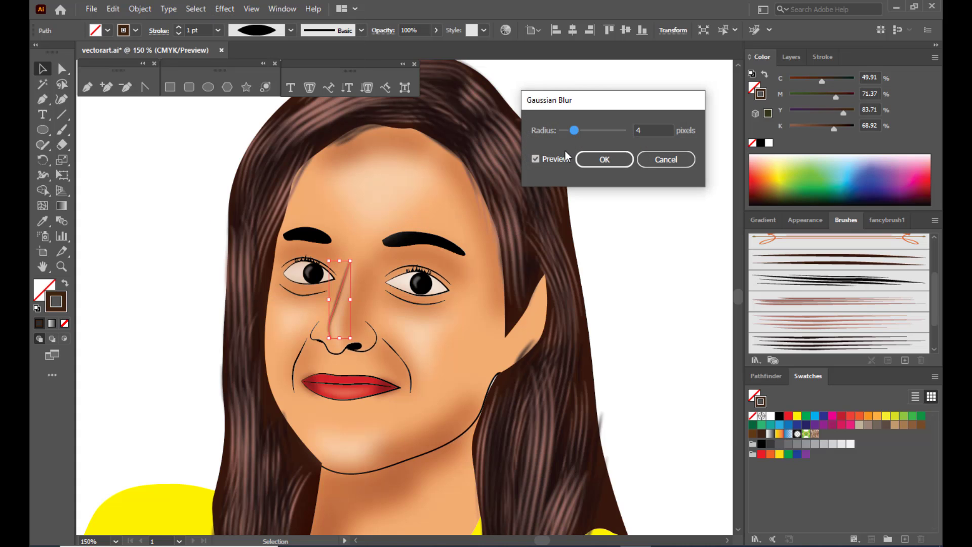
drag(575, 130, 582, 131)
click(593, 159)
click(637, 187)
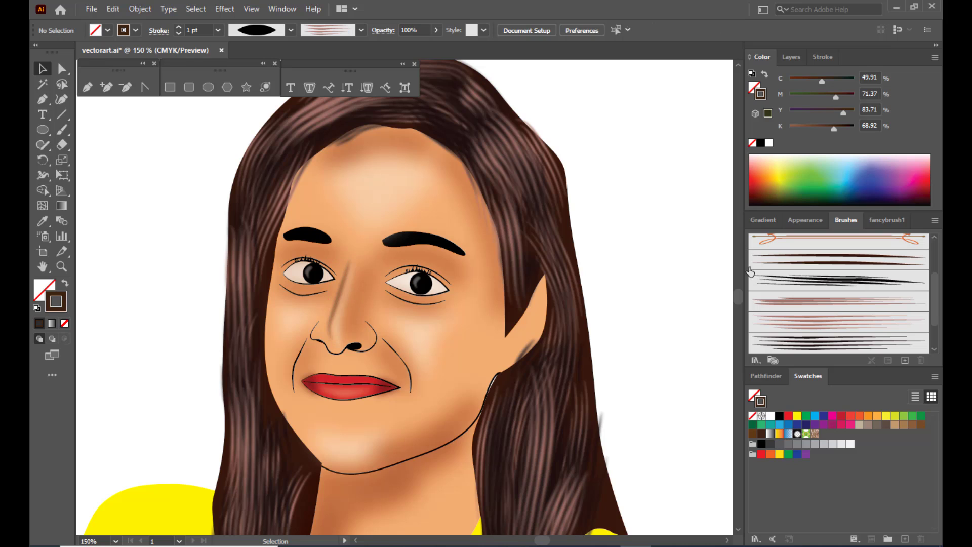
Set the nose bridge line's blend mode to Multiply and reduce its opacity to 71%
click(336, 300)
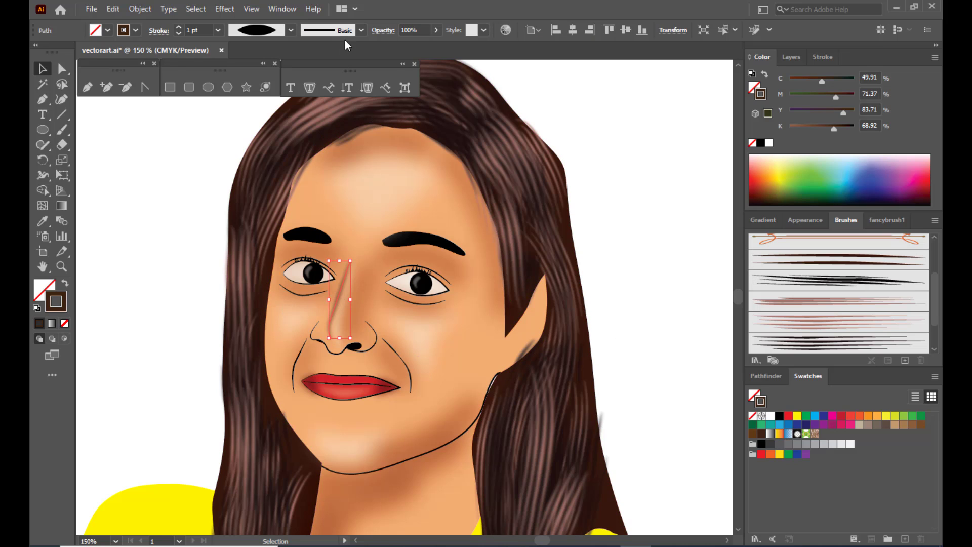
click(381, 32)
click(283, 50)
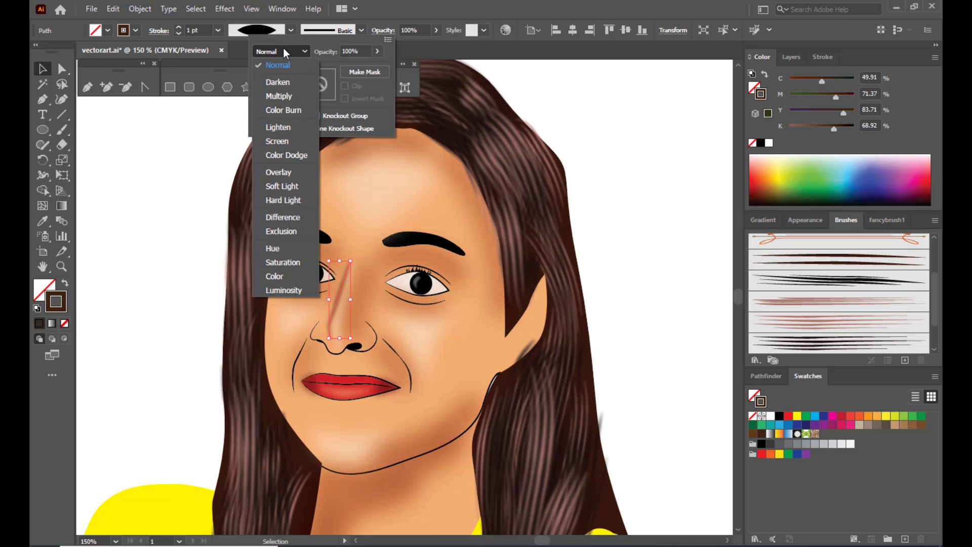
click(276, 96)
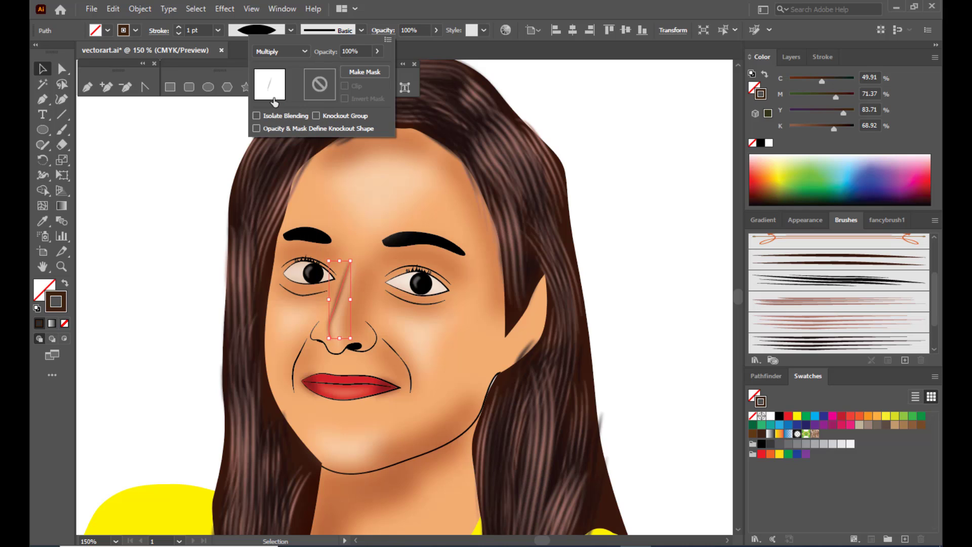
click(377, 51)
drag(377, 67, 365, 67)
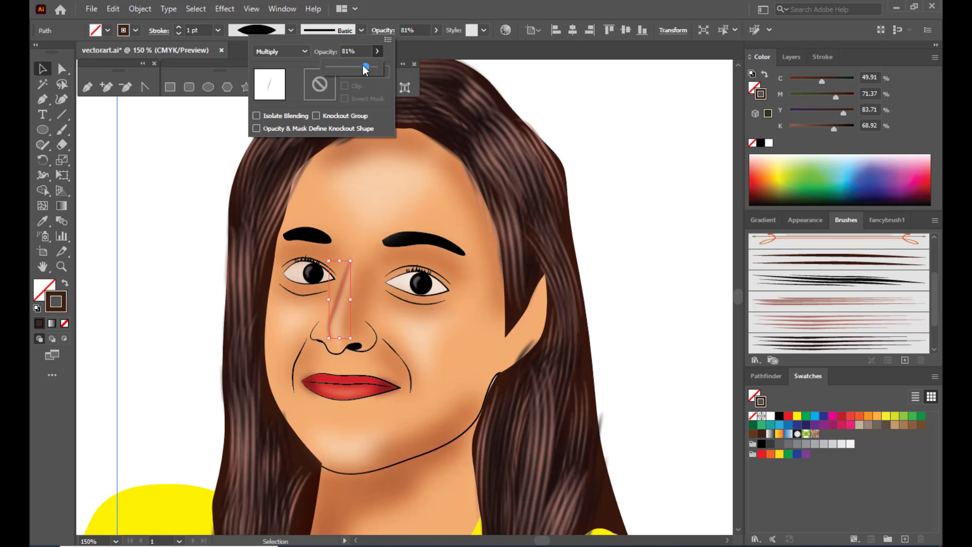
drag(366, 69, 360, 69)
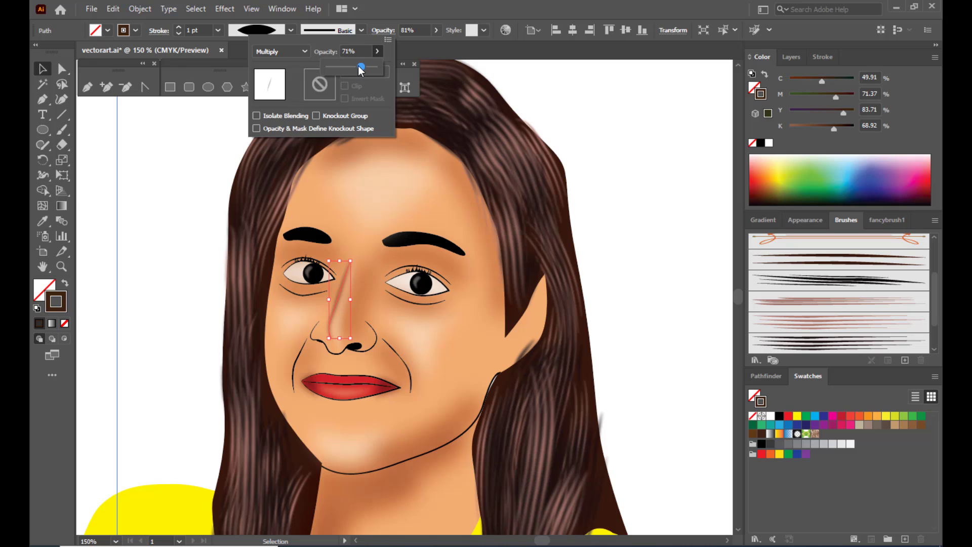
click(595, 103)
click(604, 106)
click(622, 125)
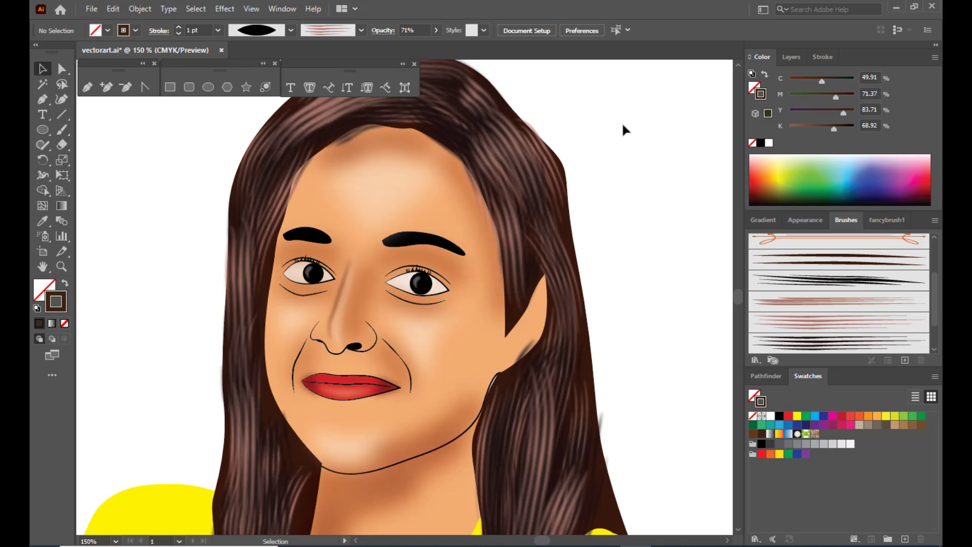
Lower the nose bridge line's opacity to 48%
click(335, 320)
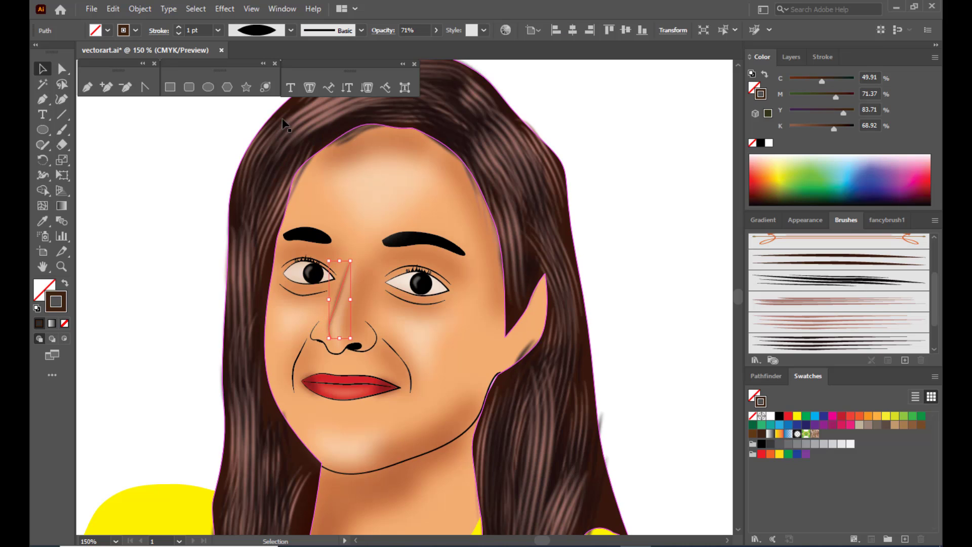
click(436, 30)
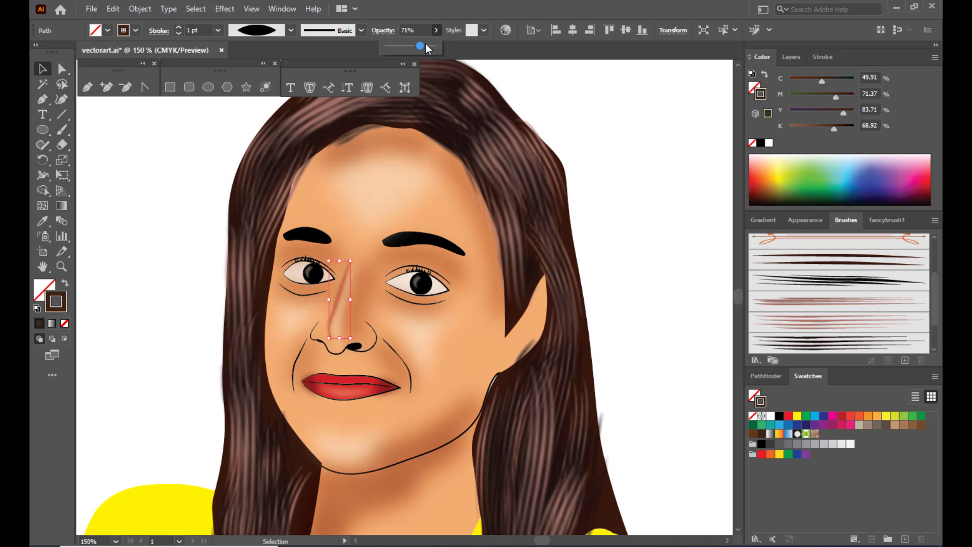
drag(425, 45, 411, 45)
click(607, 130)
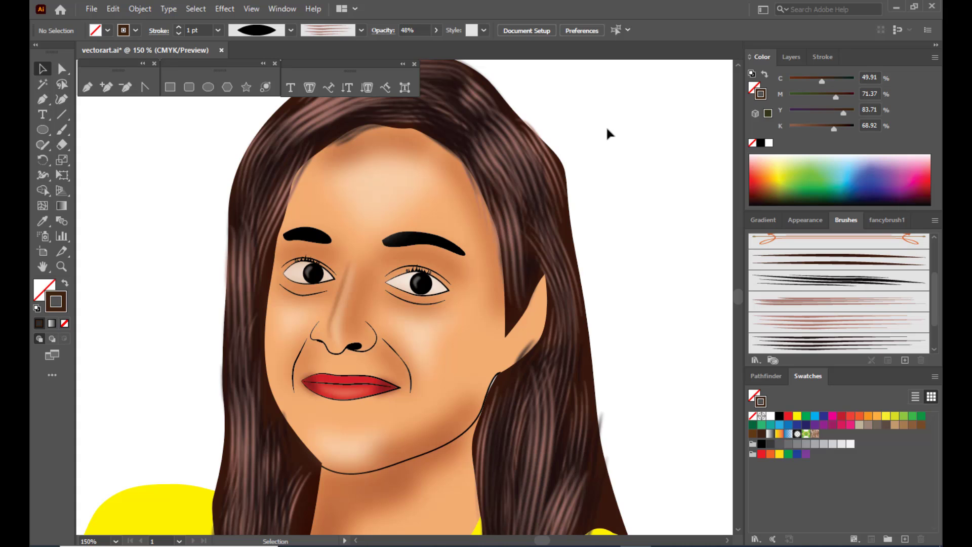
Create a new layer at the top of the layer stack, above Layer 15, and rename it dressshades
scroll(602, 134, down, 2)
scroll(601, 134, up, 2)
scroll(602, 135, down, 3)
scroll(601, 136, up, 2)
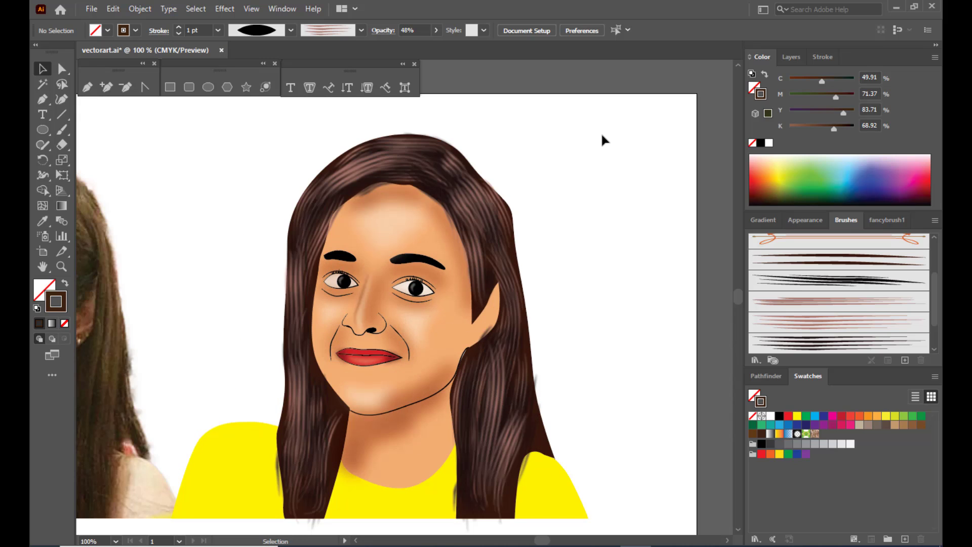
scroll(602, 139, down, 2)
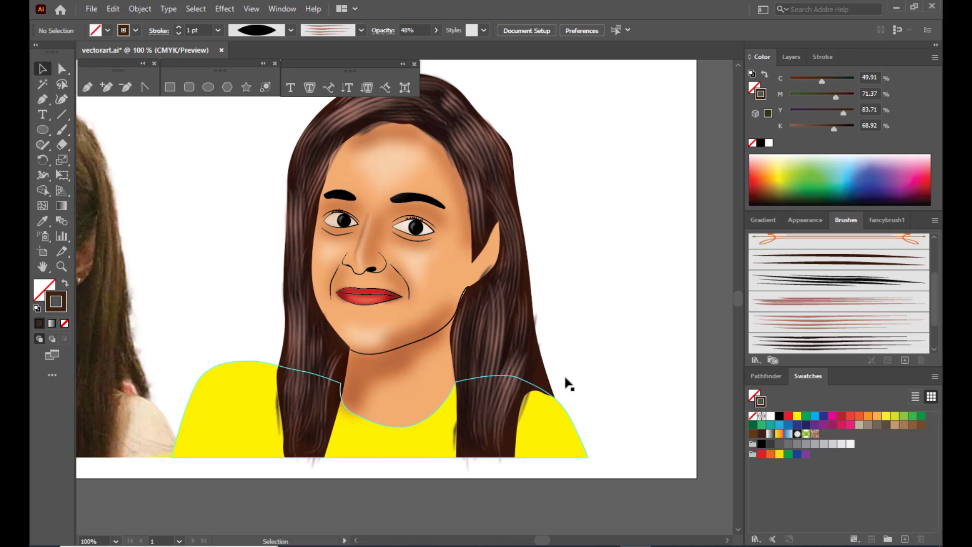
click(789, 58)
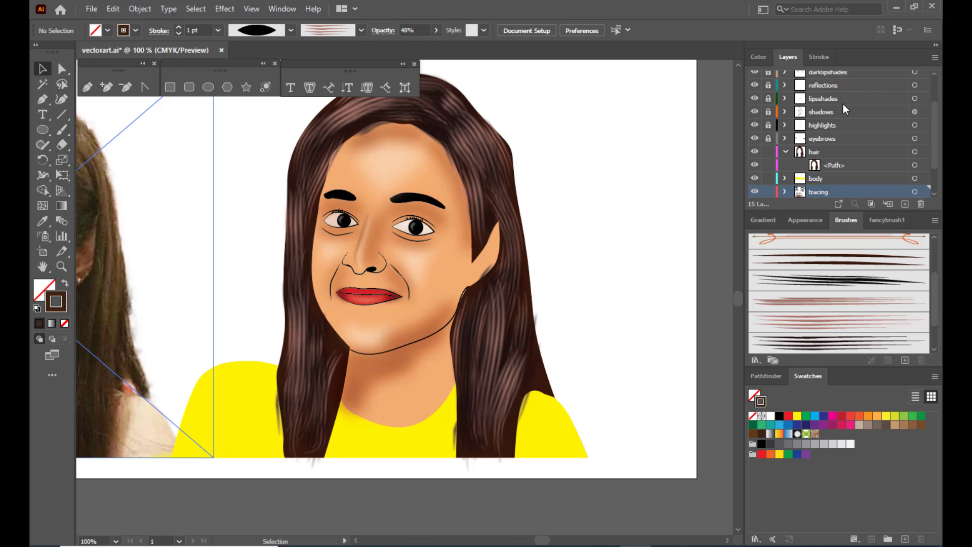
scroll(843, 104, up, 3)
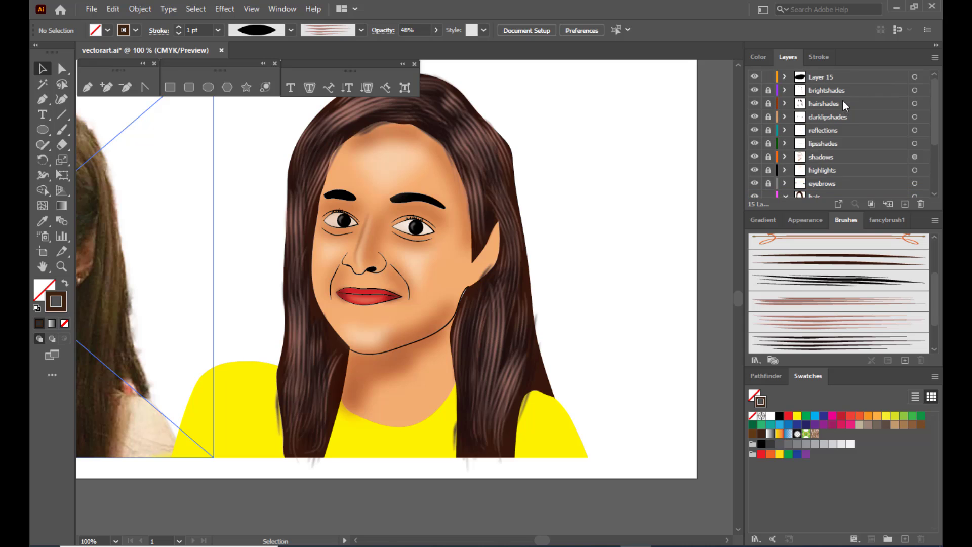
click(893, 203)
click(856, 77)
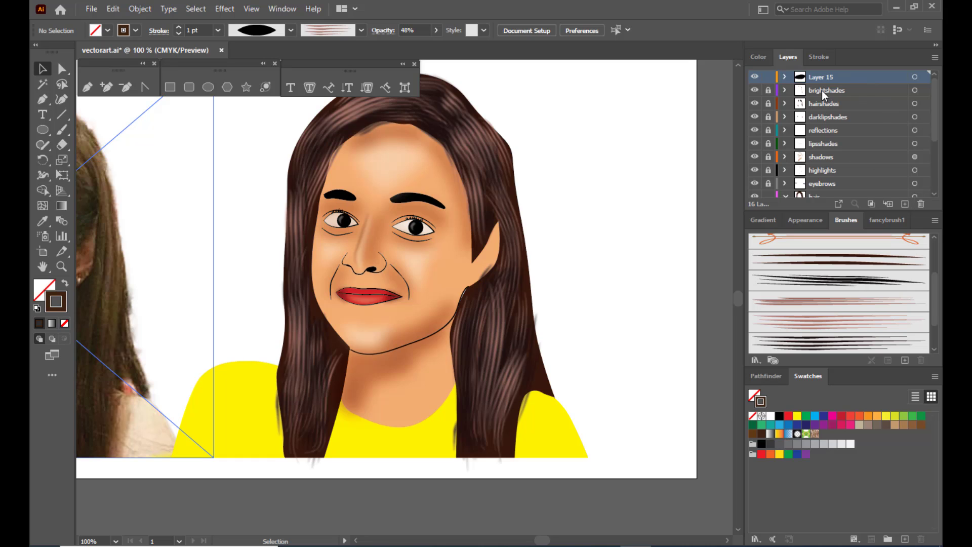
click(905, 205)
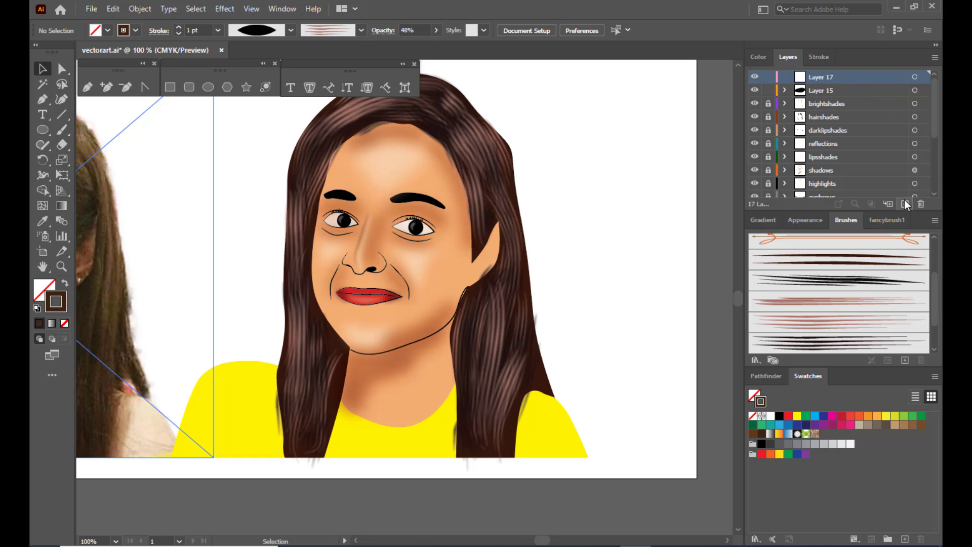
double_click(827, 77)
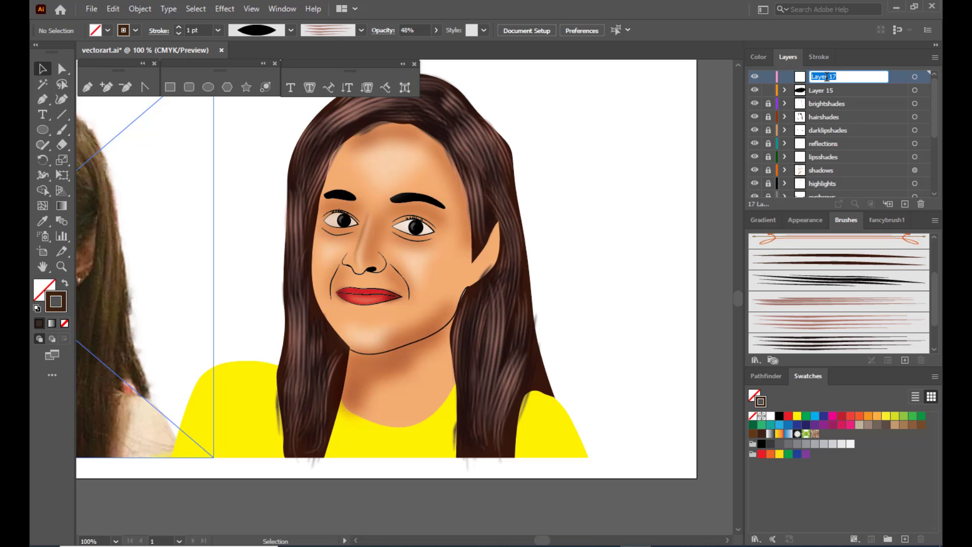
text(dressshades)
key(Return)
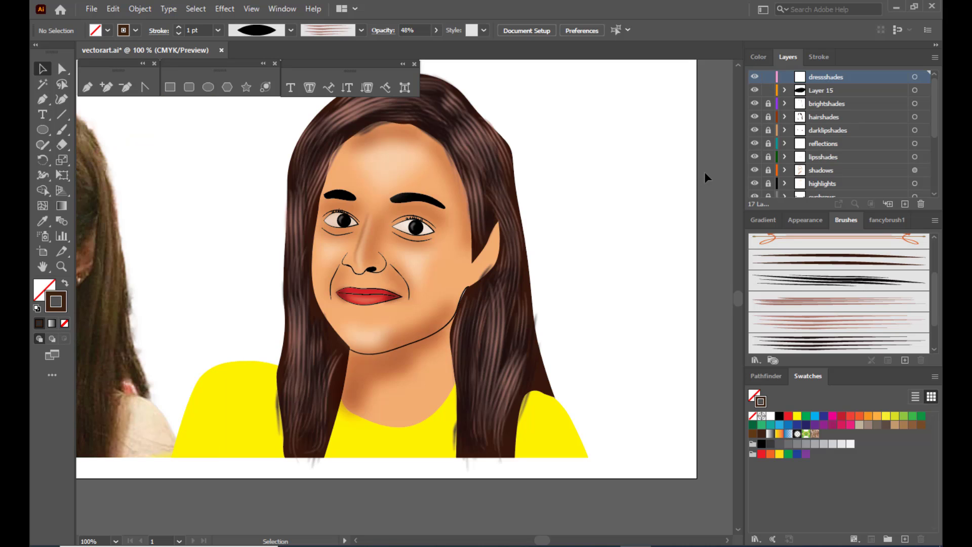
Draw a closed Pen path on the dressshades layer around the yellow top's shoulder beside the reference photo, extending across to the neck
scroll(593, 284, down, 3)
click(43, 99)
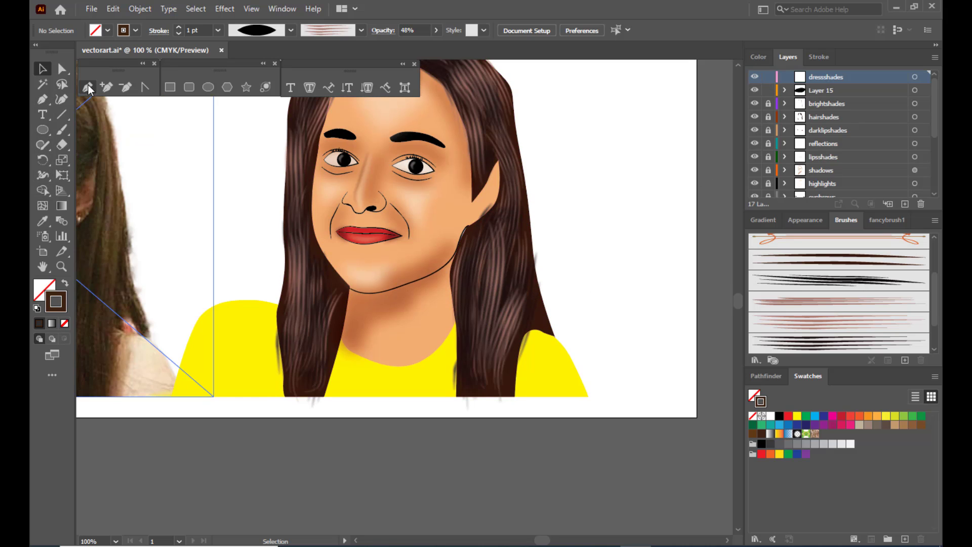
key(ctrl+f)
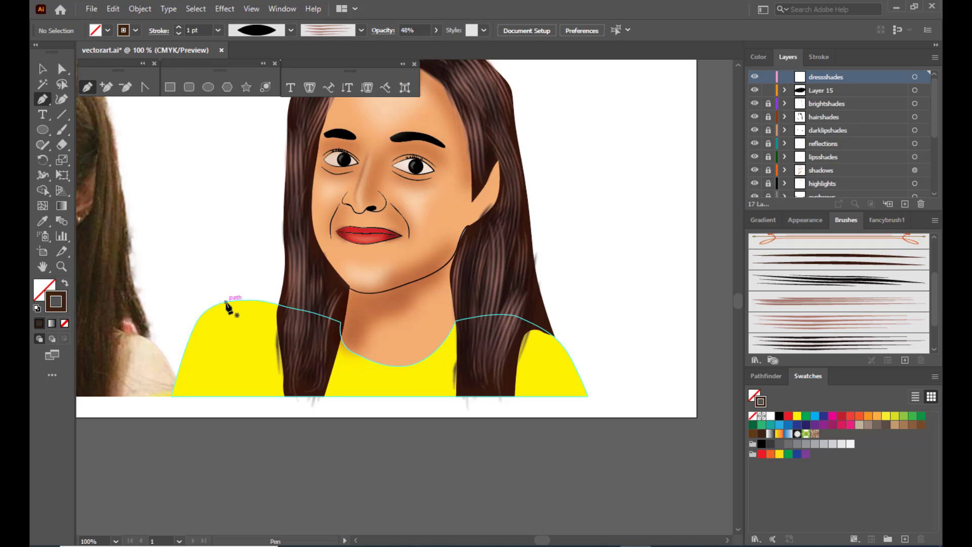
click(192, 330)
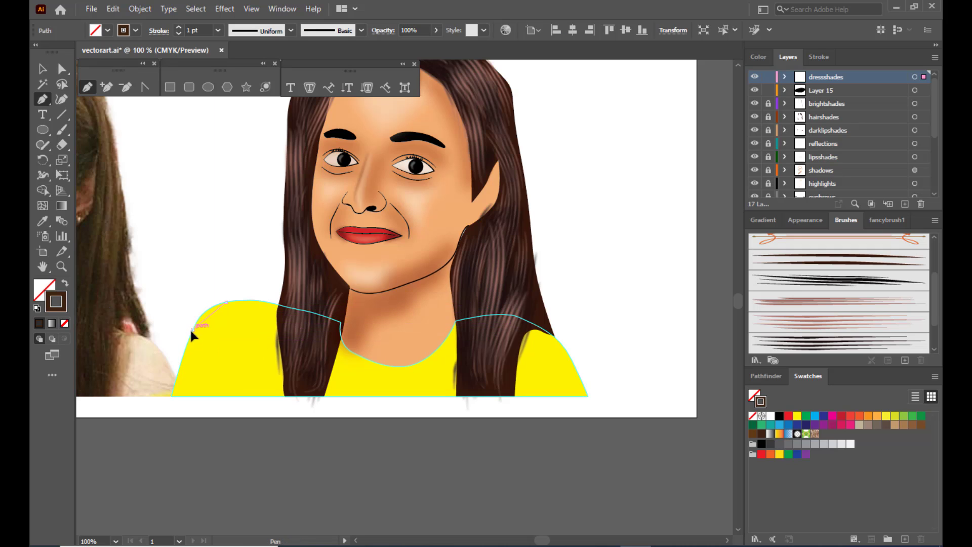
click(184, 351)
click(172, 396)
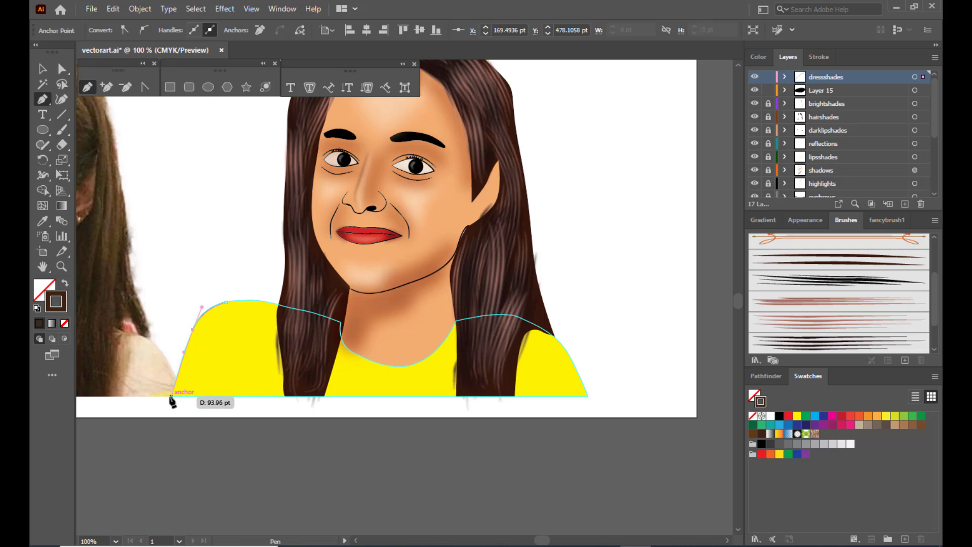
drag(370, 395, 384, 385)
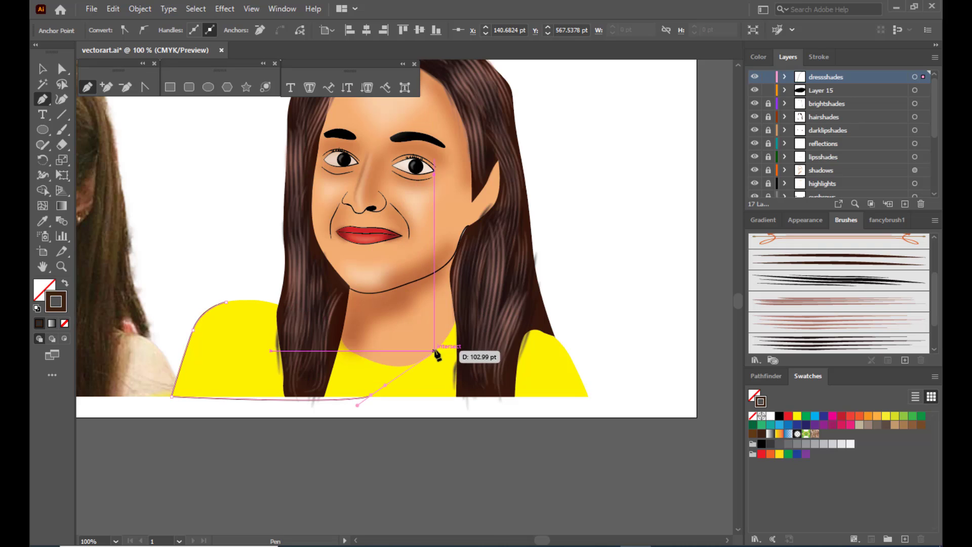
click(444, 320)
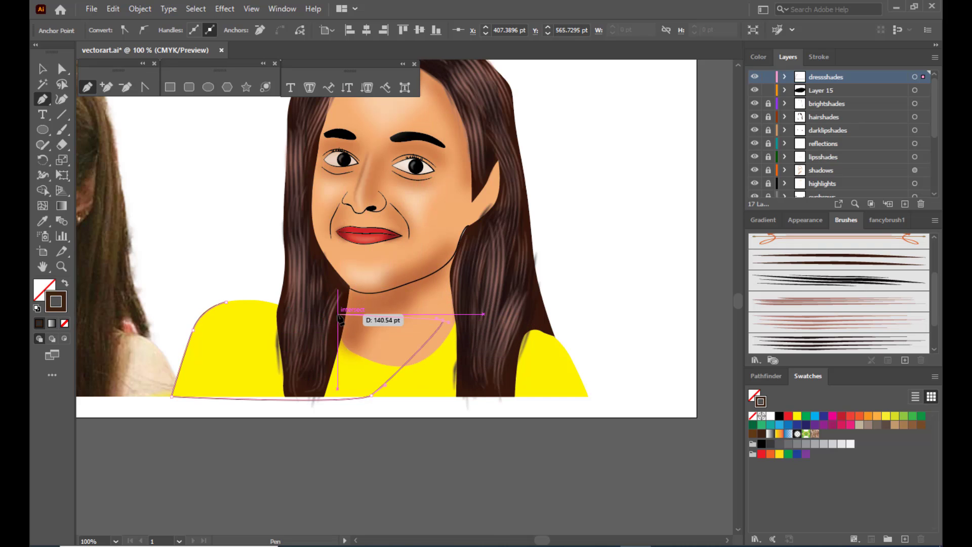
drag(333, 313, 249, 301)
click(225, 302)
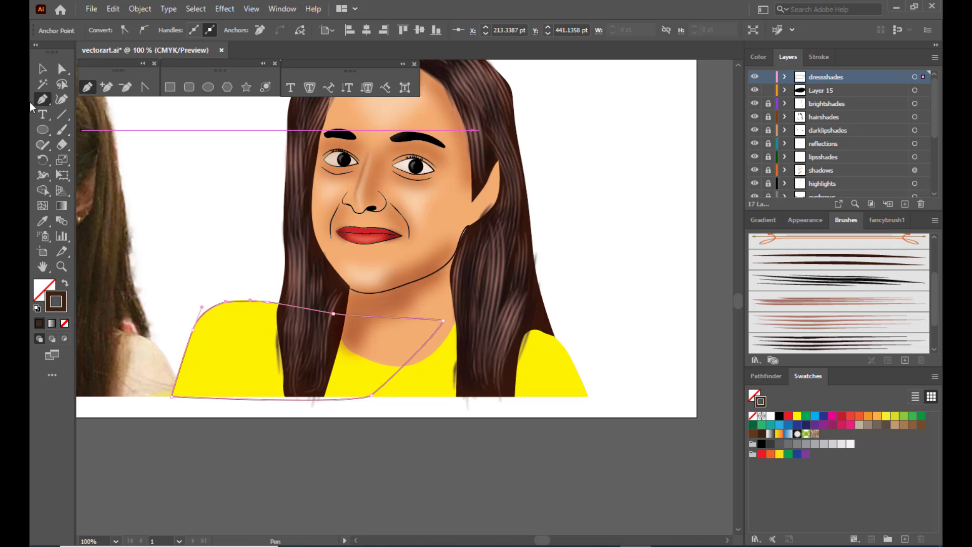
Move the path's neck anchor down to the neckline's lowest point and reshape its curve to follow the shoulder and collar edge
click(62, 69)
drag(443, 321, 403, 367)
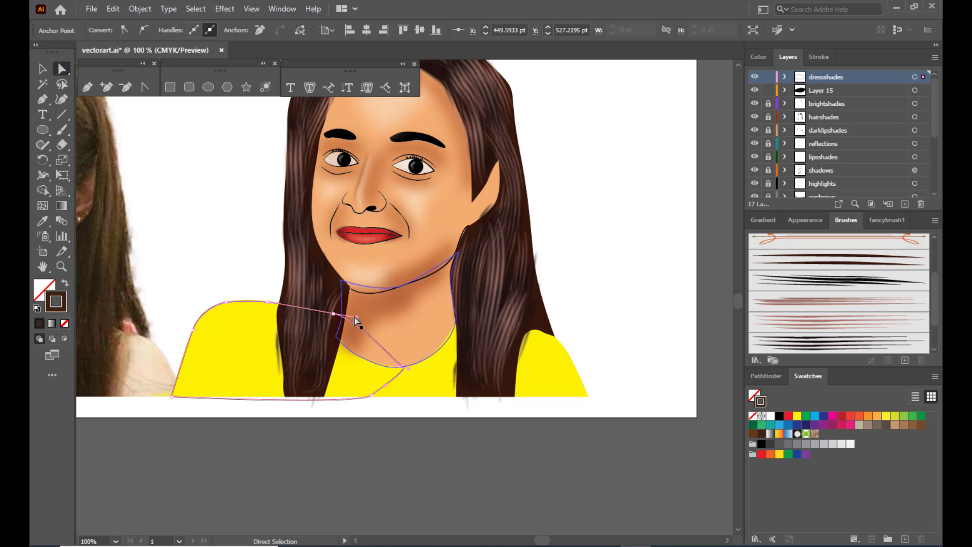
drag(356, 318, 336, 336)
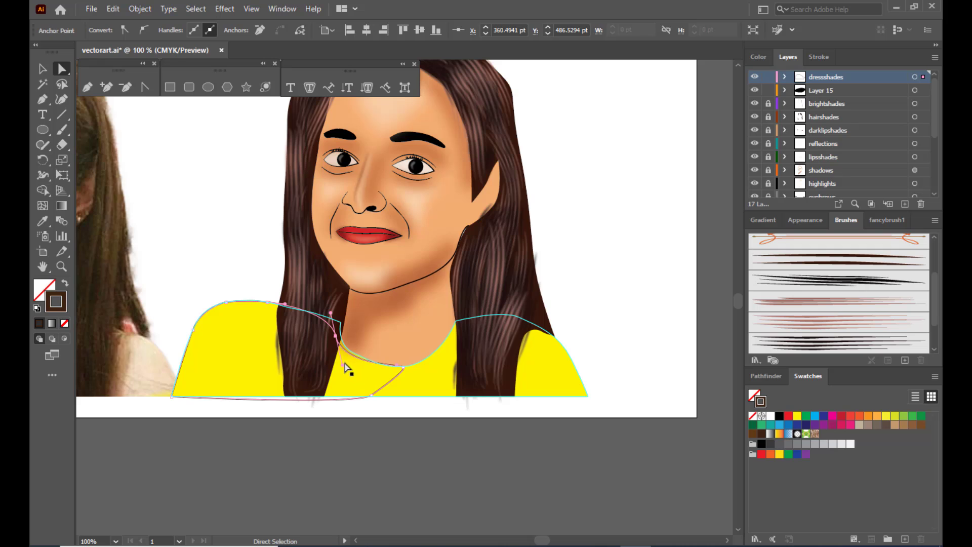
click(344, 369)
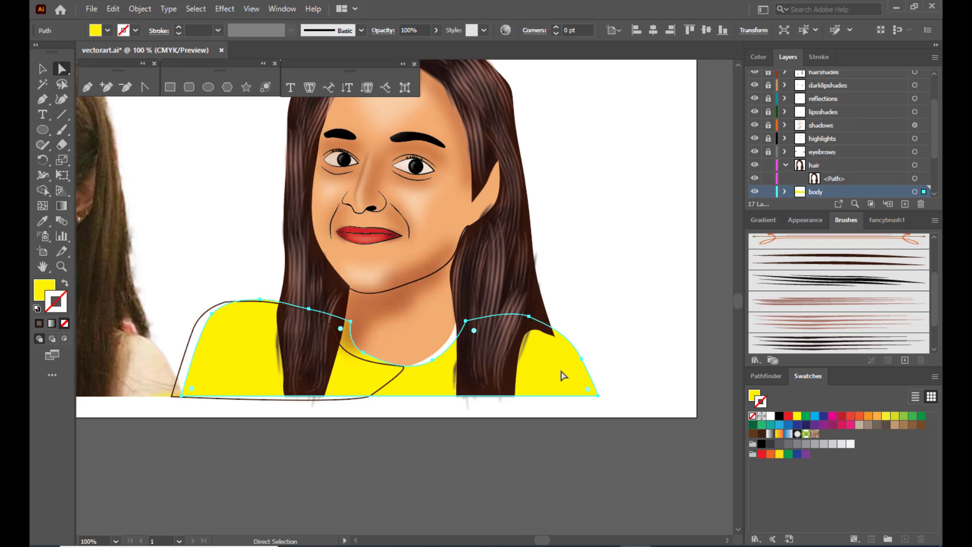
key(ctrl)
click(648, 281)
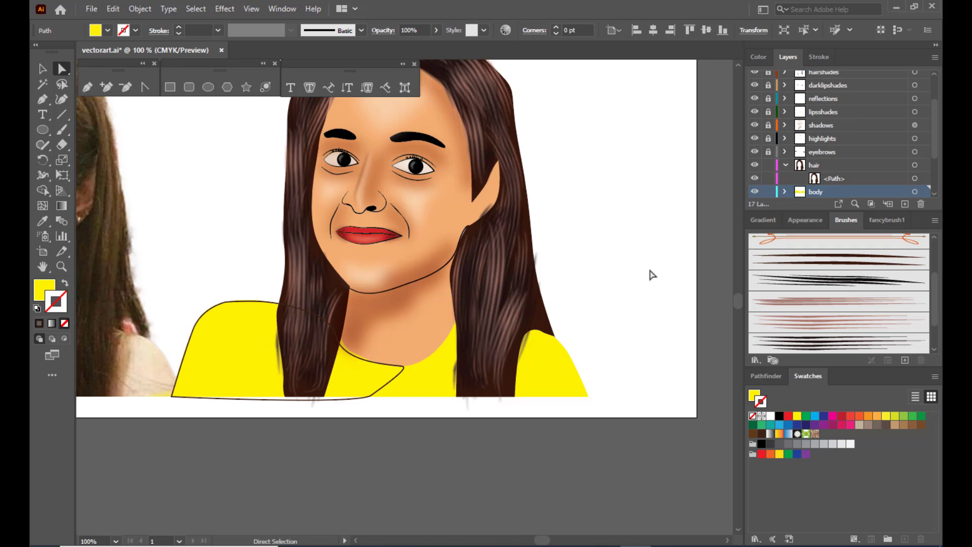
Lock the layers from hair down to reference, including body, tracing, face and neck
click(380, 393)
scroll(881, 121, down, 3)
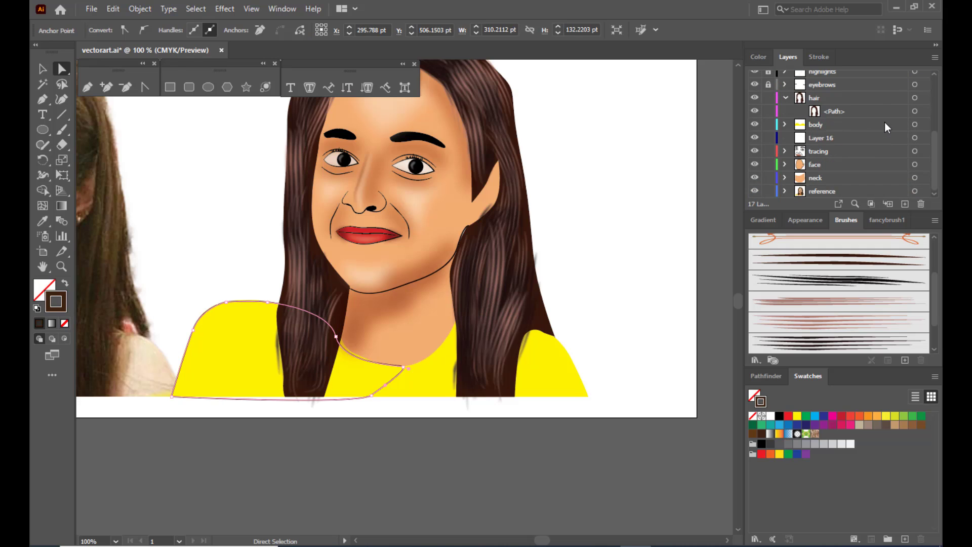
drag(768, 98, 768, 195)
scroll(854, 183, up, 5)
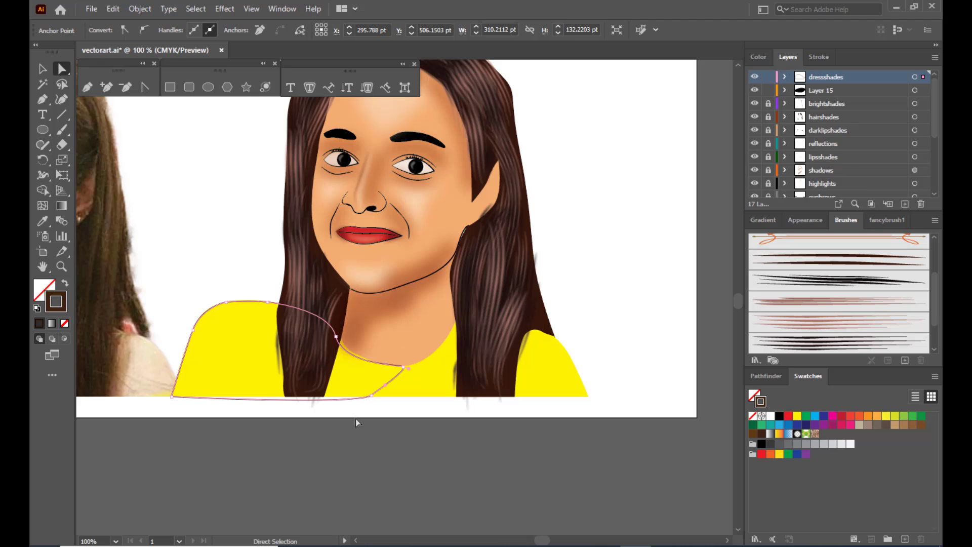
Adjust the dress shade outline's lower corner and collar curve to fit the yellow top, and select the whole outline
click(372, 395)
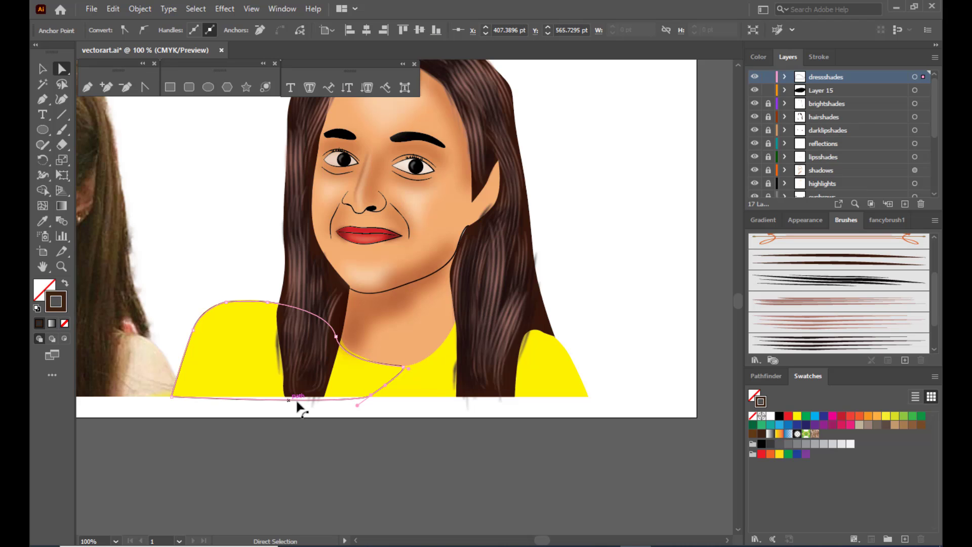
drag(370, 398, 371, 391)
click(335, 336)
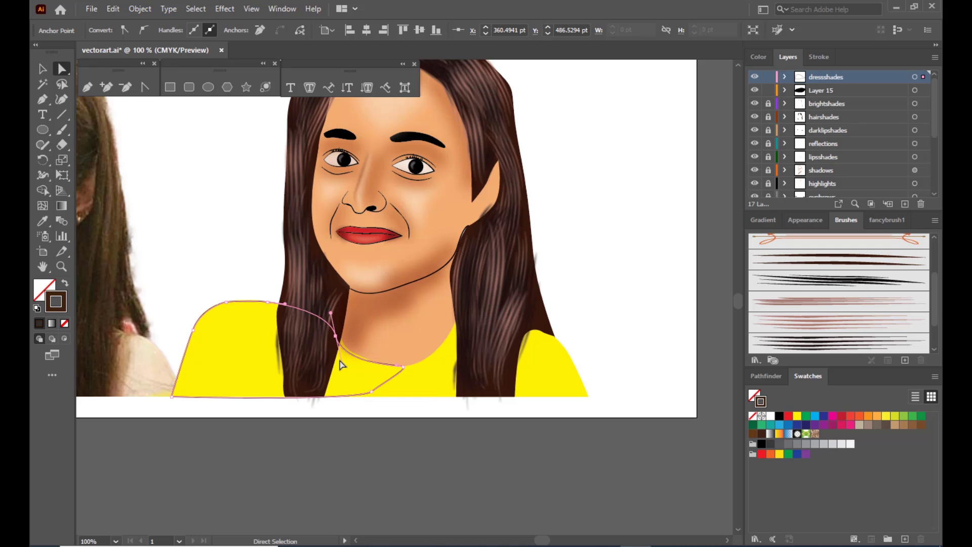
drag(340, 362, 349, 359)
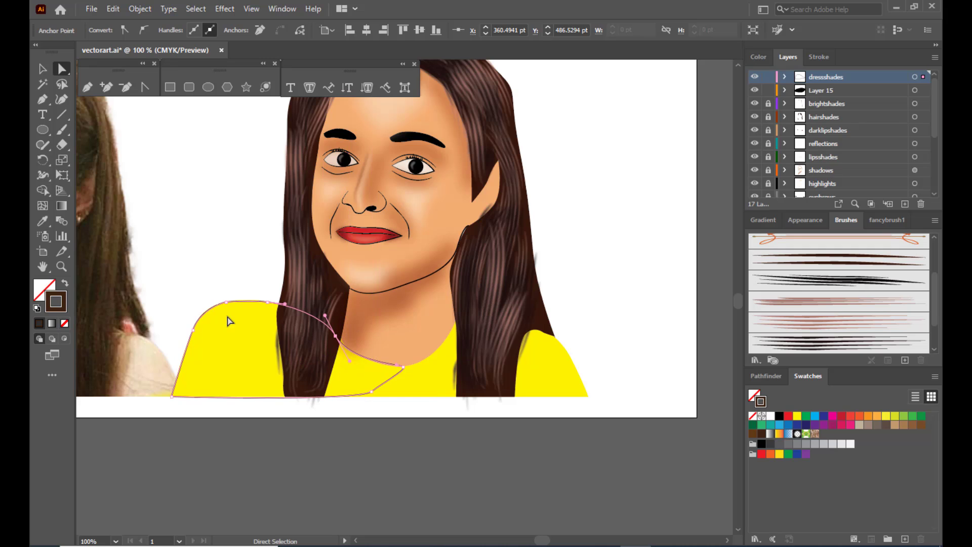
drag(325, 315, 327, 316)
click(42, 68)
click(193, 181)
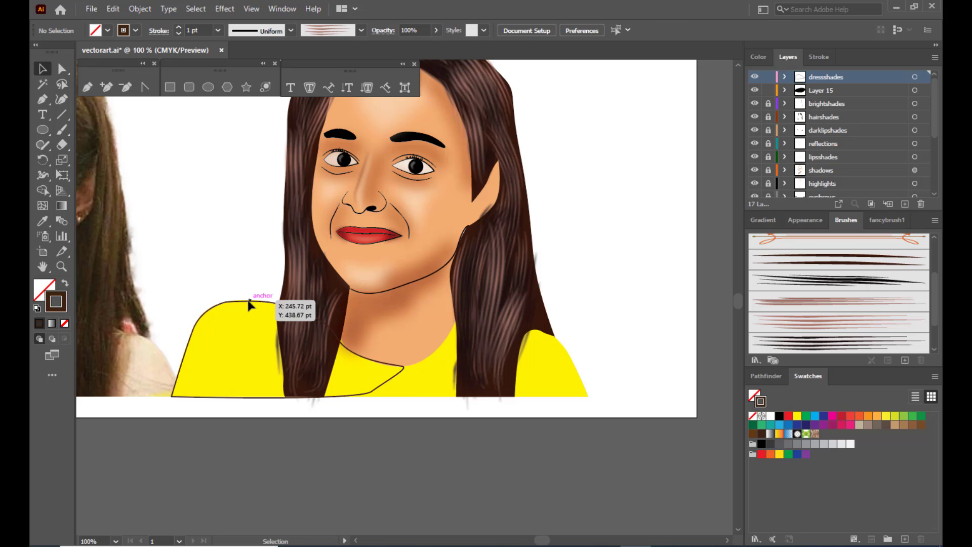
click(278, 307)
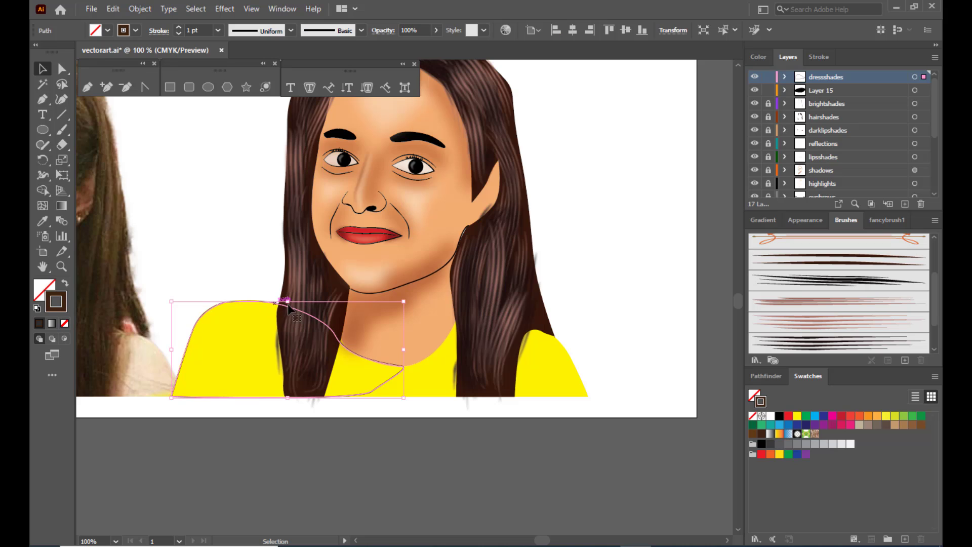
Fill the dress shade shape over the yellow top with orange and remove its stroke
click(869, 416)
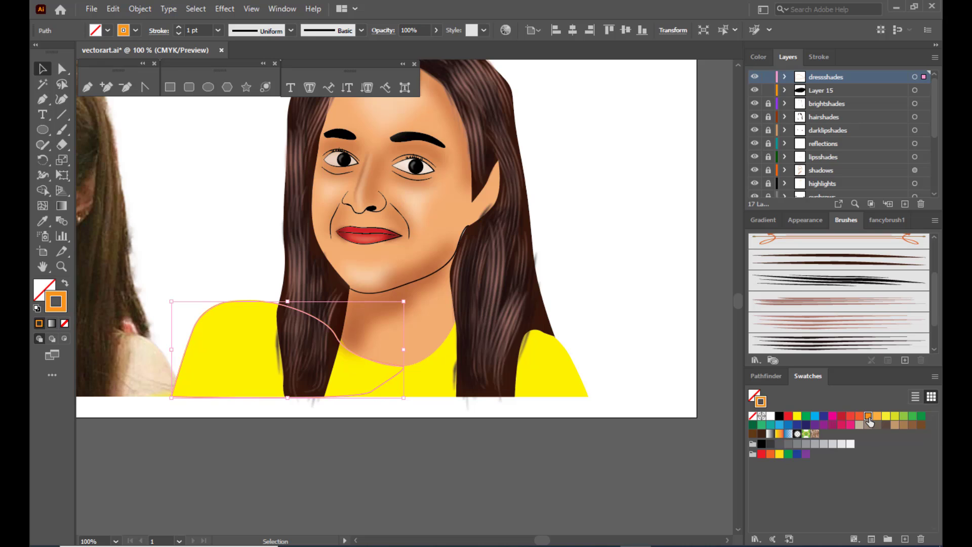
click(65, 285)
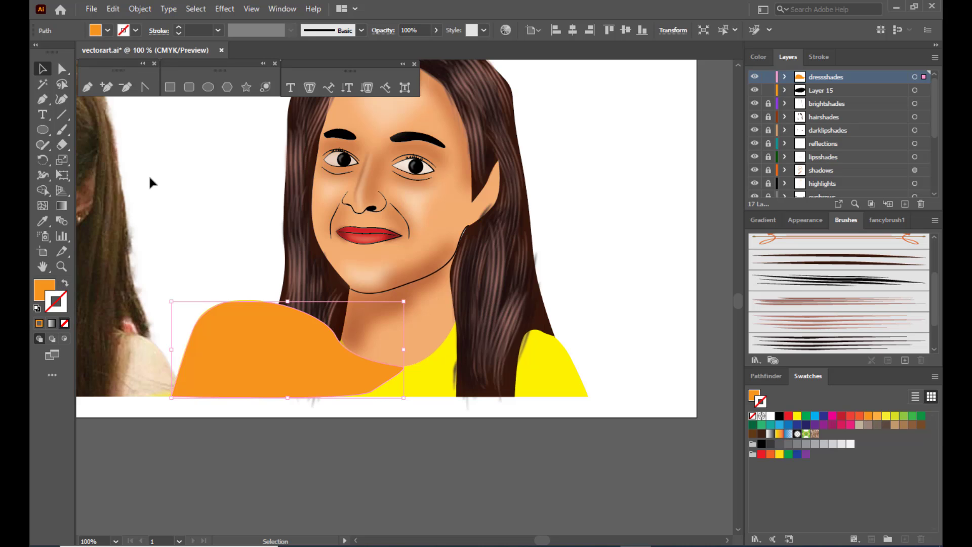
click(236, 201)
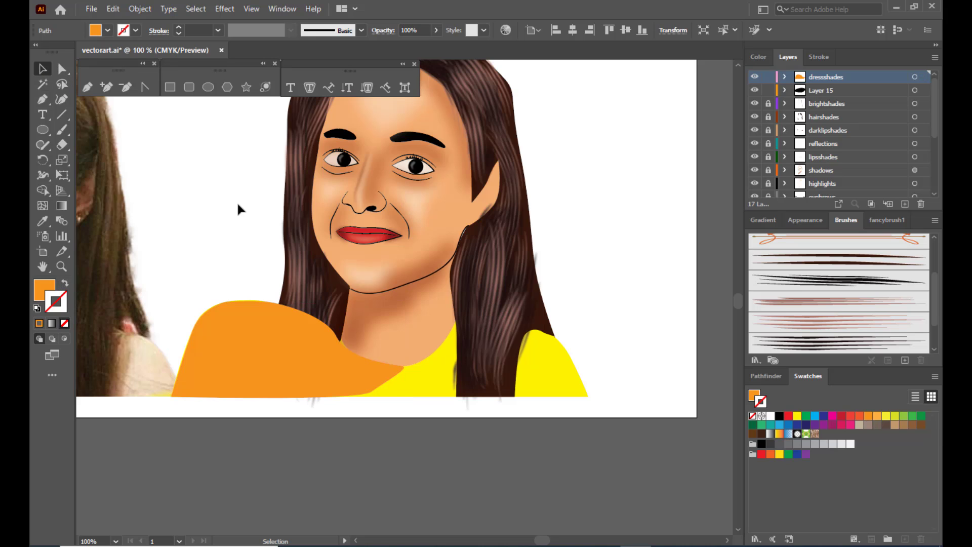
Set the orange dress shade's blending mode to Multiply
click(263, 332)
click(382, 30)
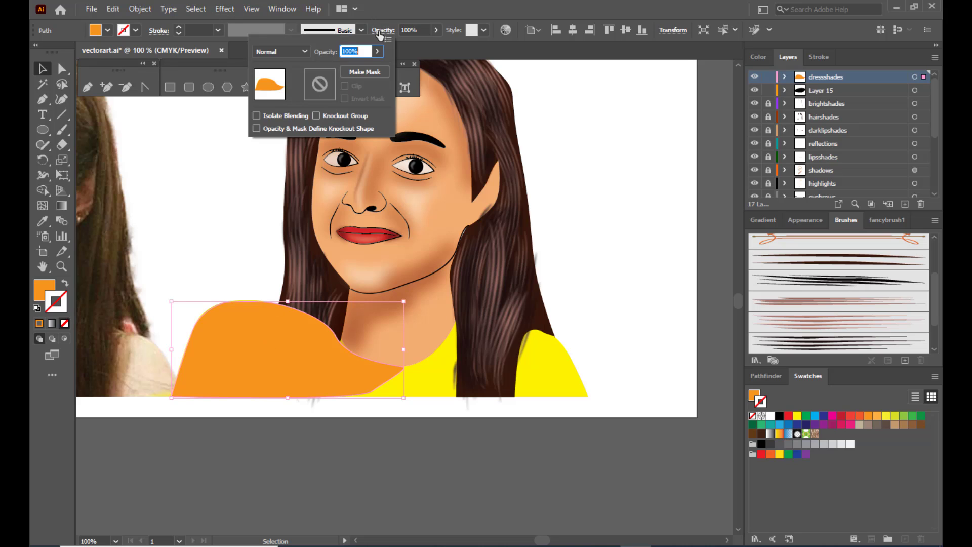
click(276, 52)
click(276, 96)
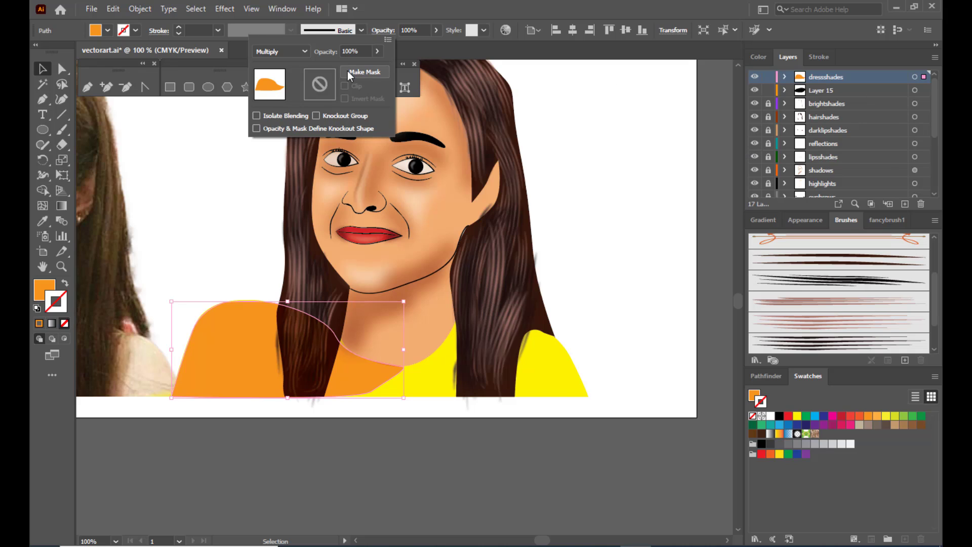
click(396, 10)
click(228, 189)
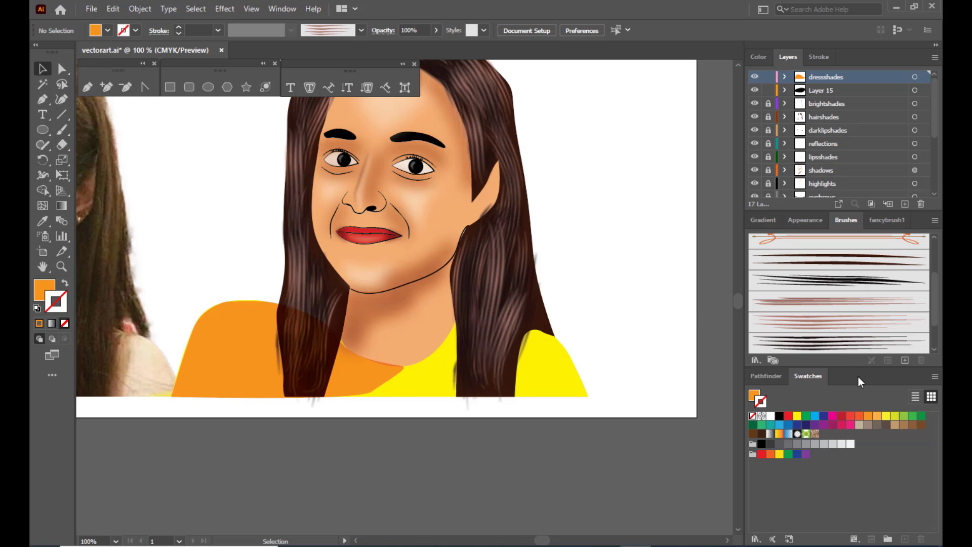
Lower the orange dress shade's opacity to 40%
click(245, 375)
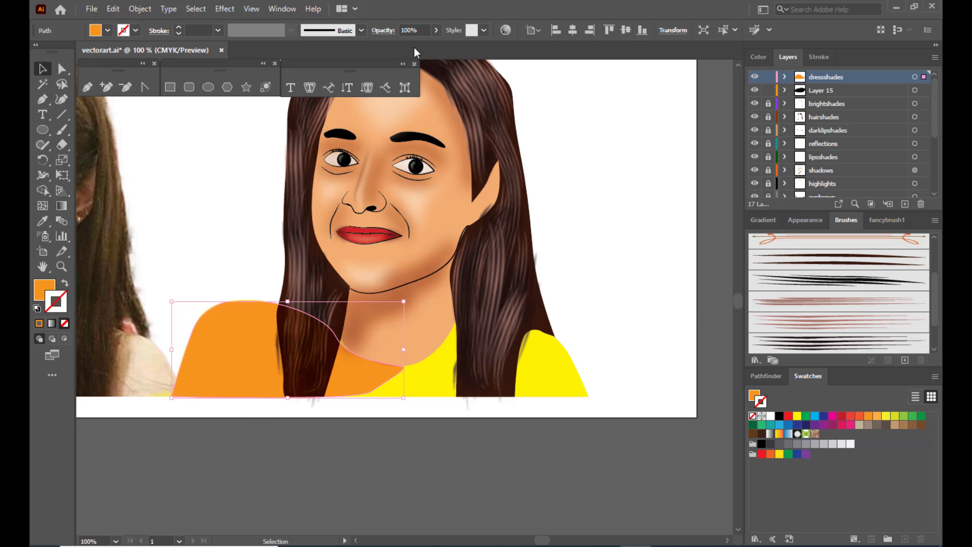
click(435, 30)
drag(433, 46, 406, 47)
click(627, 152)
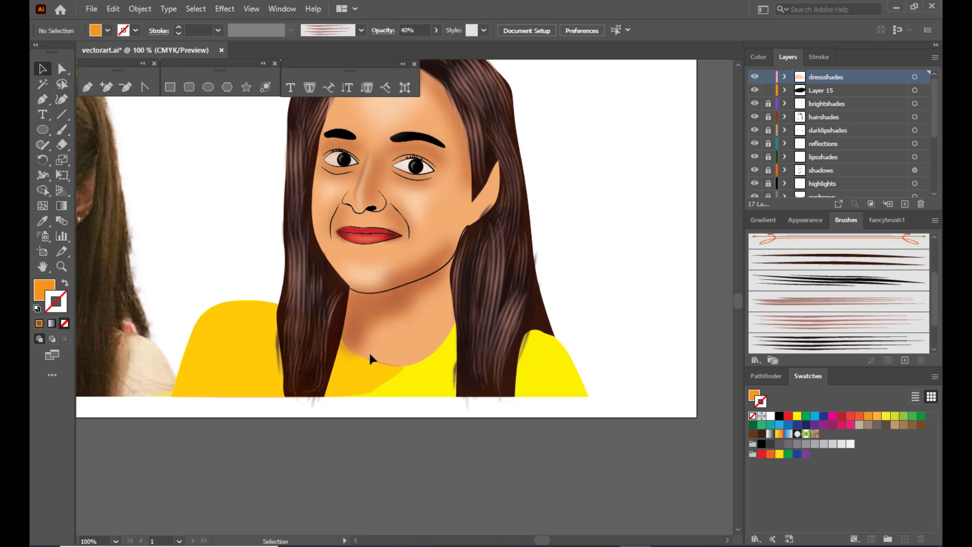
Apply a Gaussian Blur with a radius of about 8.56 pixels to the dress shade
click(361, 366)
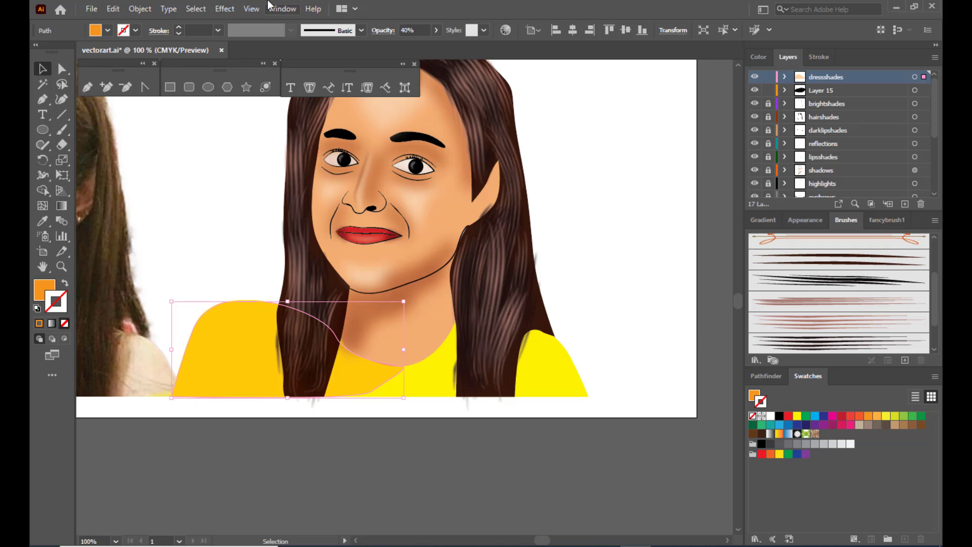
click(224, 9)
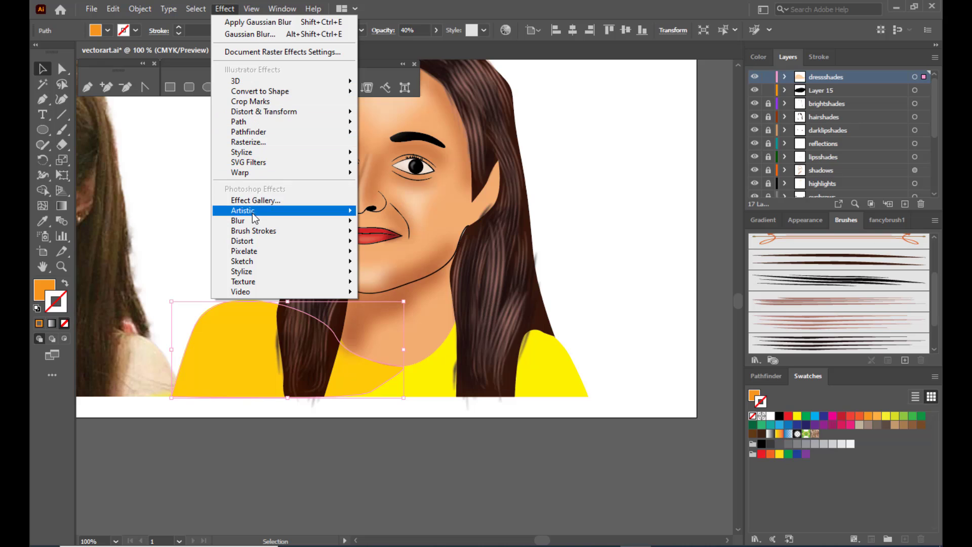
mouse_move(256, 226)
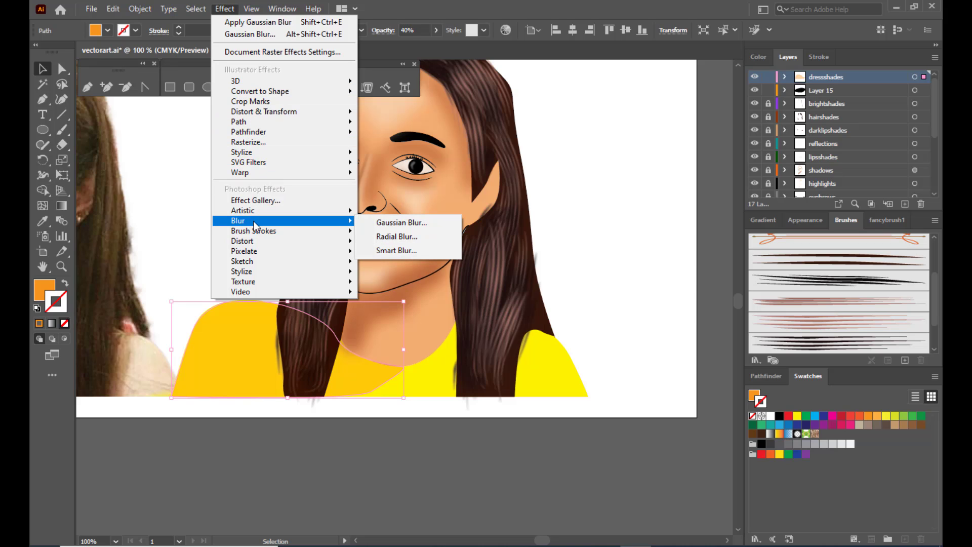
click(405, 221)
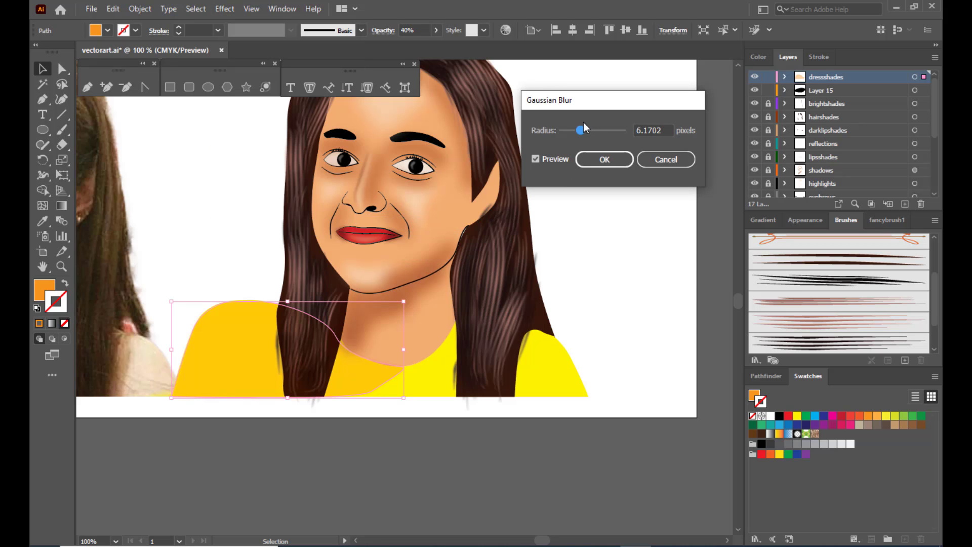
drag(582, 132, 587, 134)
drag(585, 131, 588, 131)
click(598, 160)
click(596, 211)
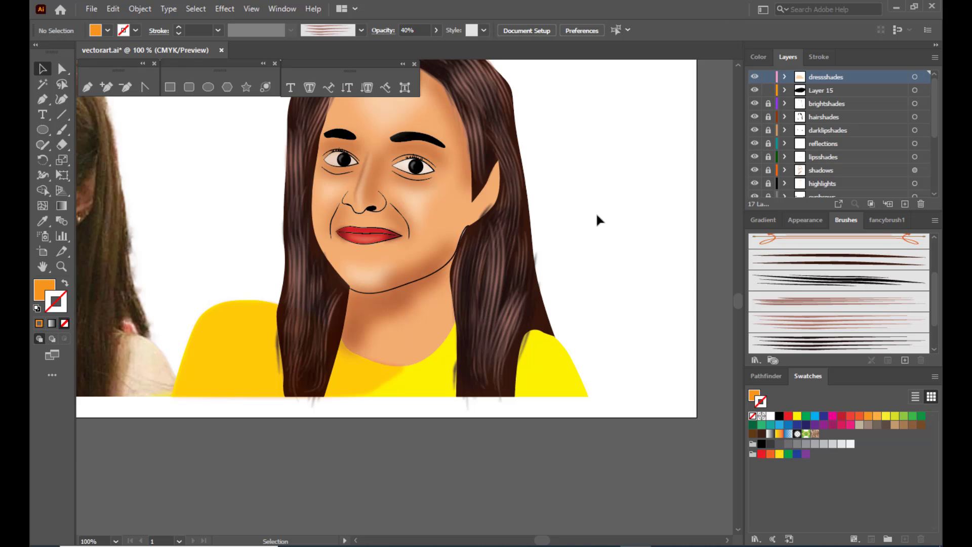
Examine the blurred dress shade against the whole portrait
scroll(596, 211, up, 2)
scroll(596, 220, down, 1)
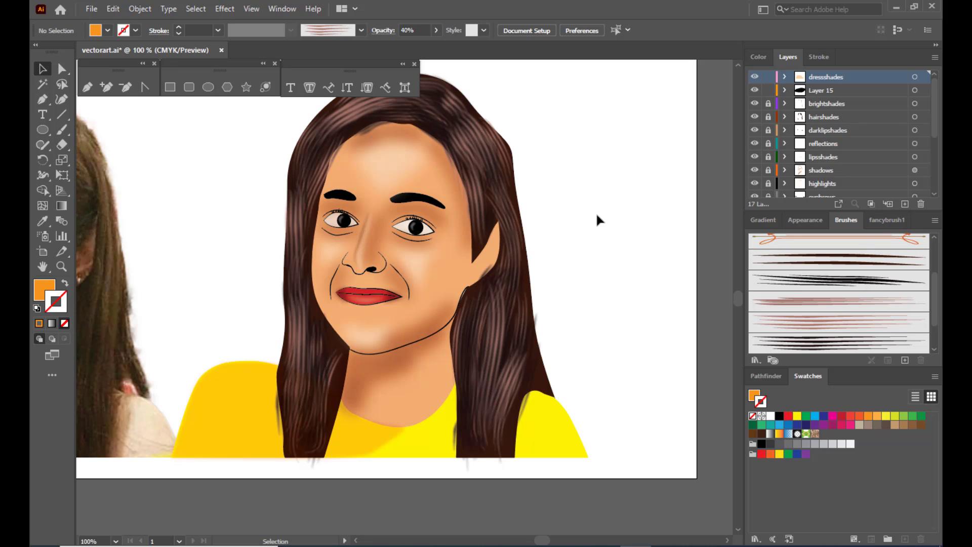
key(ctrl+minus)
key(ctrl+minus)
key(ctrl+equal)
key(ctrl+equal)
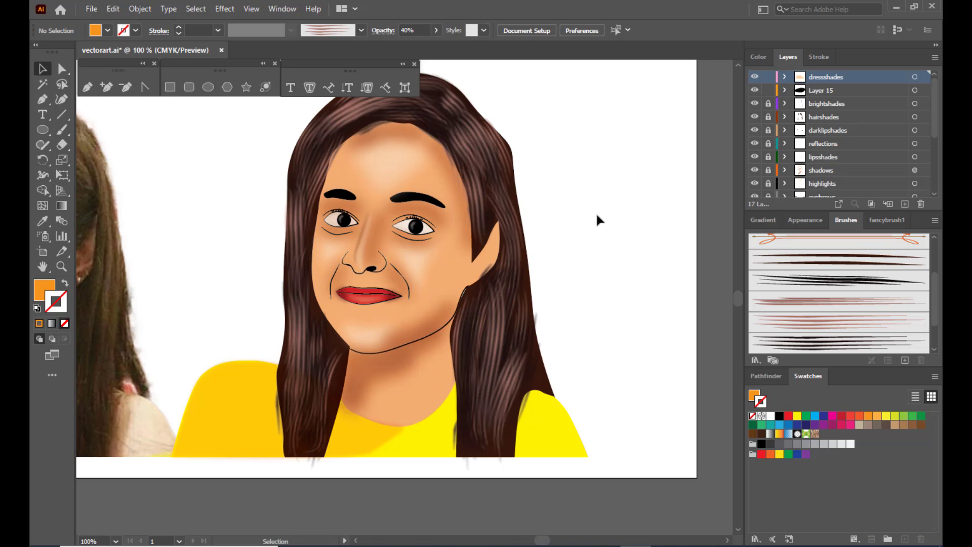
scroll(597, 220, up, 1)
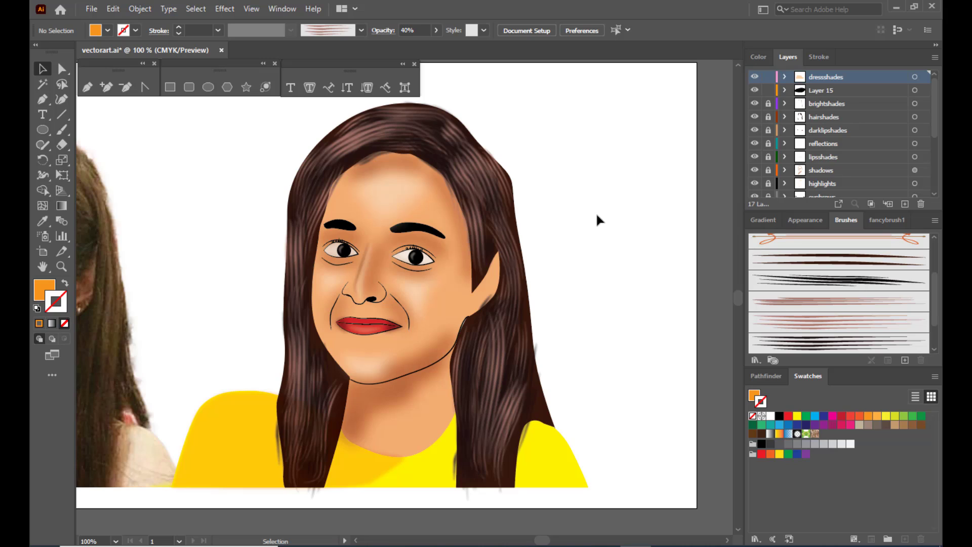
scroll(597, 216, down, 1)
scroll(597, 216, up, 1)
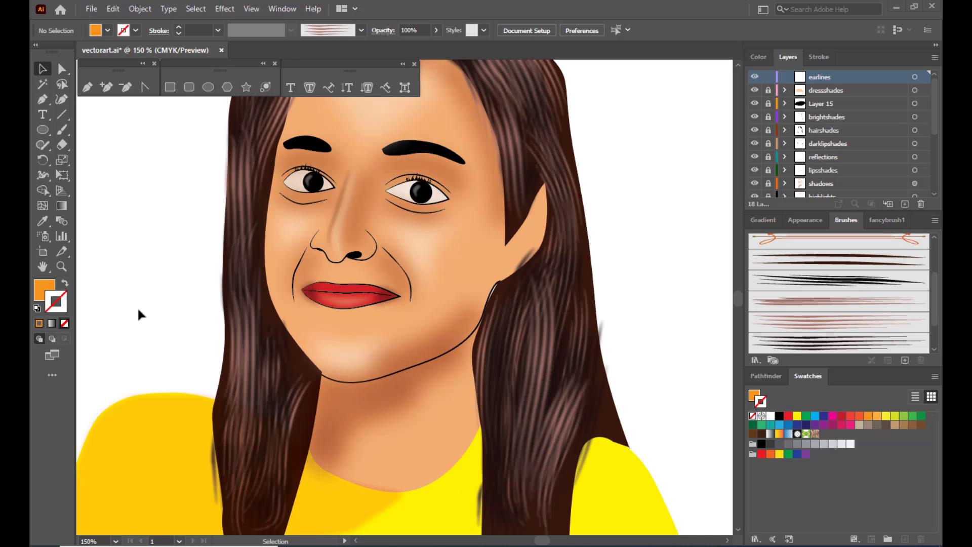
Set no fill and a dark brown stroke of about C 41.64, M 71.3, Y 100, K 51.48 for the ear lines
click(50, 291)
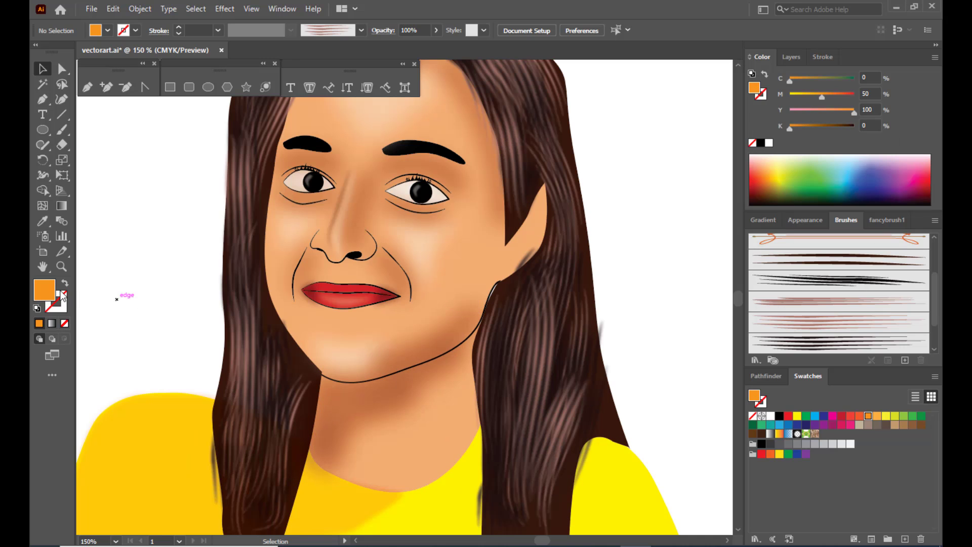
click(64, 285)
double_click(65, 306)
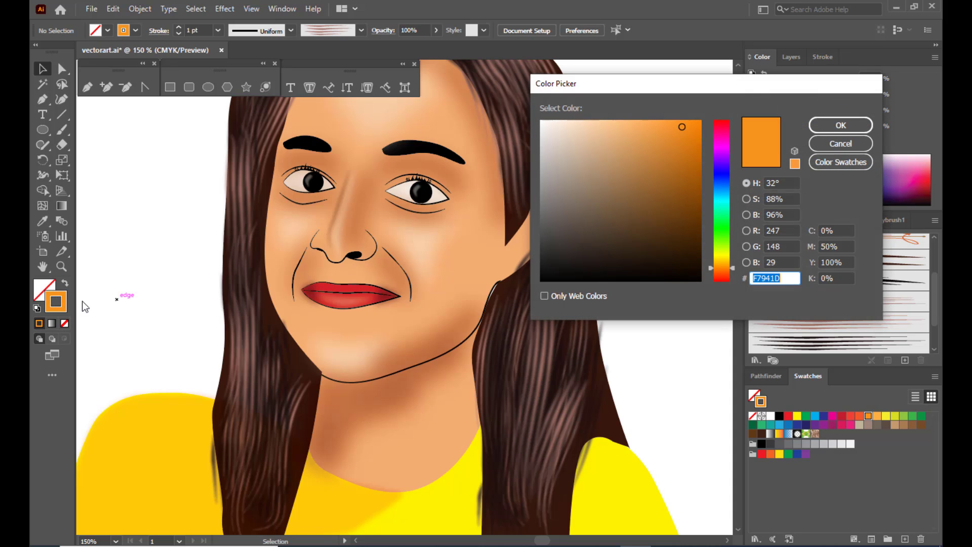
text(6D3C07)
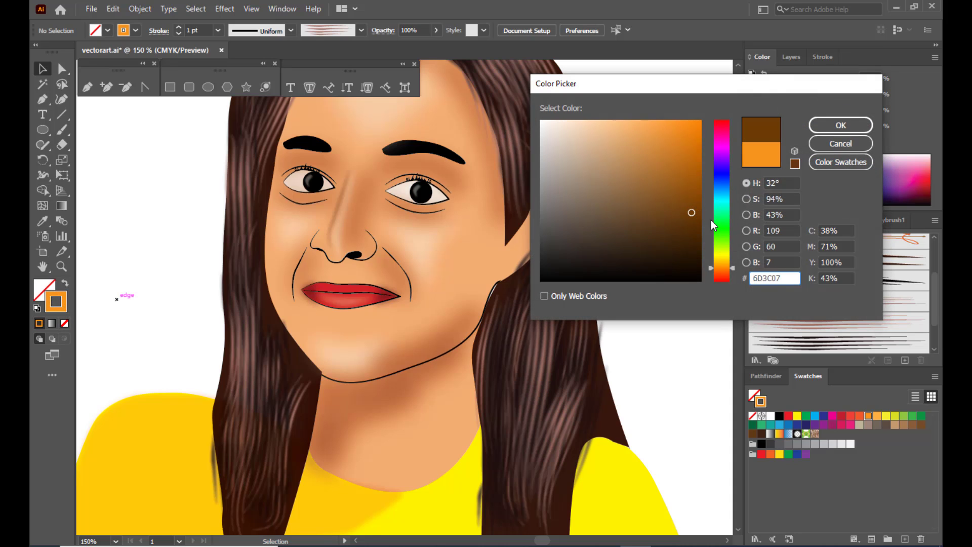
click(822, 128)
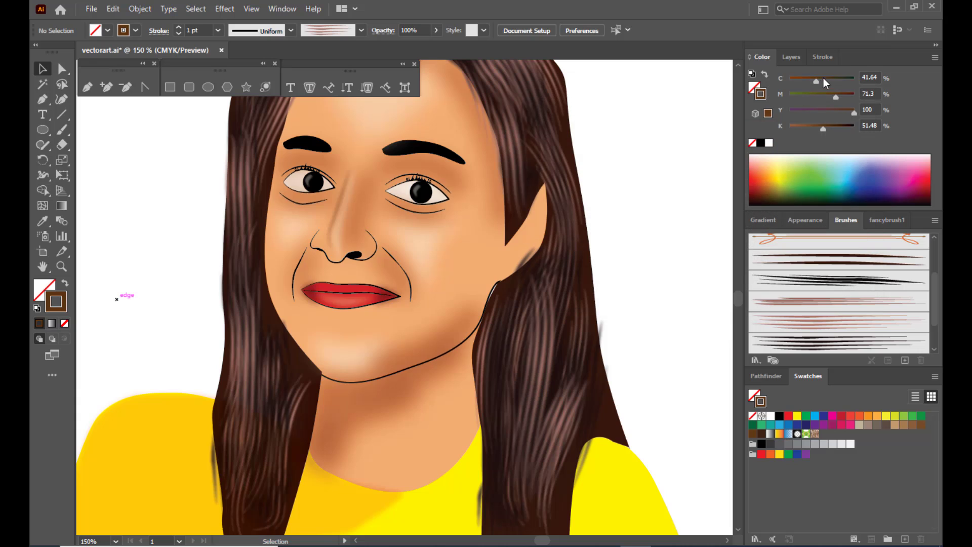
click(792, 58)
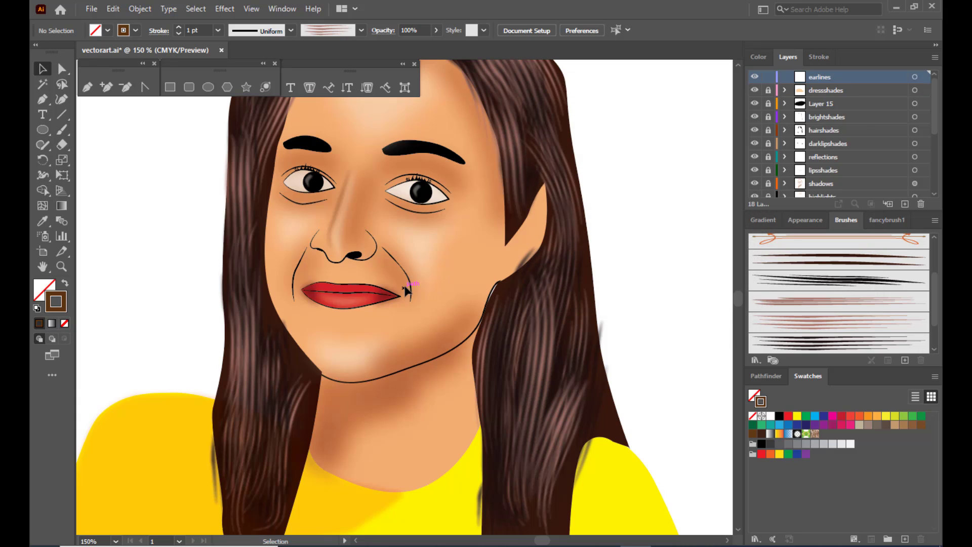
Draw a curved Pen line on the earlines layer along the inside of the ear, curling back into its inner fold
click(87, 87)
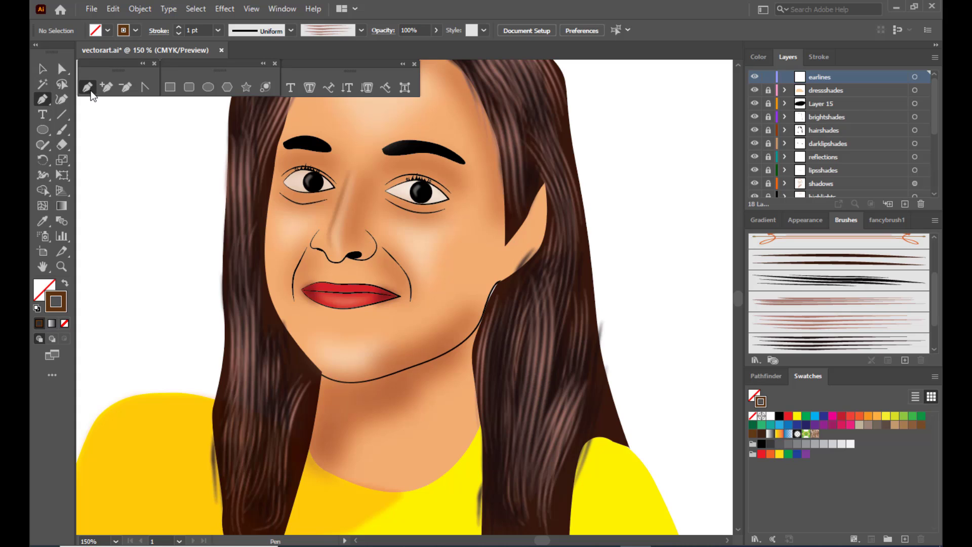
click(512, 237)
drag(520, 256, 525, 251)
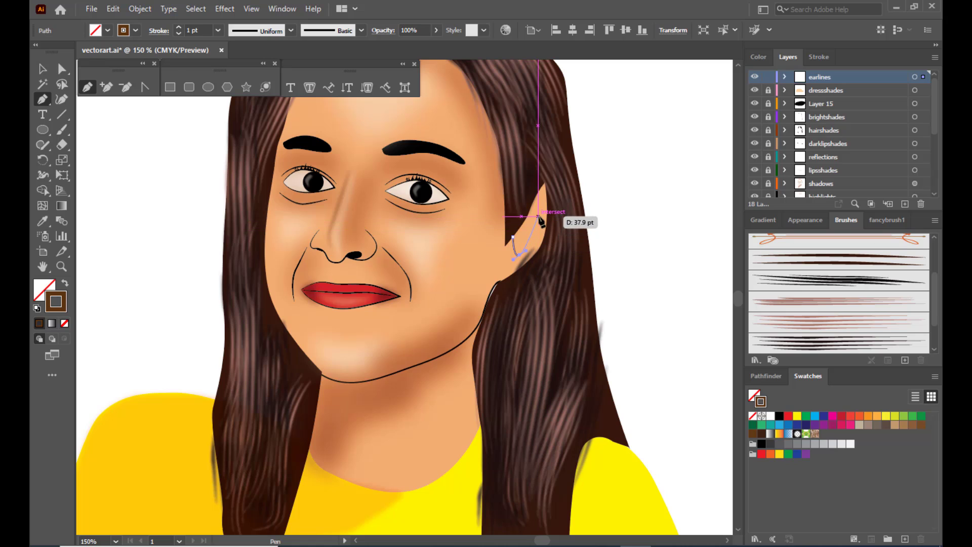
drag(538, 216, 539, 207)
click(533, 200)
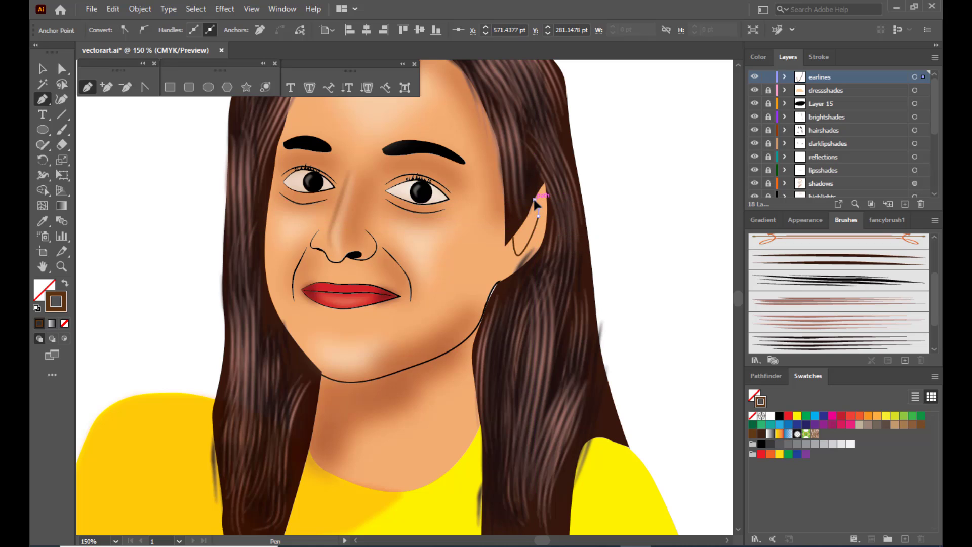
click(522, 227)
mouse_move(522, 226)
mouse_down()
mouse_move(524, 238)
mouse_move(527, 226)
mouse_up()
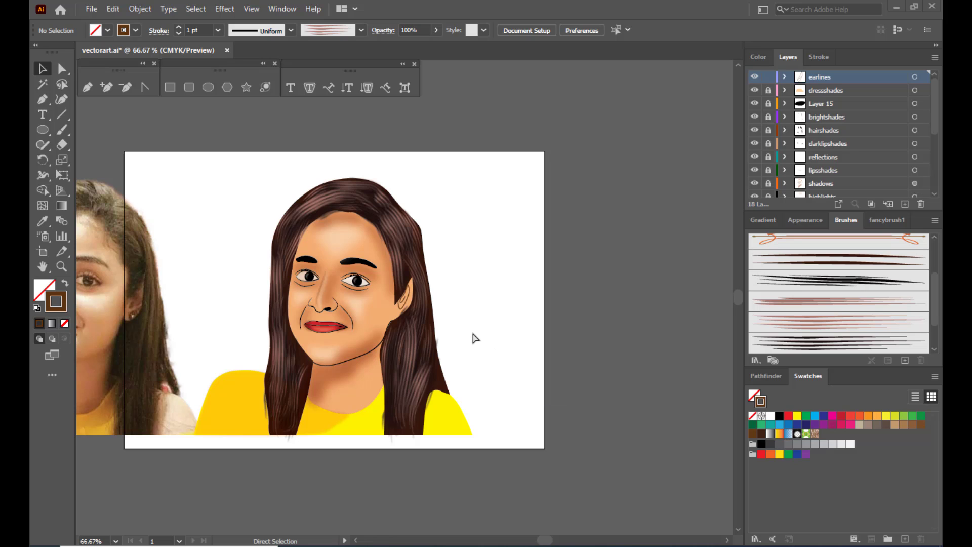
Apply a Gaussian Blur with a radius of 6.6106 pixels to the brown ear line
key(ctrl+plus)
key(ctrl+plus)
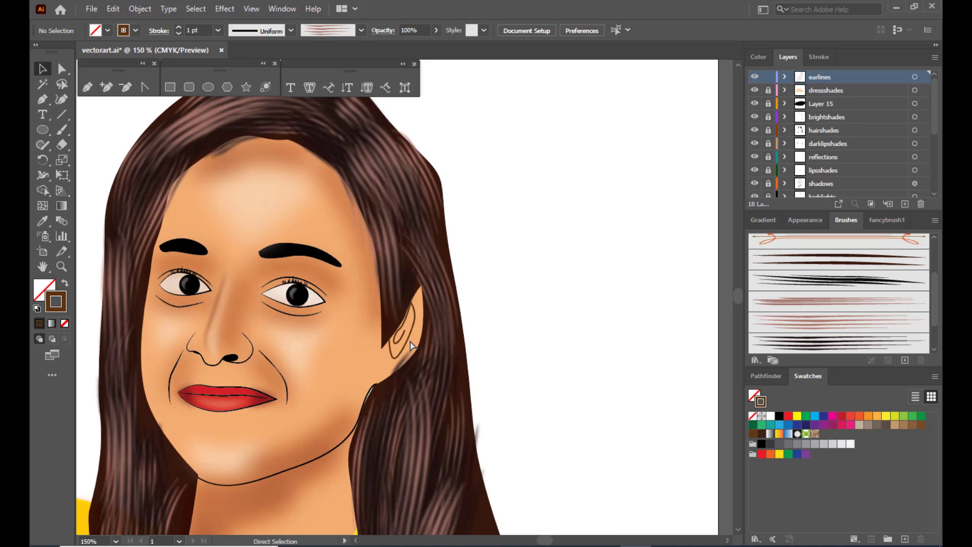
key(ctrl+plus)
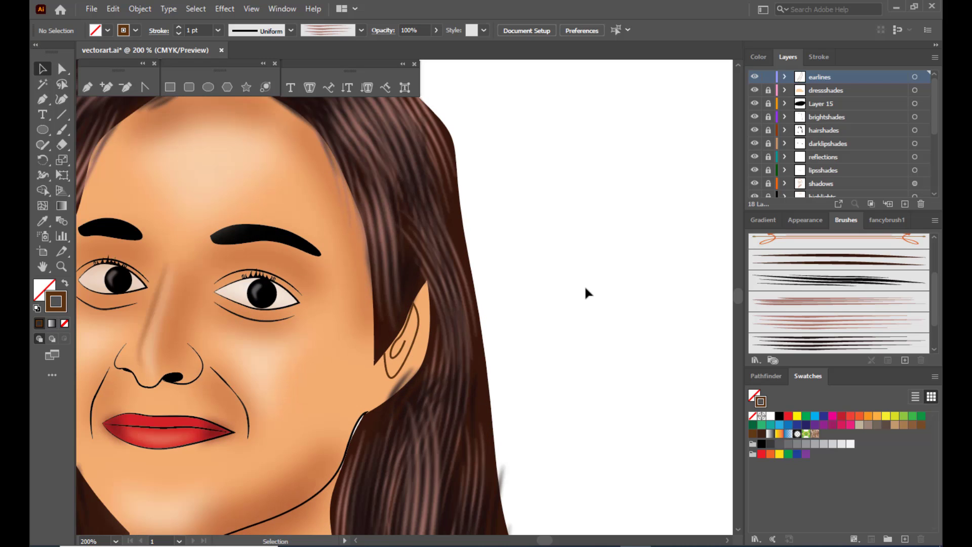
click(422, 316)
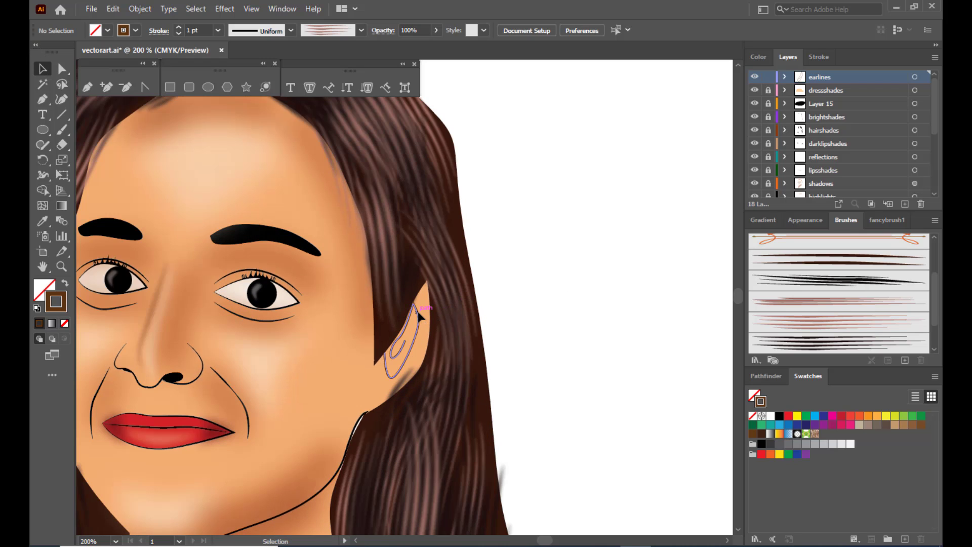
click(220, 9)
mouse_move(324, 221)
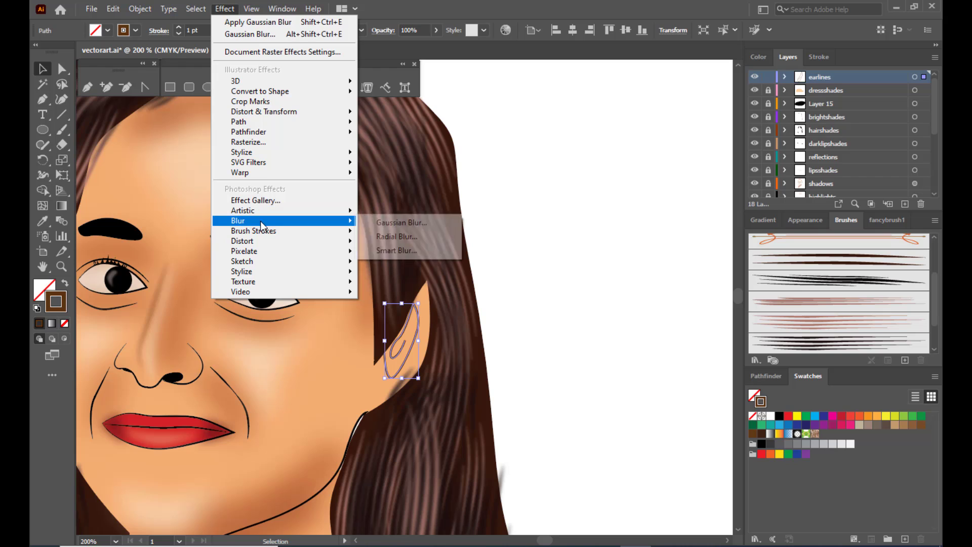
click(424, 223)
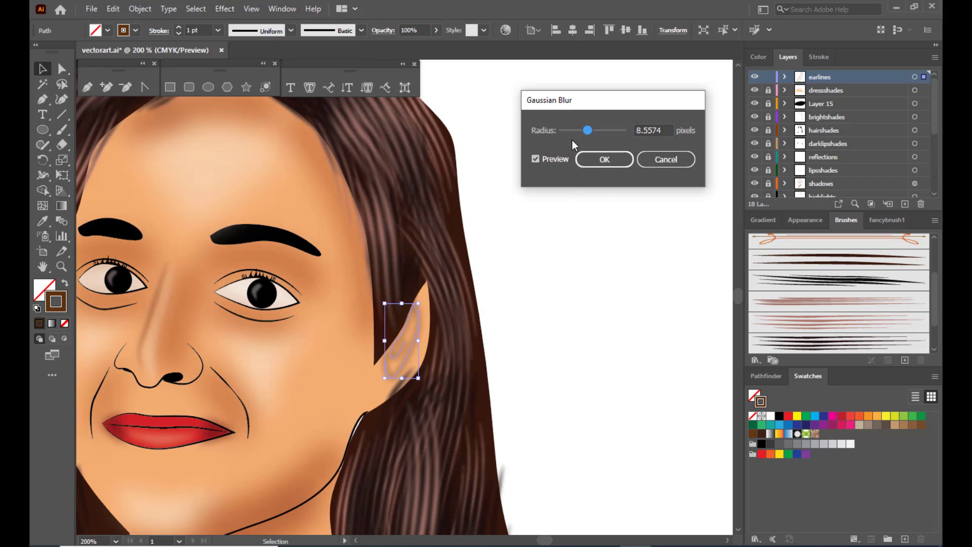
drag(572, 129, 584, 129)
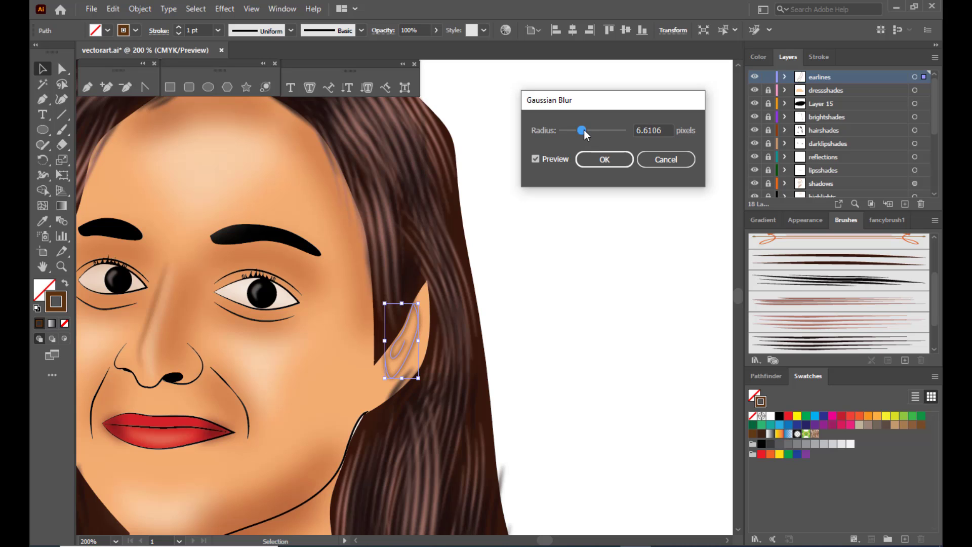
click(587, 161)
click(576, 187)
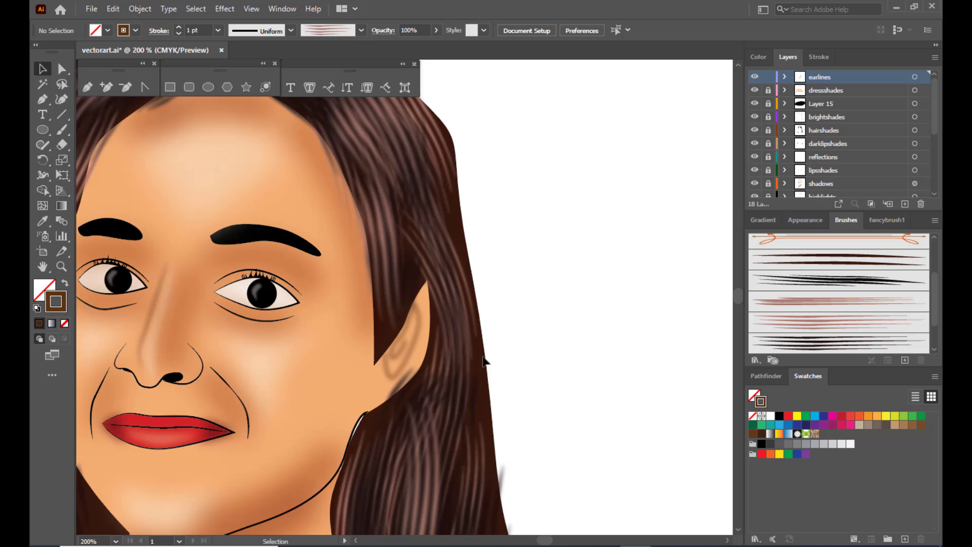
Set the blurred ear line's blending mode to Multiply
click(412, 339)
click(385, 31)
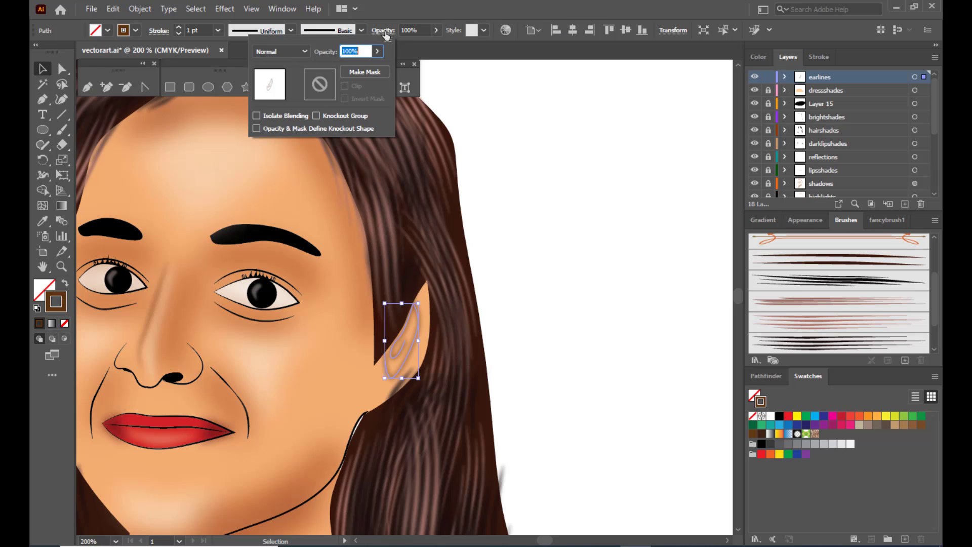
click(287, 53)
click(275, 98)
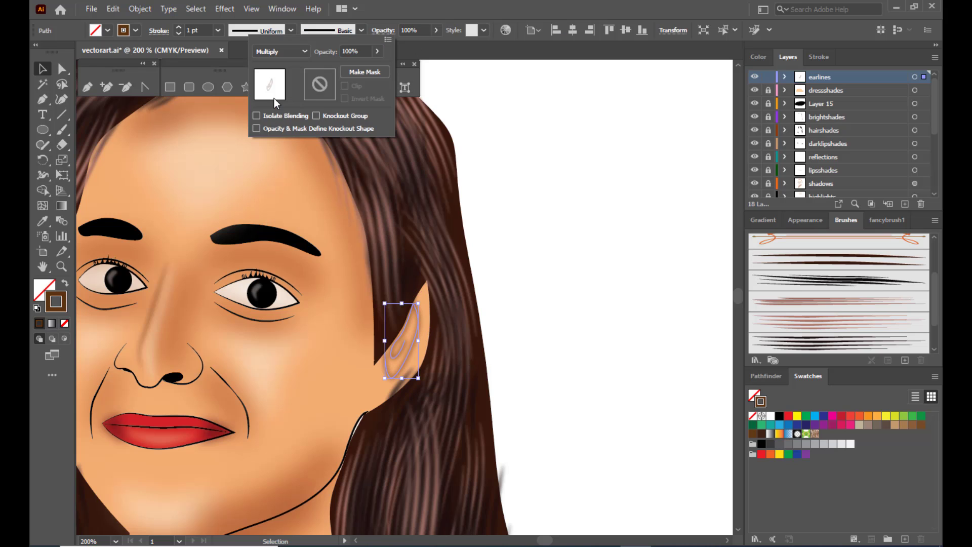
Draw a tiny ellipse on the chin, just below the corner of the mouth on the ear's side, as a beauty mark
click(590, 226)
click(593, 213)
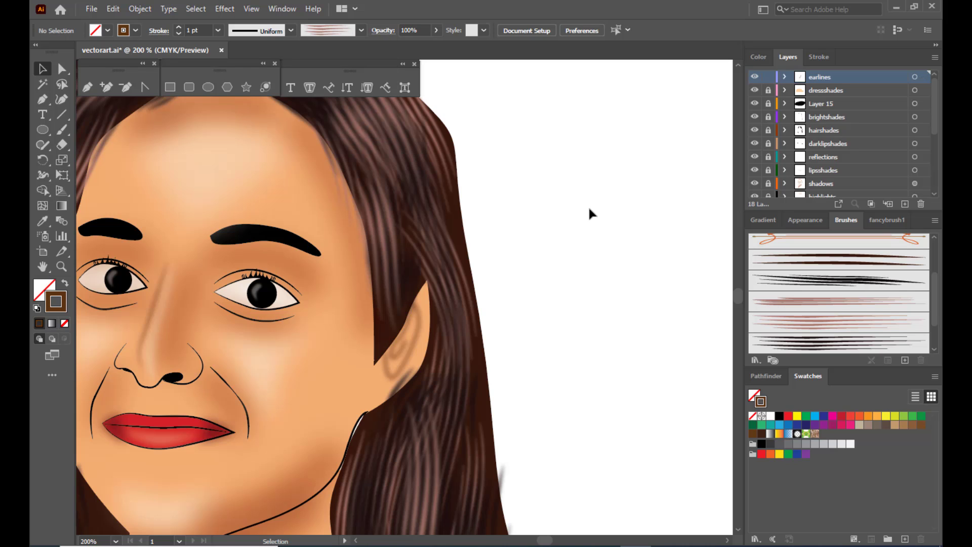
key(ctrl+minus)
key(ctrl+minus)
key(ctrl+minus)
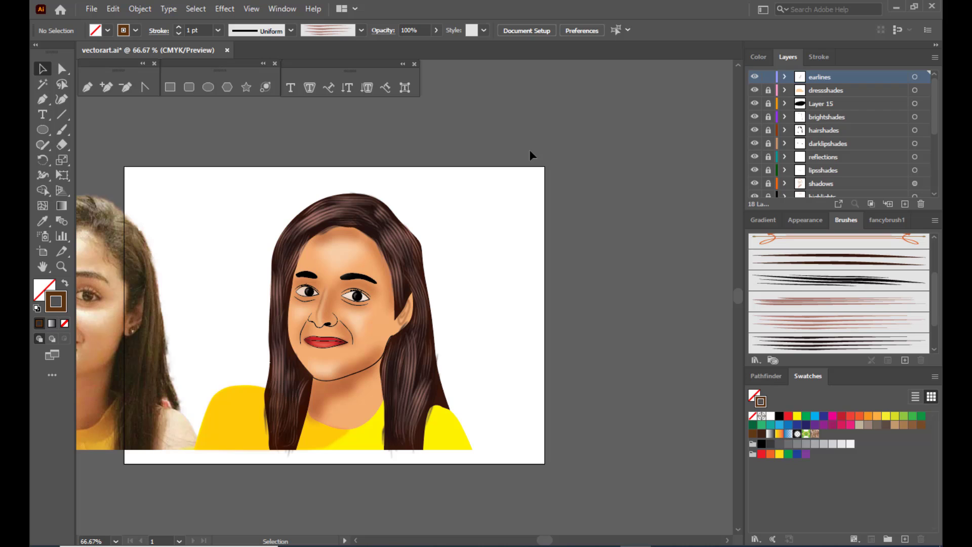
scroll(517, 416, down, 2)
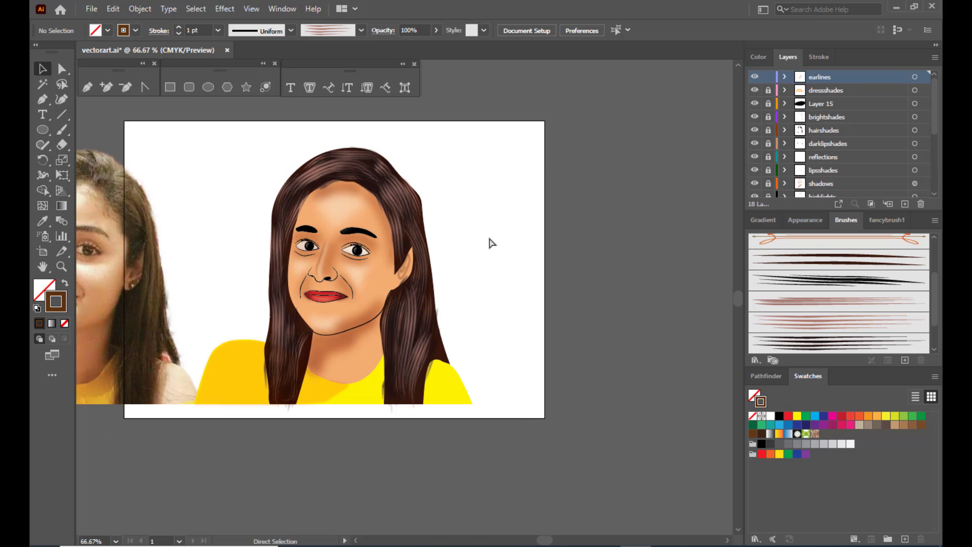
key(ctrl+plus)
key(ctrl+plus)
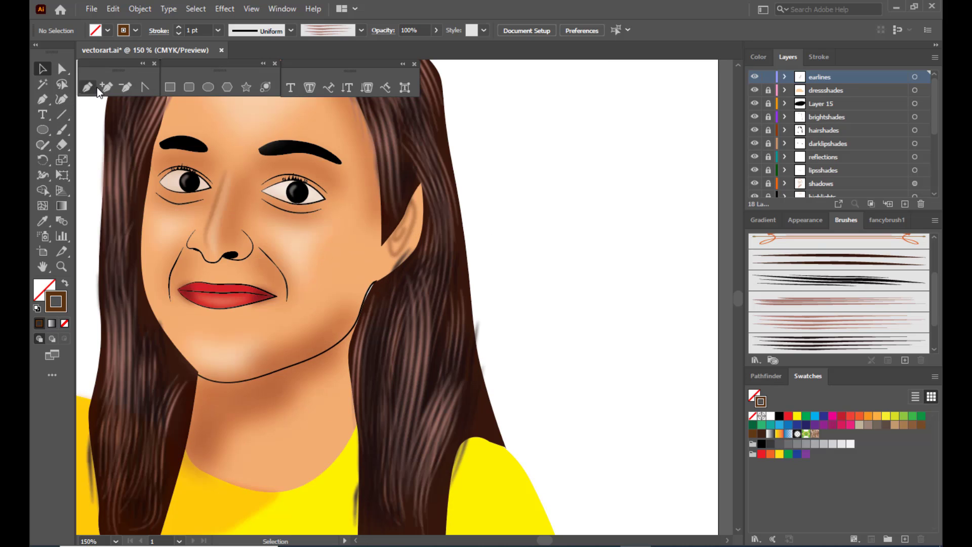
click(210, 88)
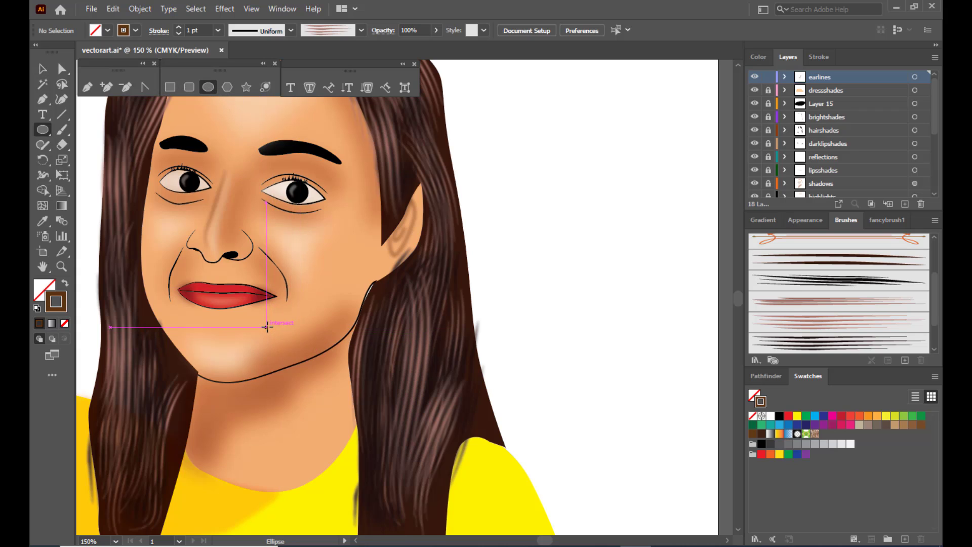
drag(268, 327, 276, 332)
click(43, 68)
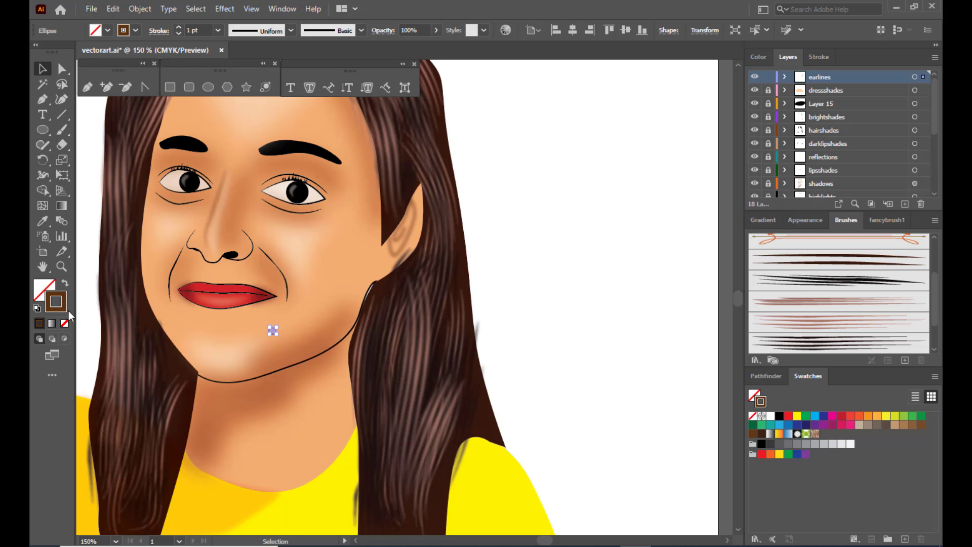
Give the beauty mark a black fill with no stroke and scale it down to a small dot
click(779, 416)
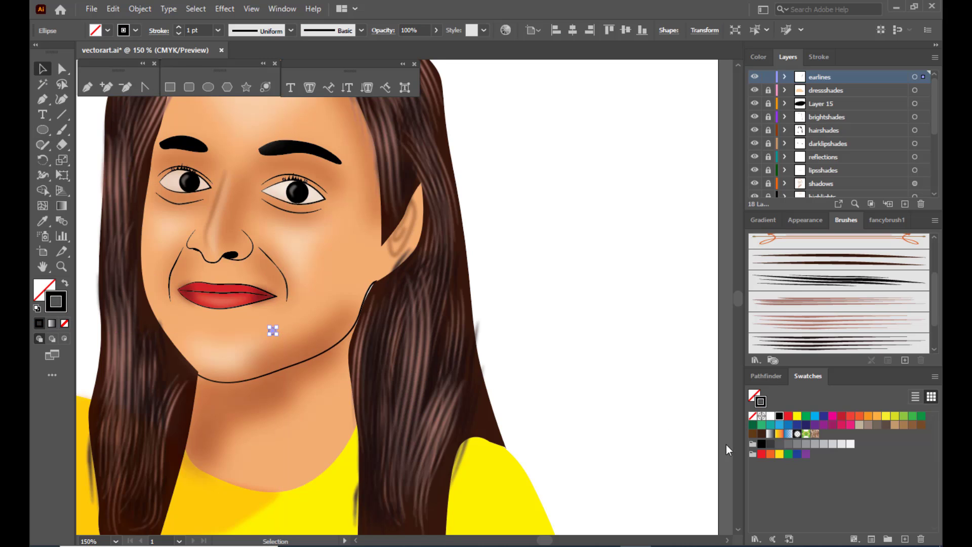
click(66, 283)
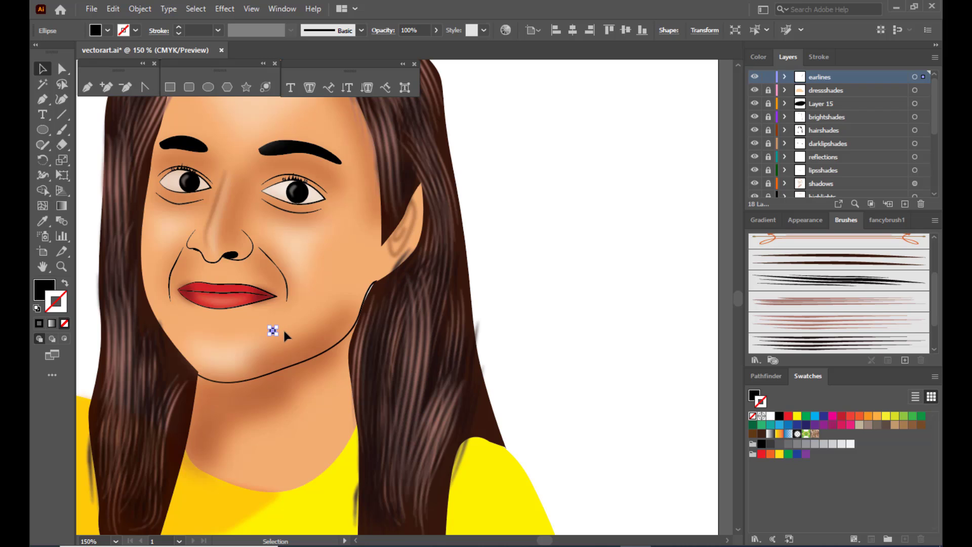
key(ctrl+plus)
key(ctrl+plus)
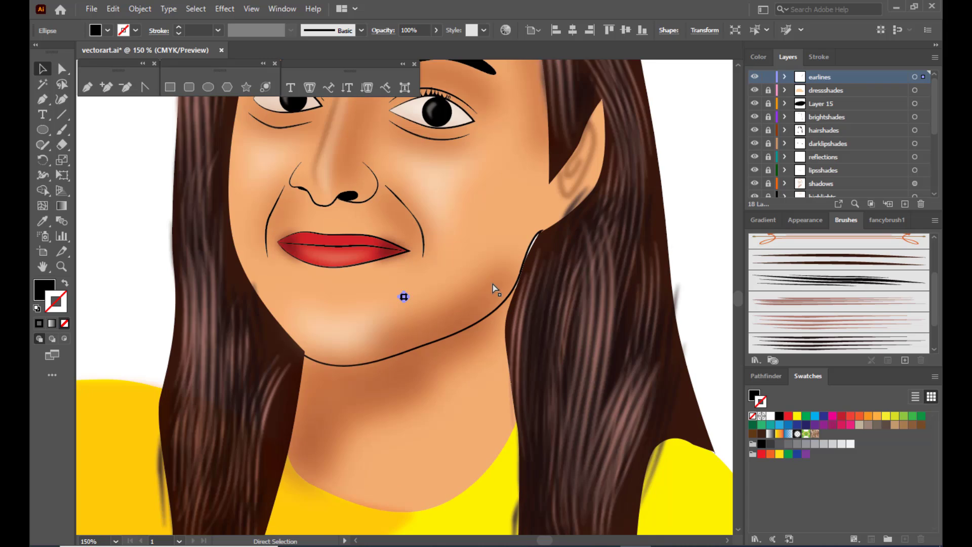
click(637, 378)
drag(404, 297, 406, 283)
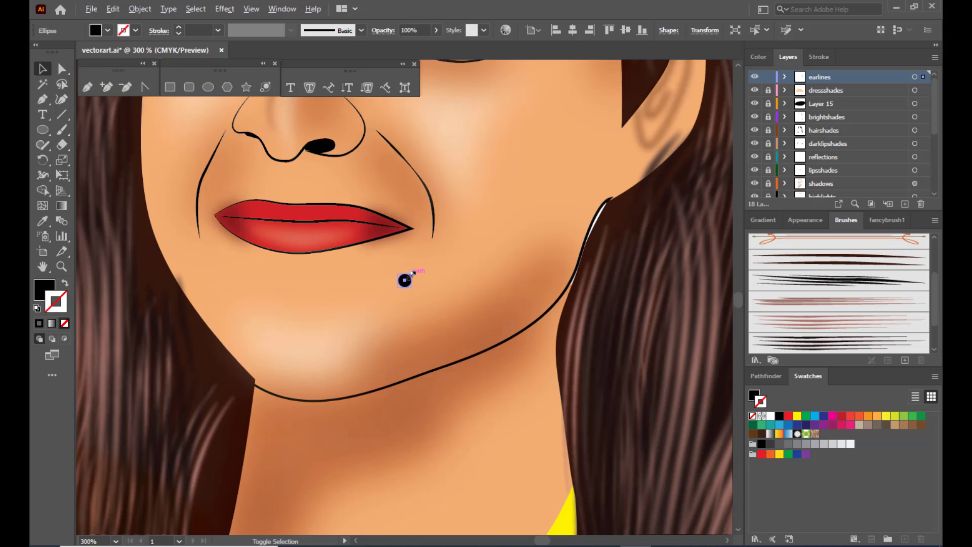
drag(412, 273, 411, 274)
key(ctrl+minus)
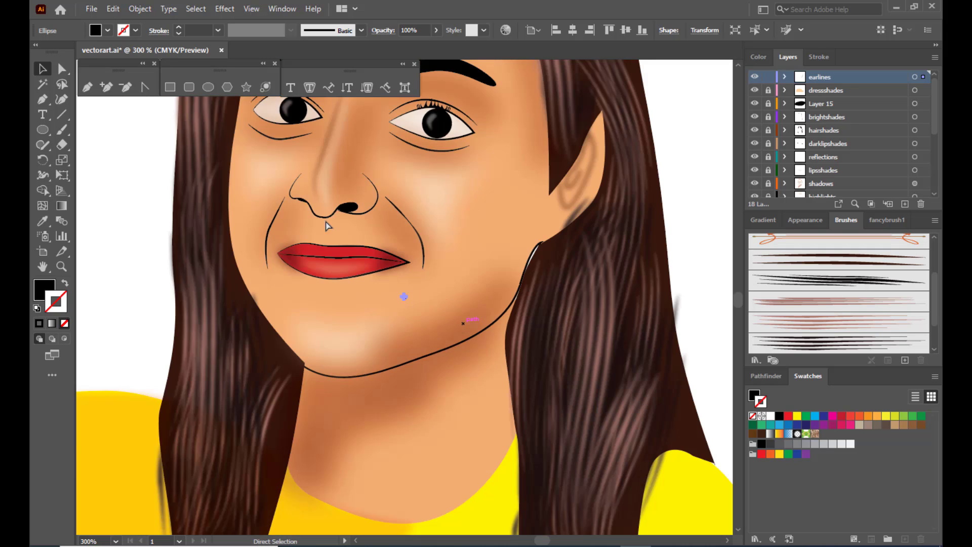
key(ctrl+minus)
click(183, 160)
scroll(181, 154, up, 5)
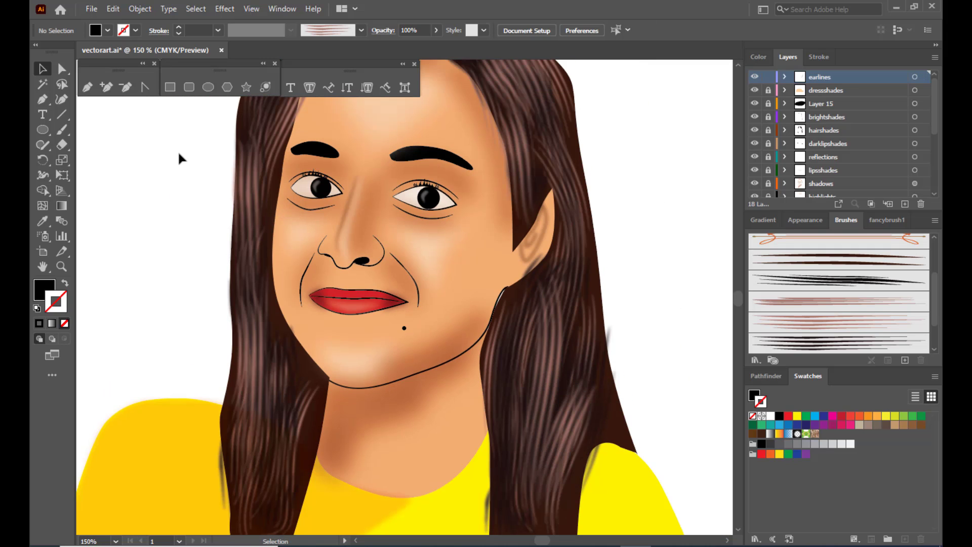
Unlock all the locked layers, from dressshades down to the reference layer
key(ctrl+minus)
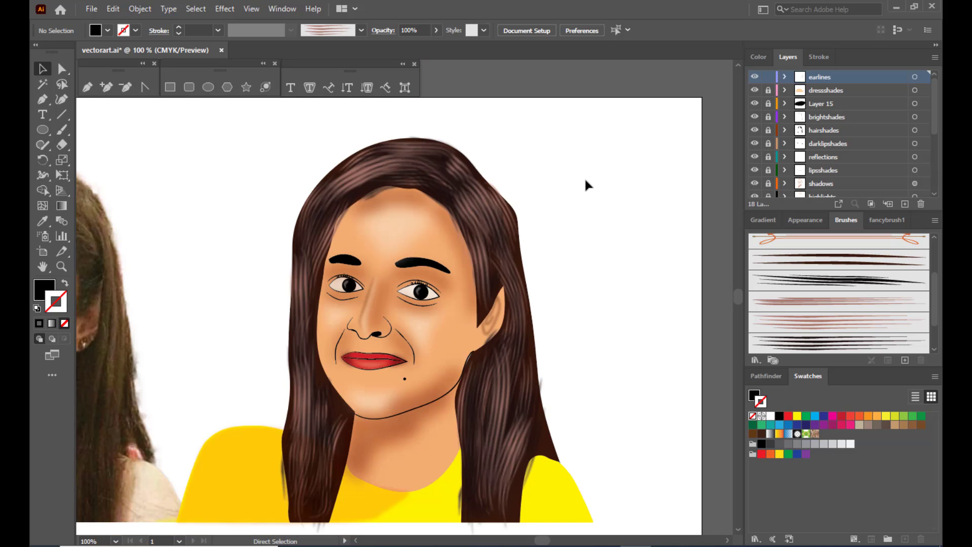
key(ctrl+minus)
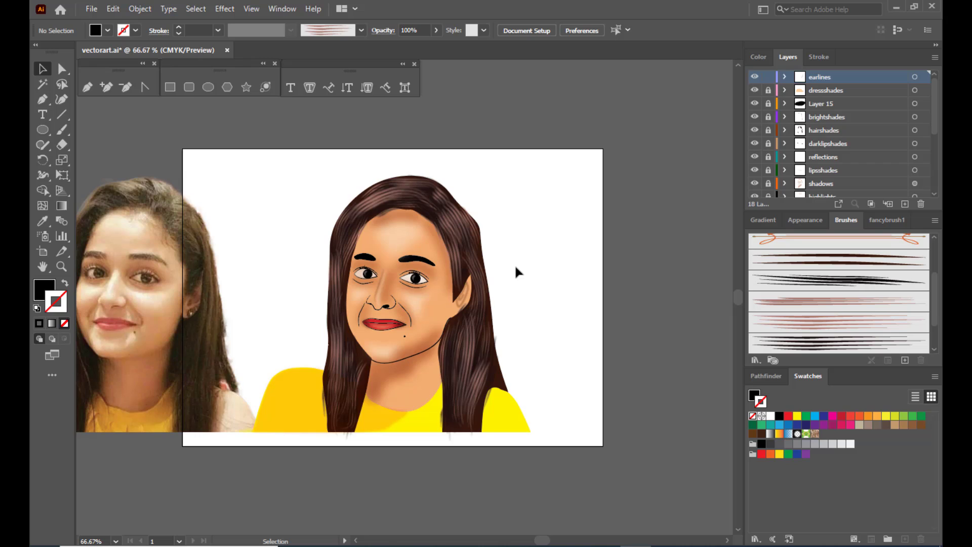
scroll(515, 267, up, 1)
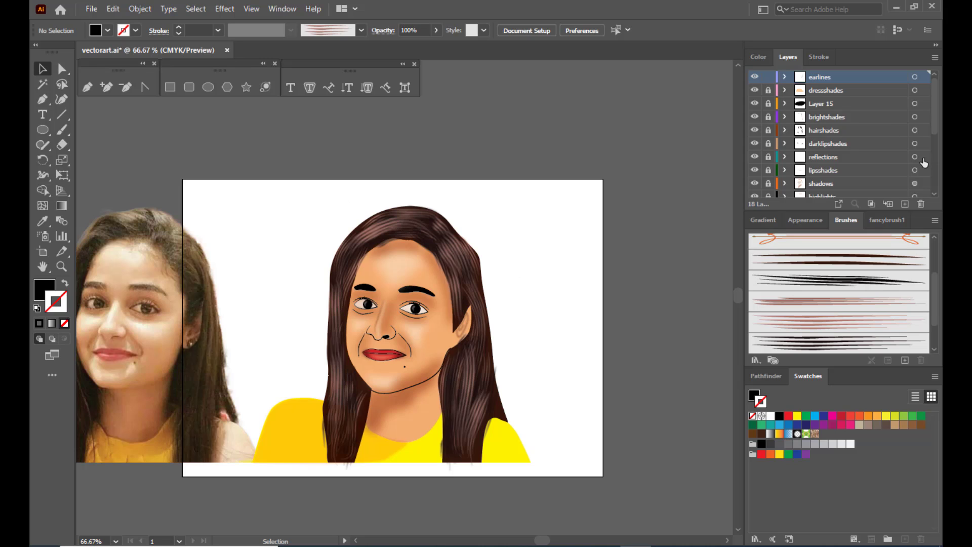
drag(770, 95, 769, 198)
scroll(774, 169, down, 3)
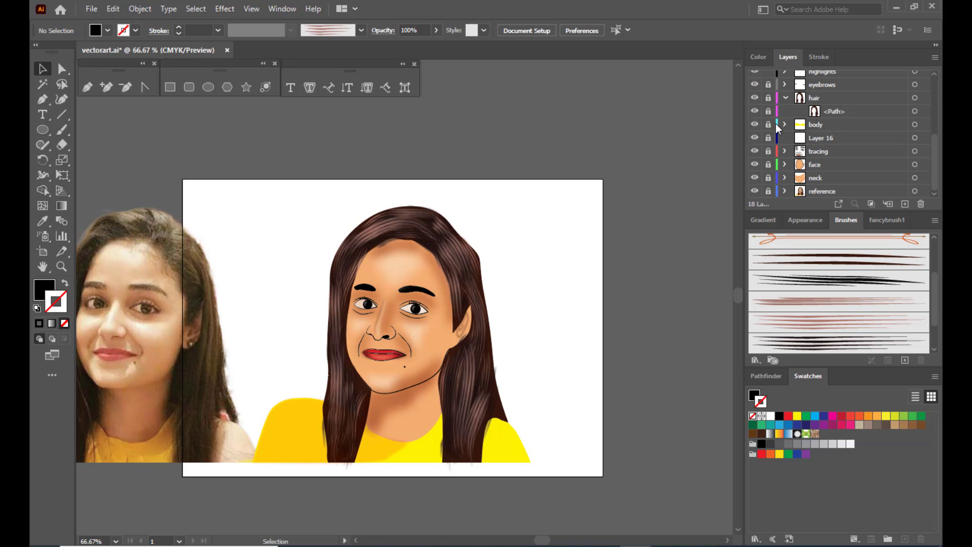
drag(768, 86, 768, 204)
drag(935, 163, 934, 60)
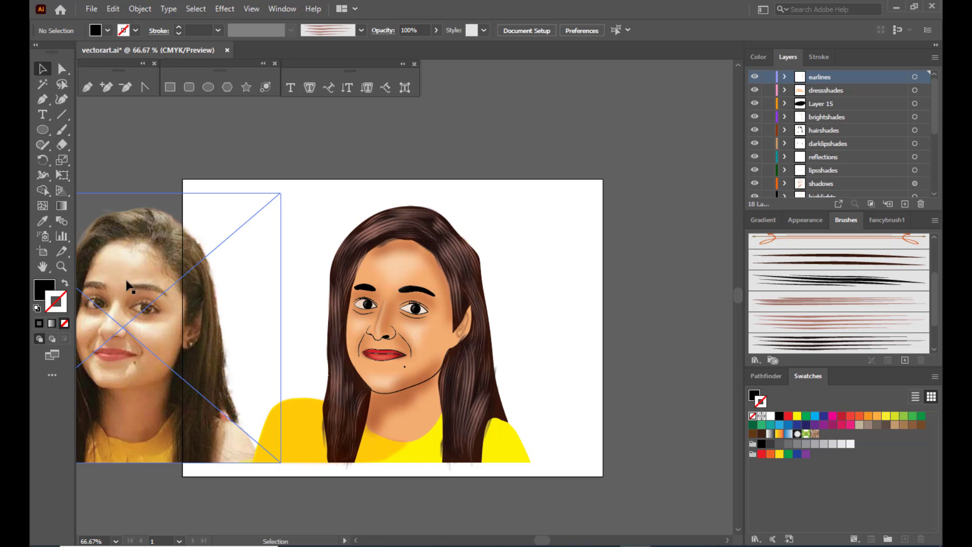
Delete the linked reference photo beside the portrait
scroll(819, 170, down, 5)
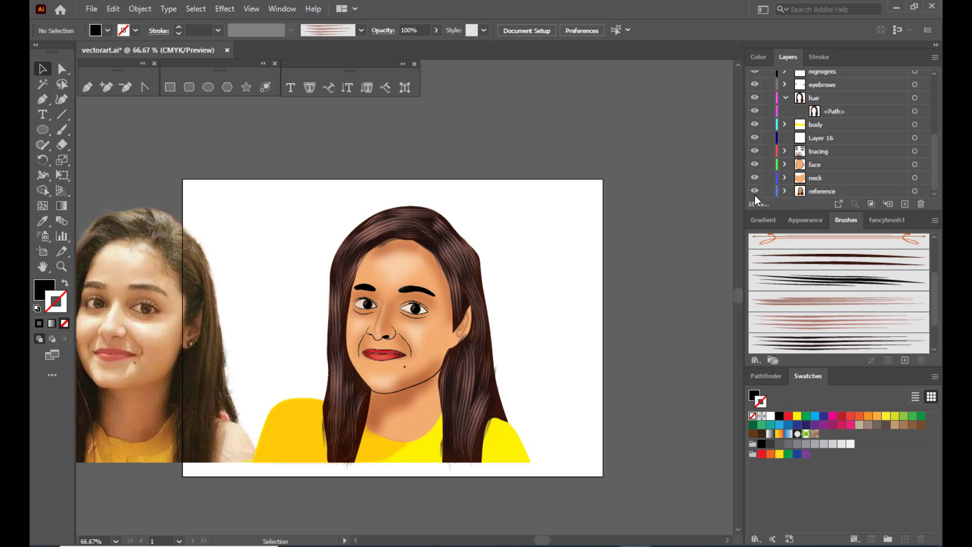
click(151, 255)
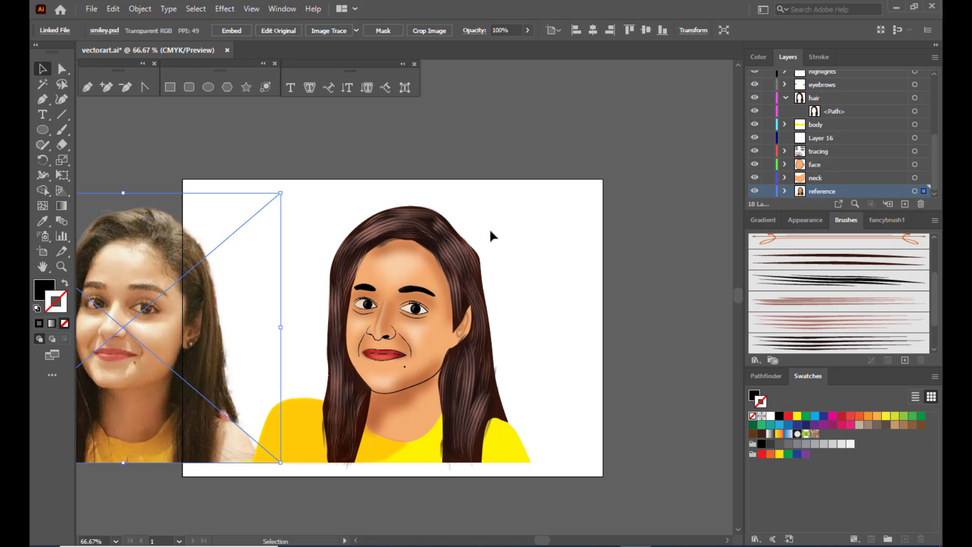
key(Delete)
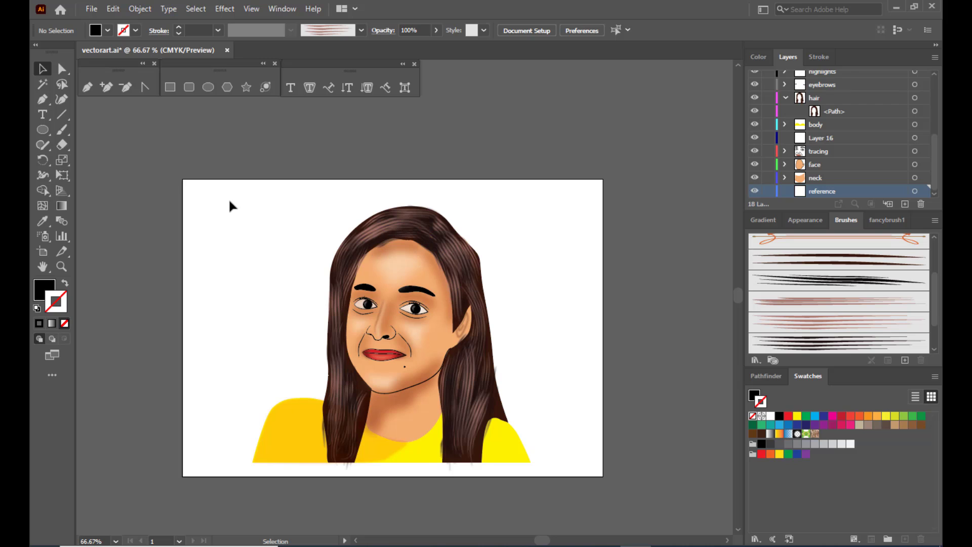
Group all the portrait artwork and enlarge it proportionally about its centre to about 599 × 572 pt
drag(203, 196, 595, 508)
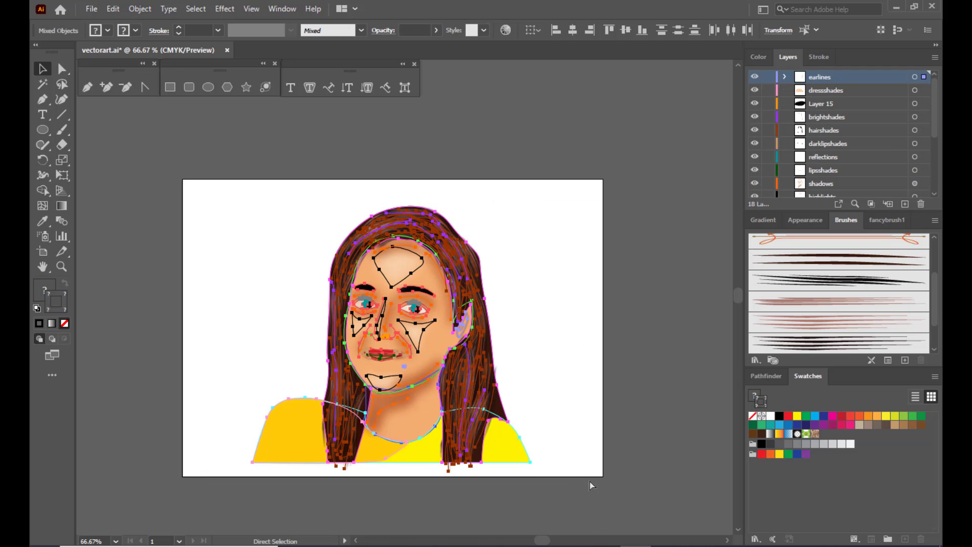
click(555, 277)
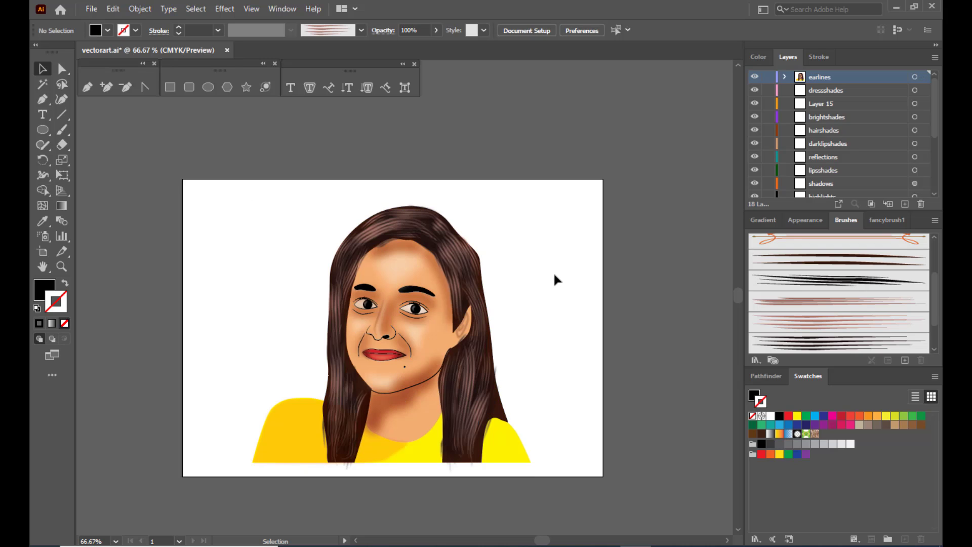
key(ctrl+a)
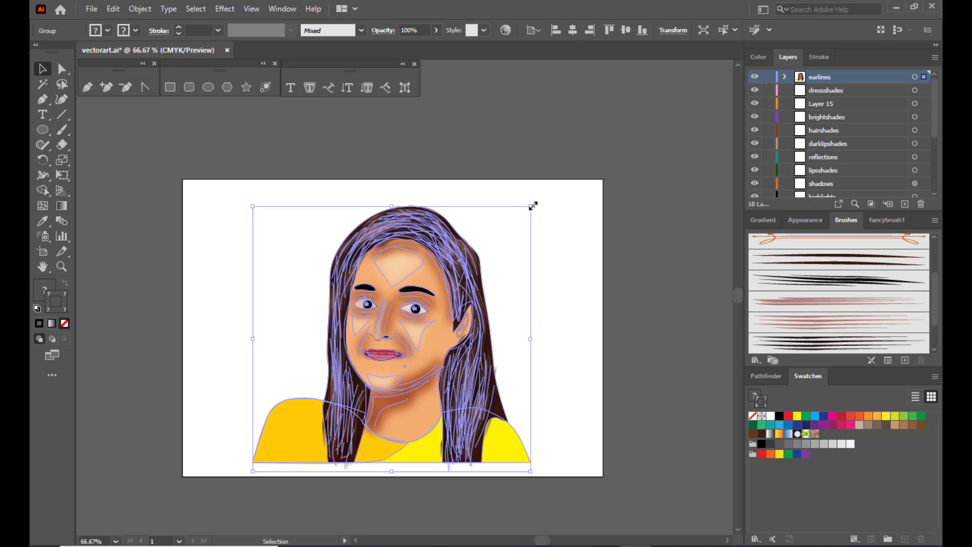
drag(533, 205, 547, 198)
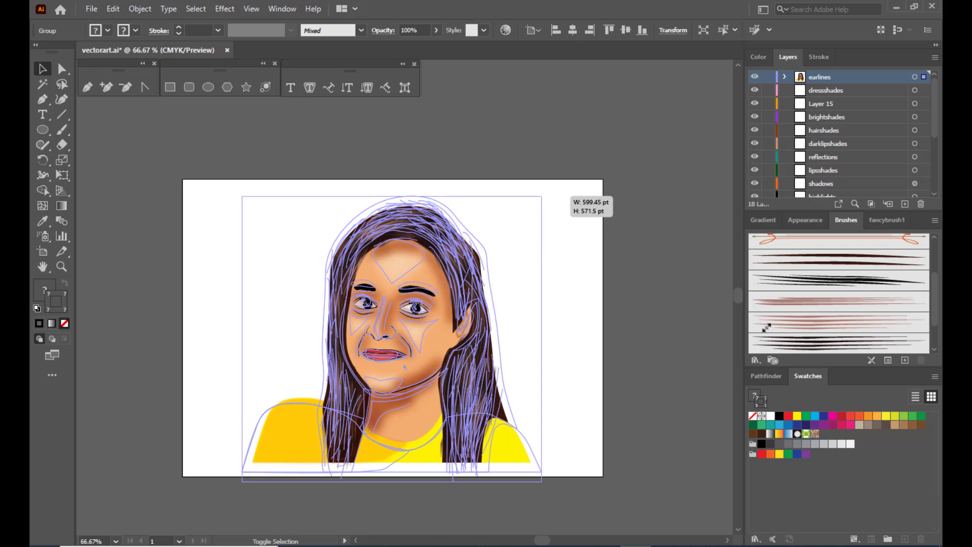
click(226, 123)
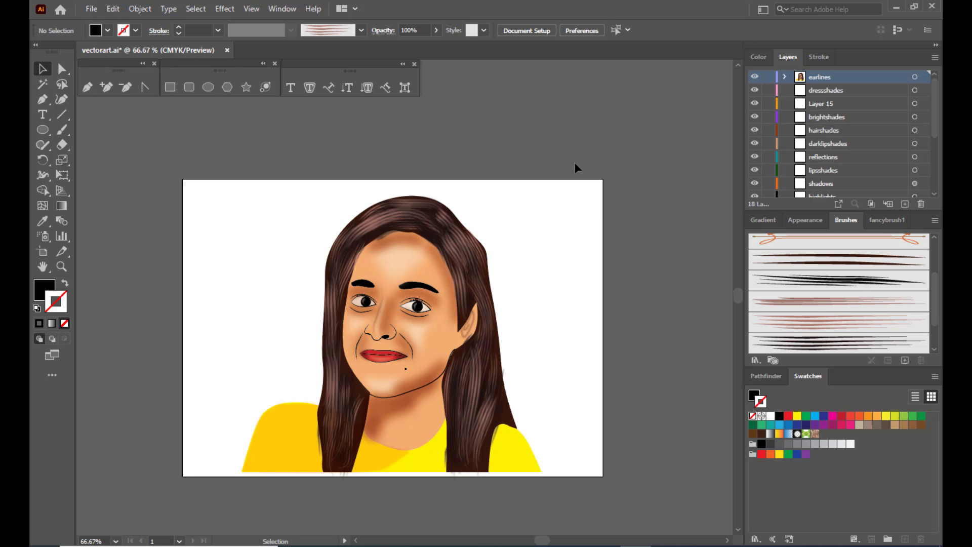
Create a new layer directly above the reference layer, beneath all the portrait artwork
click(171, 88)
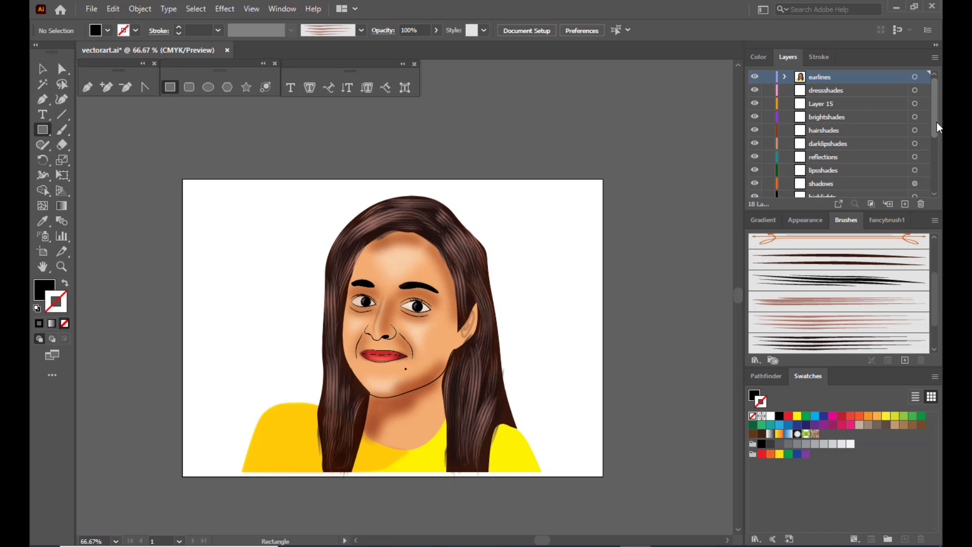
drag(936, 123, 928, 61)
drag(935, 127, 934, 193)
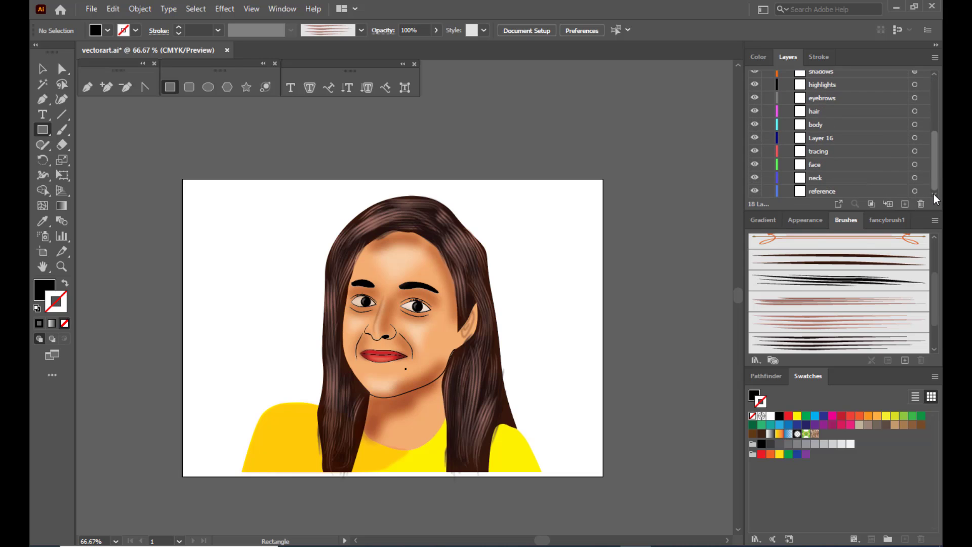
click(847, 189)
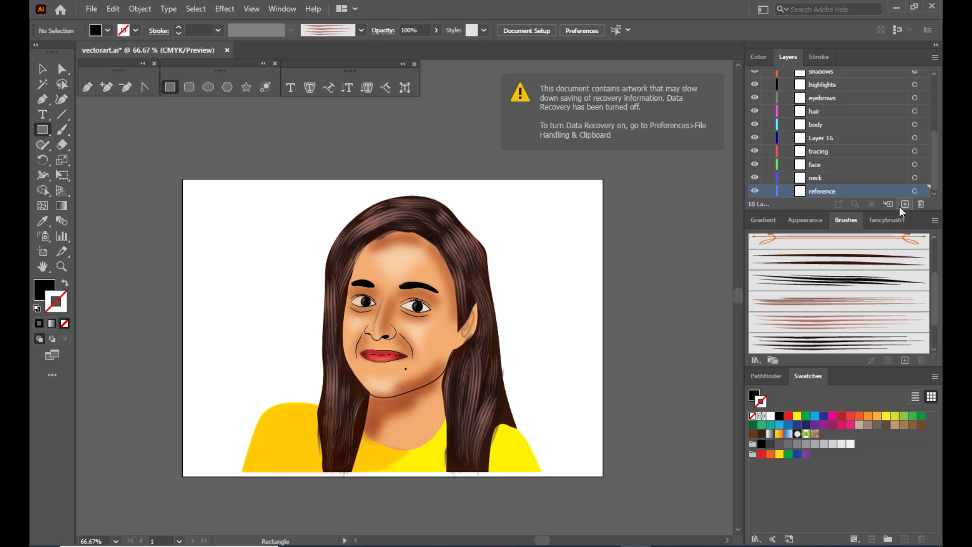
click(905, 204)
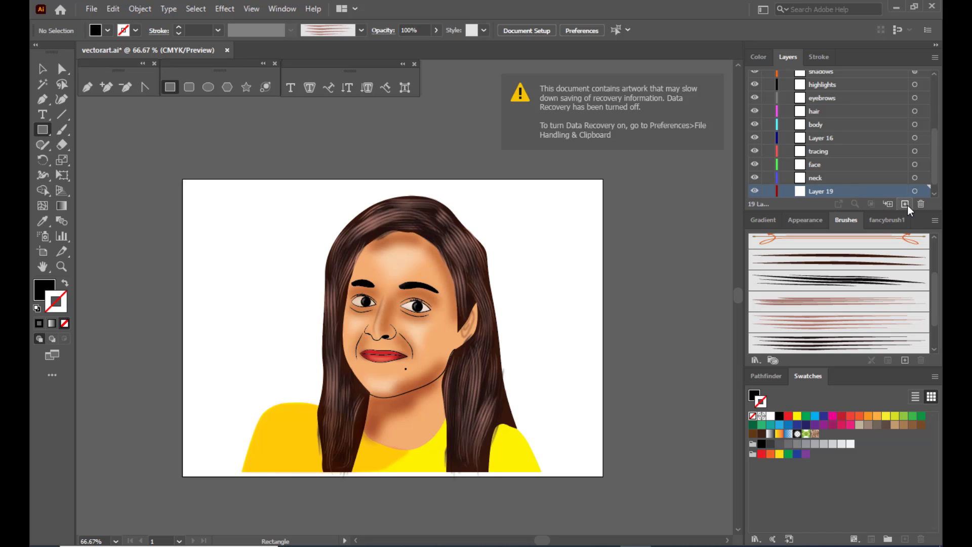
Draw a black background rectangle without a stroke on the new layer, covering the whole artboard
click(43, 68)
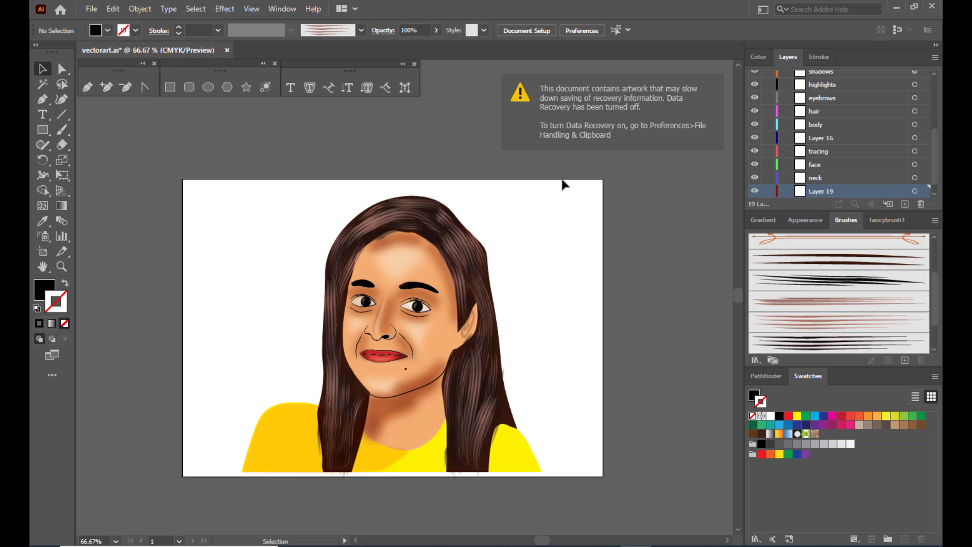
click(170, 87)
drag(183, 179, 603, 477)
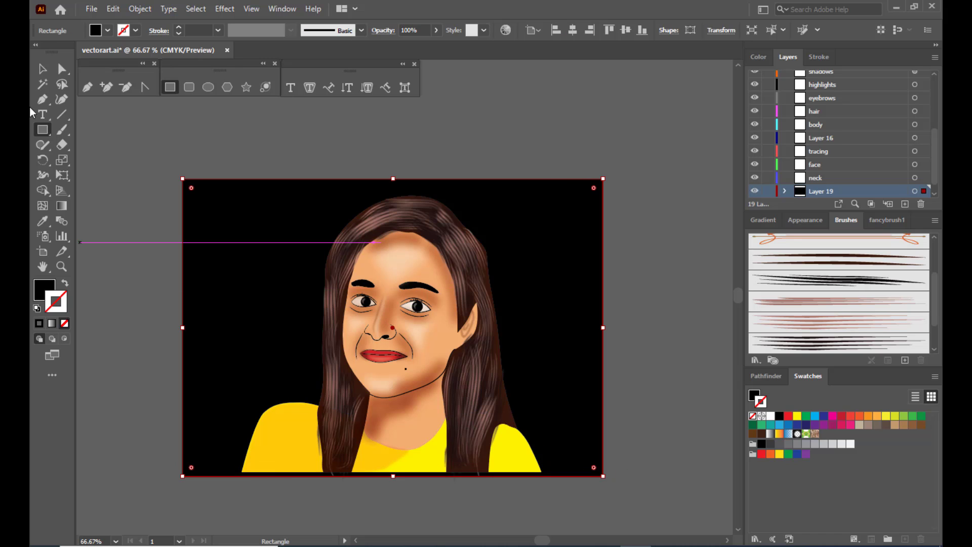
click(43, 68)
click(634, 153)
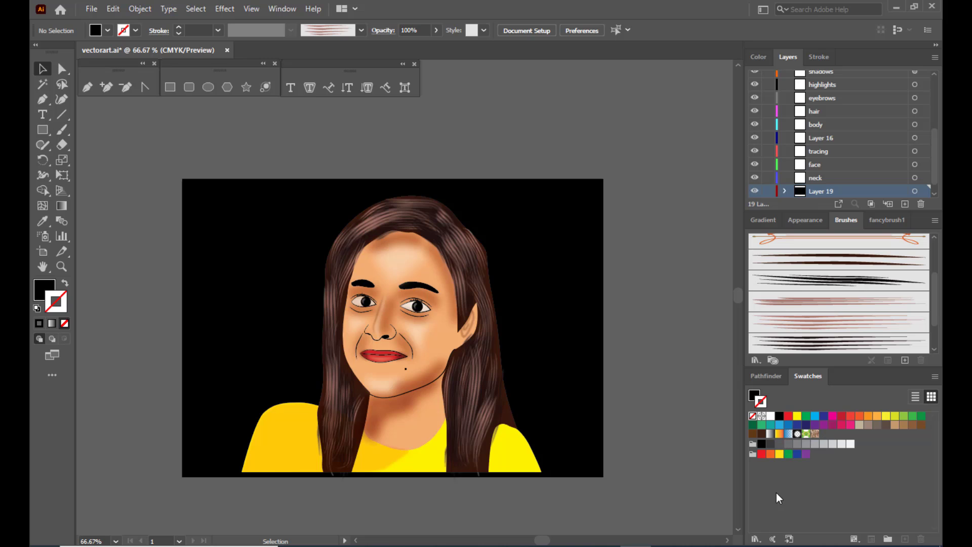
click(754, 539)
click(916, 451)
click(276, 8)
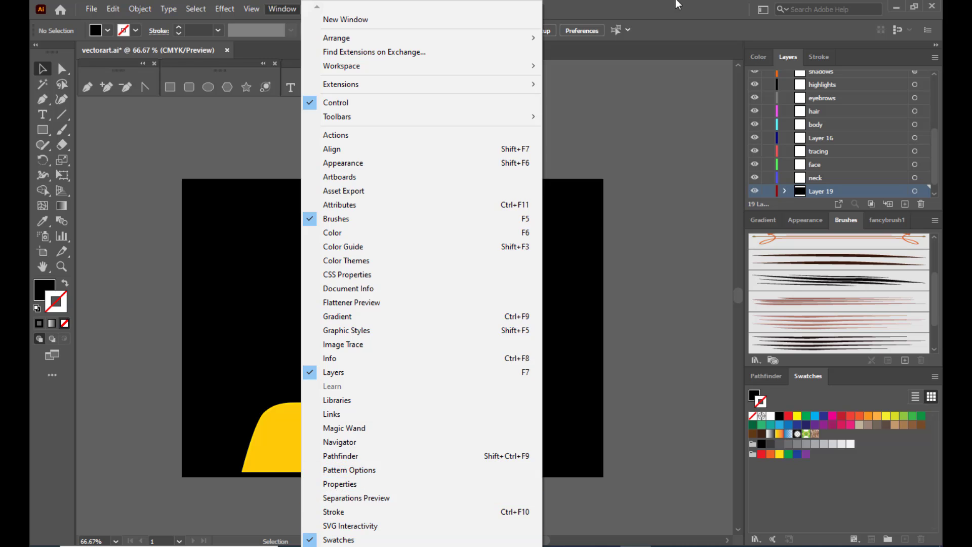
click(677, 3)
Fill the background rectangle with the Sapphire gradient from the Gems and Jewels swatch library, giving it a 1 pt black stroke
click(755, 539)
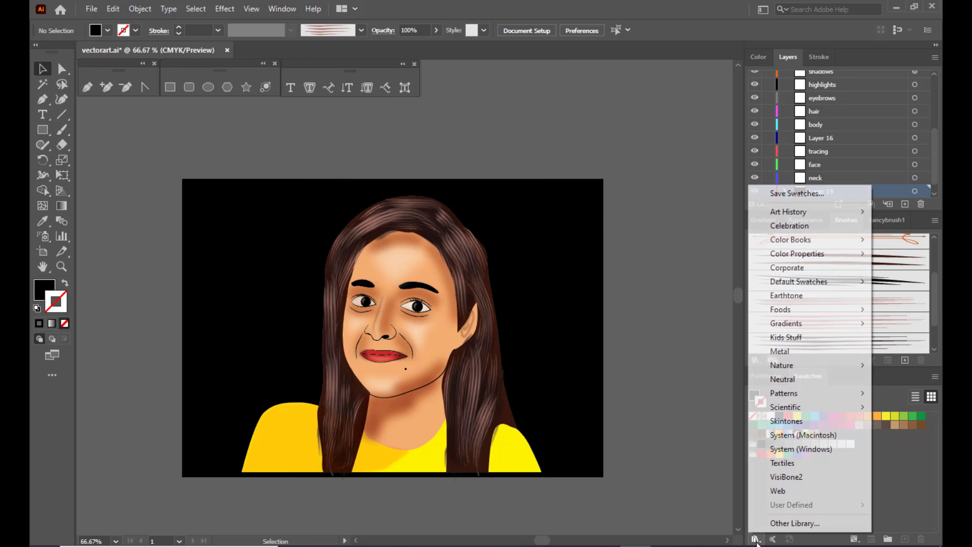
mouse_move(820, 323)
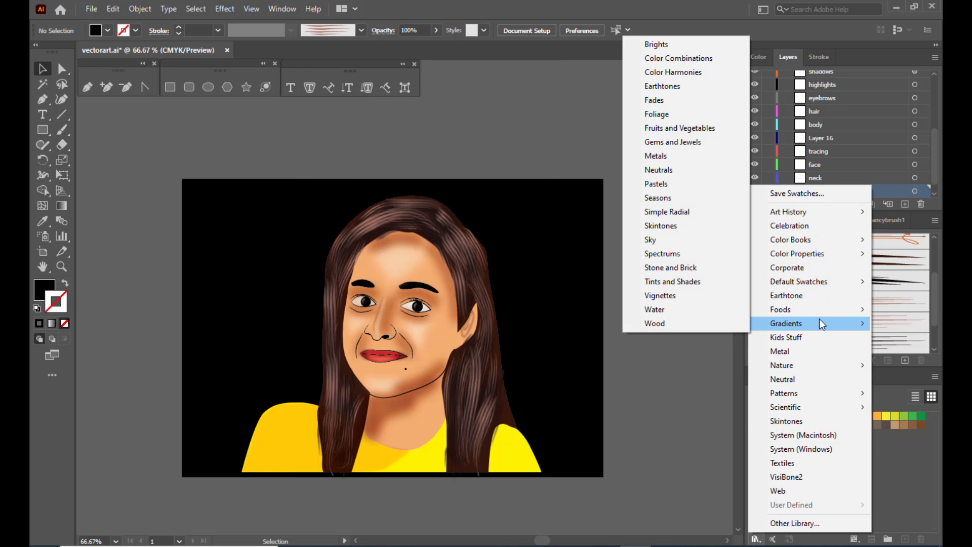
click(681, 142)
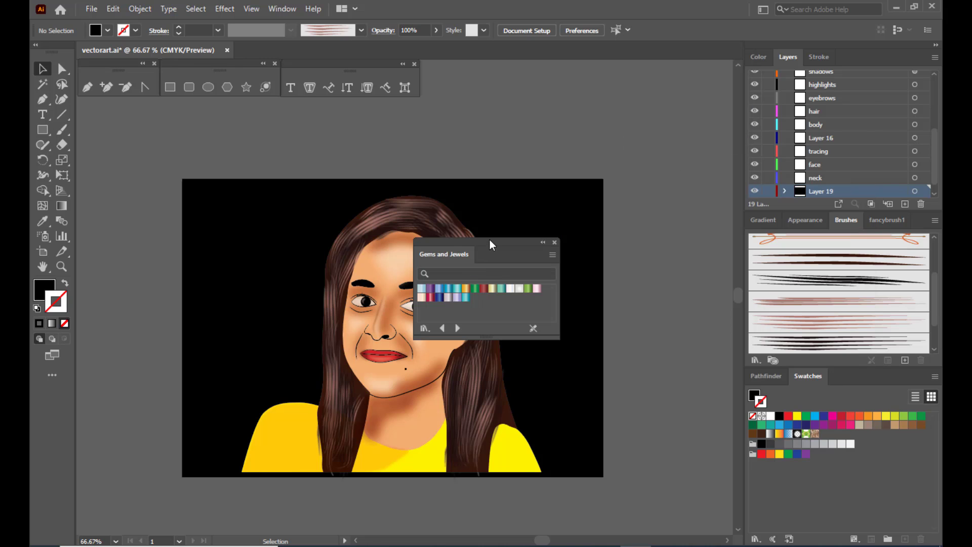
drag(490, 239, 618, 189)
click(510, 204)
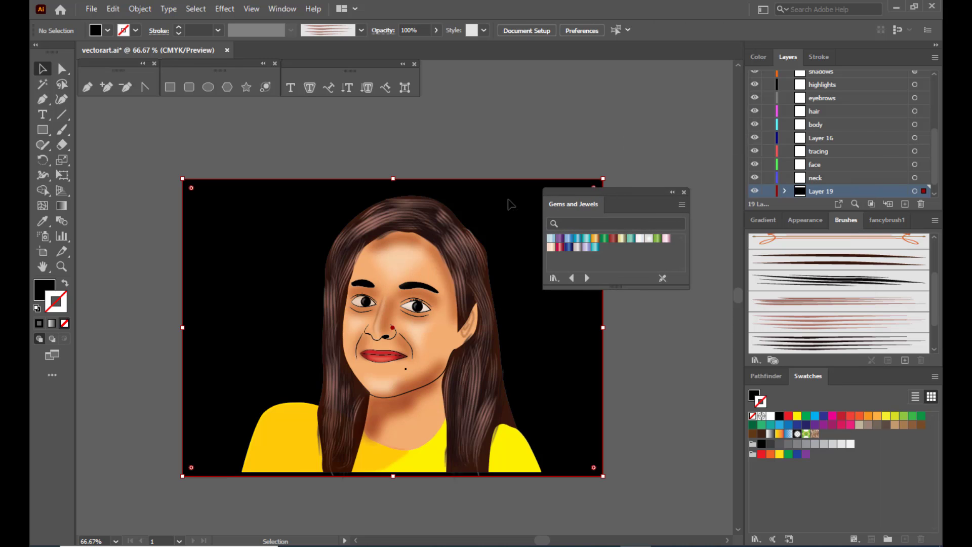
click(571, 248)
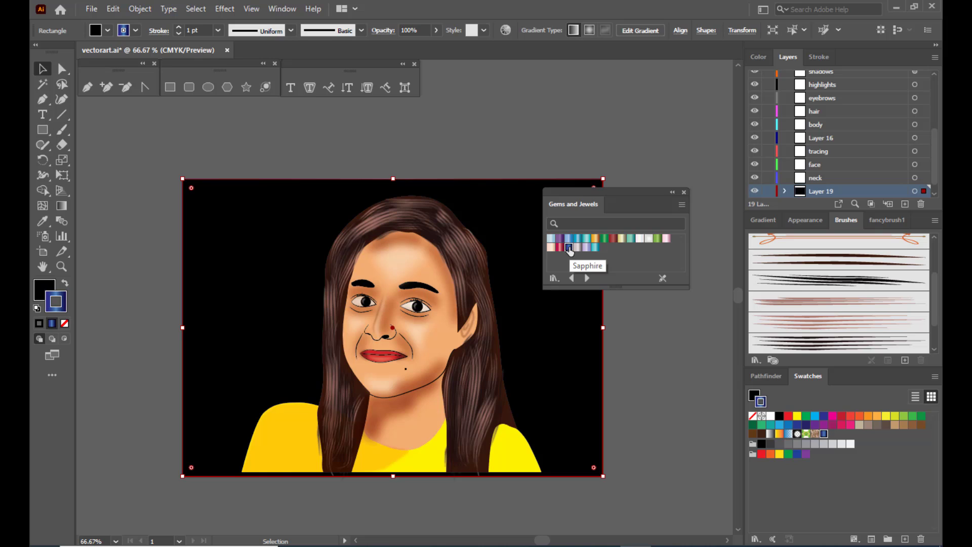
click(64, 282)
click(401, 118)
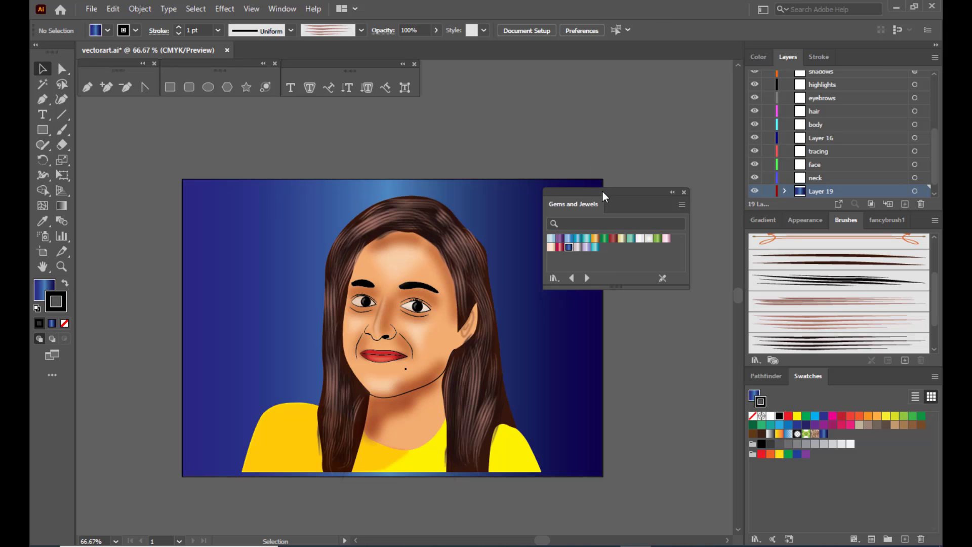
drag(602, 191, 706, 178)
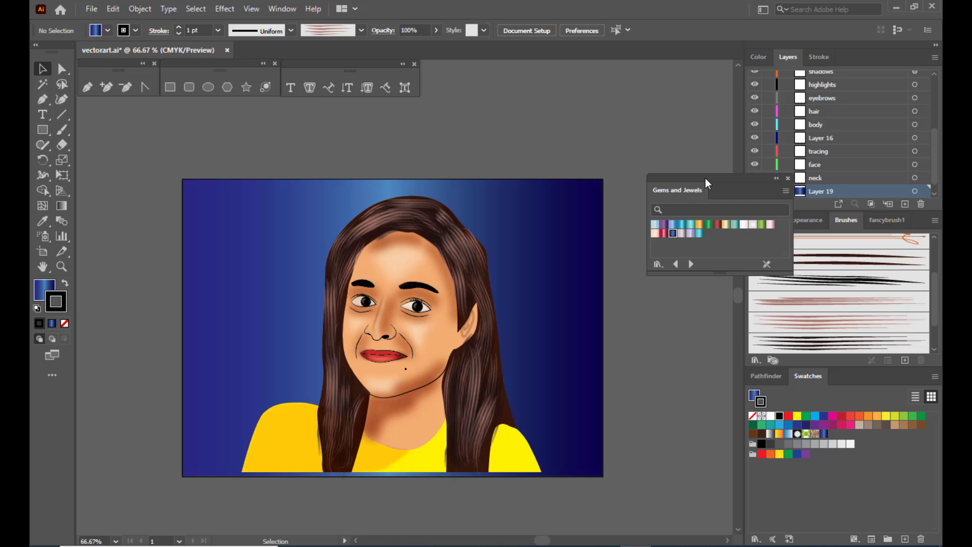
Move the grouped portrait about 9 pt down and 3 pt left so its base meets the background's lower edge
click(228, 344)
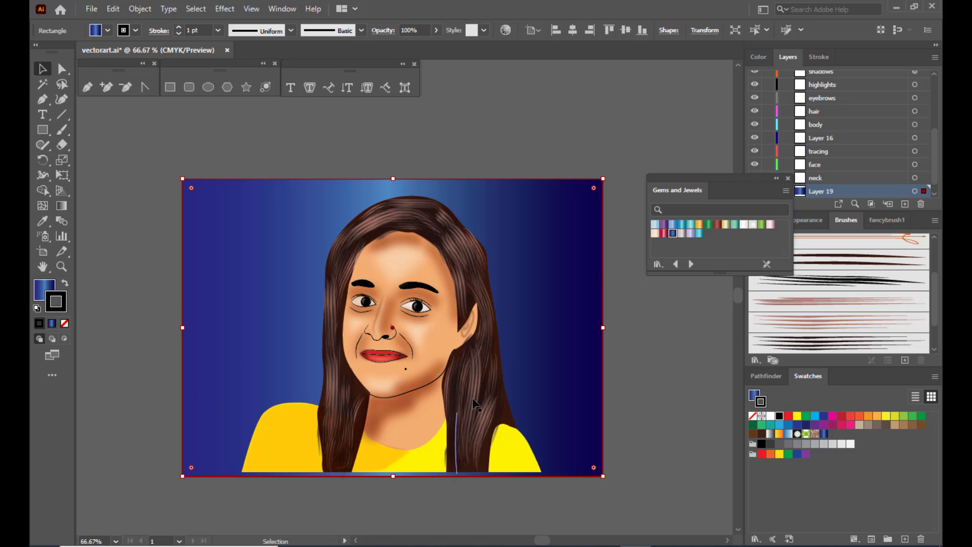
click(461, 319)
drag(463, 319, 461, 323)
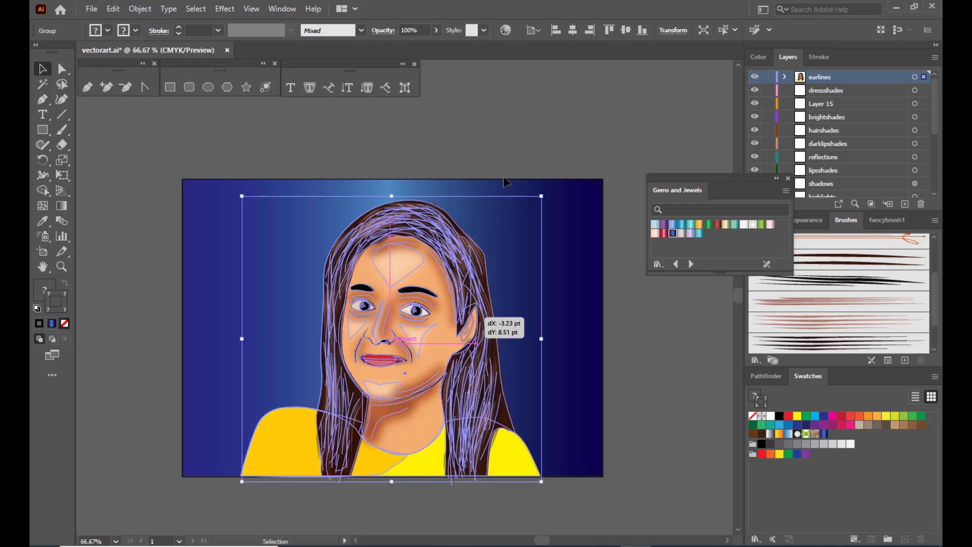
click(516, 146)
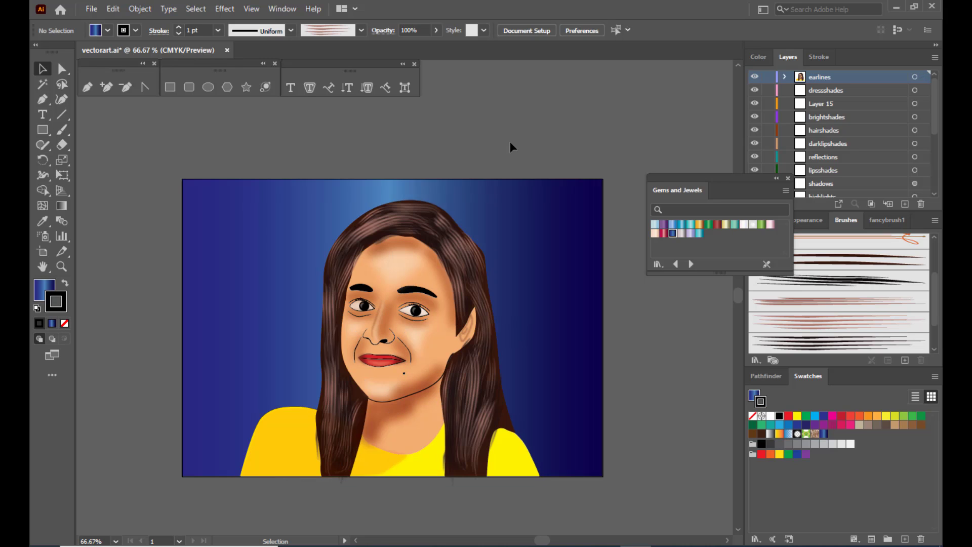
scroll(506, 147, down, 1)
scroll(504, 149, up, 1)
Add the text "vector art" on the background beside the woman's head and enlarge it proportionally to about 54 pt
key(t)
click(241, 241)
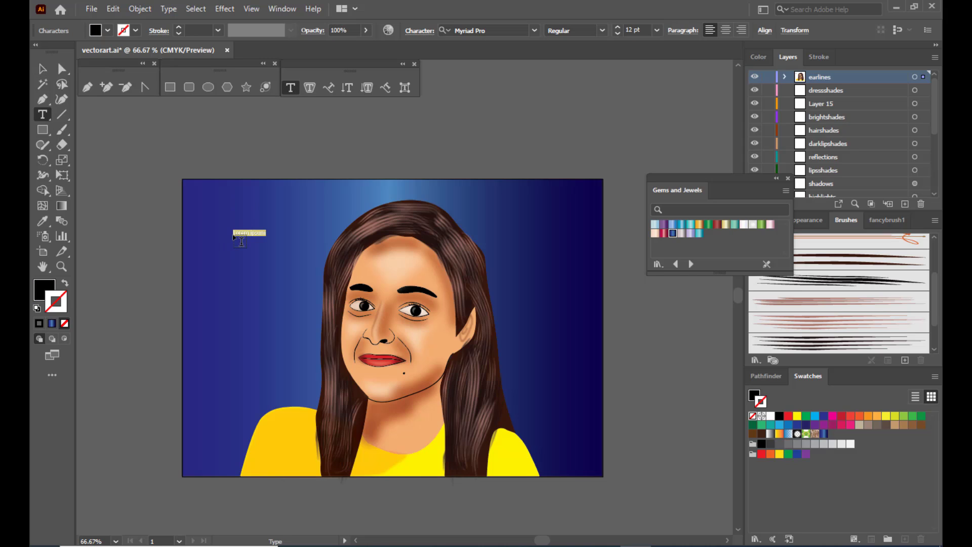
text(vector art)
click(43, 69)
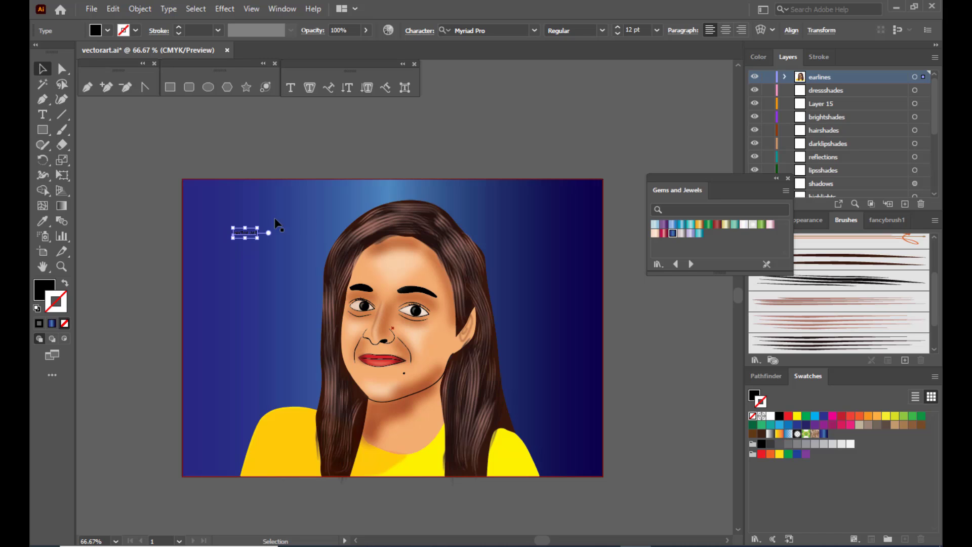
mouse_move(257, 228)
mouse_down()
mouse_move(298, 210)
mouse_move(256, 232)
mouse_move(262, 238)
mouse_up()
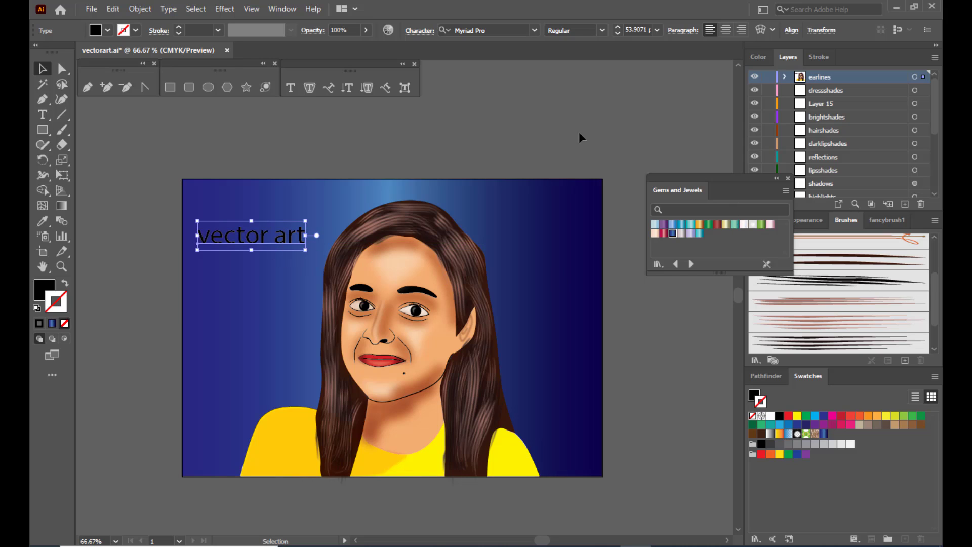
Give the "vector art" text a white fill and no stroke
click(769, 417)
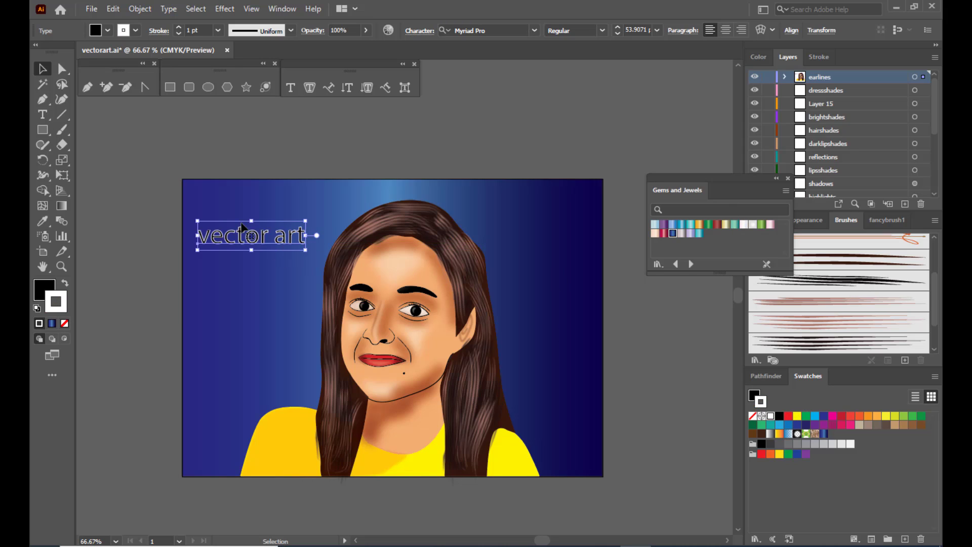
click(65, 283)
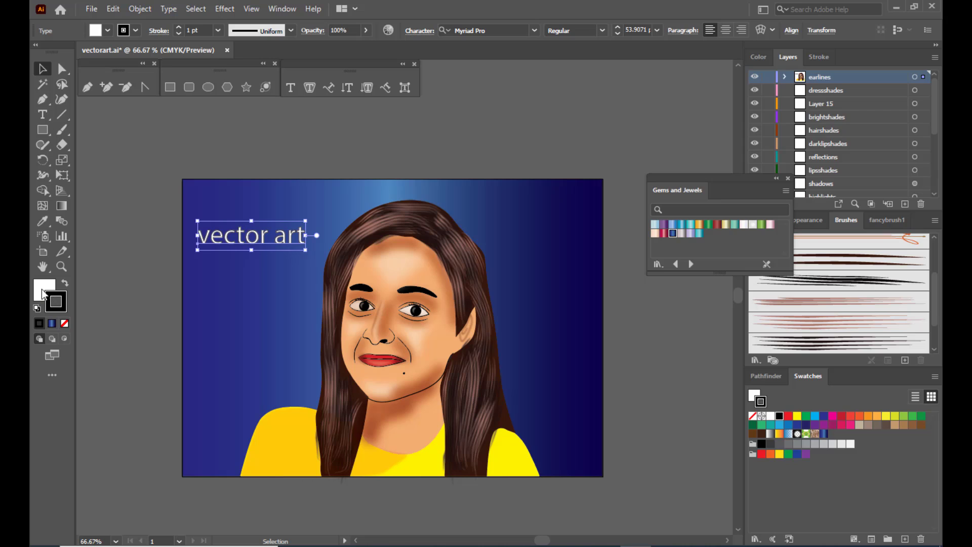
click(64, 323)
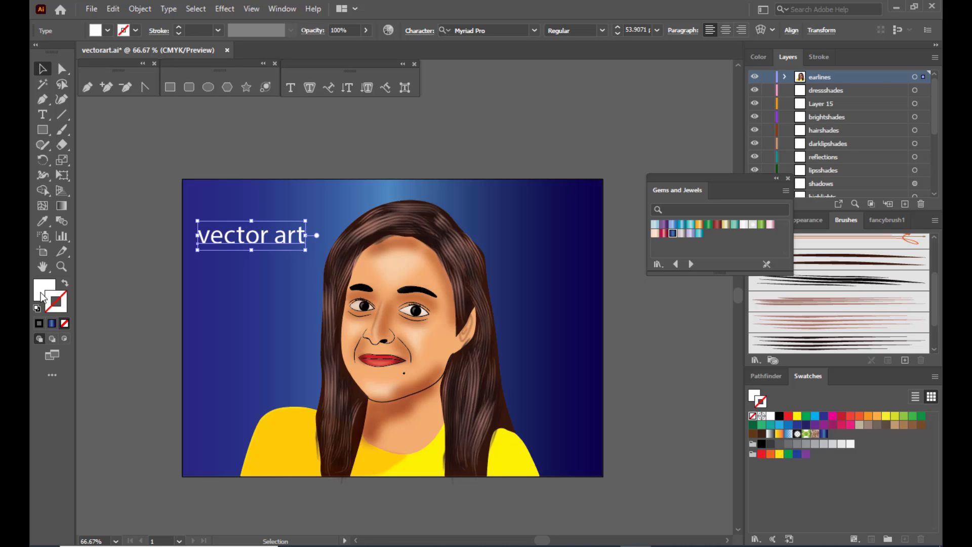
click(168, 288)
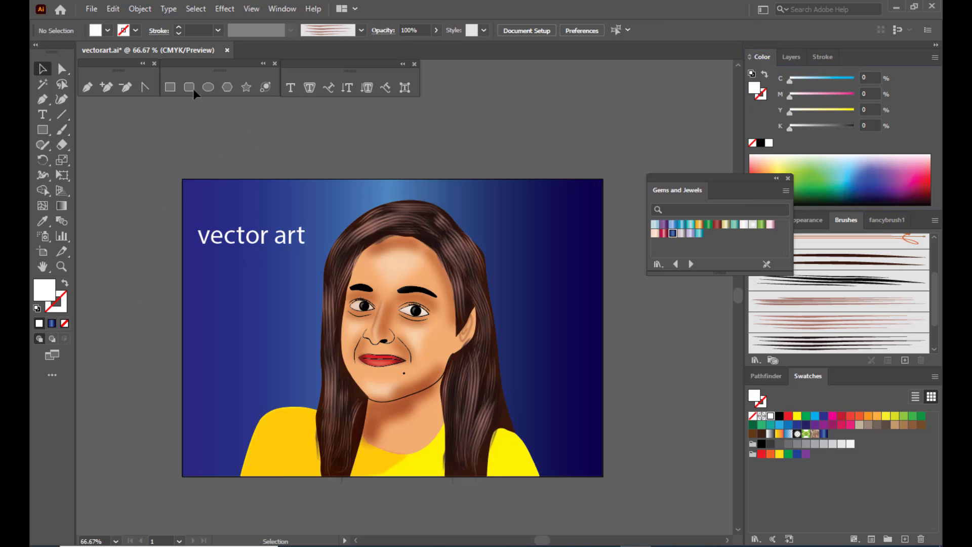
click(92, 9)
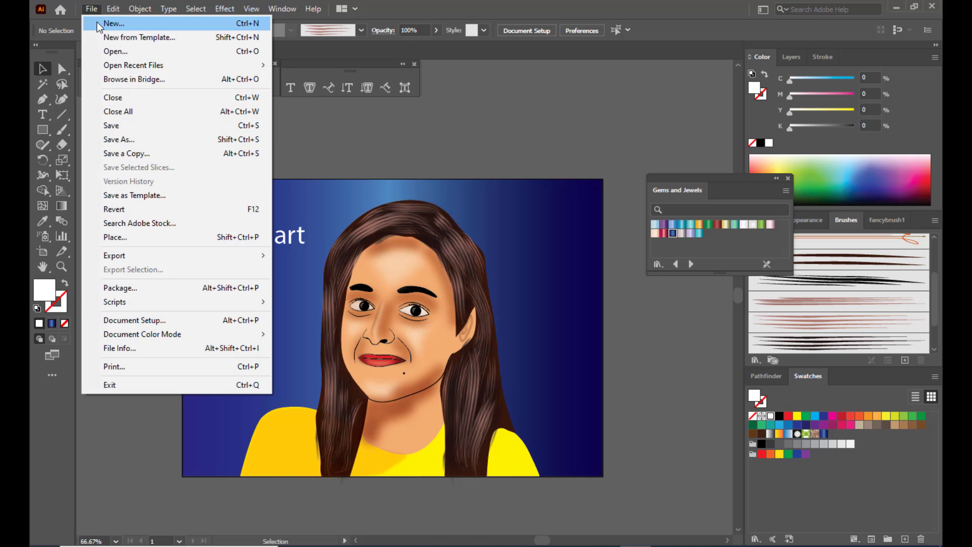
mouse_move(139, 259)
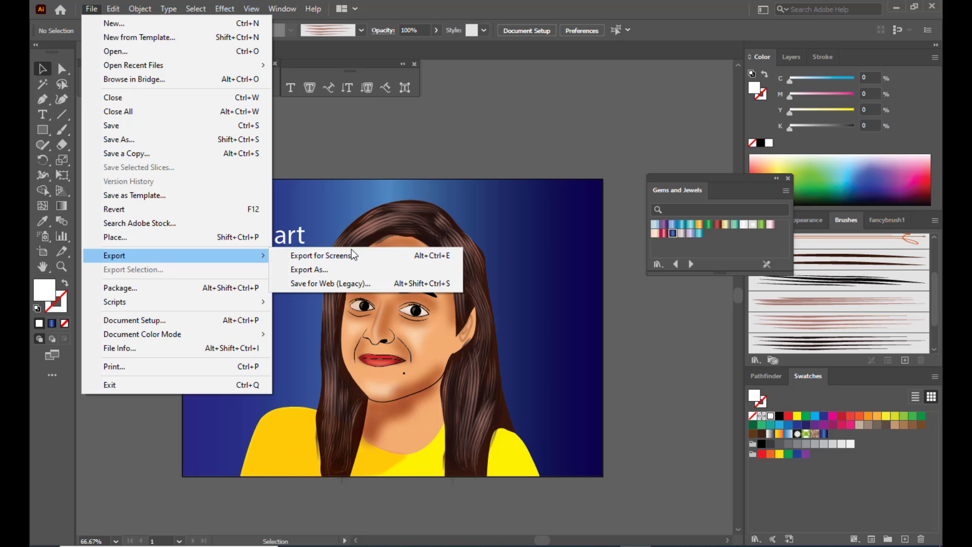
click(317, 268)
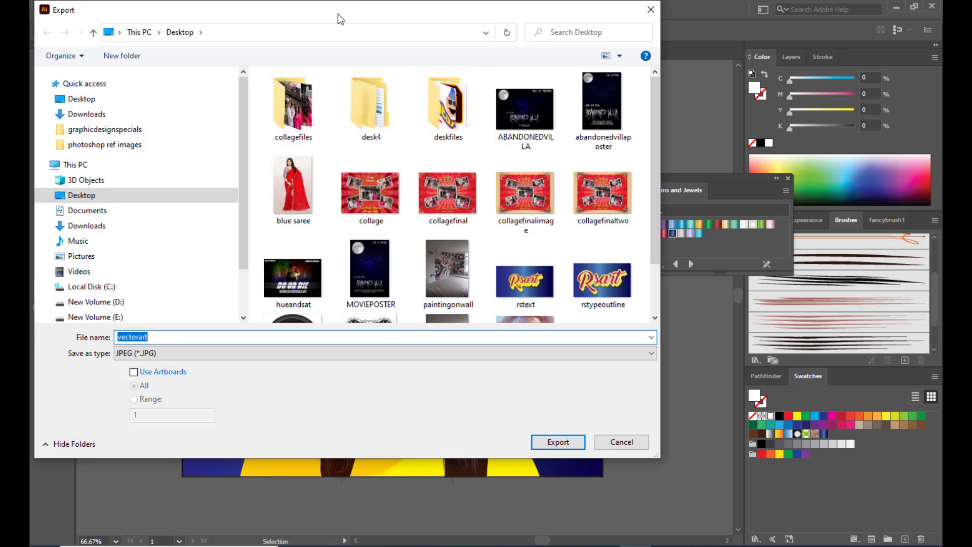
drag(338, 14, 409, 19)
click(162, 105)
click(237, 358)
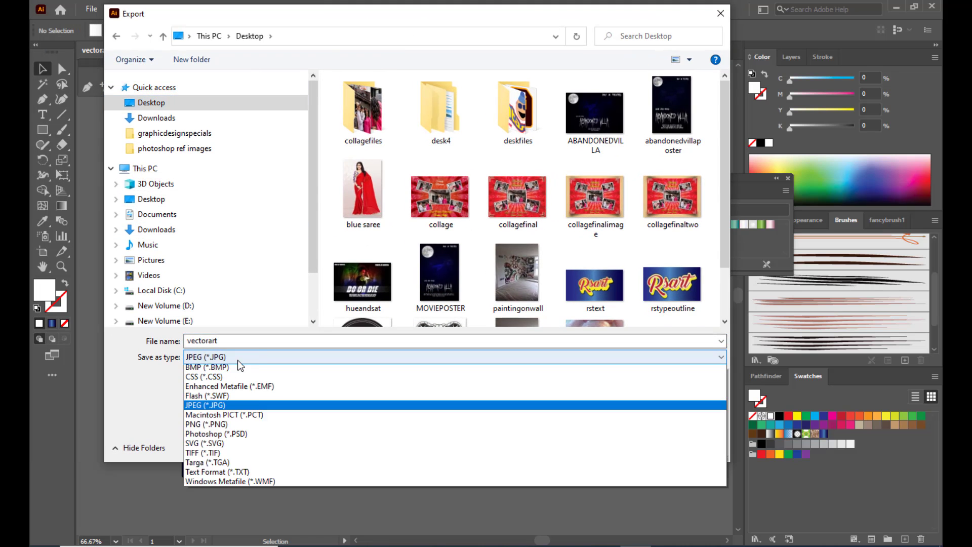
click(238, 358)
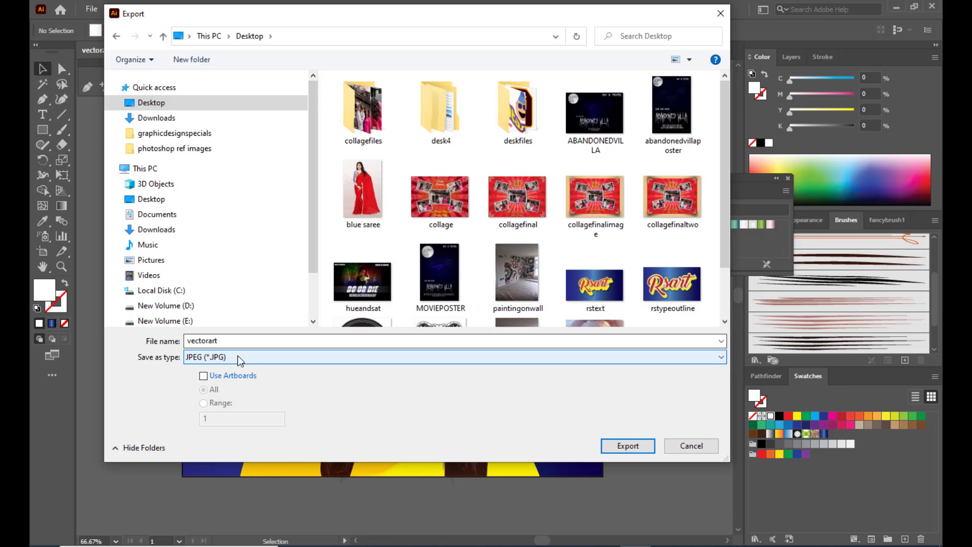
click(711, 448)
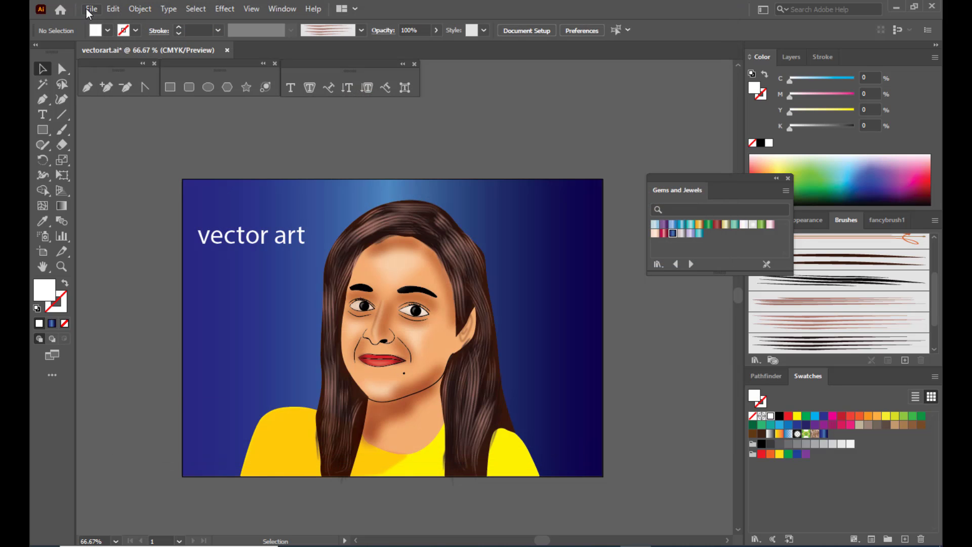
Save the document to the Desktop as an Adobe PDF named vectorart
click(91, 9)
click(120, 138)
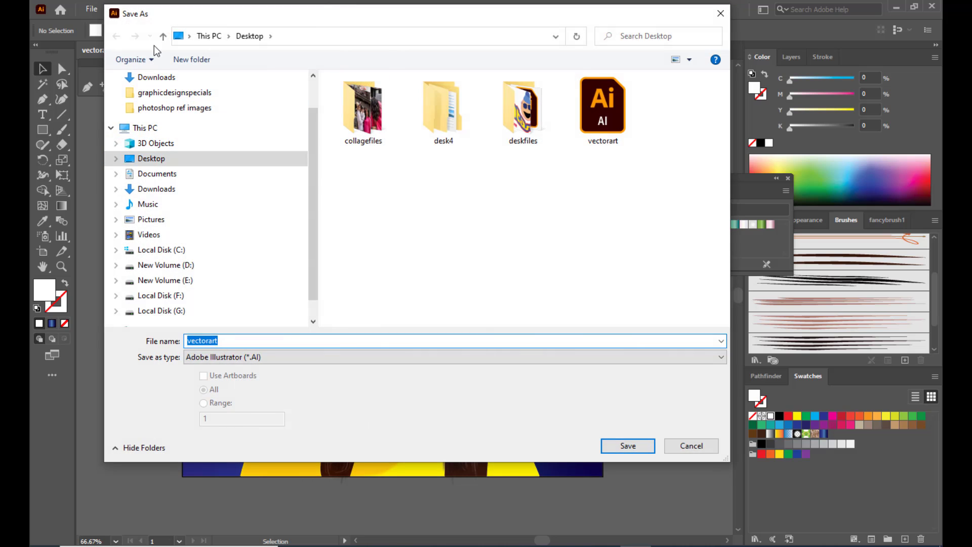
click(229, 352)
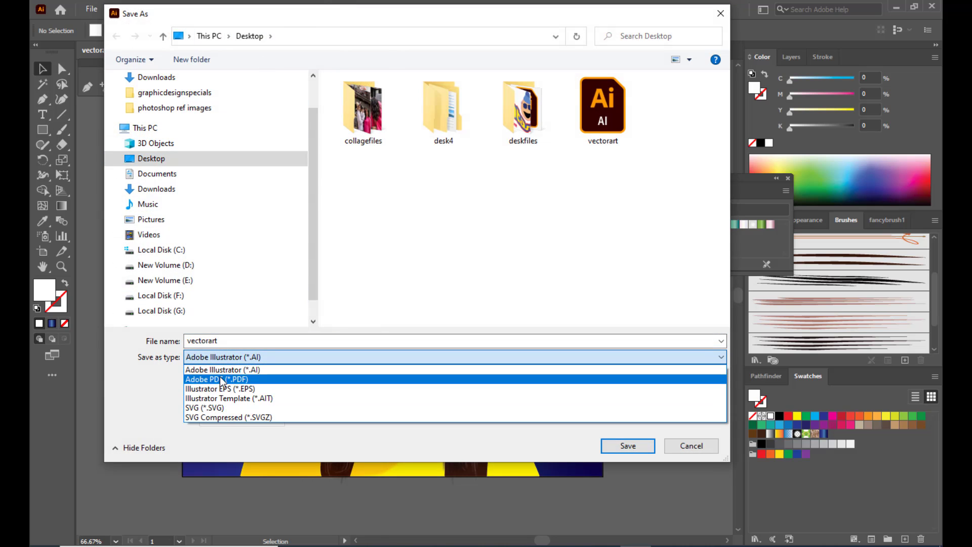
click(220, 377)
click(240, 341)
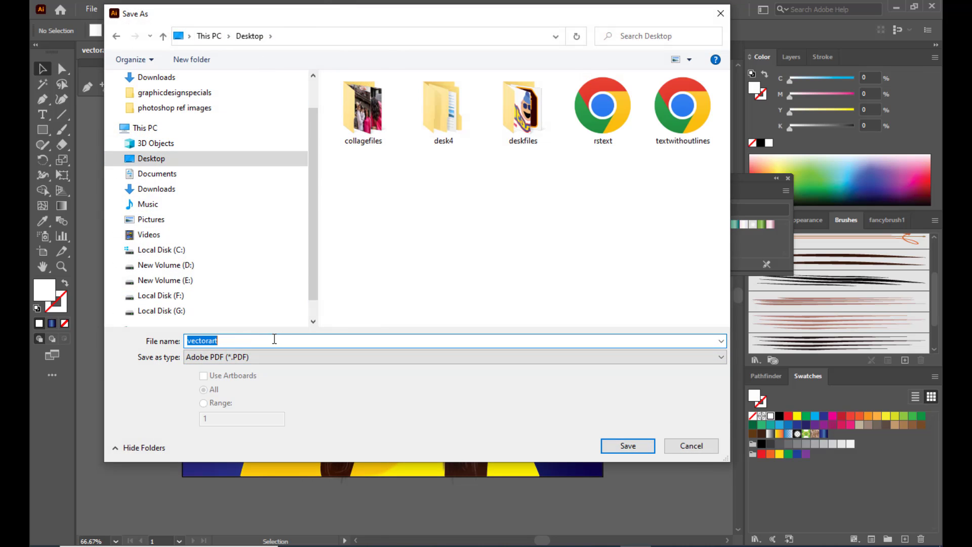
click(629, 447)
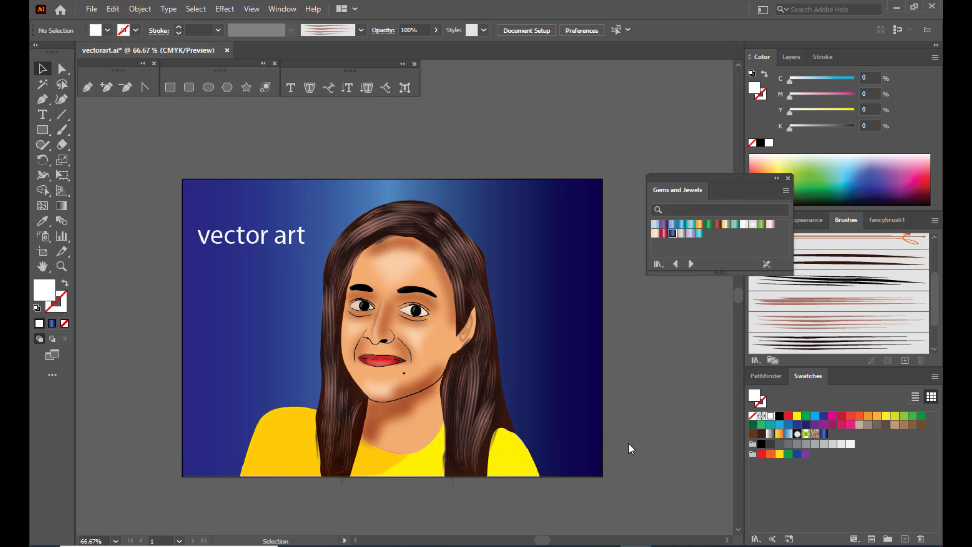
click(585, 411)
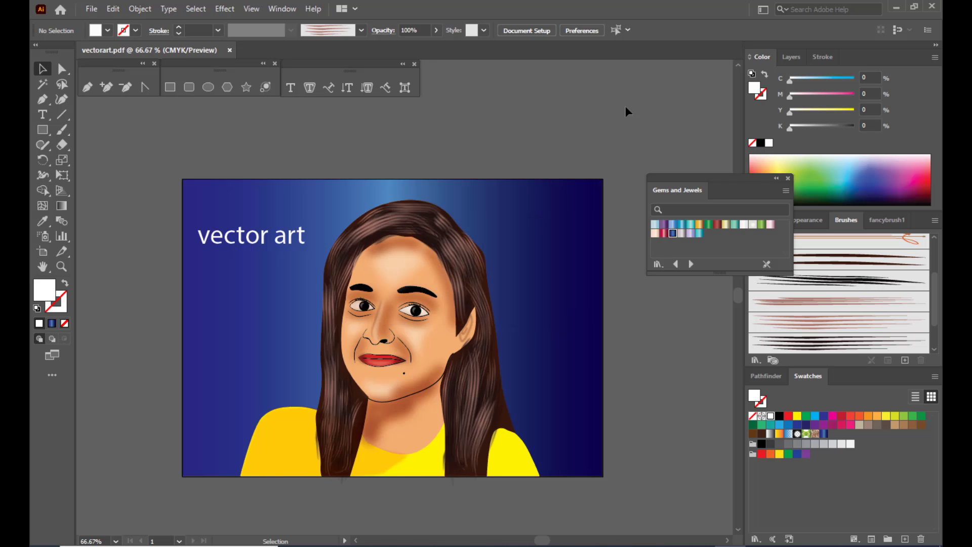
Open the vectorart PDF from the desktop in Chrome and zoom out to examine the whole page
click(896, 7)
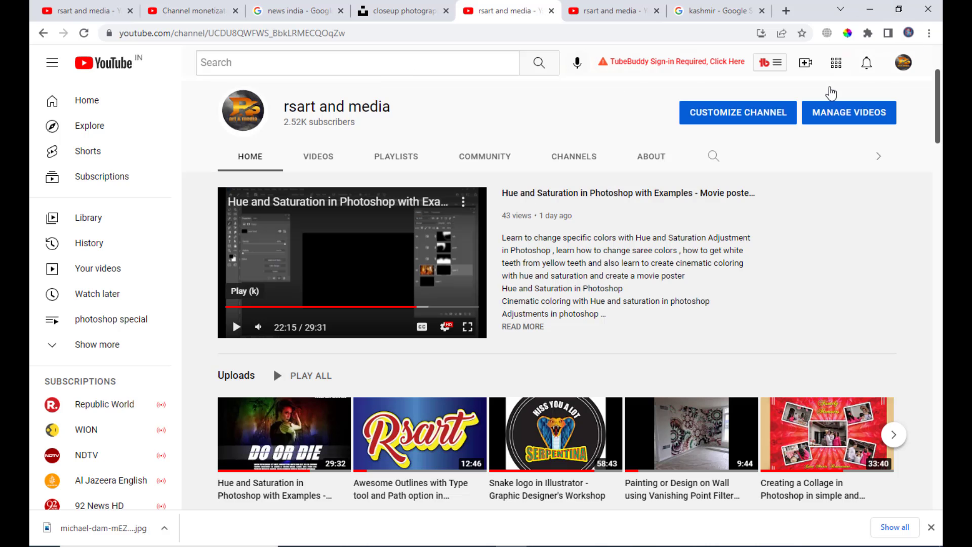
click(879, 9)
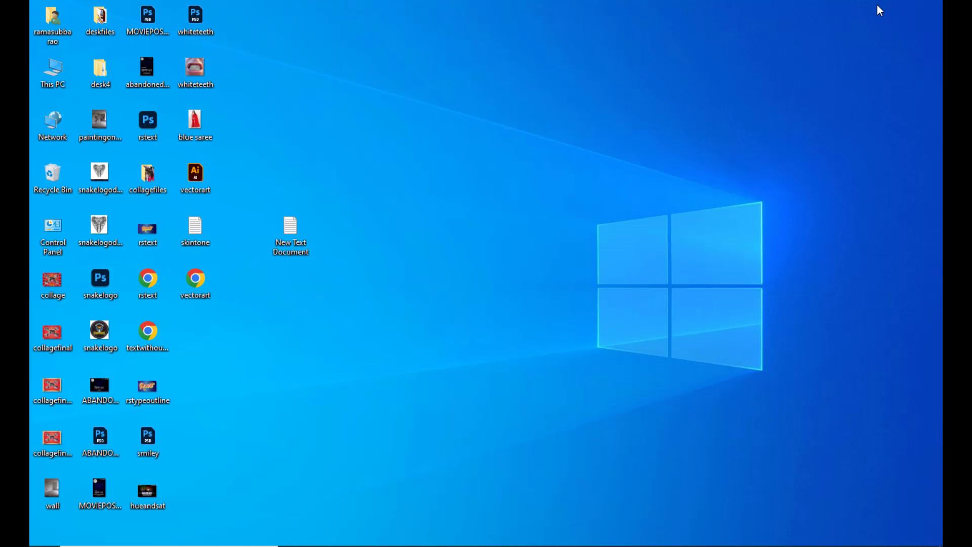
double_click(197, 291)
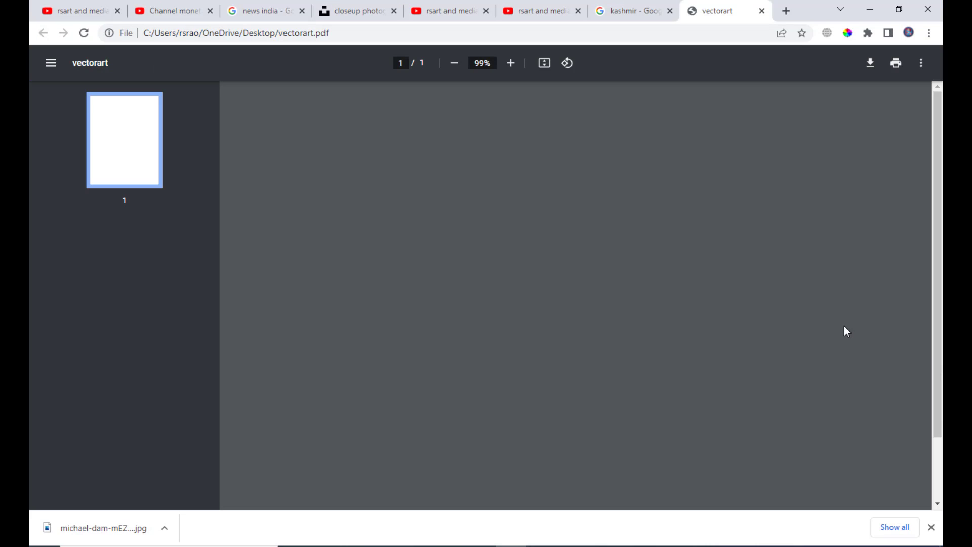
scroll(761, 299, down, 1)
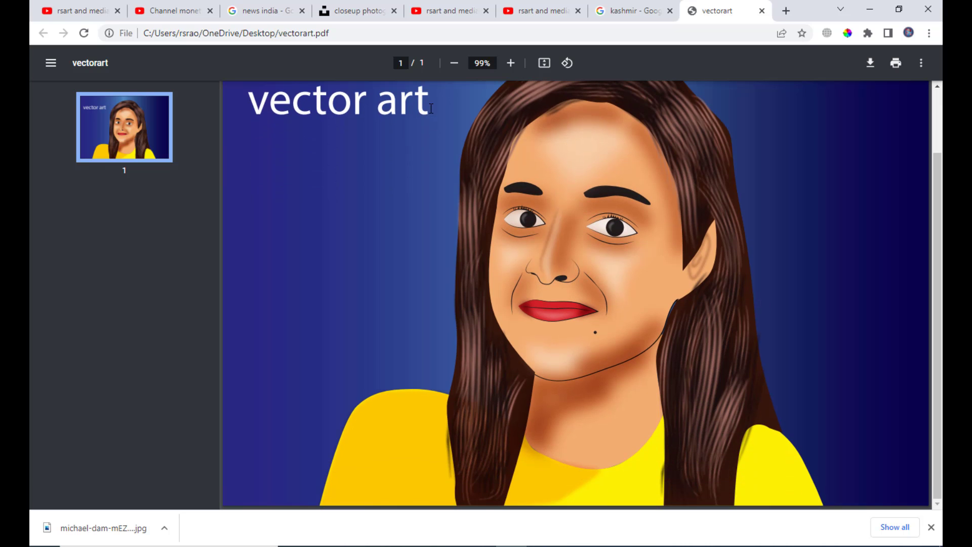
click(450, 72)
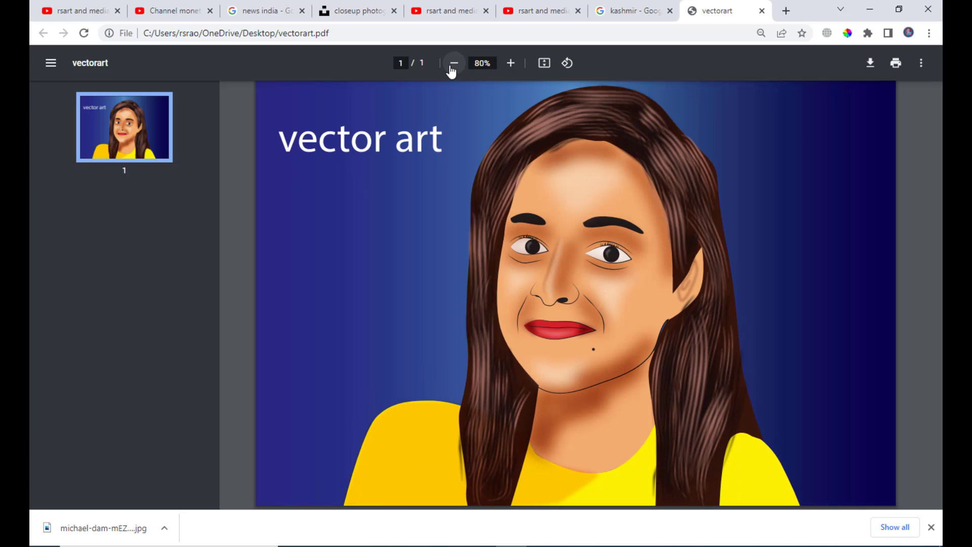
click(451, 71)
click(451, 72)
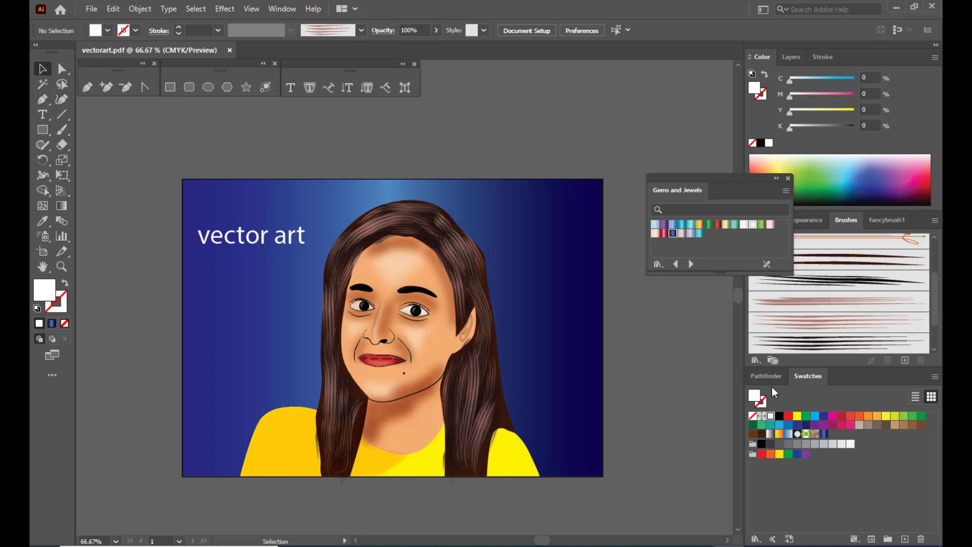
Export the artwork to the Desktop as an SVG file named vectorart, keeping the default SVG options
click(95, 13)
mouse_move(129, 258)
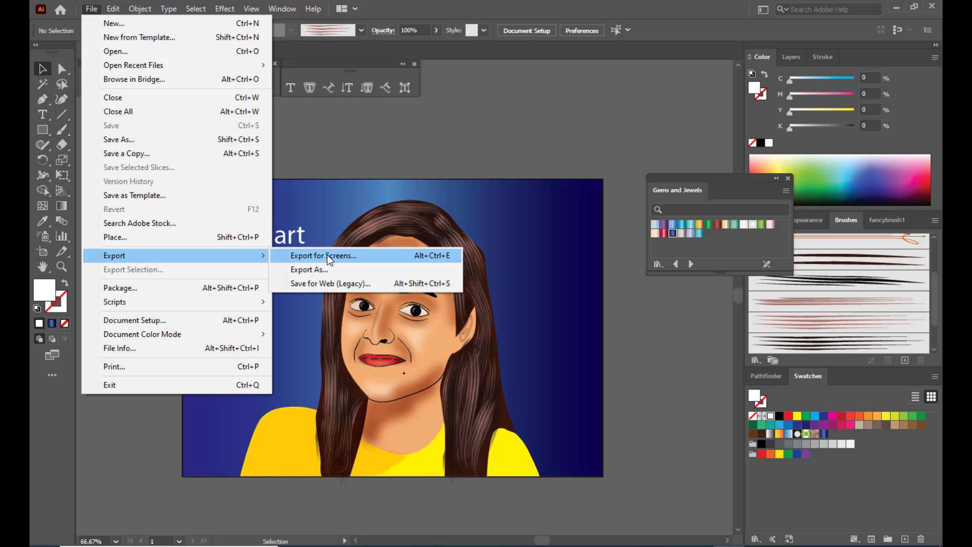
click(320, 269)
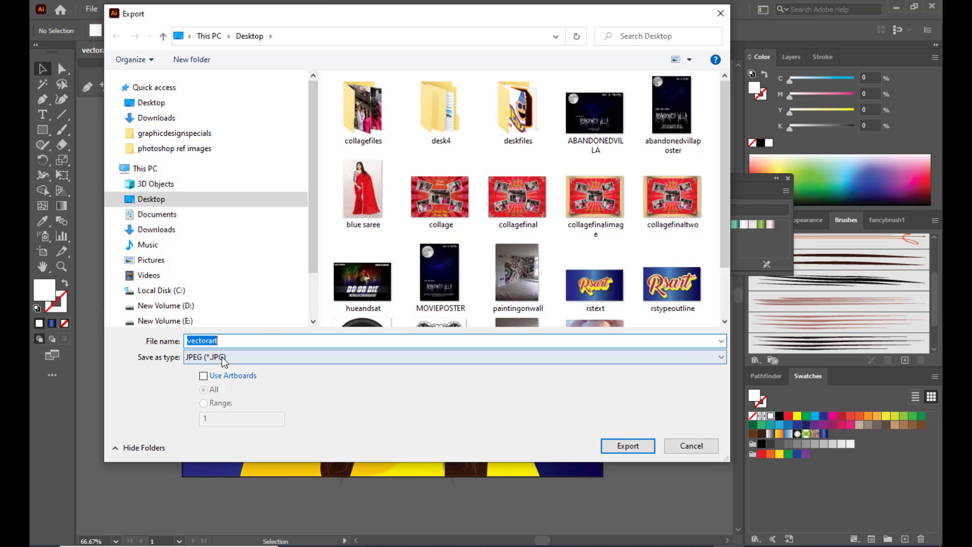
click(223, 359)
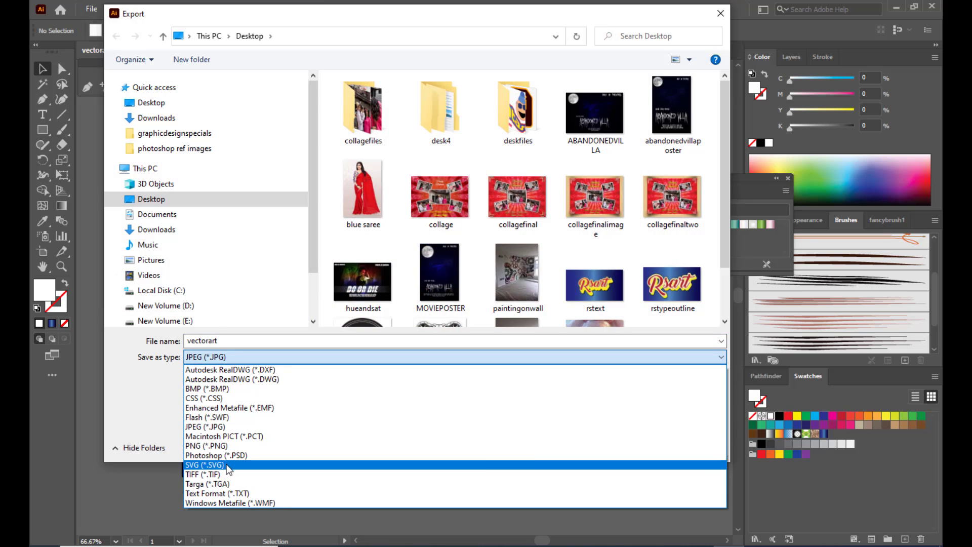
click(227, 468)
click(239, 337)
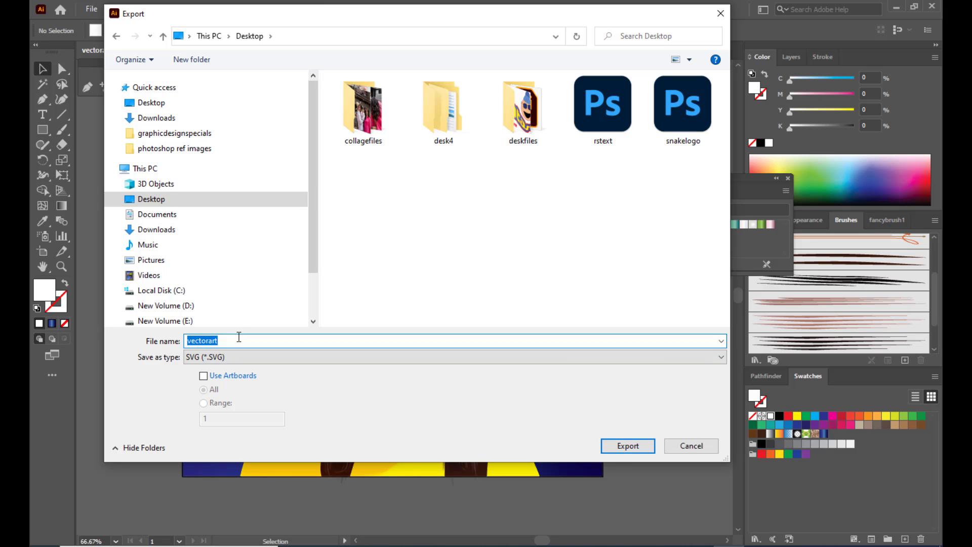
click(646, 450)
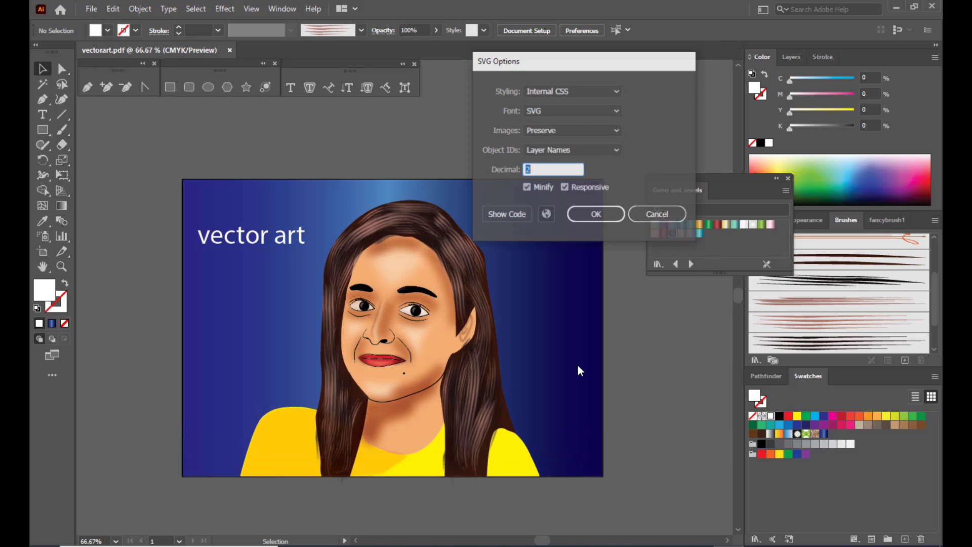
click(598, 217)
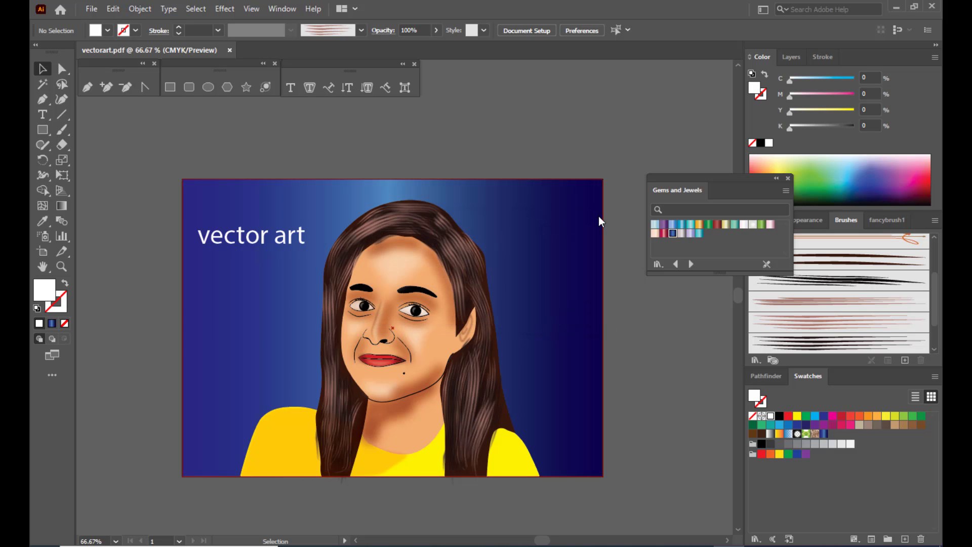
Open the exported vectorart SVG file from the desktop in Microsoft Edge
click(897, 8)
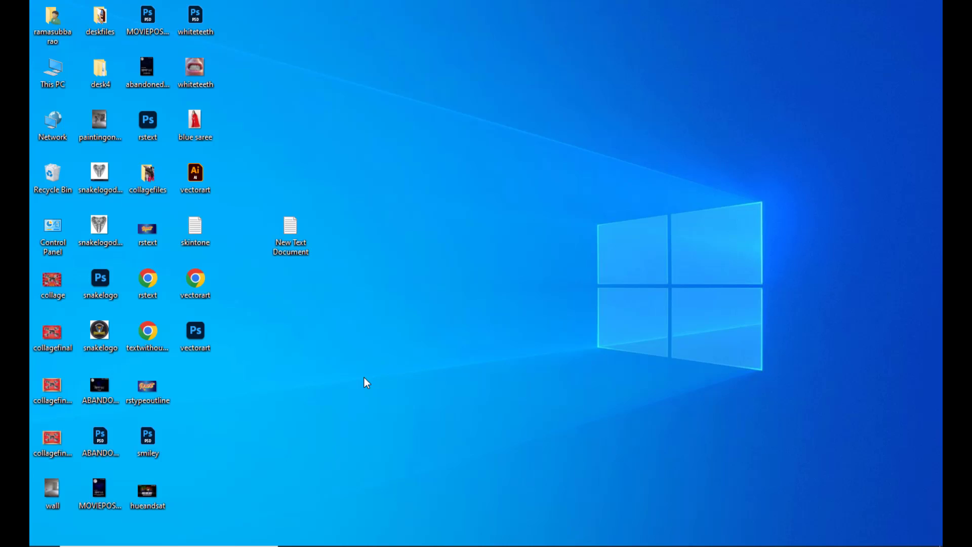
right_click(200, 346)
mouse_move(220, 333)
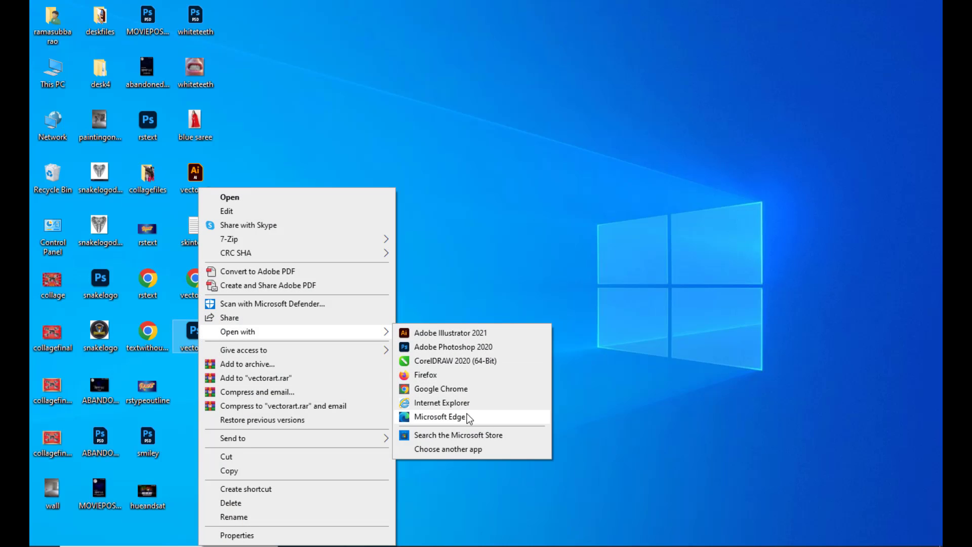
click(447, 418)
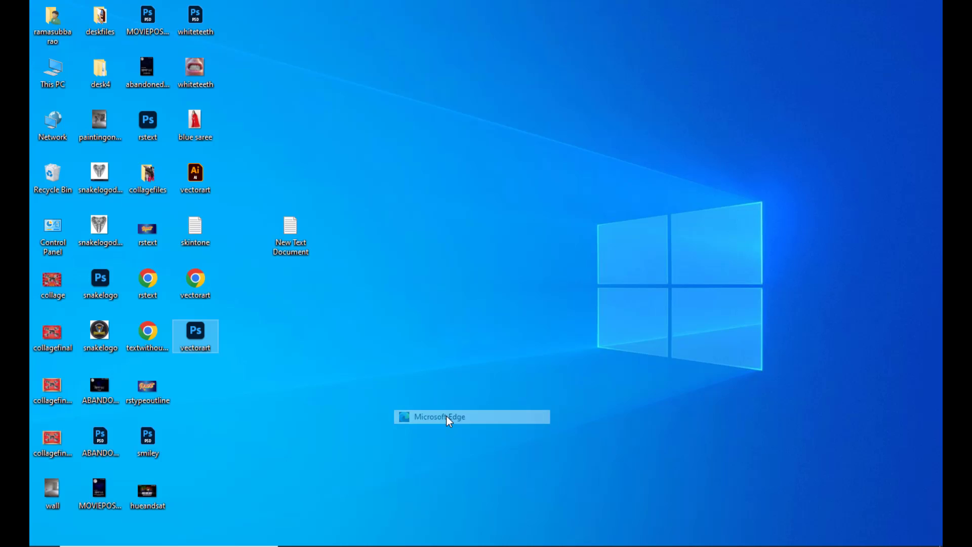